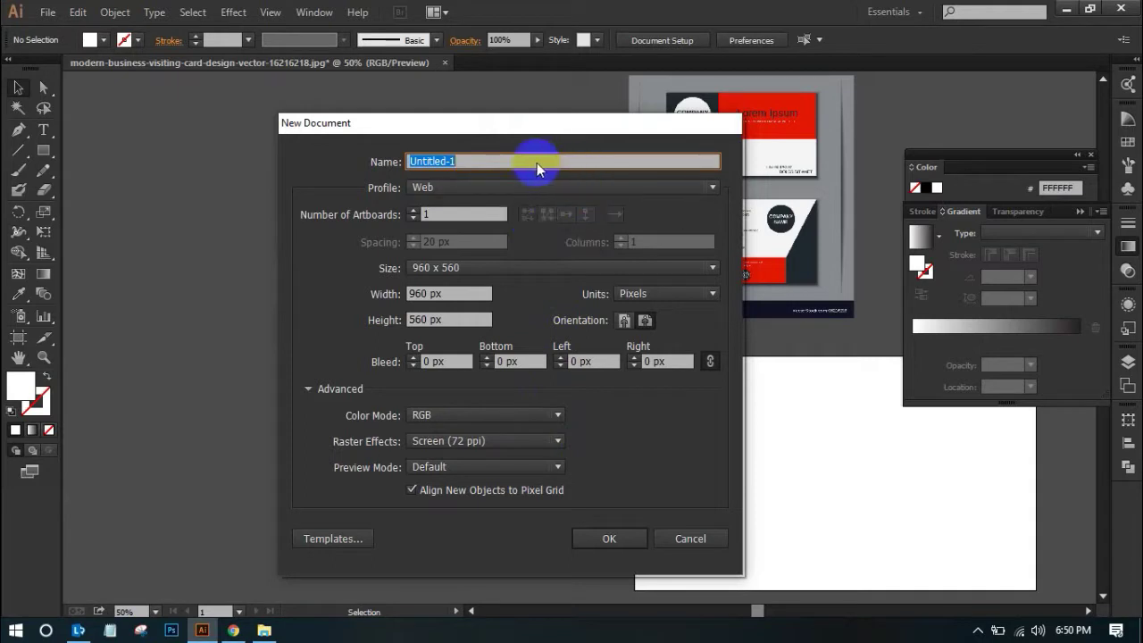
Type 'Business Card' as the new document's name and correct the misspelling
type("Busniess")
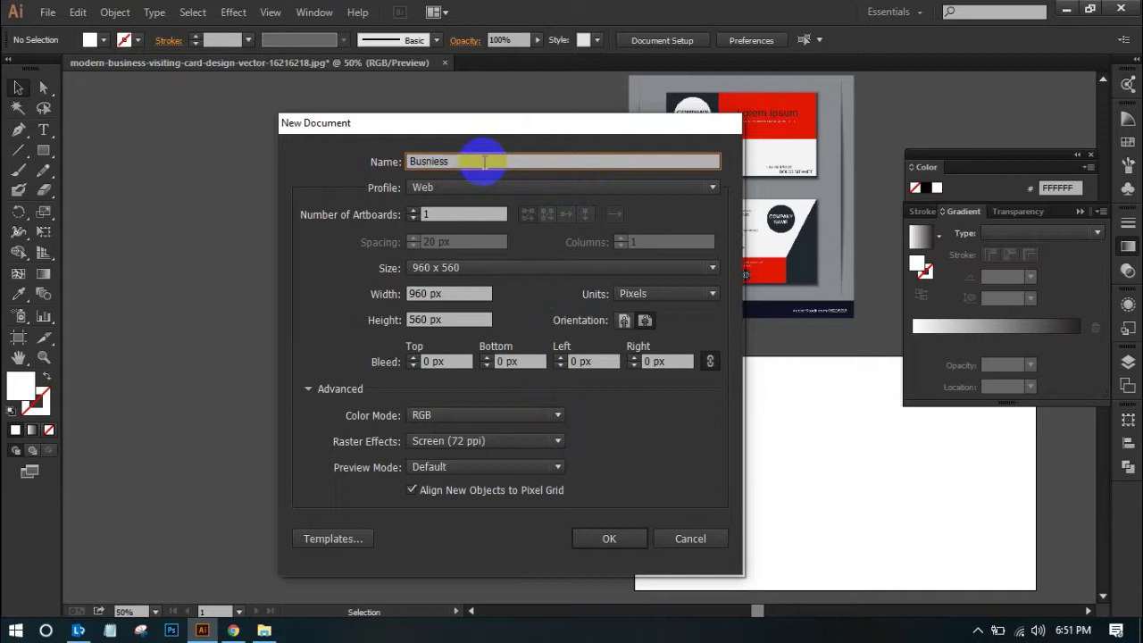
type("Card")
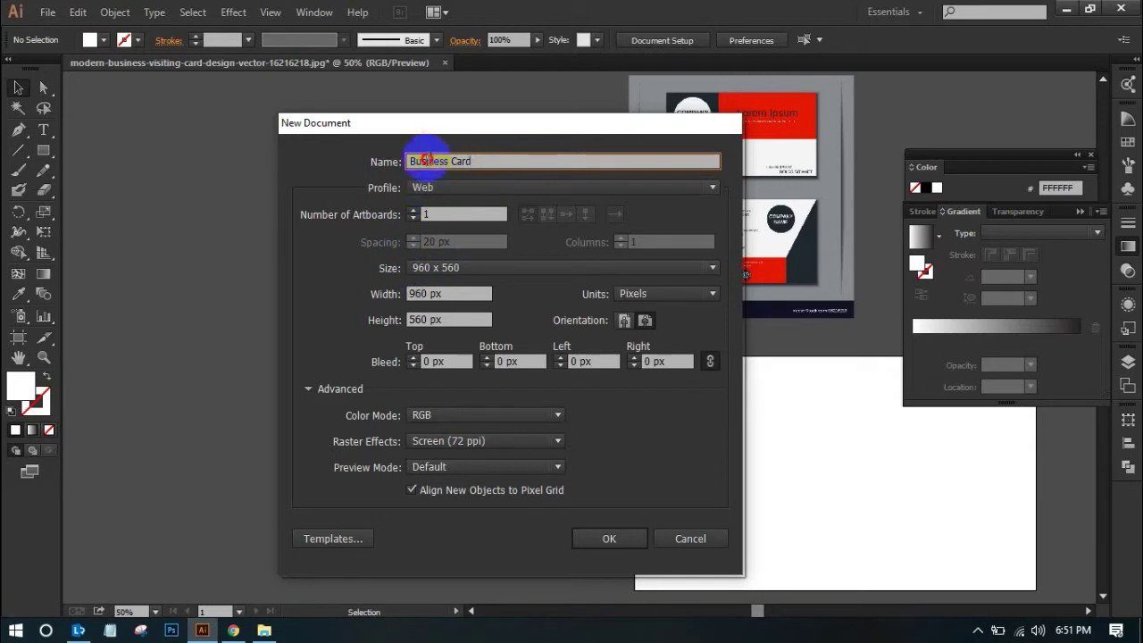
left_click_drag(430, 159, 457, 159)
left_click(458, 161)
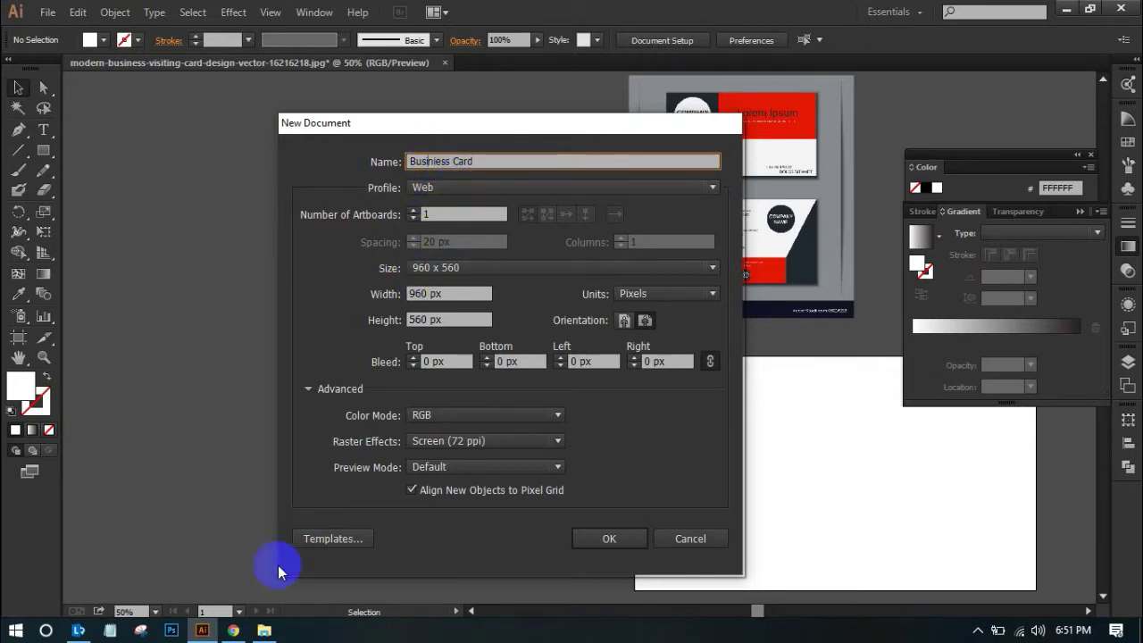
left_click(233, 628)
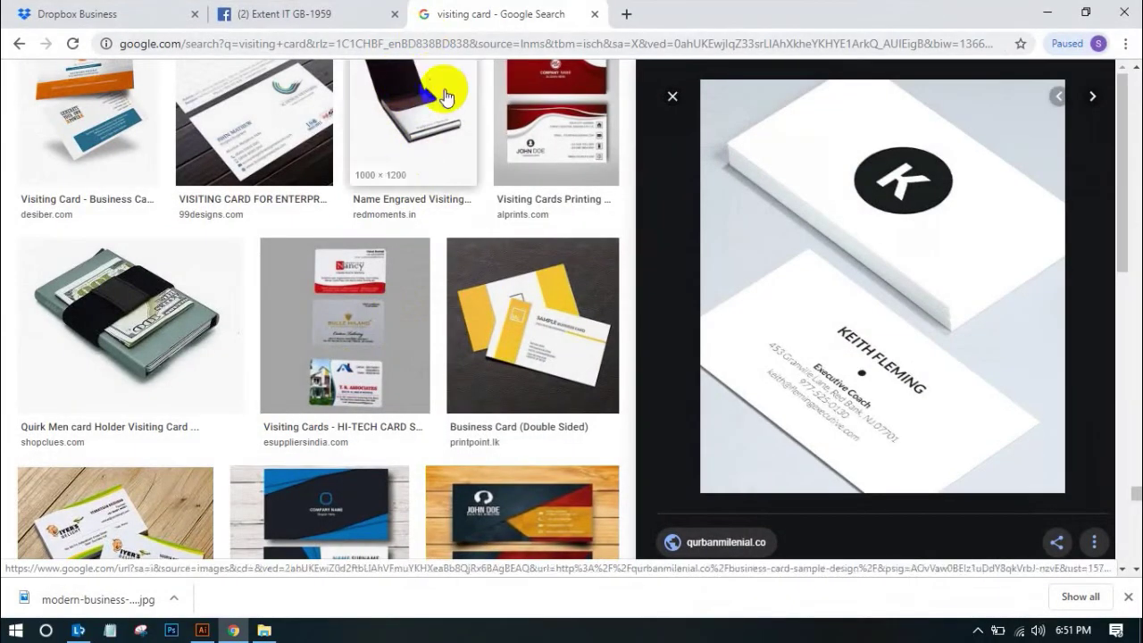
Browse the 'visiting card' image results, return to the top, and copy the search query
scroll(401, 80, "down", 15)
scroll(290, 98, "down", 10)
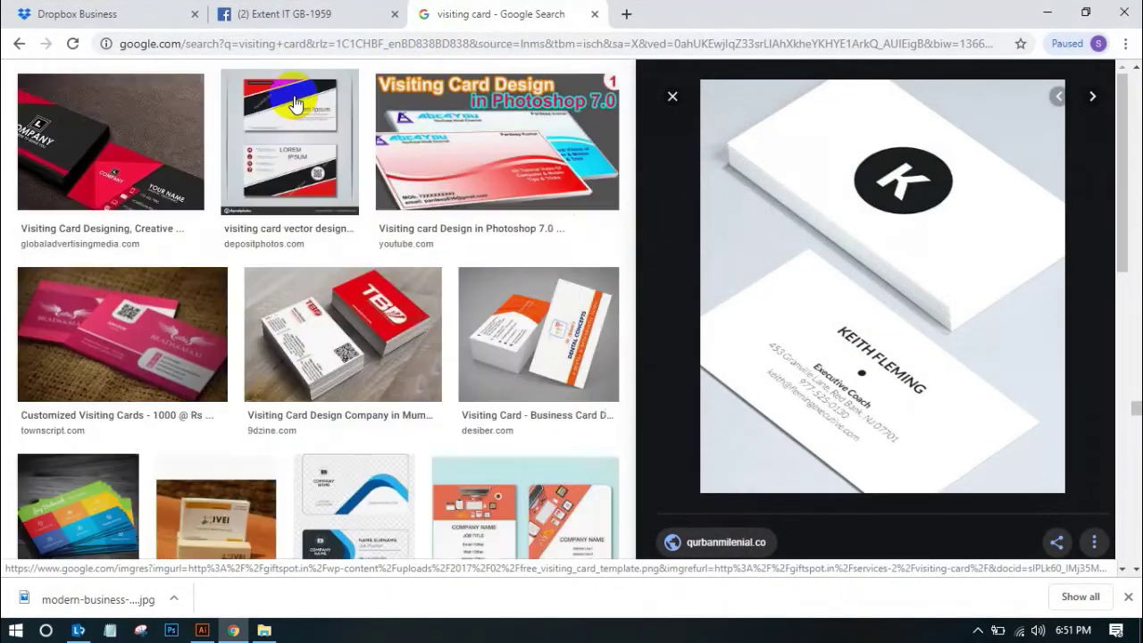
scroll(467, 217, "down", 10)
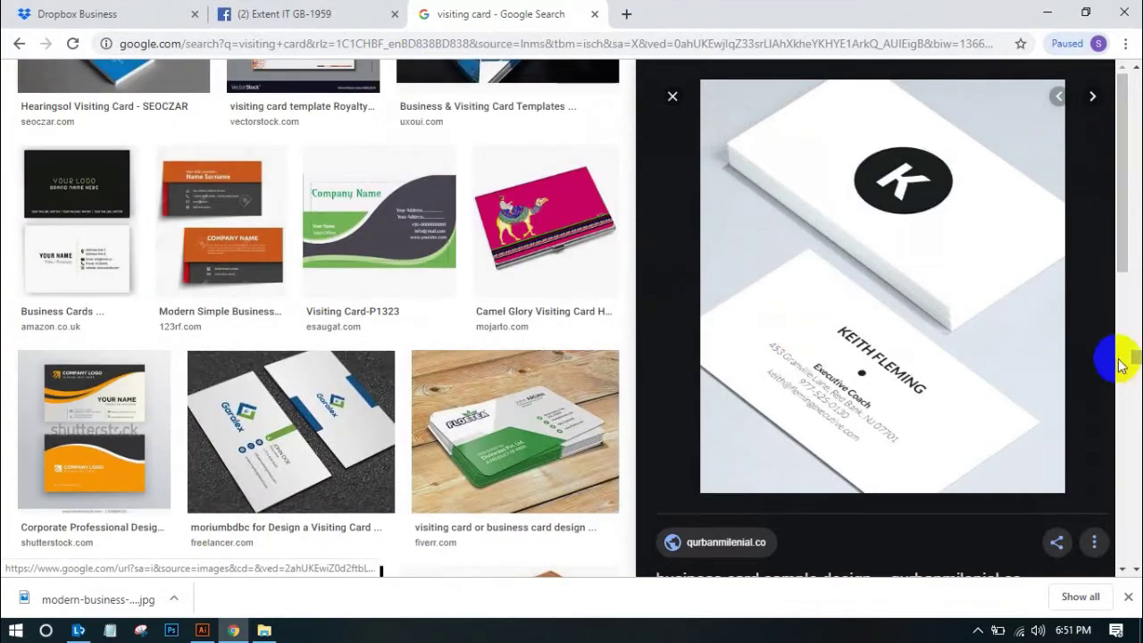
left_click_drag(1122, 357, 1135, 76)
left_click_drag(218, 95, 145, 95)
key("ctrl+c")
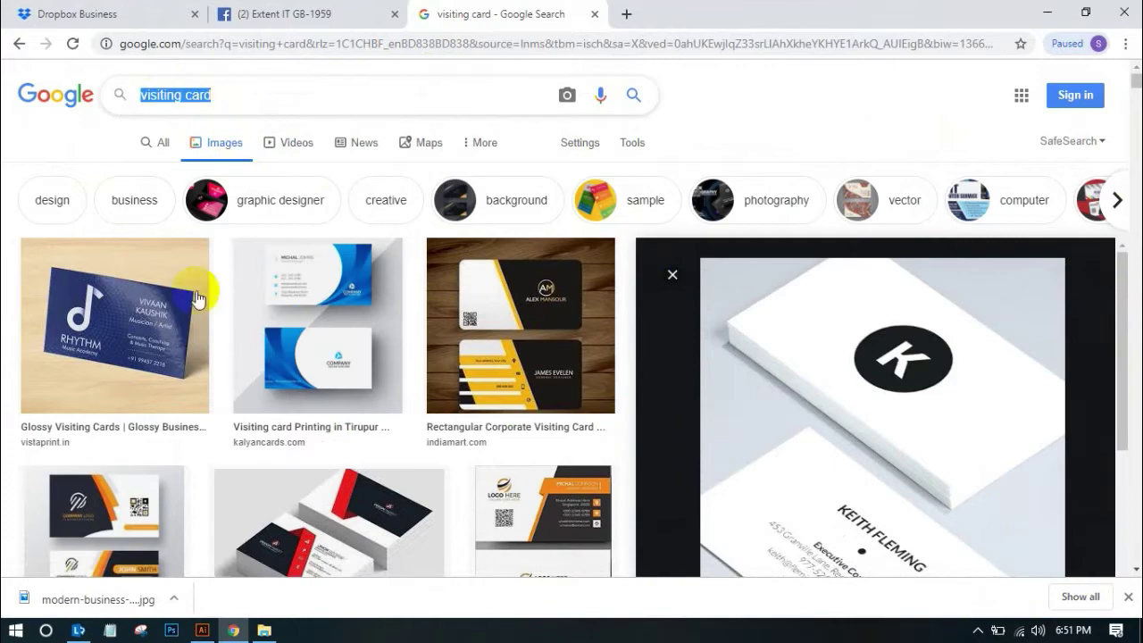
Paste 'visiting card' as the document name and choose the Print profile
left_click(205, 630)
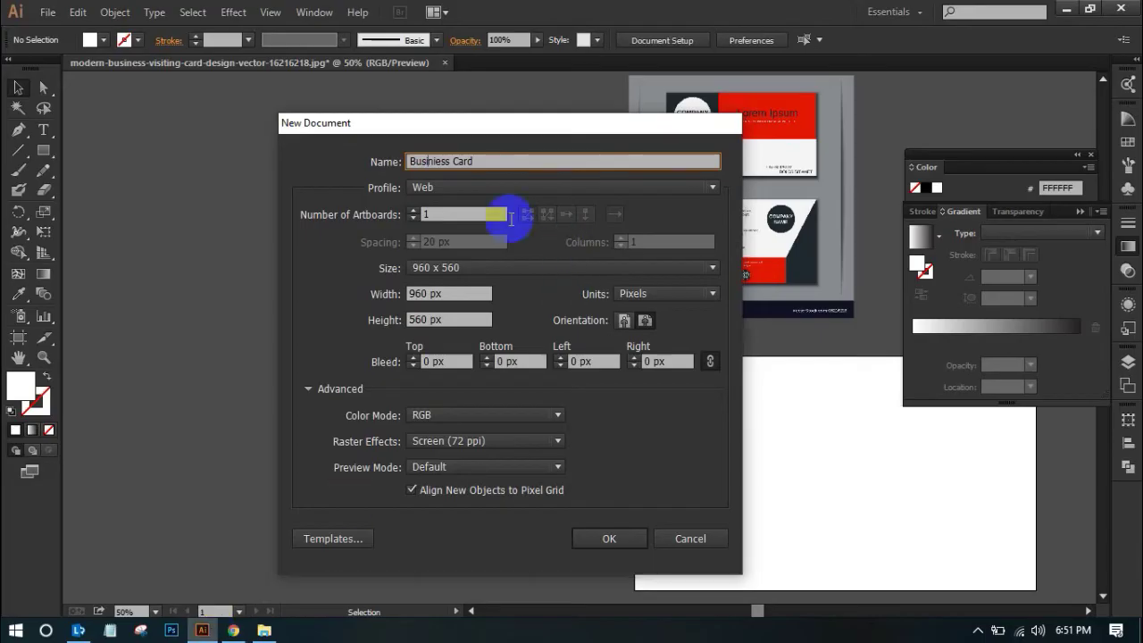
left_click_drag(477, 161, 408, 160)
key("ctrl+v")
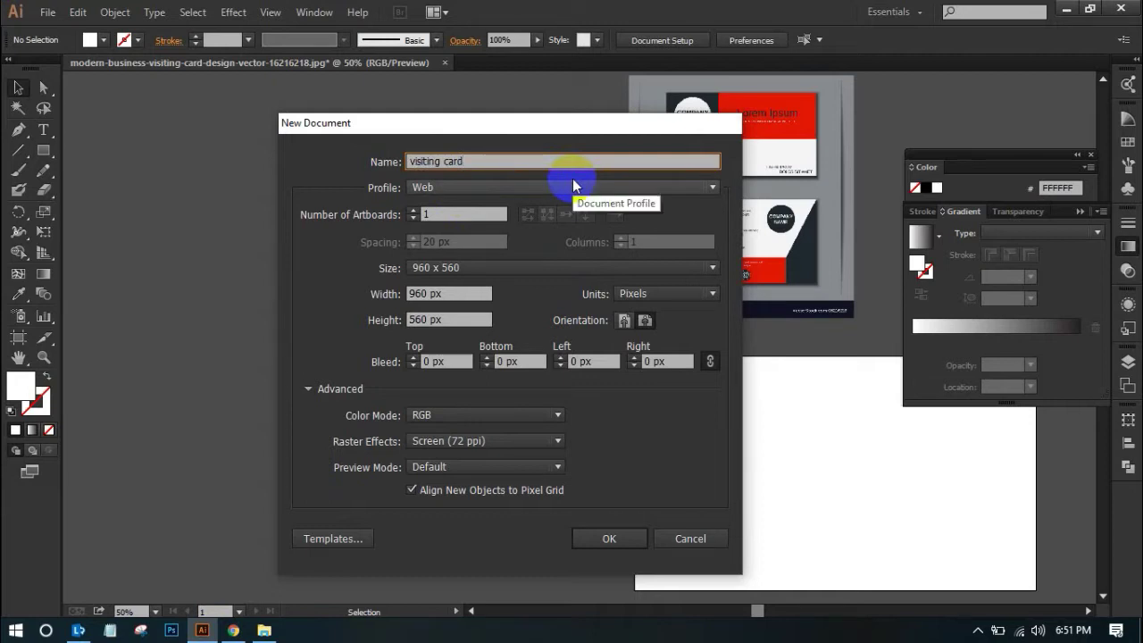
left_click(448, 188)
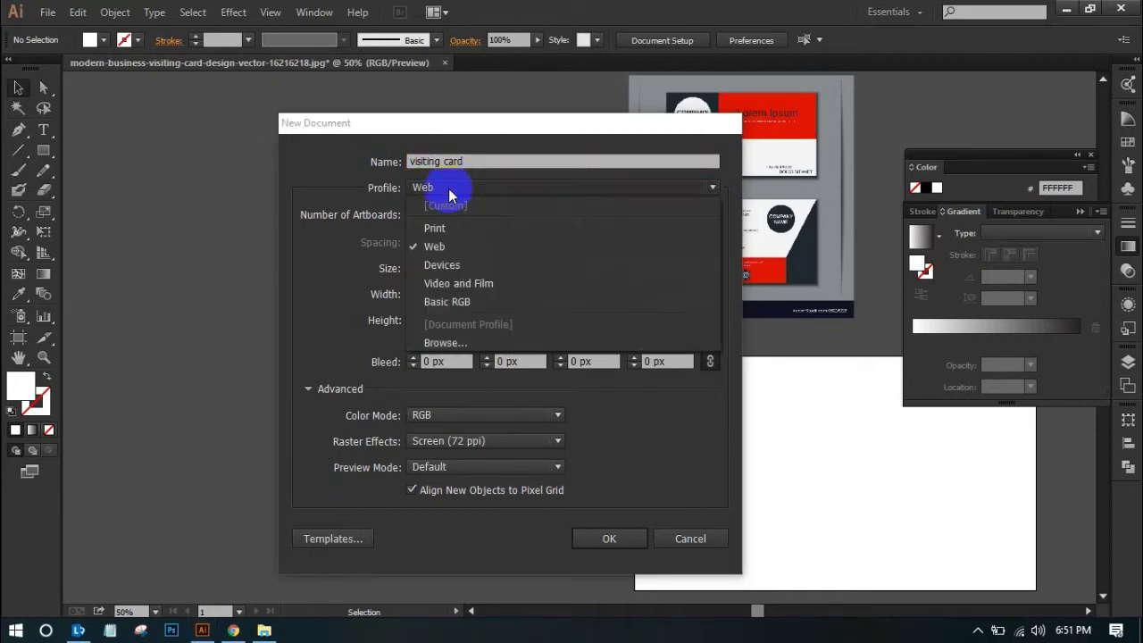
left_click(449, 189)
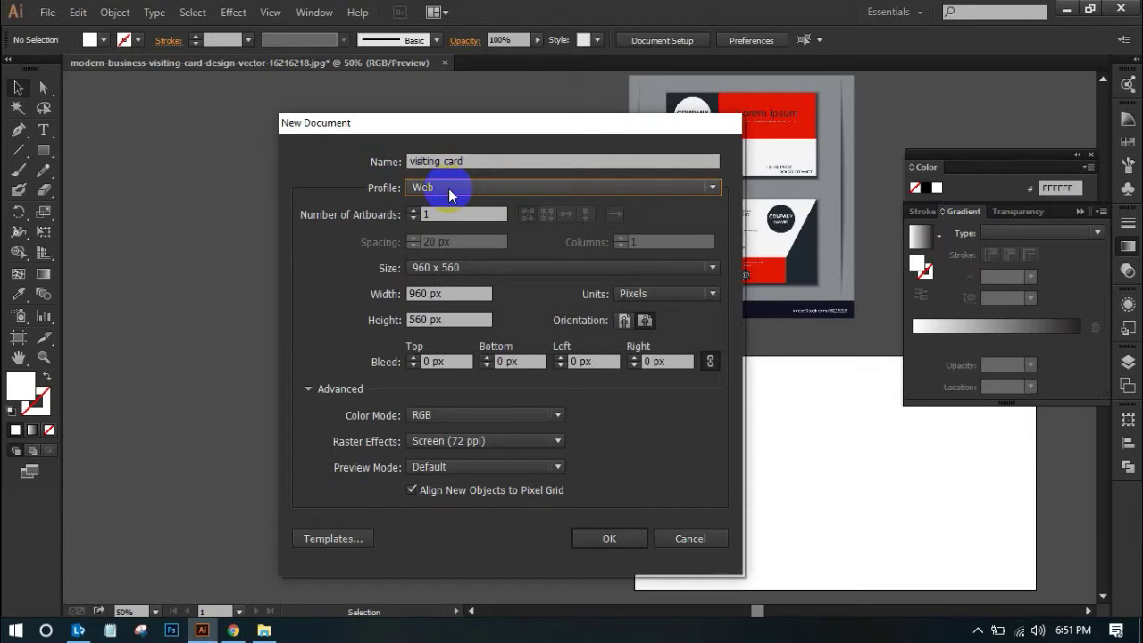
left_click(449, 190)
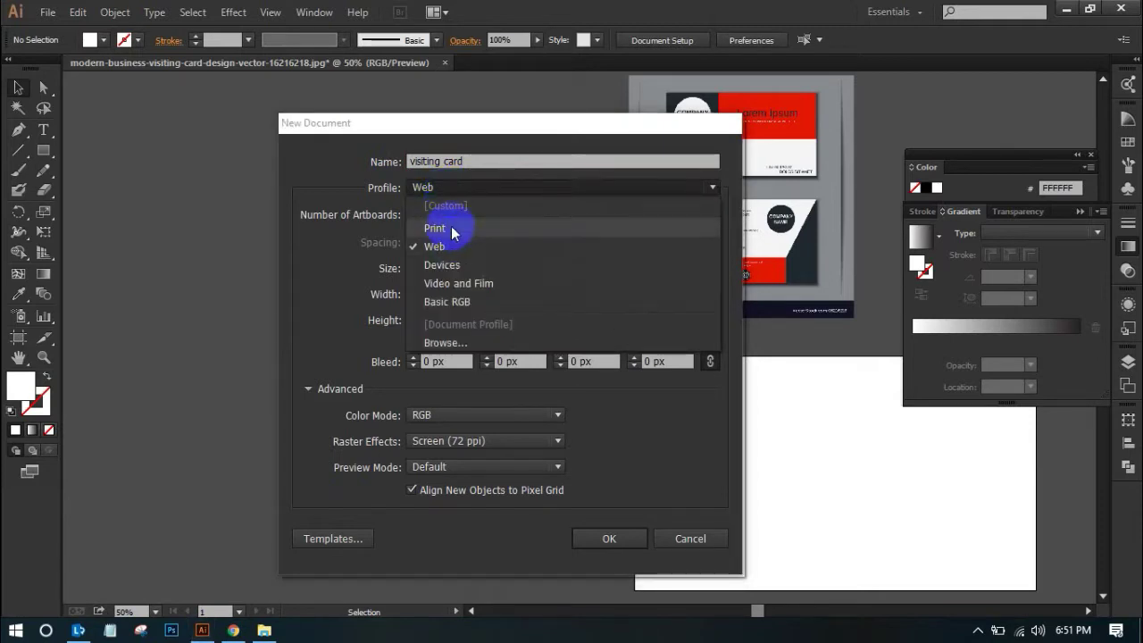
left_click(451, 228)
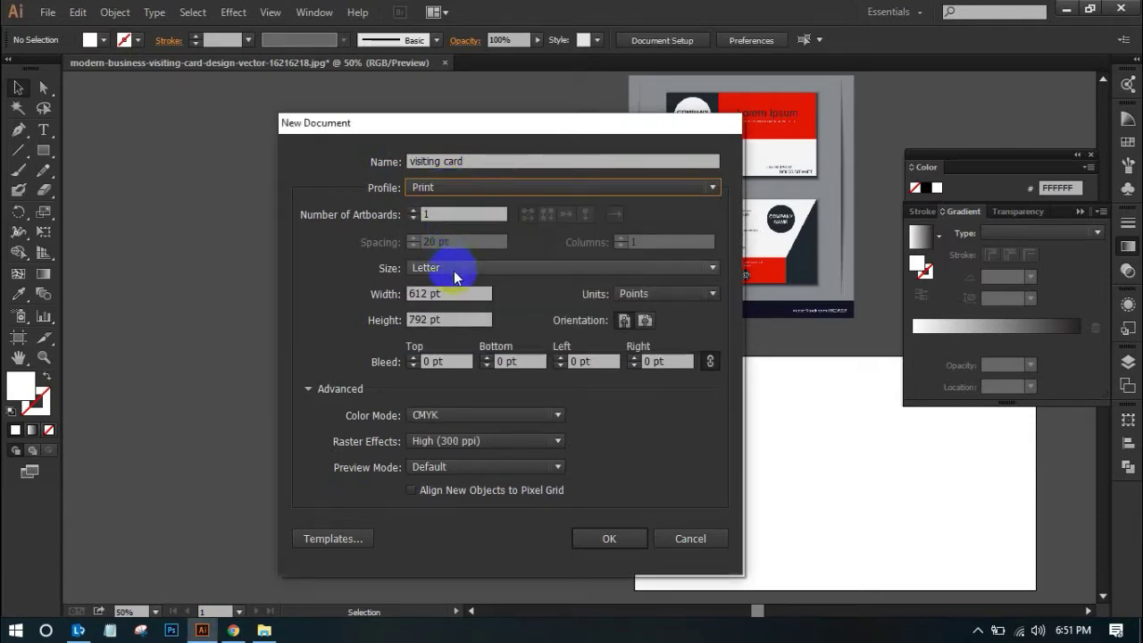
Set the measurement units to inches, keeping the Print profile and Letter page size
left_click(637, 294)
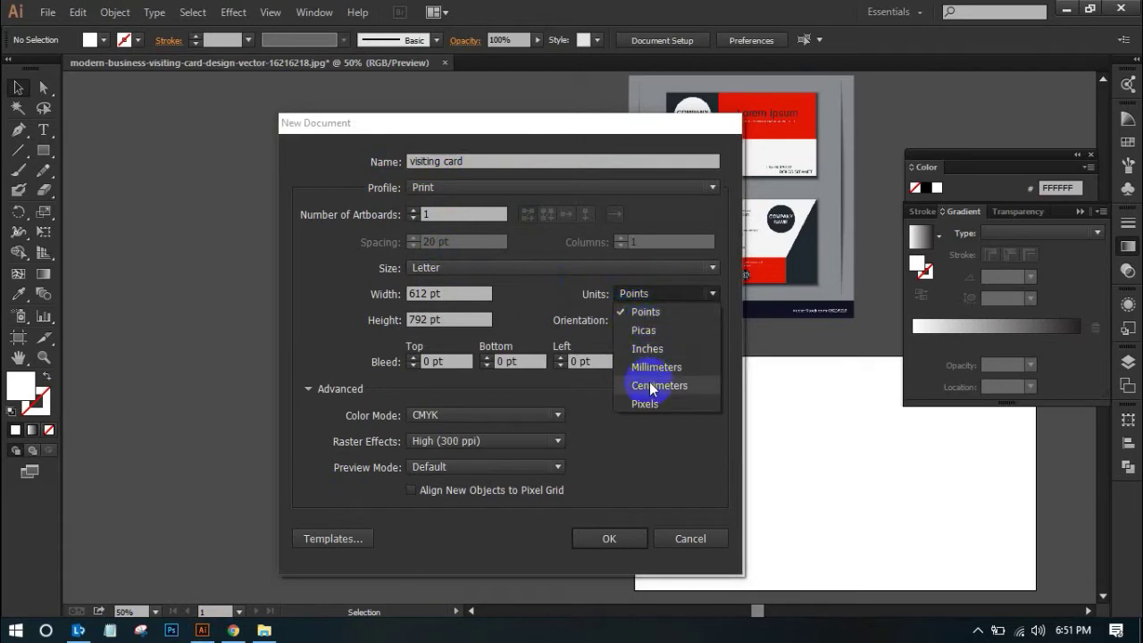
left_click(648, 350)
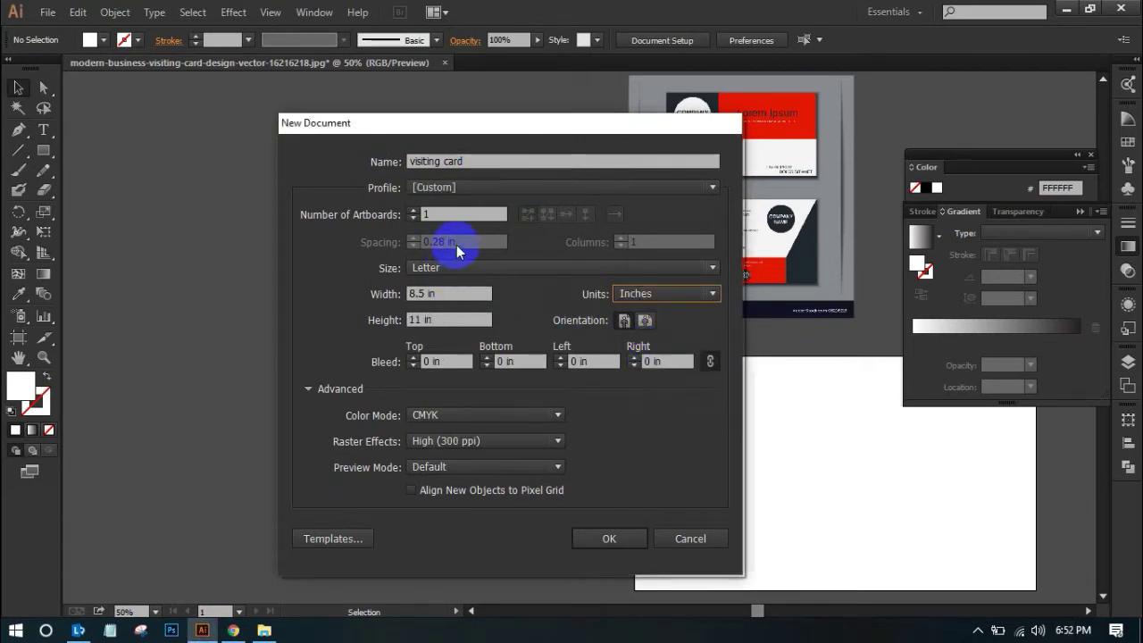
left_click(442, 192)
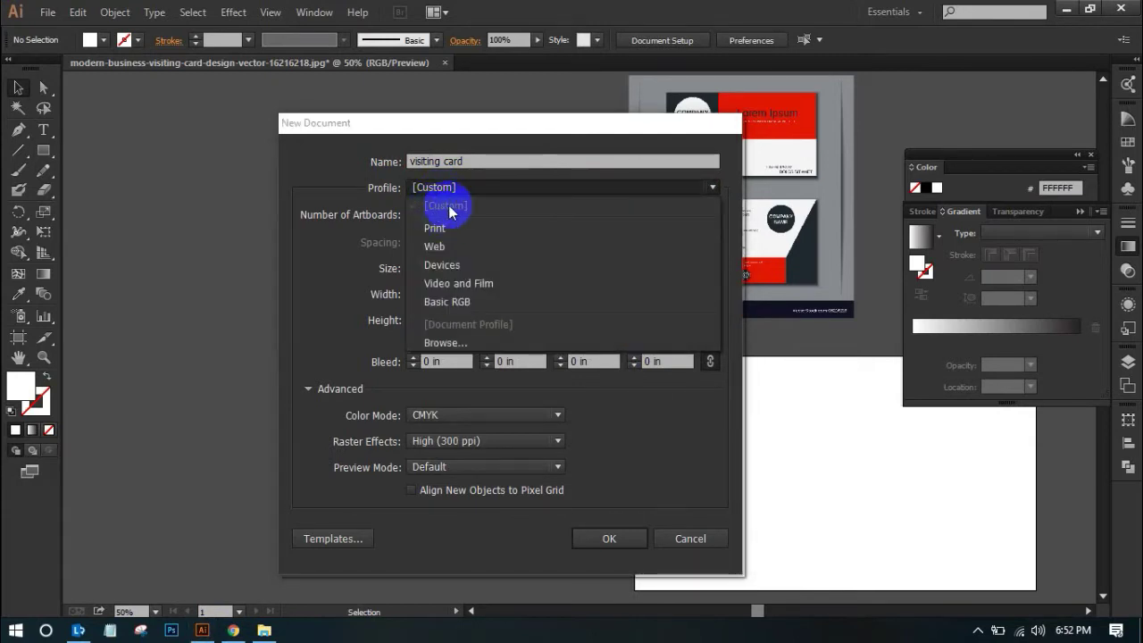
left_click(434, 228)
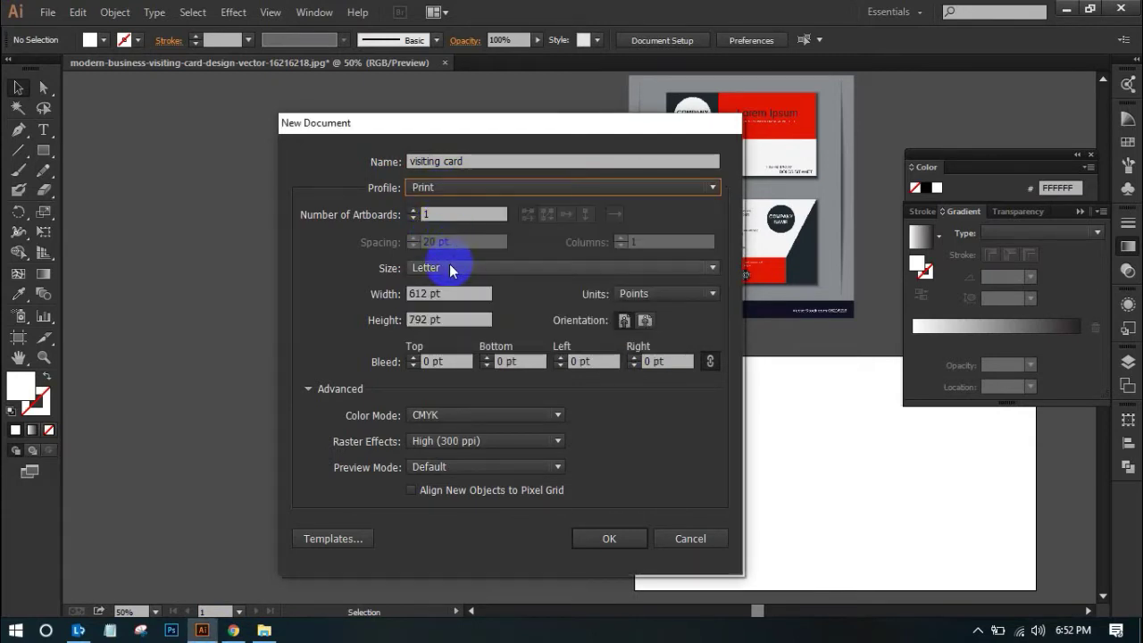
left_click(438, 273)
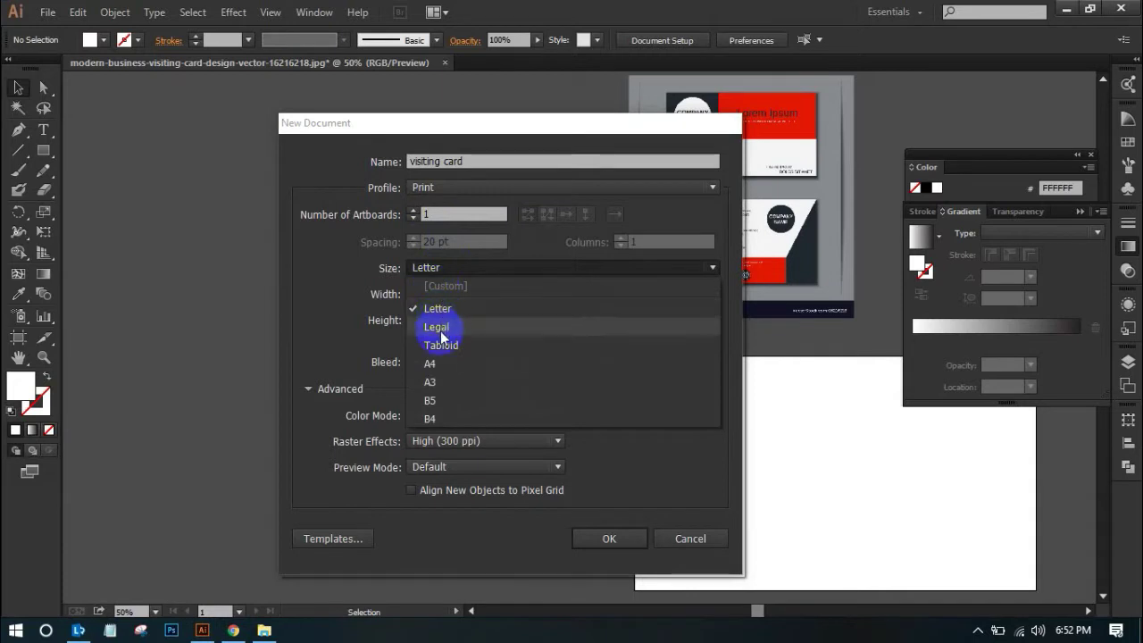
left_click(455, 275)
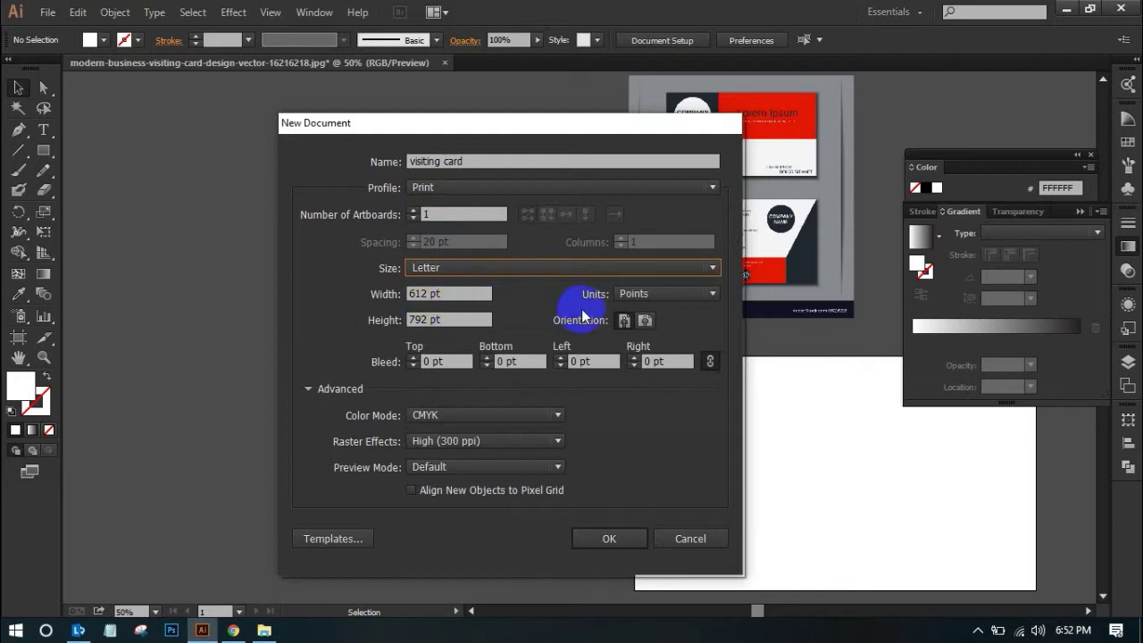
left_click(648, 297)
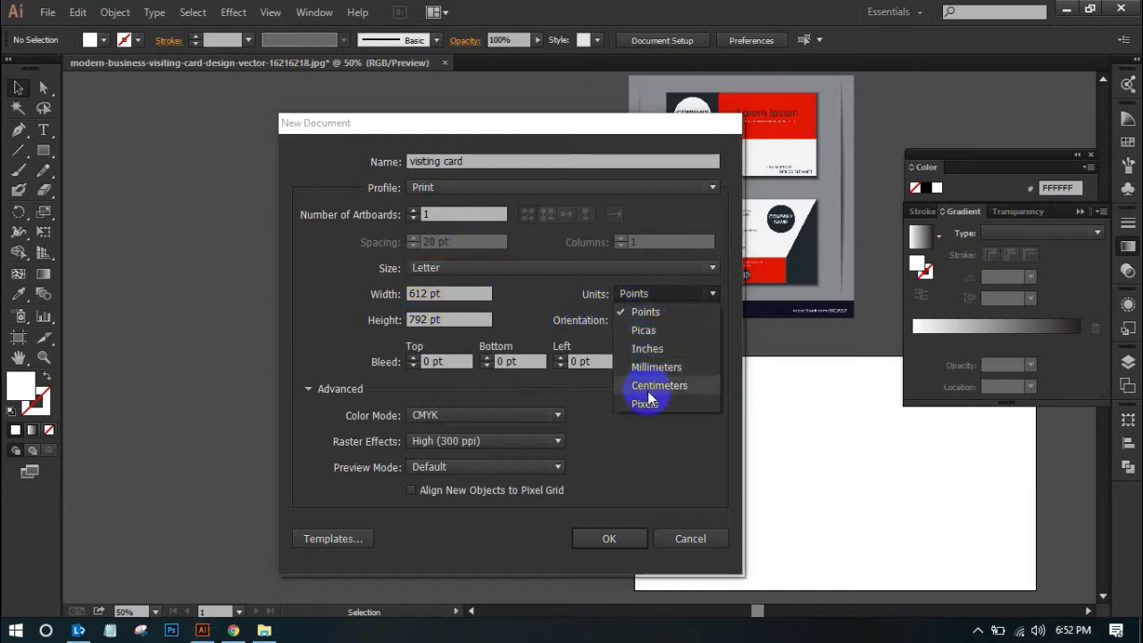
left_click(648, 350)
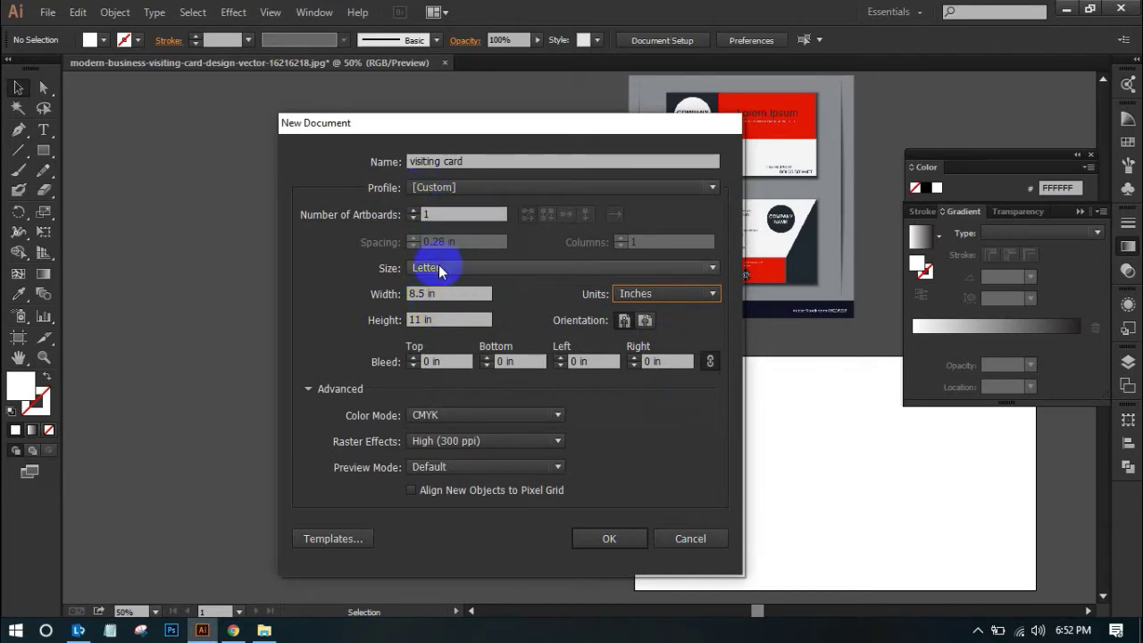
Change the page width from 8.5 to 3.5 in and enter a height of 2 in
left_click_drag(430, 294, 375, 292)
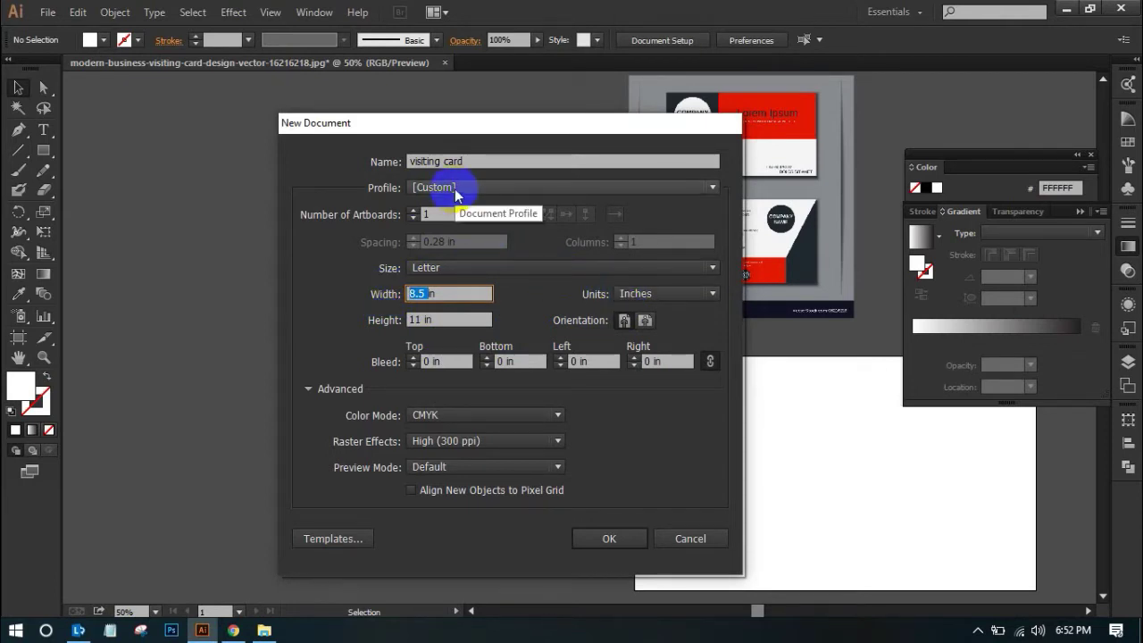
left_click(439, 294)
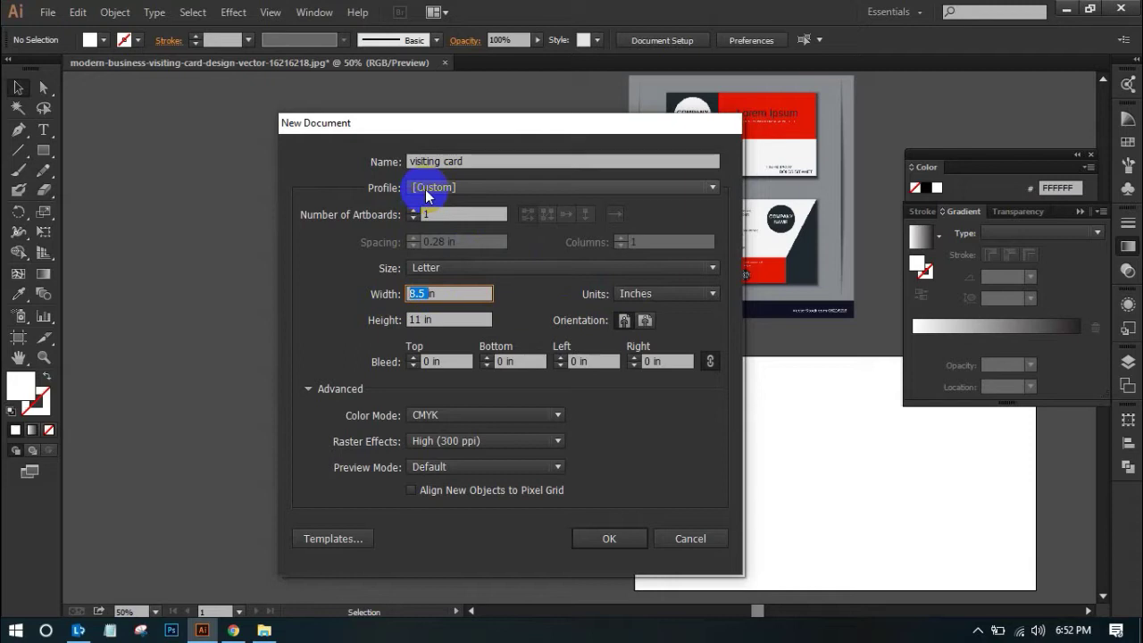
type("3.5")
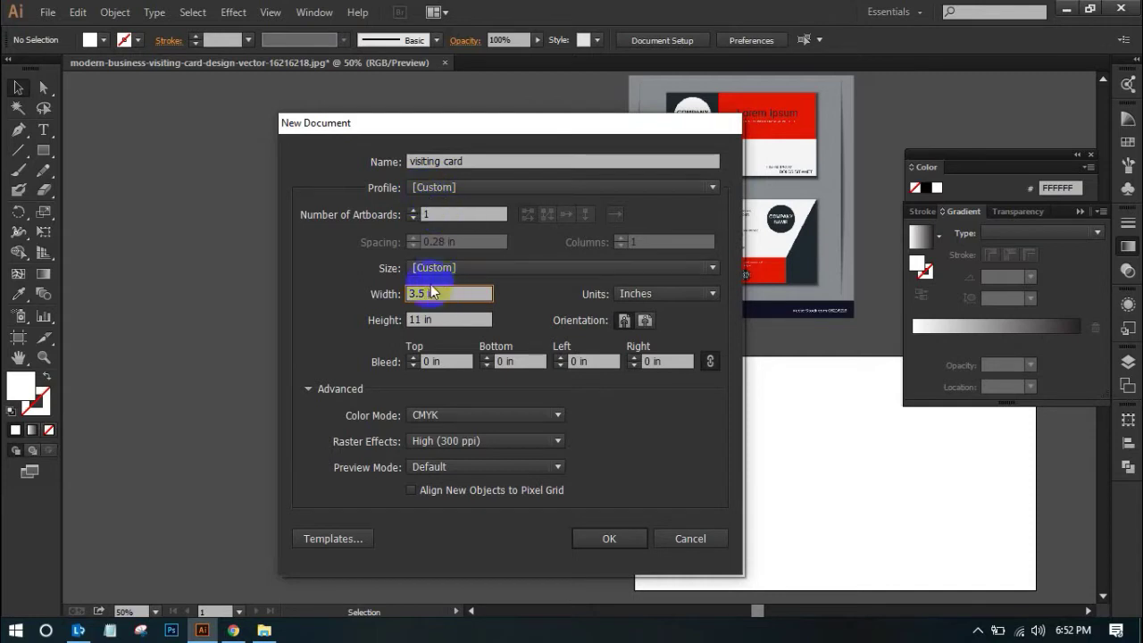
left_click(422, 319)
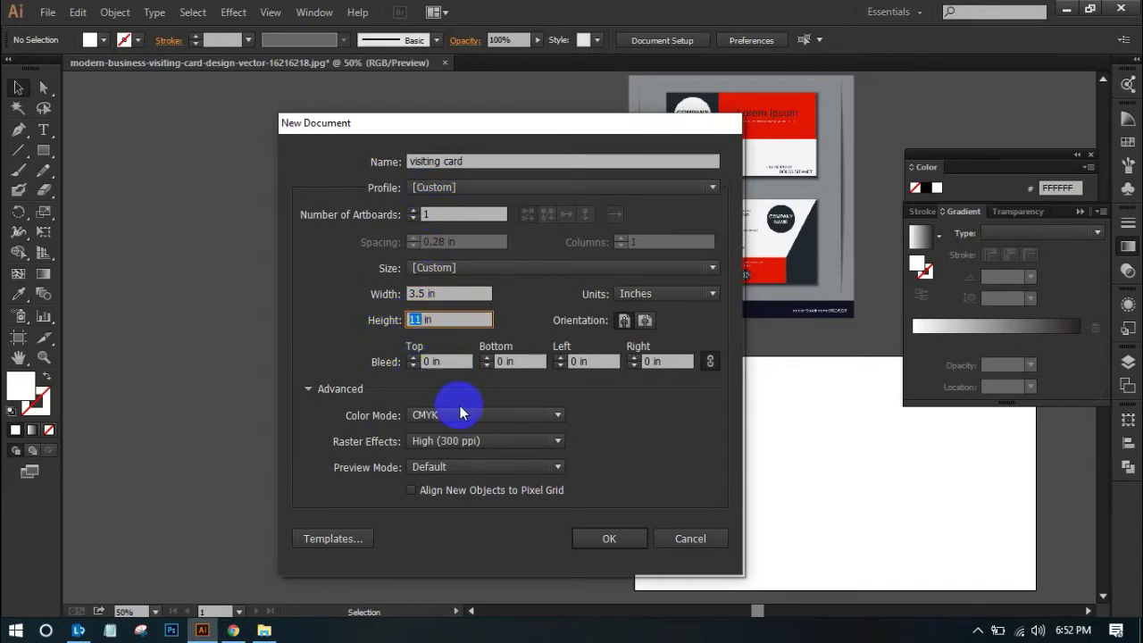
type("2")
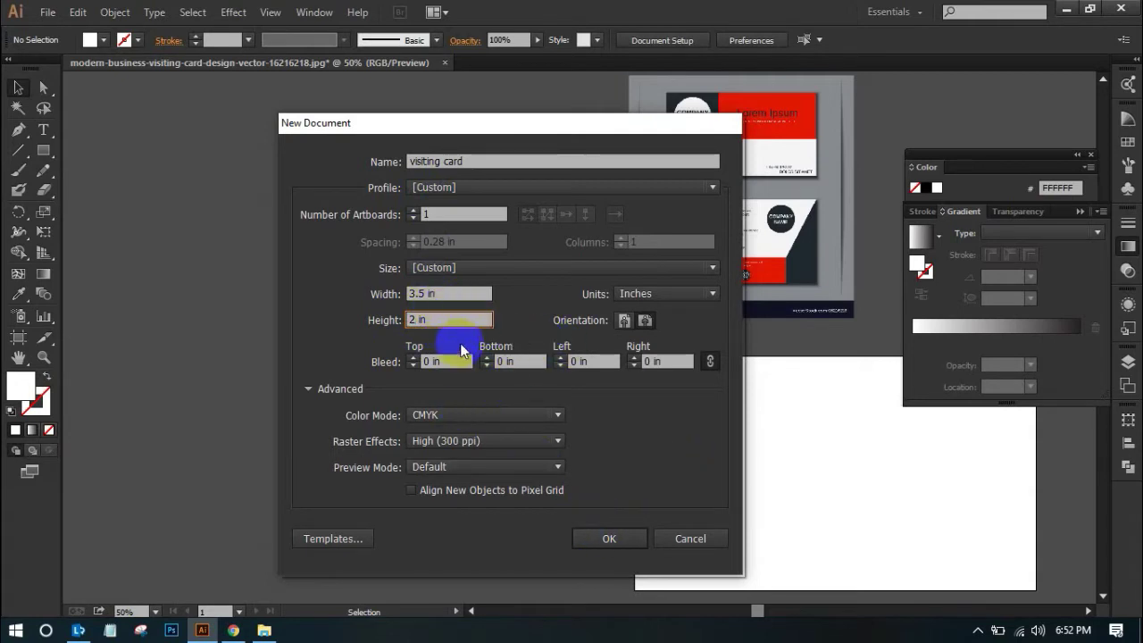
Create the document with 2 artboards in one row and 0 in spacing
left_click(413, 212)
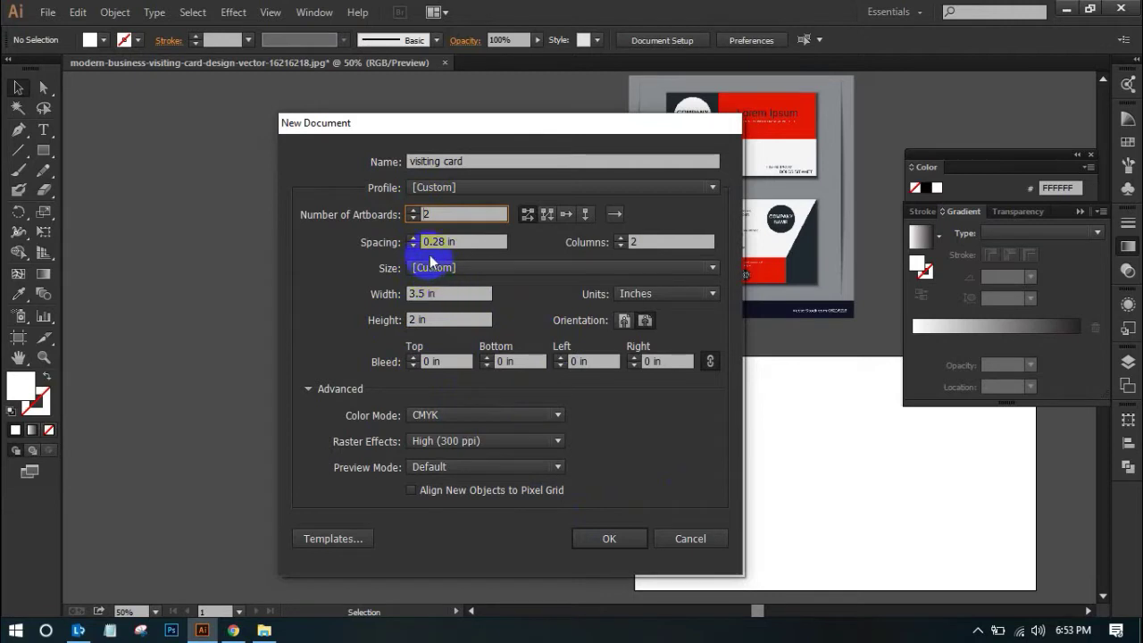
left_click(621, 246)
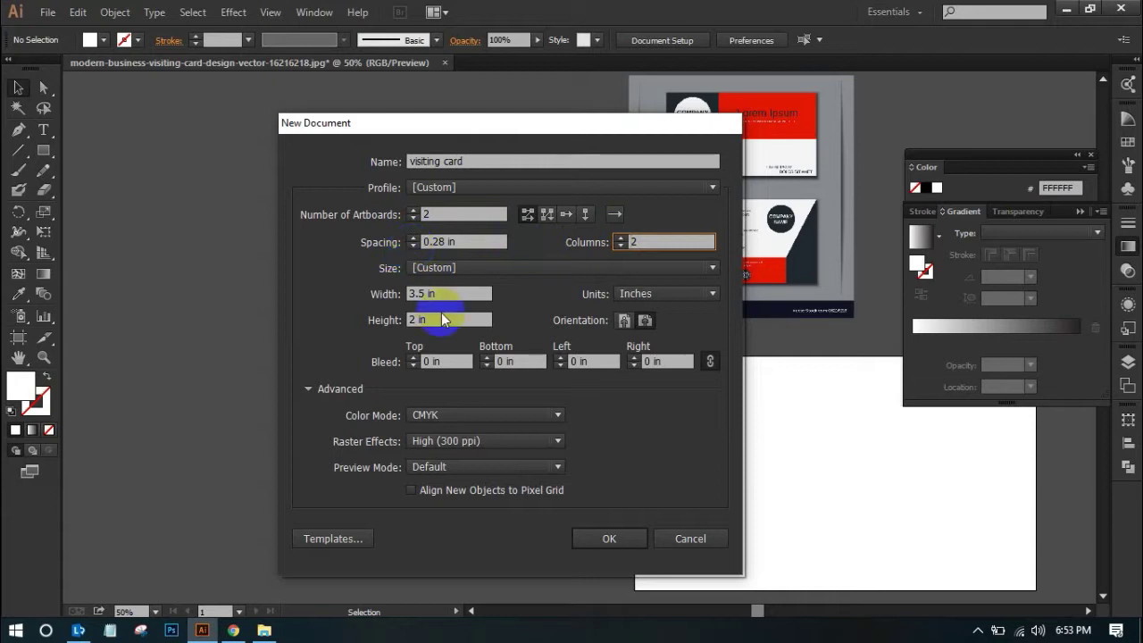
left_click(413, 246)
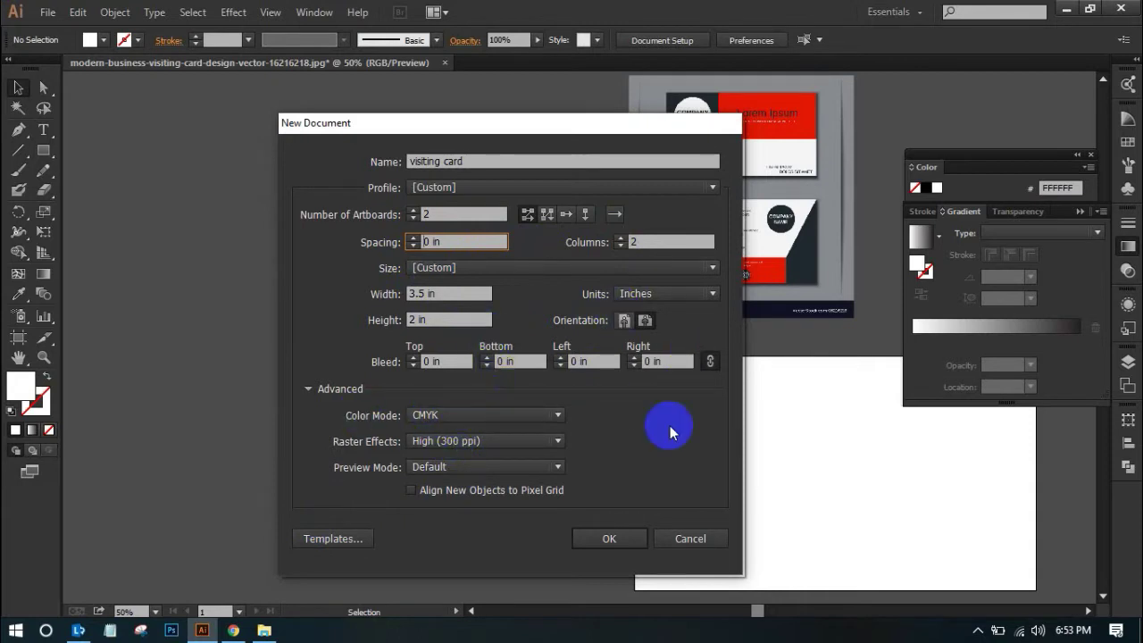
left_click(608, 536)
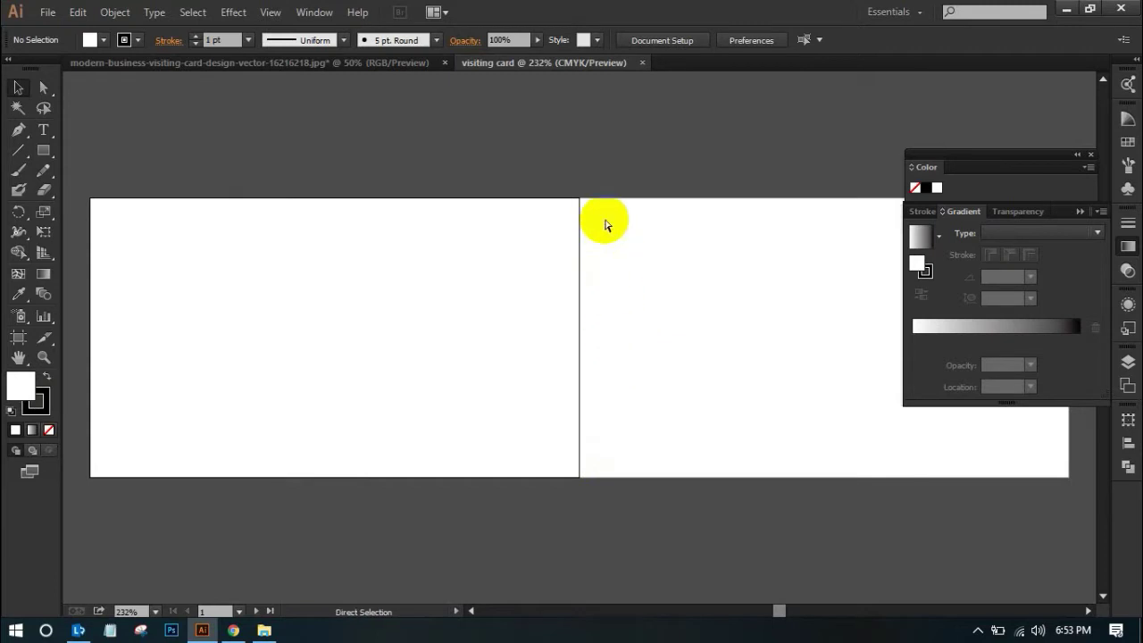
Zoom in where the two artboards meet and make the right artboard current
left_click(595, 217, "ctrl")
mouse_move(581, 214)
left_mouse_down()
mouse_move(582, 411)
mouse_move(569, 419)
mouse_move(594, 199)
left_mouse_up()
left_click(562, 188)
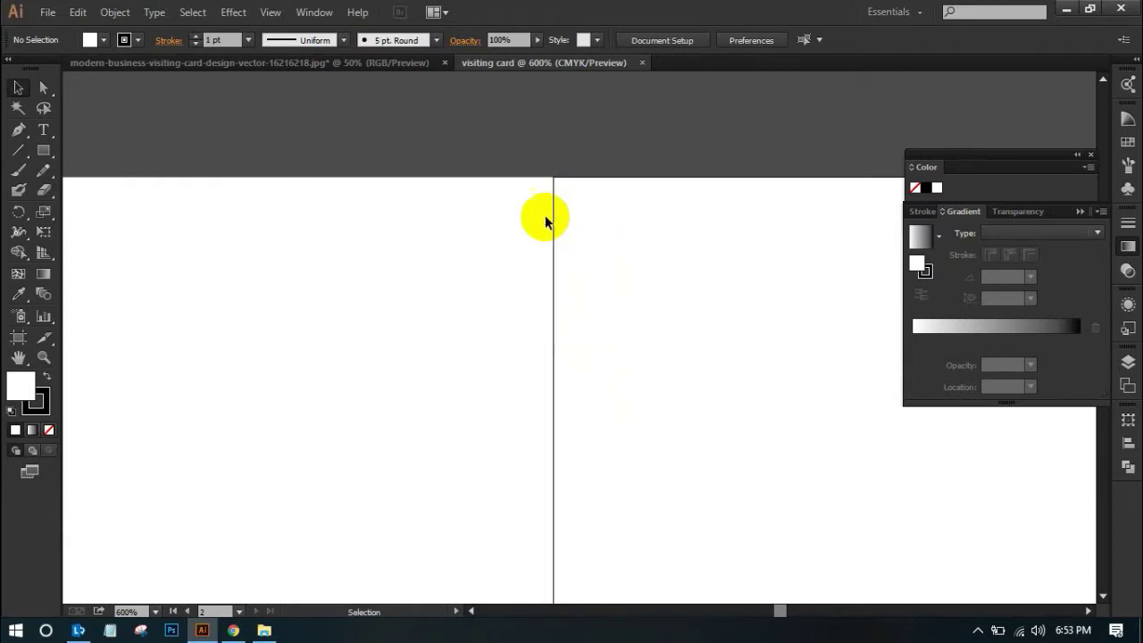
key("ctrl+n")
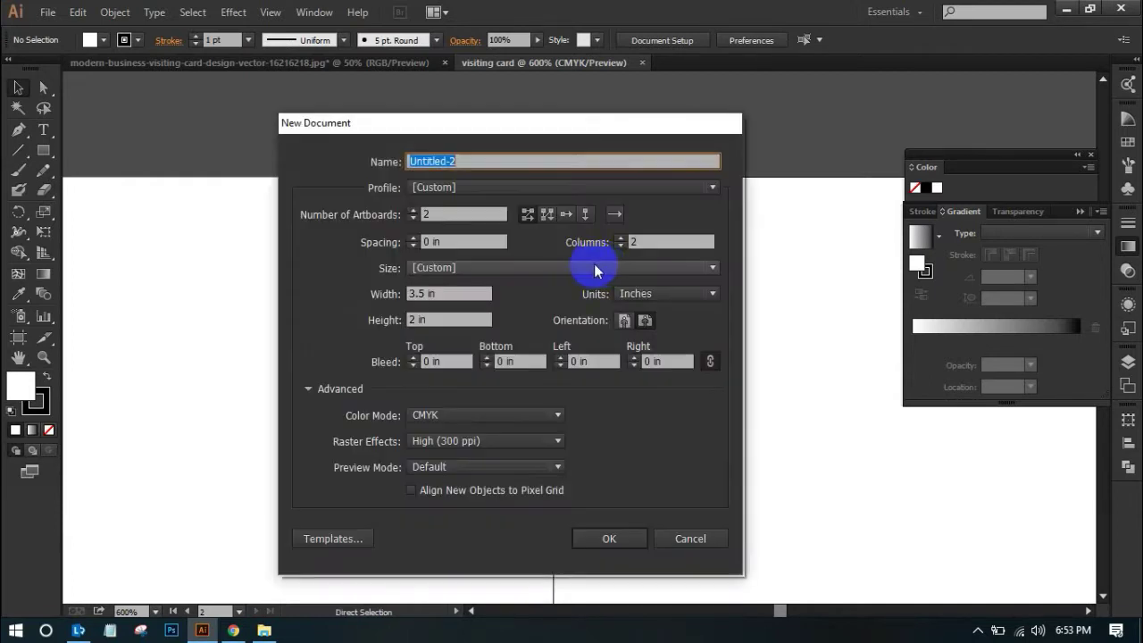
left_click(413, 238)
left_click(414, 238)
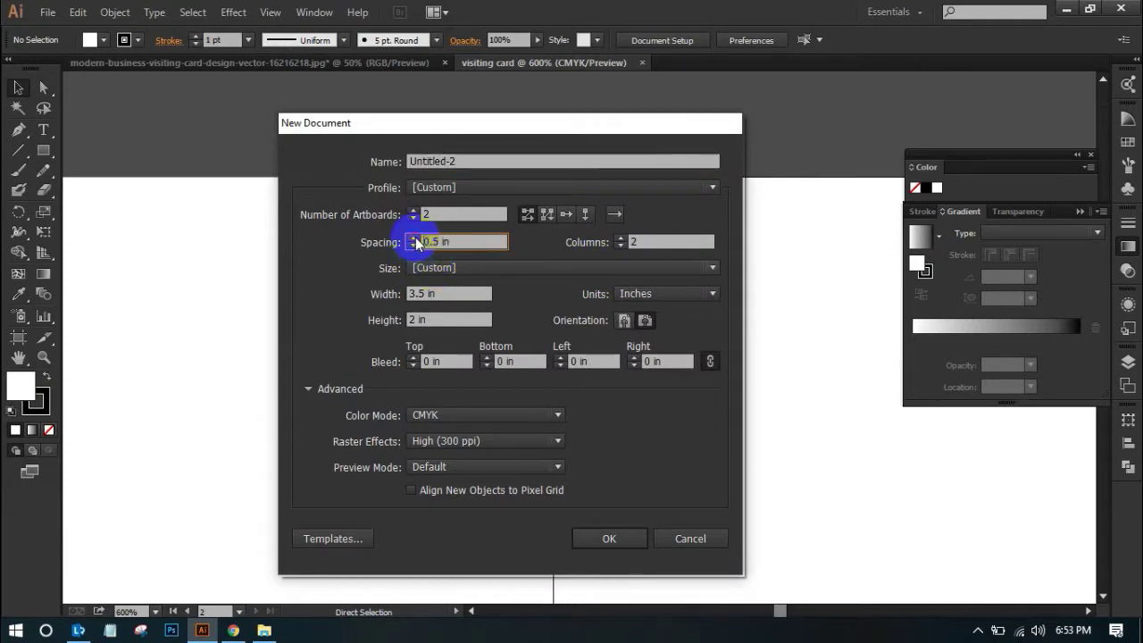
left_click(613, 540)
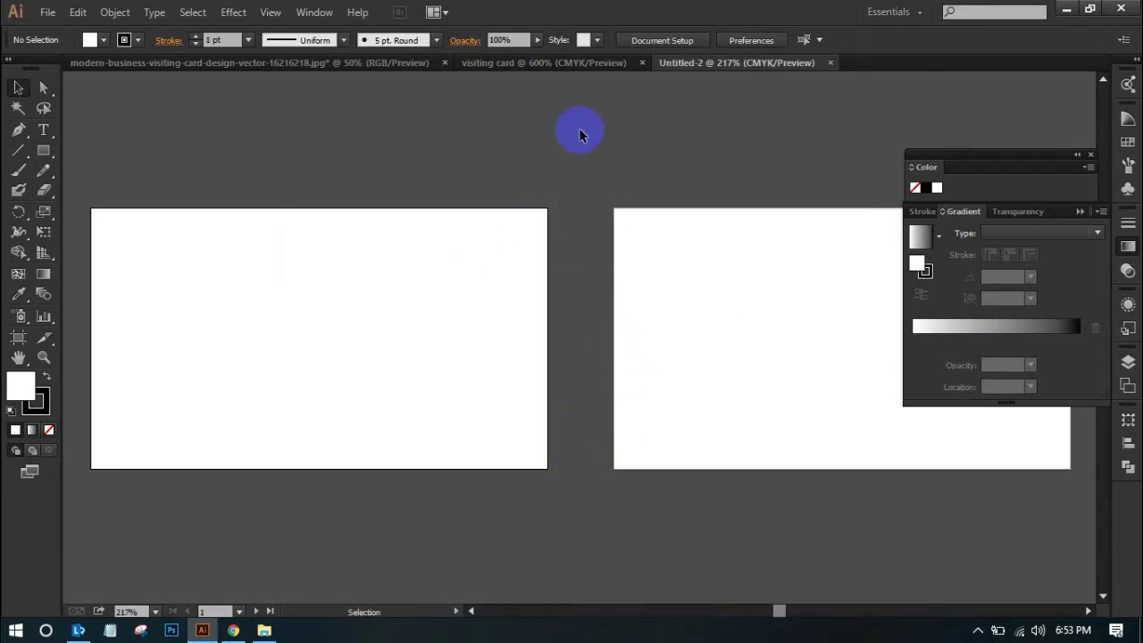
key("a")
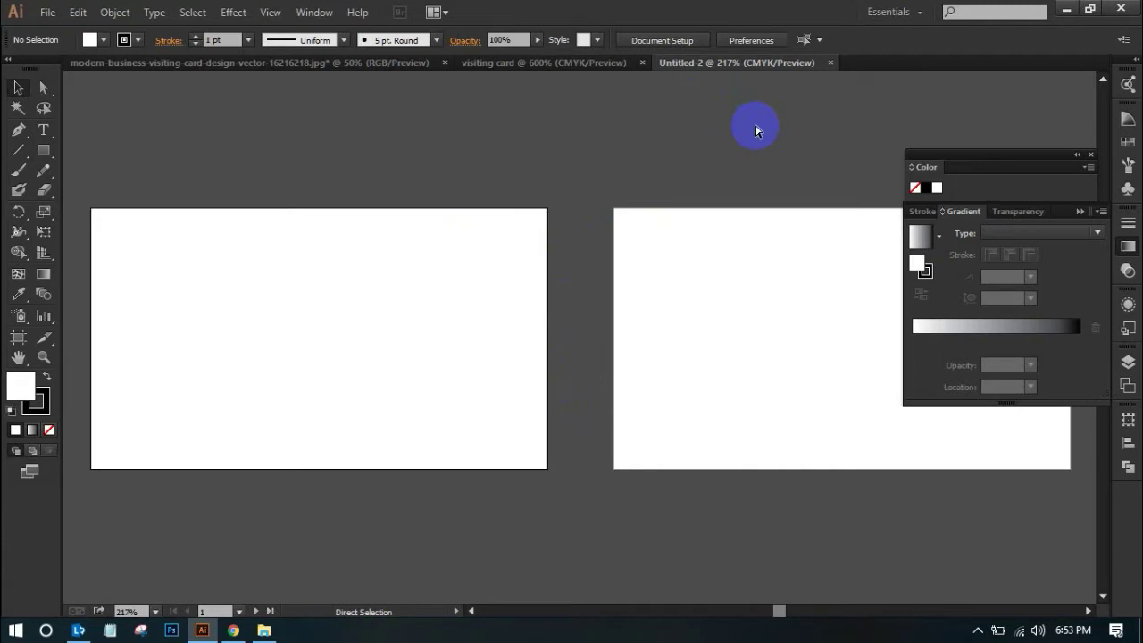
key("v")
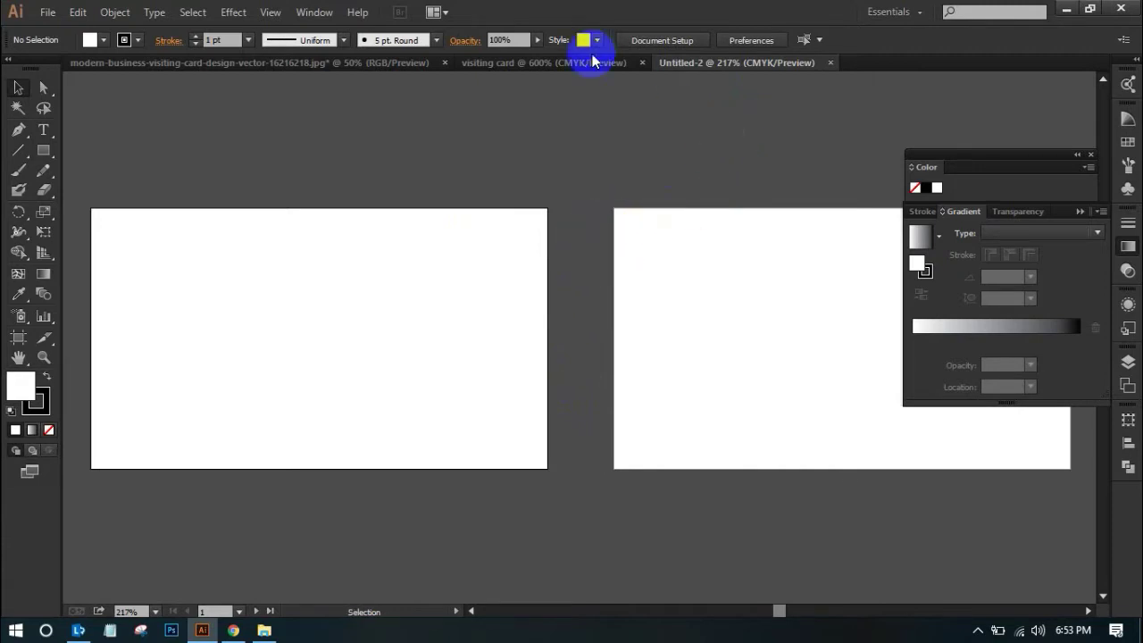
key("a")
key("ctrl+w")
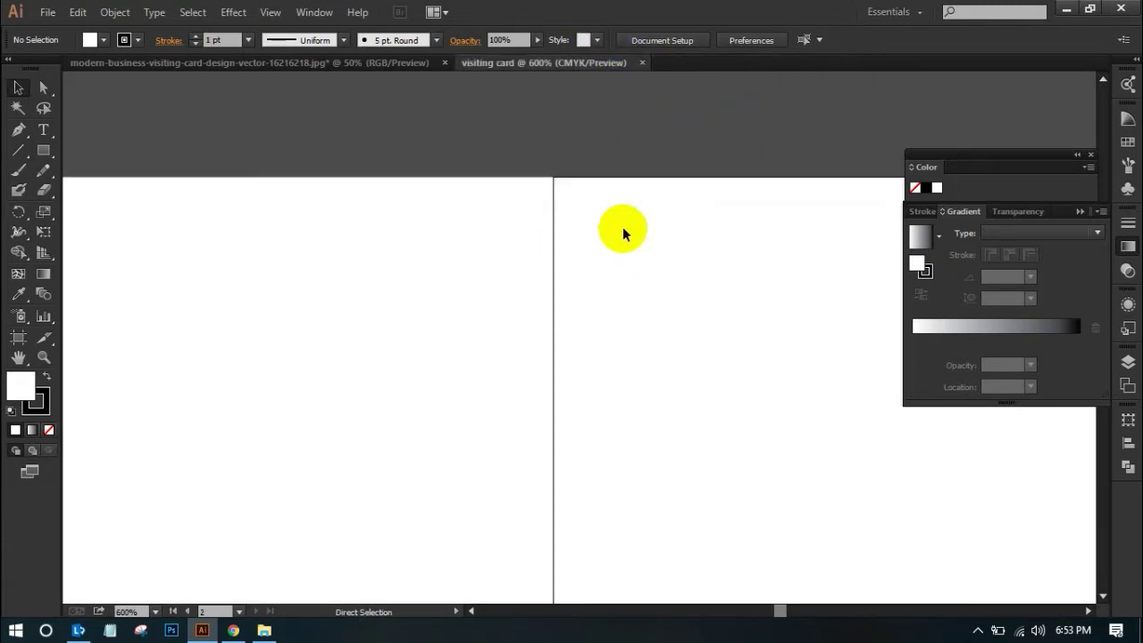
Close the earlier document and start a new one named 'visiting card'
key("ctrl+w")
key("a")
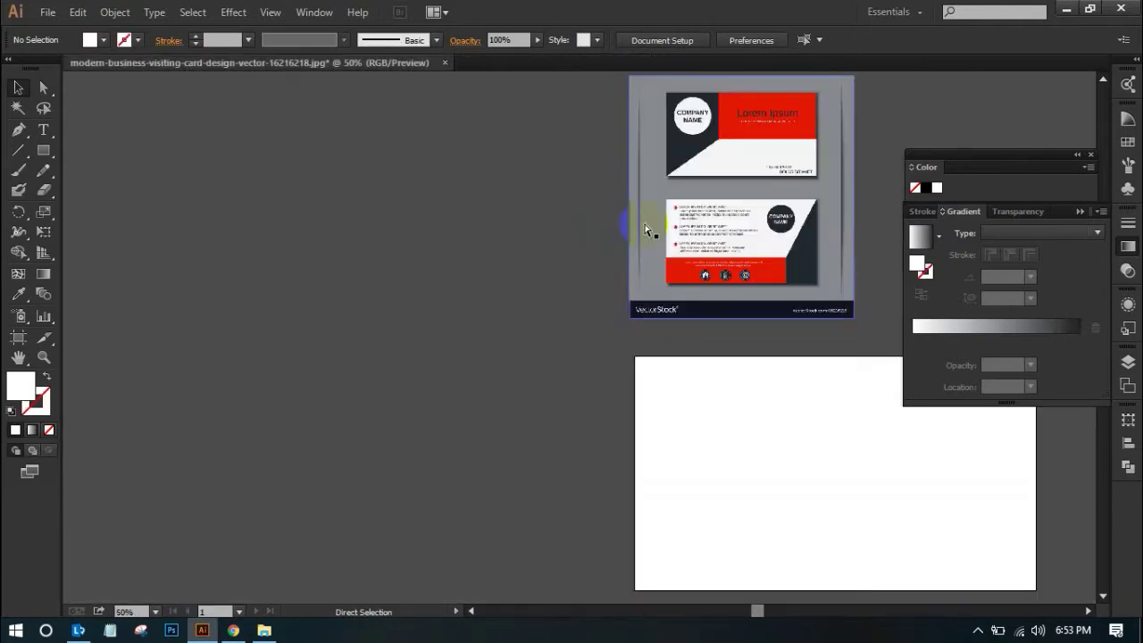
key("ctrl+n")
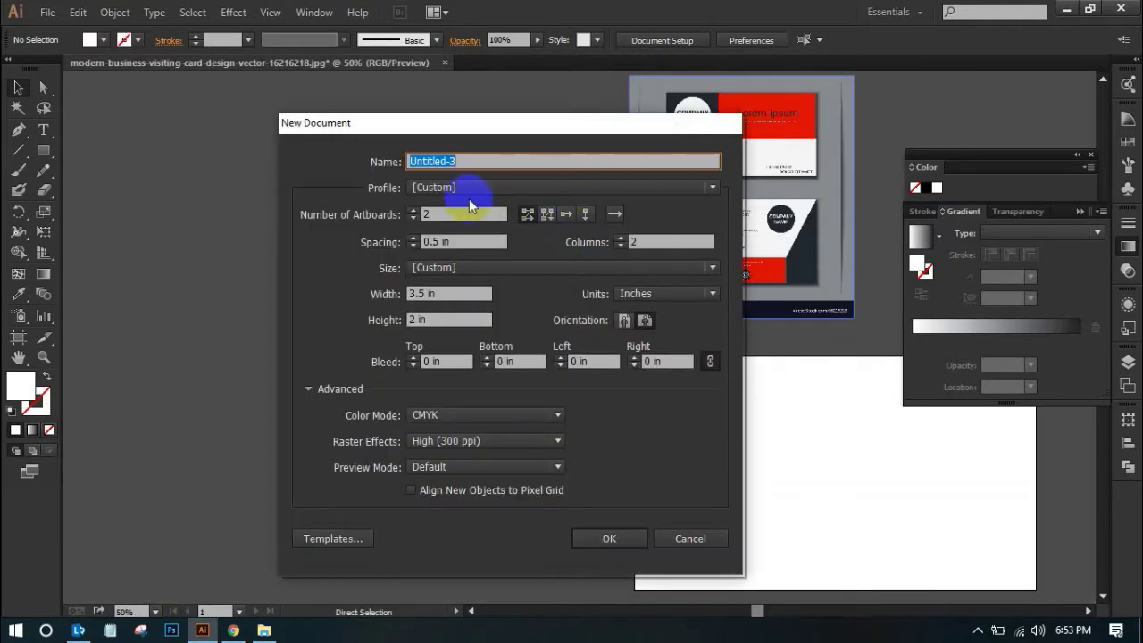
type("visiting card")
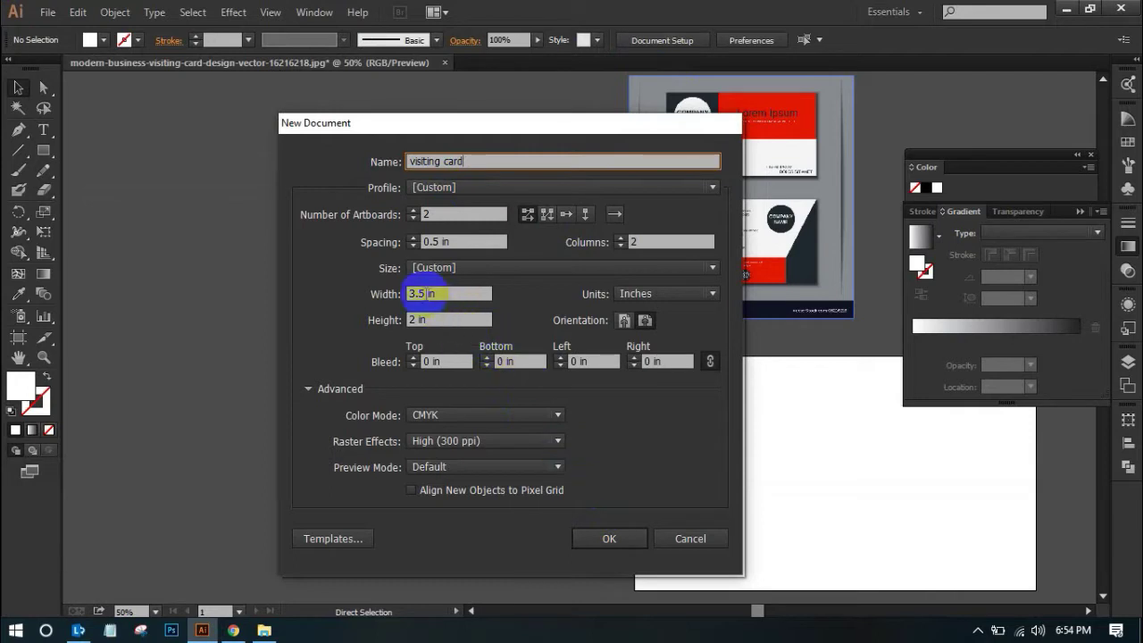
Set the artboard size to 3.75 × 2.25 in and create the document
left_click(423, 293)
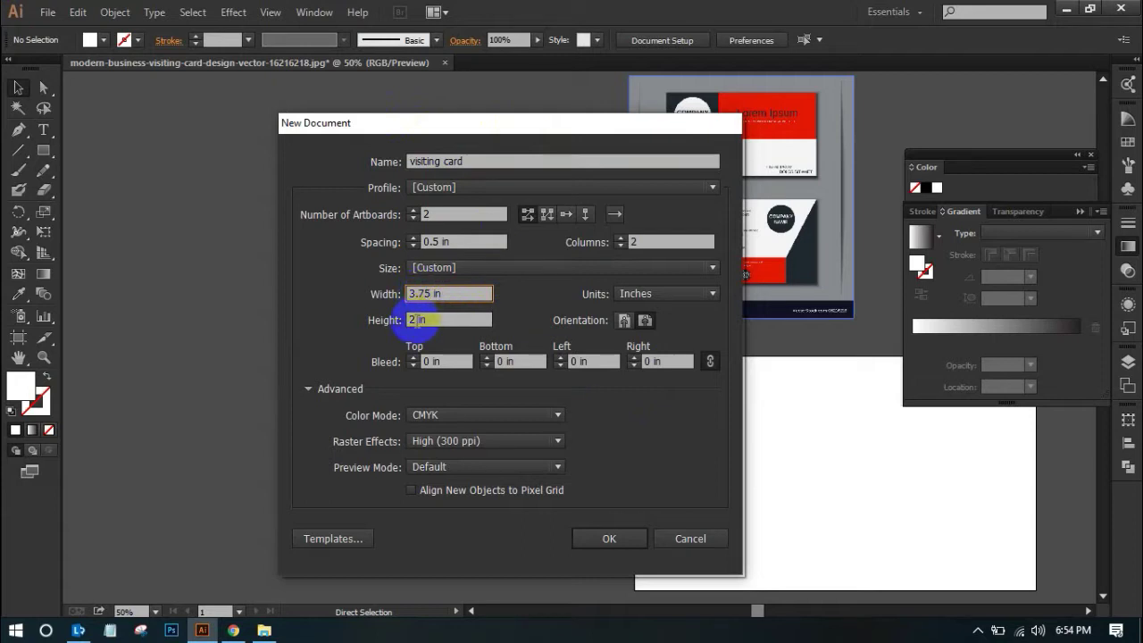
left_click(416, 318)
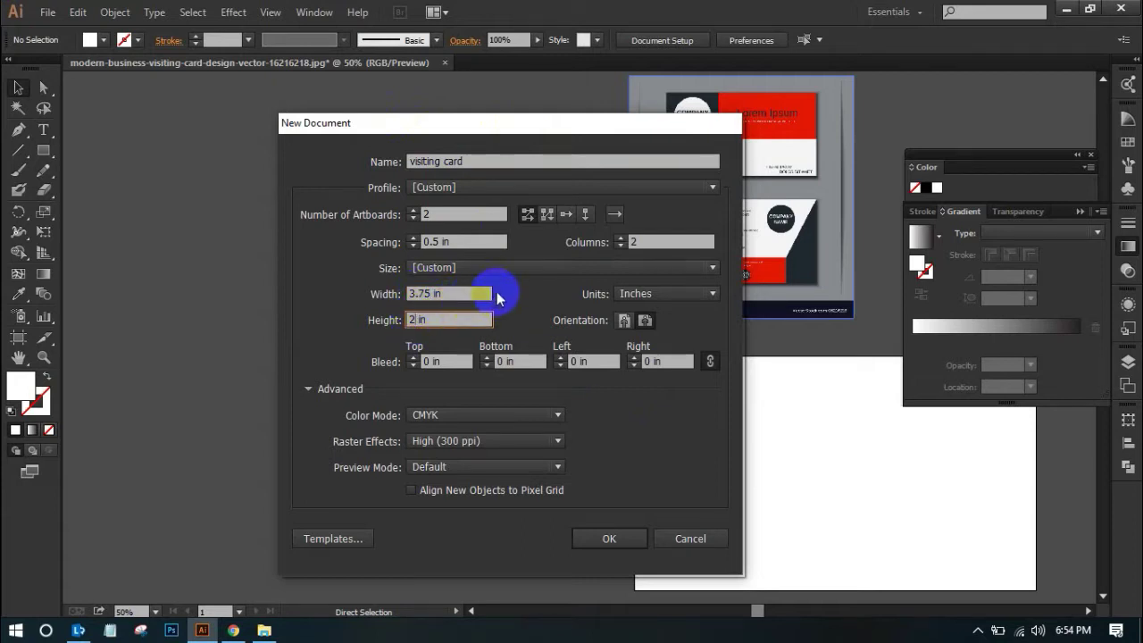
type(".25")
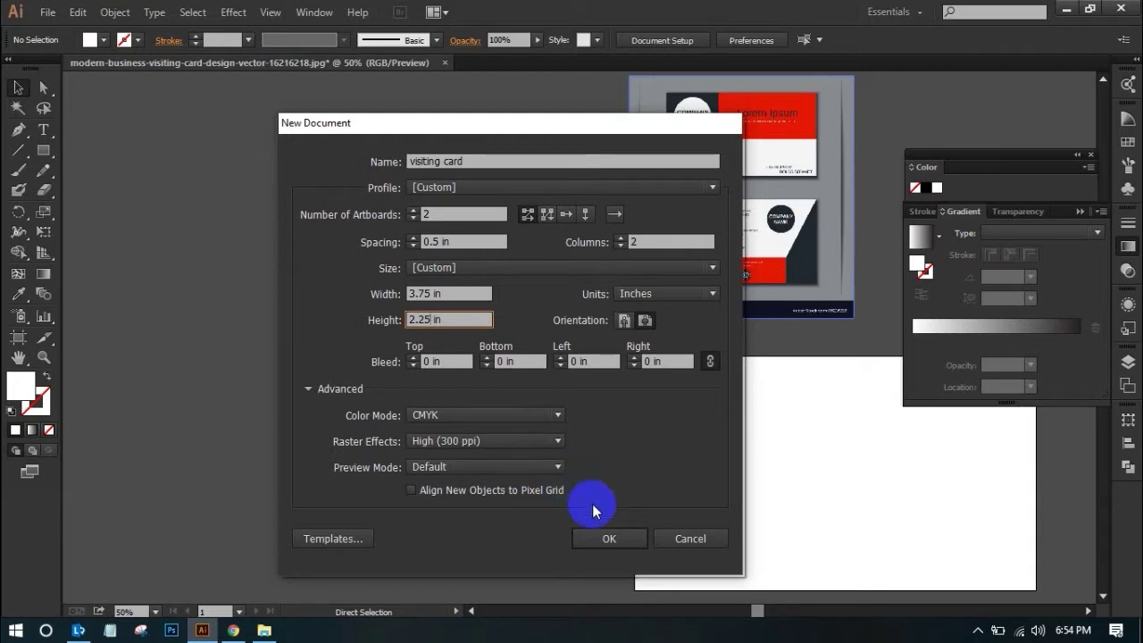
left_click(595, 528)
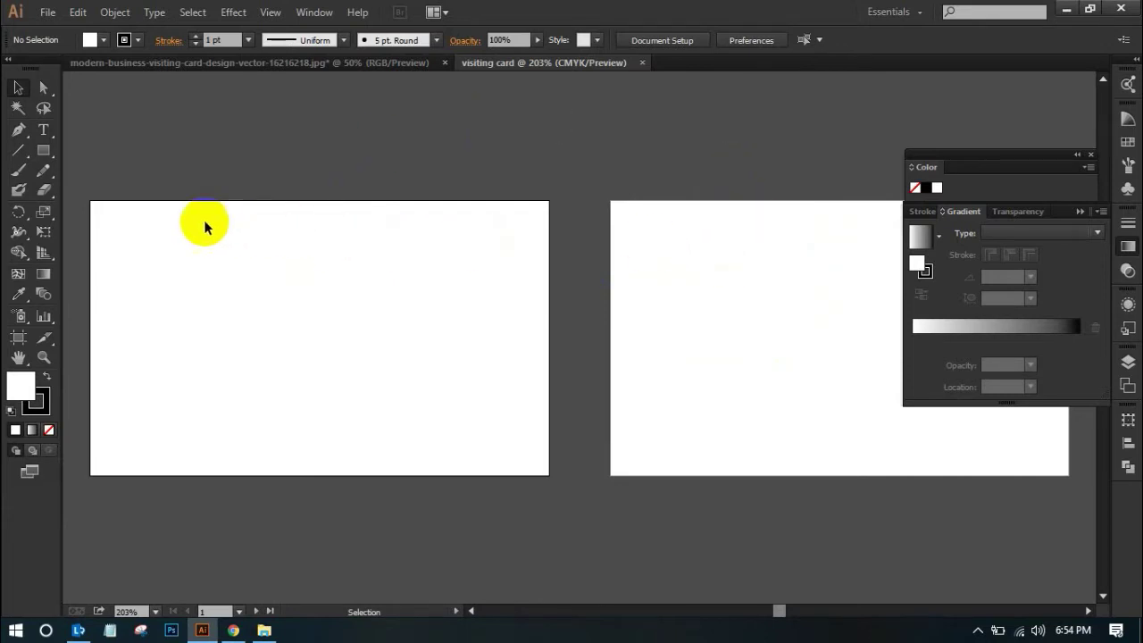
Close the reference JPG document without saving, leaving only visiting card open
left_click(366, 70)
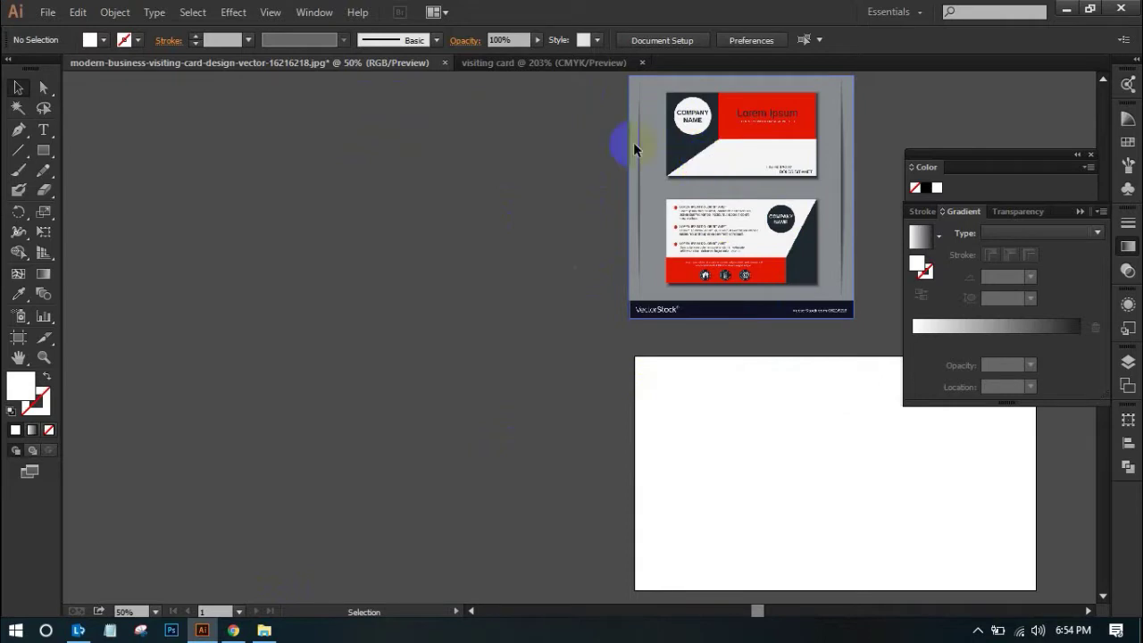
left_click(507, 64)
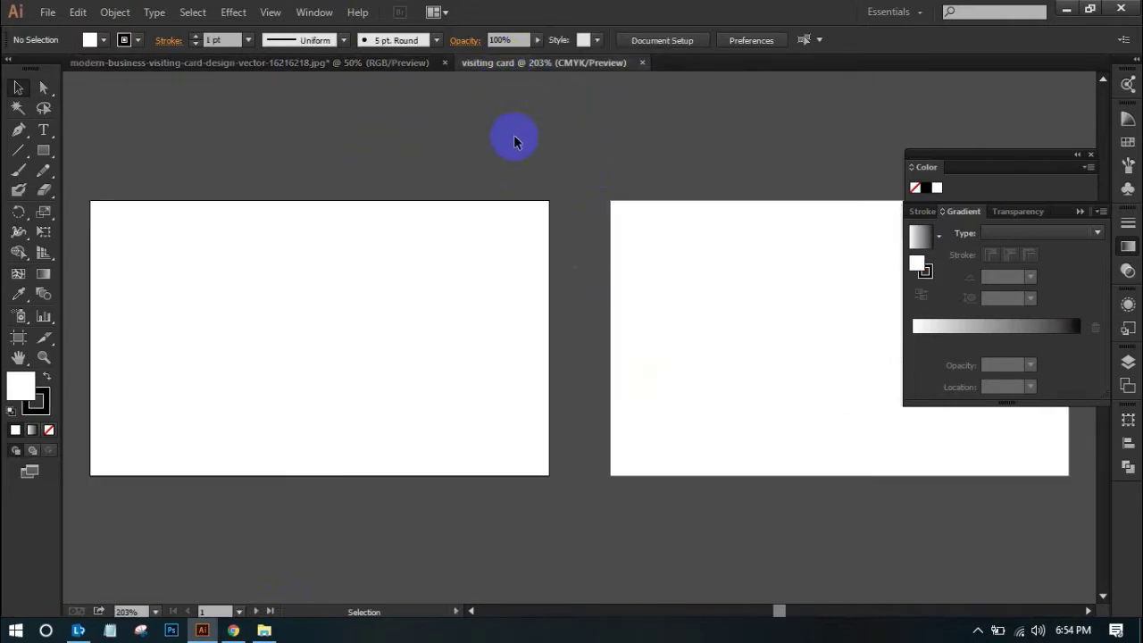
left_click(360, 61)
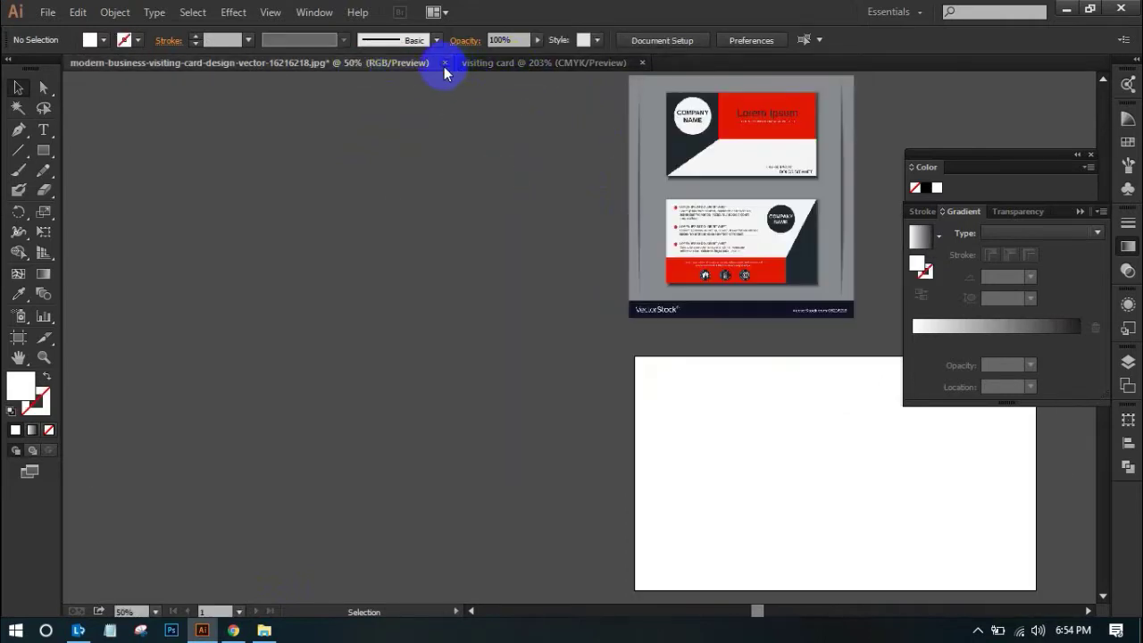
left_click(444, 63)
left_click(635, 336)
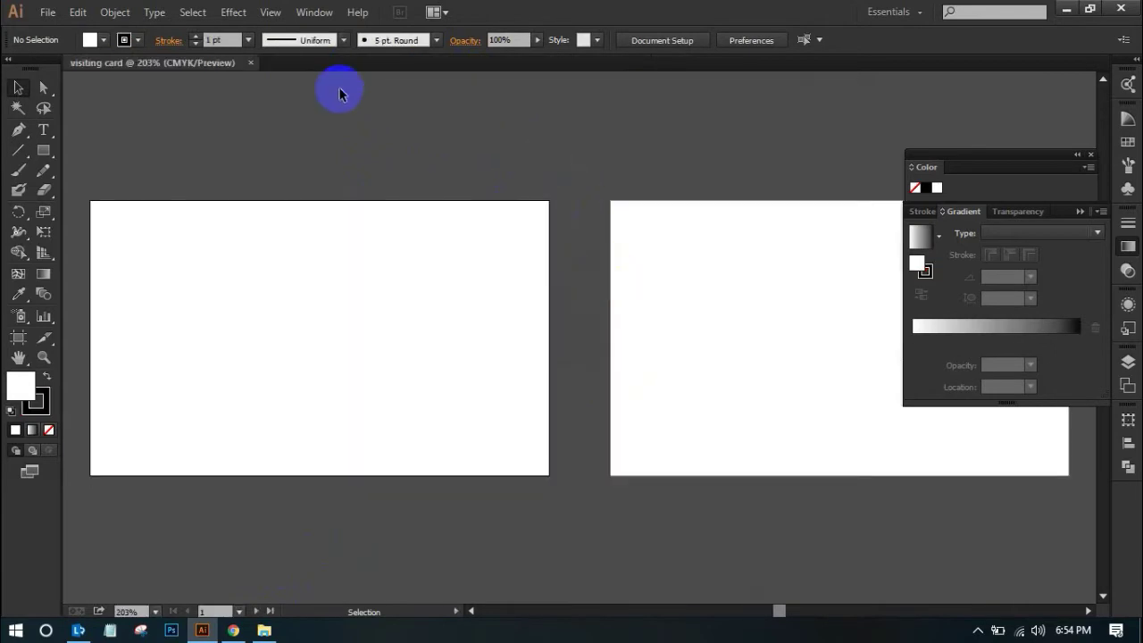
Minimize Illustrator and Chrome, then drag the business-card JPG from File Explorer into Illustrator
left_click(1068, 6)
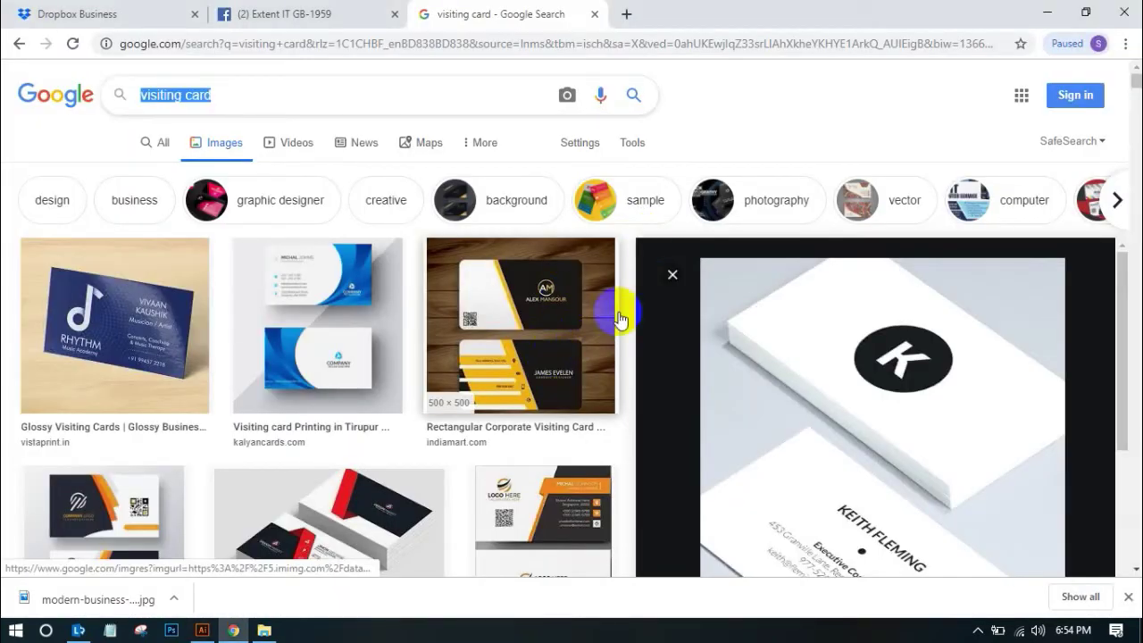
left_click(1049, 11)
left_click_drag(229, 148, 602, 155)
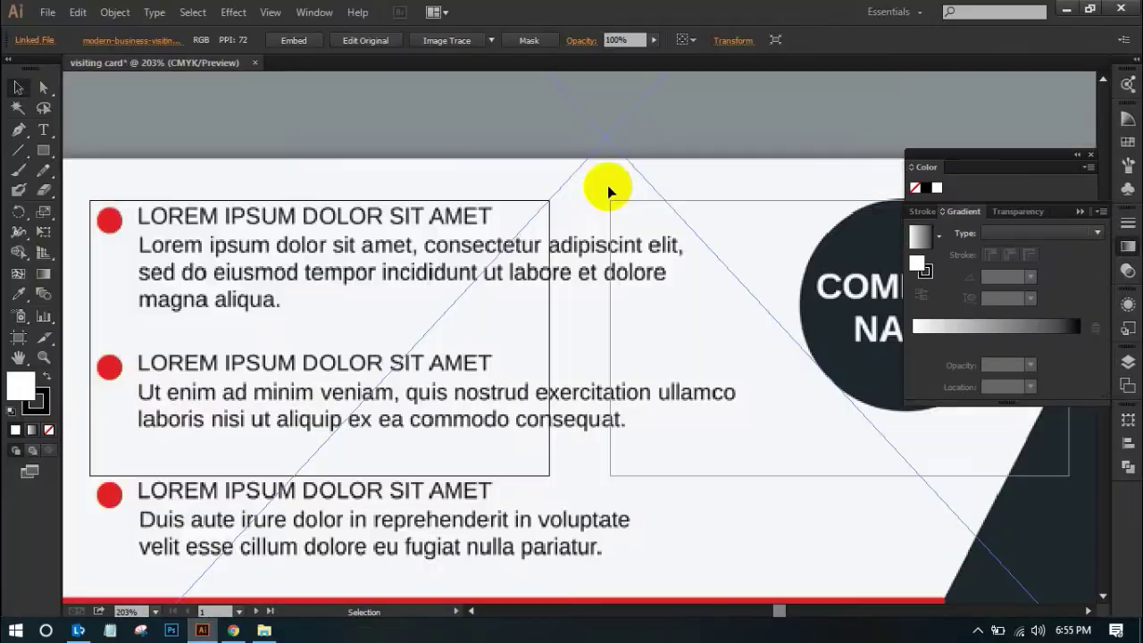
Shrink the placed card image and move it up beside the artboards
left_click_drag(614, 217, 613, 218)
left_click_drag(705, 214, 618, 309)
left_click_drag(579, 354, 721, 349)
left_click_drag(485, 334, 801, 502)
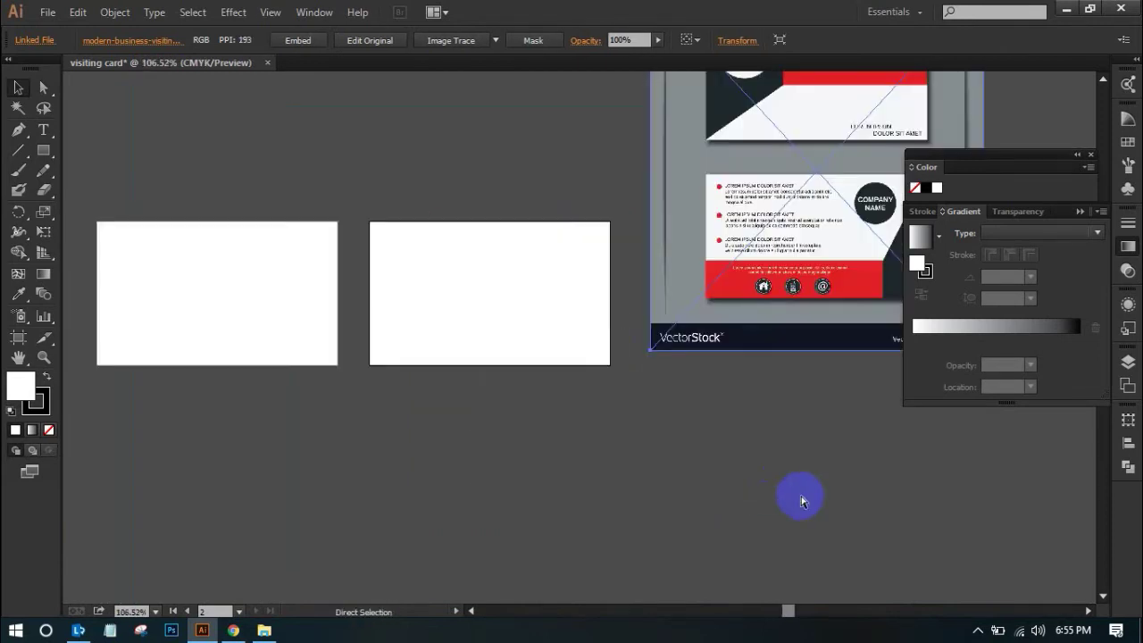
key("space")
left_click_drag(796, 449, 617, 224)
key("space")
left_click_drag(658, 286, 535, 267)
Resize the image to about 2.45 × 2.65 in above the artboards and deselect it
key("space")
scroll(658, 301, "up", 2)
left_click_drag(797, 119, 685, 290)
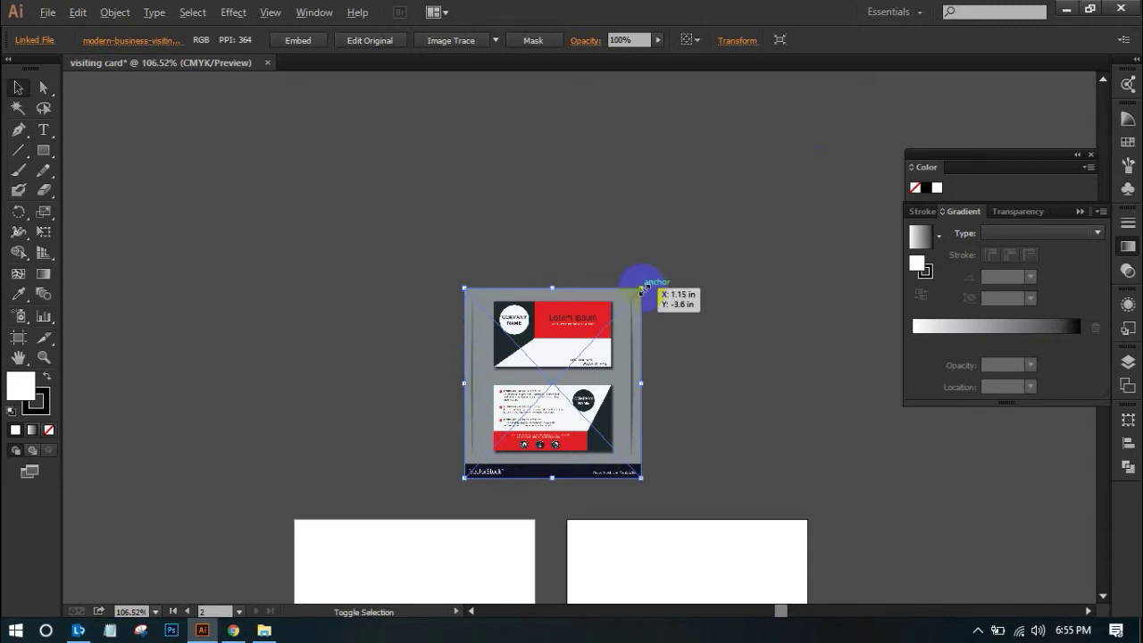
mouse_move(643, 290)
left_mouse_down()
mouse_move(638, 277)
mouse_move(608, 314)
mouse_move(652, 300)
mouse_move(615, 324)
mouse_move(647, 308)
left_mouse_up()
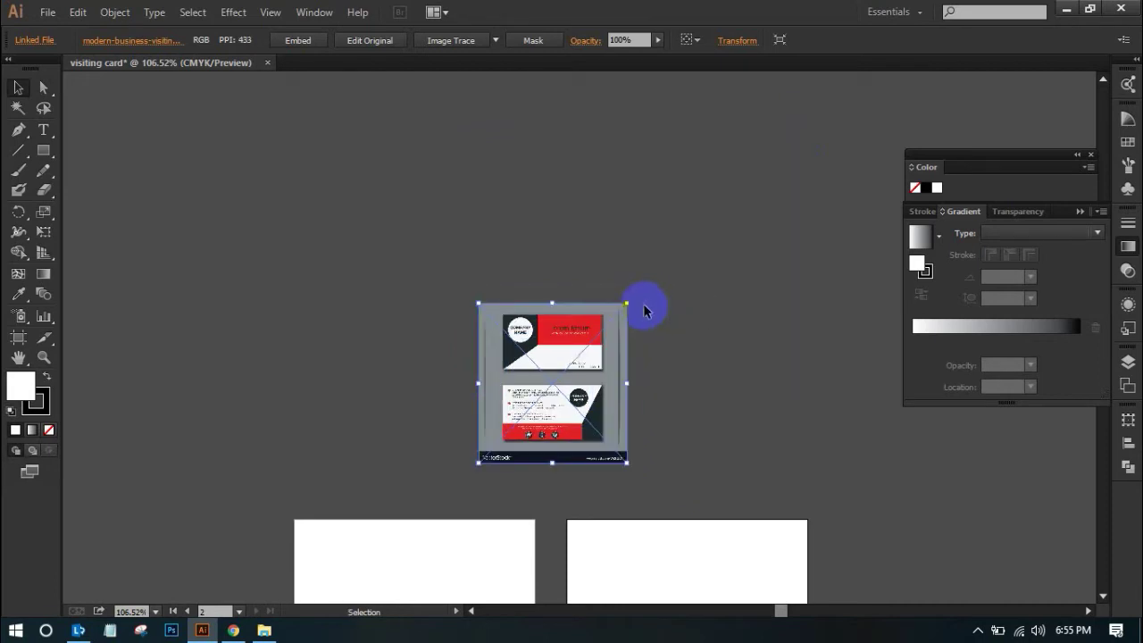
left_click_drag(640, 311, 693, 282)
left_click_drag(625, 360, 692, 218)
left_click(729, 373)
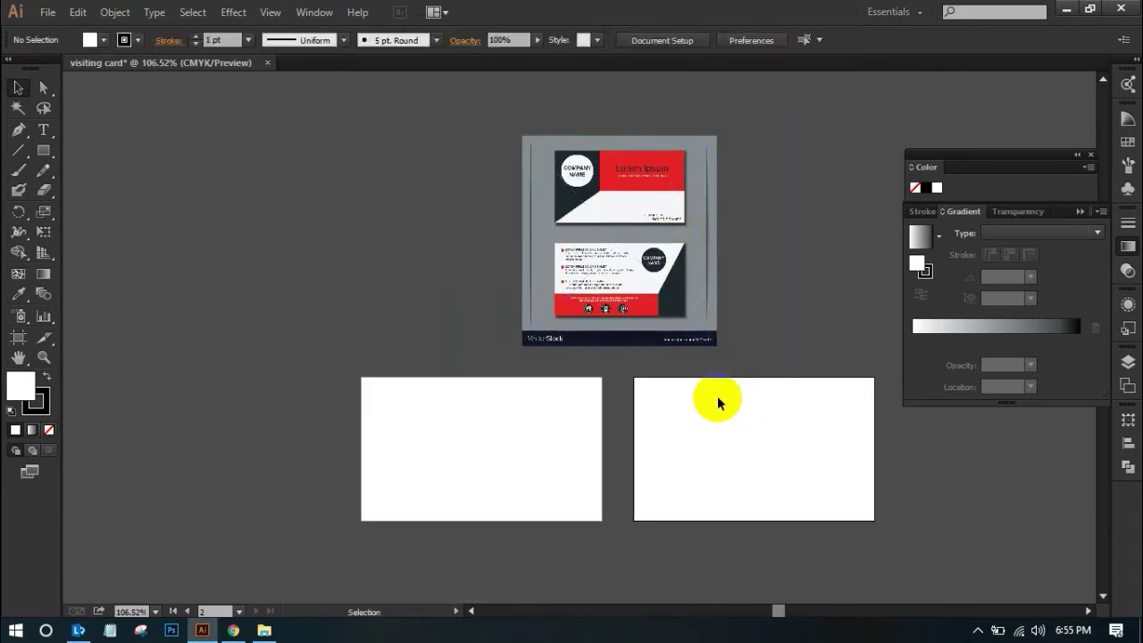
Zoom in closely on the reference cards and select the placed image
left_click_drag(383, 318, 693, 557)
key("ctrl+minus")
key("ctrl+minus")
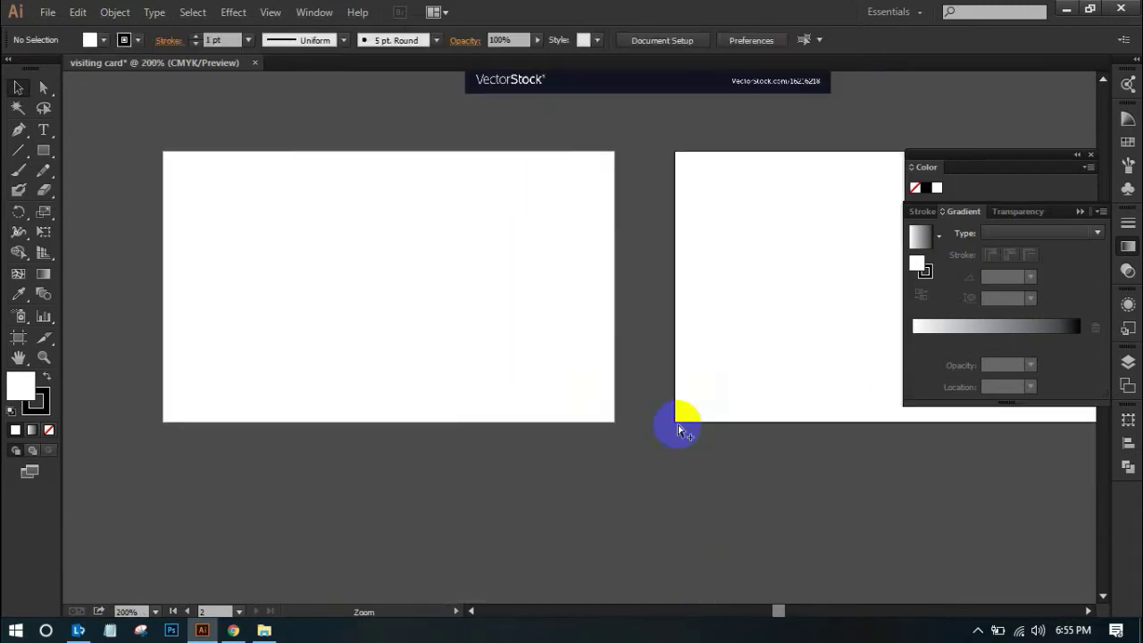
left_click_drag(581, 258, 707, 470)
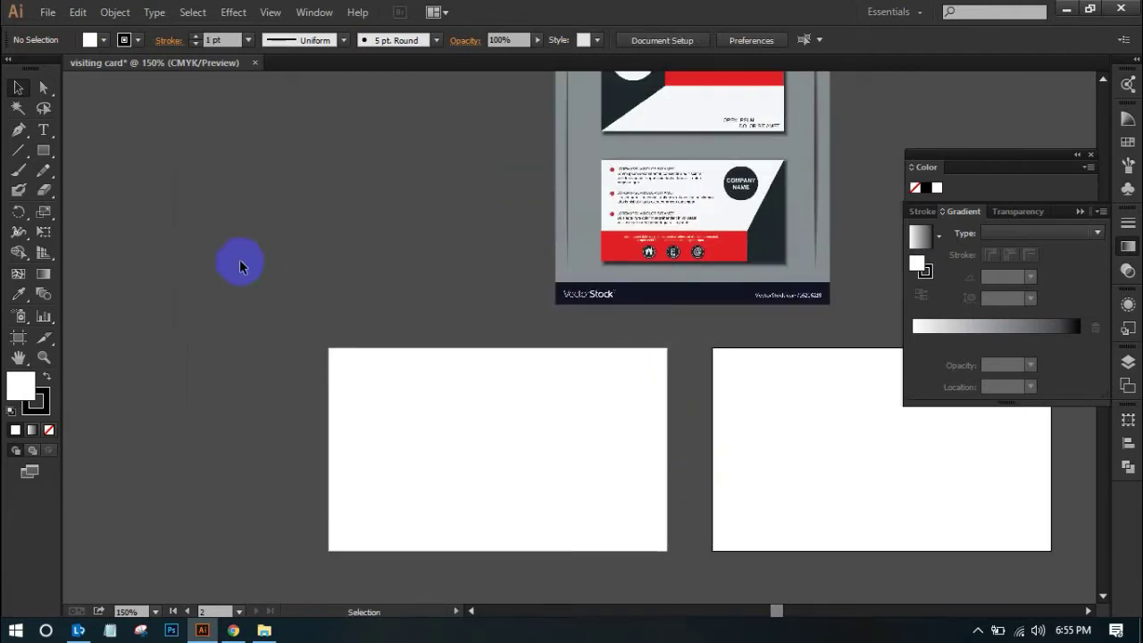
left_click_drag(395, 238, 331, 378)
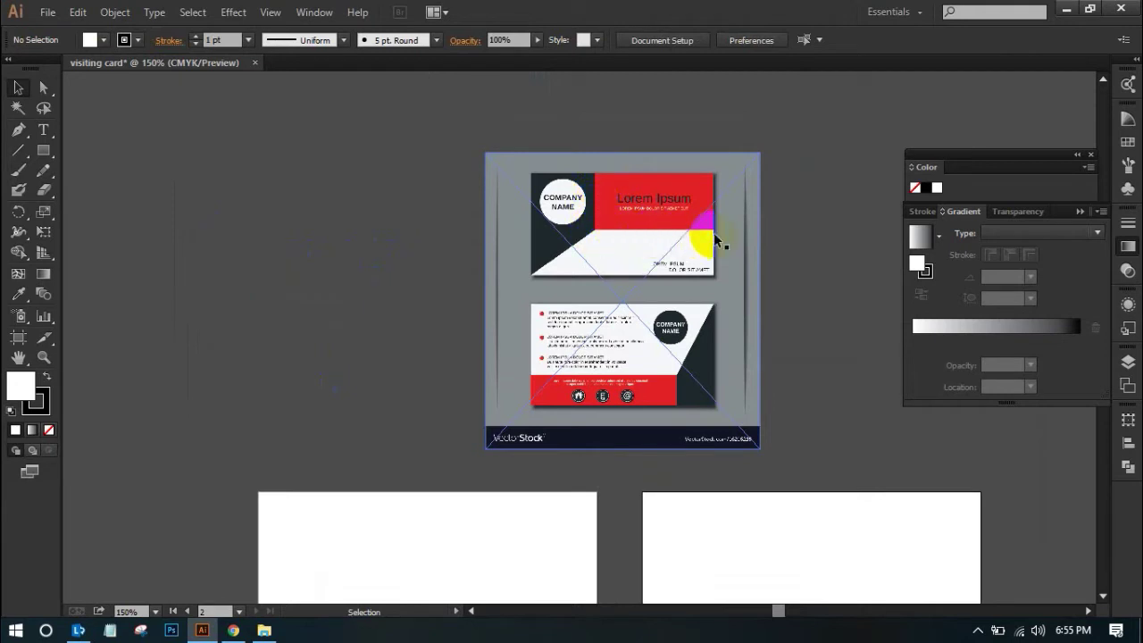
scroll(601, 487, "down", 1)
left_click_drag(619, 329, 587, 256)
left_click_drag(499, 194, 810, 374)
left_click_drag(458, 316, 576, 359)
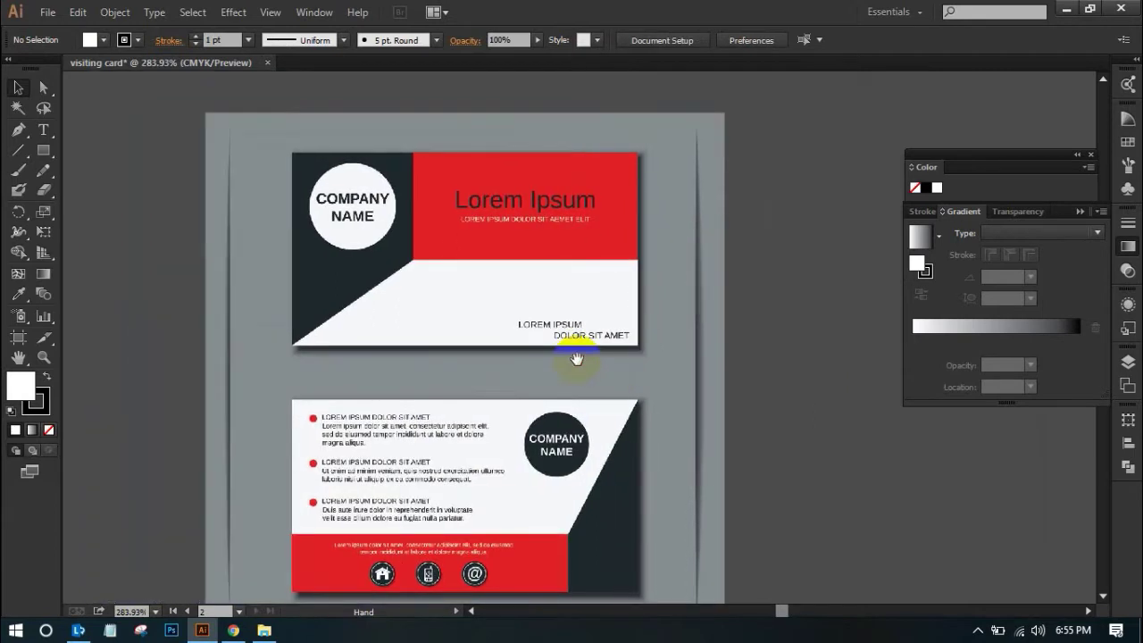
left_click(451, 189)
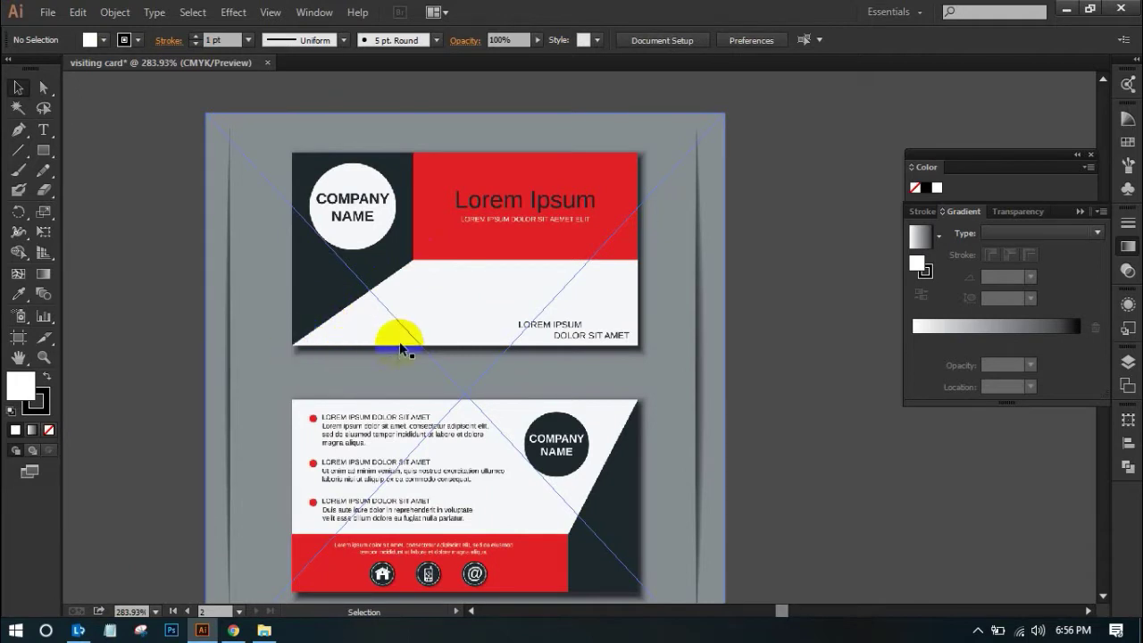
Zoom back out to show the whole layout and pick the Rectangle tool
key("ctrl+minus")
left_click_drag(543, 461, 560, 186)
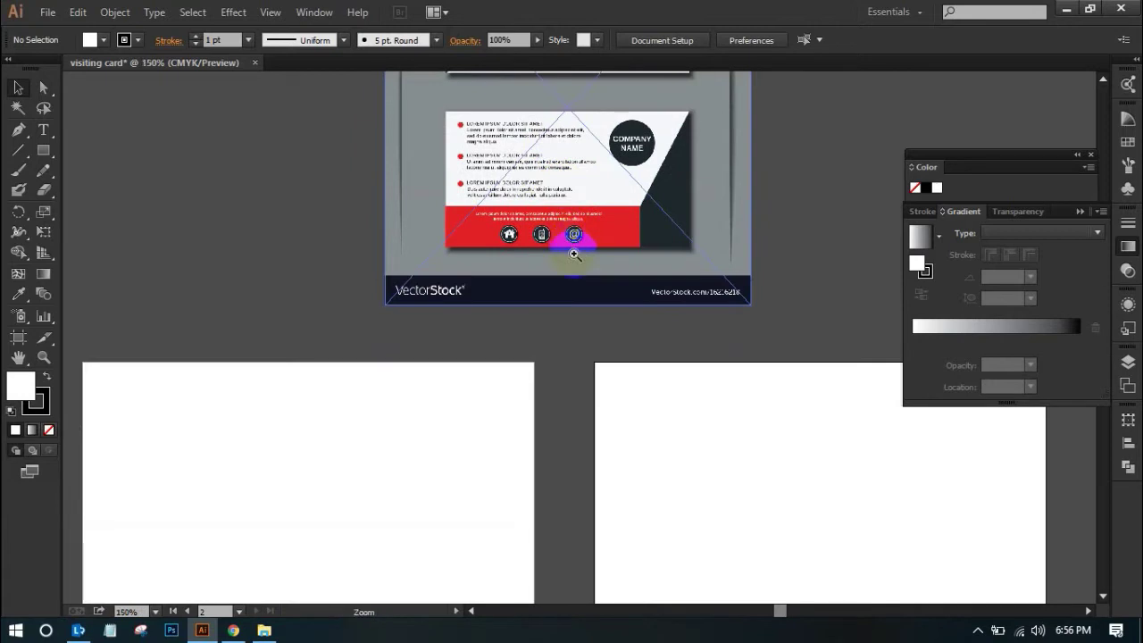
key("ctrl+minus")
left_click_drag(536, 401, 566, 439)
key("ctrl+minus")
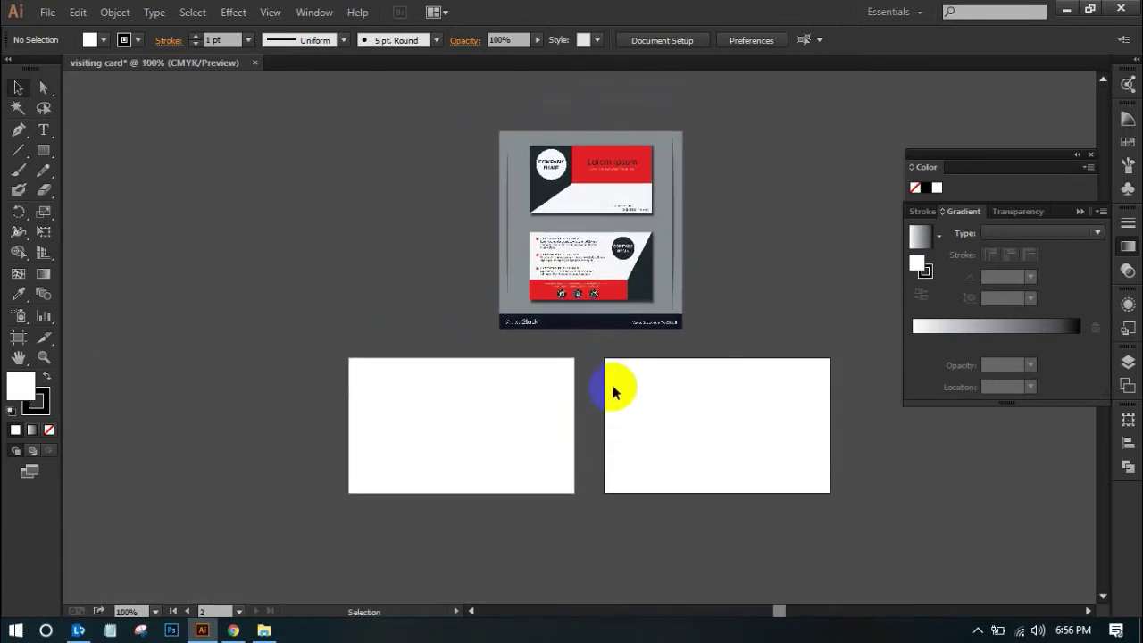
left_click(486, 406)
left_click(46, 166)
left_click(42, 150)
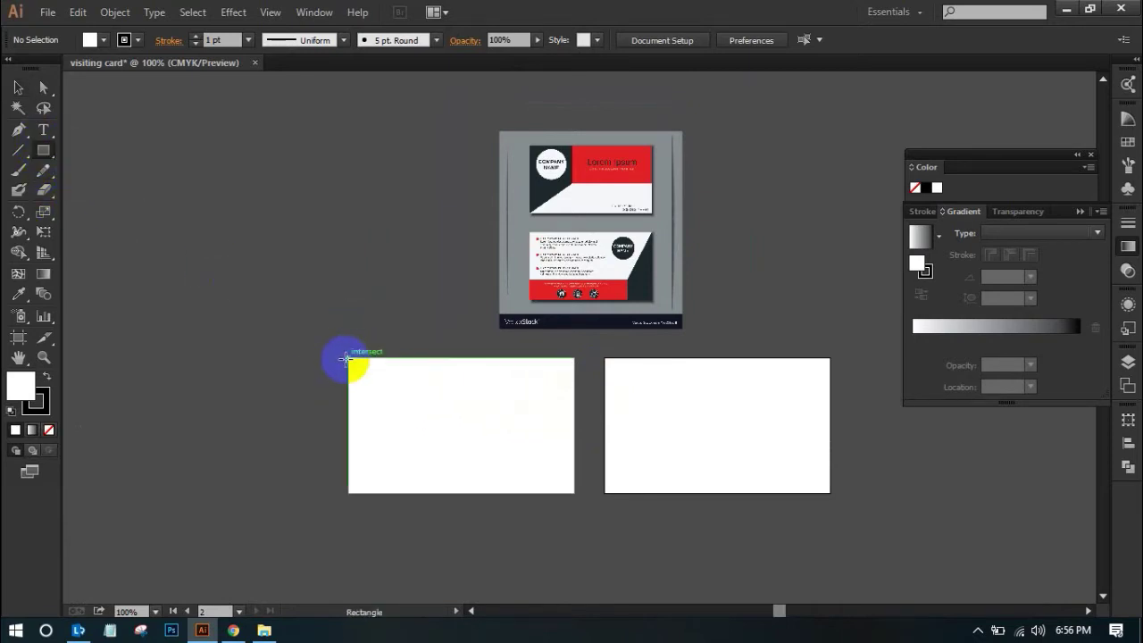
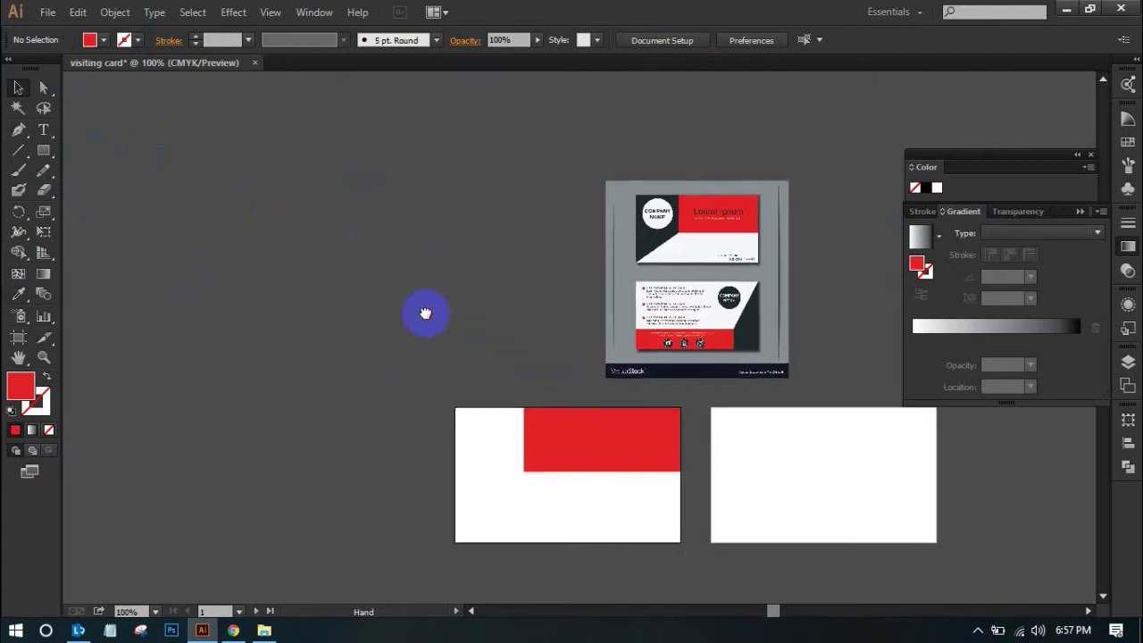
Zoom in and centre the view on the two card artboards
key("ctrl+plus")
left_click_drag(540, 343, 429, 260)
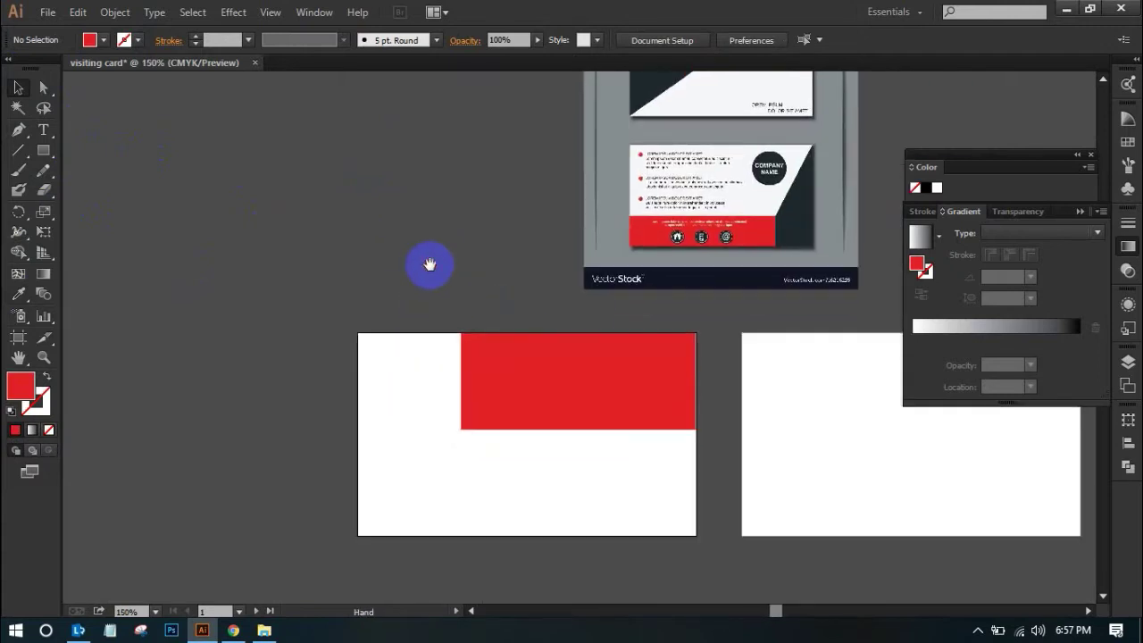
Nudge the top red block's edges: extend its bottom slightly lower and shift its left edge right
left_click(533, 400)
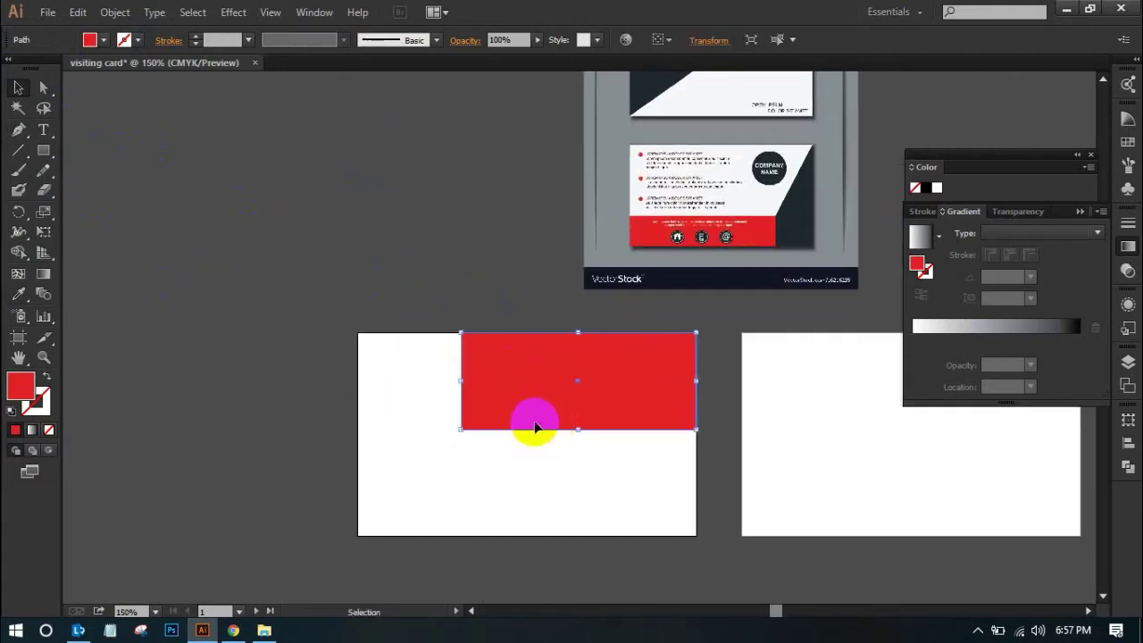
scroll(531, 415, "up", 3)
left_click_drag(532, 417, 532, 399)
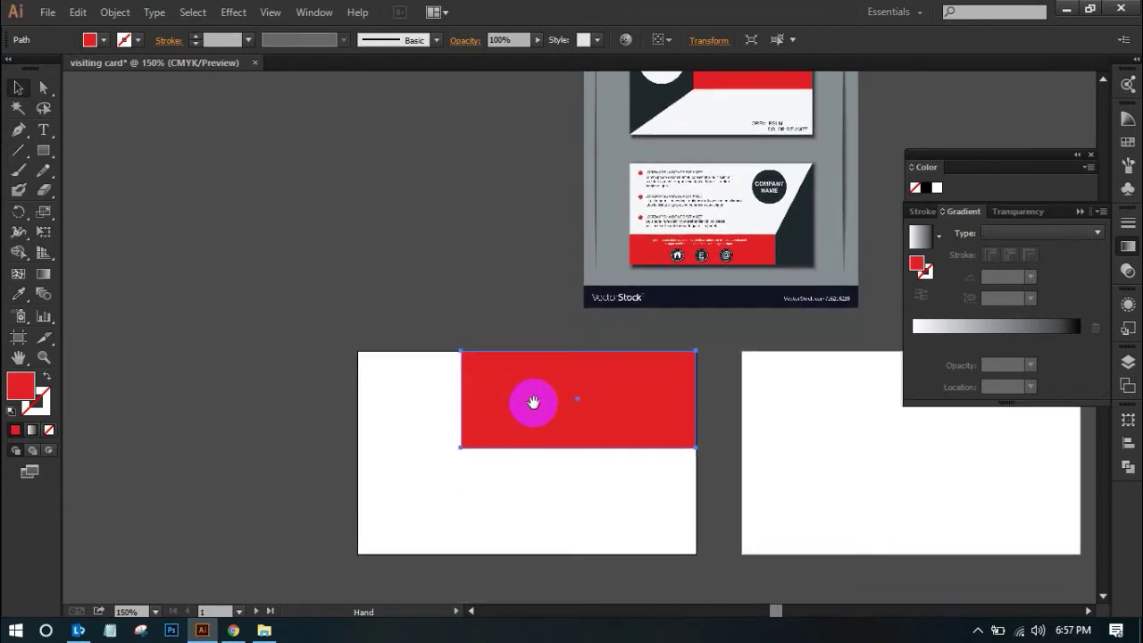
left_click_drag(577, 446, 577, 451)
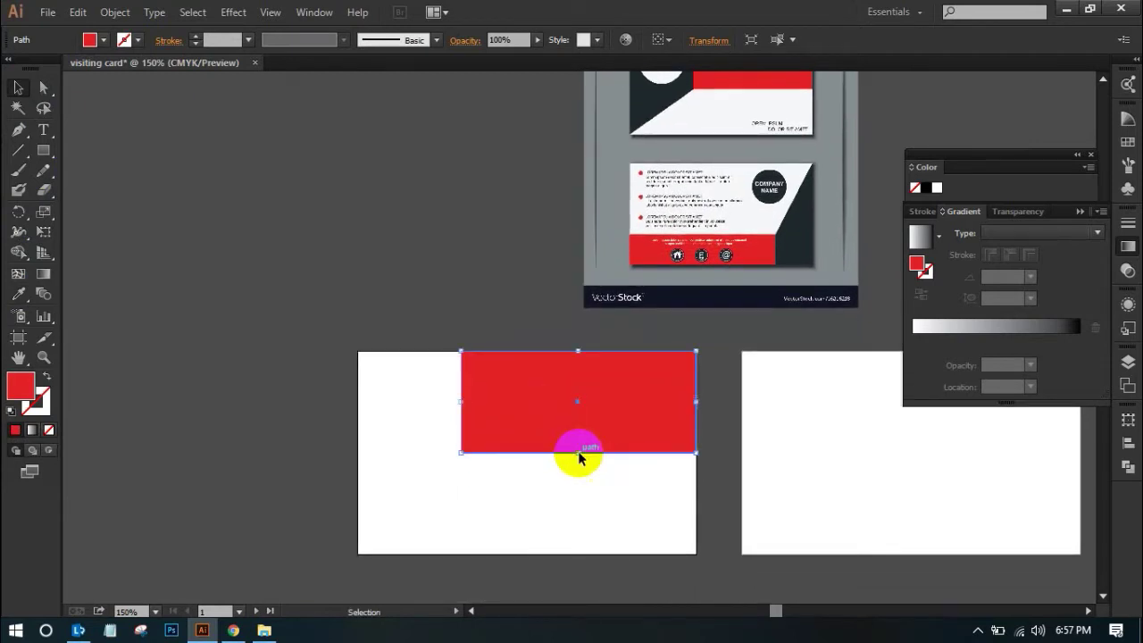
left_click(467, 286)
left_click(482, 409)
left_click_drag(461, 404, 468, 401)
left_click(493, 326)
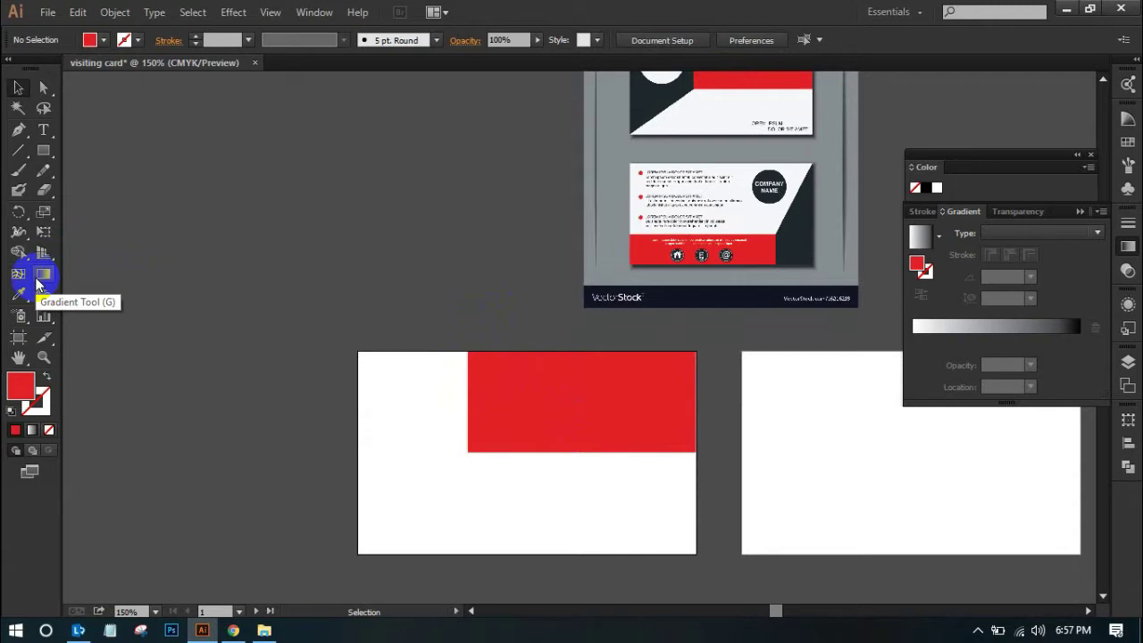
Draw a tall red rectangle down the front card's left side from top edge to bottom
left_click(43, 150)
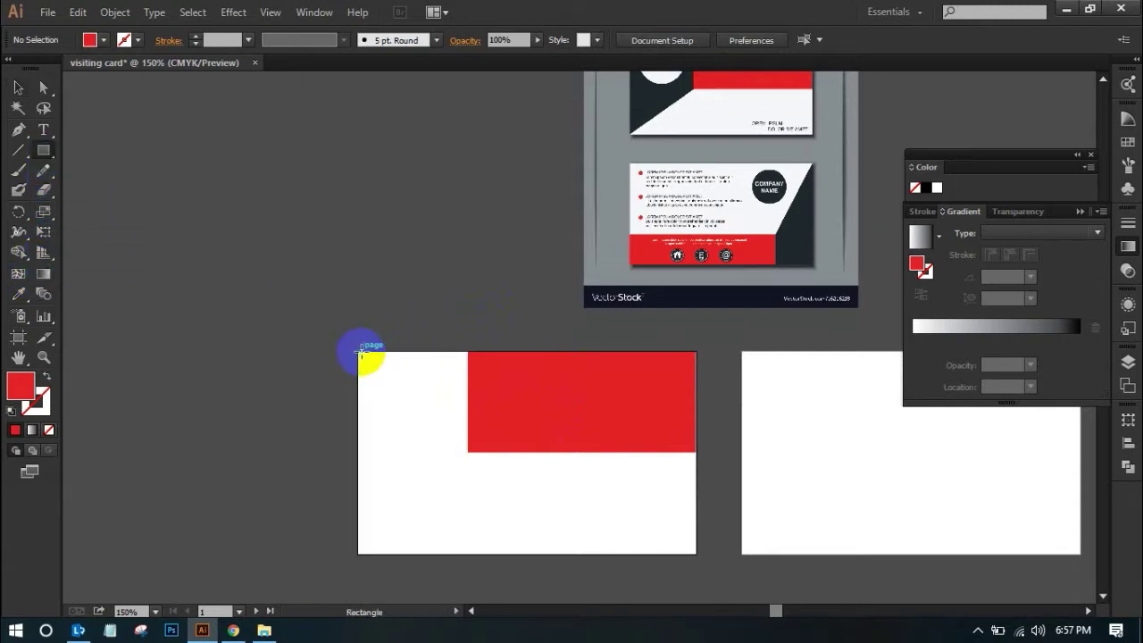
left_click_drag(358, 351, 468, 553)
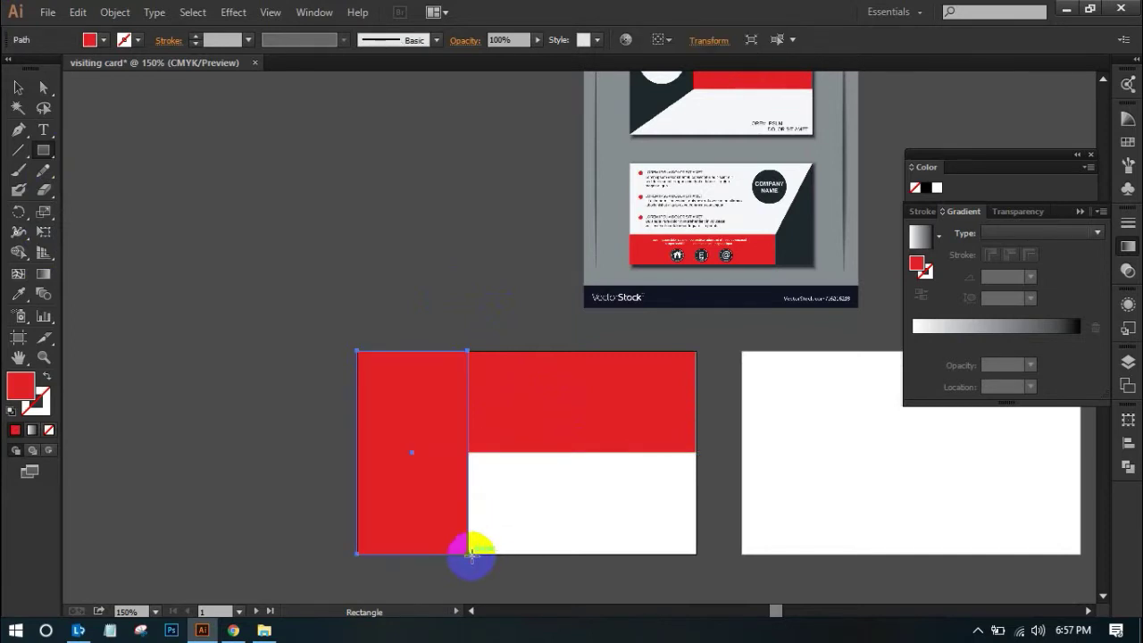
left_click_drag(357, 356, 611, 564)
left_click_drag(533, 280, 536, 304)
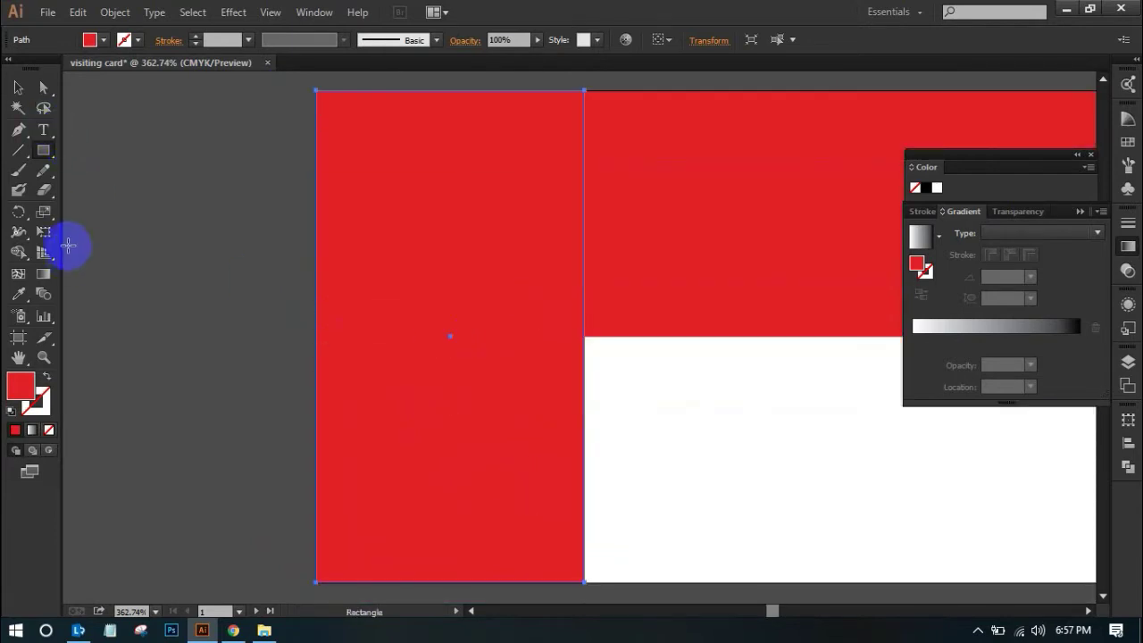
Fine-tune the left red block's width with the Selection tool
left_click(22, 89)
left_click_drag(318, 336, 318, 339)
left_click(262, 326)
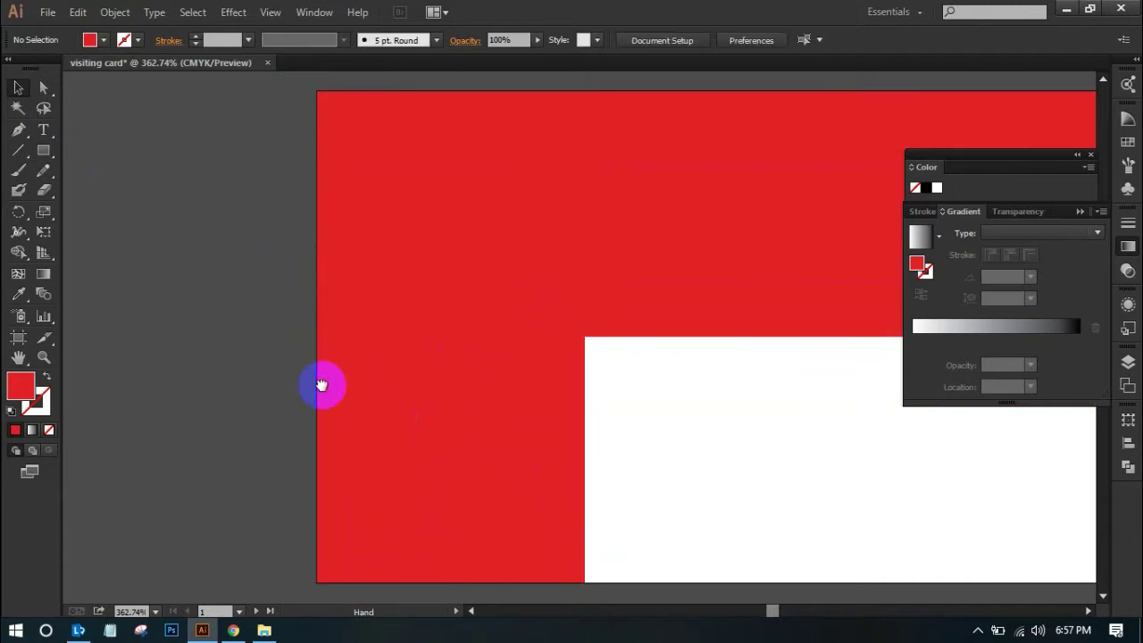
left_click_drag(321, 383, 295, 321)
left_click(292, 322)
Zoom out to compare both cards with the reference image, then zoom back in on the front card
scroll(610, 420, "up", 2)
key("ctrl+minus")
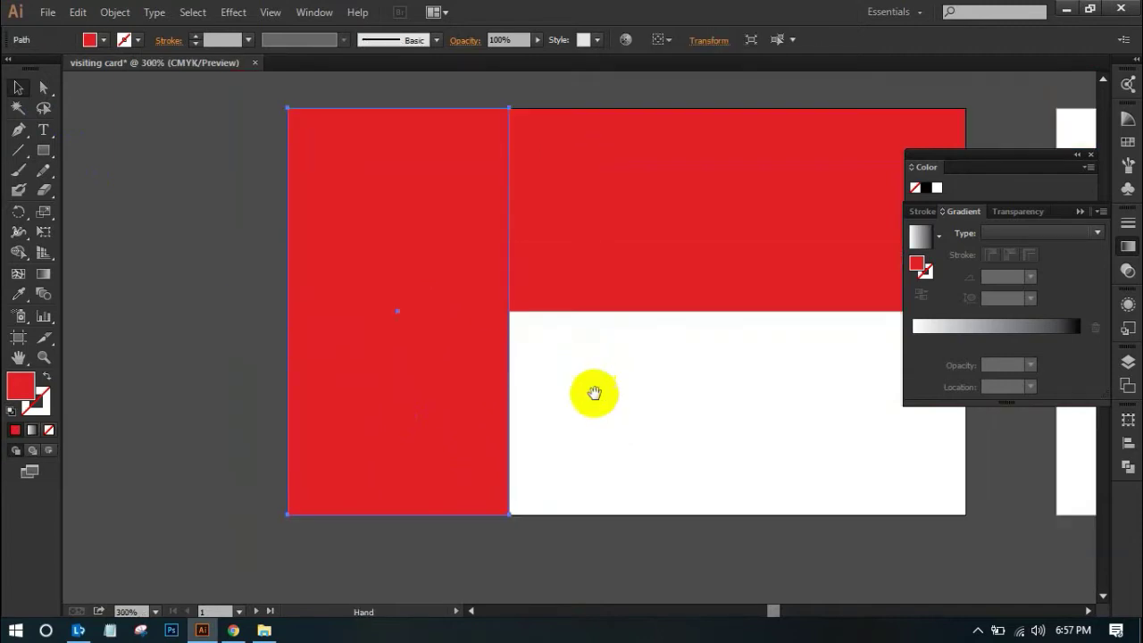
left_click_drag(594, 390, 558, 460)
scroll(557, 438, "up", 2)
key("ctrl+minus")
key("ctrl+minus")
scroll(563, 426, "up", 3)
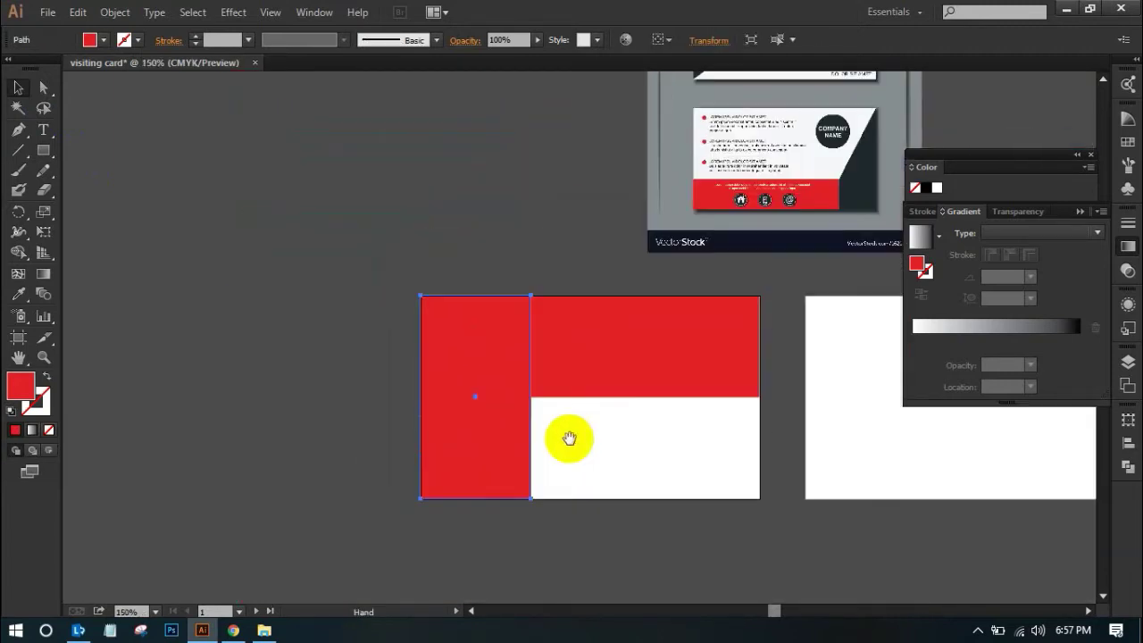
left_click_drag(719, 222, 681, 336)
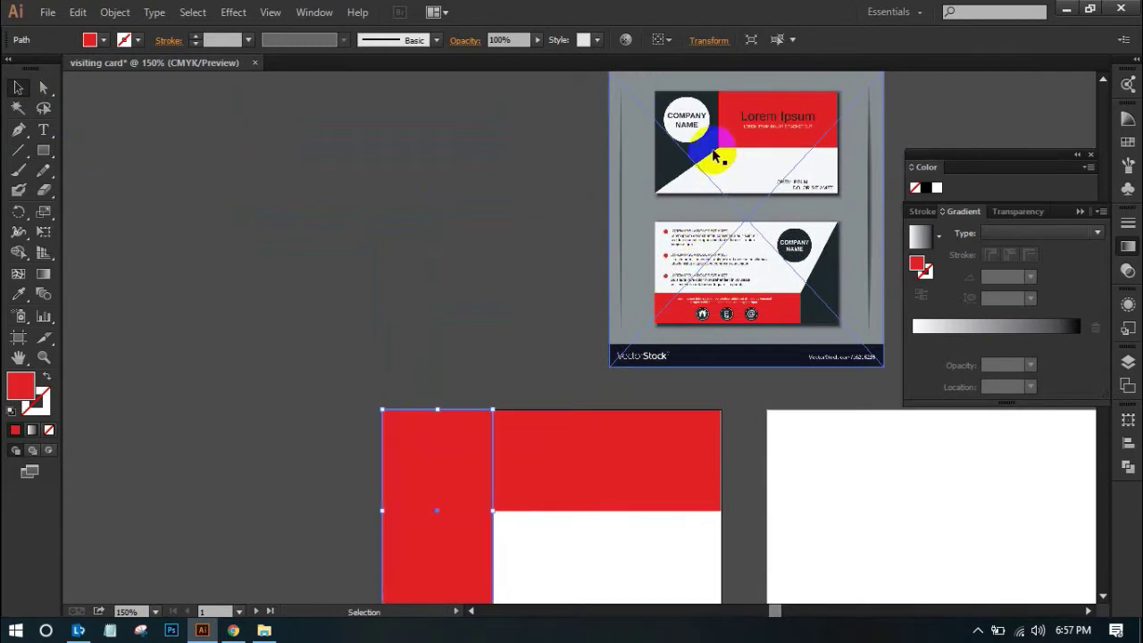
scroll(500, 340, "down", 2)
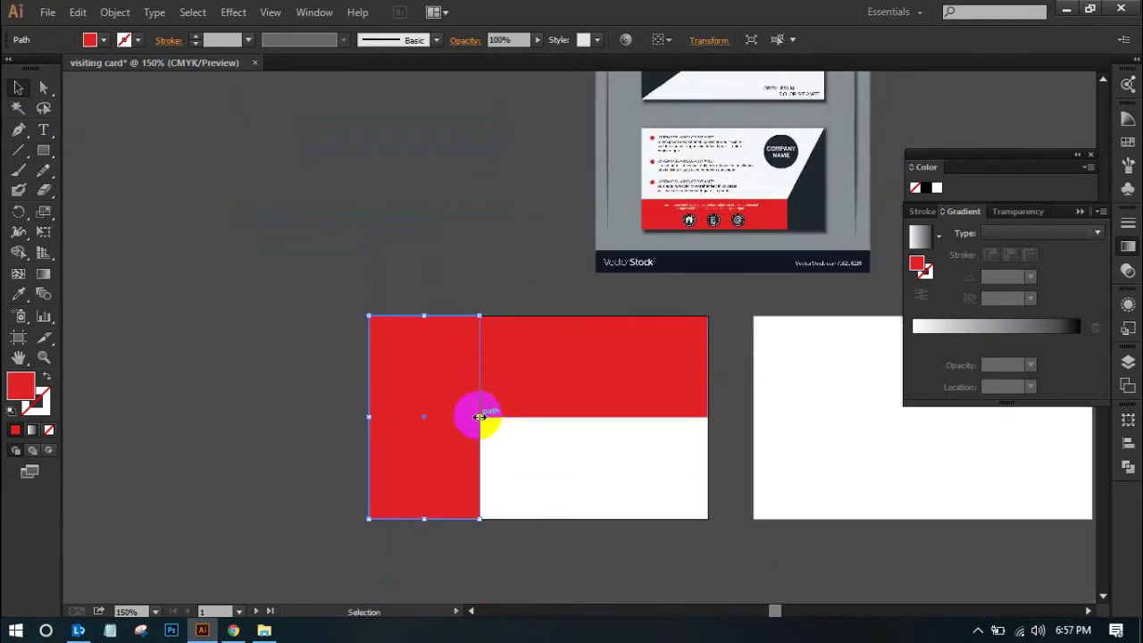
key("ctrl+plus")
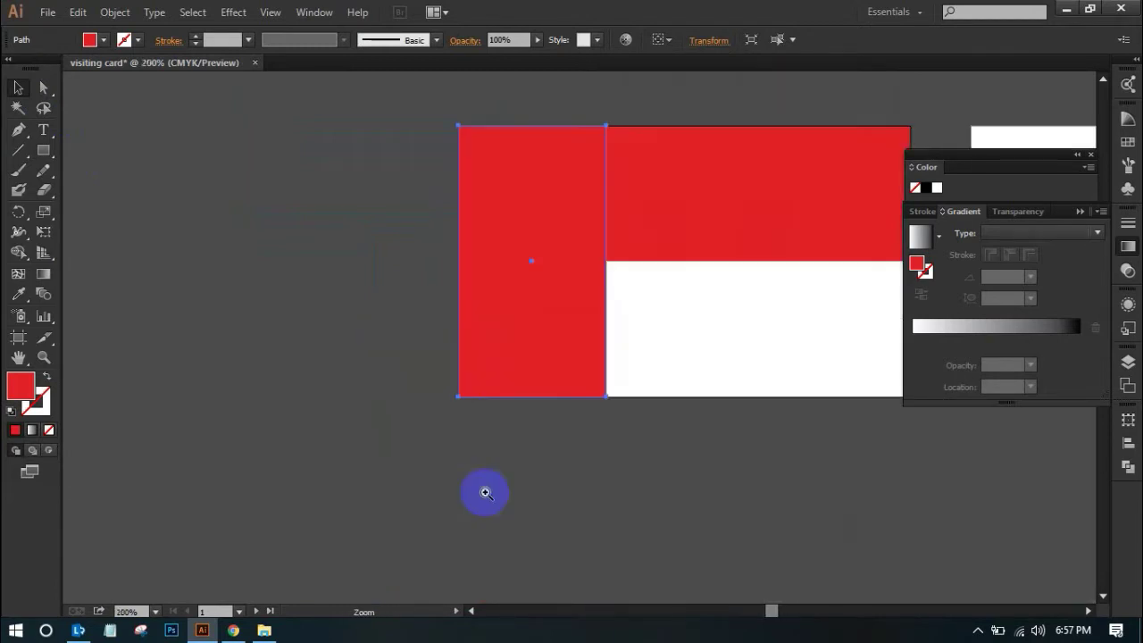
scroll(229, 351, "up", 2)
left_click(217, 302)
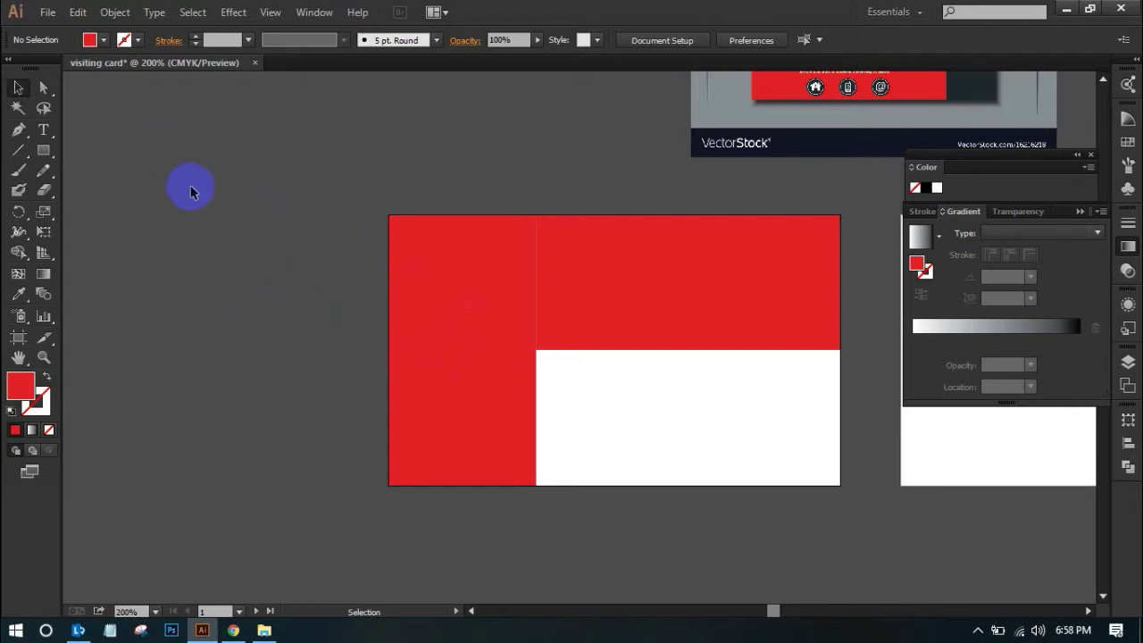
Drag the left block's bottom-right anchor onto its bottom-left corner, turning it into a red triangle
left_click_drag(43, 100, 109, 93)
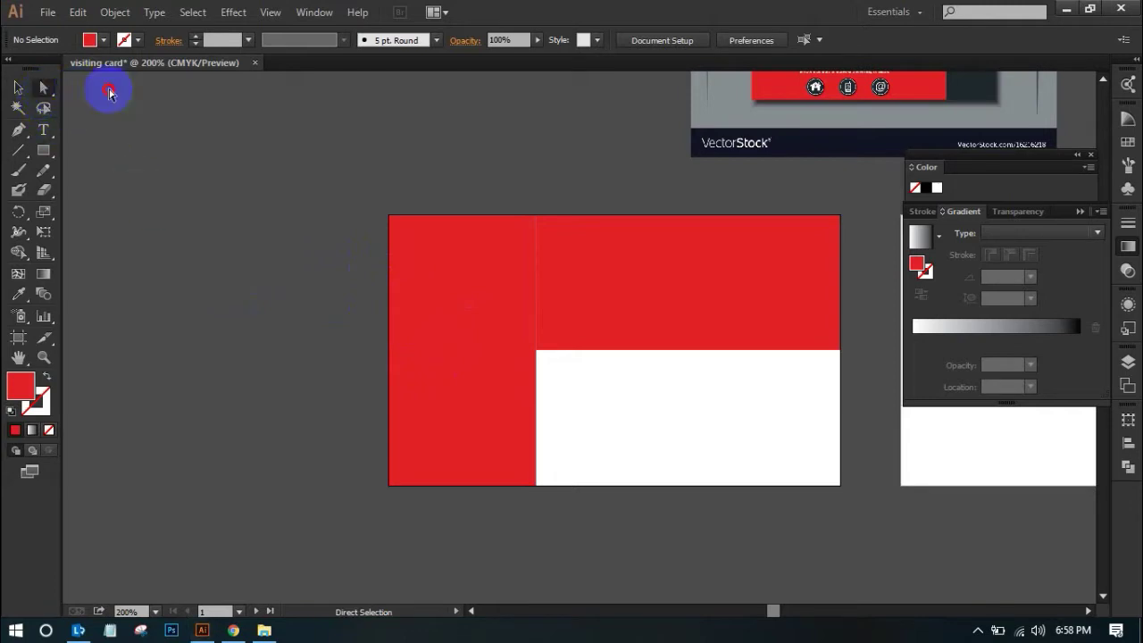
left_click(524, 462)
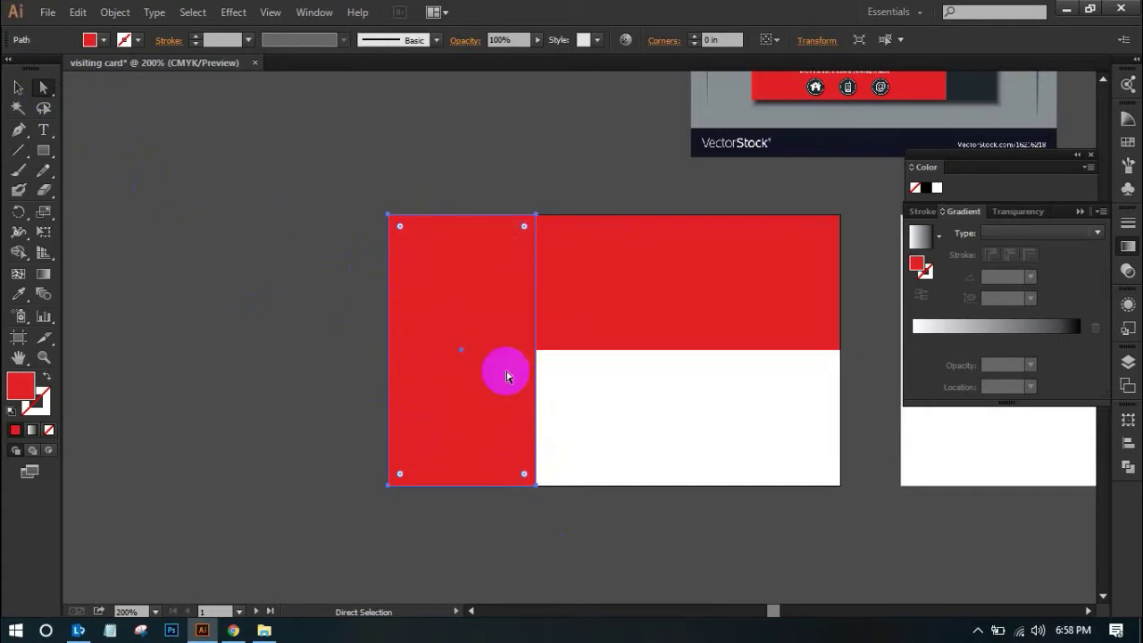
left_click(536, 493)
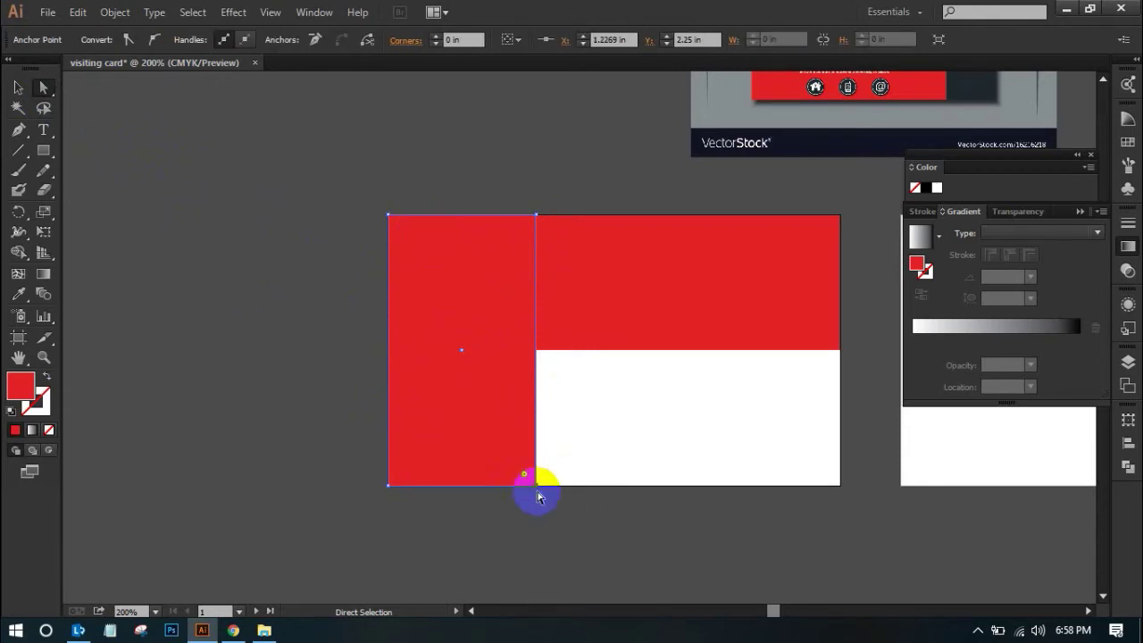
left_click(536, 487)
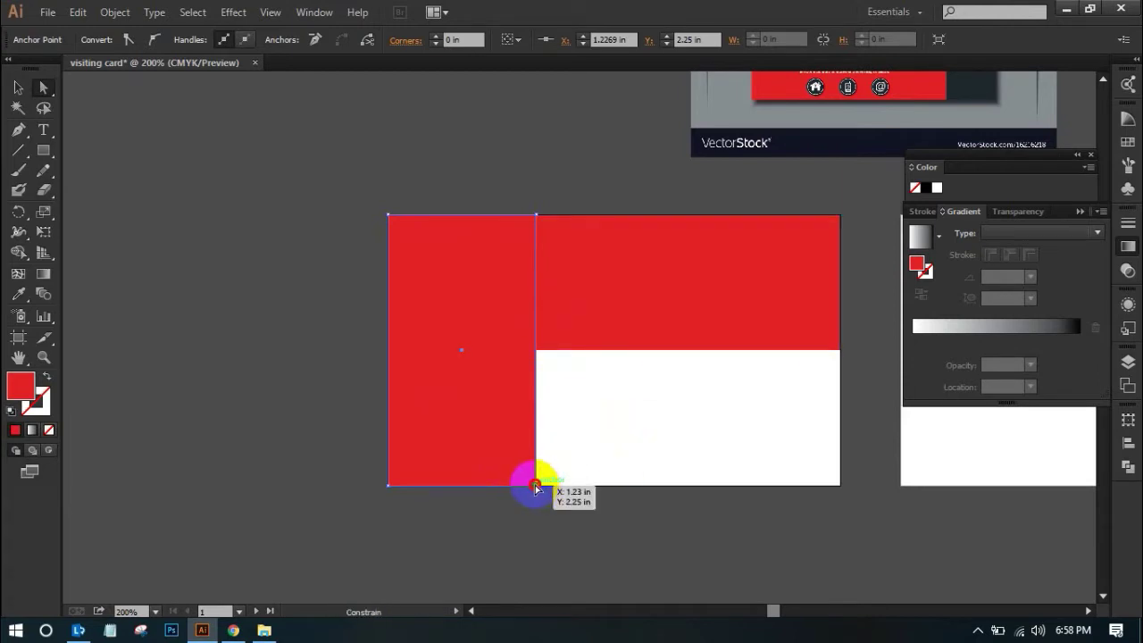
left_click_drag(536, 487, 484, 490)
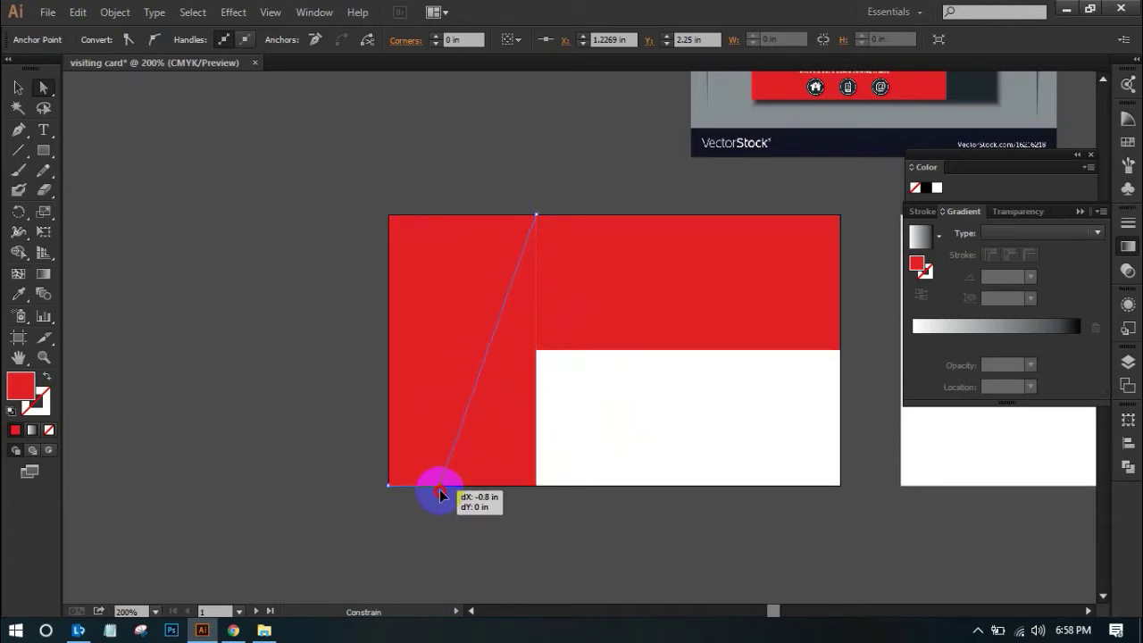
left_click_drag(440, 490, 391, 491)
Zoom in and inspect the red triangle's new diagonal edge
mouse_move(529, 351)
left_mouse_down()
mouse_move(472, 363)
mouse_move(530, 365)
left_mouse_up()
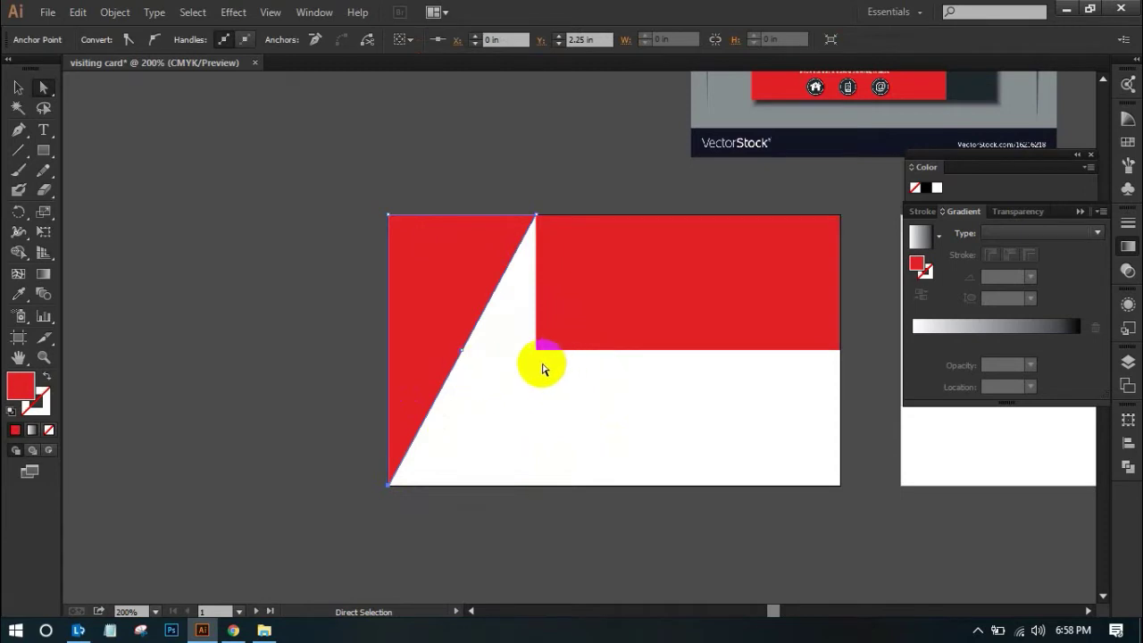
key("ctrl+equal")
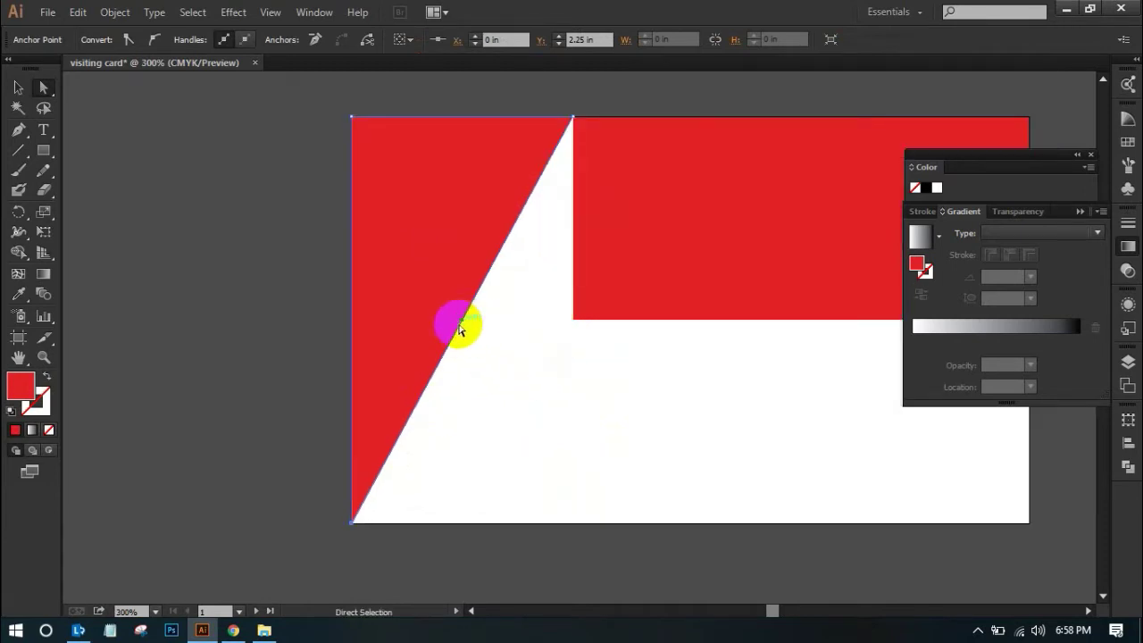
left_click(136, 254)
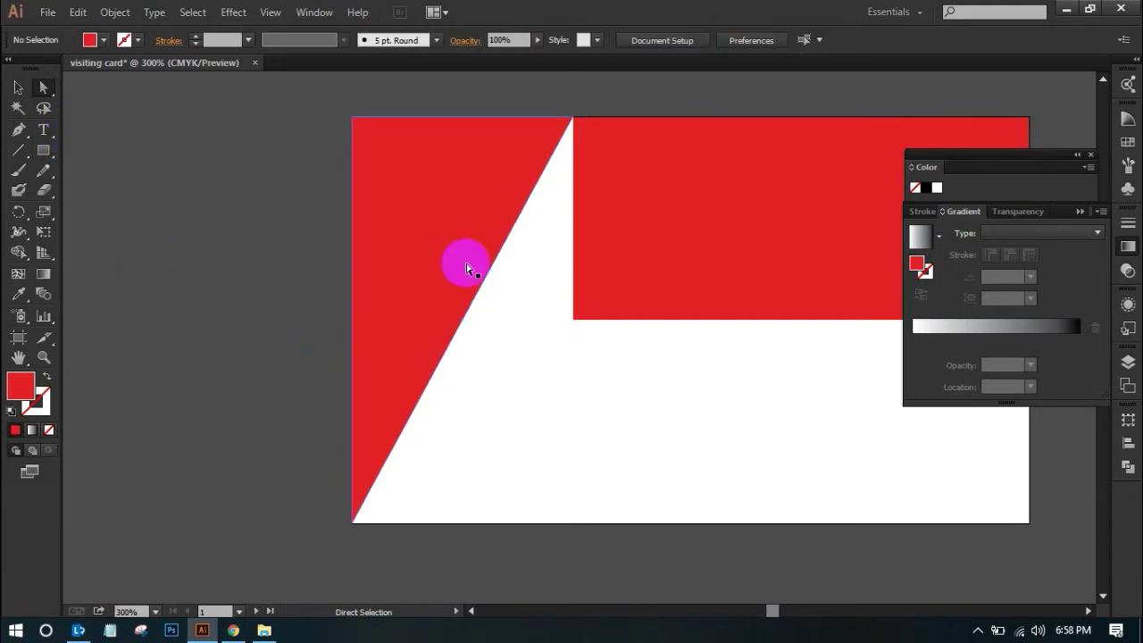
left_click(331, 259)
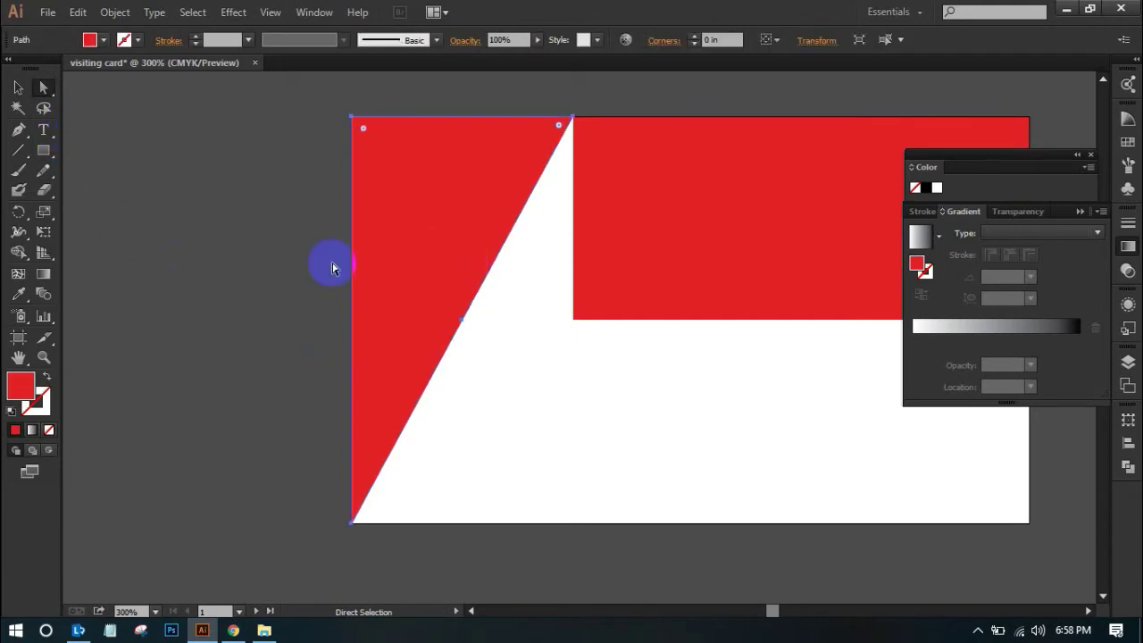
left_click(461, 323)
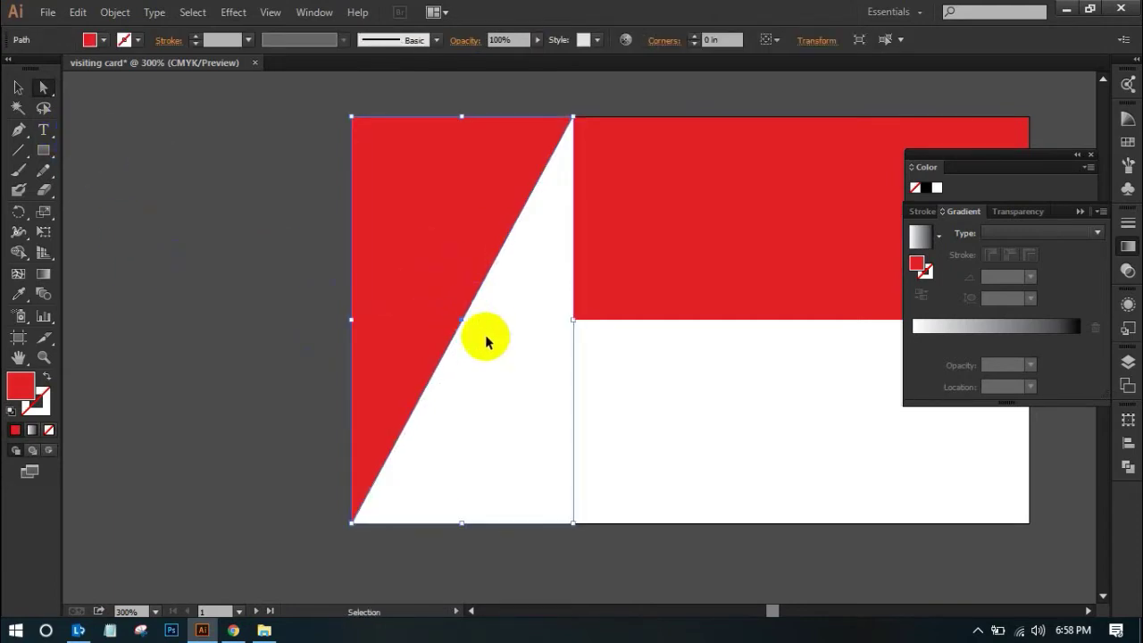
left_click(578, 366)
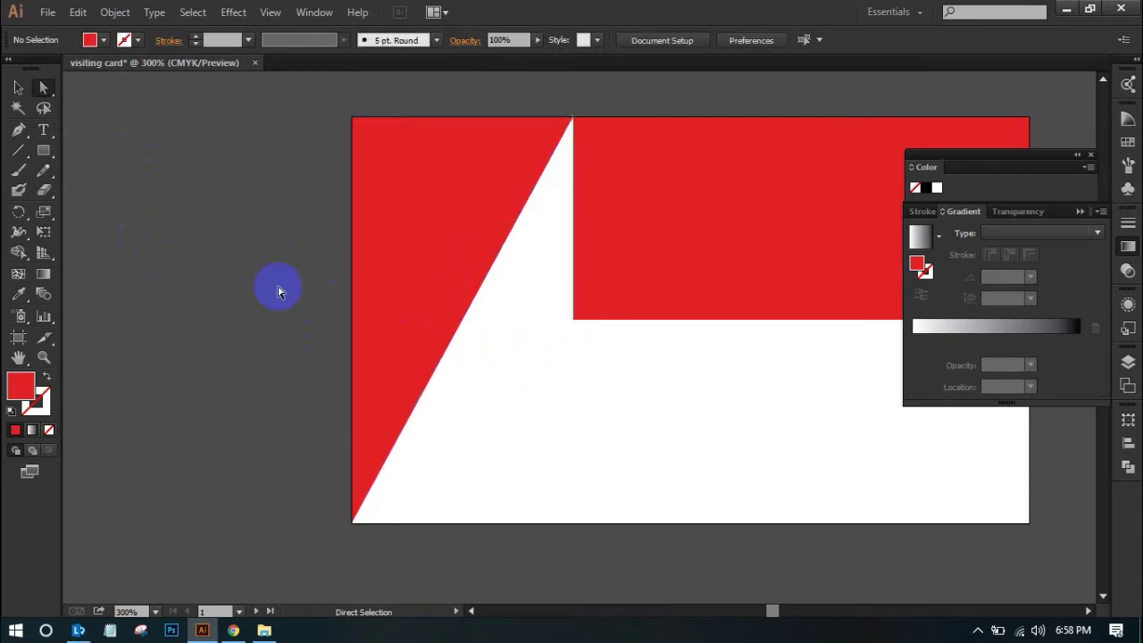
left_click_drag(26, 137, 85, 157)
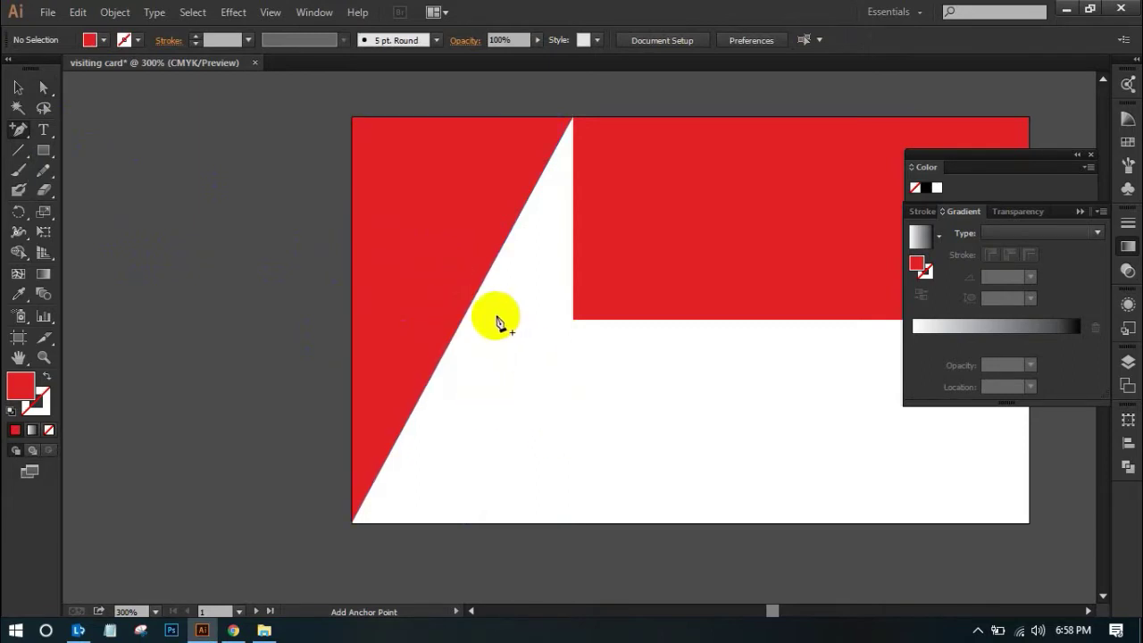
Add an anchor point midway along the triangle's diagonal edge, dismissing the error message
left_click(18, 86)
left_click(442, 256)
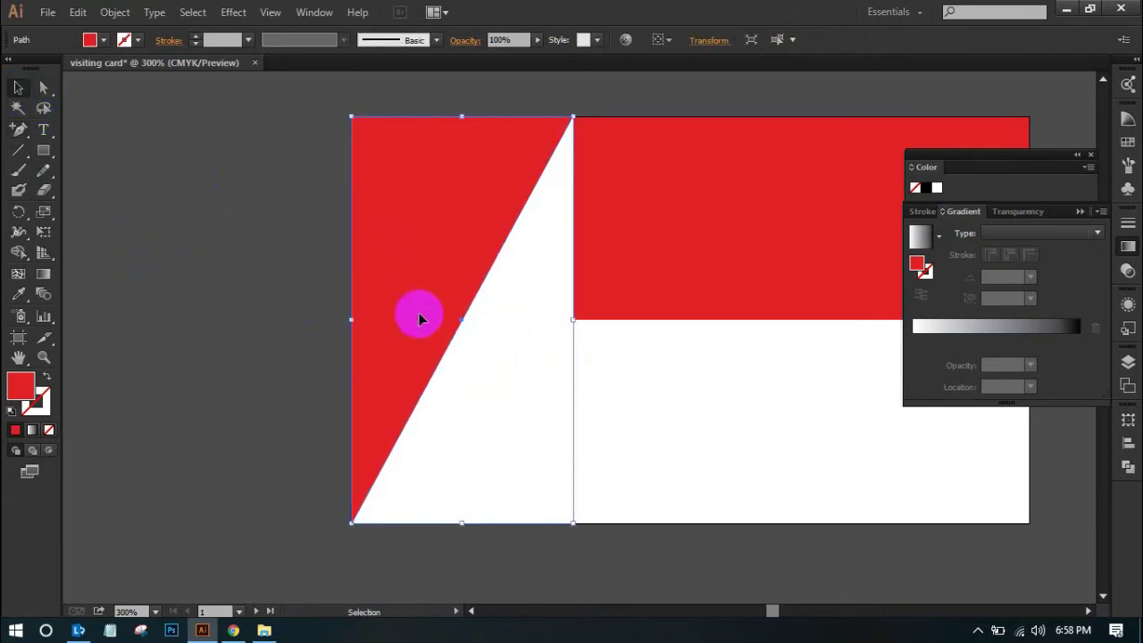
left_click(18, 134)
left_click(464, 322)
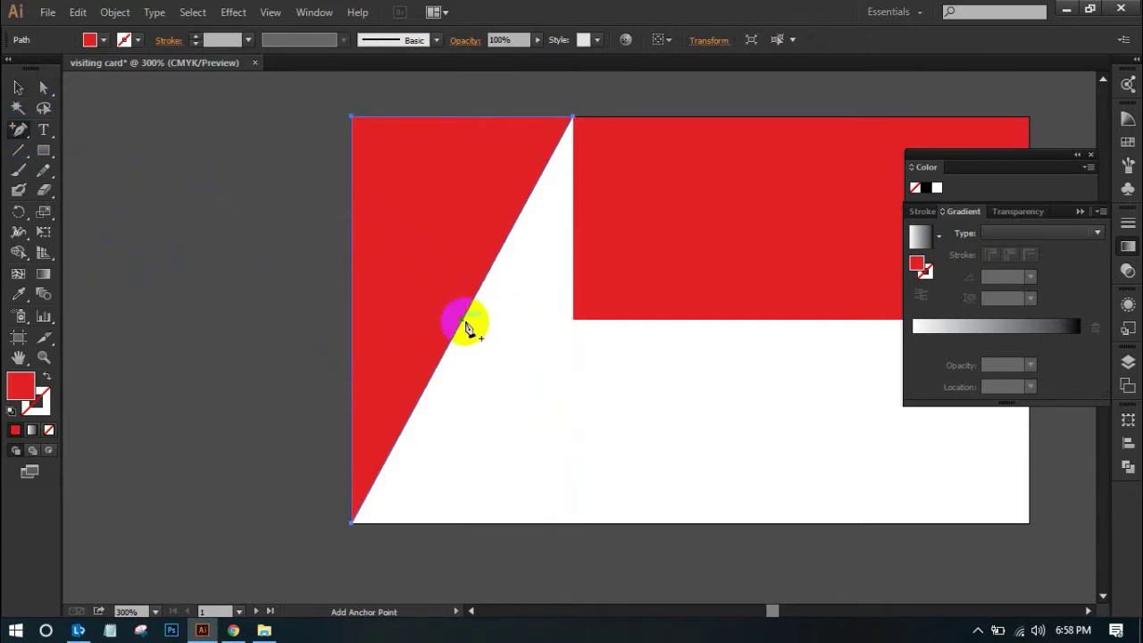
left_click(688, 339)
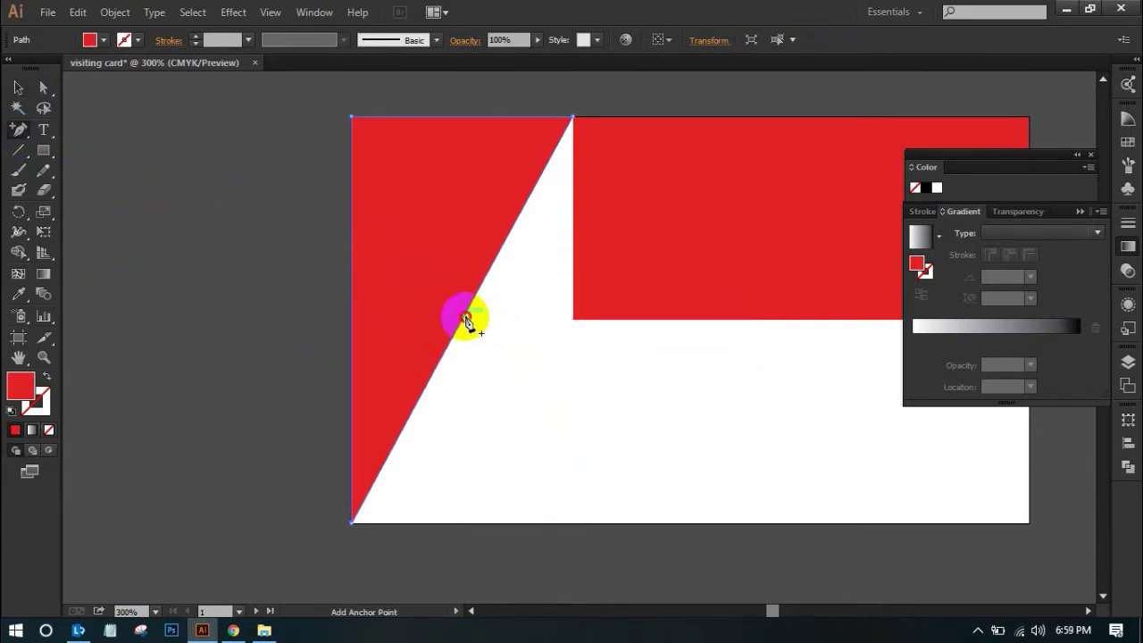
left_click(463, 321)
key("ctrl+plus")
key("ctrl+plus")
left_click_drag(620, 318, 408, 382)
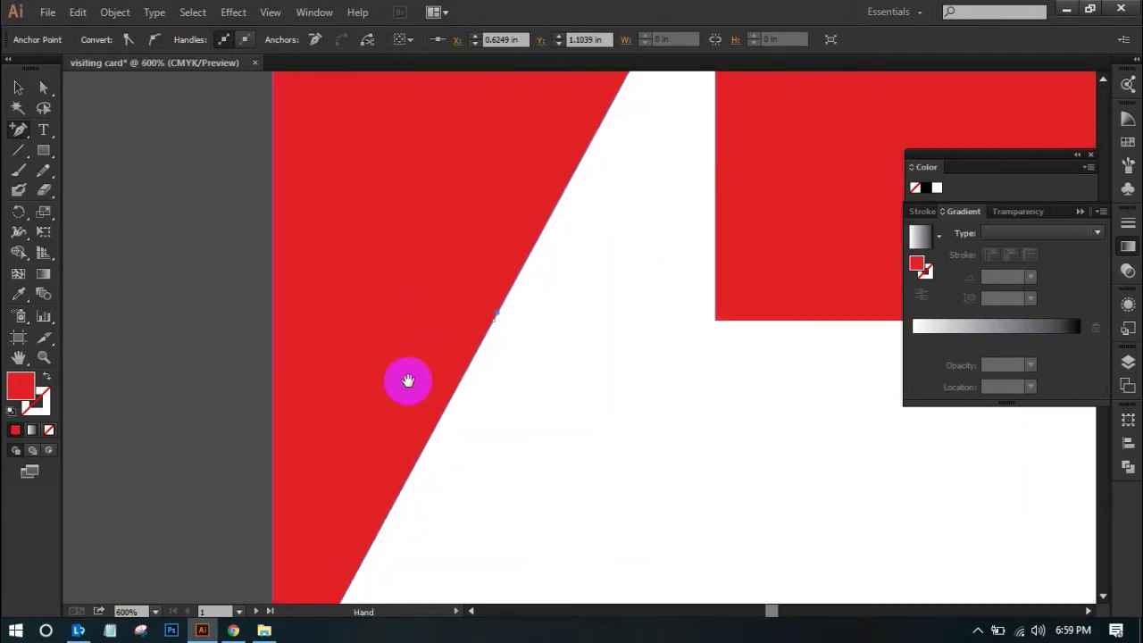
Move the anchors so the left red shape becomes a full-height rectangle again
left_click(42, 91)
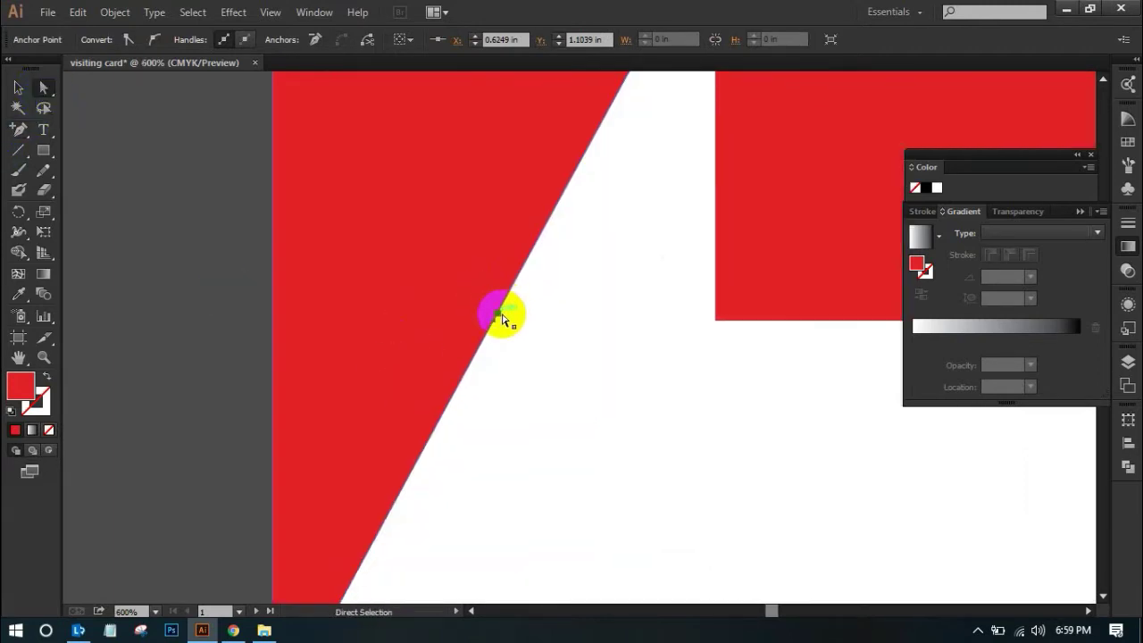
left_click_drag(498, 319, 716, 323)
key("ctrl+minus")
key("ctrl+minus")
key("ctrl+minus")
key("ctrl+minus")
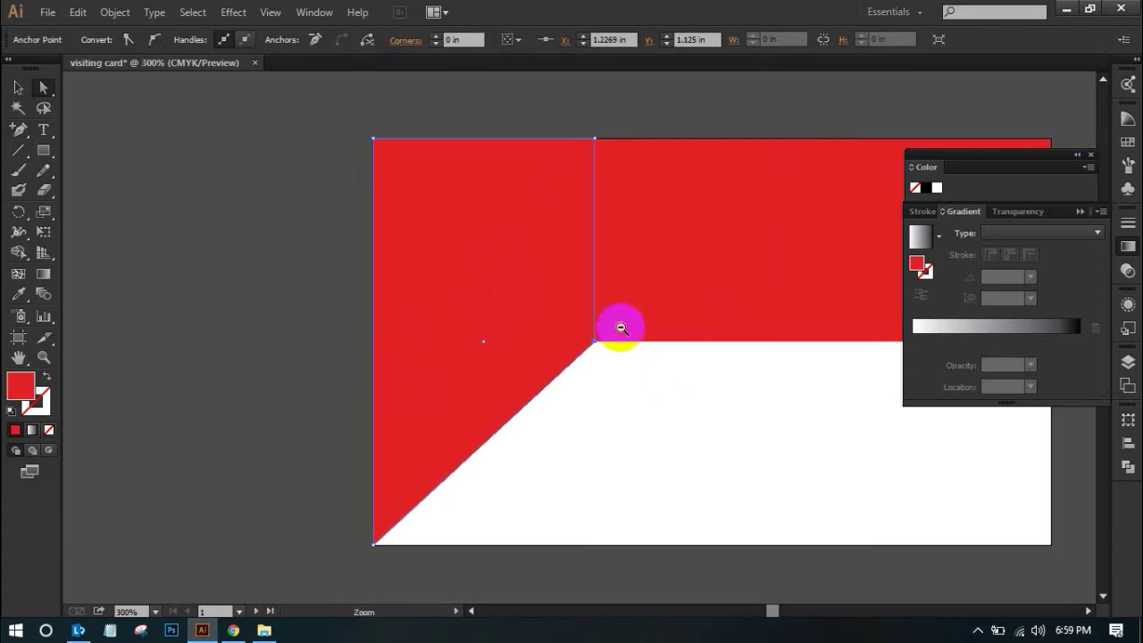
left_click(421, 171)
left_click_drag(352, 224, 687, 493)
left_click(497, 316)
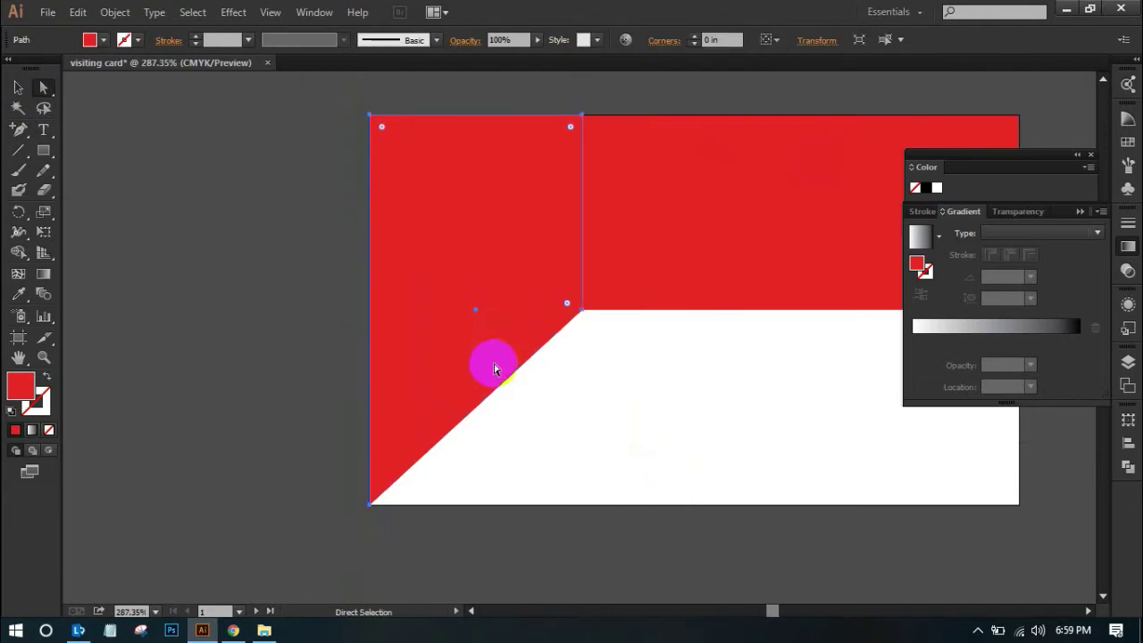
left_click_drag(495, 368, 510, 365)
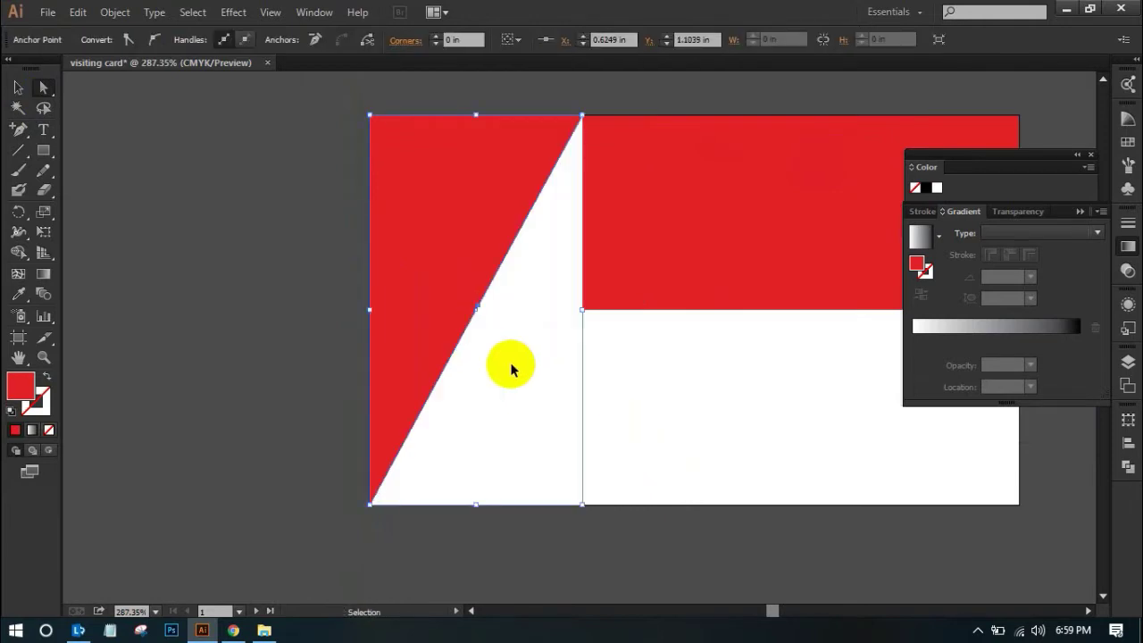
left_click_drag(571, 402, 575, 403)
Deselect and pan the front card artboard back into view
left_click(334, 314)
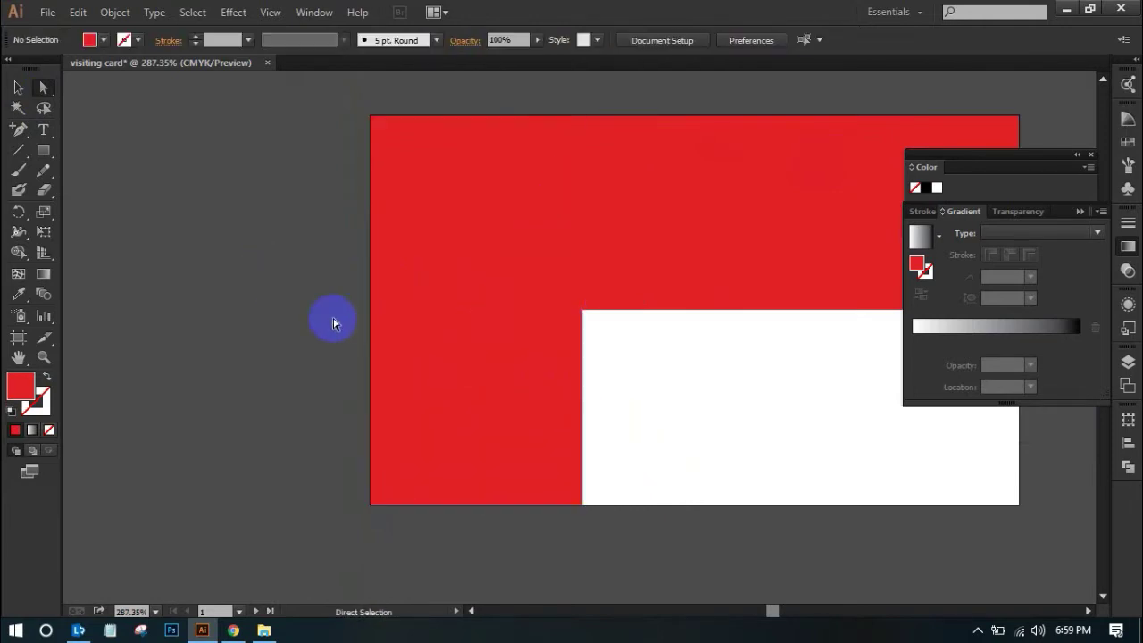
left_click(545, 349)
left_click(545, 348, "alt")
left_click_drag(563, 372, 314, 334)
left_click(157, 248)
left_click(16, 153)
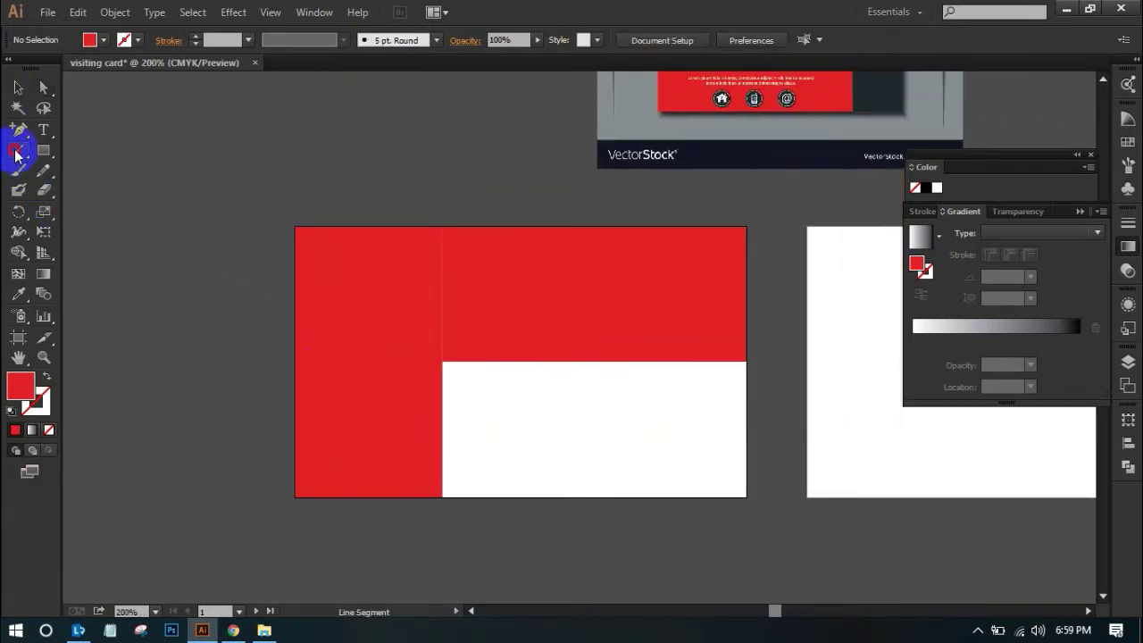
Draw a diagonal line from the top block's lower-left corner to the card's bottom-left corner
left_click(19, 89)
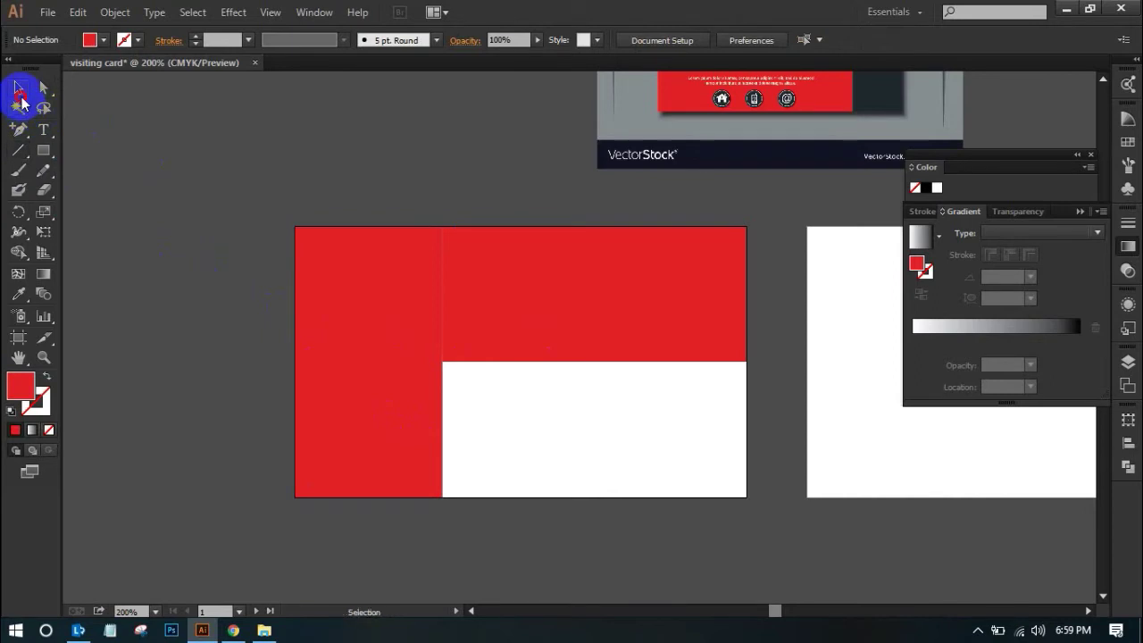
left_click(592, 330)
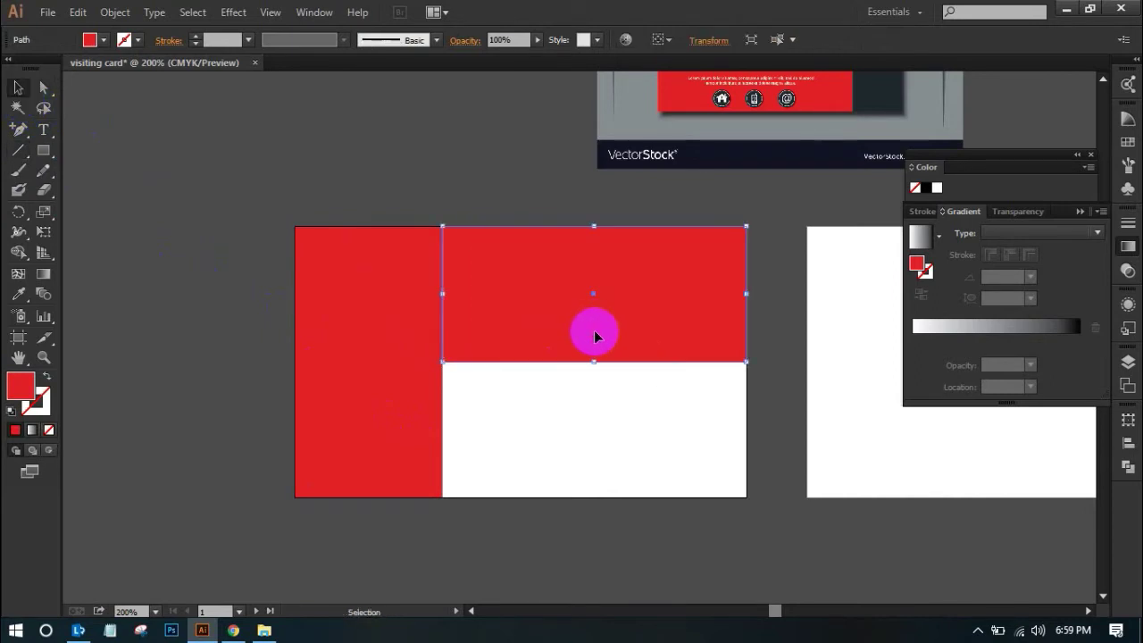
left_click(20, 154)
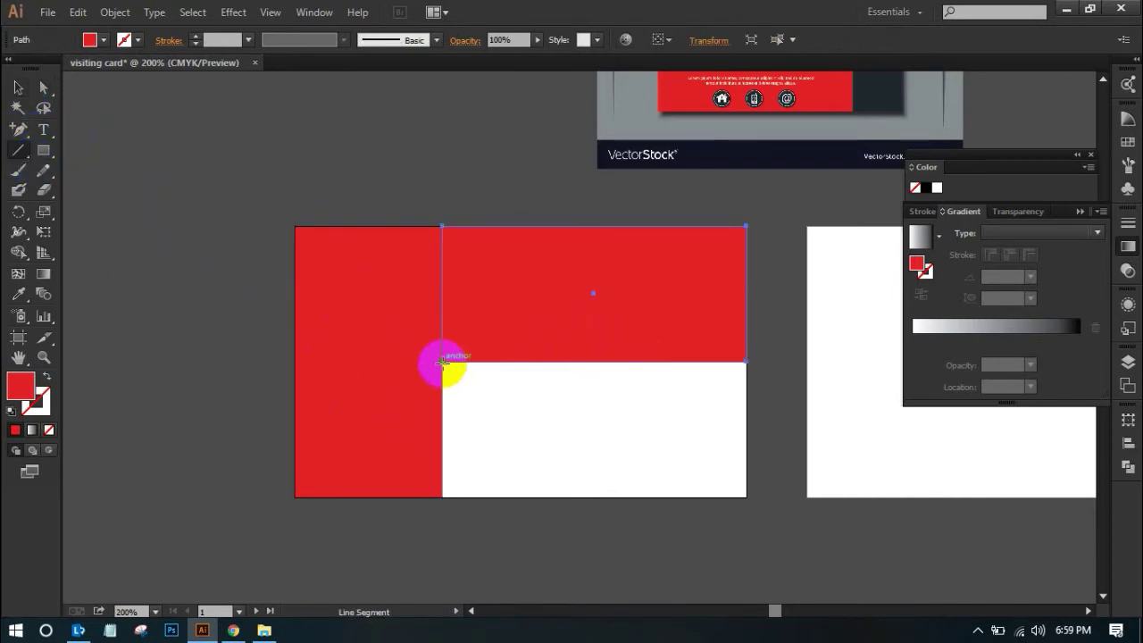
left_click_drag(442, 361, 295, 496)
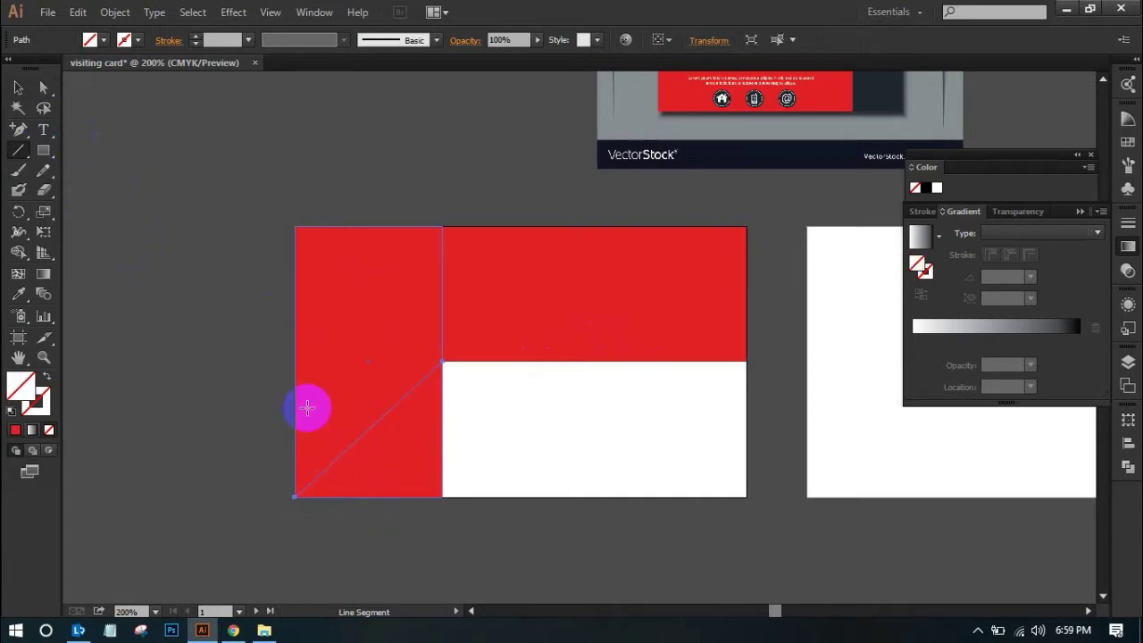
Select the line and all card shapes, then apply Pathfinder Divide
left_click(18, 88)
left_click_drag(242, 185, 505, 543)
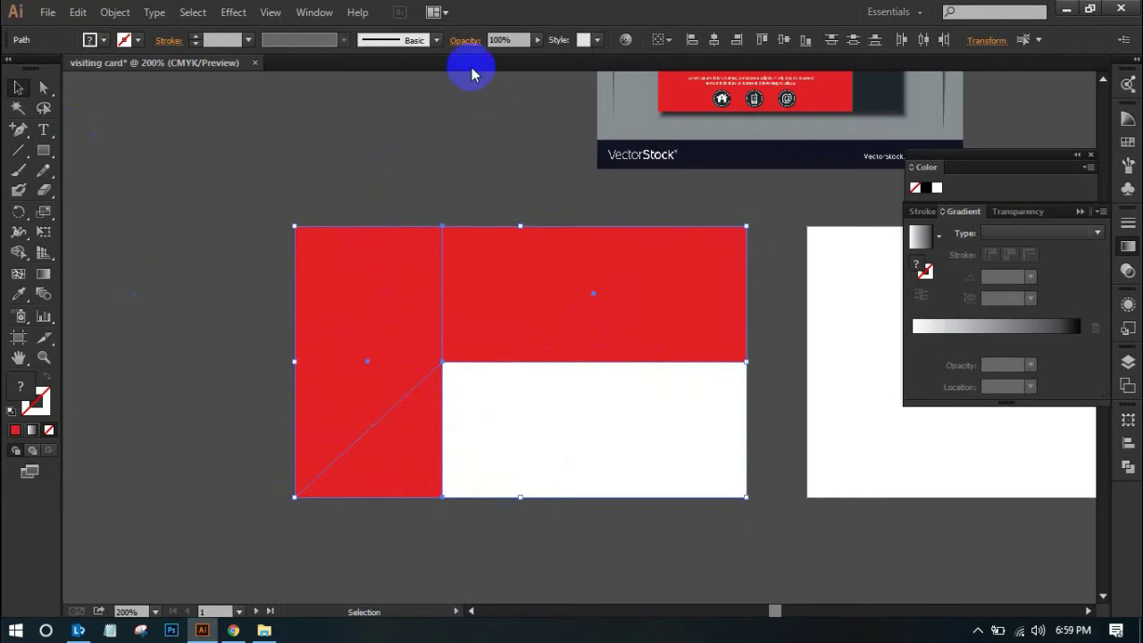
left_click(312, 13)
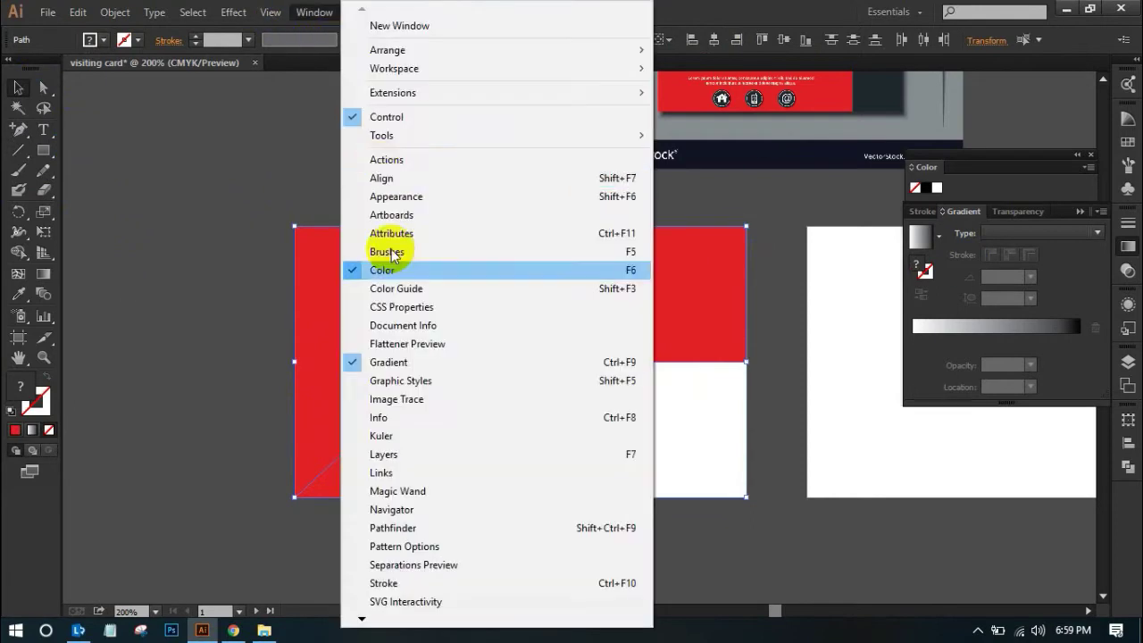
left_click(404, 534)
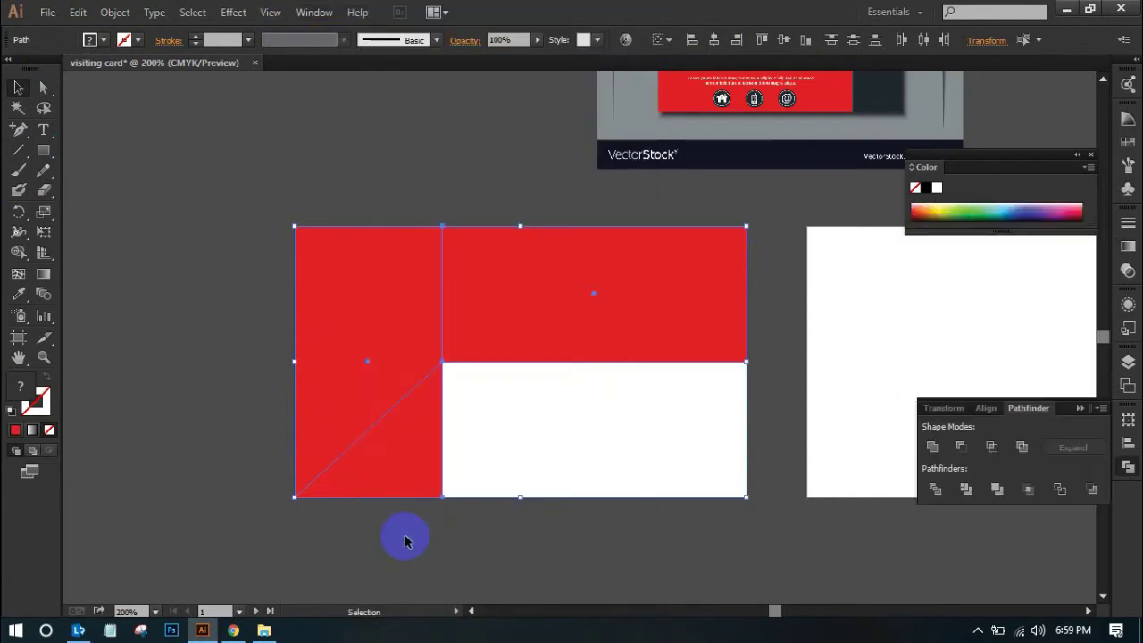
left_click(935, 489)
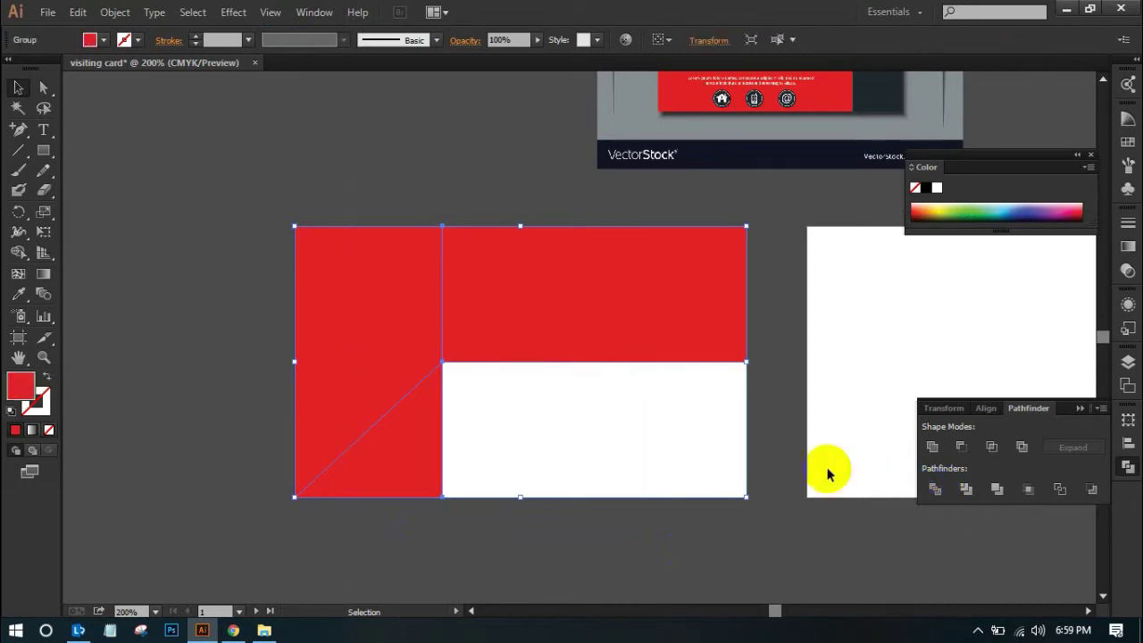
Ungroup the divided pieces and delete the lower-left red triangle
left_click(538, 269)
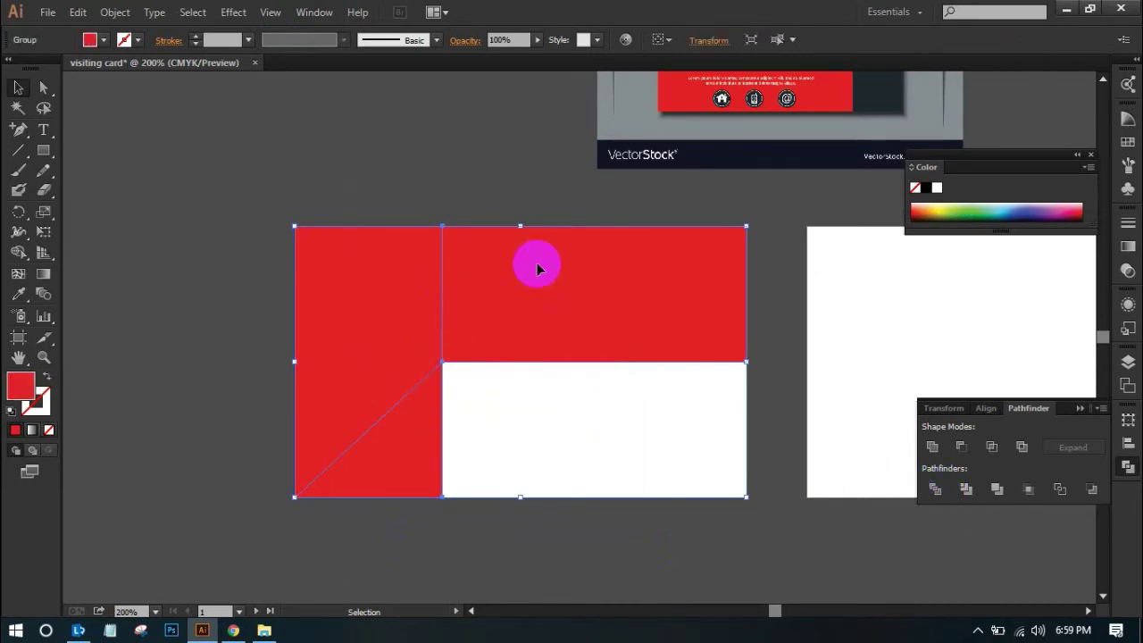
right_click(525, 320)
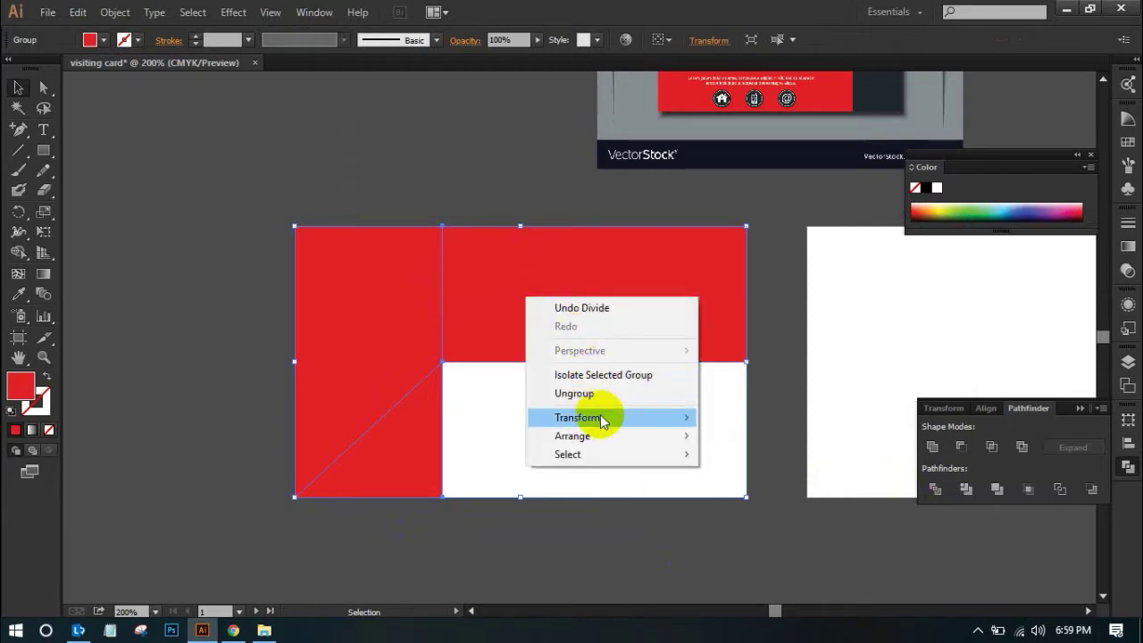
left_click(566, 394)
left_click(248, 388)
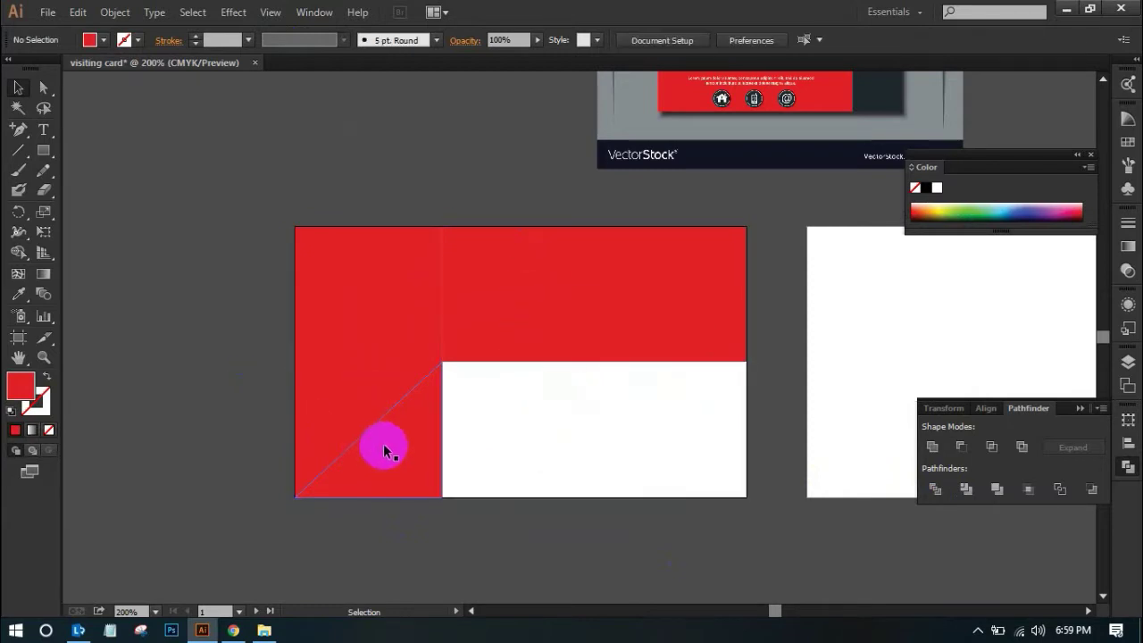
left_click(411, 460)
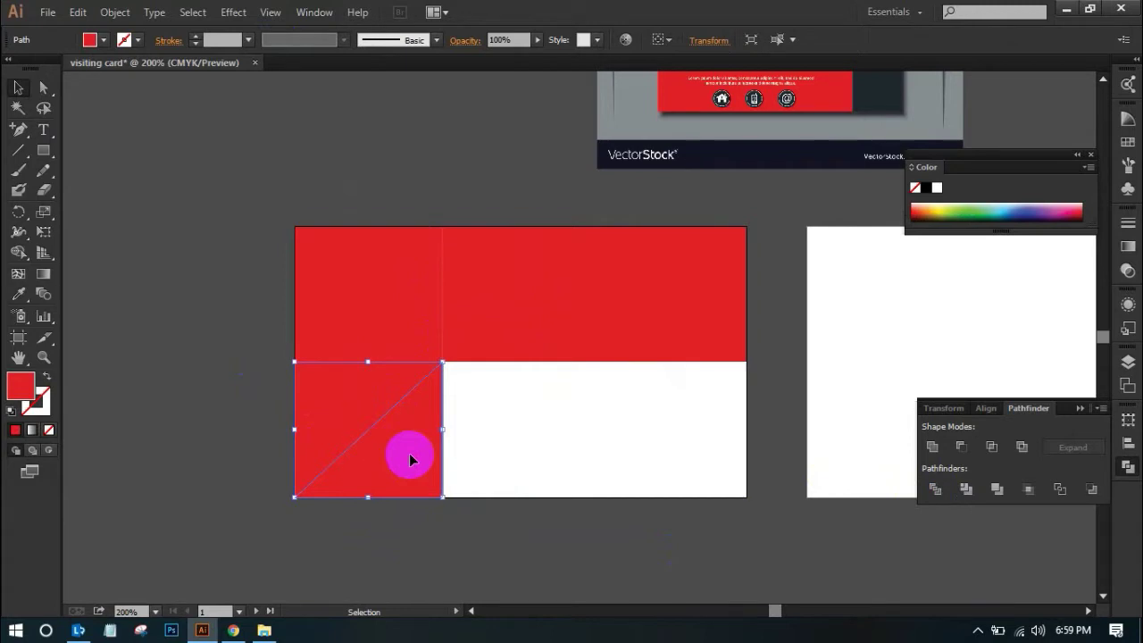
key("Delete")
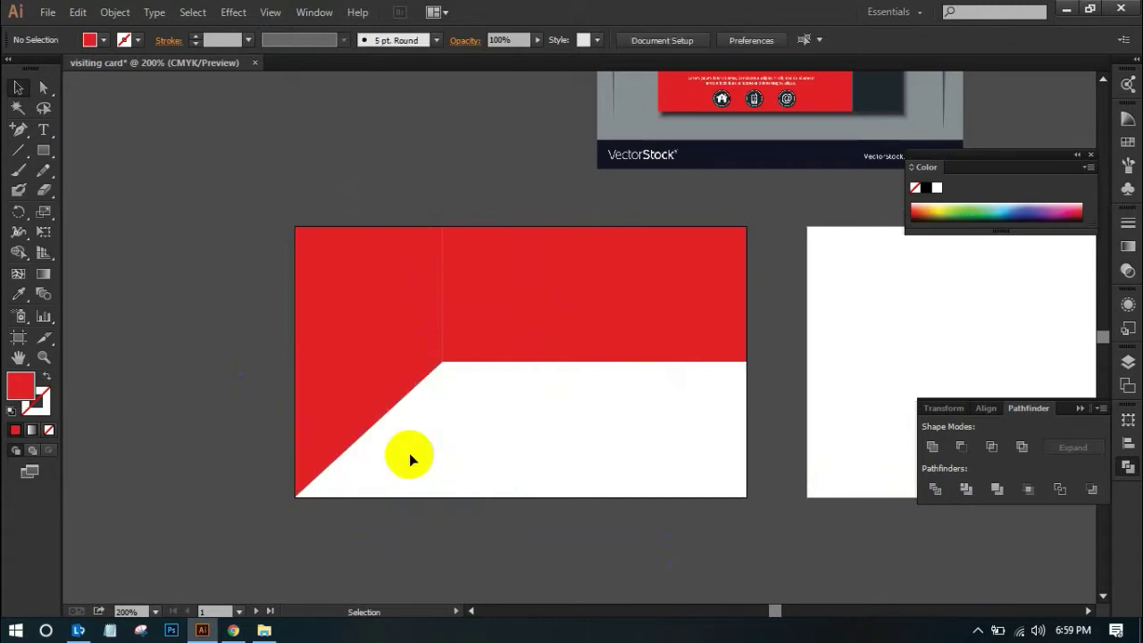
Zoom in to check the upper-left red edges, then zoom back out
key("space")
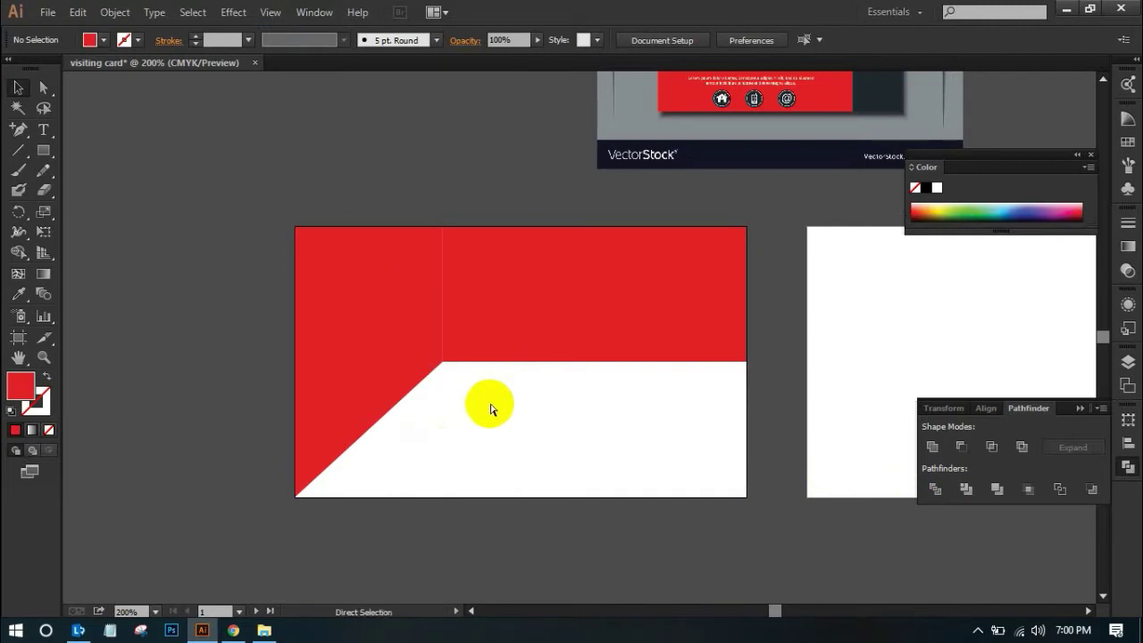
key("ctrl+space")
left_click_drag(390, 245, 505, 321)
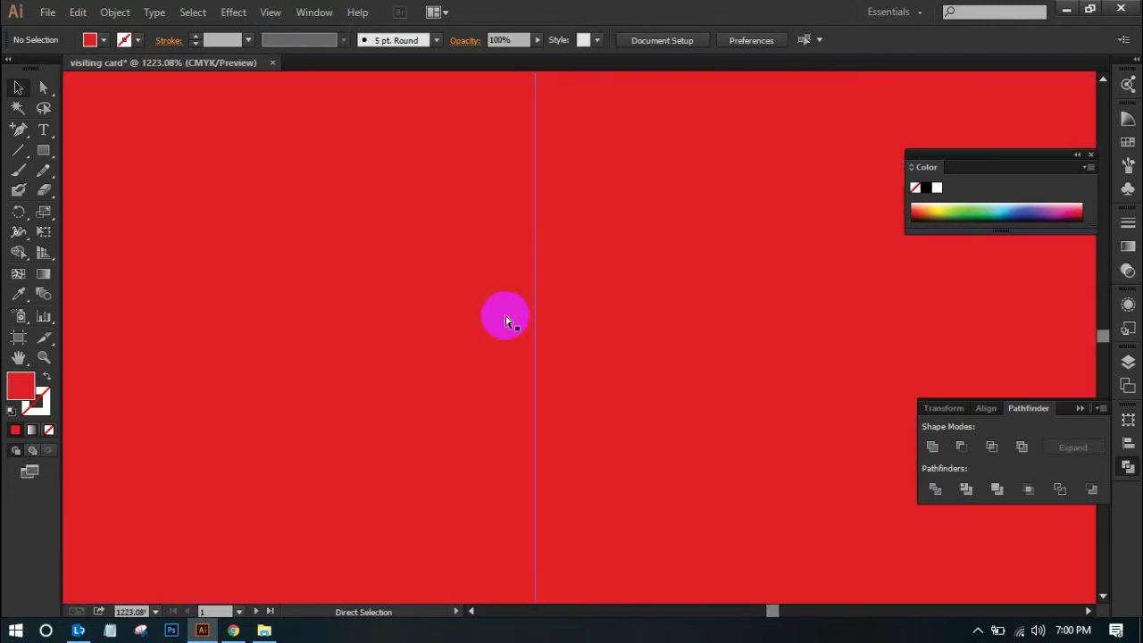
left_click(638, 311, "ctrl+alt")
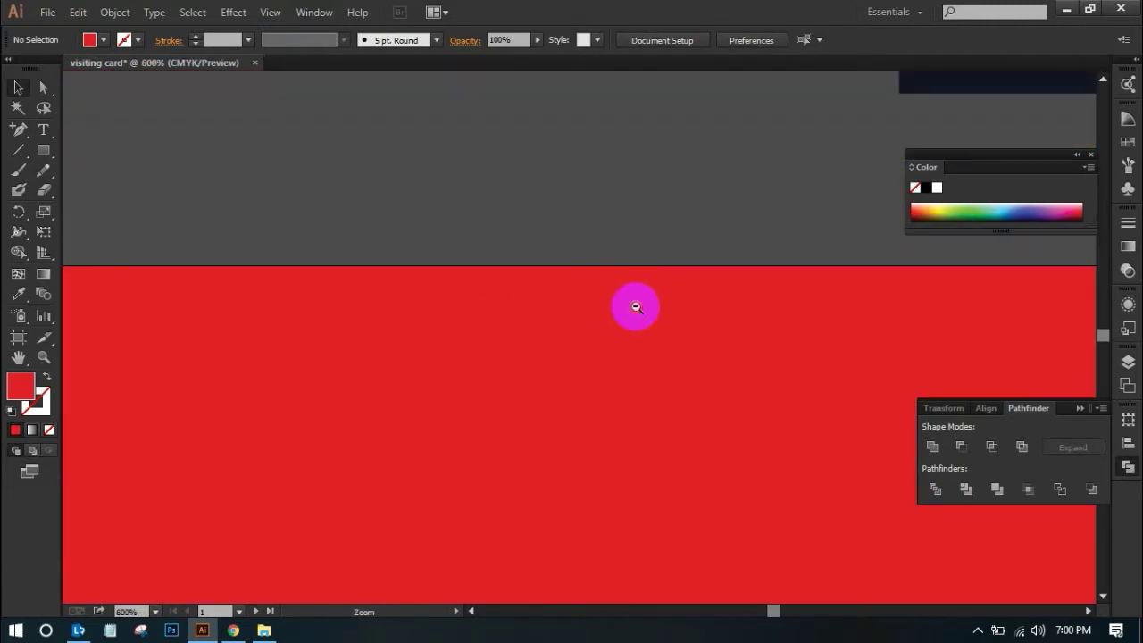
left_click(637, 311, "ctrl+alt")
left_click(638, 312, "ctrl+alt")
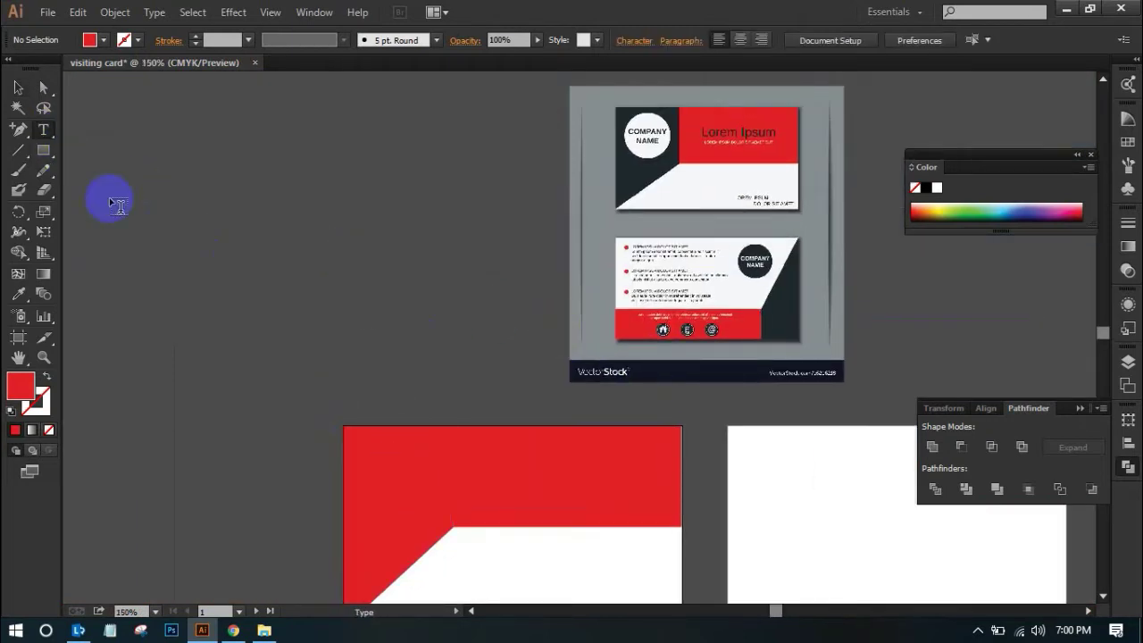
Recolour the left diagonal shape dark navy by sampling it from the reference image with the Eyedropper
left_click(18, 89)
left_click(368, 454)
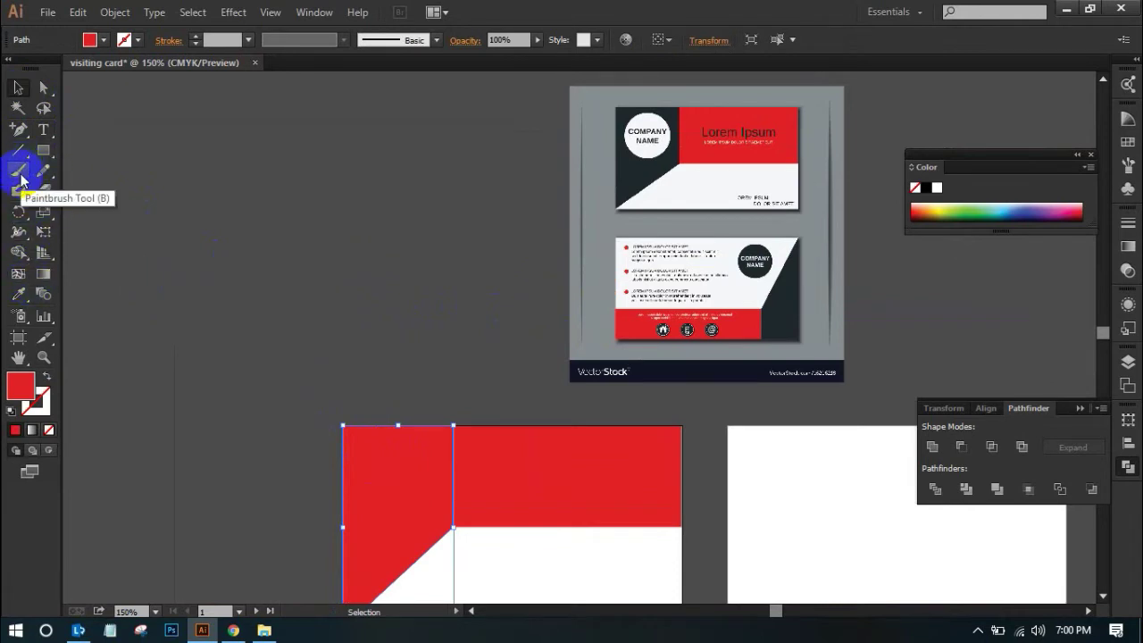
left_click(19, 292)
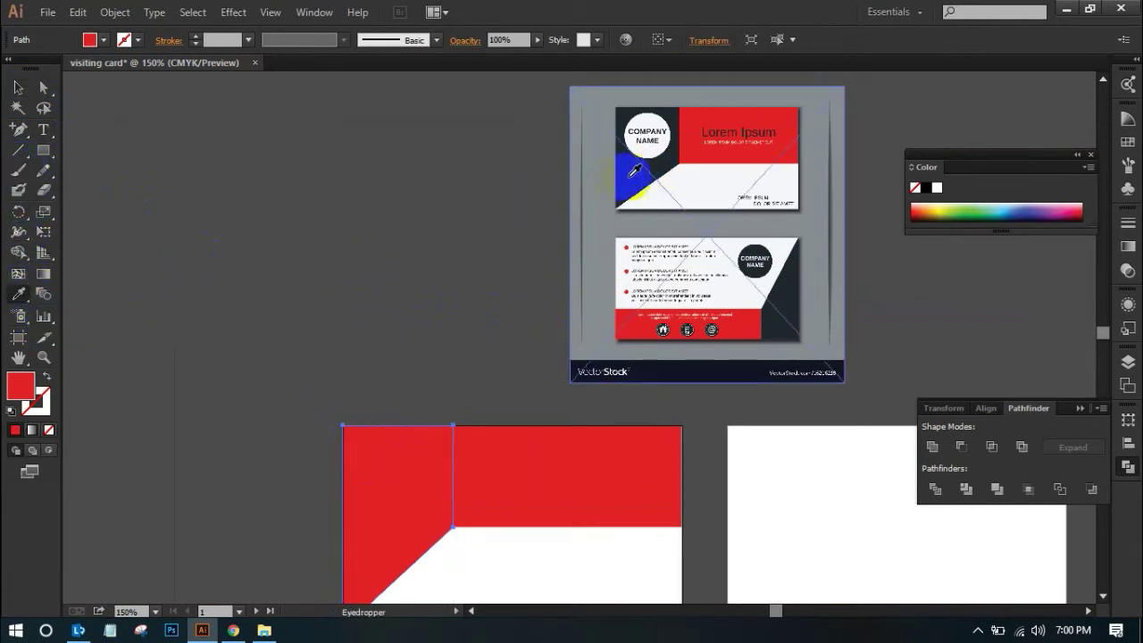
left_click(636, 169)
left_click(18, 87)
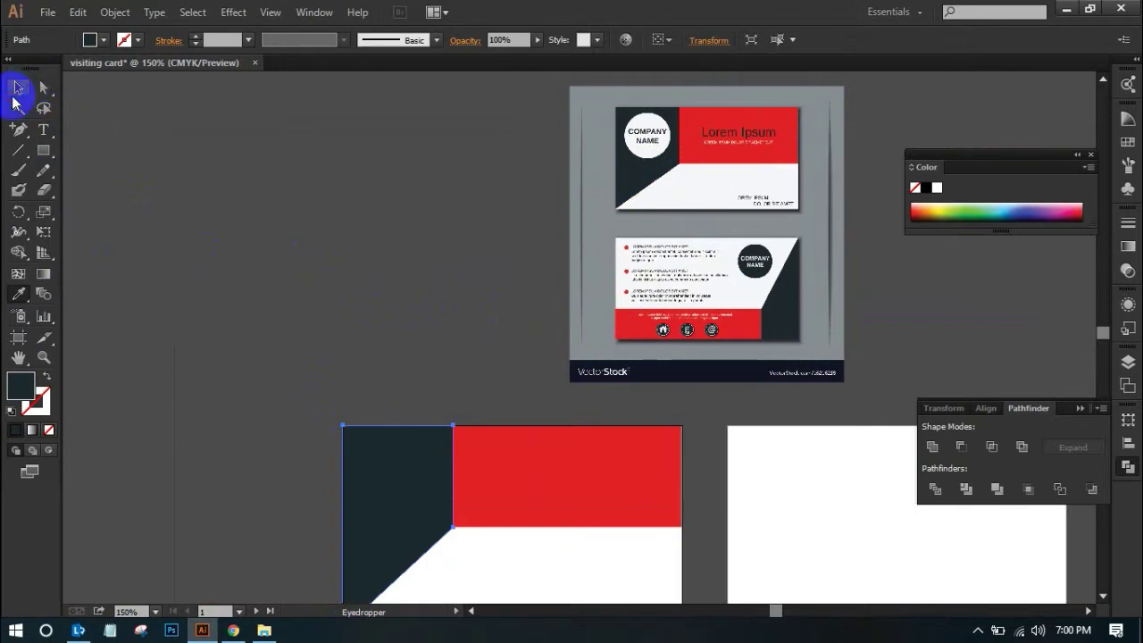
left_click(253, 176)
Bring both cards and the reference into view and marquee-select all the front card's blocks
left_click_drag(357, 326, 294, 229)
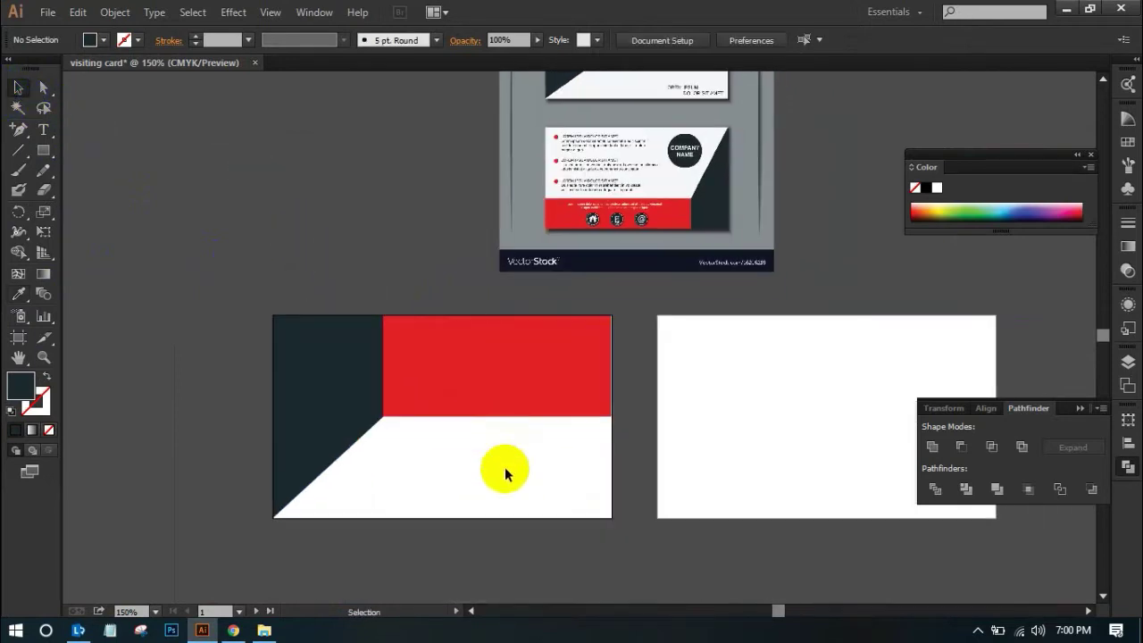
scroll(505, 486, "up", 3)
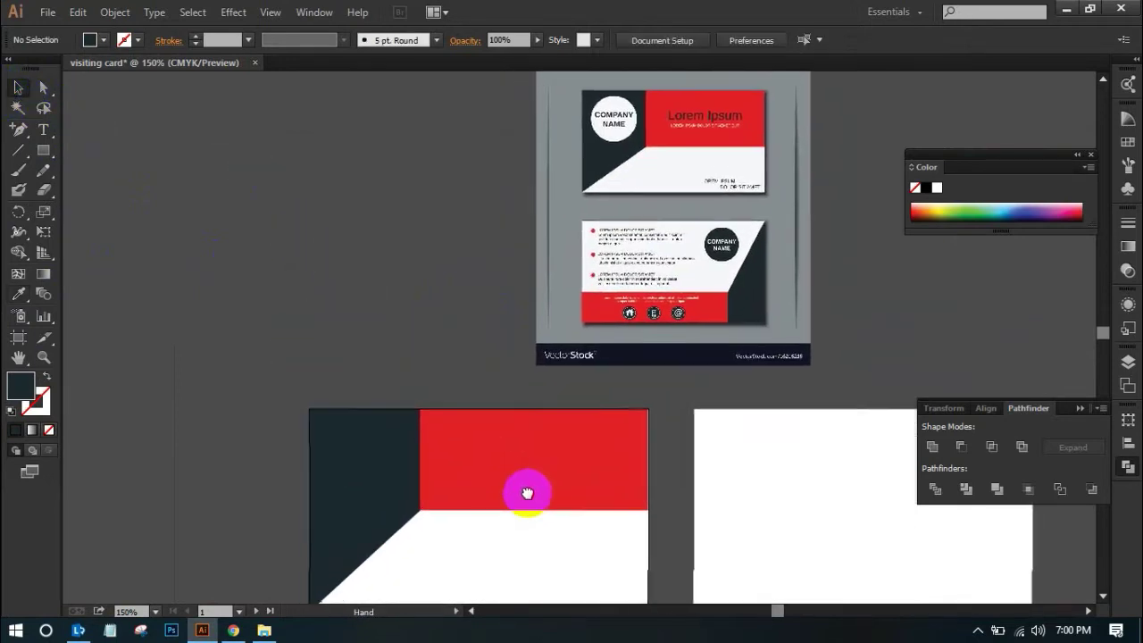
left_click(765, 288)
scroll(755, 268, "up", 2)
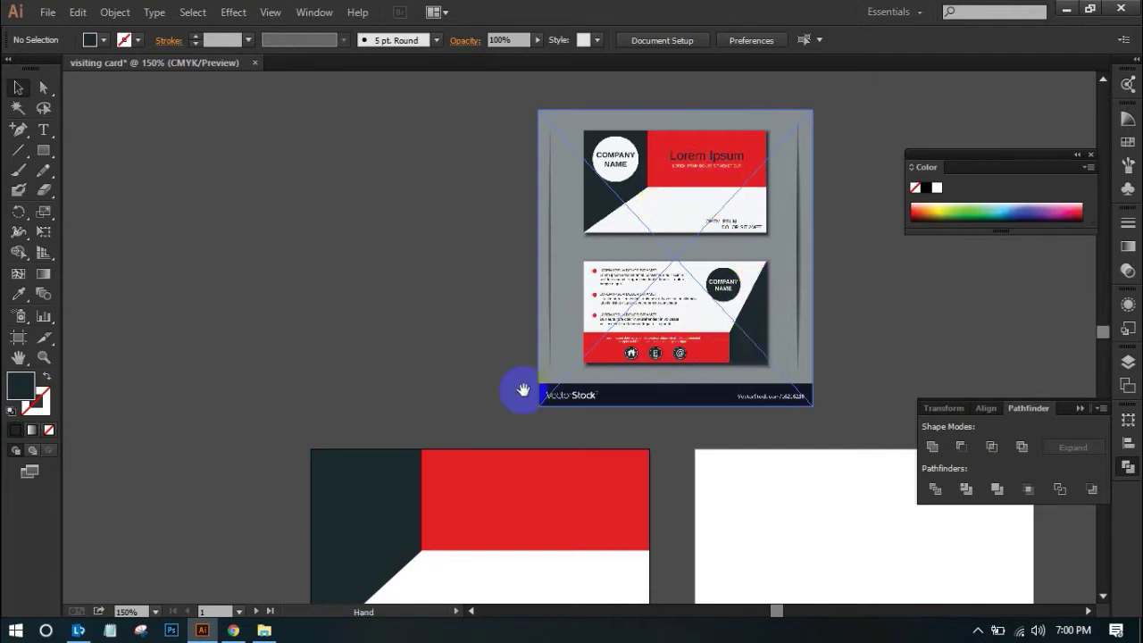
left_click_drag(523, 388, 518, 224)
left_click(573, 300, "alt")
left_click_drag(604, 396, 553, 357)
scroll(434, 327, "up", 3)
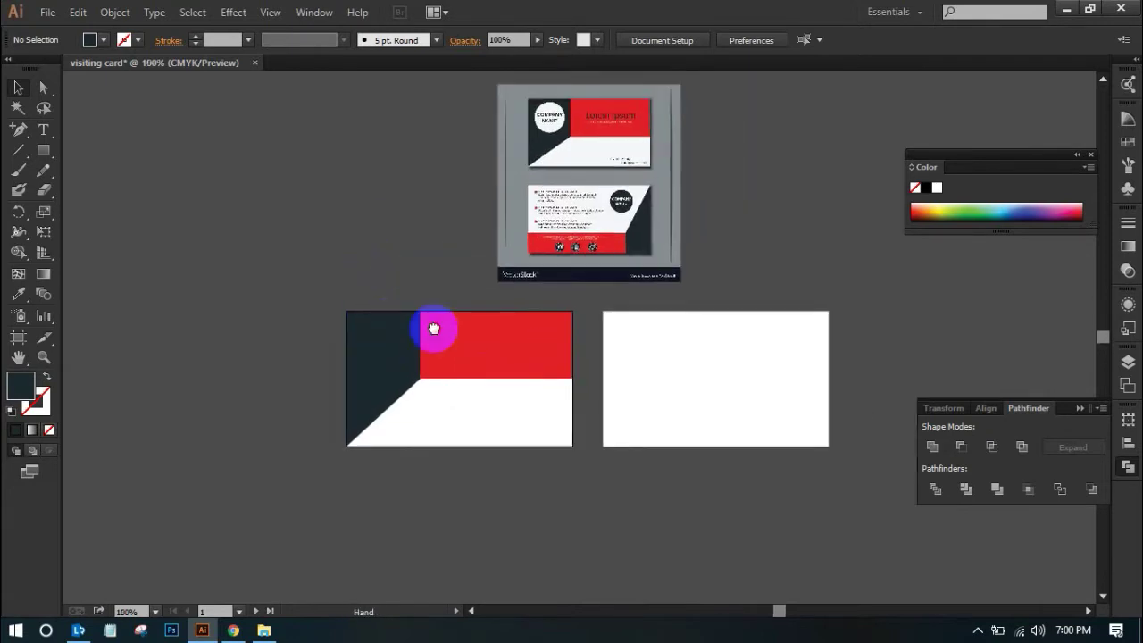
left_click_drag(370, 316, 498, 434)
Alt-drag a copy of the front design onto the back artboard and reflect it across the horizontal axis
left_click(488, 416)
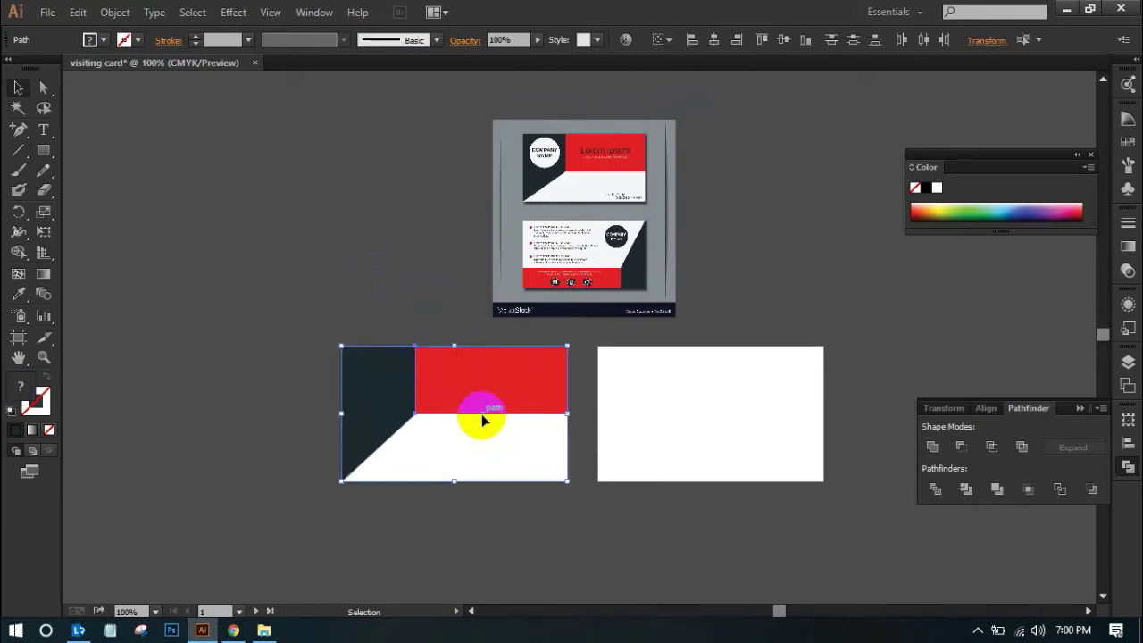
left_click_drag(471, 402, 725, 402)
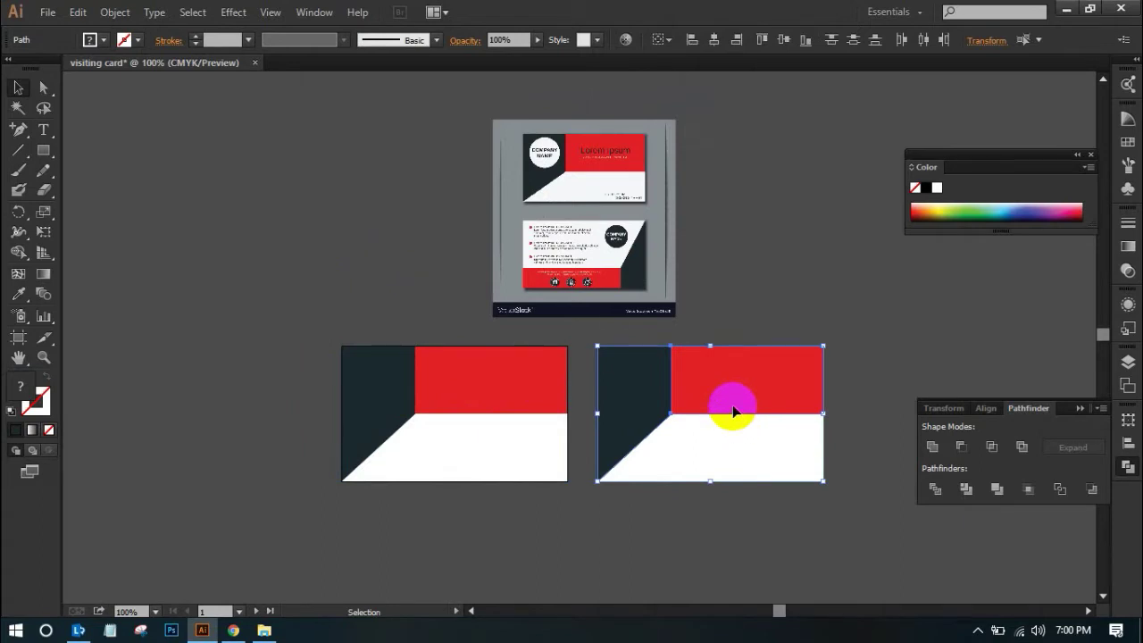
right_click(740, 384)
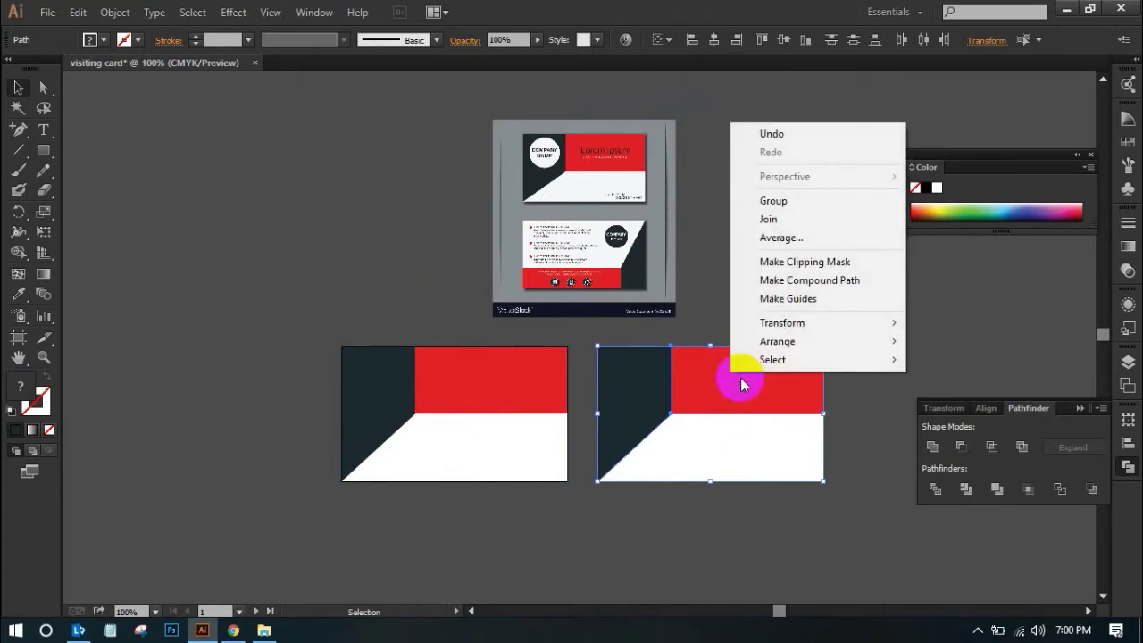
mouse_move(803, 344)
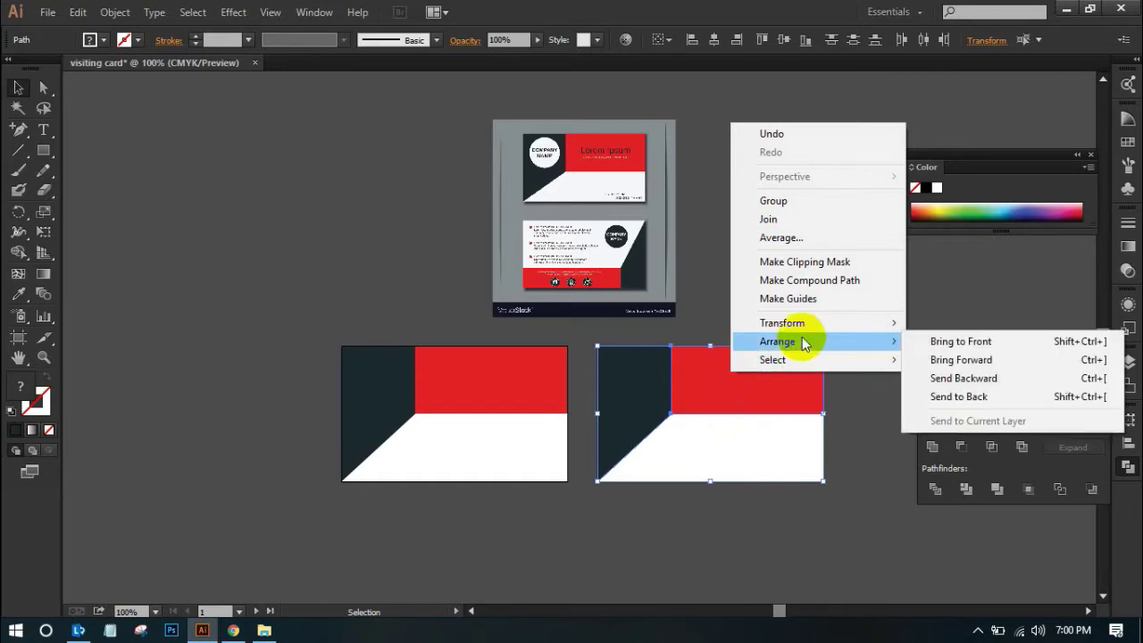
mouse_move(798, 324)
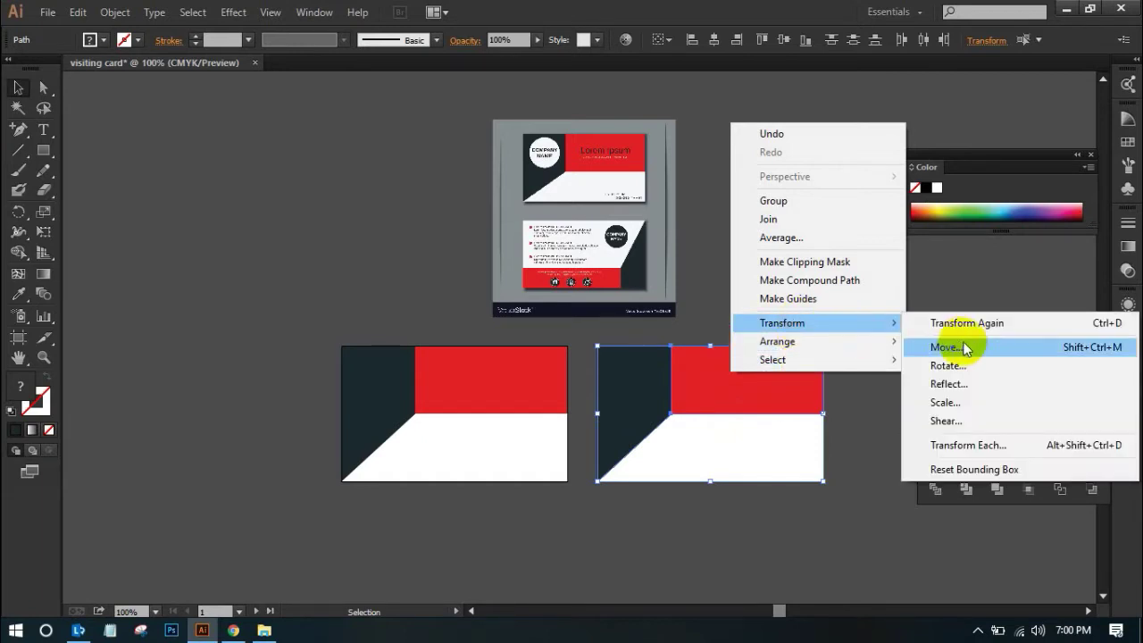
left_click(946, 384)
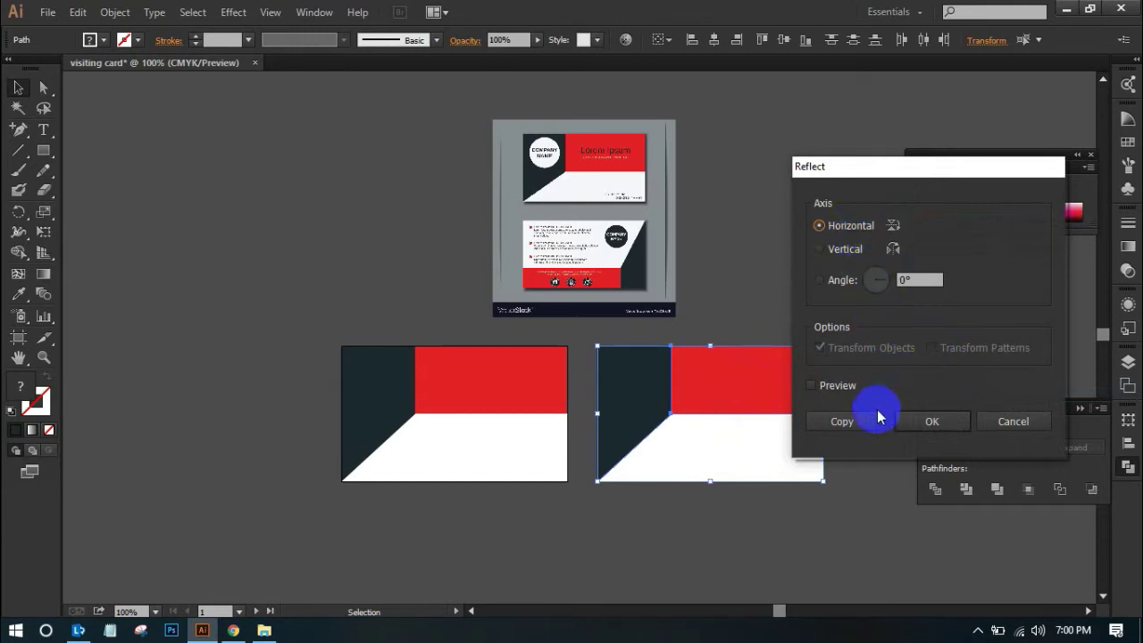
left_click(934, 421)
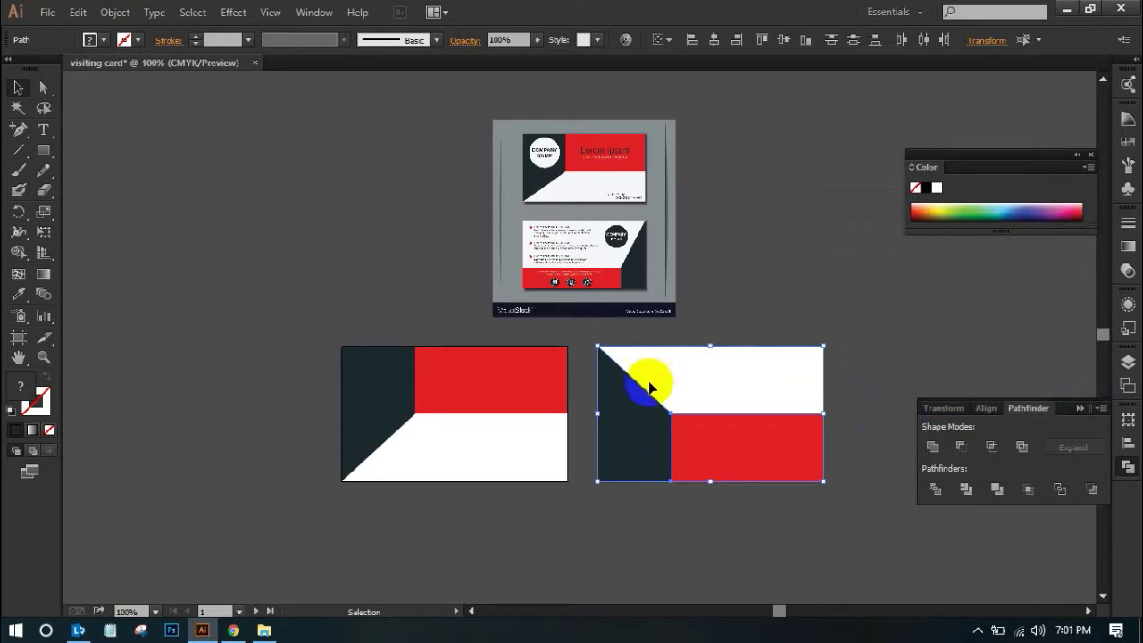
left_click(656, 426)
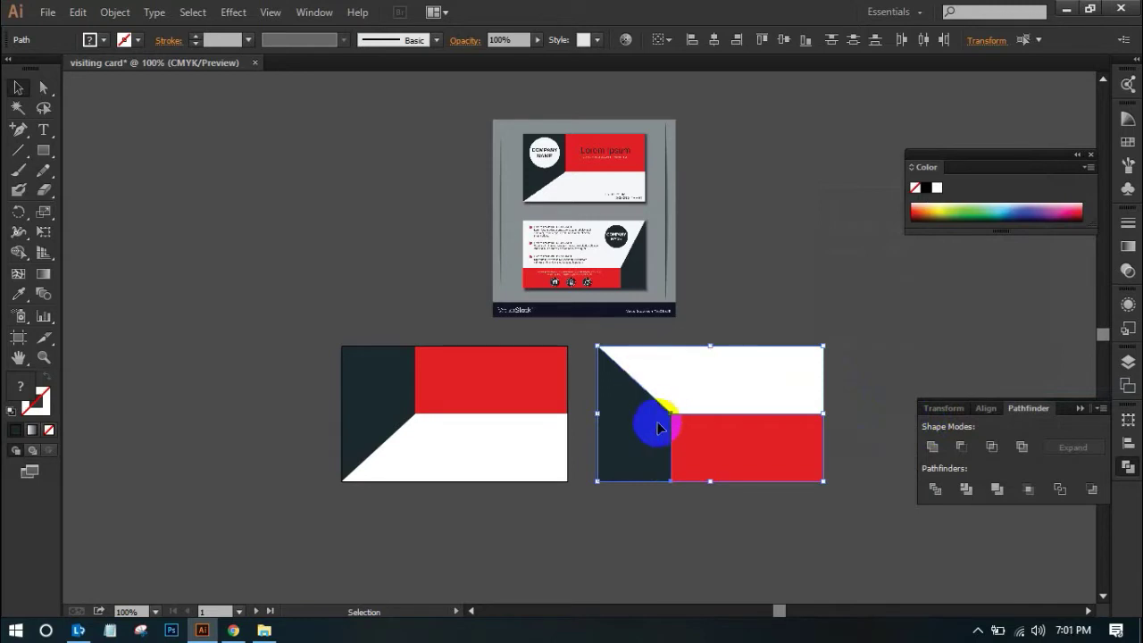
Reflect the copied artwork across the vertical axis as well
right_click(754, 440)
mouse_move(816, 396)
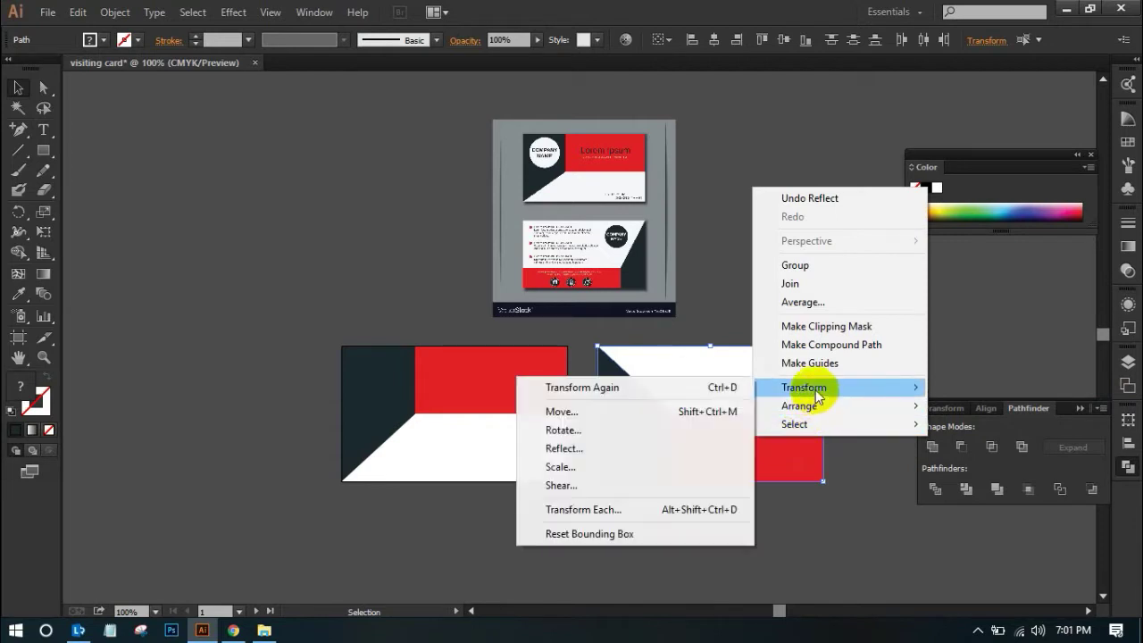
left_click(619, 447)
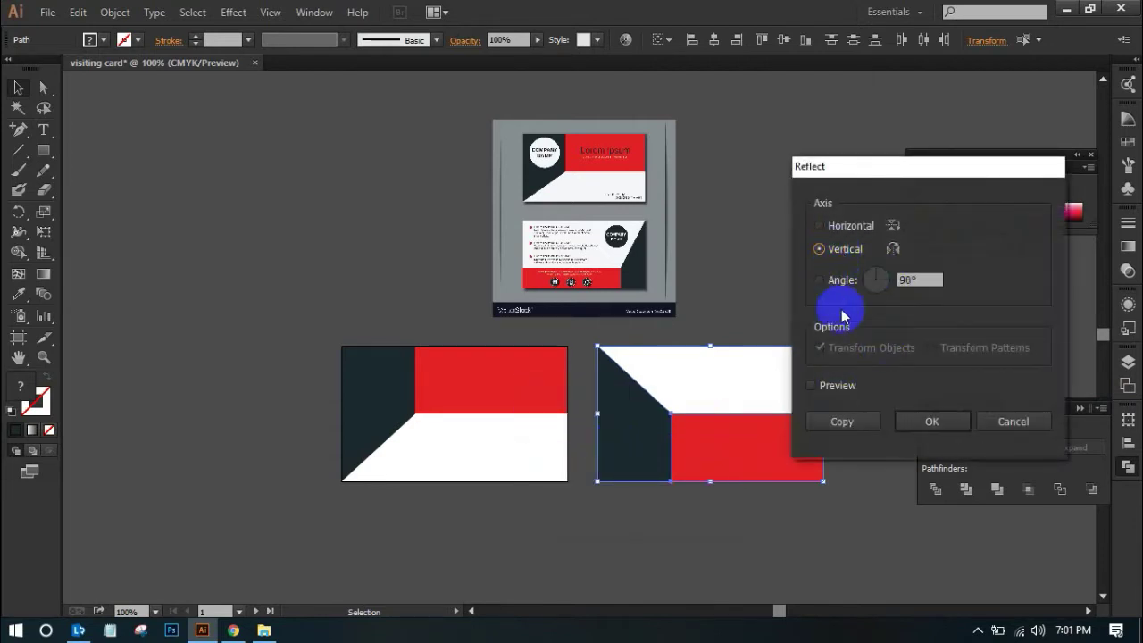
left_click(929, 420)
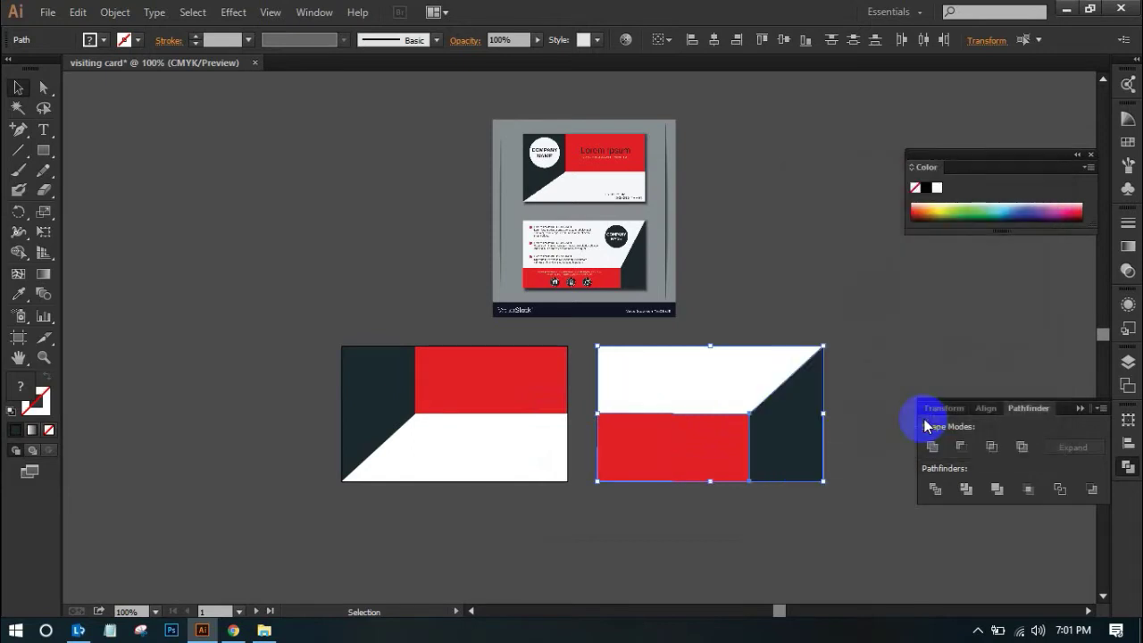
left_click(750, 407)
left_click(721, 361)
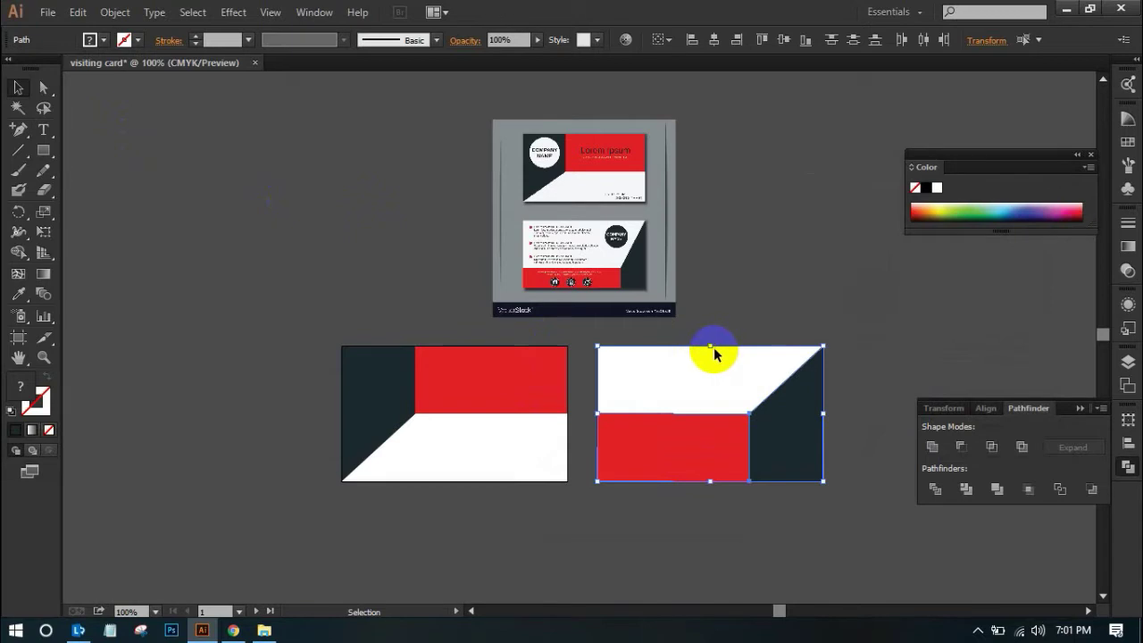
Lower the back card's blocks to about 1.51 in tall and raise the navy corner to the top edge
left_click_drag(710, 349, 704, 399)
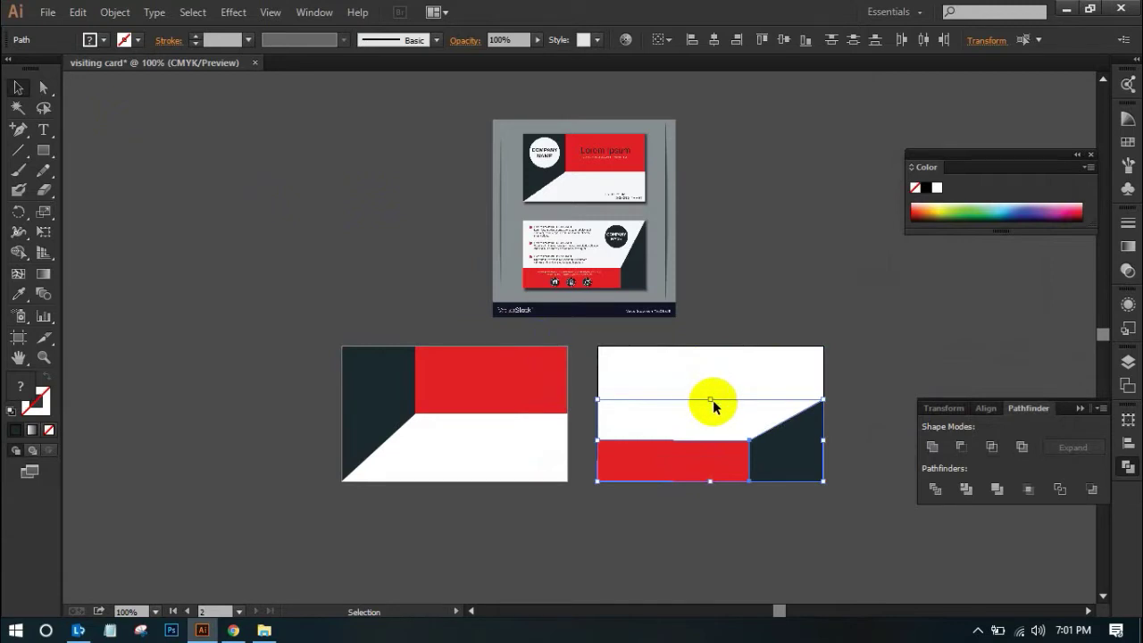
left_click_drag(711, 400, 710, 411)
left_click(845, 419)
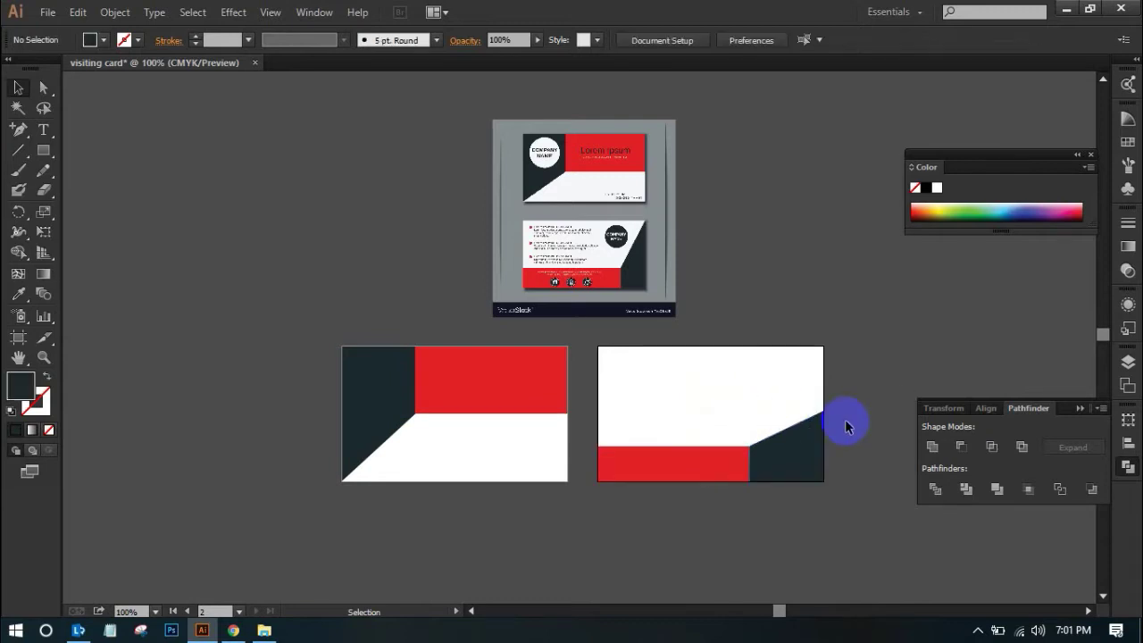
left_click(871, 401, "ctrl")
left_click_drag(688, 358, 769, 435)
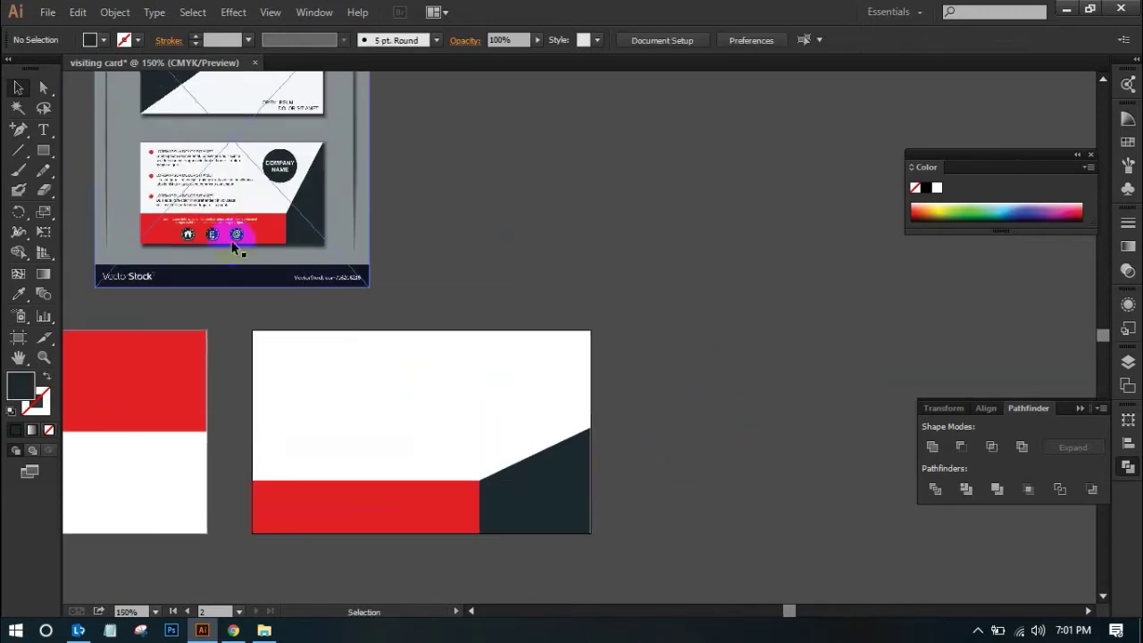
left_click(582, 438)
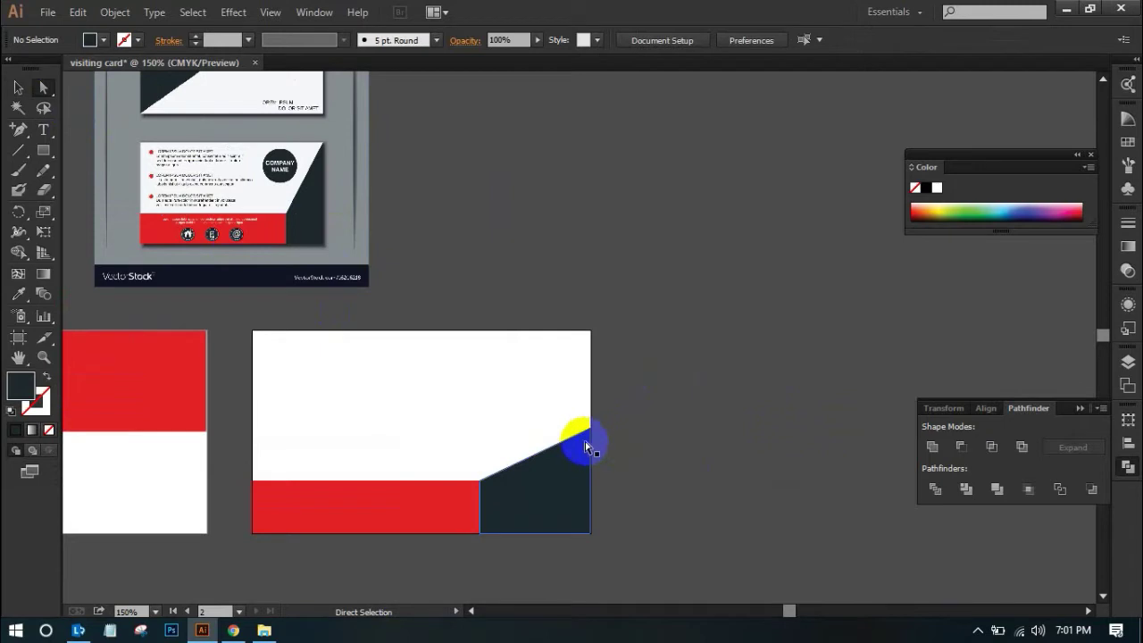
left_click_drag(593, 435, 590, 332)
left_click(719, 402)
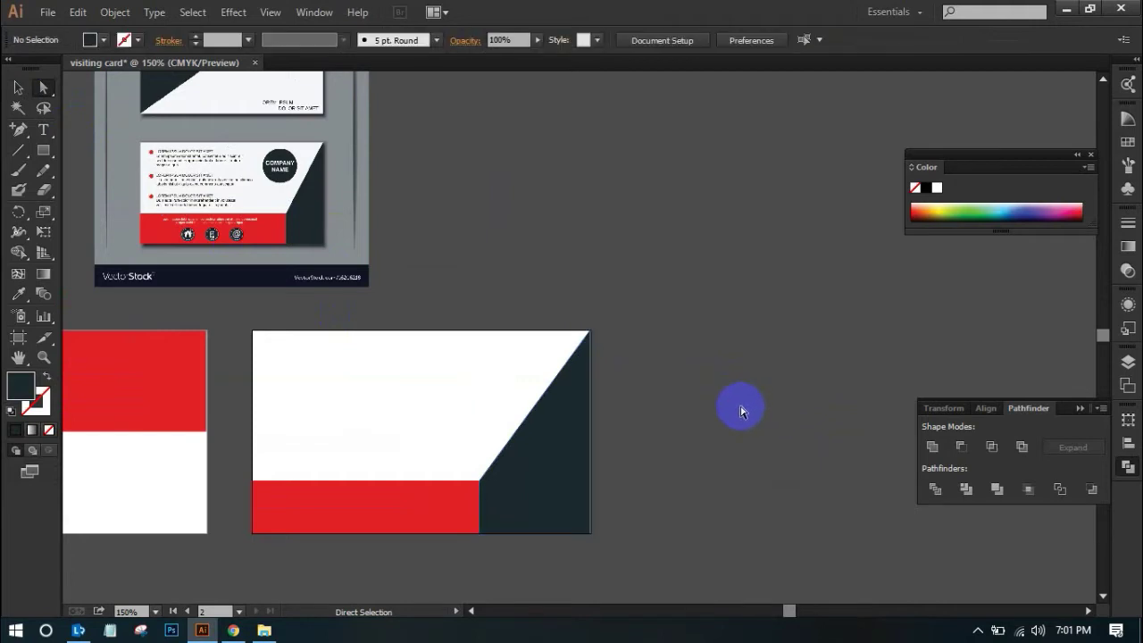
Zoom in on the navy shape's corner to check the join, then zoom back out to both cards
key("ctrl+space")
left_click_drag(502, 340, 651, 409)
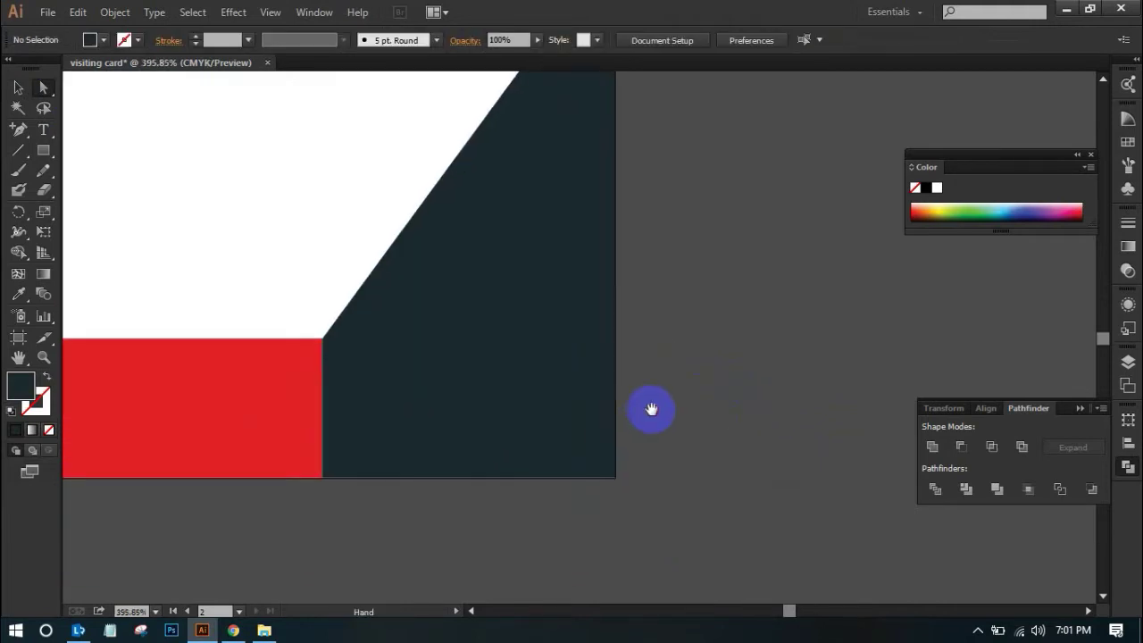
left_click(701, 464)
left_click(803, 248, "alt")
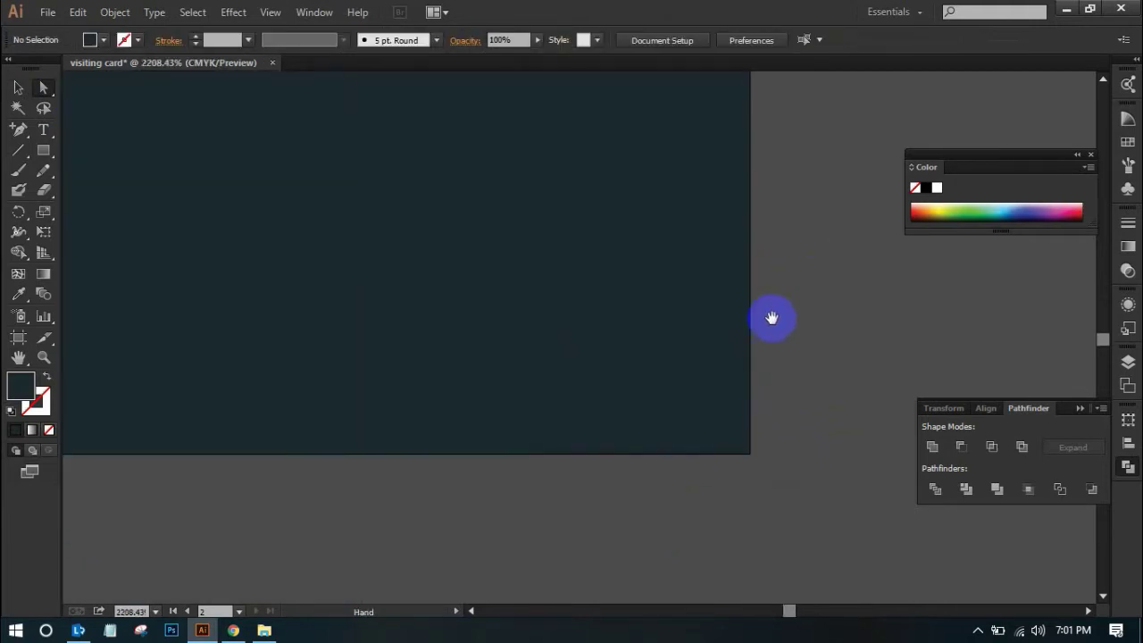
left_click(762, 316, "alt")
left_click(761, 316, "alt")
left_click(762, 316, "alt")
left_click(761, 316, "alt")
left_click(761, 316, "alt")
left_click(761, 316, "alt")
left_click(761, 316, "alt")
left_click(762, 316, "alt")
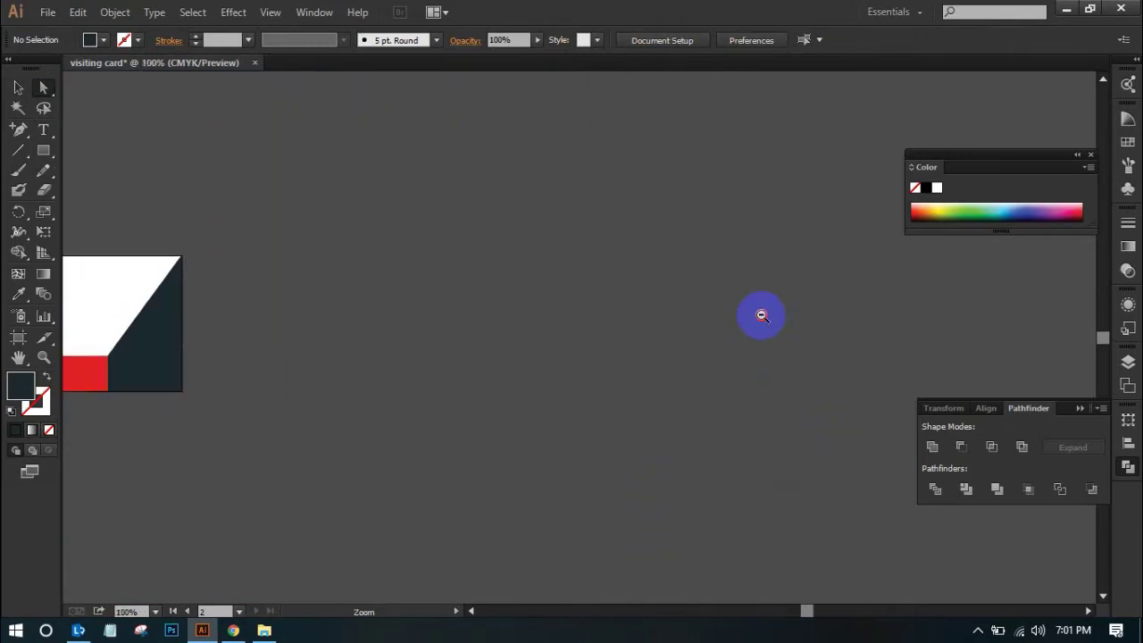
left_click(761, 316, "alt")
left_click_drag(389, 353, 843, 363)
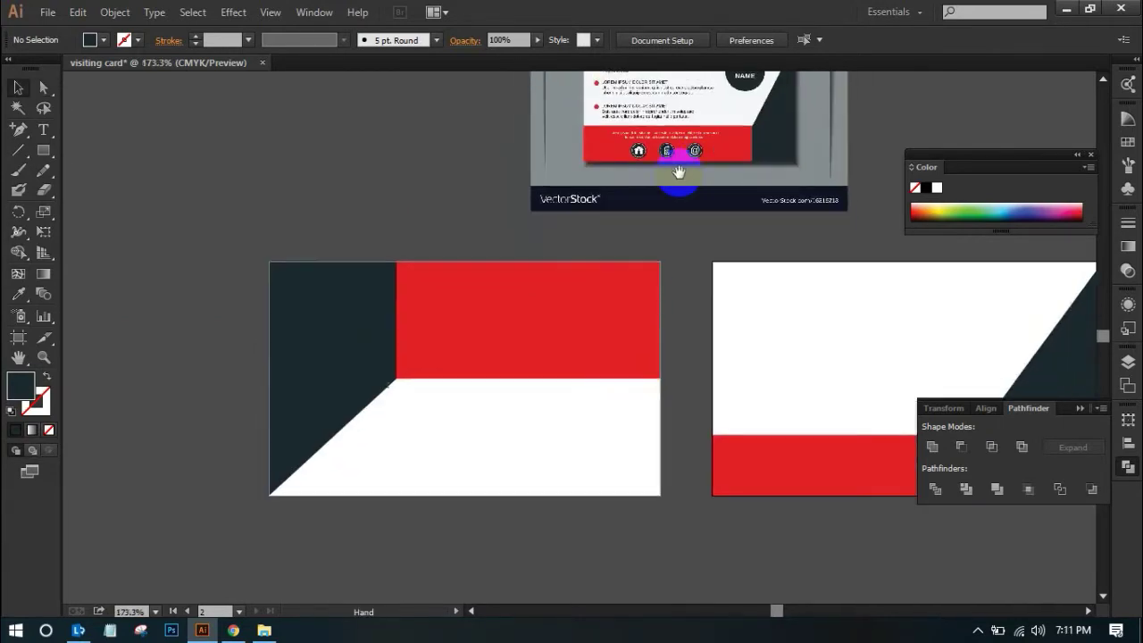
Draw a small circle on the front card's navy block and fill it with the reference circle's white
left_click_drag(44, 149, 86, 189)
left_click_drag(328, 325, 364, 287)
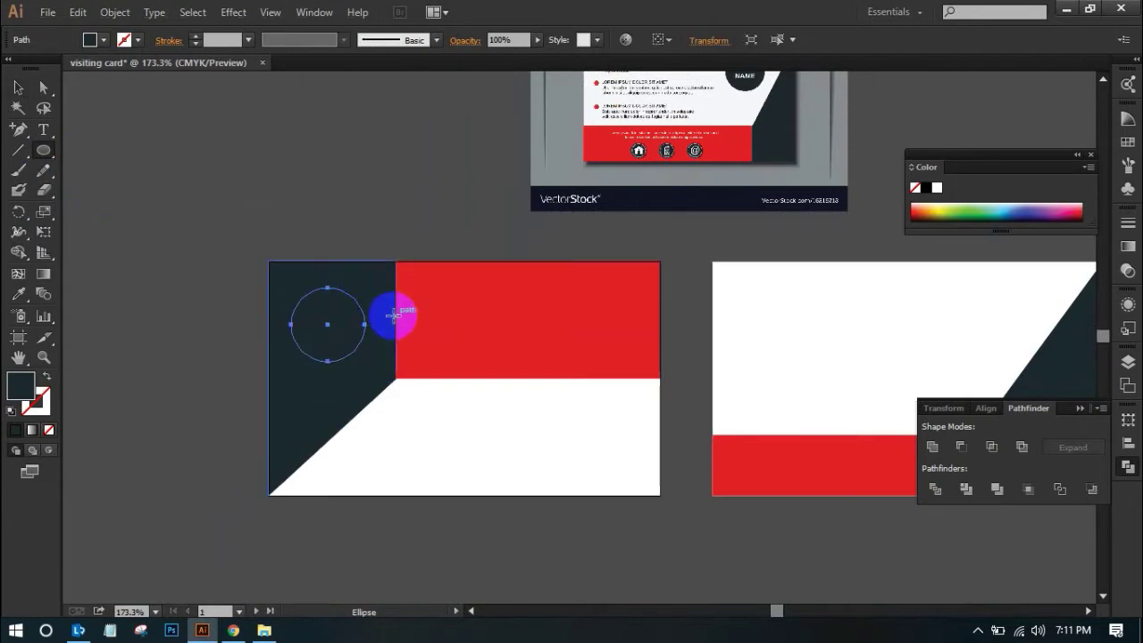
left_click_drag(453, 216, 385, 391)
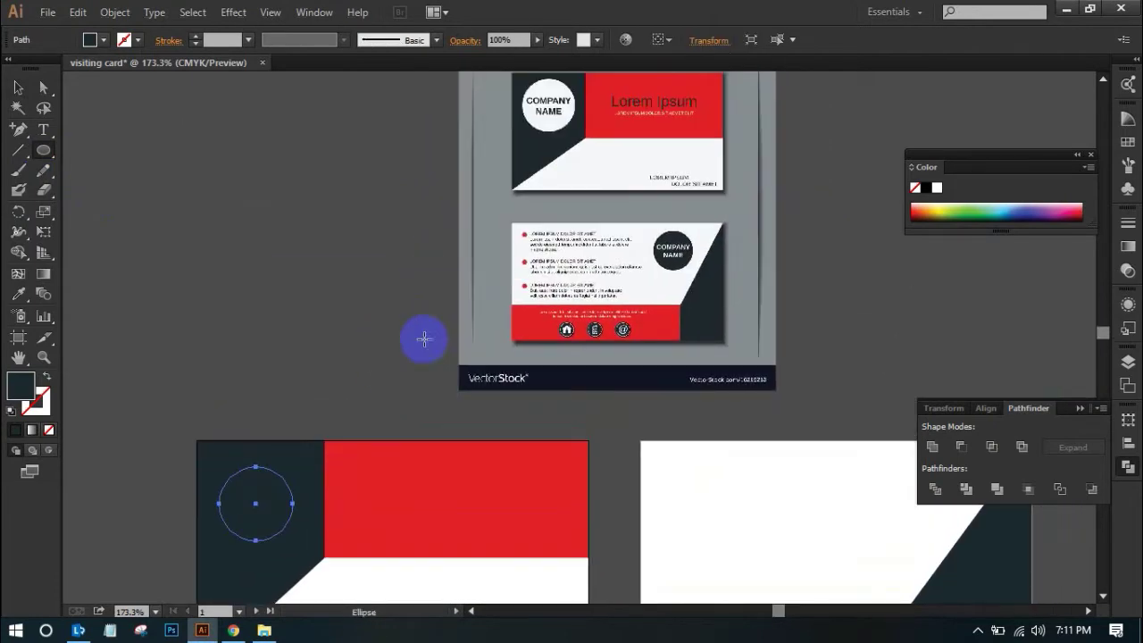
left_click(18, 293)
left_click(551, 91)
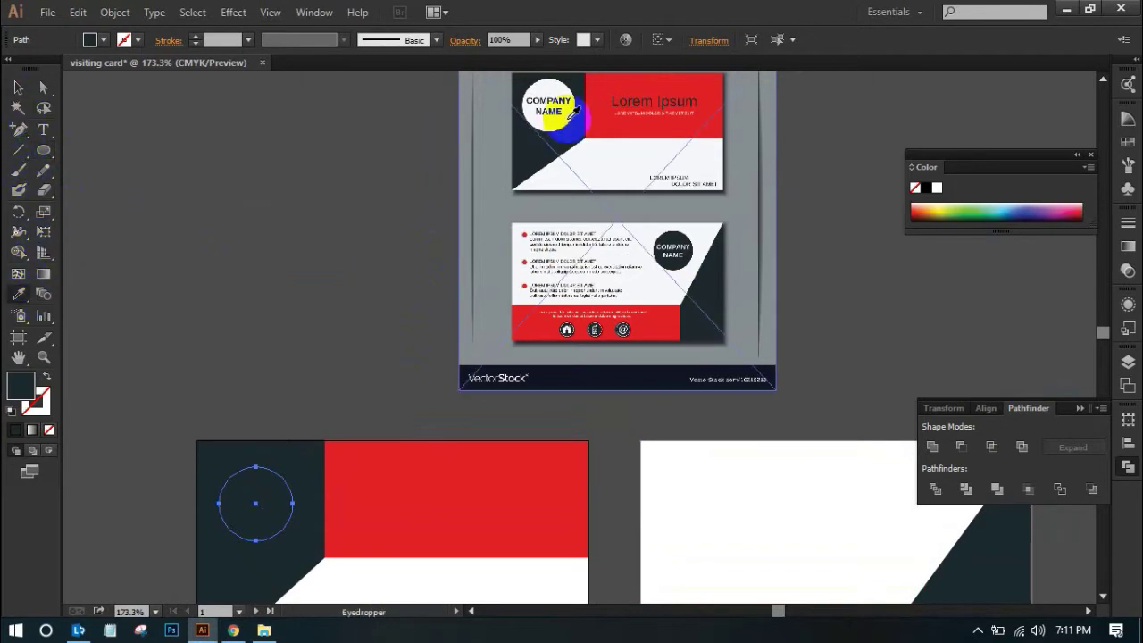
left_click(18, 87)
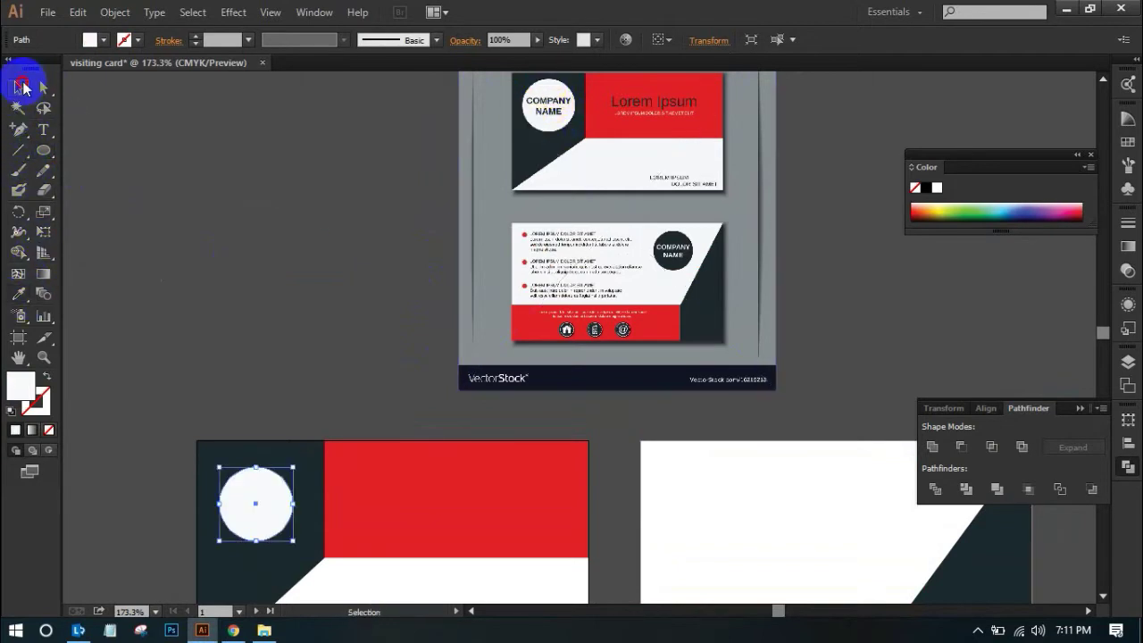
Duplicate the white circle onto the back card's white area
left_click(257, 241)
key("ctrl+minus")
left_click_drag(257, 241, 158, 366)
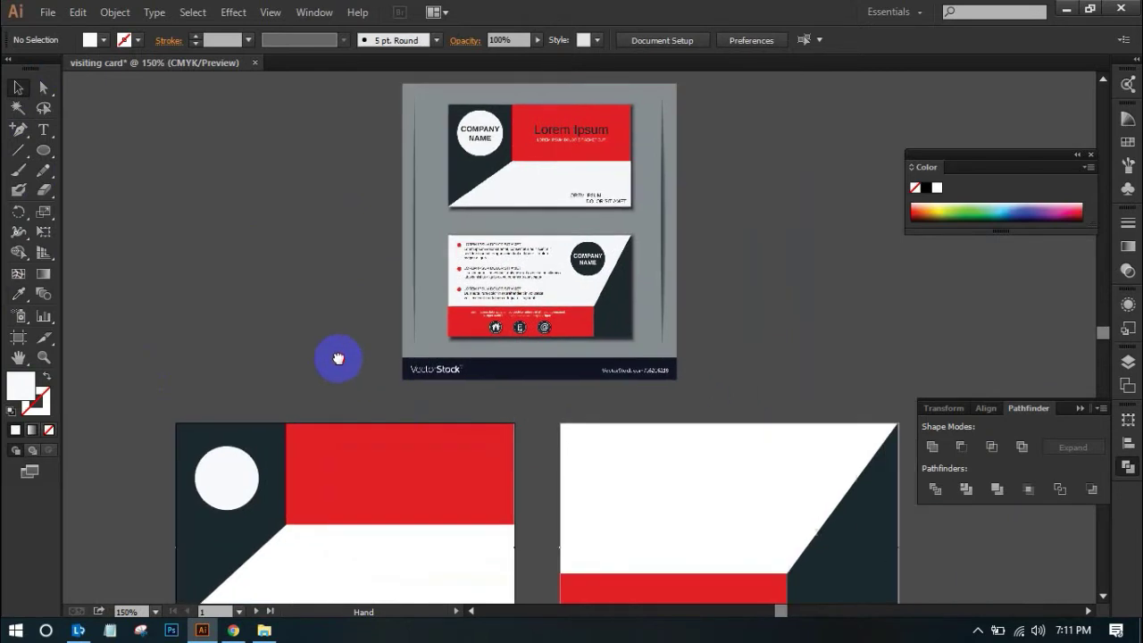
left_click_drag(418, 403, 347, 331)
mouse_move(339, 372)
left_mouse_down()
mouse_move(345, 477)
mouse_move(331, 342)
mouse_move(331, 393)
mouse_move(335, 363)
left_mouse_up()
left_click_drag(176, 417, 737, 414)
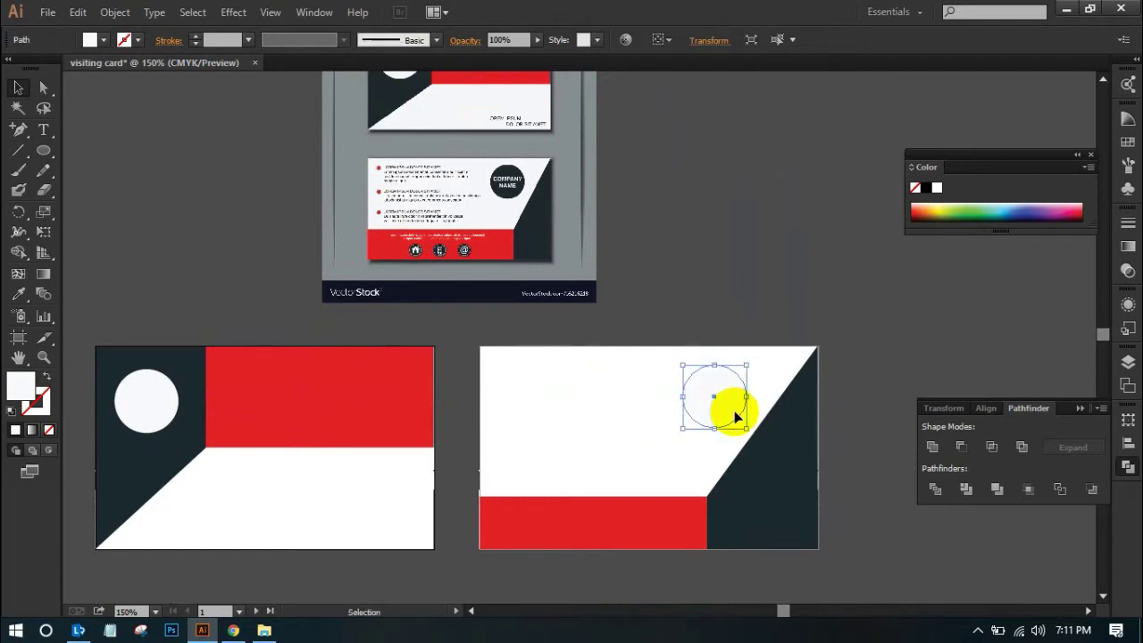
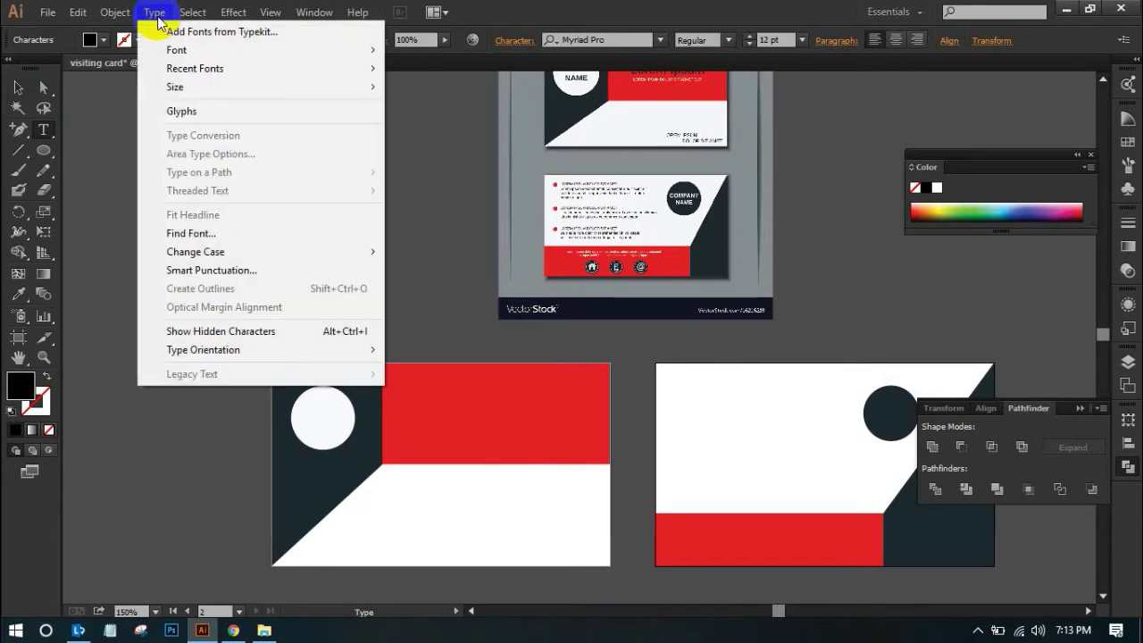
Change the Company label to UPPERCASE with Type > Change Case
left_click(158, 18)
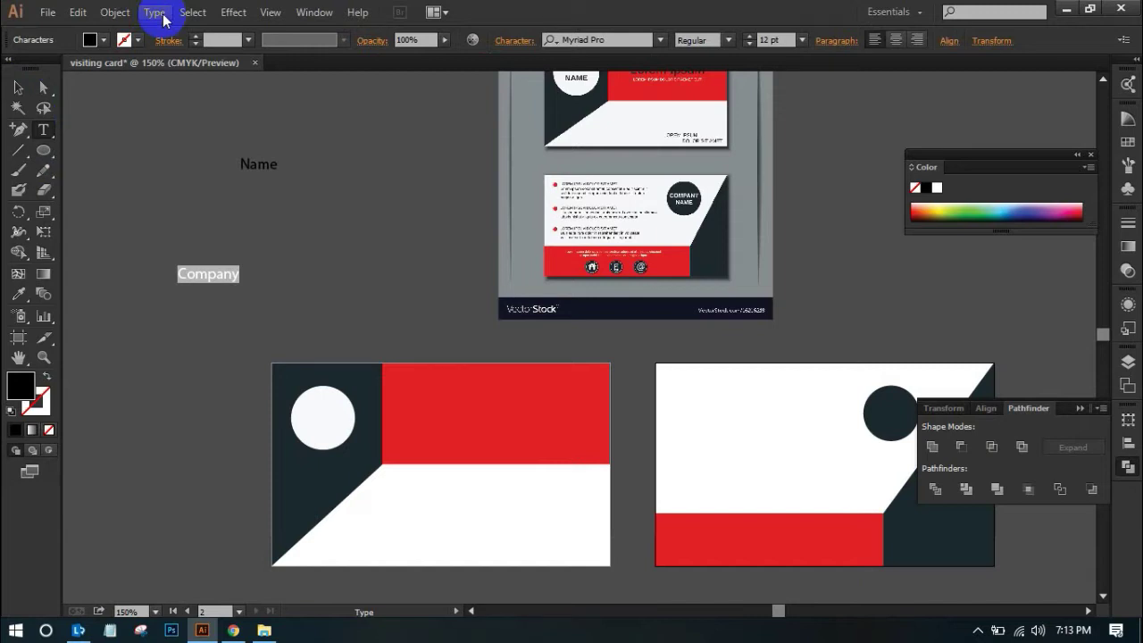
left_click(161, 16)
left_click(161, 17)
left_click(161, 18)
mouse_move(192, 12)
mouse_move(155, 11)
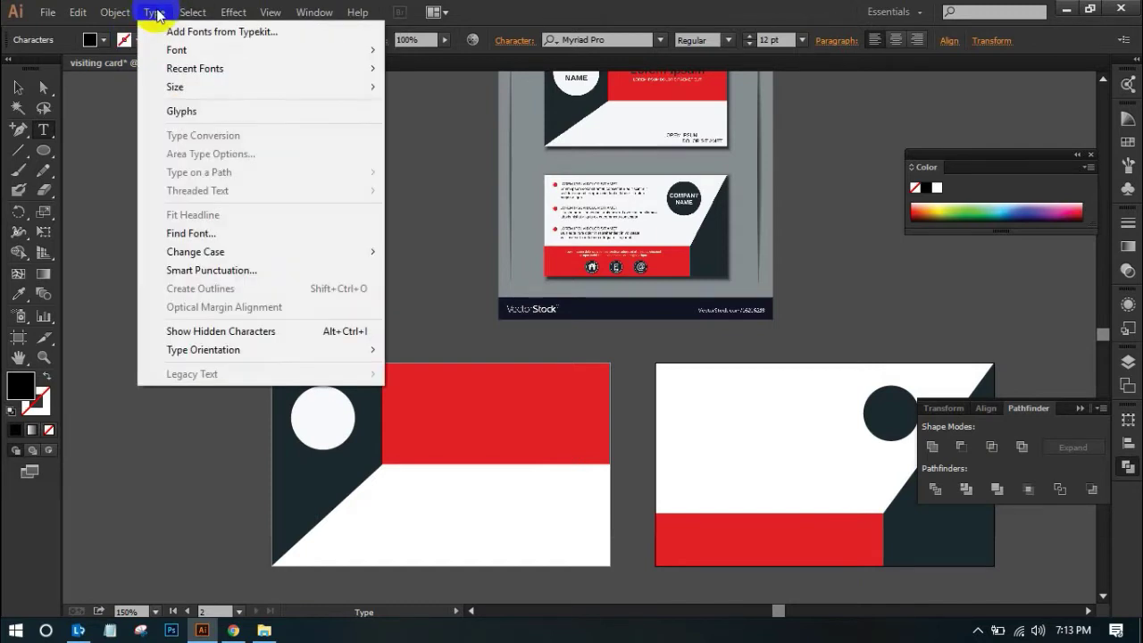
mouse_move(209, 259)
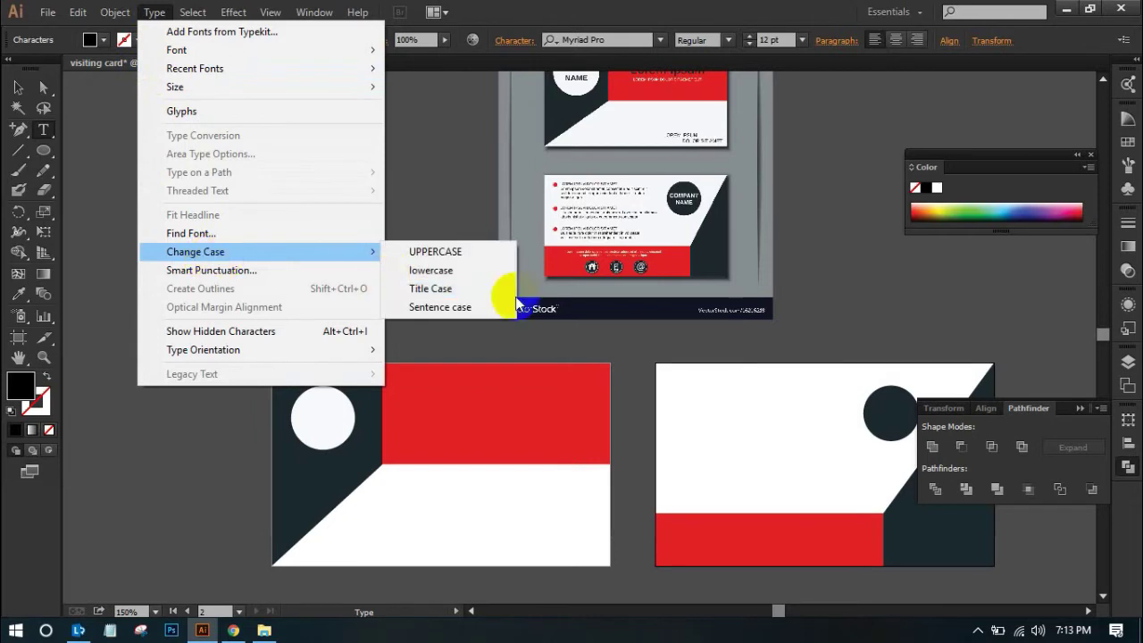
left_click(446, 252)
Change the Name label to UPPERCASE too, then return to the Selection tool
left_click(17, 87)
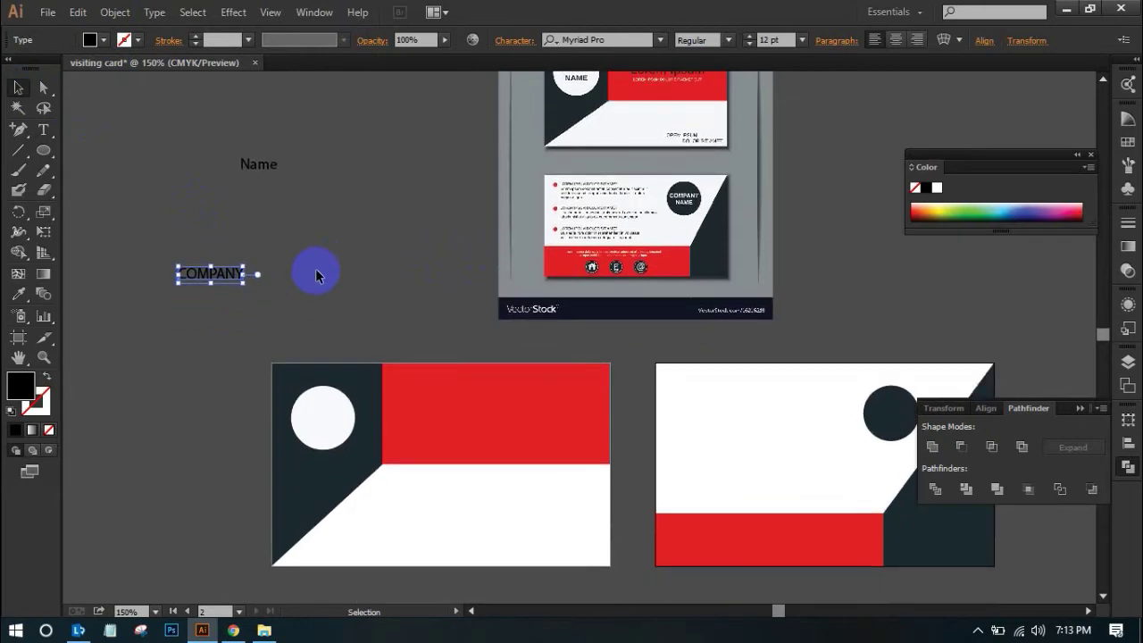
key("t")
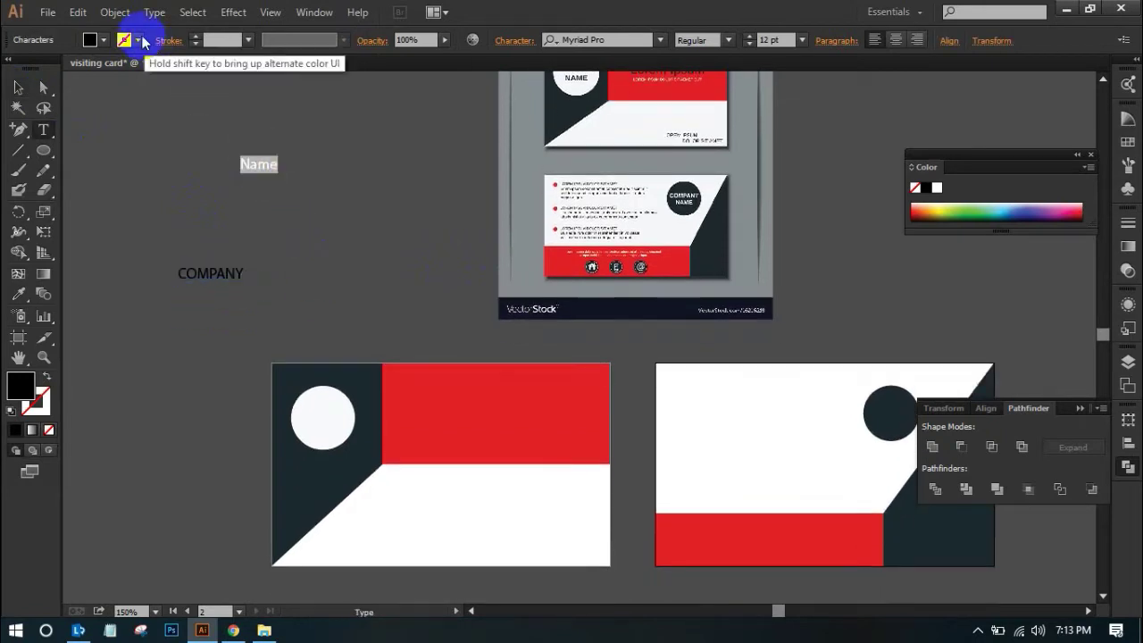
left_click(150, 13)
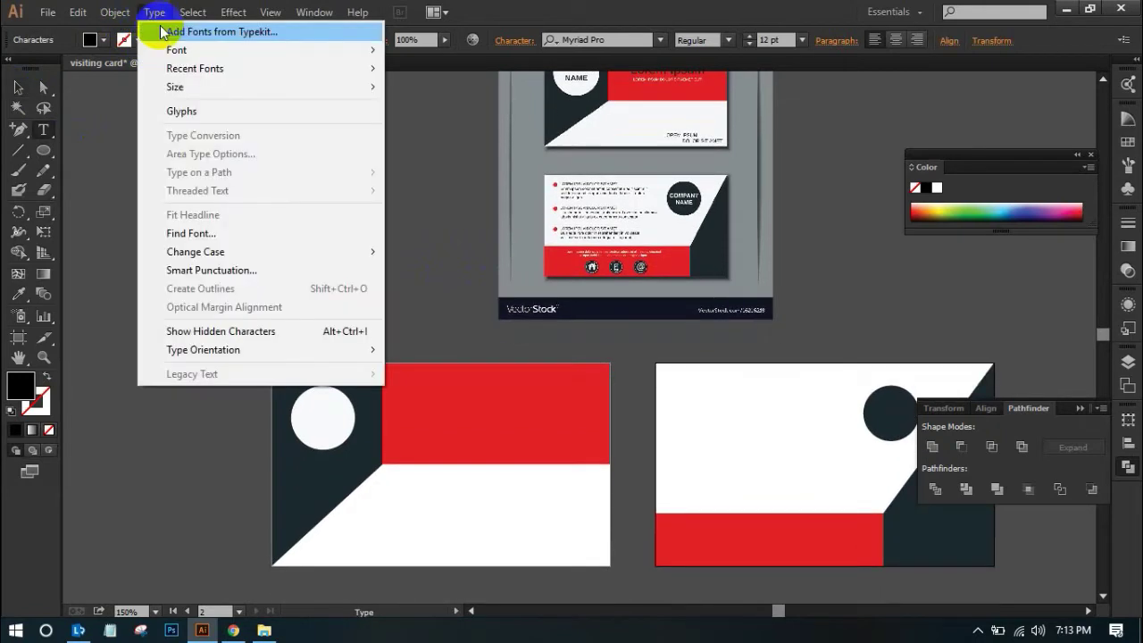
mouse_move(346, 259)
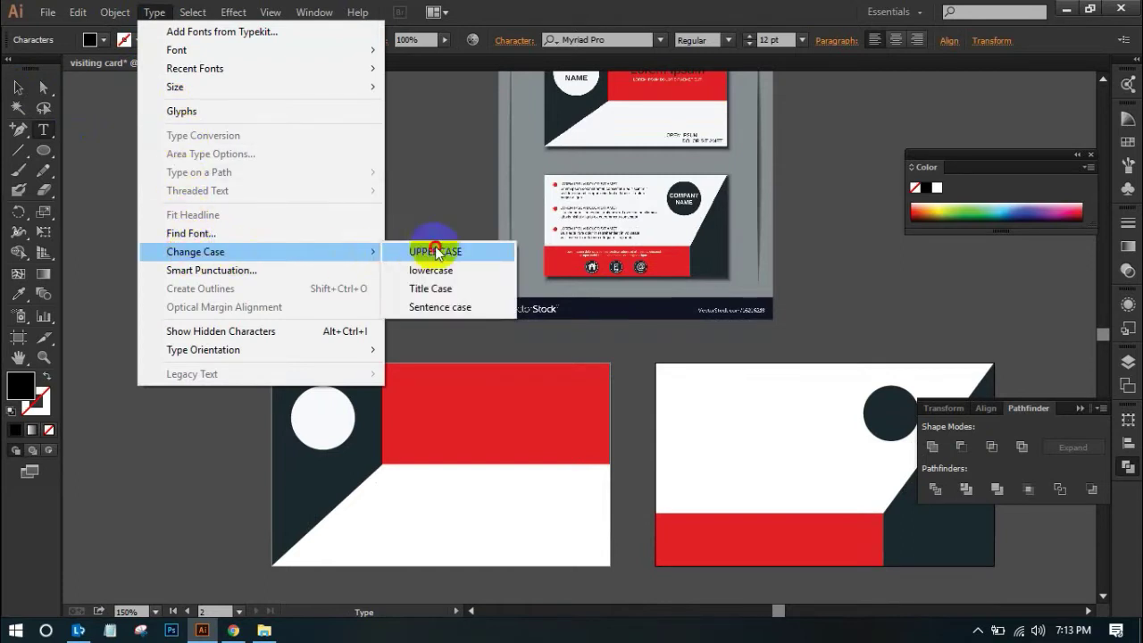
left_click(434, 251)
left_click(18, 88)
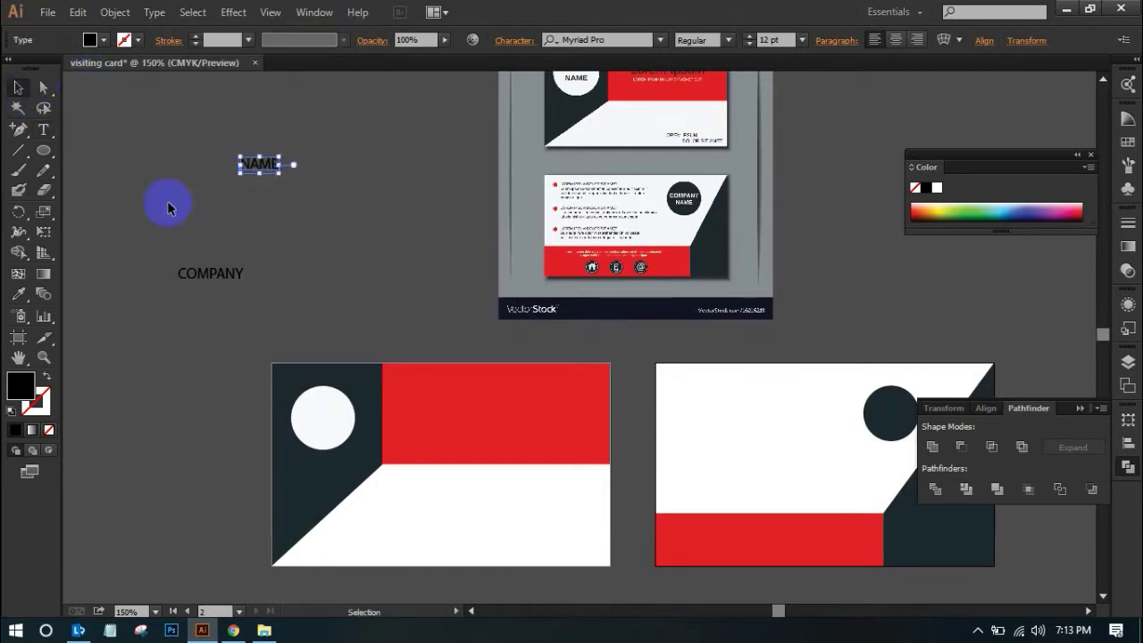
Move COMPANY and NAME into the front card's white circle and zoom in on it
left_click_drag(204, 273, 323, 409)
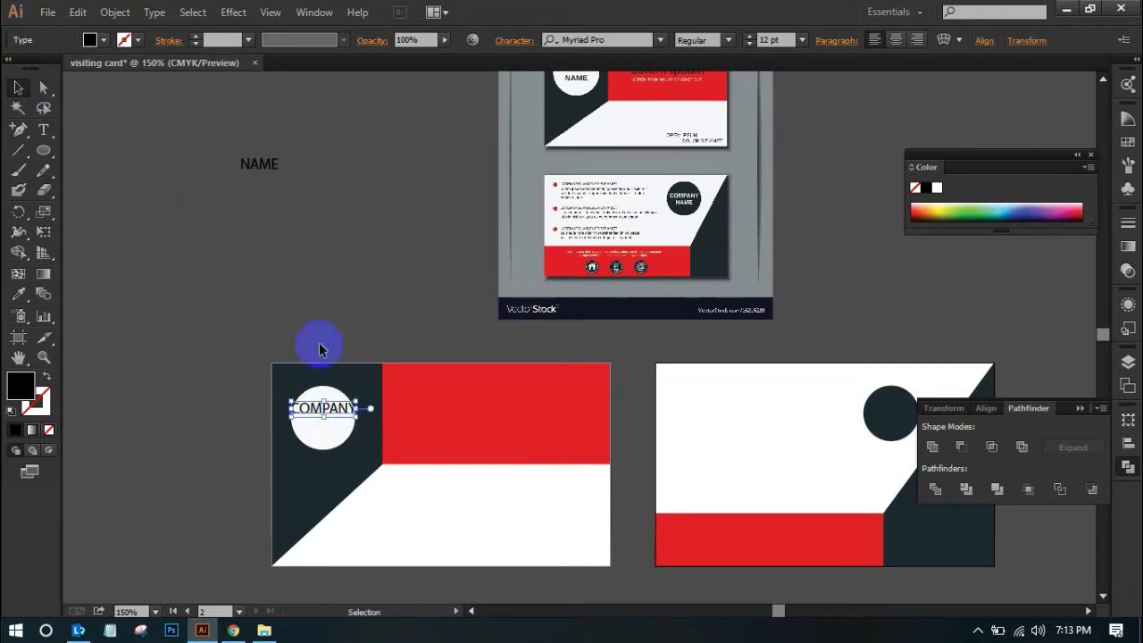
left_click_drag(256, 165, 323, 428)
left_click(357, 317)
left_click_drag(237, 352, 492, 528)
left_click_drag(482, 271, 403, 378)
left_click_drag(225, 133, 612, 566)
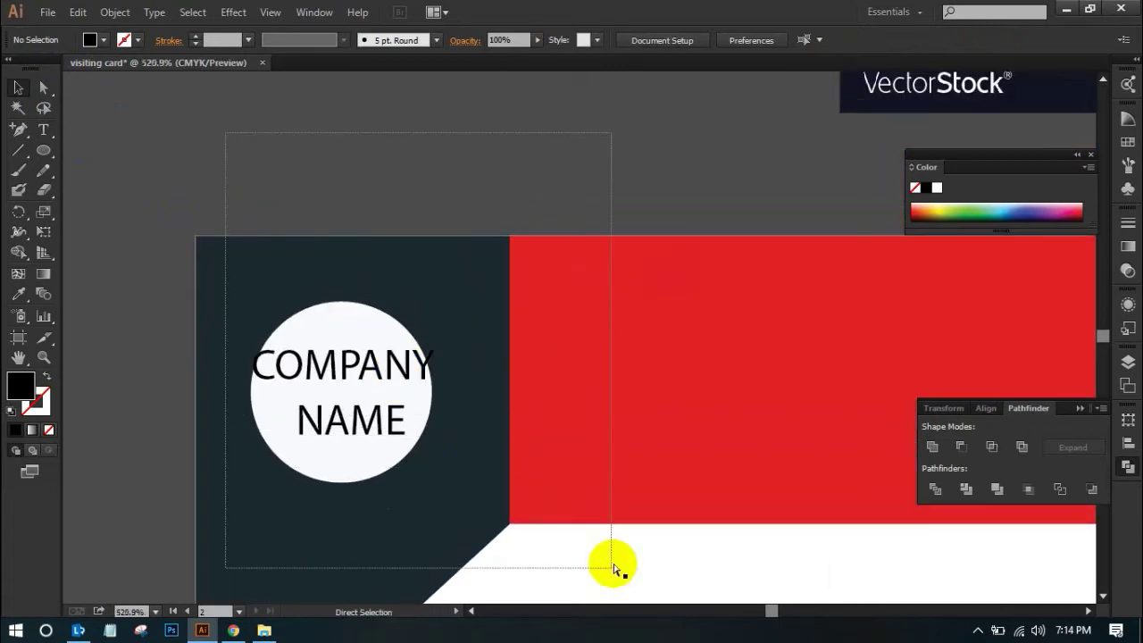
left_click_drag(599, 484, 485, 464)
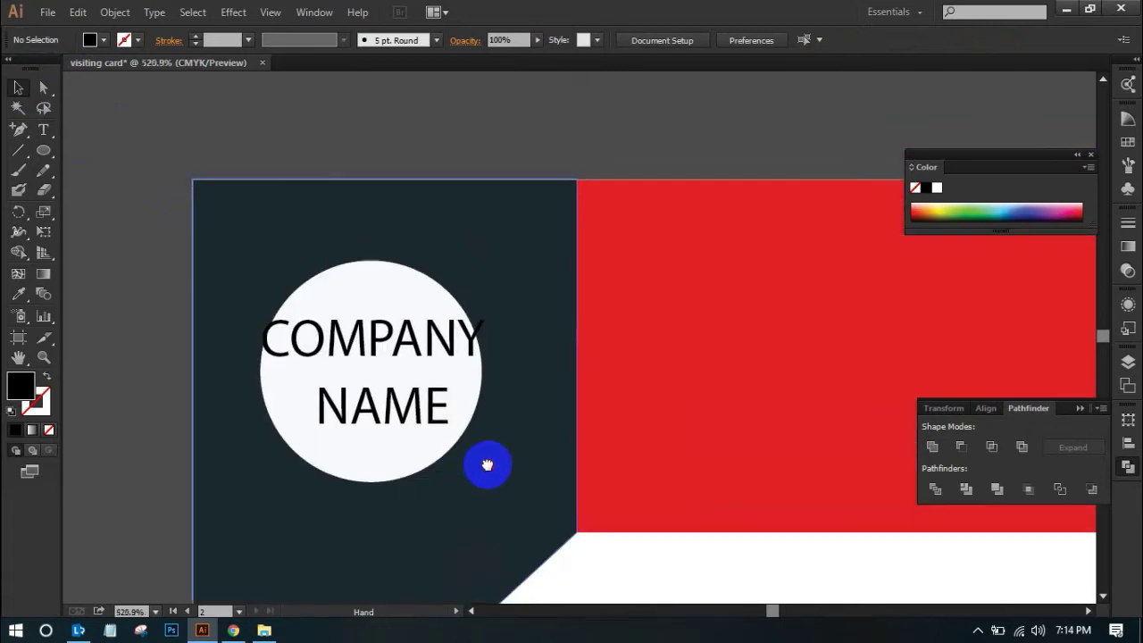
Scale COMPANY and NAME down together so they fit inside the circle
left_click(384, 354)
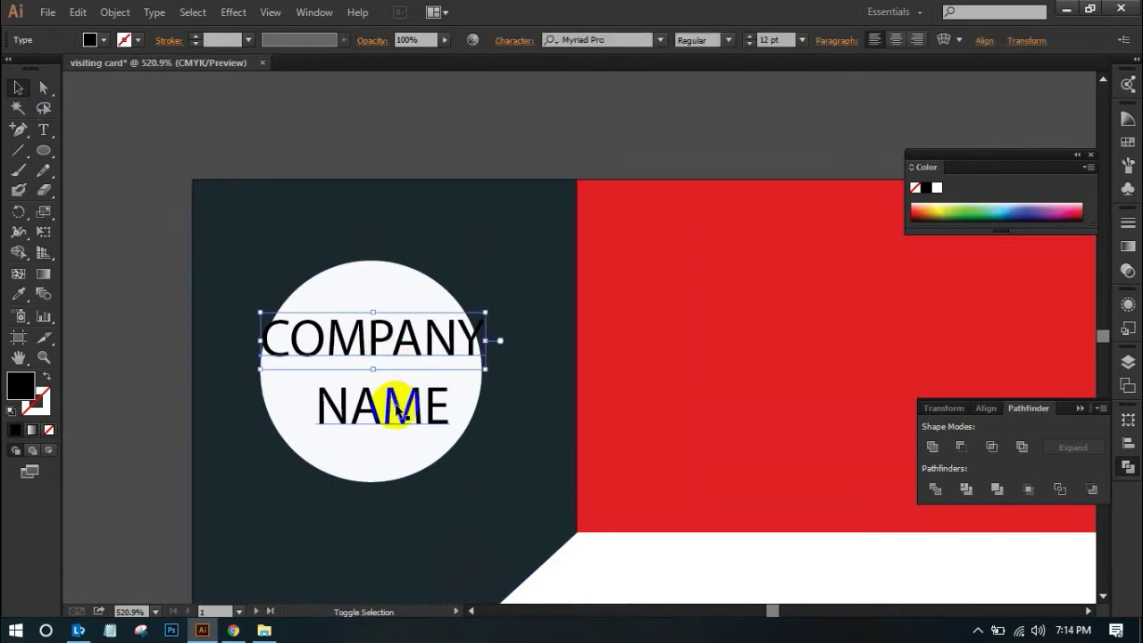
left_click(397, 423, "shift")
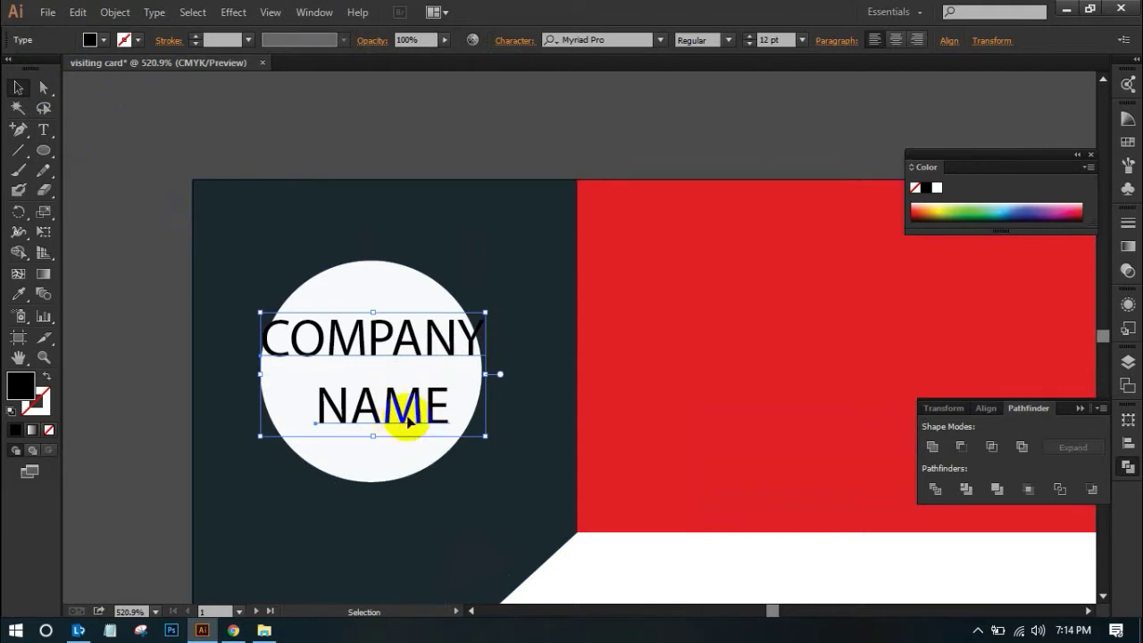
left_click_drag(485, 312, 465, 325)
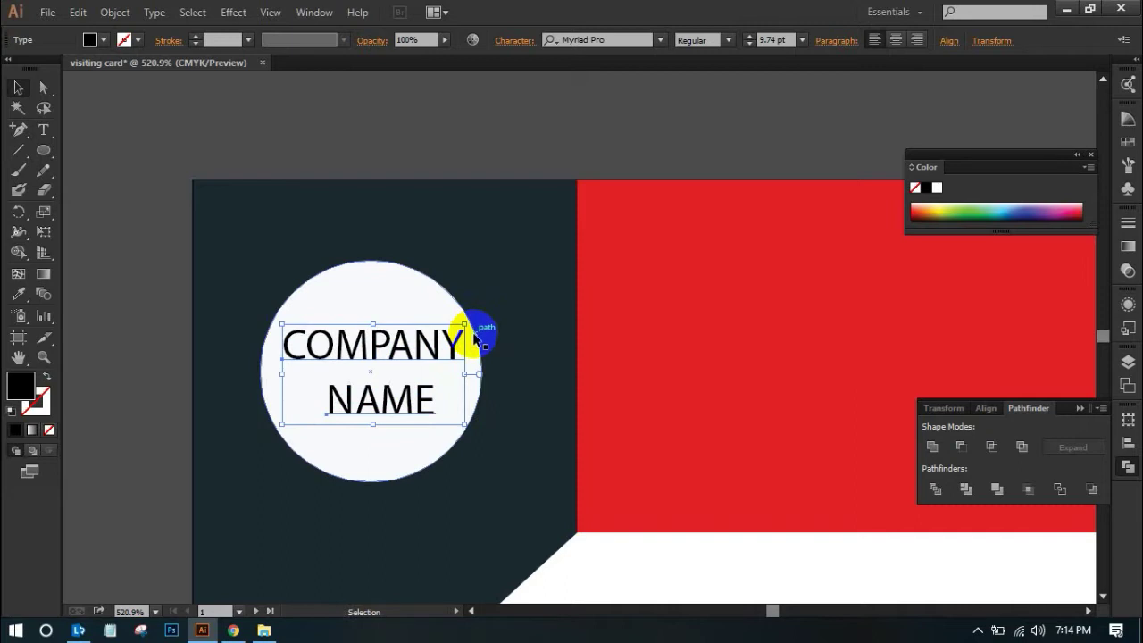
left_click(517, 124)
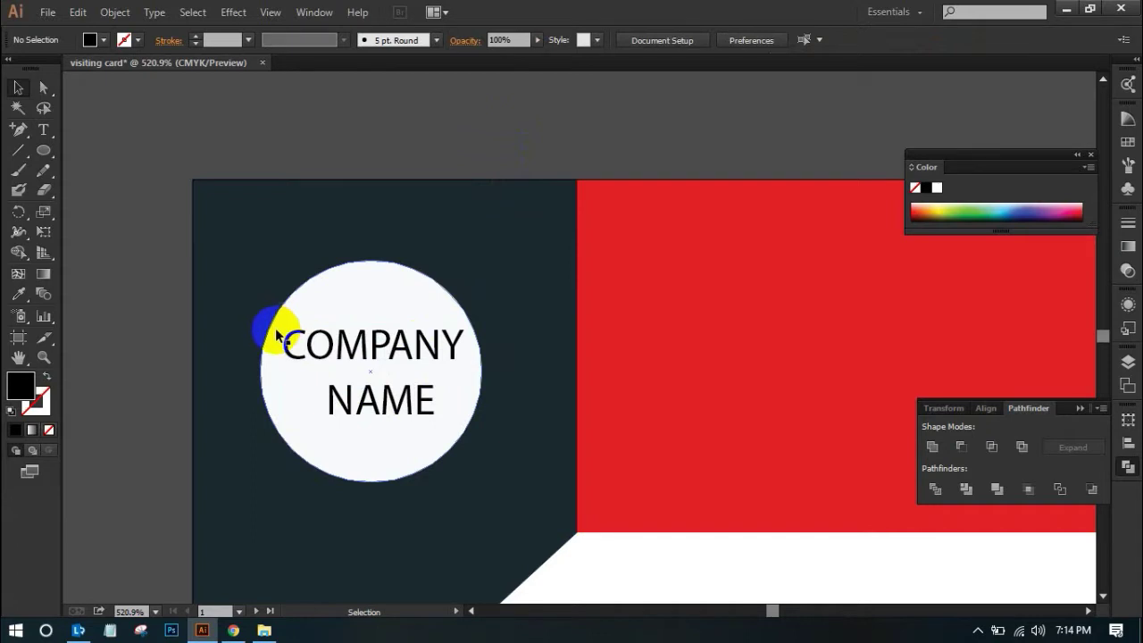
Centre-align the COMPANY and NAME lines on each other
left_click(375, 344)
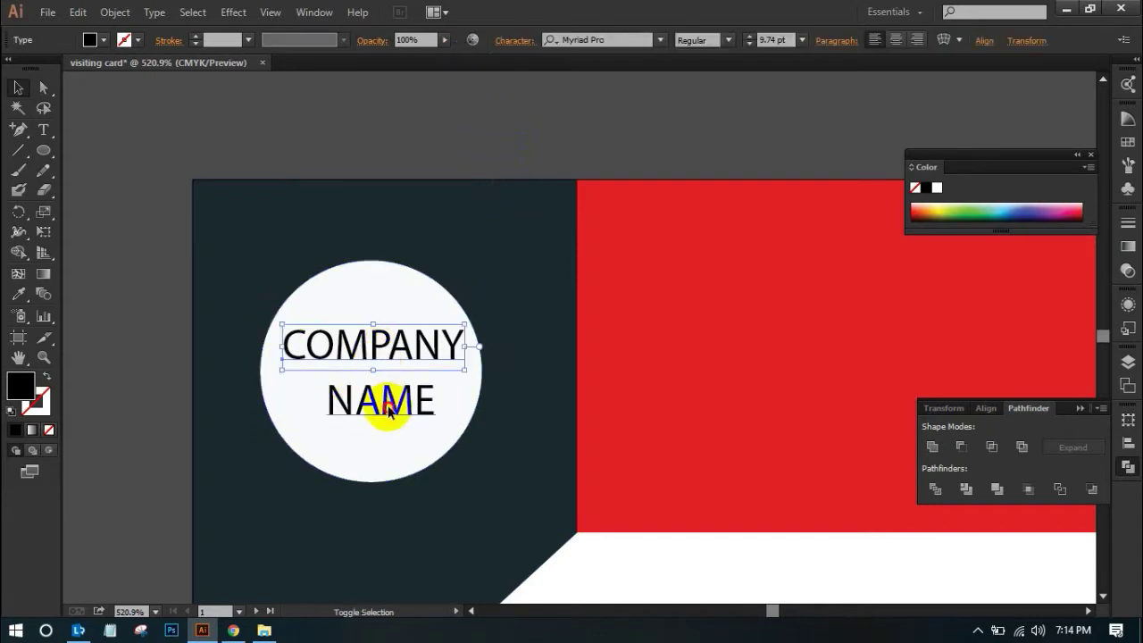
left_click(388, 406, "shift")
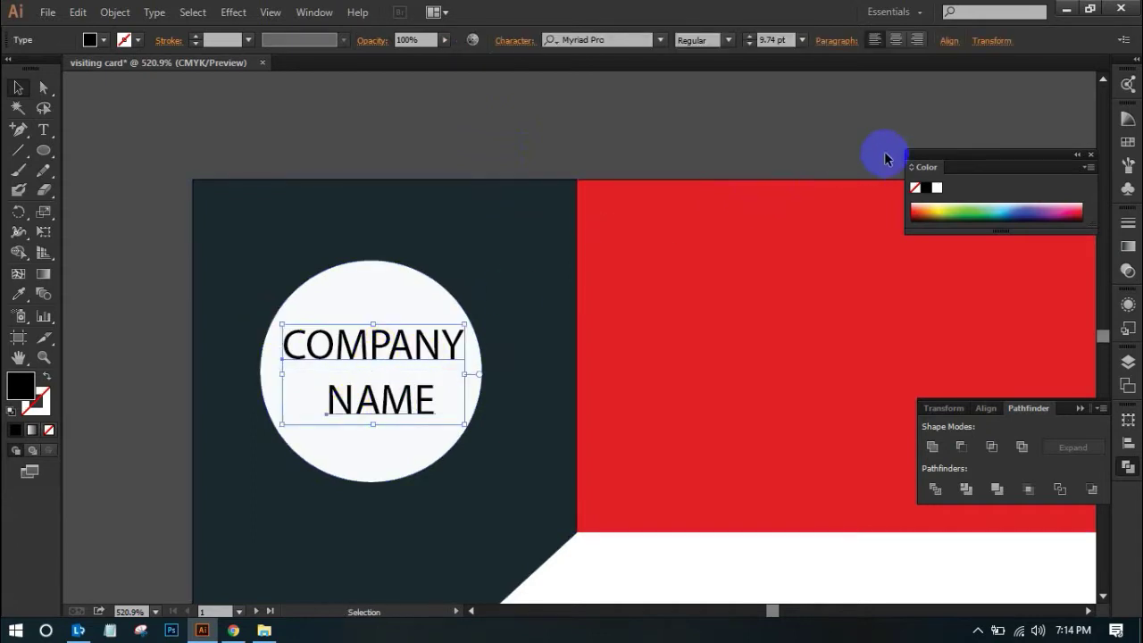
left_click(896, 47)
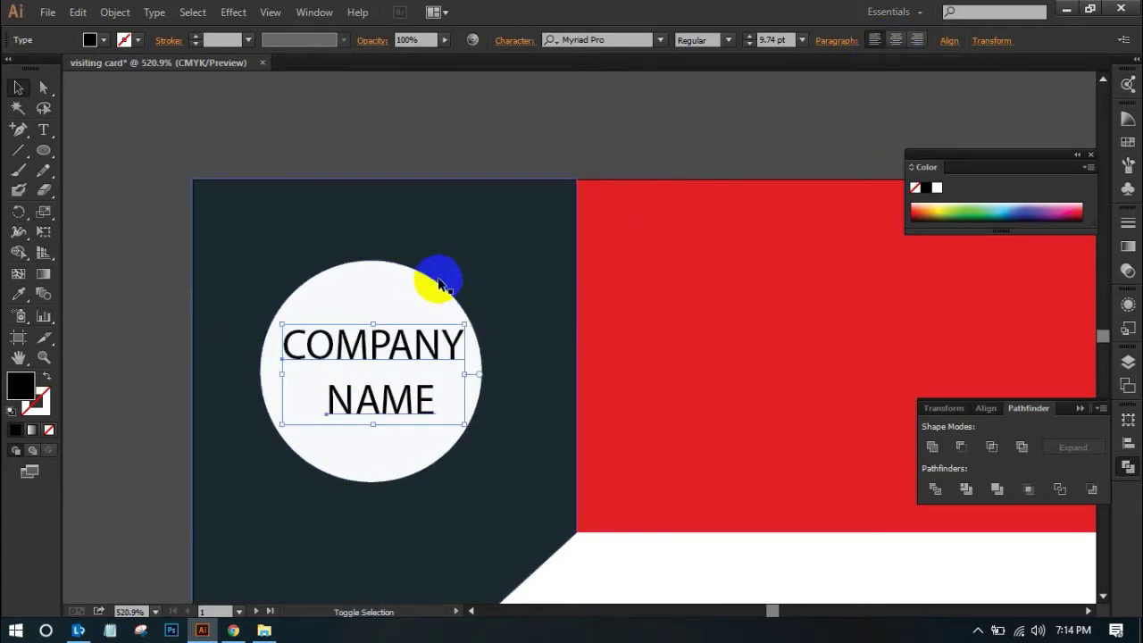
left_click(439, 285, "shift")
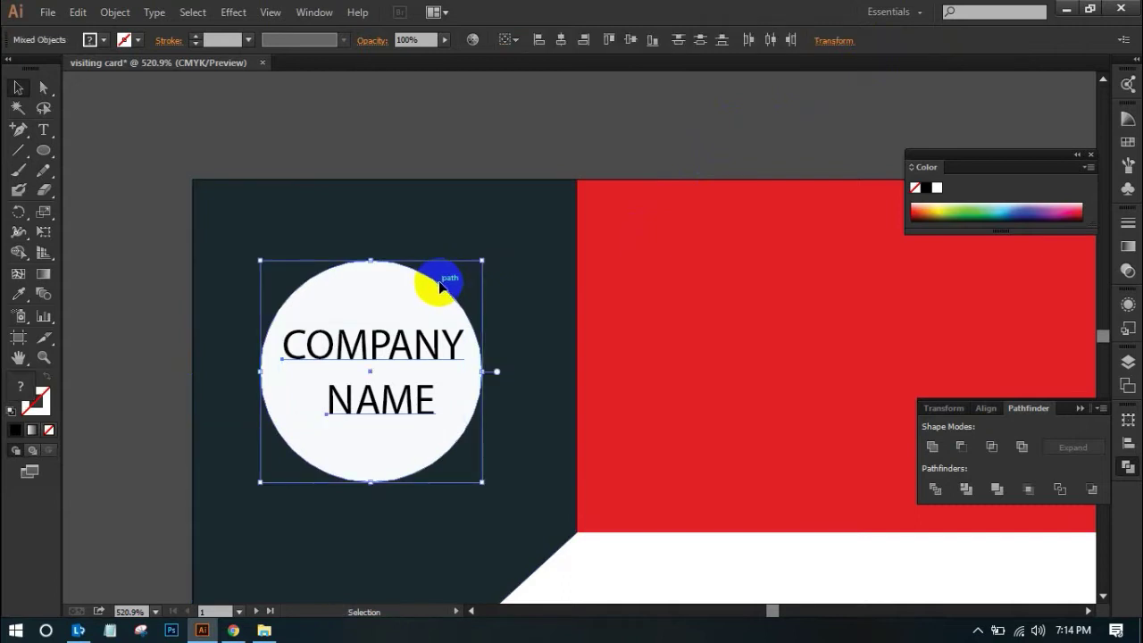
Lock the white circle in place
left_click(439, 125)
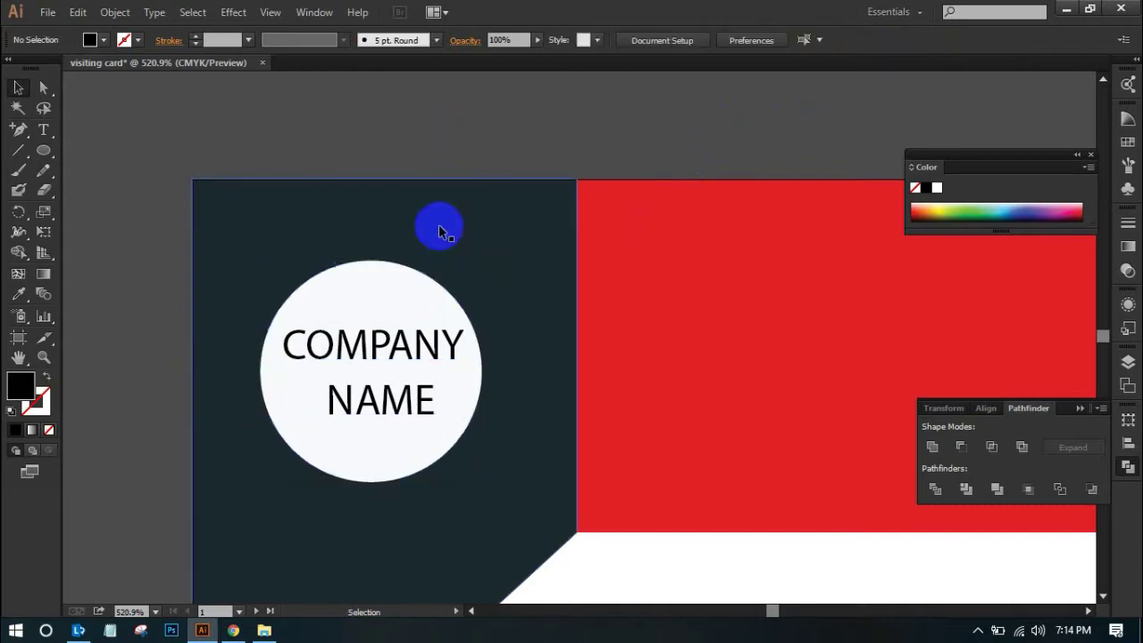
left_click(442, 291)
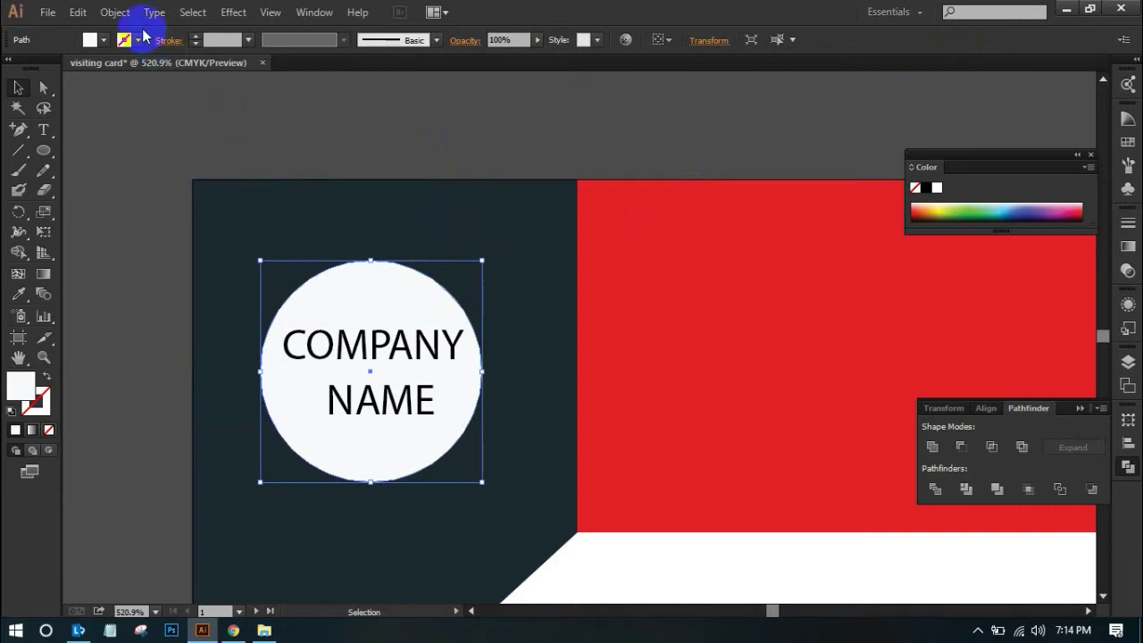
left_click(115, 16)
mouse_move(170, 112)
left_click(425, 112)
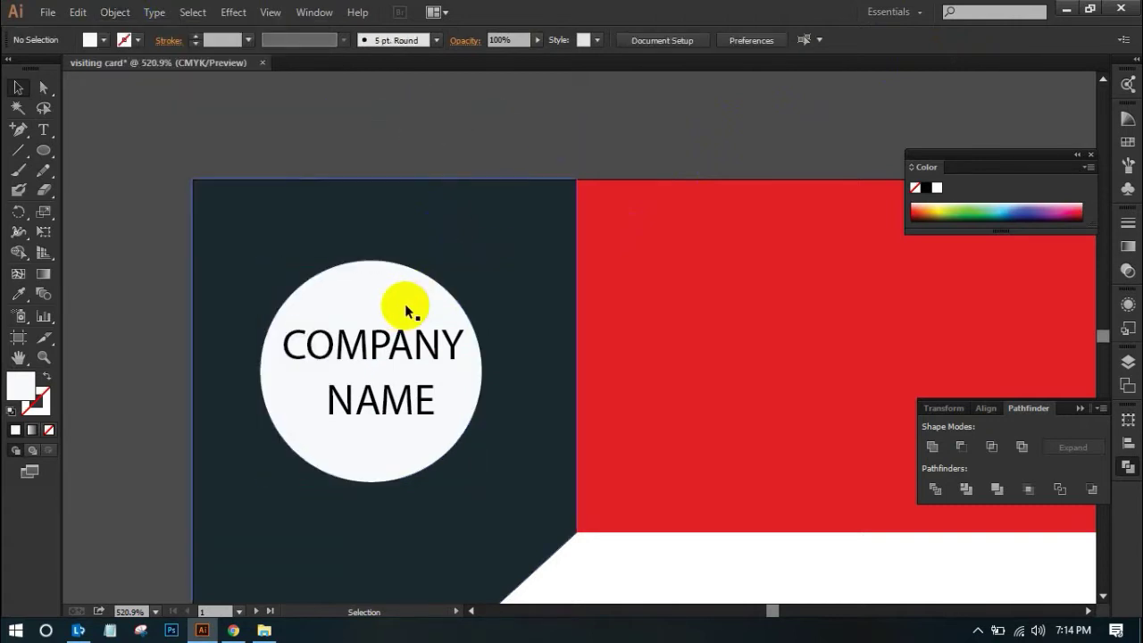
Horizontally centre NAME under COMPANY using the Align panel
left_click(325, 341)
left_click(384, 411, "shift")
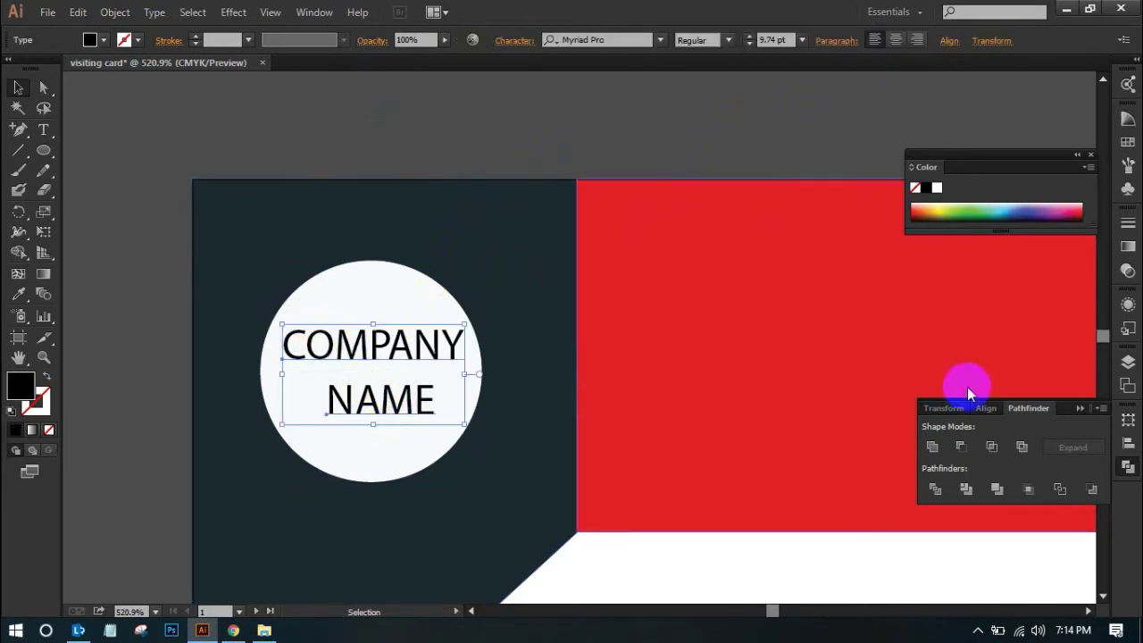
left_click(314, 13)
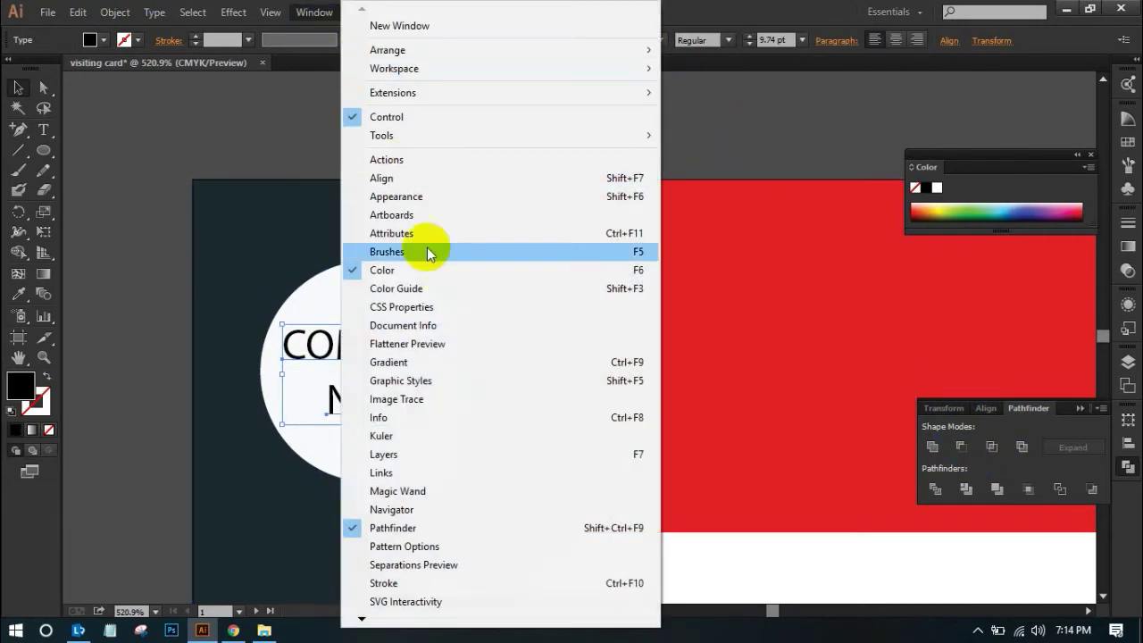
left_click(404, 181)
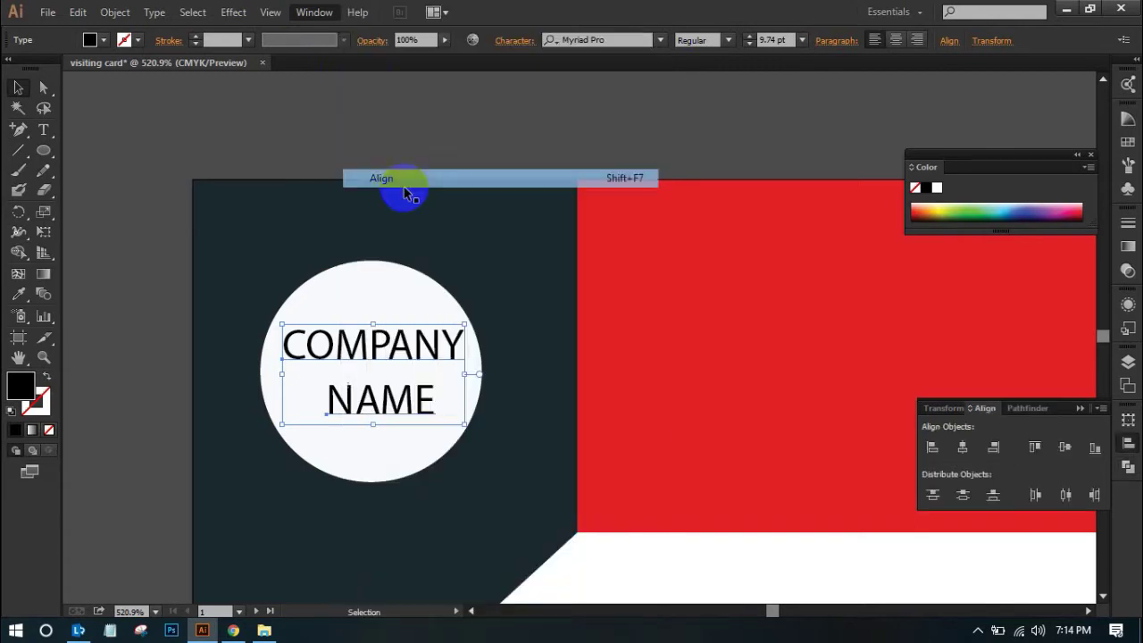
left_click(963, 448)
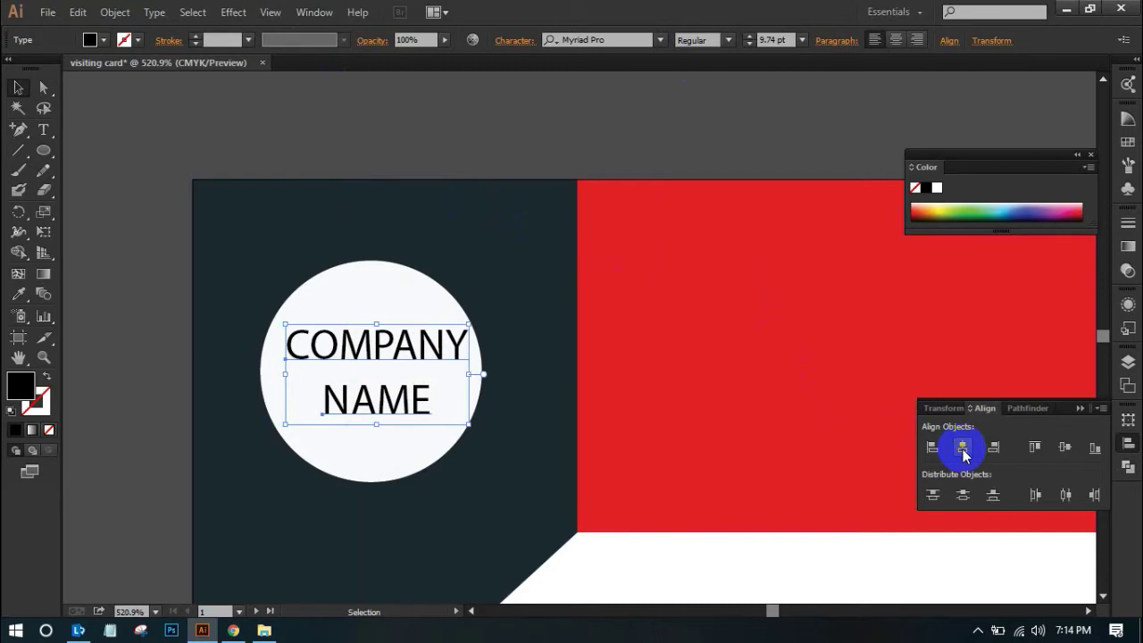
left_click(446, 121)
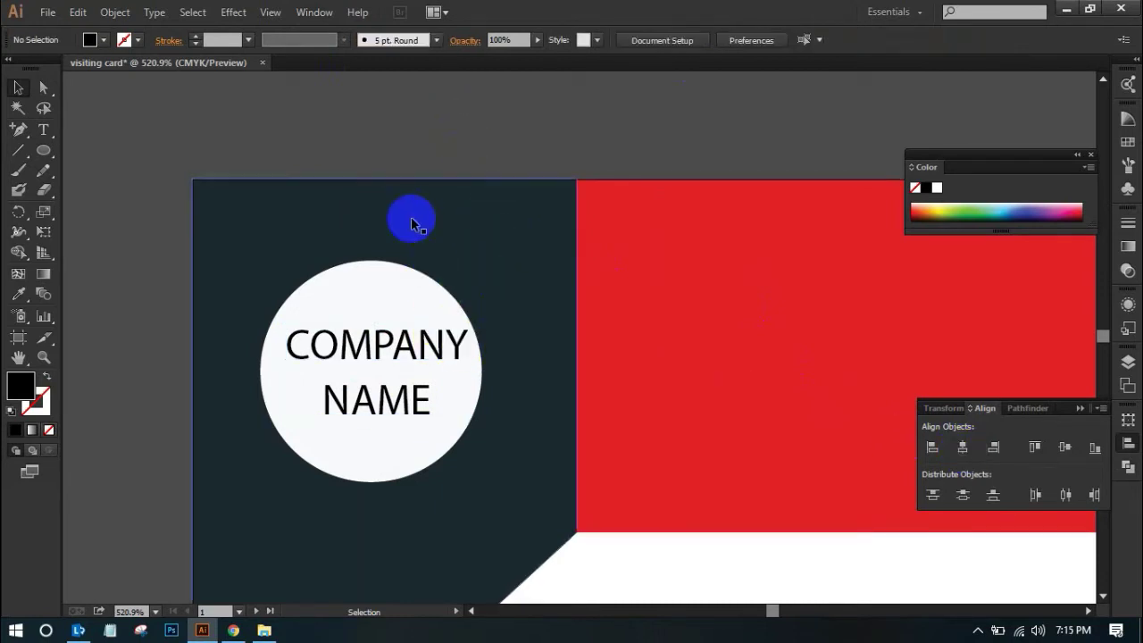
Unlock all artwork and centre the COMPANY NAME text horizontally on the white circle
left_click(114, 12)
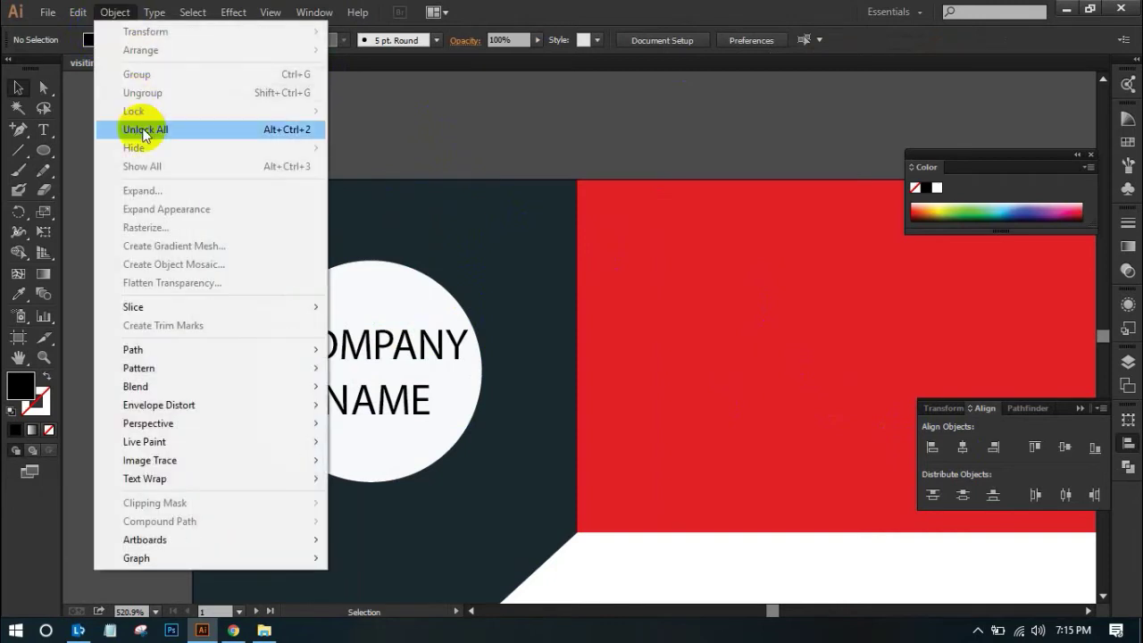
left_click(143, 130)
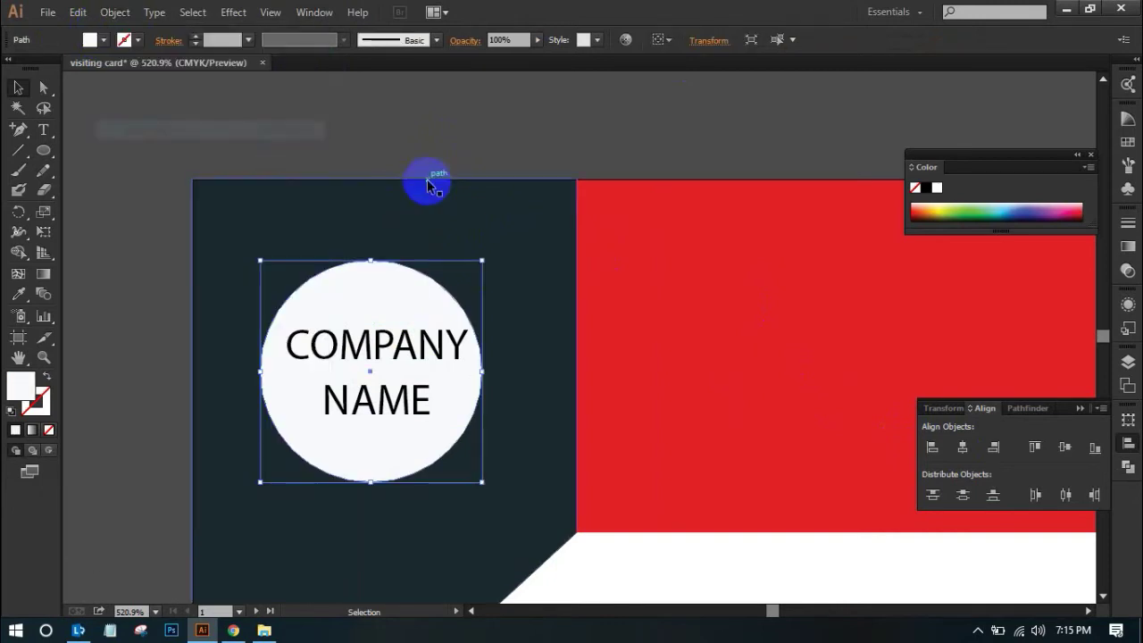
left_click(464, 123)
left_click(435, 278)
left_click(415, 351, "shift")
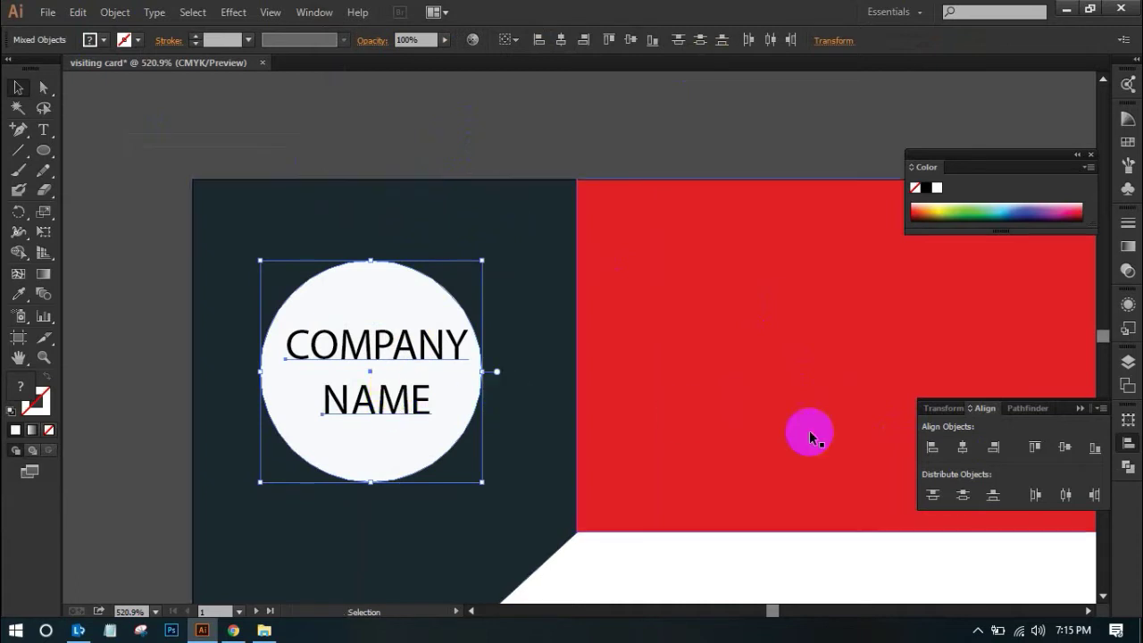
left_click(960, 453)
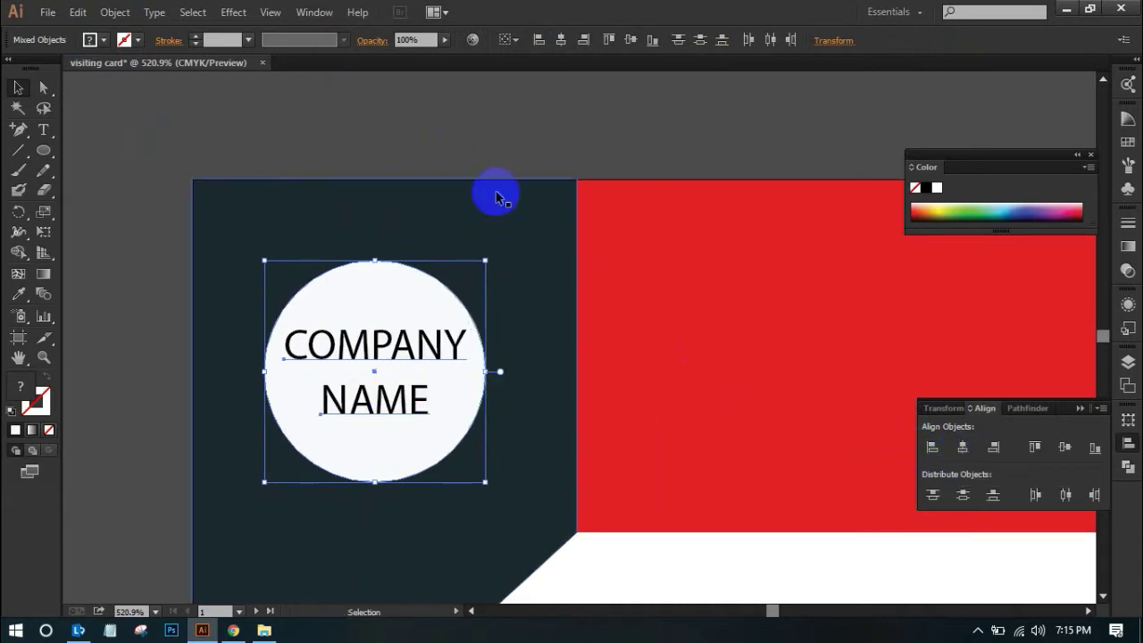
left_click(498, 148)
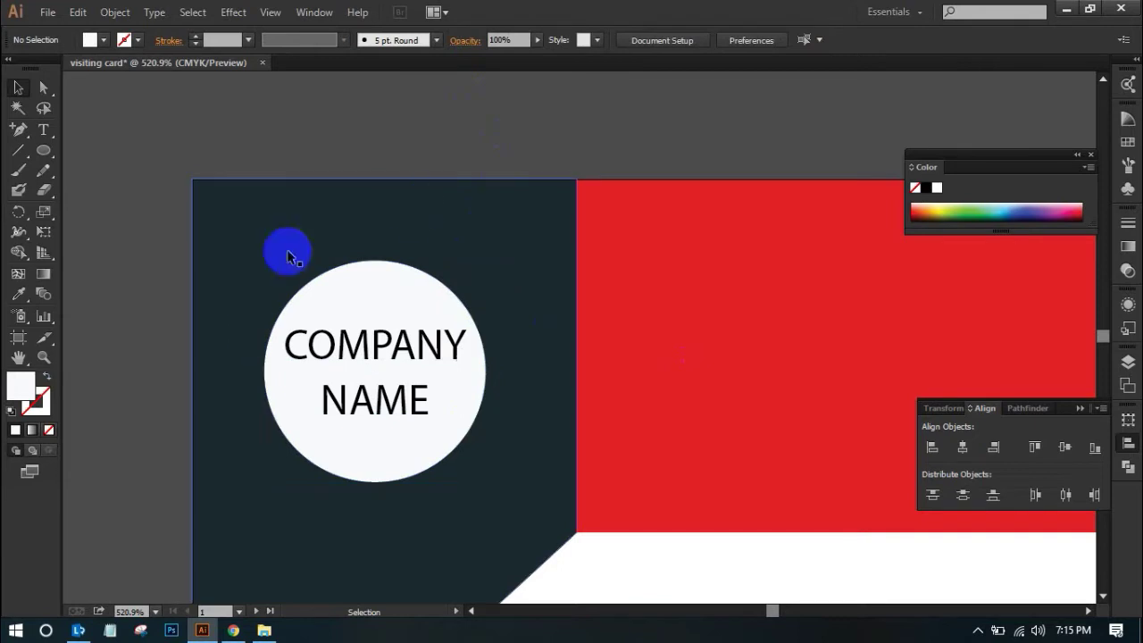
Zoom out to see the card and reference image, then back in on the card's left side
left_click(408, 177, "ctrl+alt")
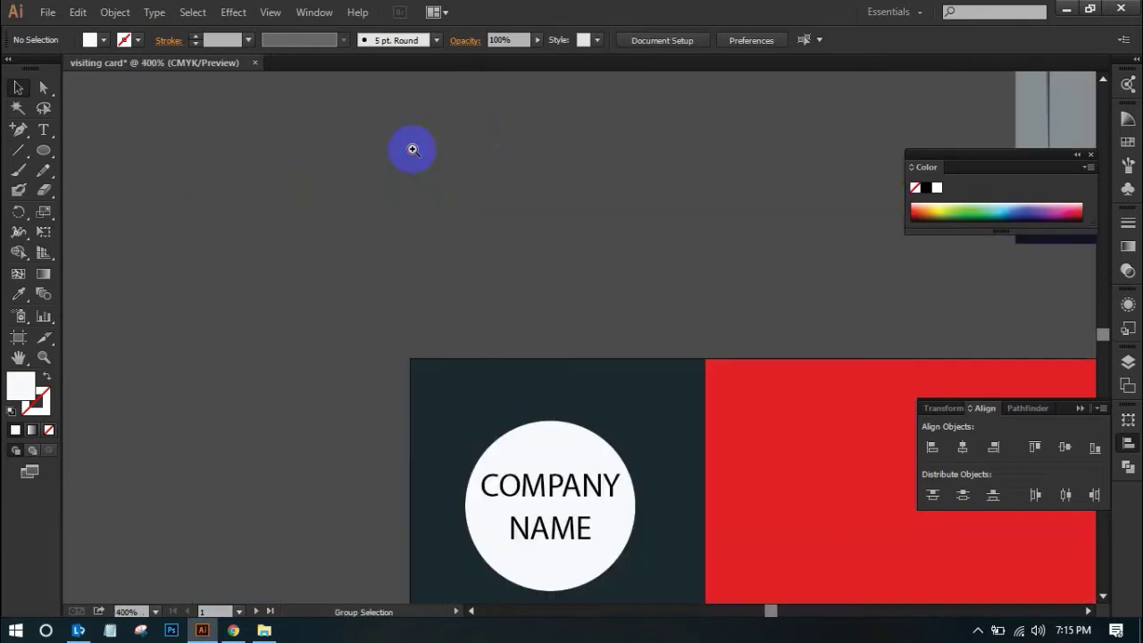
left_click_drag(525, 293, 253, 127)
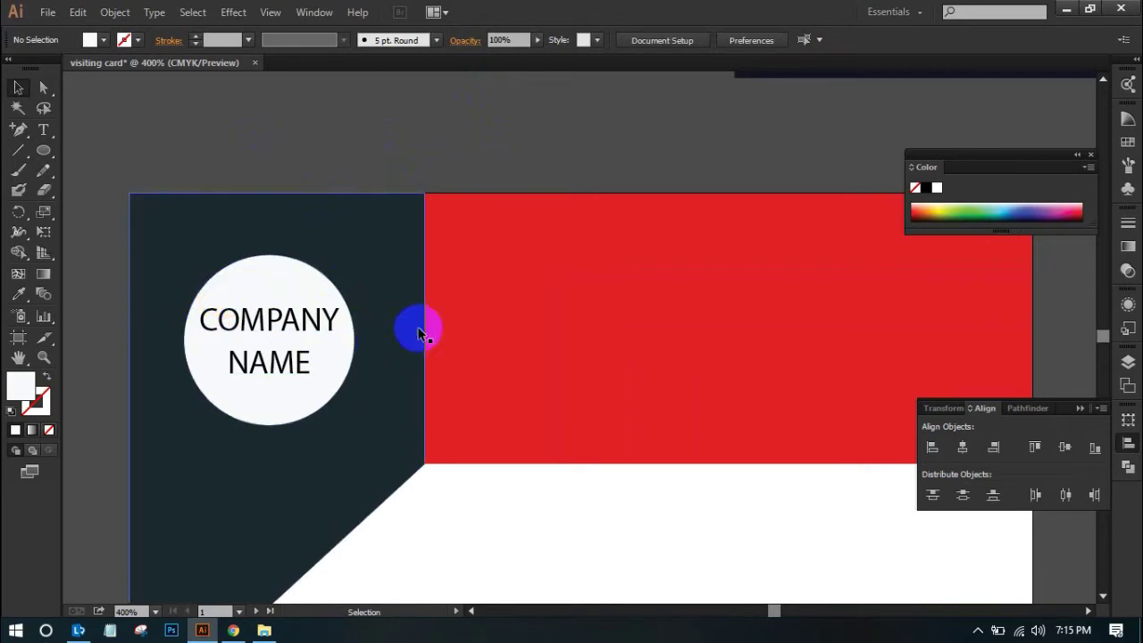
left_click(428, 155, "ctrl+alt")
left_click(429, 156, "ctrl+alt")
left_click_drag(610, 365, 311, 171)
left_click_drag(372, 250, 530, 426)
left_click_drag(476, 401, 473, 262)
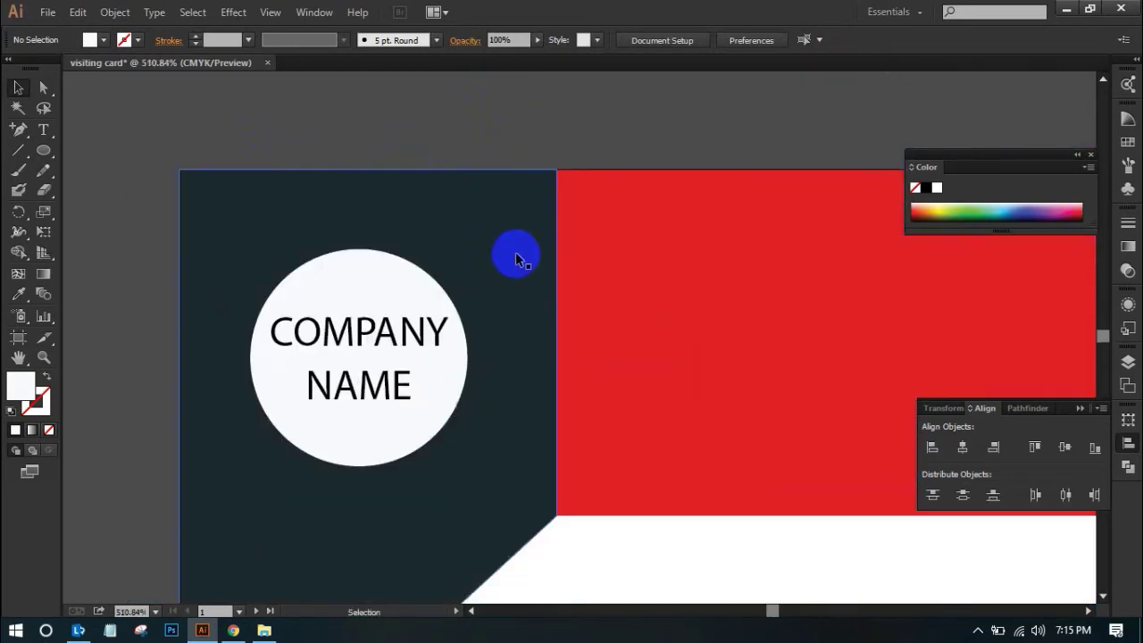
left_click(514, 257)
left_click(492, 141)
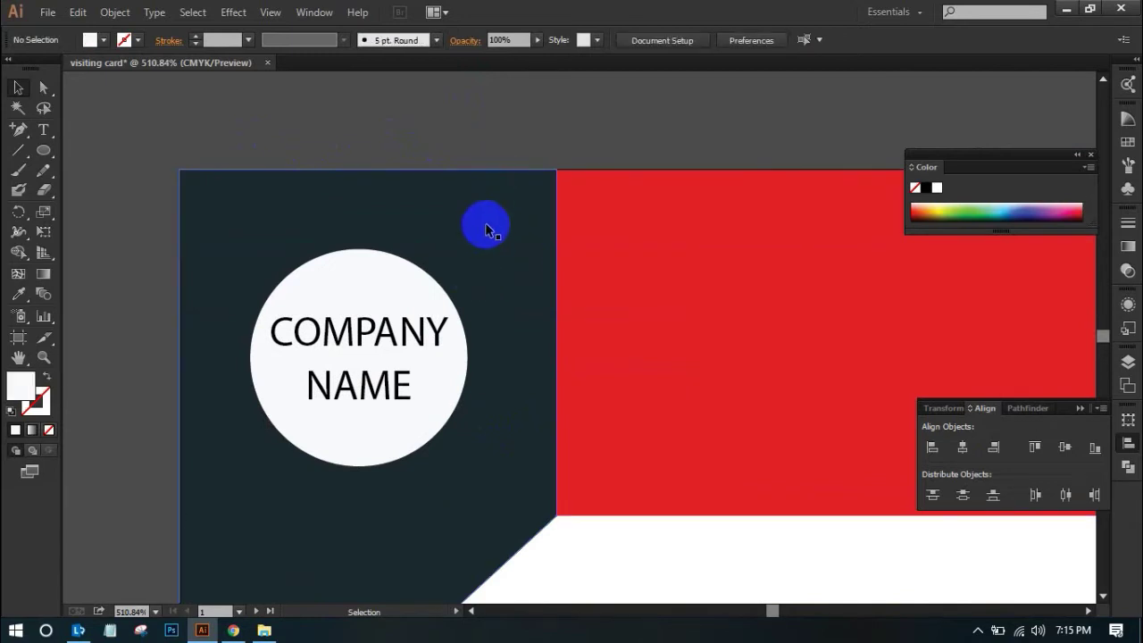
Group the white circle with the COMPANY and NAME text
left_click(434, 280)
left_click(418, 330, "shift")
left_click(380, 389, "shift")
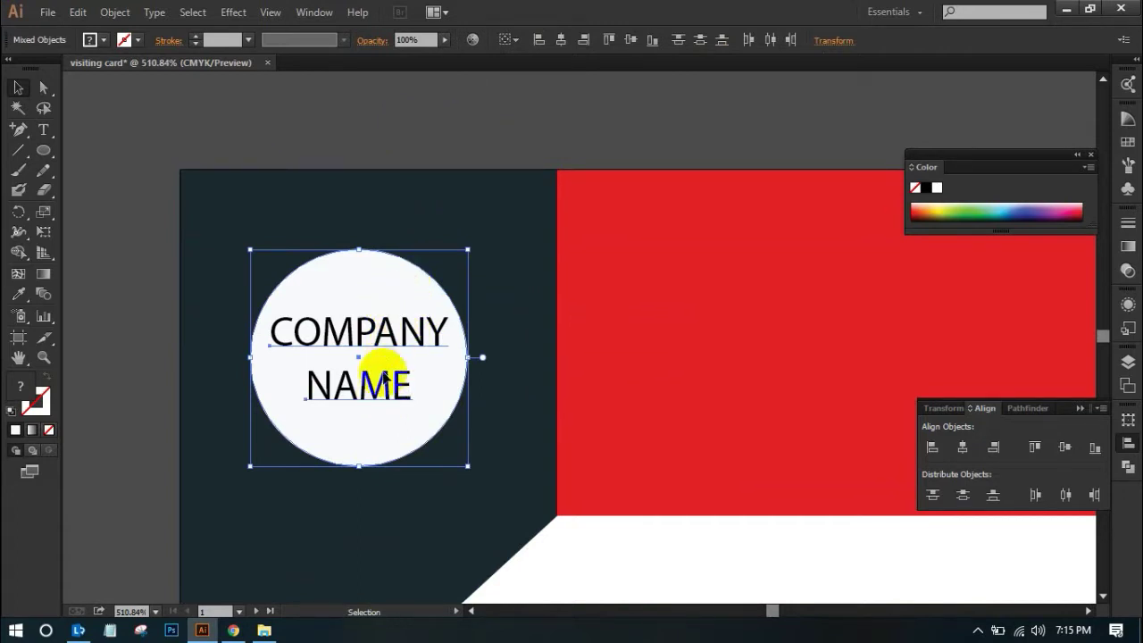
right_click(407, 332)
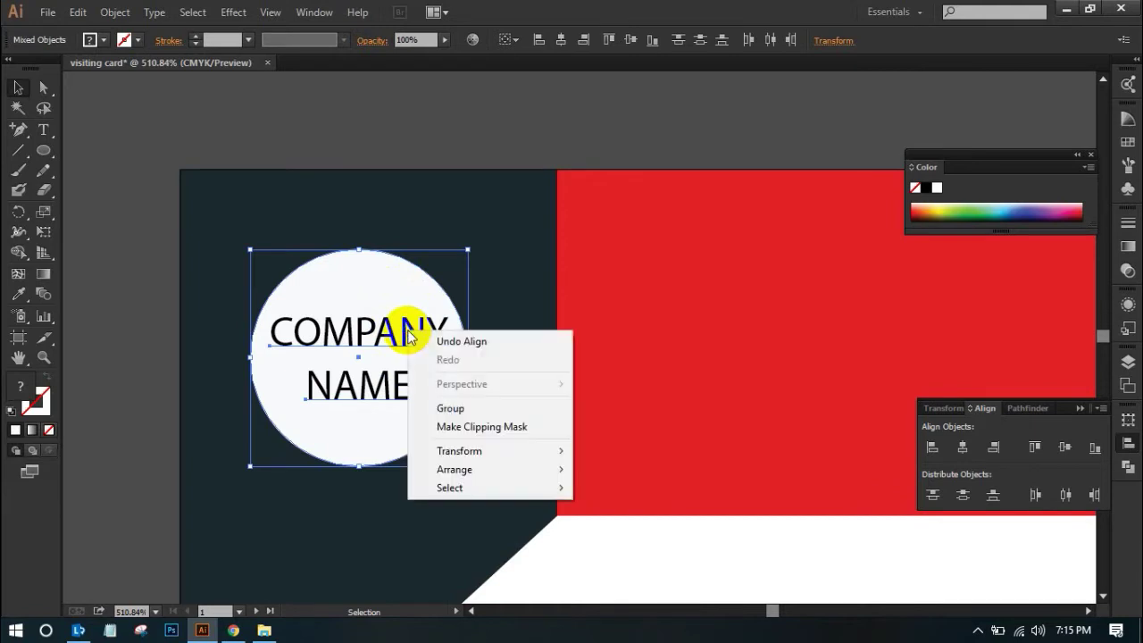
left_click(447, 404)
Try centring the circle group on the dark panel, then undo it
left_click(508, 199, "shift")
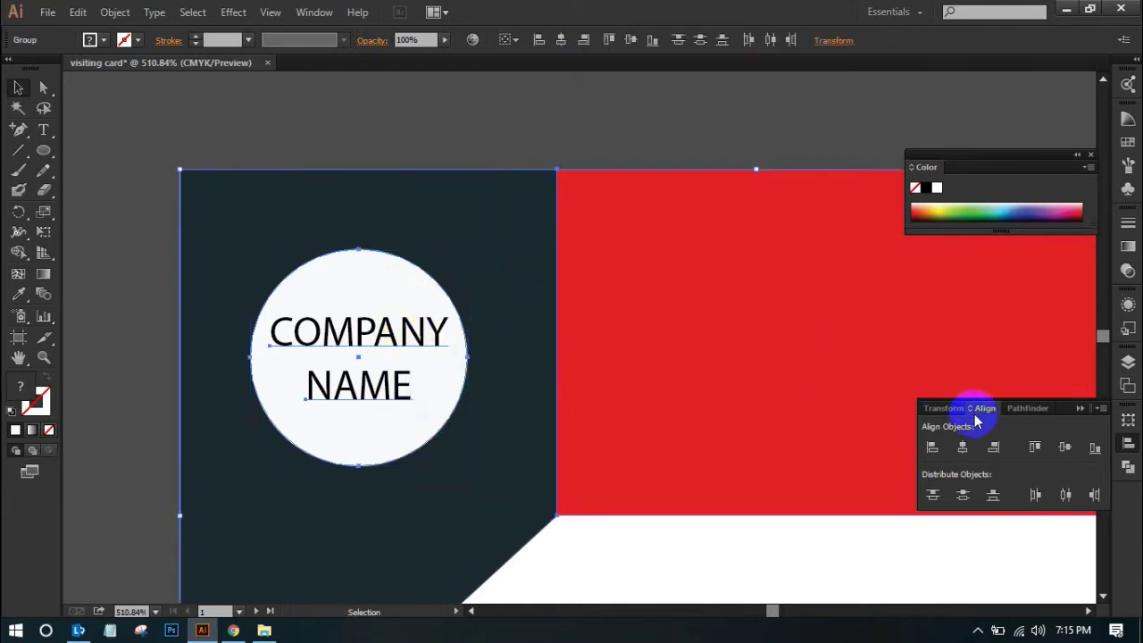
left_click(961, 448)
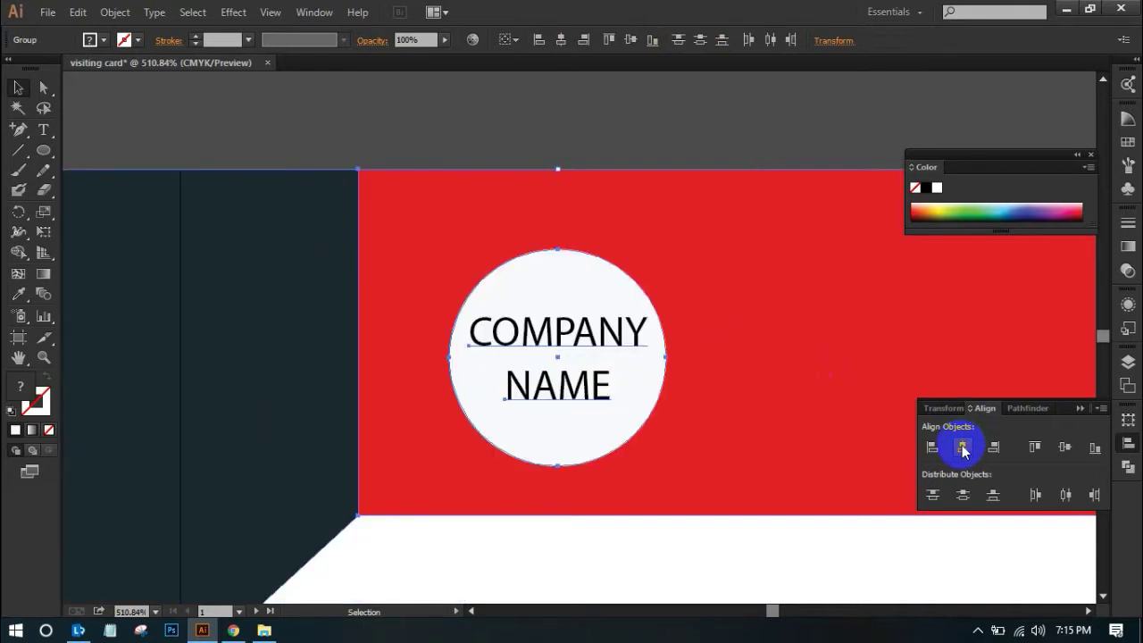
key("ctrl+z")
key("ctrl+minus")
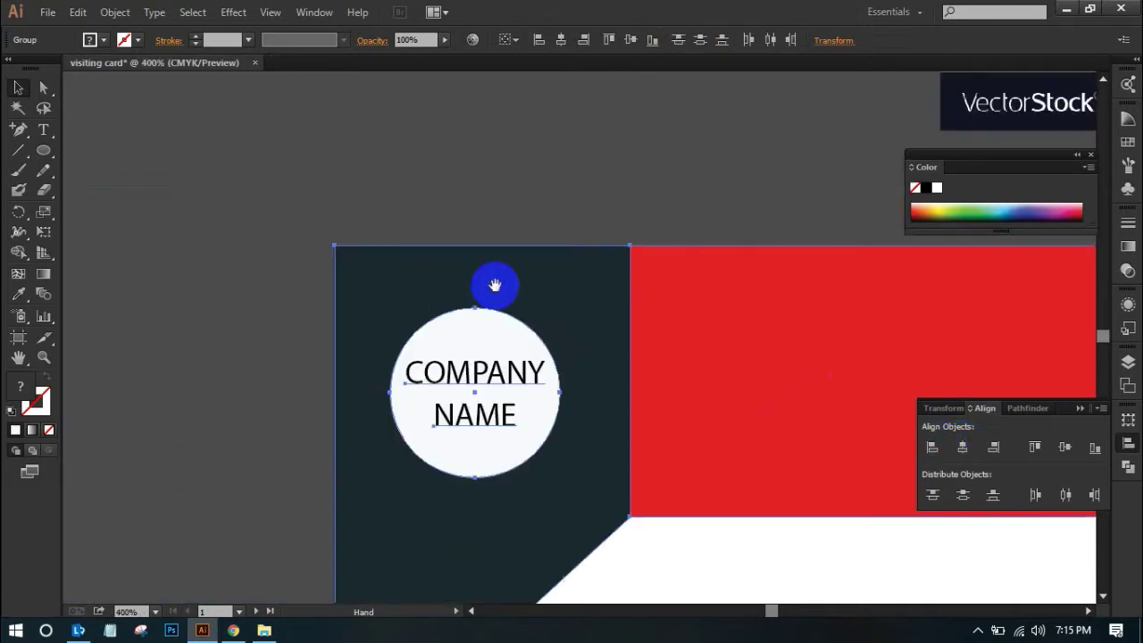
Ungroup the card background shapes
left_click(535, 102)
left_click(540, 219)
right_click(688, 215)
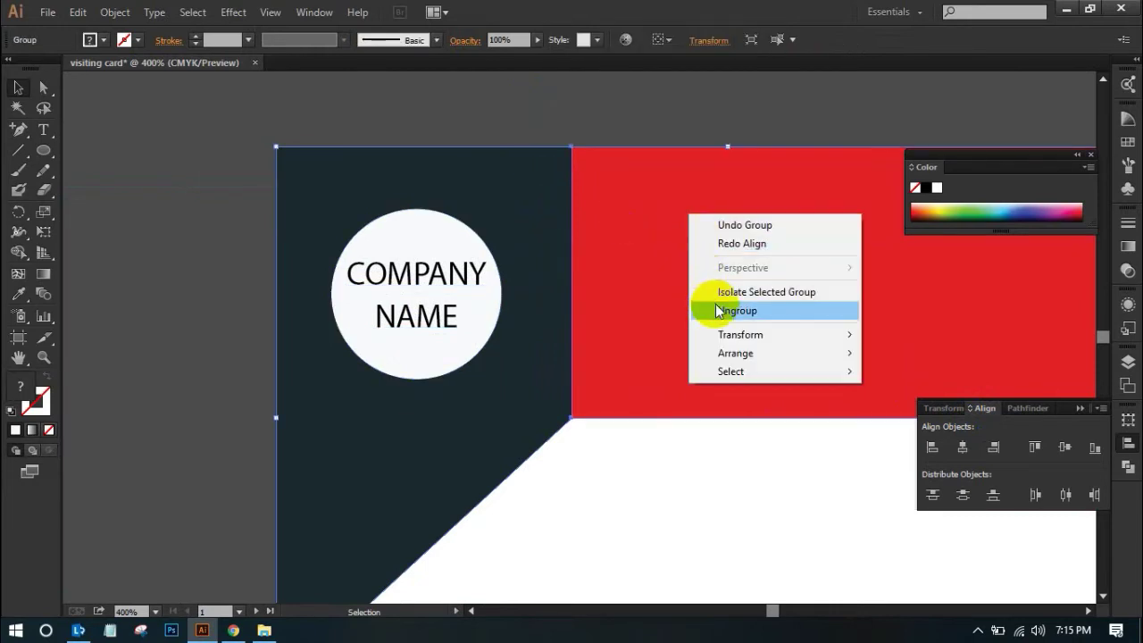
left_click(718, 309)
left_click(663, 143)
Centre the circle group horizontally on the navy panel
left_click(520, 217)
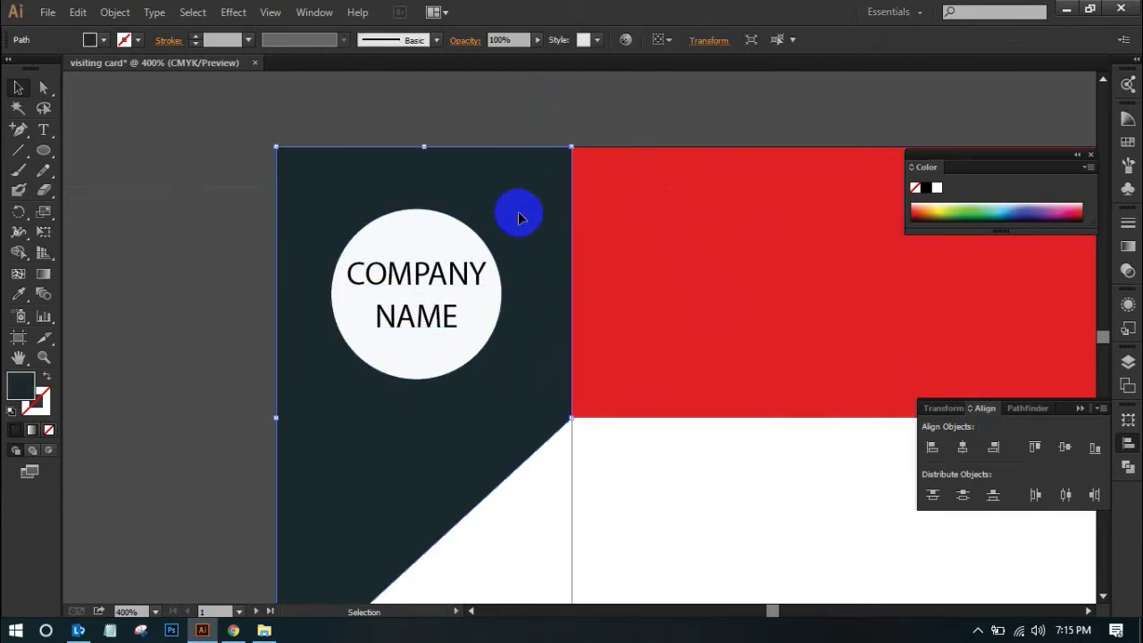
left_click(486, 250, "shift")
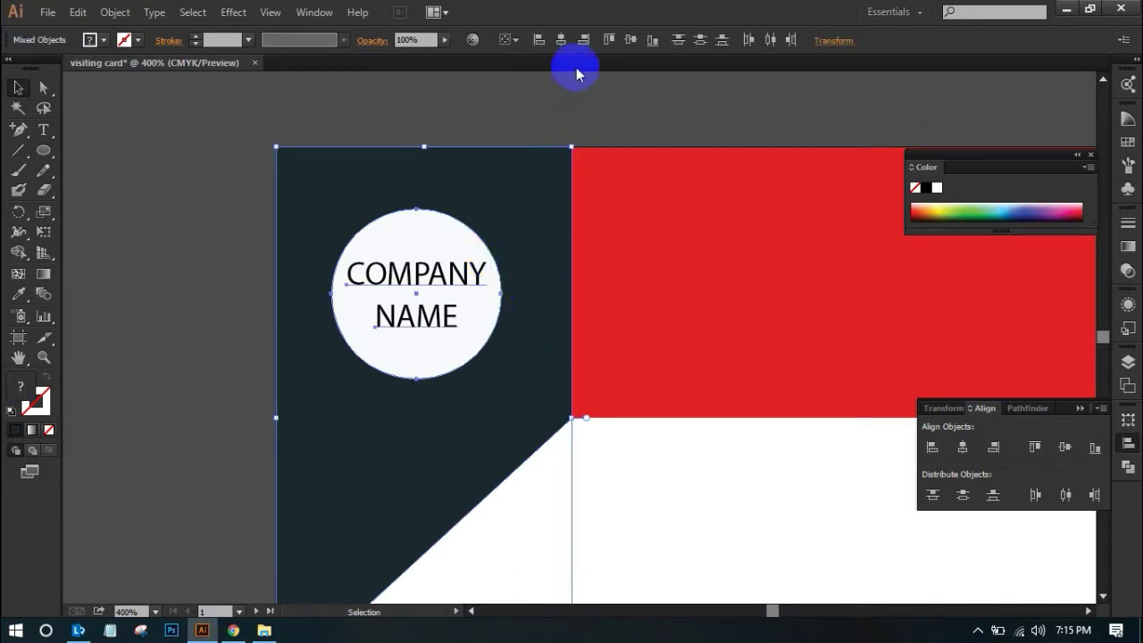
left_click(560, 42)
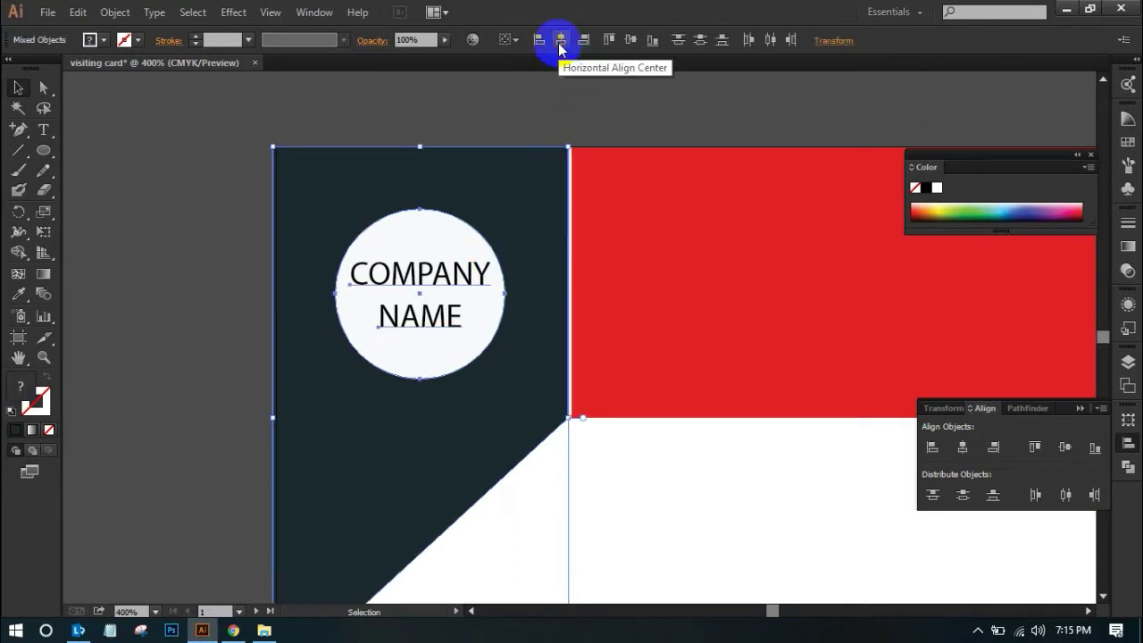
left_click(548, 106)
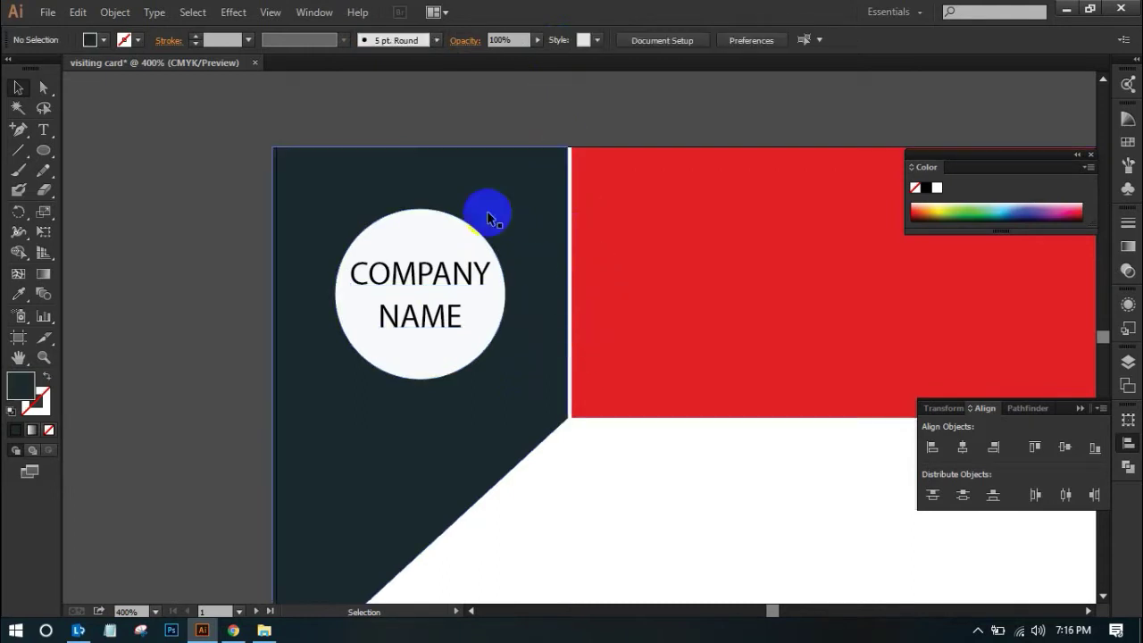
Nudge the navy panel and circle slightly right and zoom out to view the card
left_click_drag(254, 107, 515, 401)
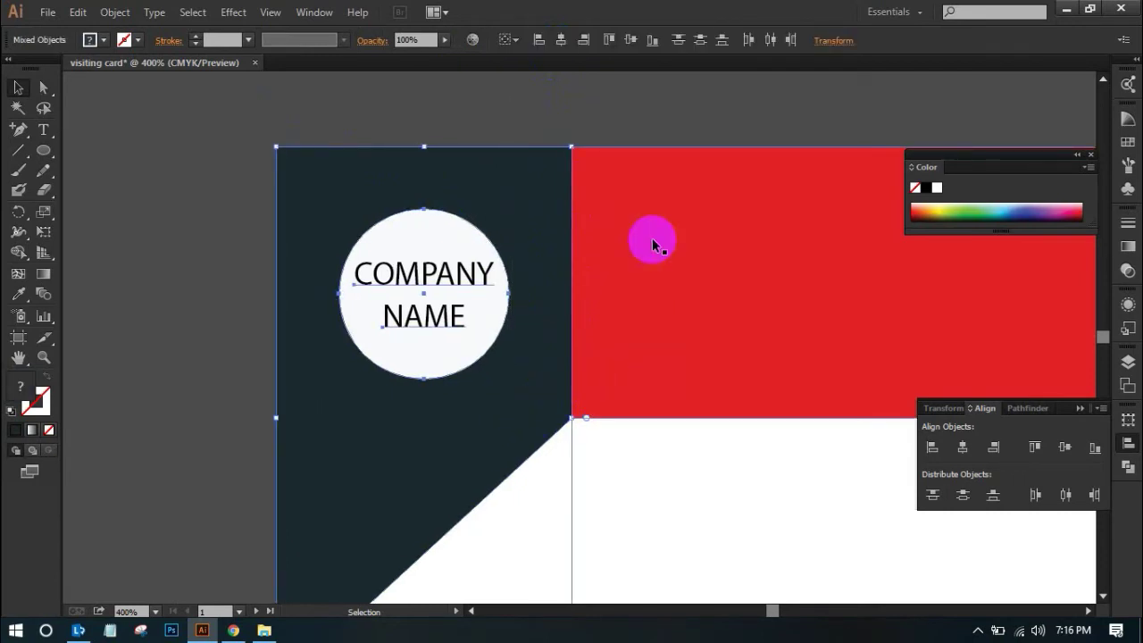
left_click(643, 114)
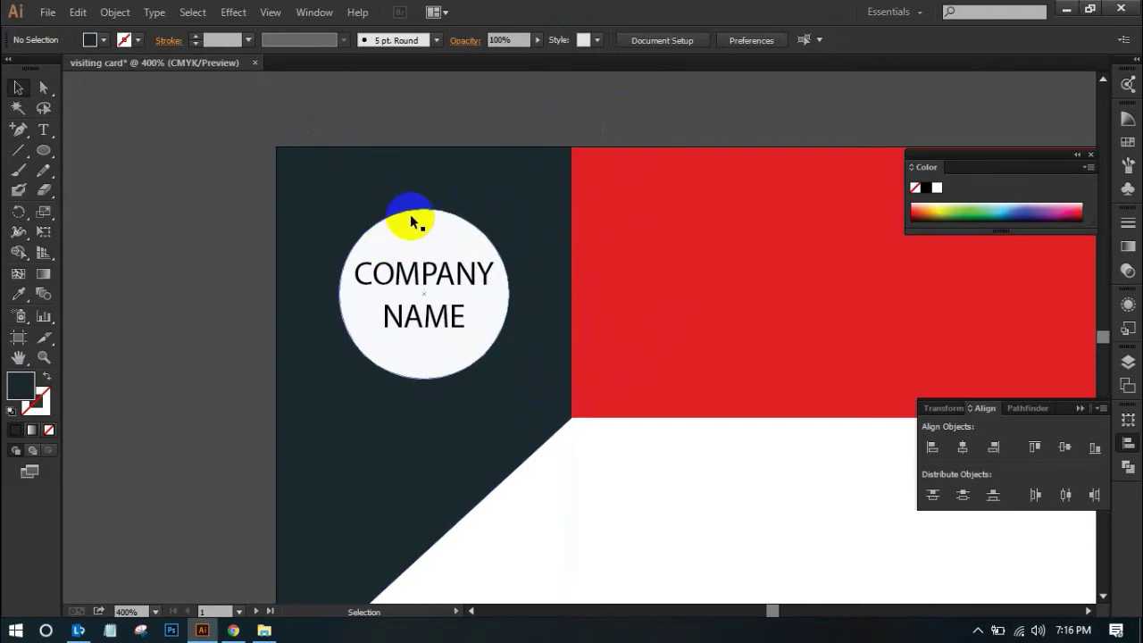
left_click_drag(543, 125, 357, 93)
left_click(537, 113, "alt")
left_click_drag(604, 207, 586, 125)
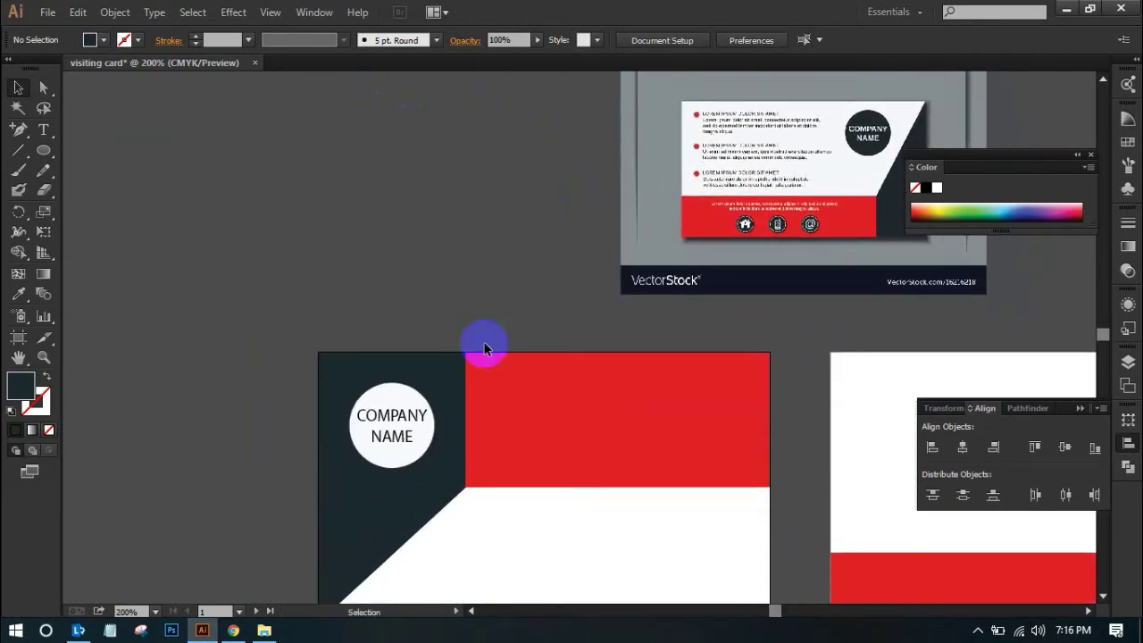
Ungroup the white circle from its COMPANY NAME text
double_click(393, 411)
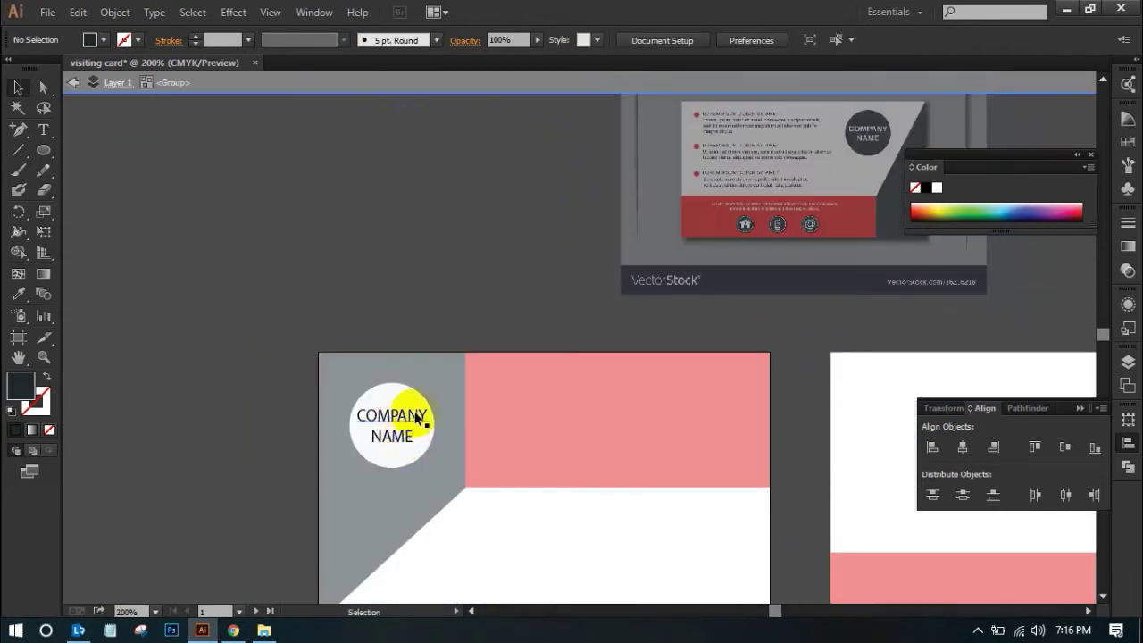
left_click(75, 82)
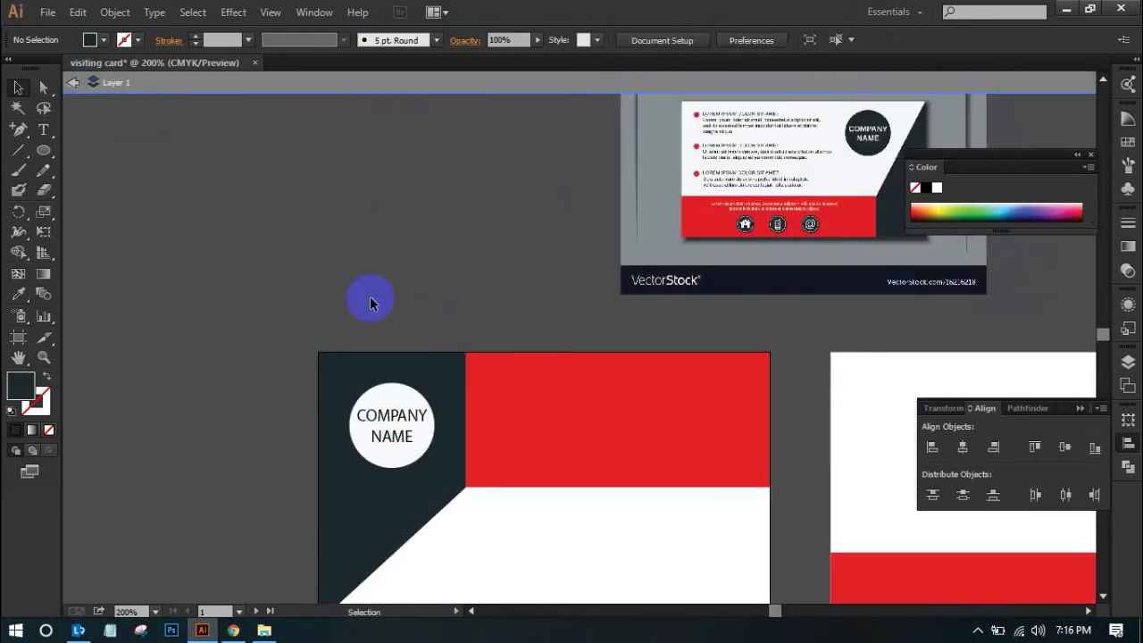
left_click(393, 421)
right_click(403, 423)
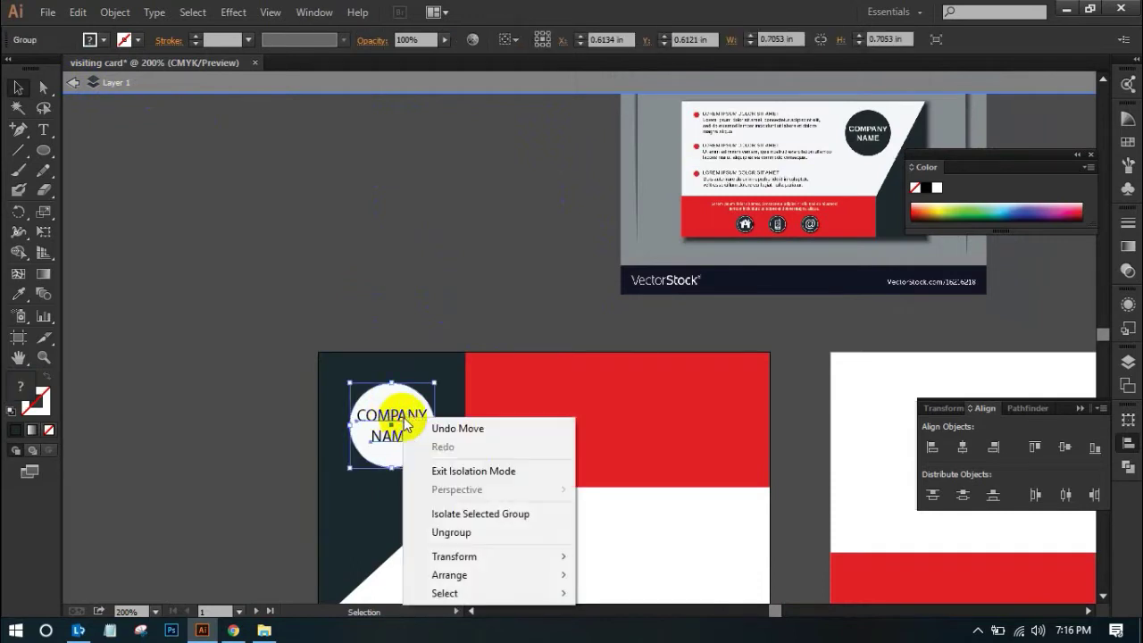
left_click(474, 533)
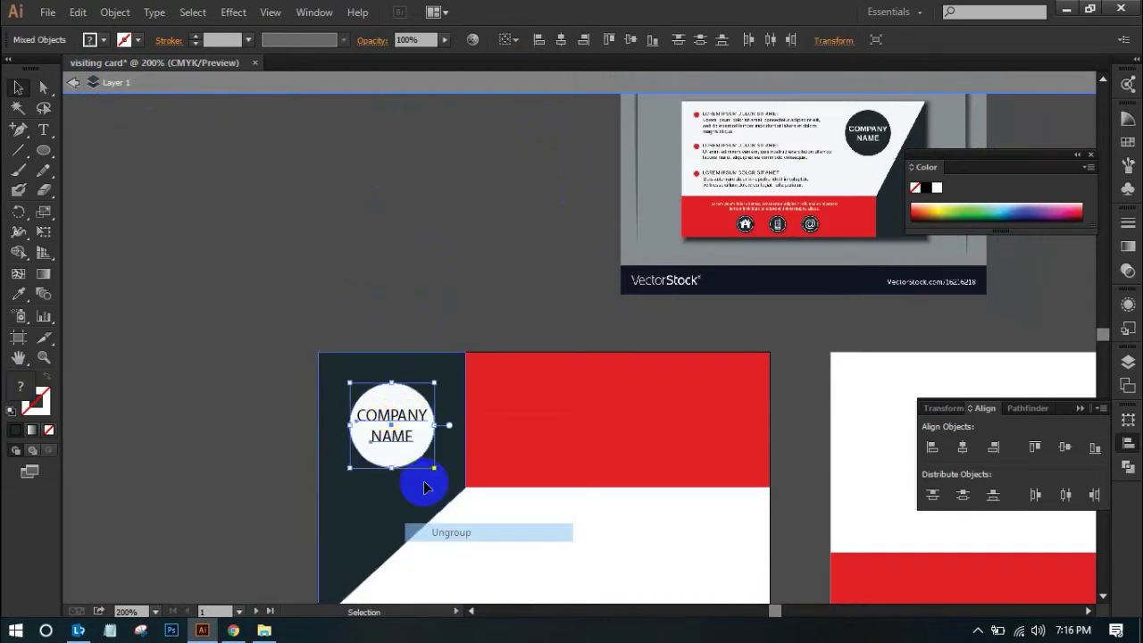
Set the NAME line in Roboto Bold by searching 'Rob' in the font list
double_click(398, 413)
double_click(393, 436)
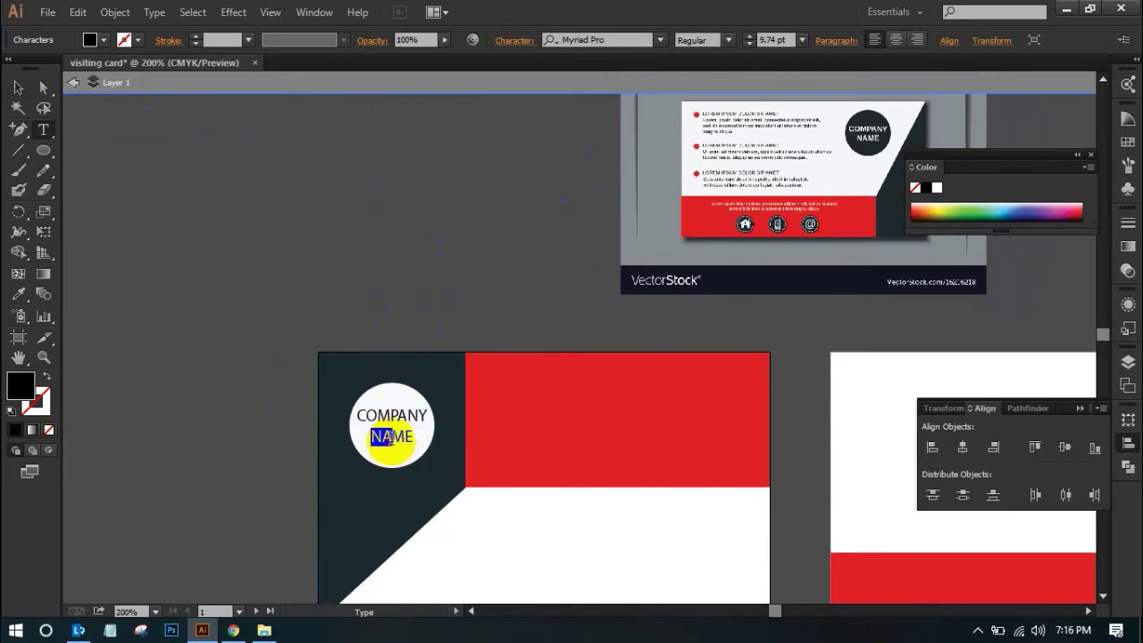
left_click(408, 438)
left_click_drag(410, 438, 368, 437)
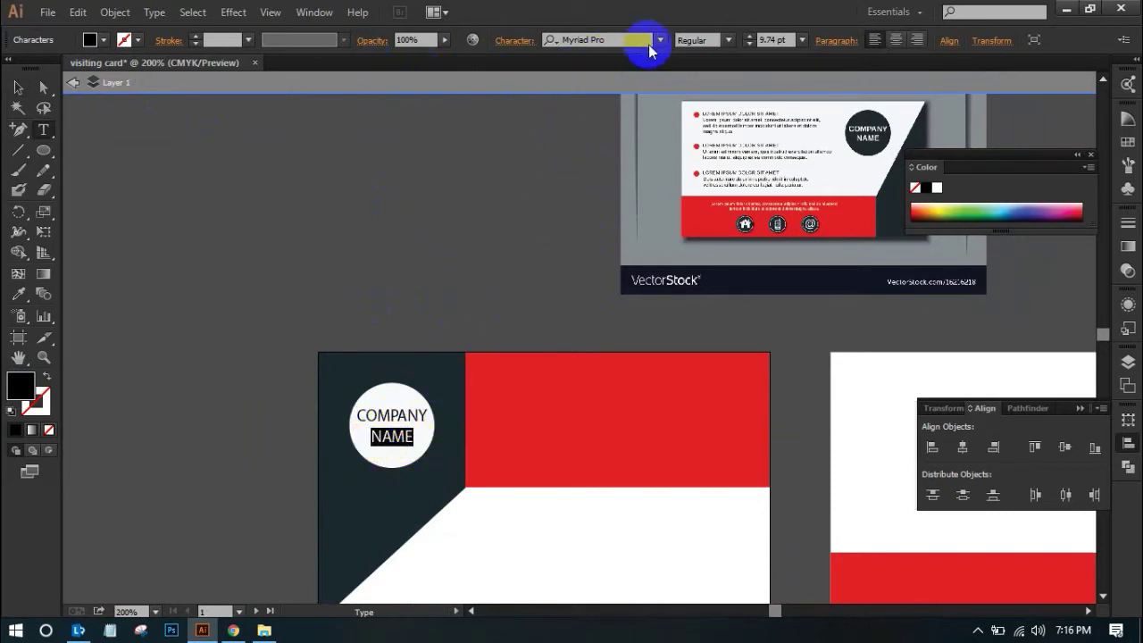
left_click(661, 40)
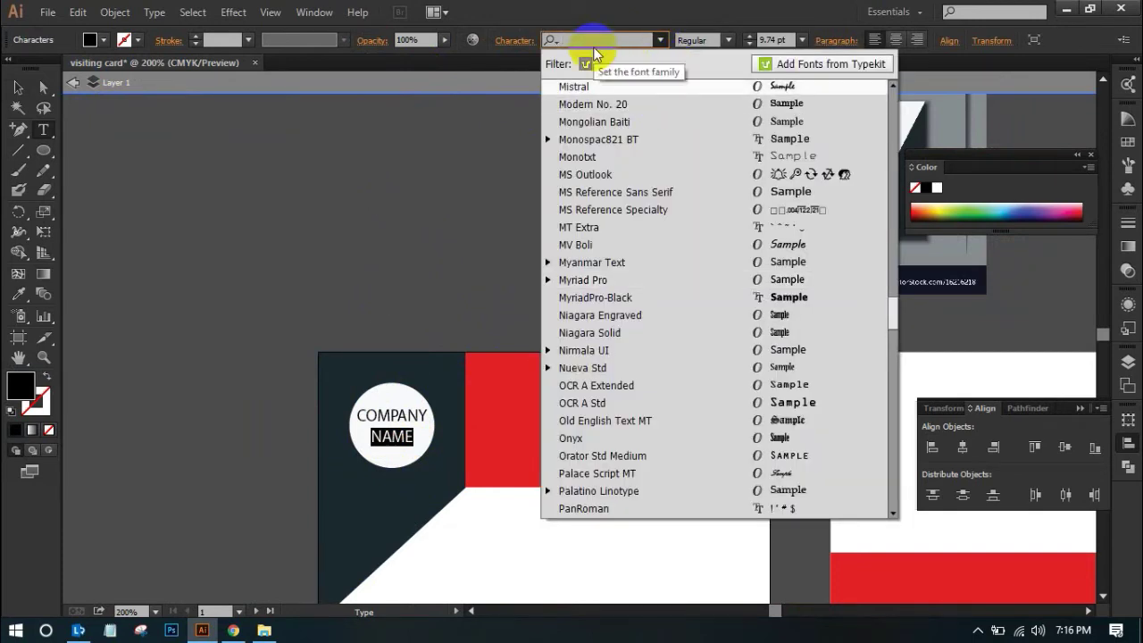
type("R")
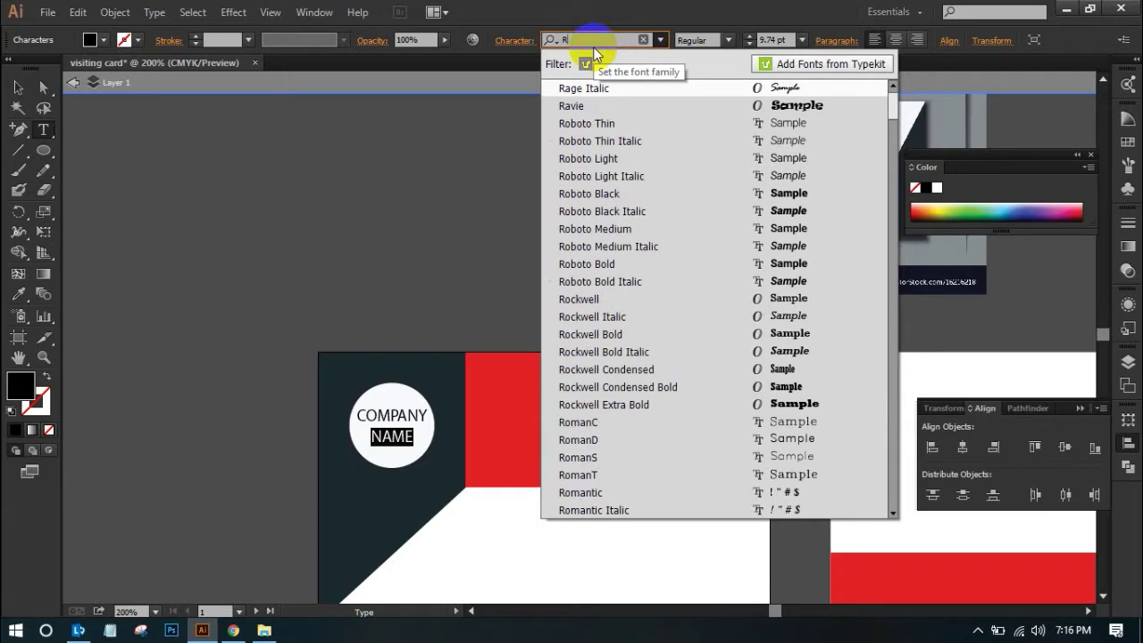
type("ob")
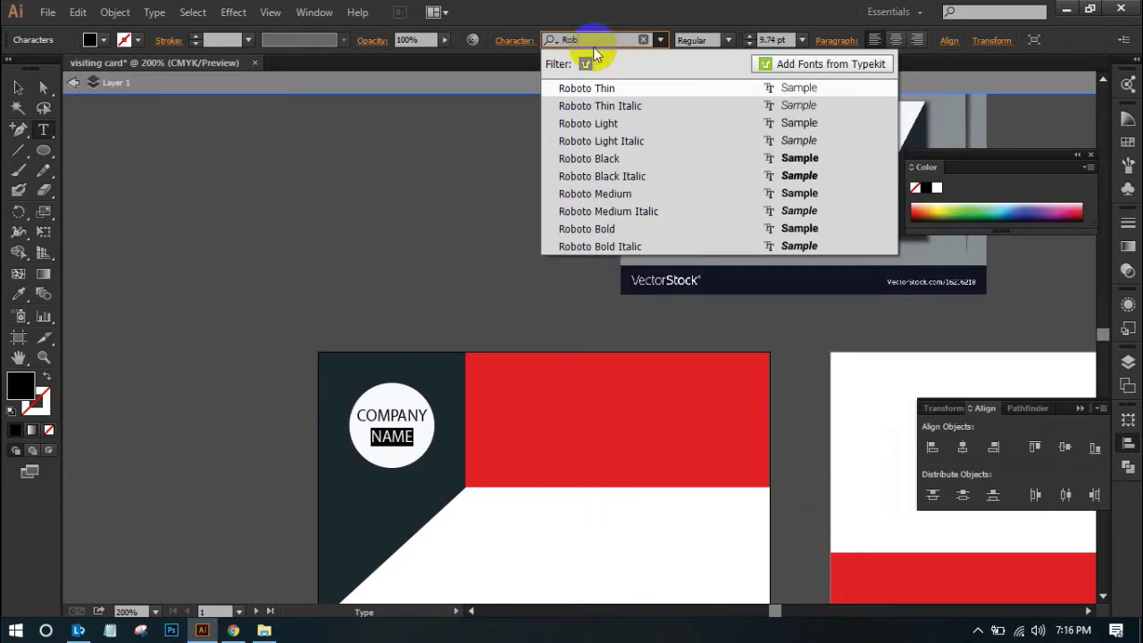
left_click(622, 227)
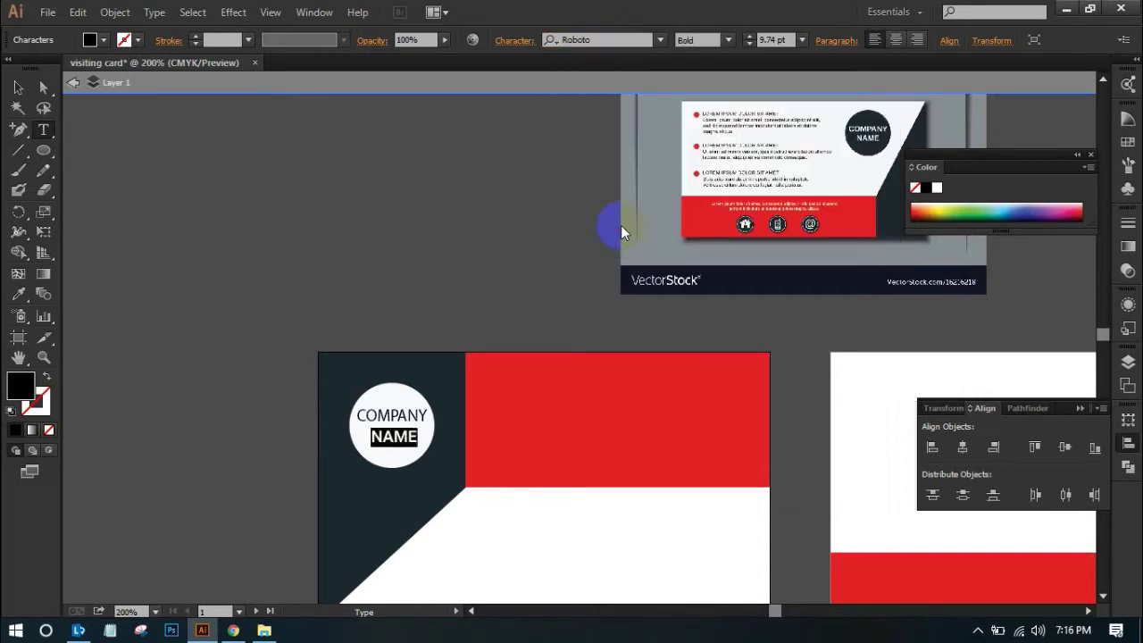
Set the COMPANY line in Roboto Bold as well
left_click(641, 41)
type("ro")
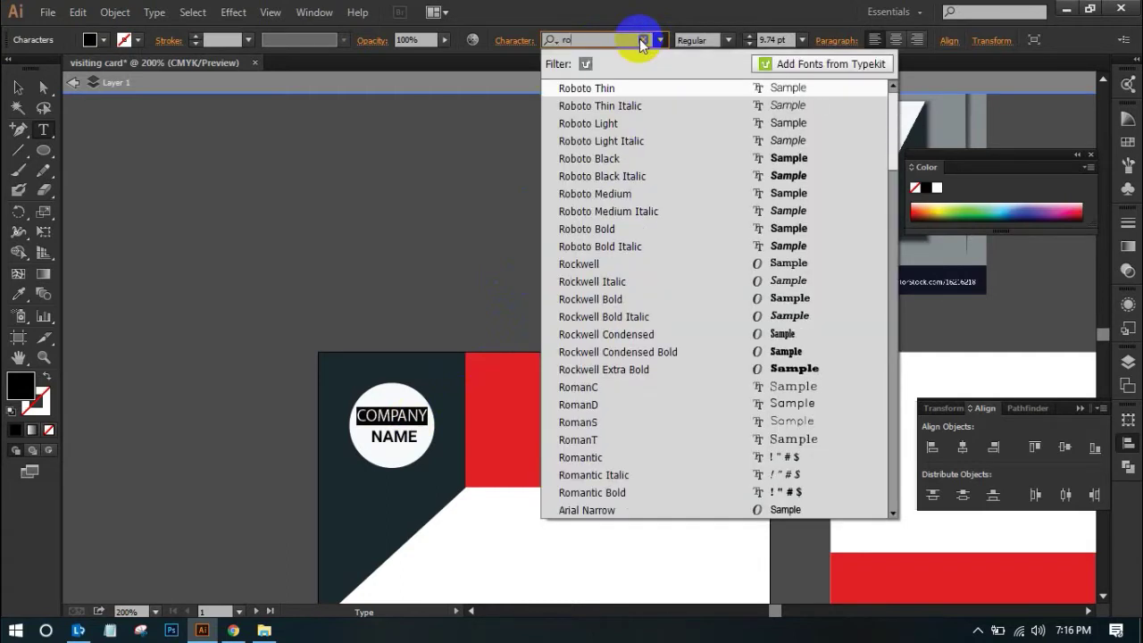
left_click(643, 227)
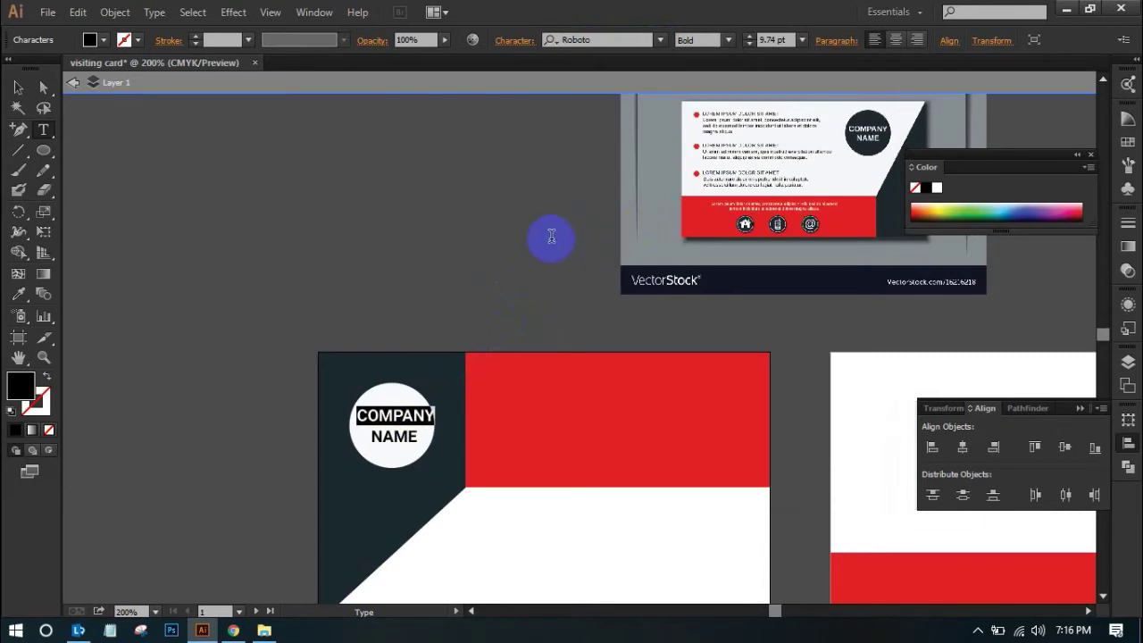
left_click(76, 87)
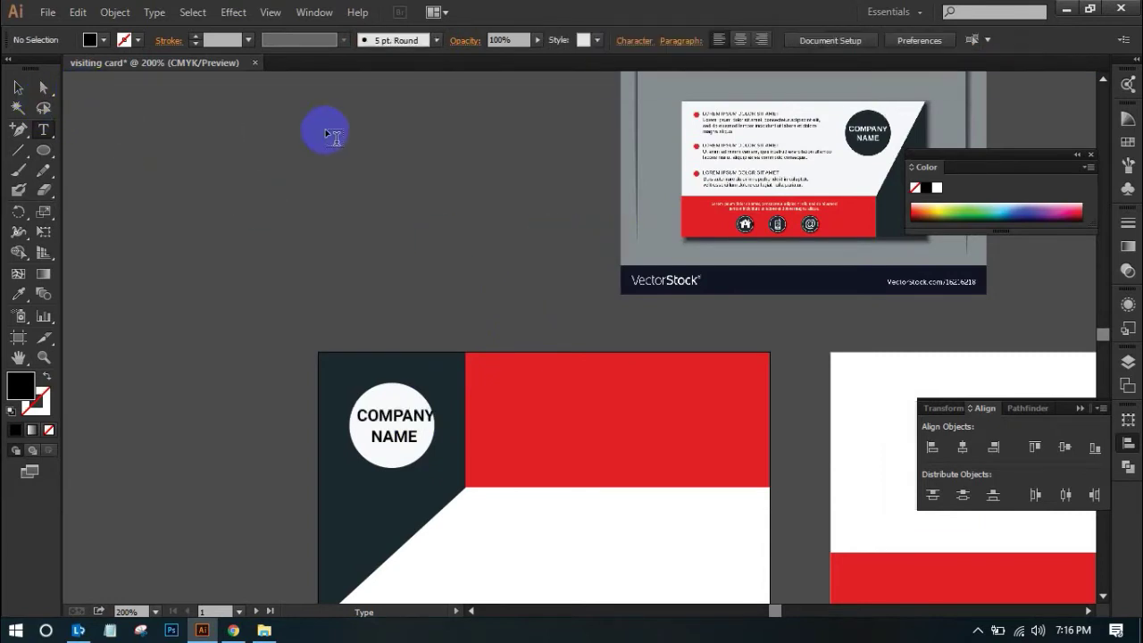
left_click(17, 87)
Centre the COMPANY NAME text horizontally on the white circle
left_click(391, 411)
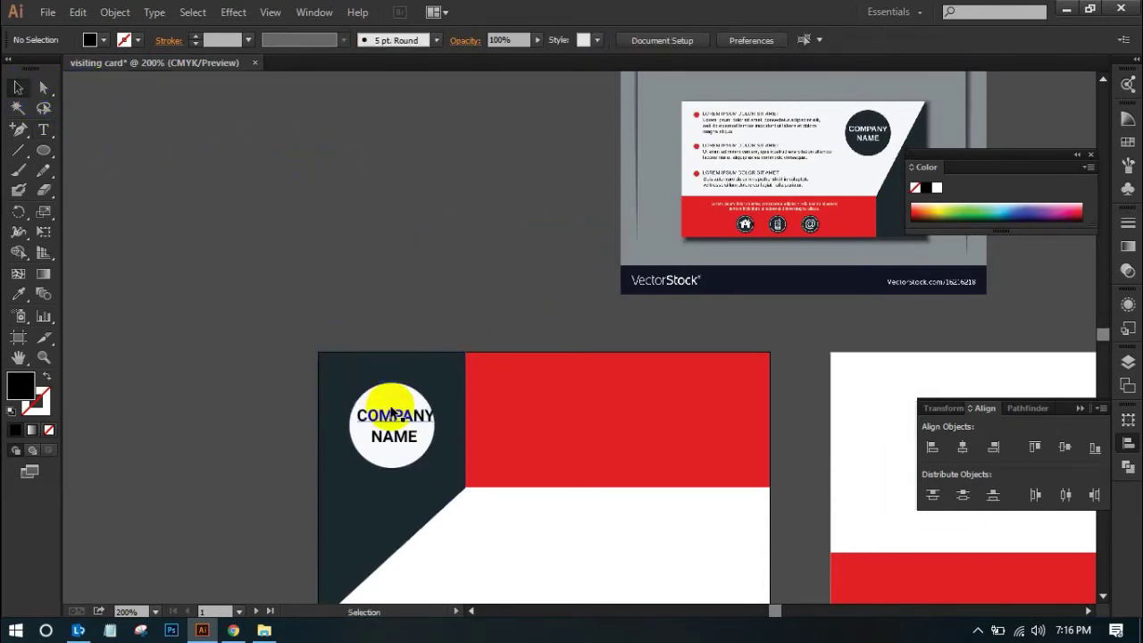
left_click(394, 416)
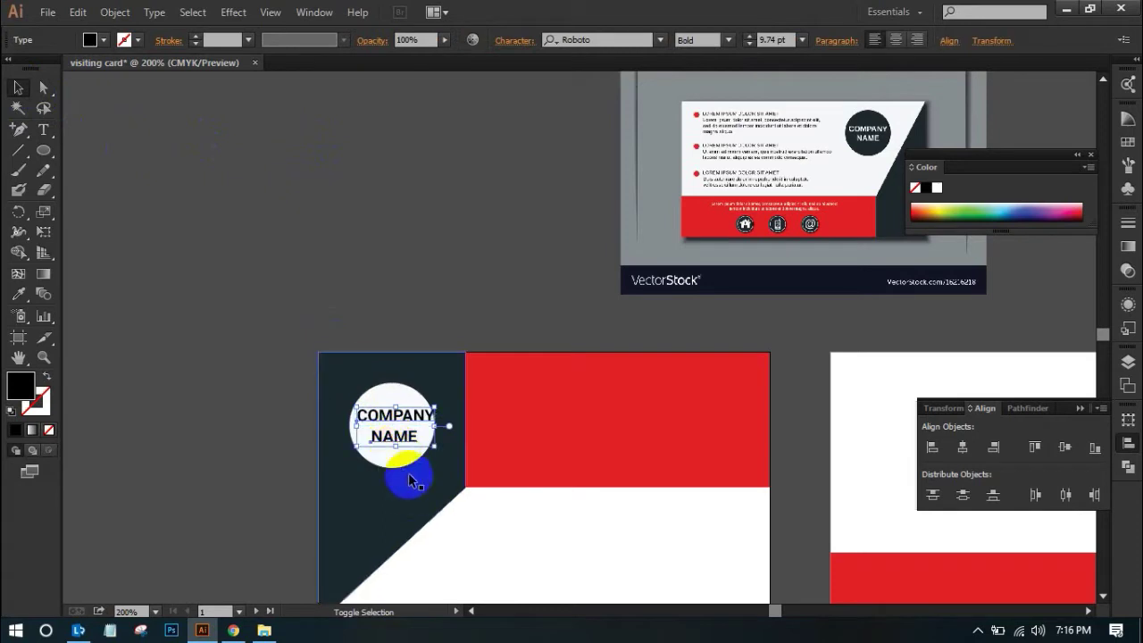
left_click(395, 453, "shift")
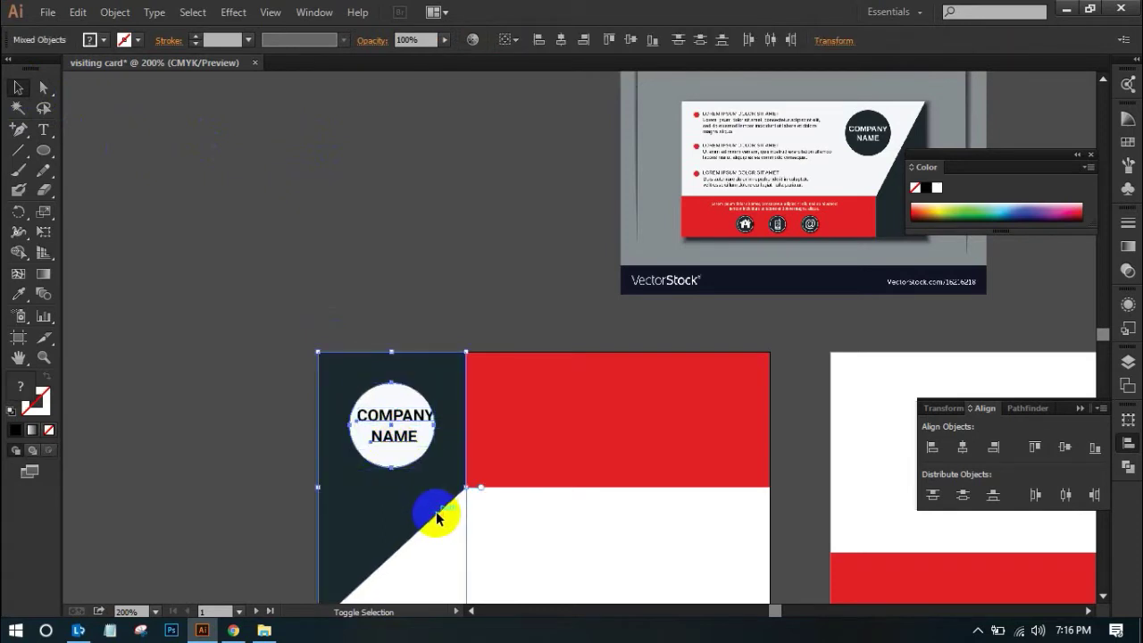
left_click(560, 40)
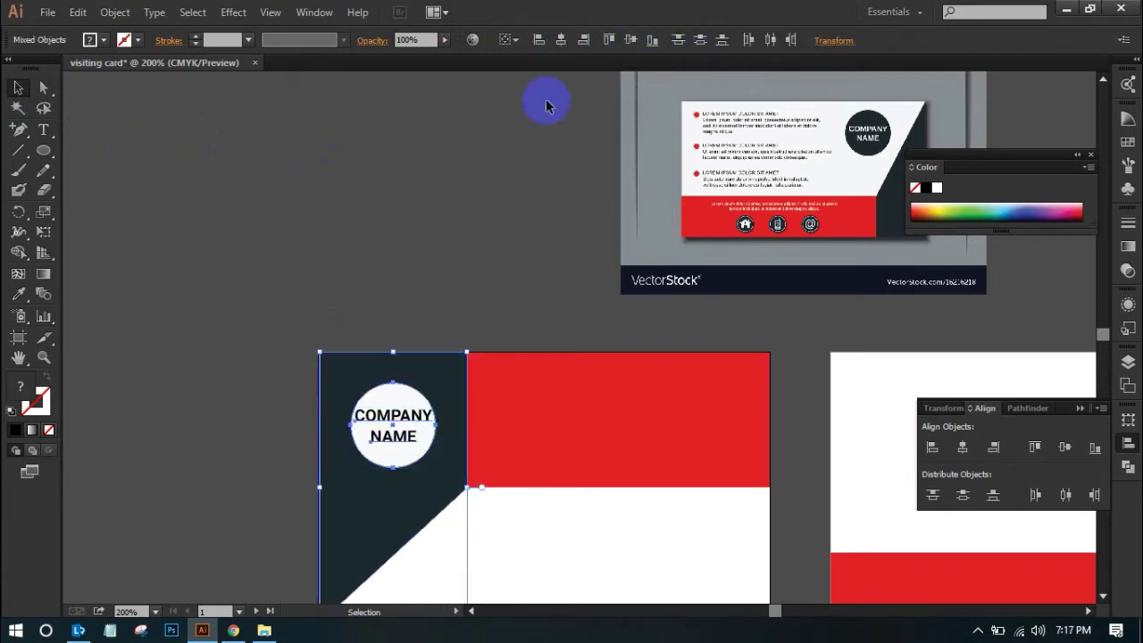
left_click(502, 133)
left_click_drag(275, 318, 455, 509)
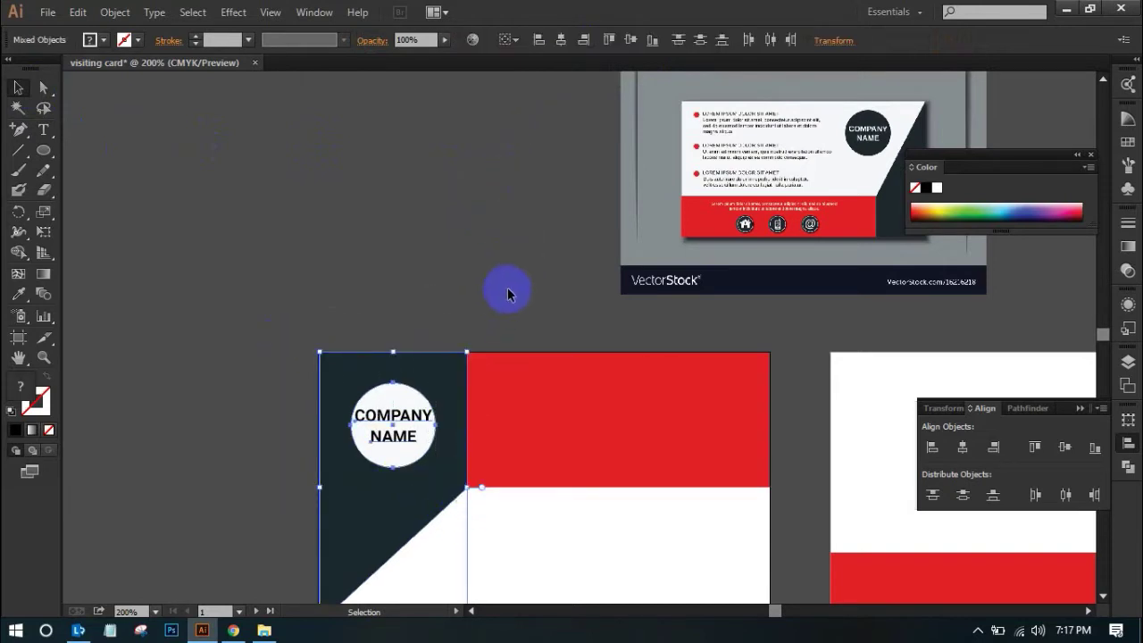
left_click(466, 268)
Zoom in and reduce the COMPANY NAME text to 8 pt
key("ctrl+space")
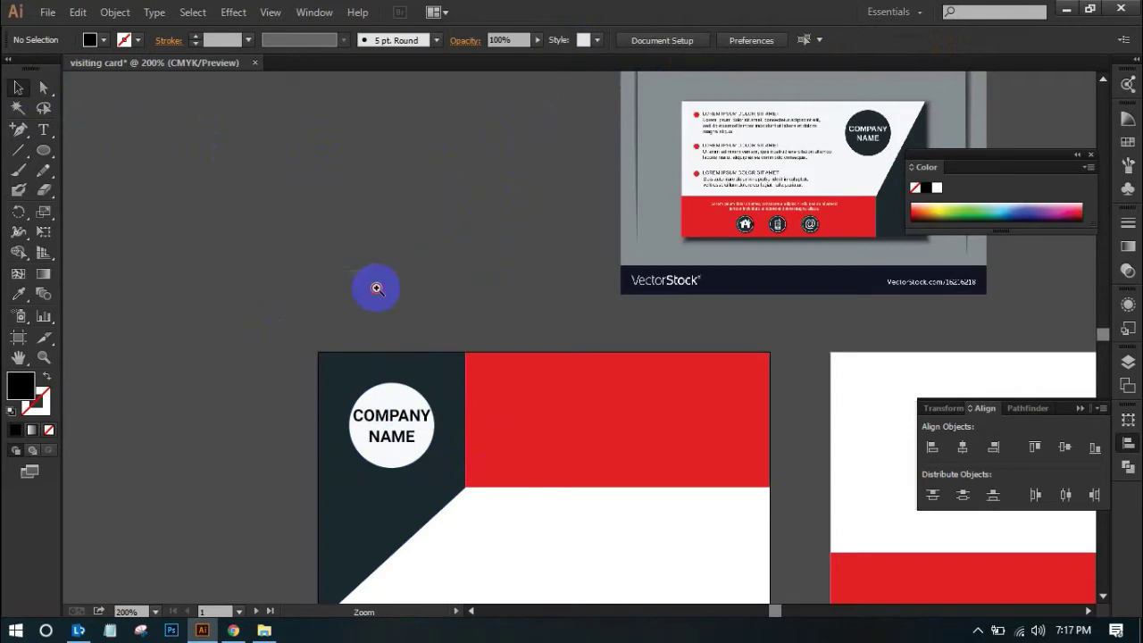
left_click_drag(377, 288, 607, 561)
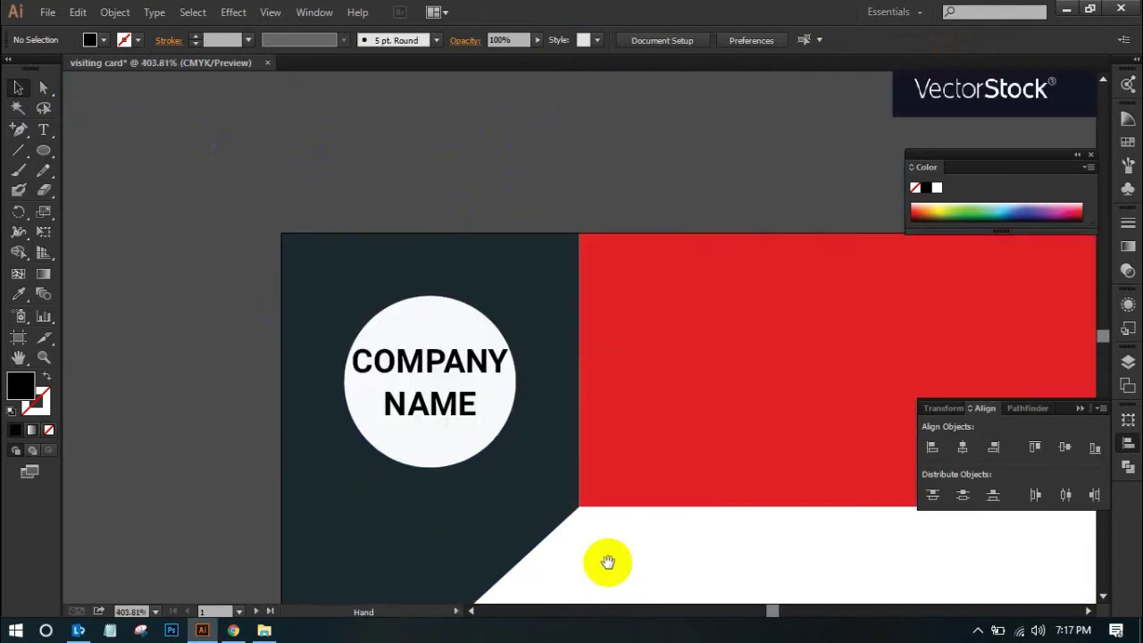
left_click(478, 361)
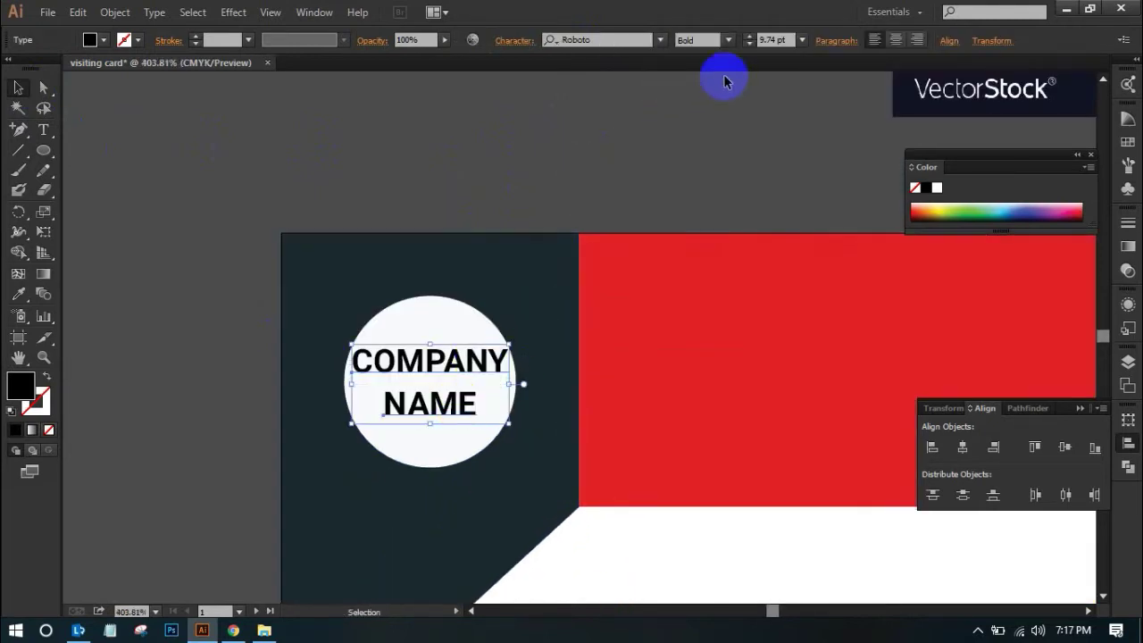
left_click(802, 41)
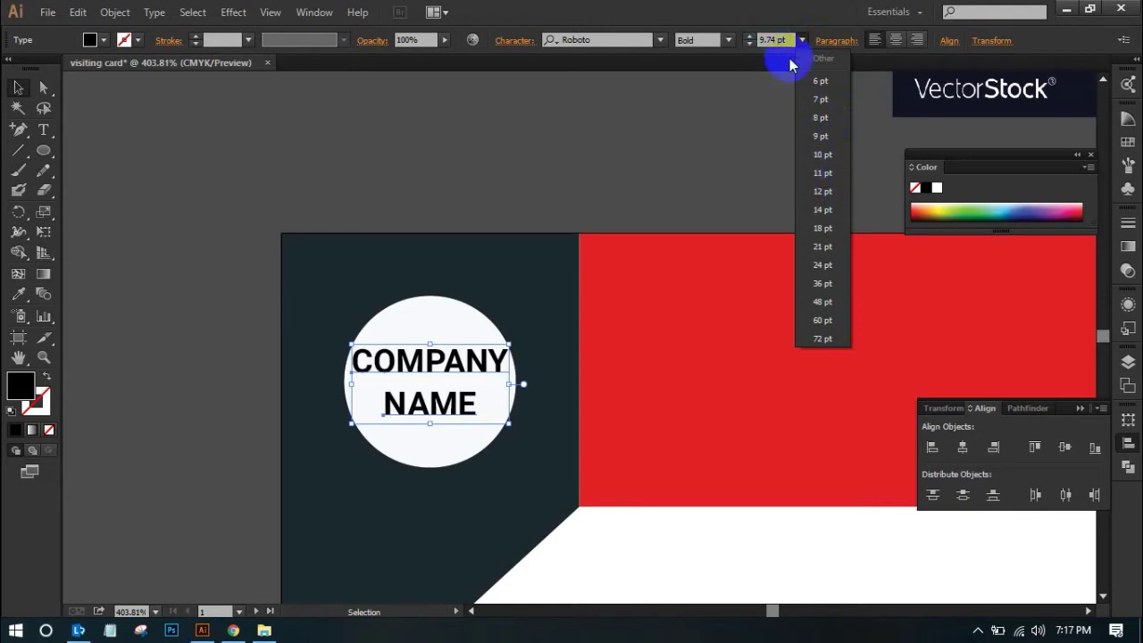
left_click(823, 118)
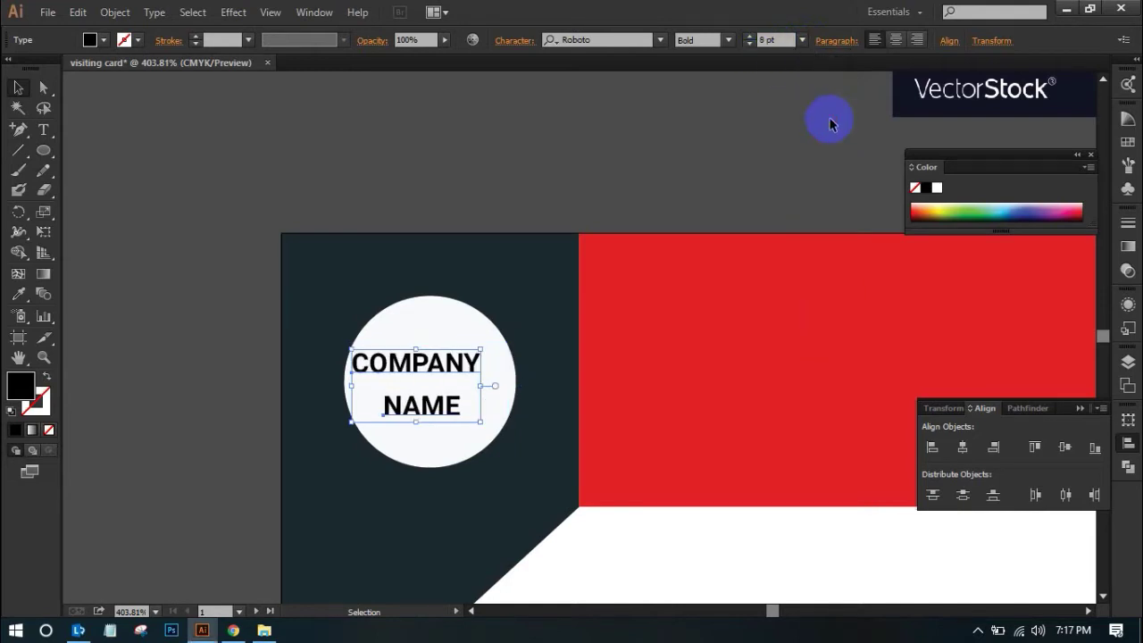
left_click(507, 356, "shift")
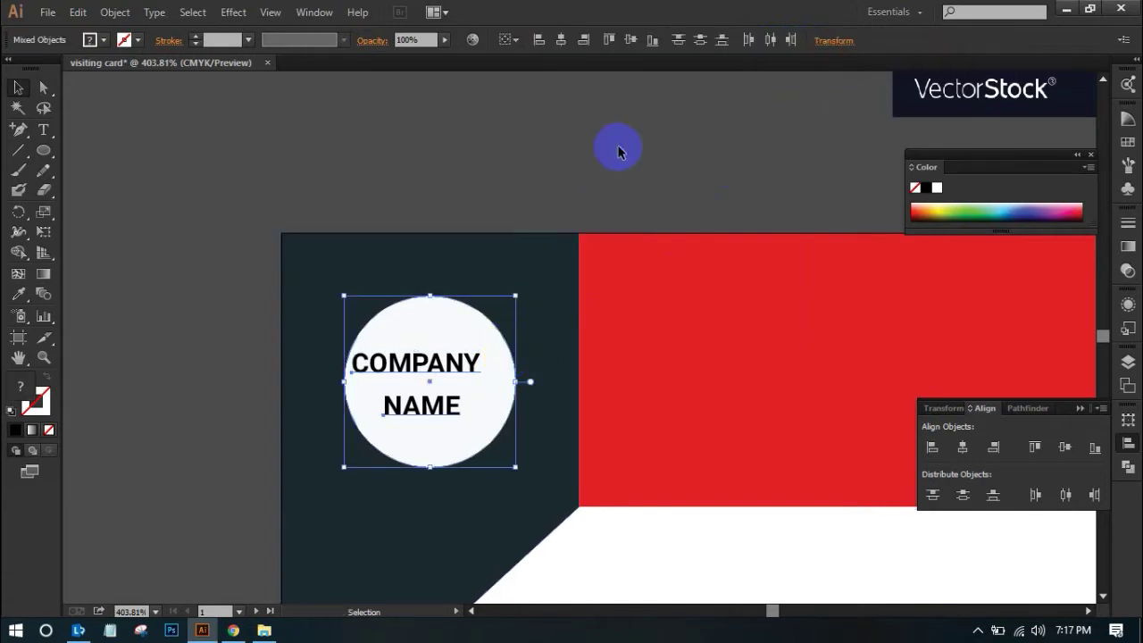
Centre the text in the circle, then centre circle and text on the navy panel
left_click(559, 42)
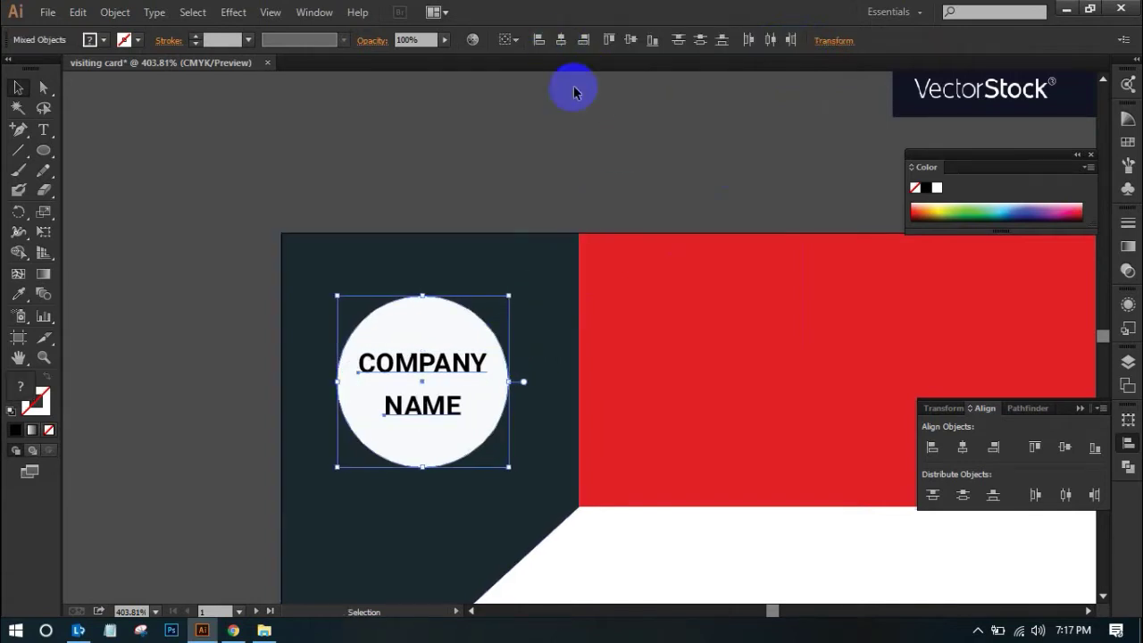
left_click(589, 117)
left_click(524, 276)
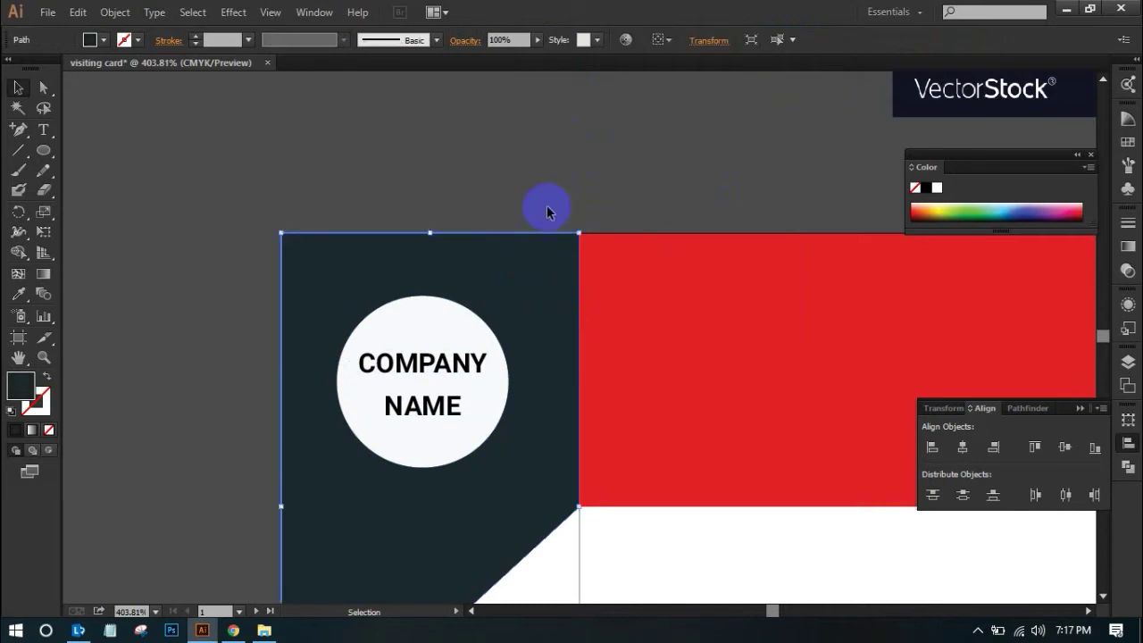
left_click(546, 142)
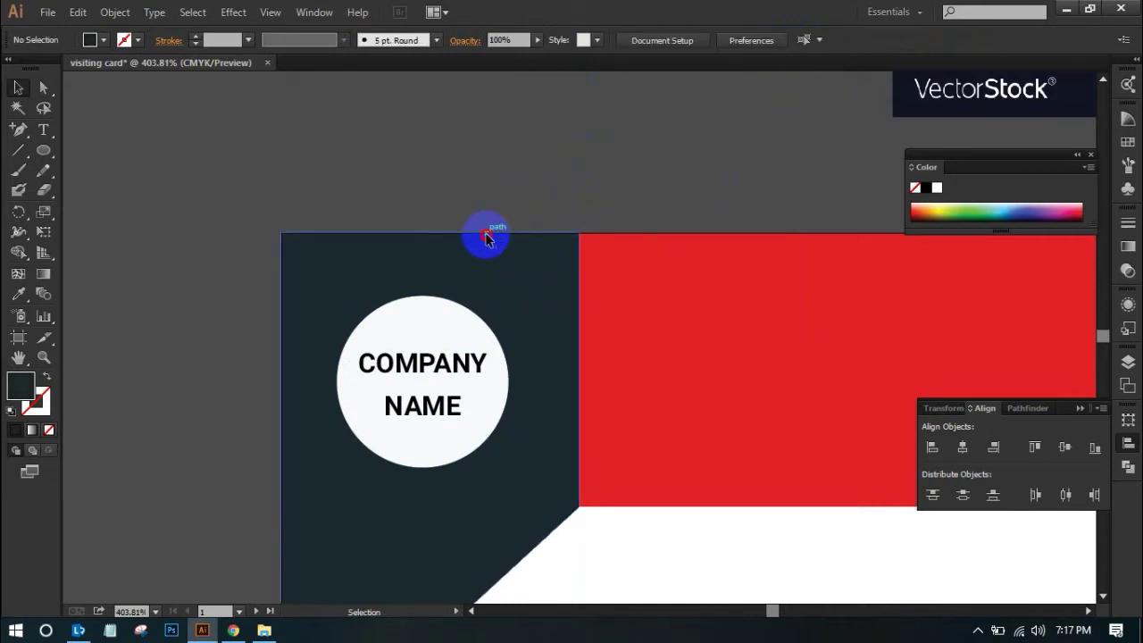
left_click(486, 236)
left_click(473, 331, "shift")
left_click(479, 324, "shift")
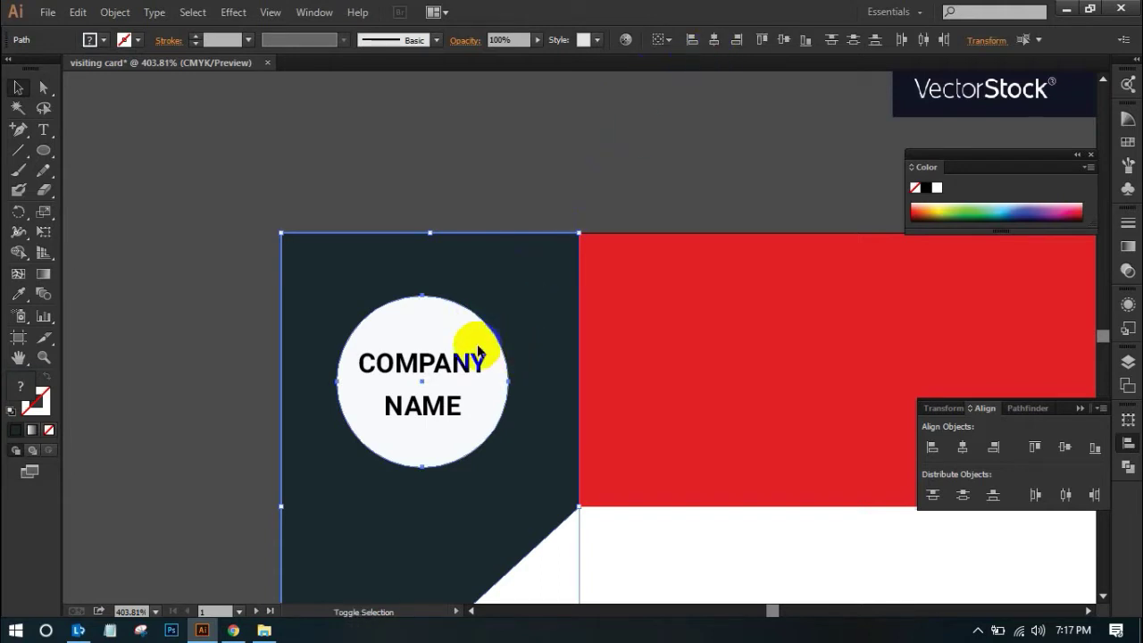
left_click(459, 376, "shift")
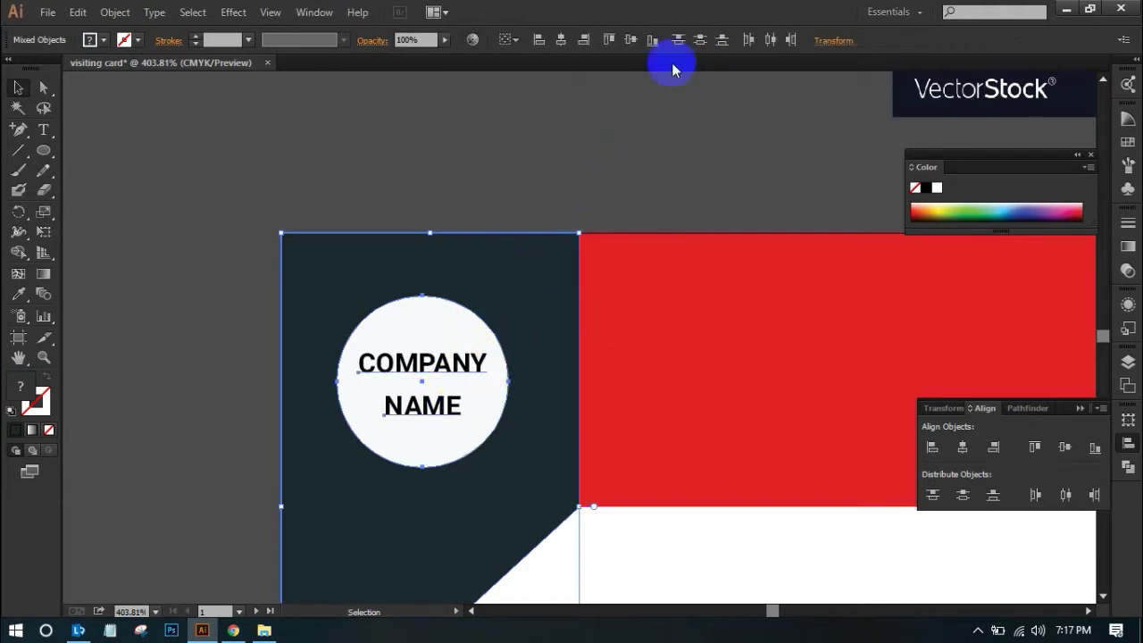
left_click(561, 40)
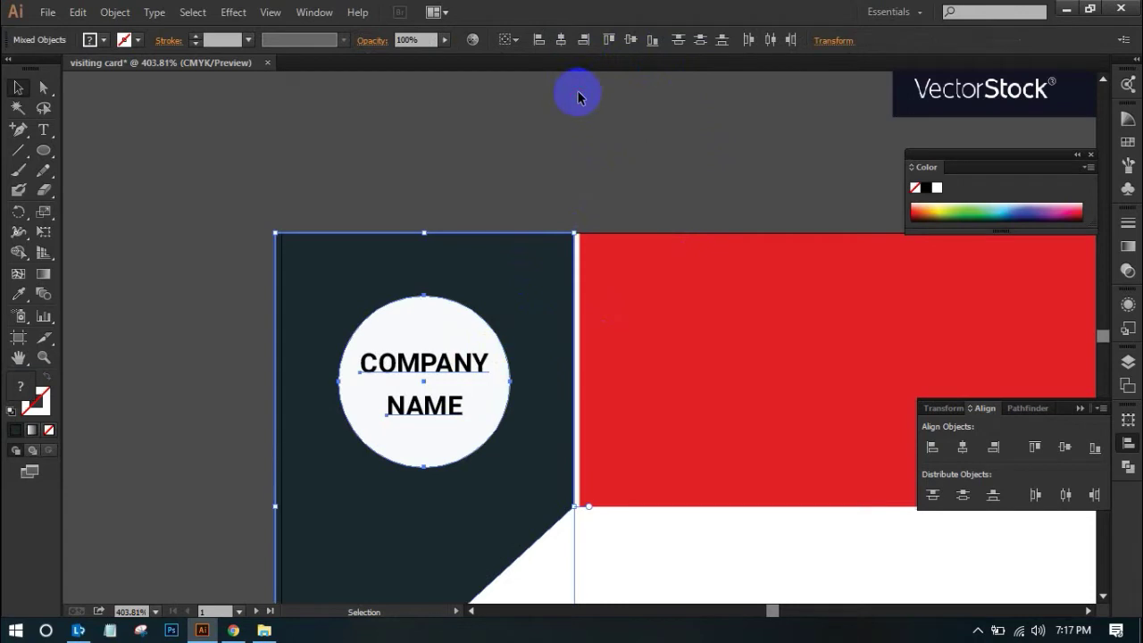
Nudge the navy panel group right to close the gap by the red block, then review
left_click(326, 208)
left_click_drag(219, 207, 556, 554)
key("Right")
key("Right")
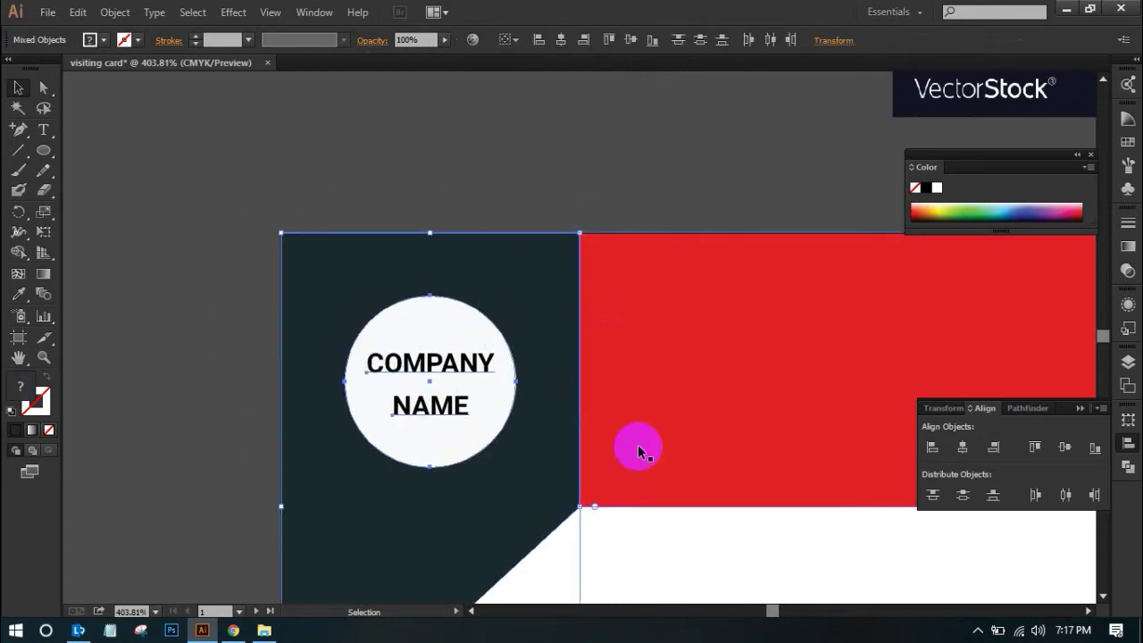
left_click(609, 179)
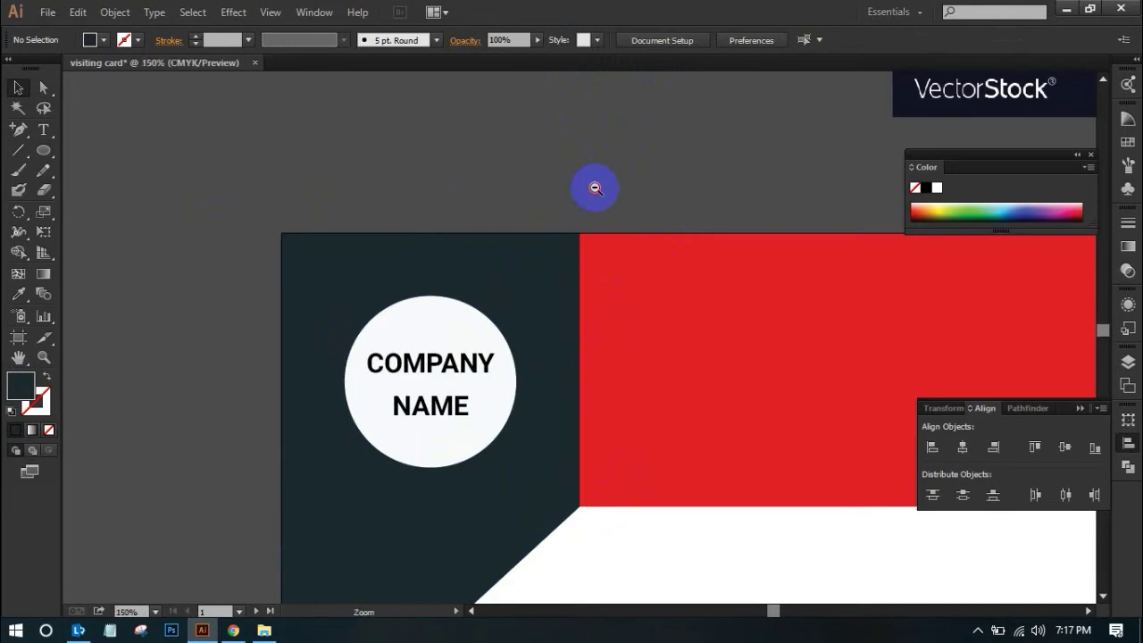
left_click(595, 189, "alt")
scroll(622, 259, "down", 5)
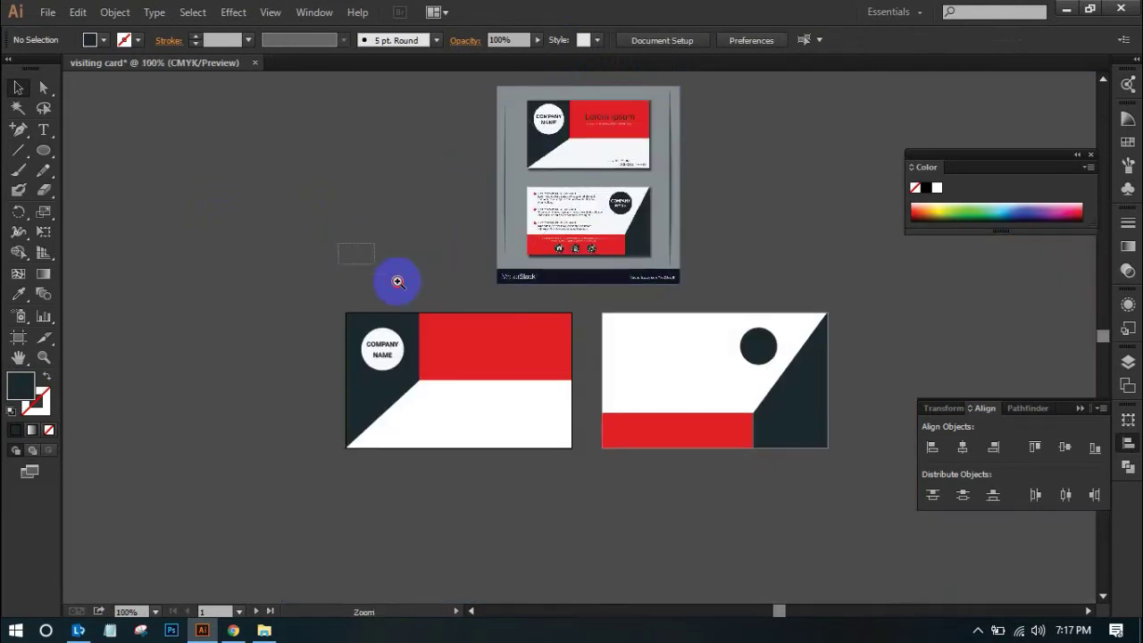
left_click(398, 282)
scroll(669, 541, "up", 5)
left_click_drag(630, 633, 640, 484)
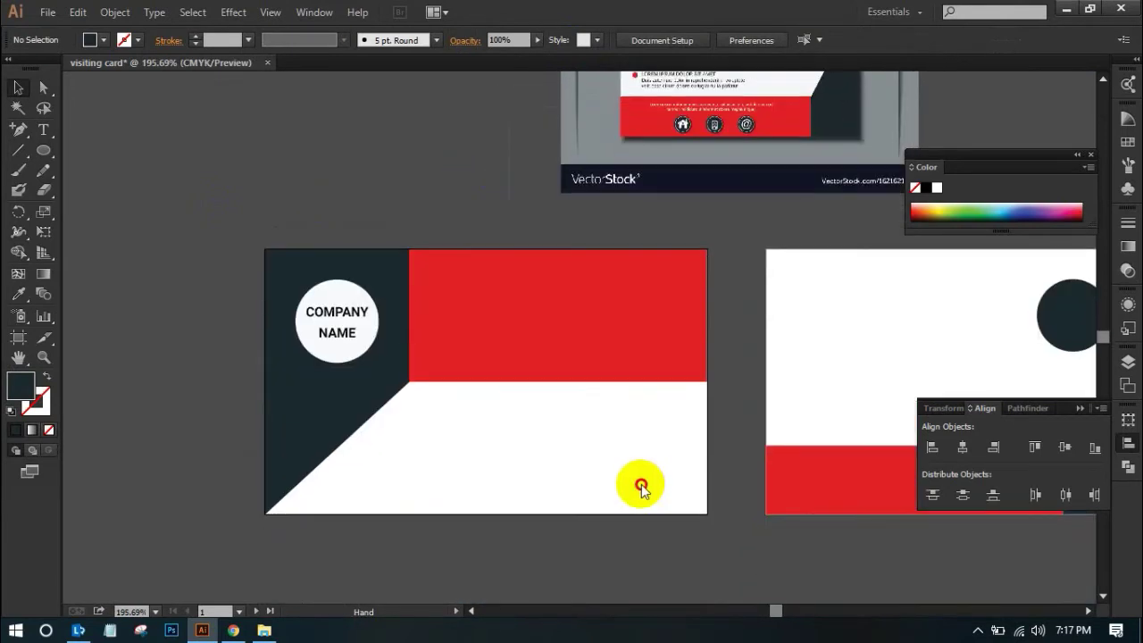
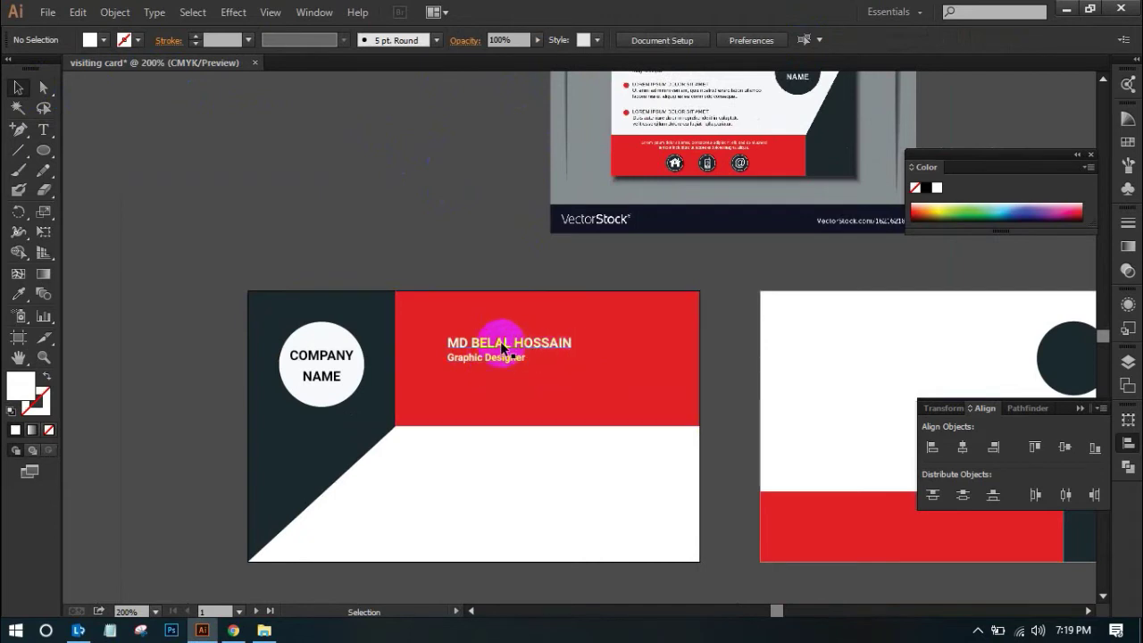
Scroll up and down over the front card to review the navy panel, red block and circle layout
scroll(746, 411, "up", 3)
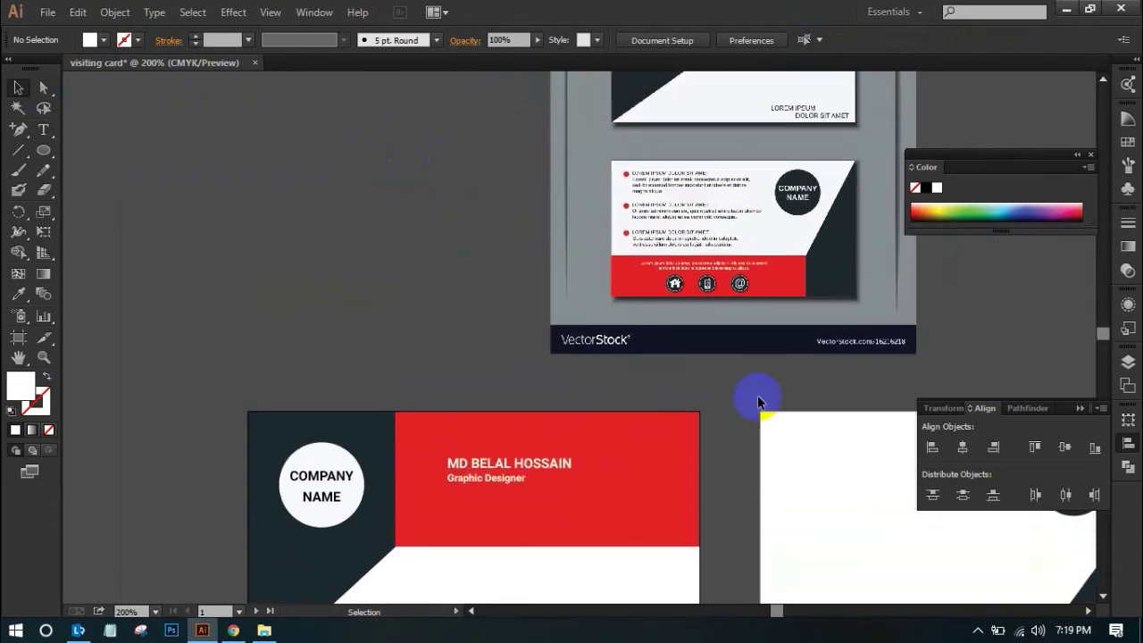
scroll(754, 409, "up", 4)
scroll(764, 395, "down", 5)
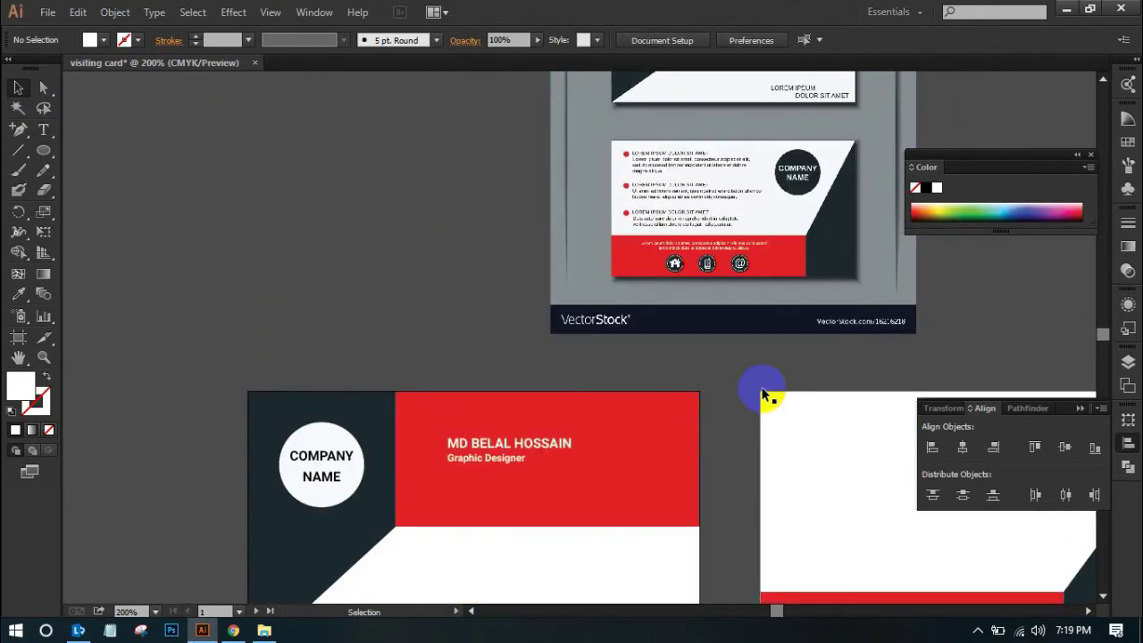
scroll(764, 393, "up", 2)
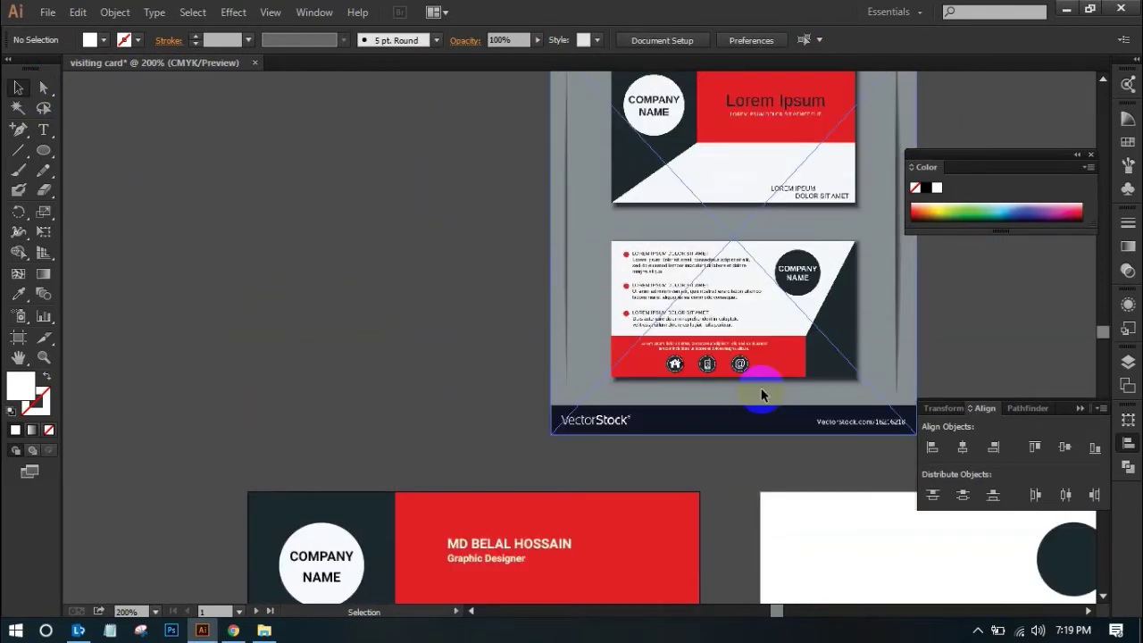
scroll(760, 393, "down", 4)
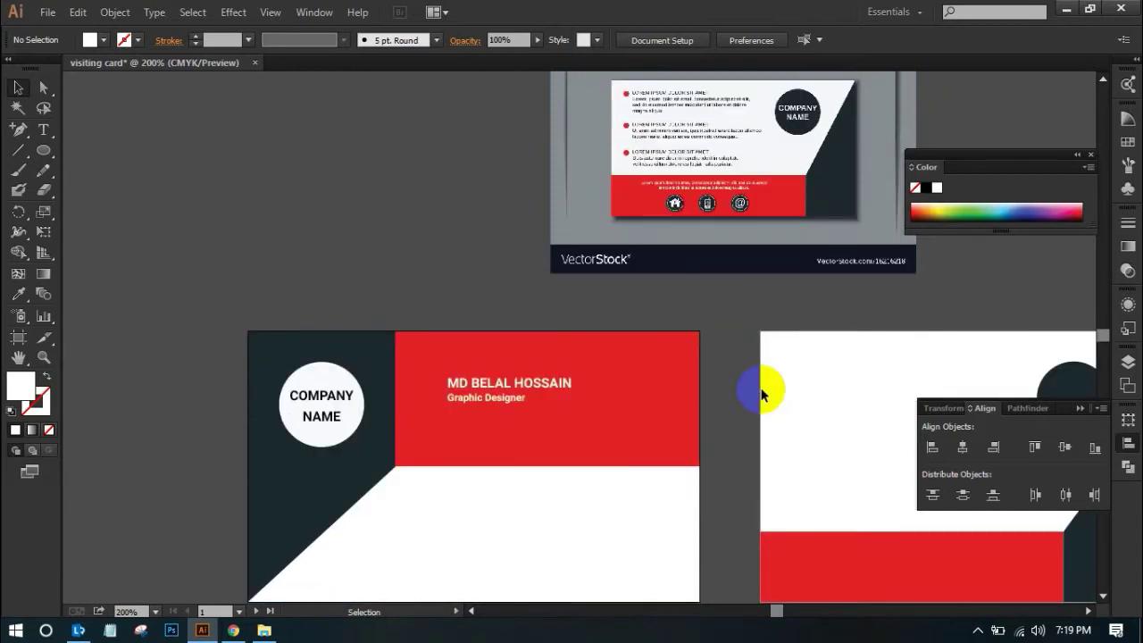
scroll(760, 393, "up", 4)
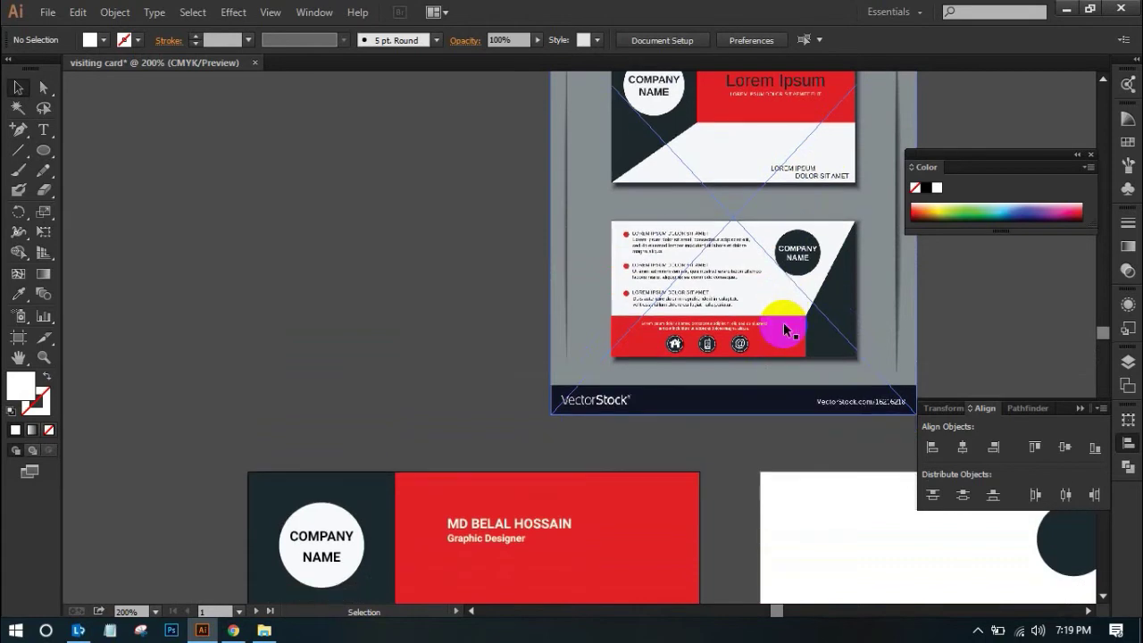
scroll(786, 321, "down", 6)
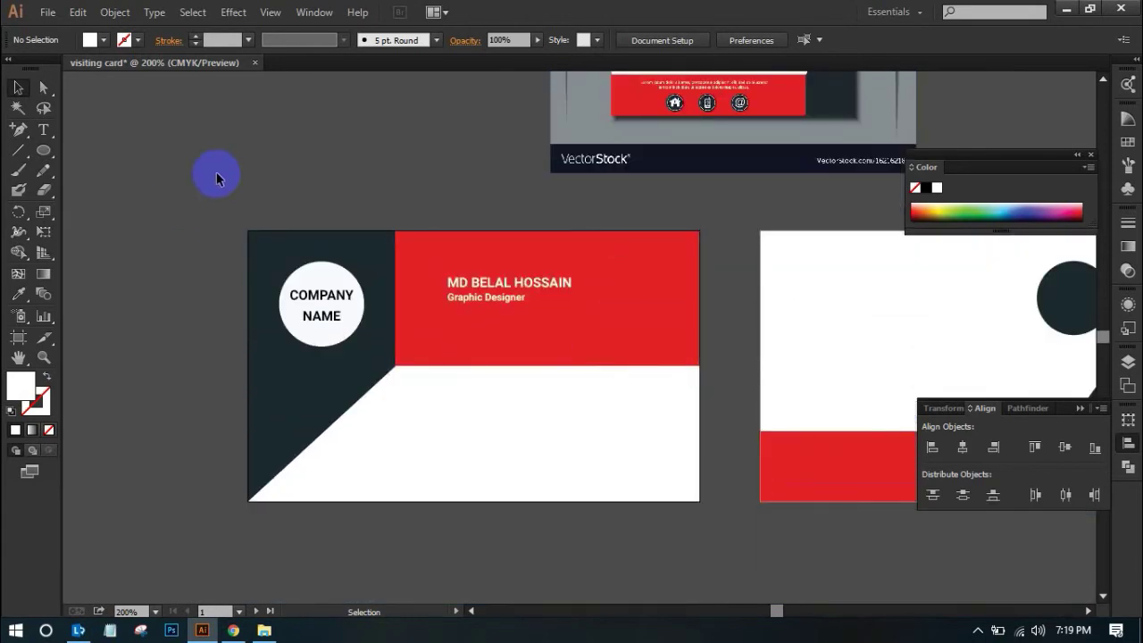
Alt-drag copies of COMPANY and NAME to the front card's bottom right and line them up side by side
left_click(321, 297)
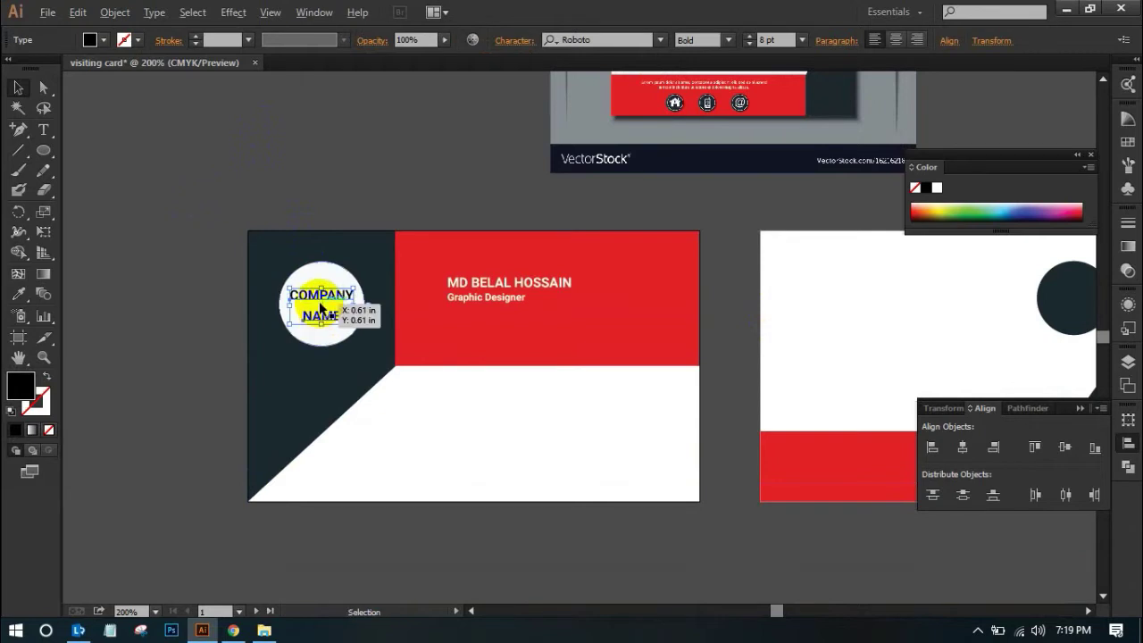
left_click(325, 231)
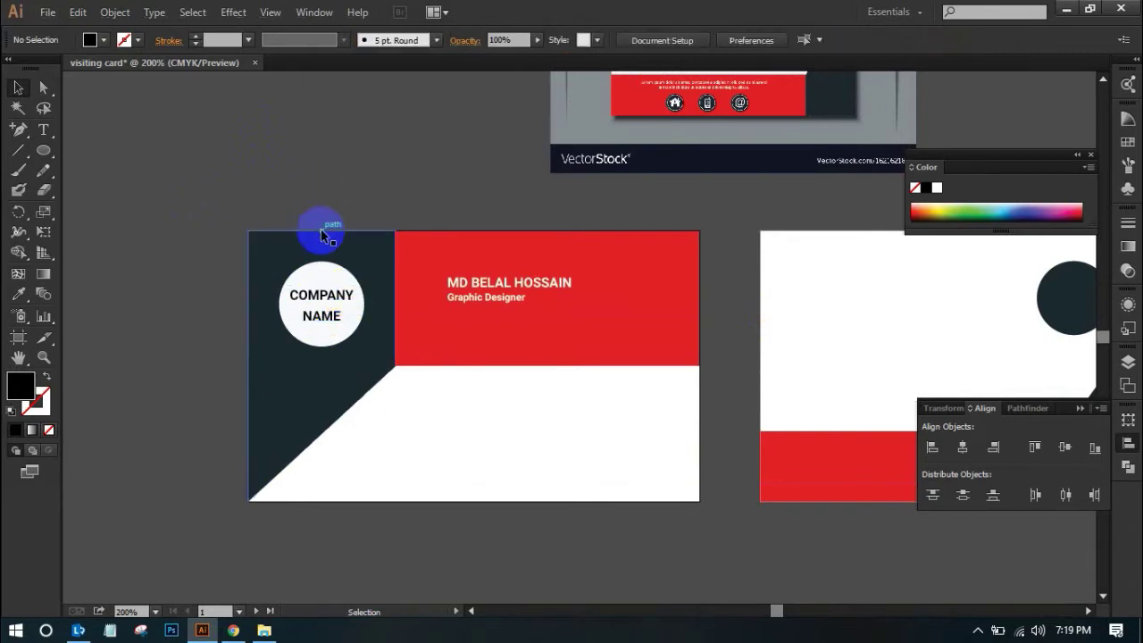
left_click(335, 304)
left_click_drag(322, 298, 538, 488)
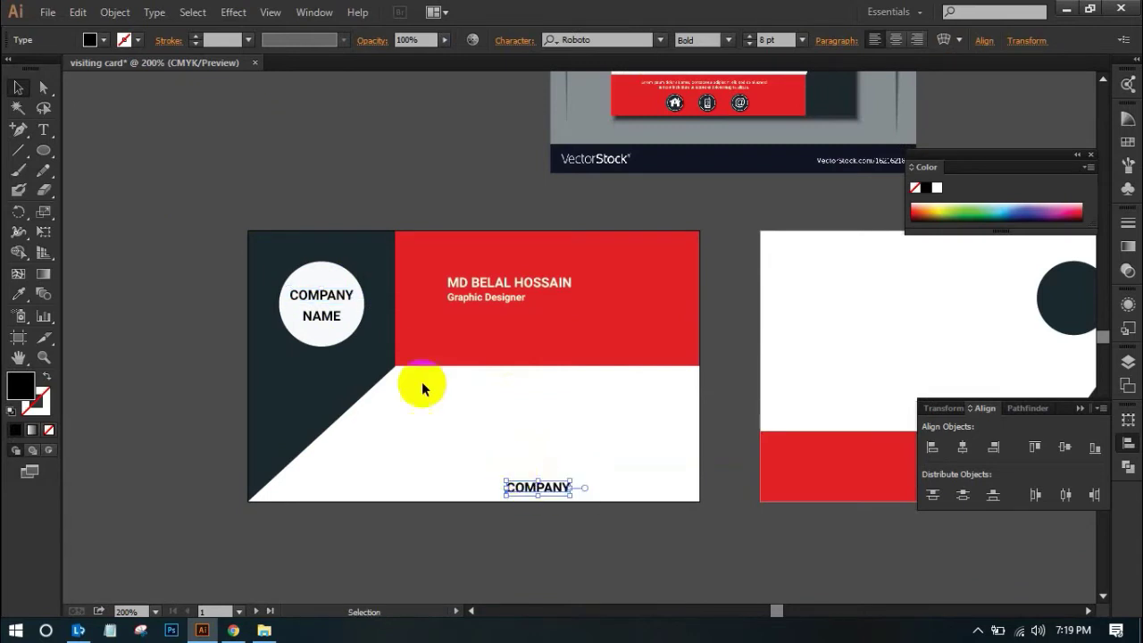
left_click_drag(323, 318, 658, 489)
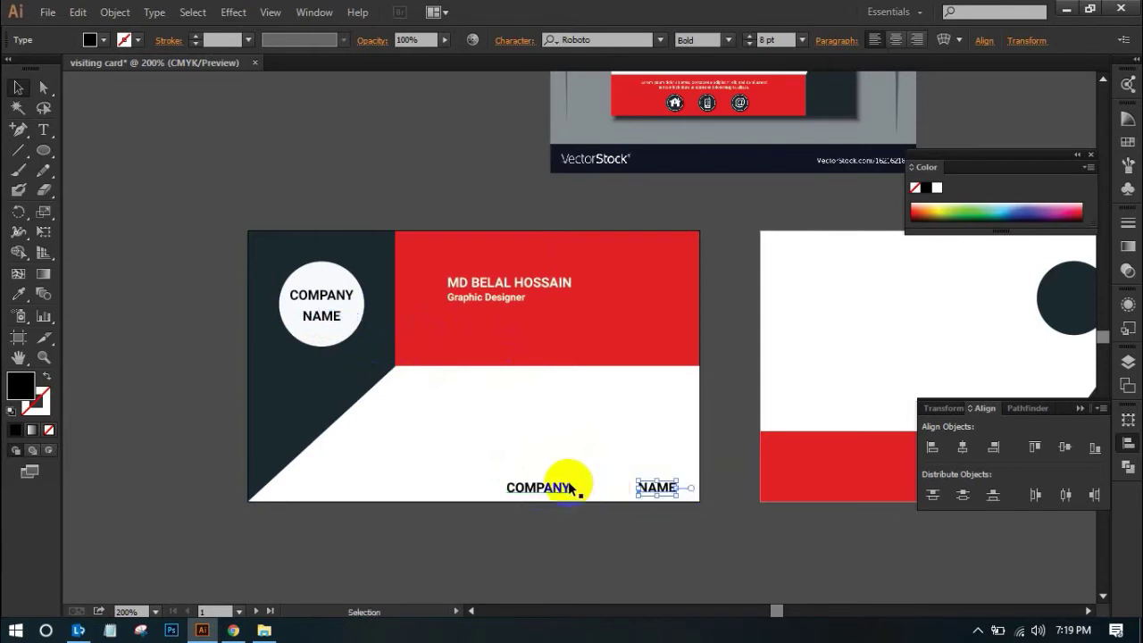
left_click_drag(544, 491, 590, 489)
left_click(438, 205)
Replace COMPANY NAME in the circle with 'CutOutFoto' on one line and move it to the centre
left_click_drag(378, 316, 494, 403)
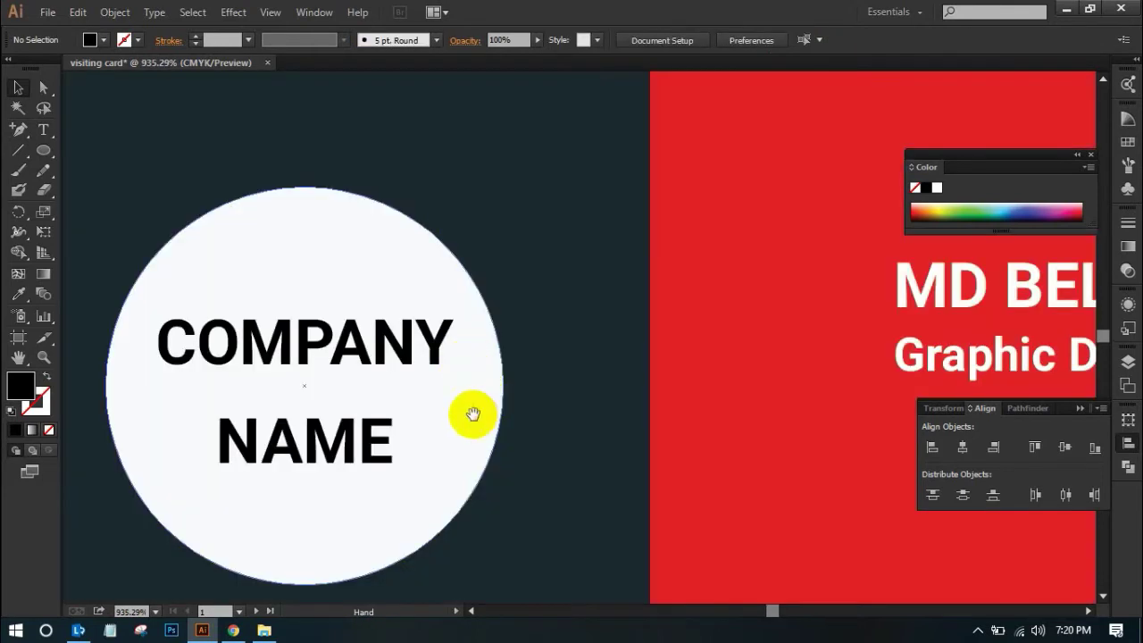
key("t")
left_click(315, 355)
double_click(313, 352)
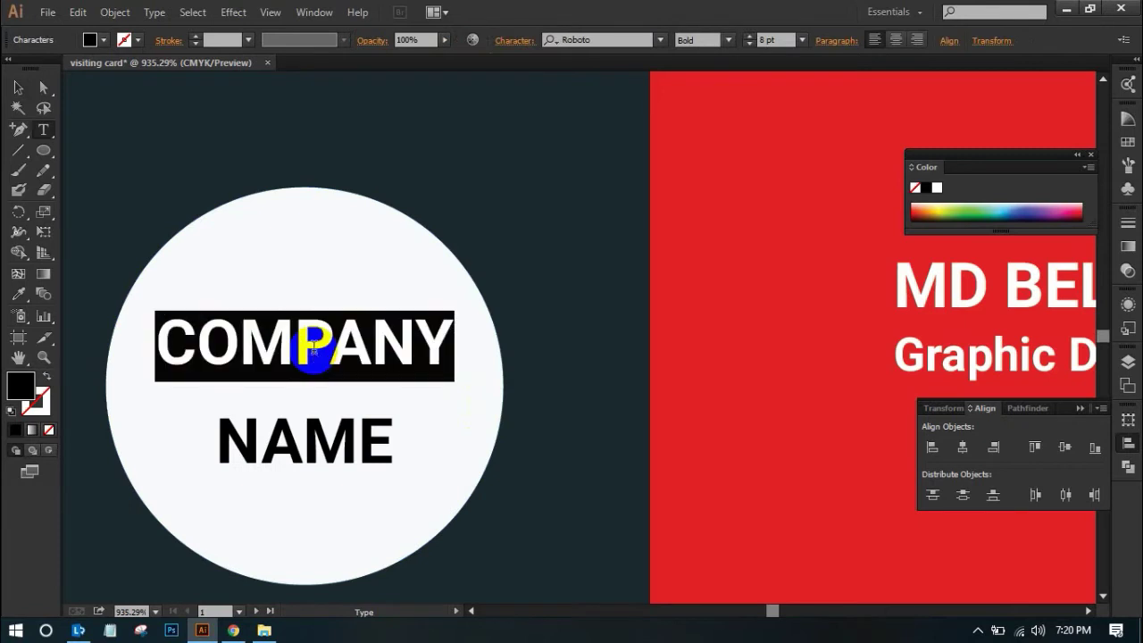
type("CutOutFoto")
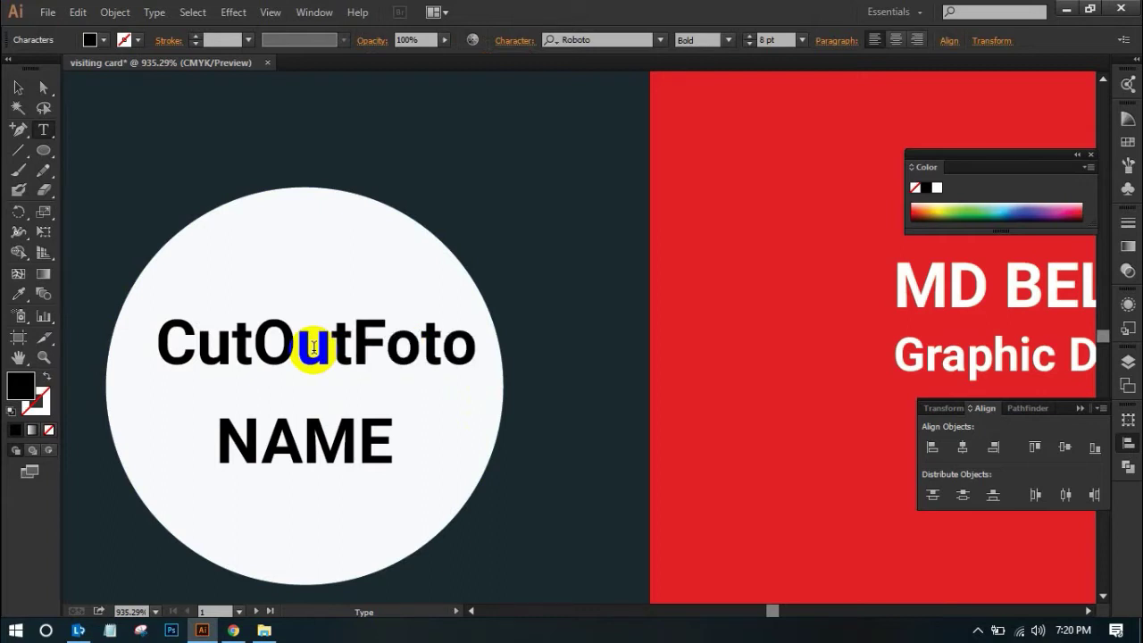
left_click_drag(416, 446, 107, 420)
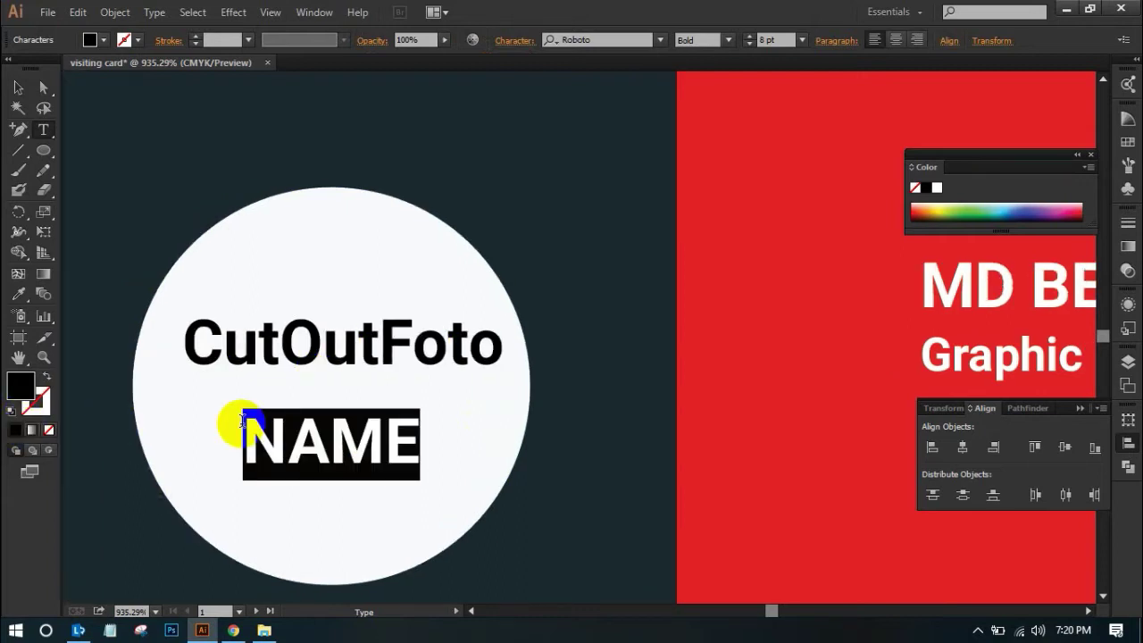
key("BackSpace")
left_click(17, 87)
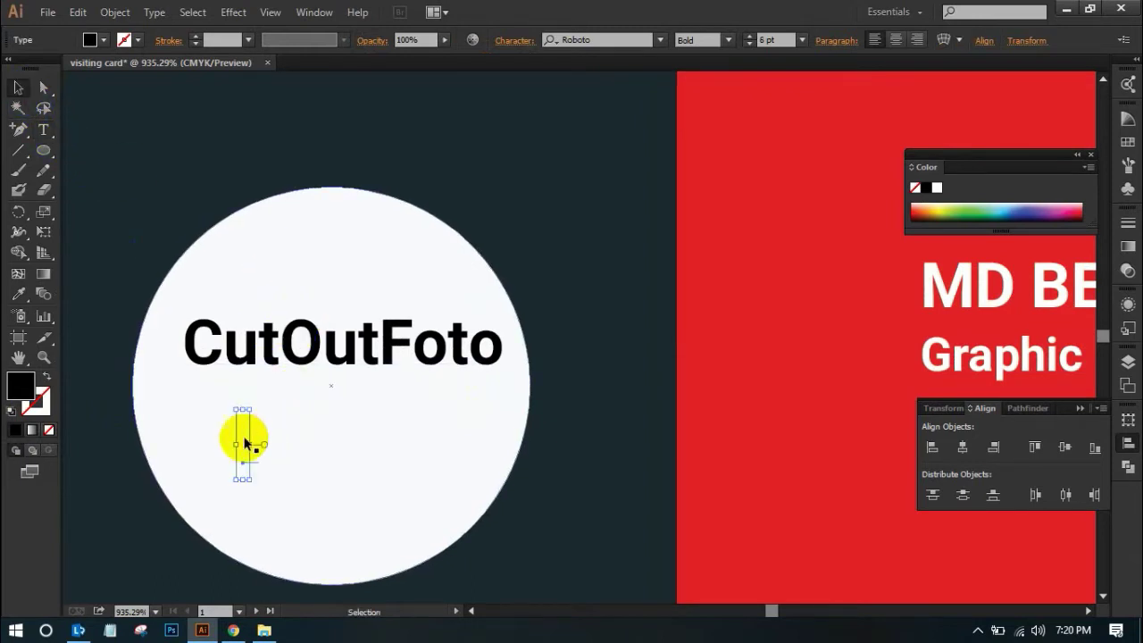
left_click(243, 445)
left_click_drag(300, 372, 309, 409)
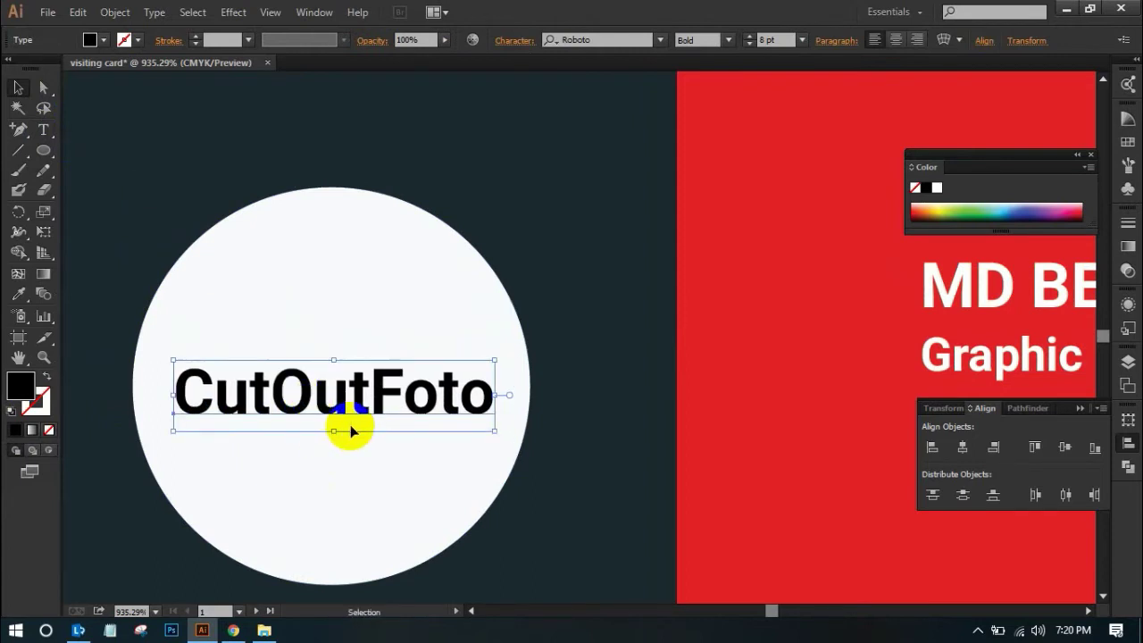
Zoom back out to the whole card and delete the leftover COMPANY copy at the bottom
left_click(399, 366, "ctrl+alt")
left_click(406, 373, "ctrl+alt")
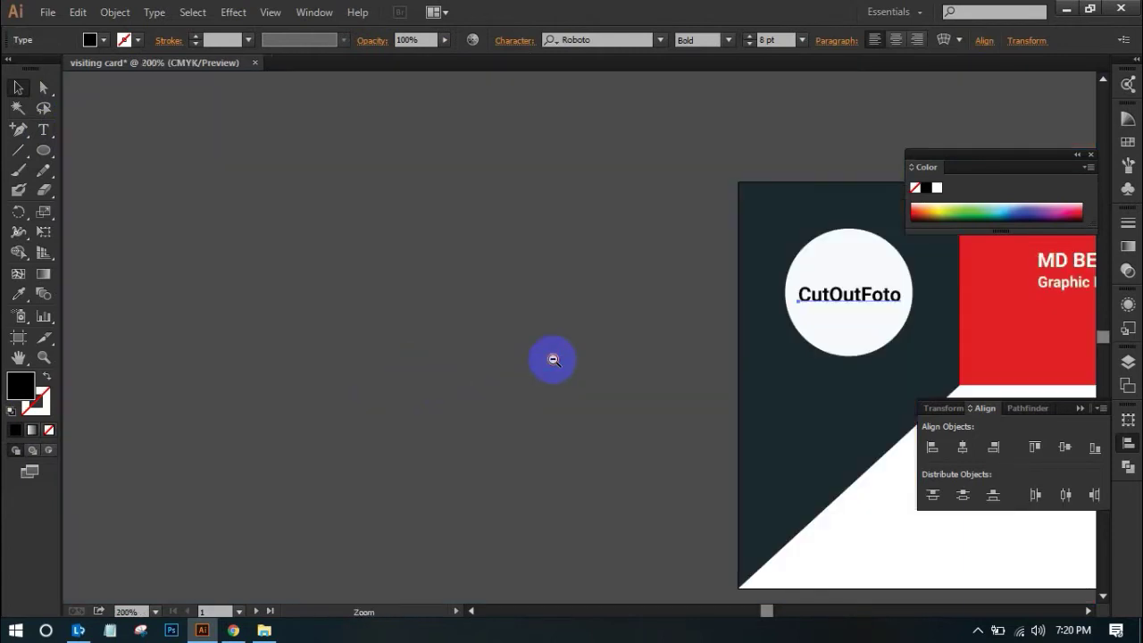
left_click(536, 359, "ctrl+alt")
left_click(232, 348)
left_click_drag(519, 412, 414, 427)
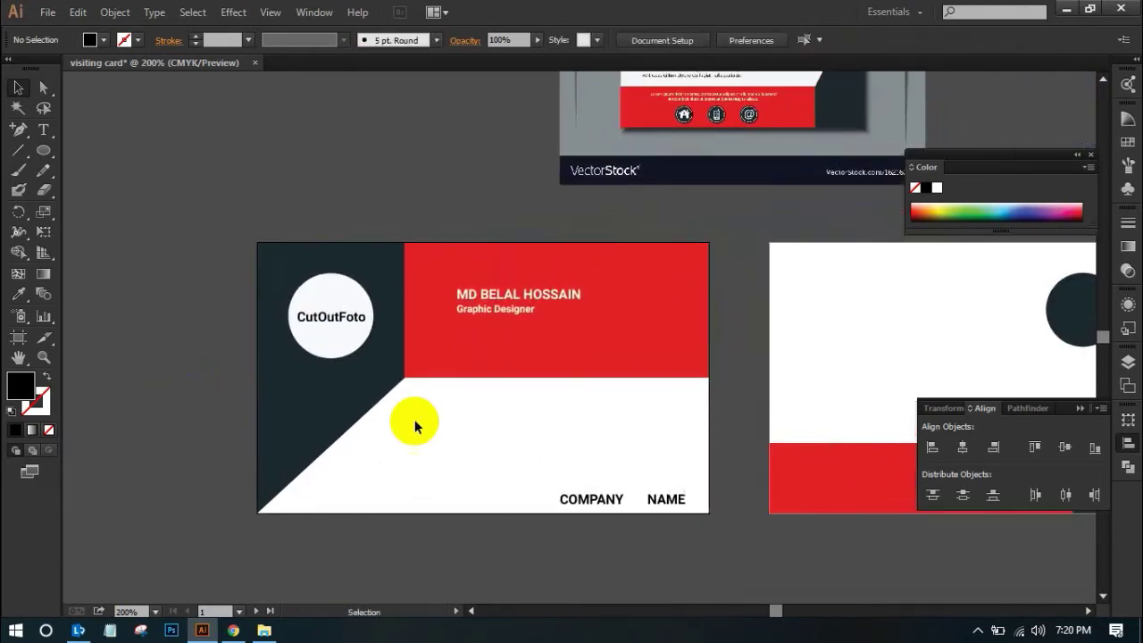
left_click(587, 505)
key("Delete")
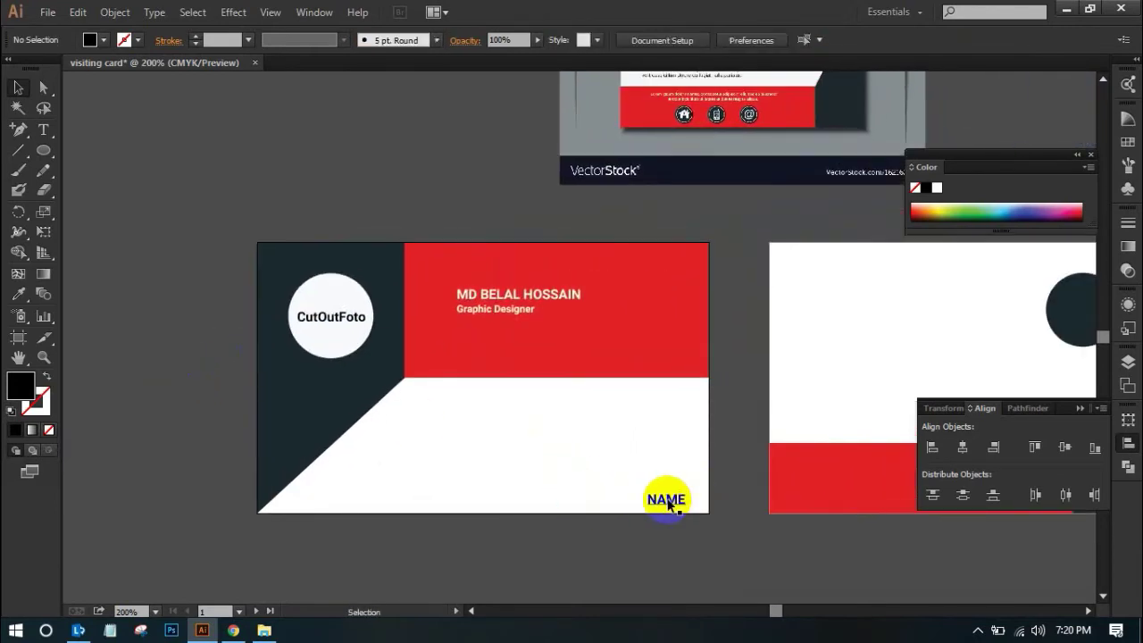
Copy CutOutFoto to the card's bottom right, then colour 'Cut' red in the circle's logo
left_click(351, 321)
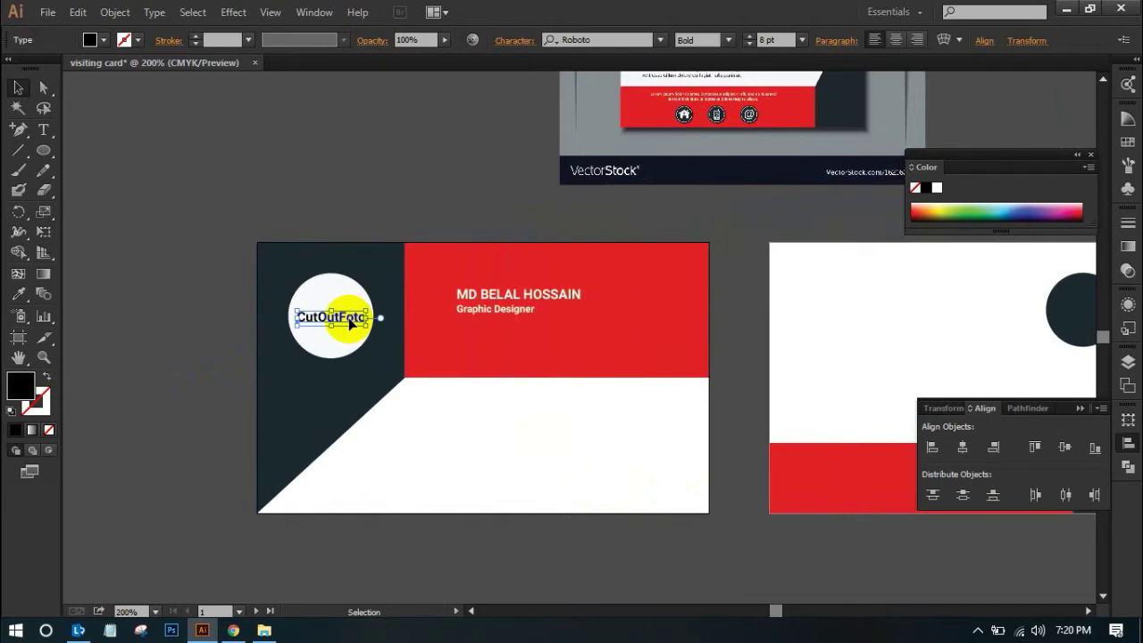
left_click_drag(340, 325, 647, 498)
left_click_drag(324, 301, 550, 384)
left_click(298, 373)
double_click(288, 384)
left_click_drag(298, 379, 207, 379)
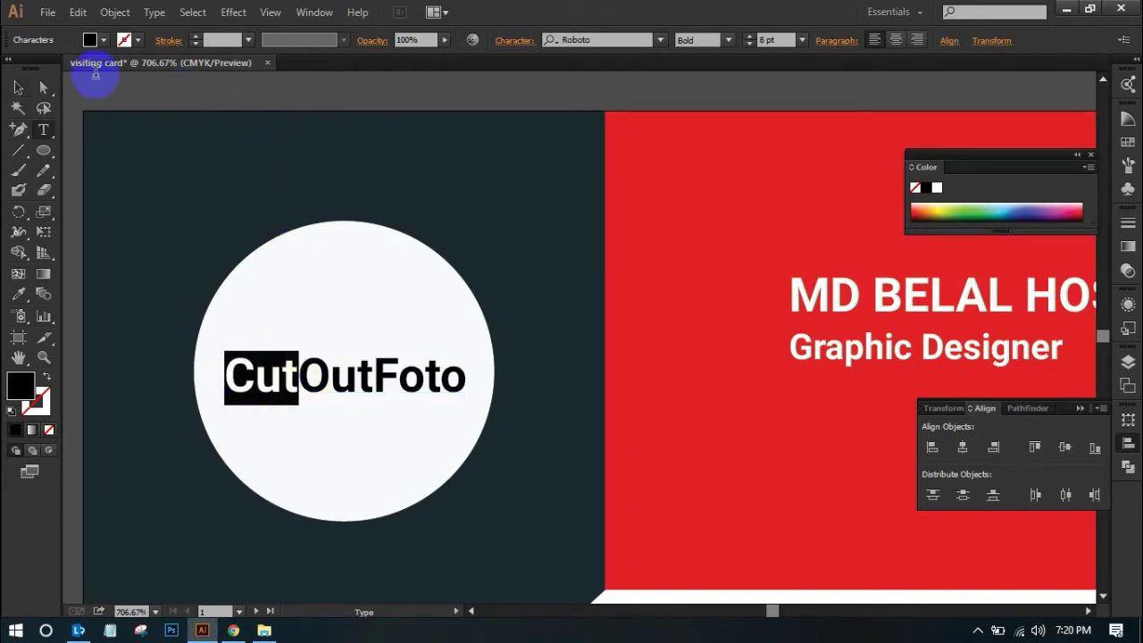
left_click(35, 406)
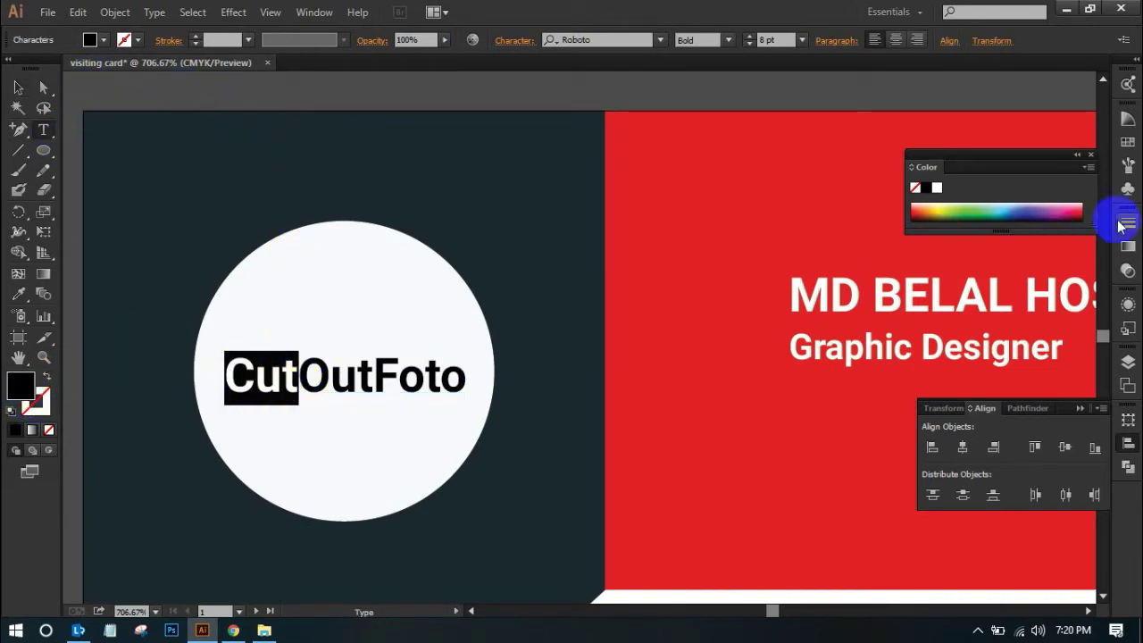
left_click(1073, 204)
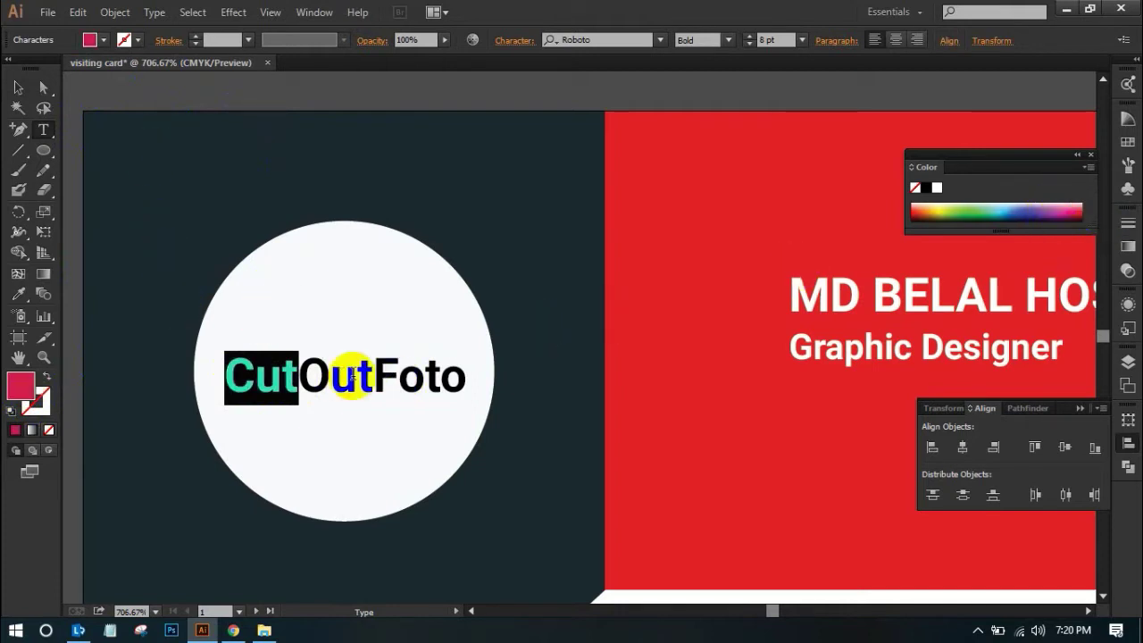
Colour 'Out' navy and 'Foto' yellow, then zoom back out over the card
left_click_drag(373, 376, 303, 376)
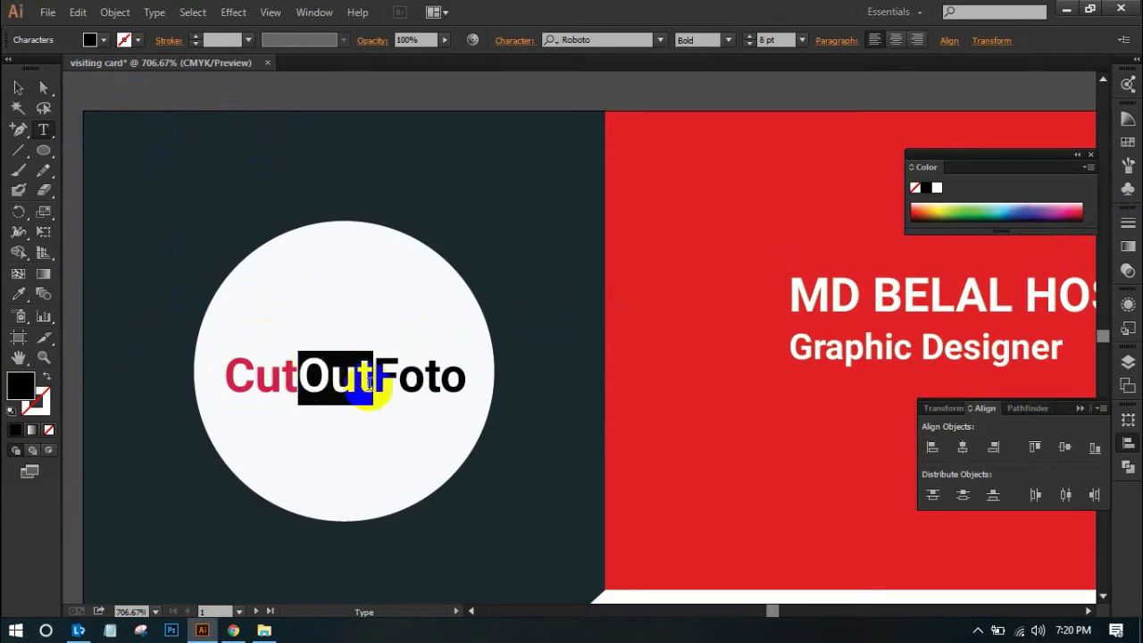
left_click(1039, 207)
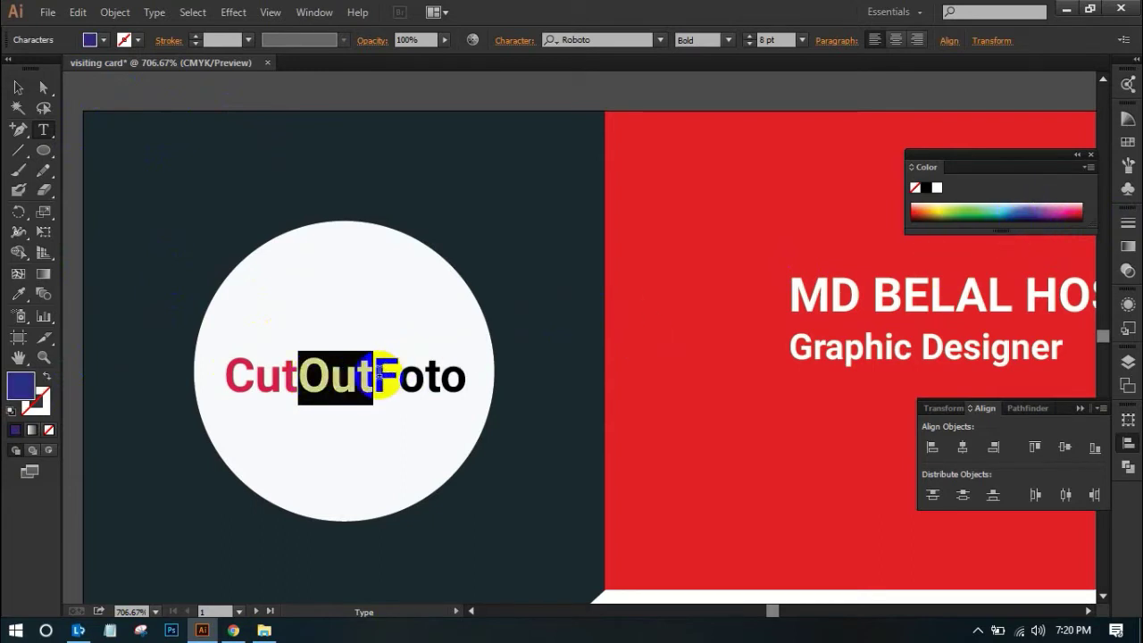
left_click_drag(373, 376, 473, 375)
left_click(944, 207)
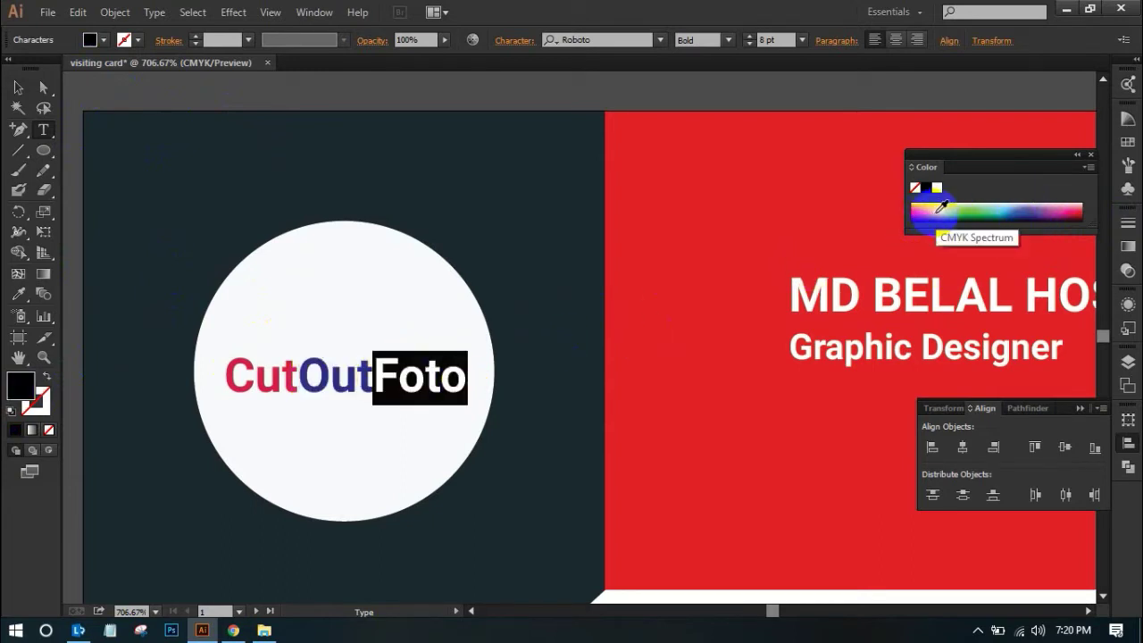
left_click(18, 87)
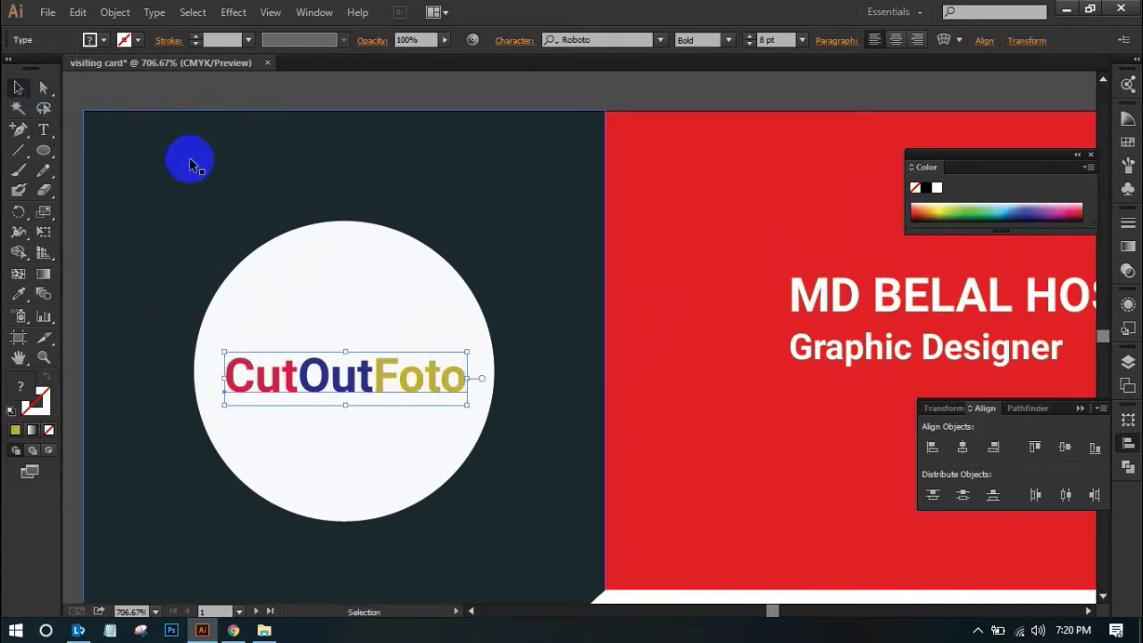
left_click(189, 164)
left_click(399, 241, "ctrl+alt")
left_click(399, 241, "ctrl+alt")
Copy the tricoloured CutOutFoto logo into the front card's bottom-right corner
left_click_drag(563, 357, 307, 241)
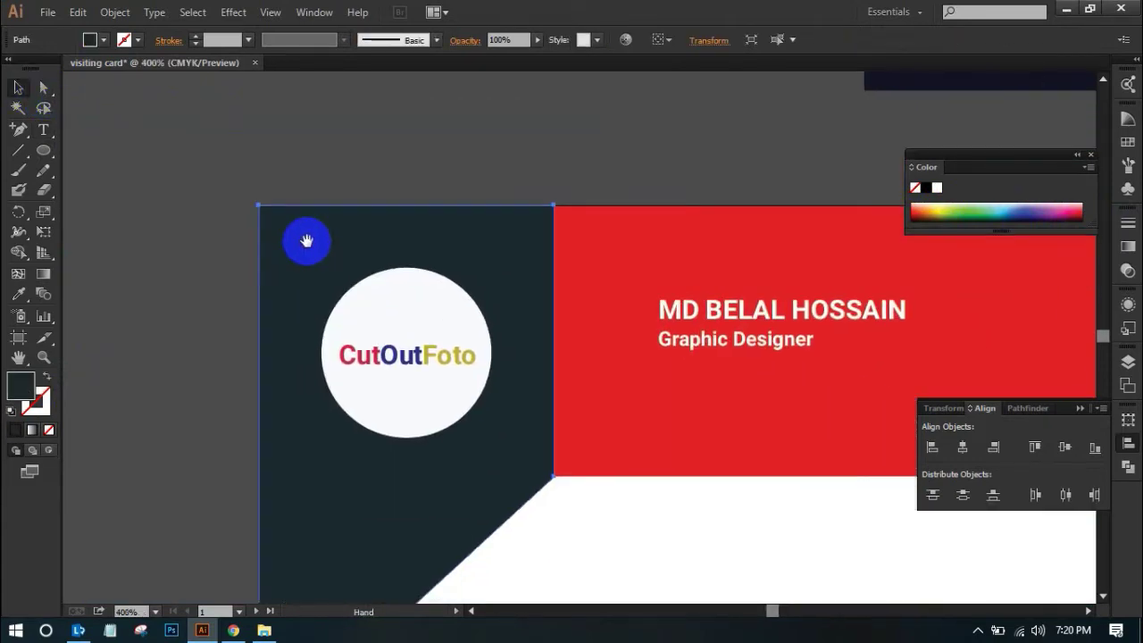
left_click(208, 269, "ctrl+alt")
left_click_drag(208, 269, 148, 270)
left_click(332, 239)
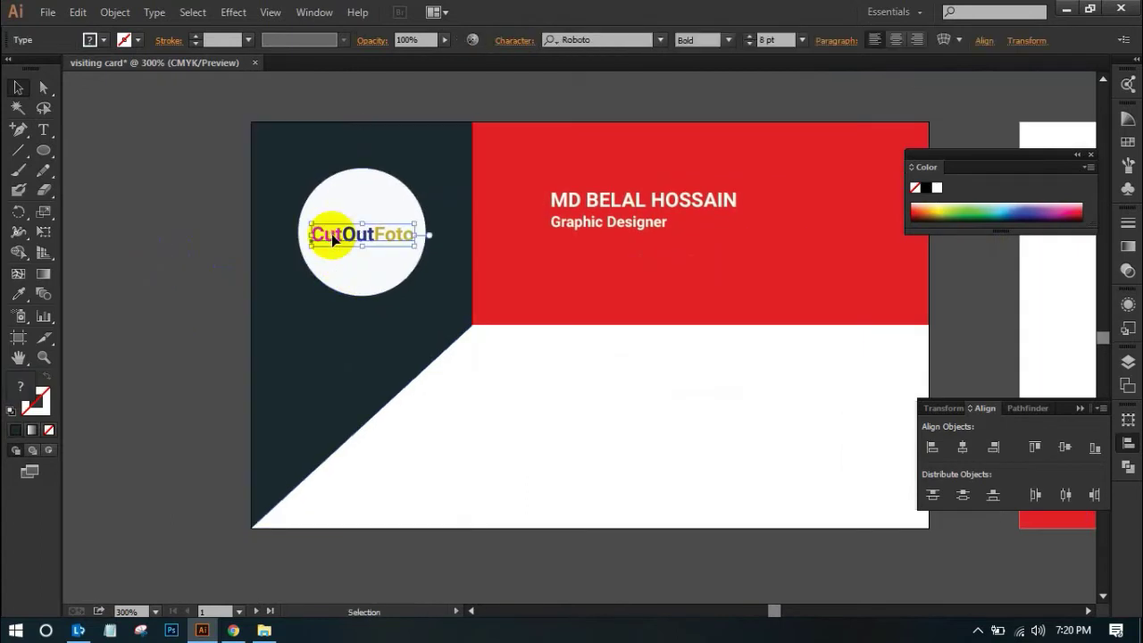
left_click_drag(357, 241, 850, 508)
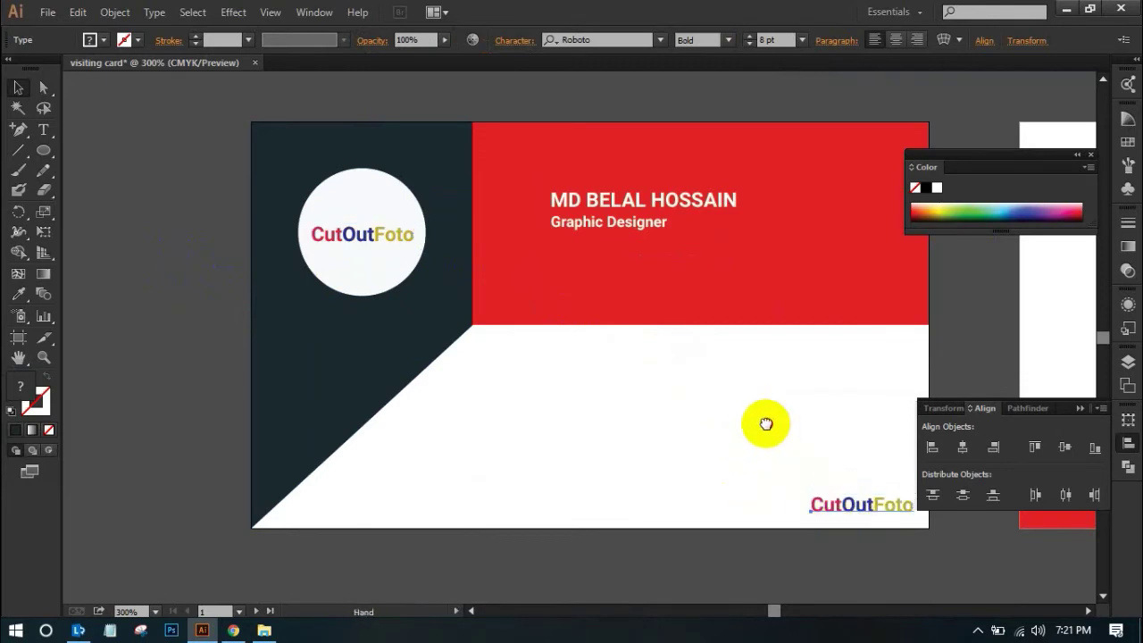
left_click_drag(765, 423, 620, 414)
left_click(846, 338)
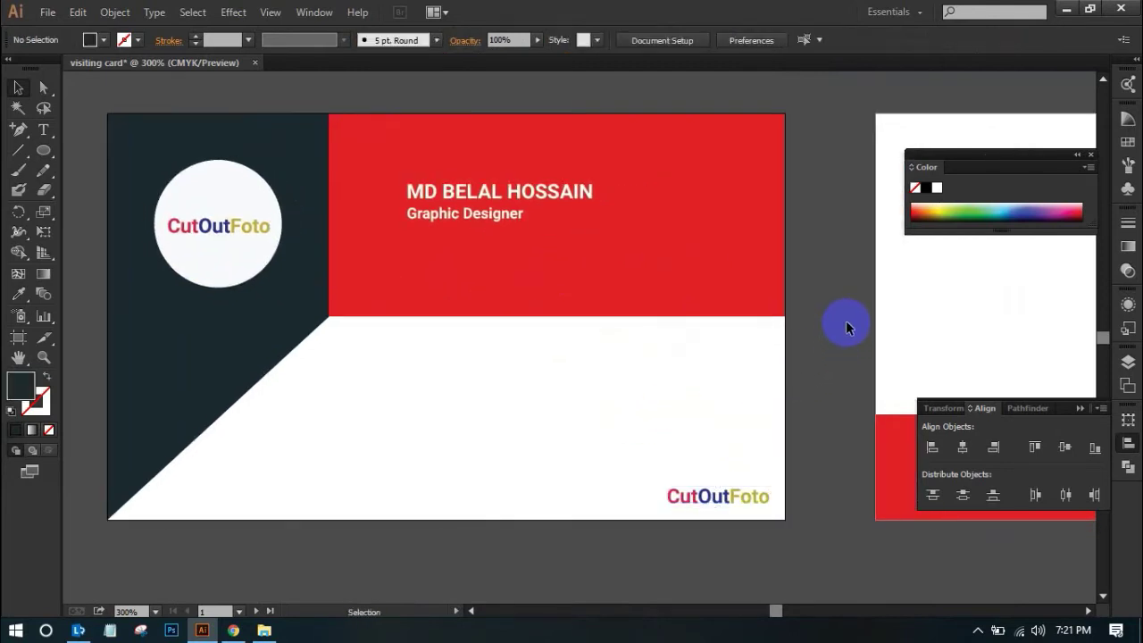
Resize the corner CutOutFoto text to 18 pt after trying 24 pt
left_click(847, 306, "alt")
left_click_drag(551, 365, 698, 368)
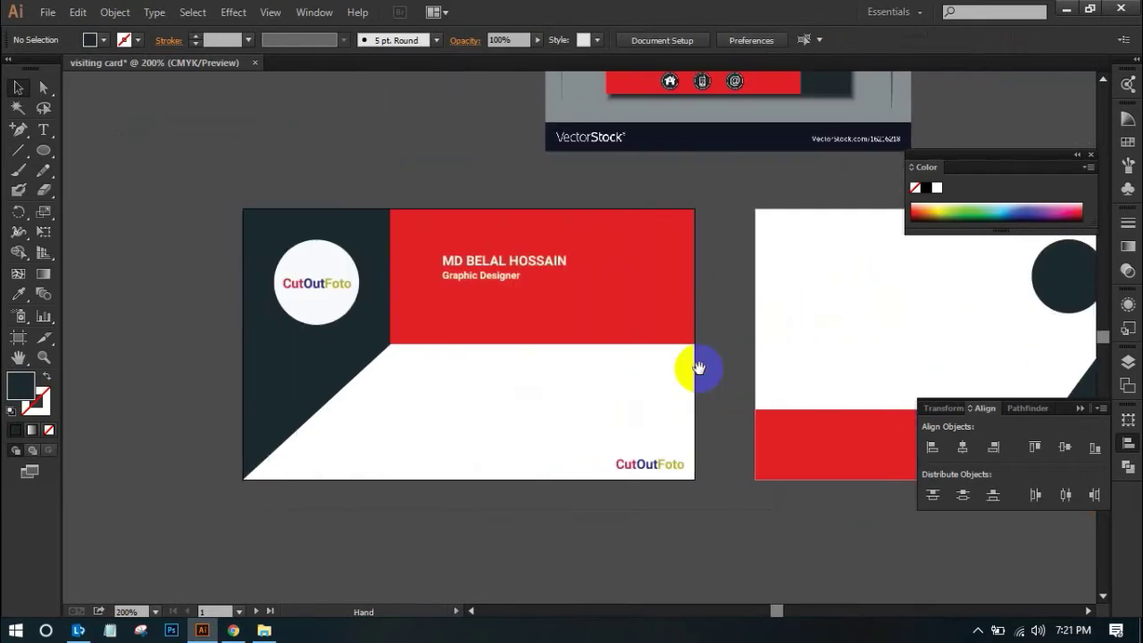
left_click(657, 467)
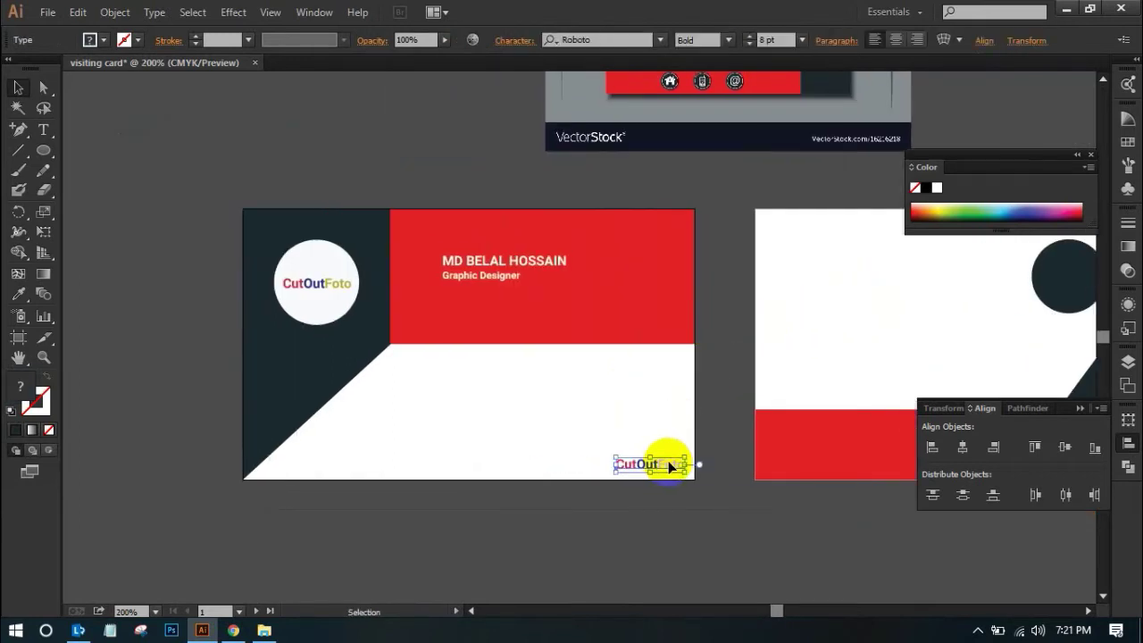
double_click(669, 465)
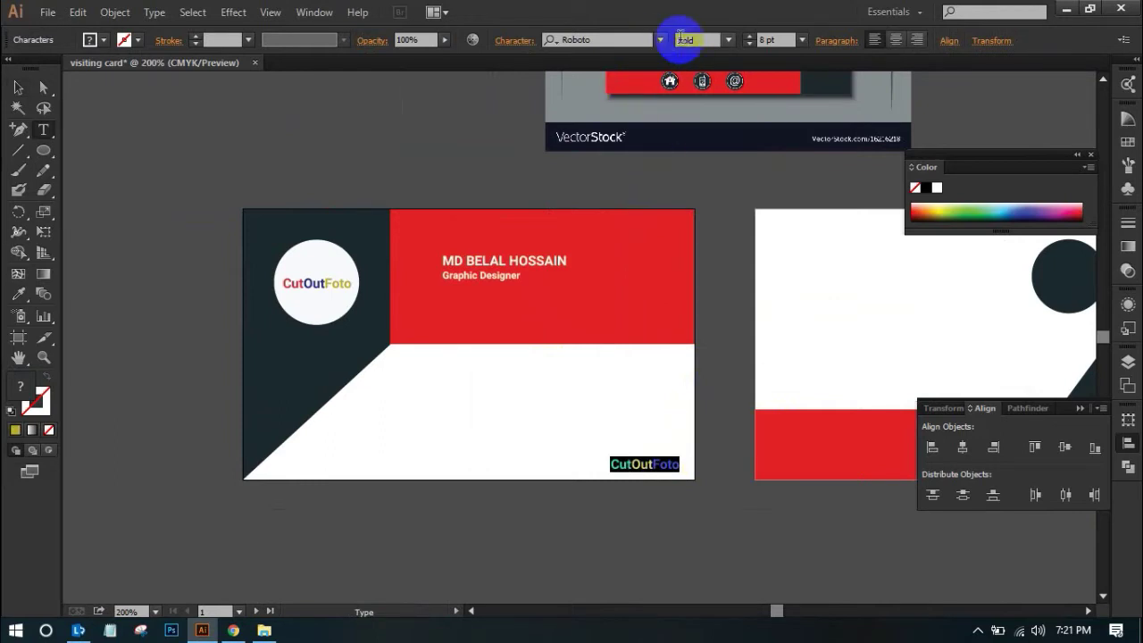
left_click(802, 40)
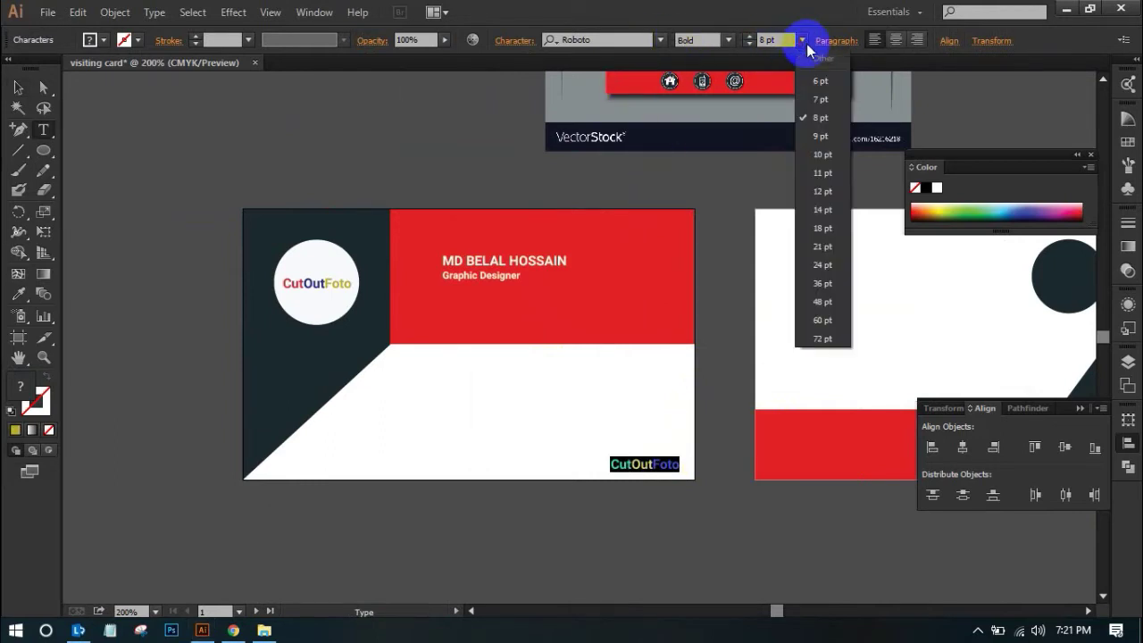
left_click(822, 264)
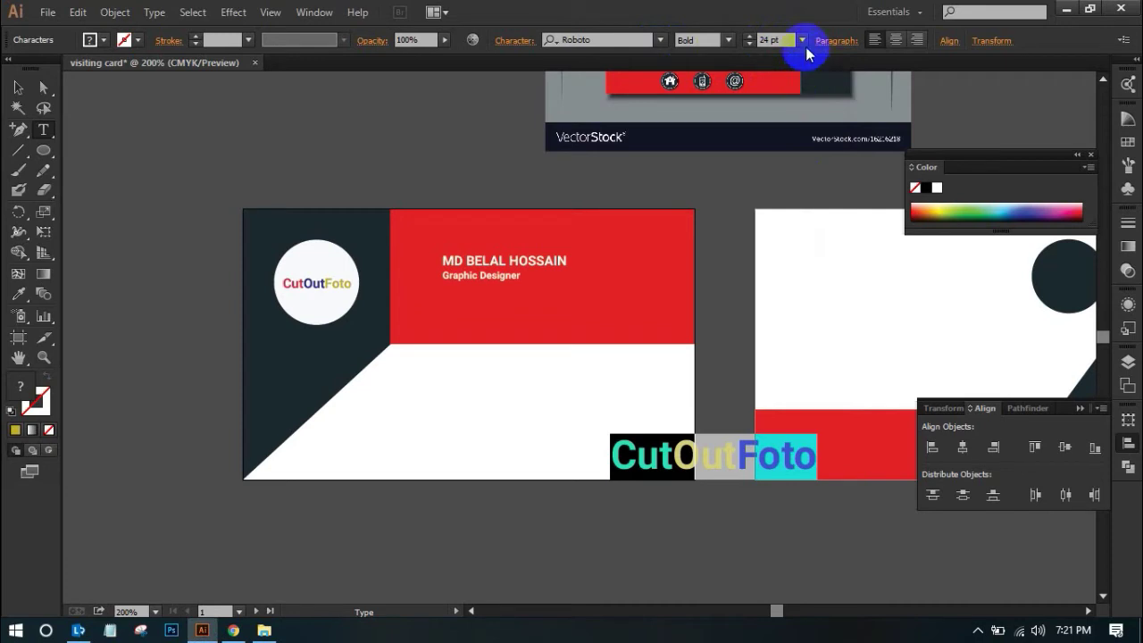
left_click(802, 40)
left_click(825, 230)
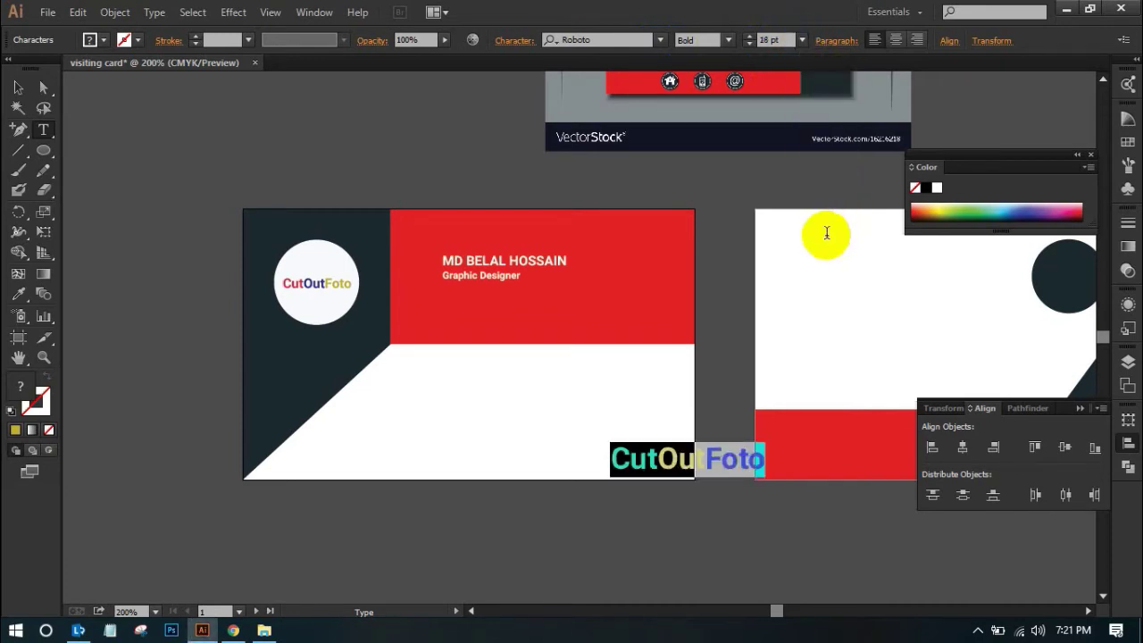
Move the CutOutFoto text left inside the card, then zoom out to both cards and the reference image
left_click(17, 88)
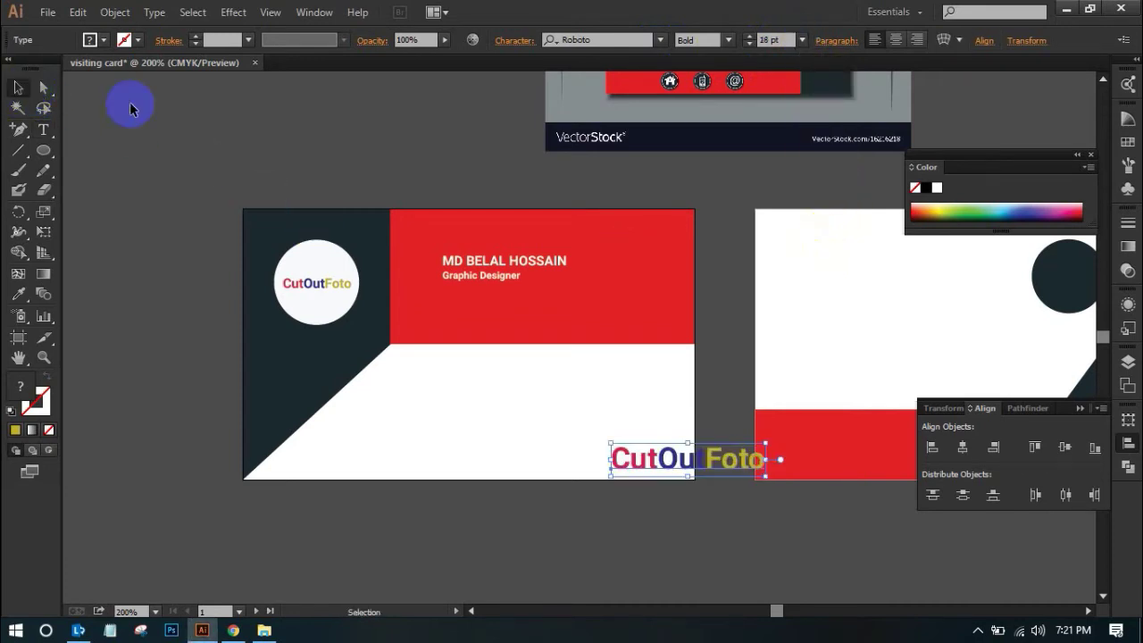
left_click(401, 273)
left_click_drag(661, 459, 578, 460)
left_click(441, 157)
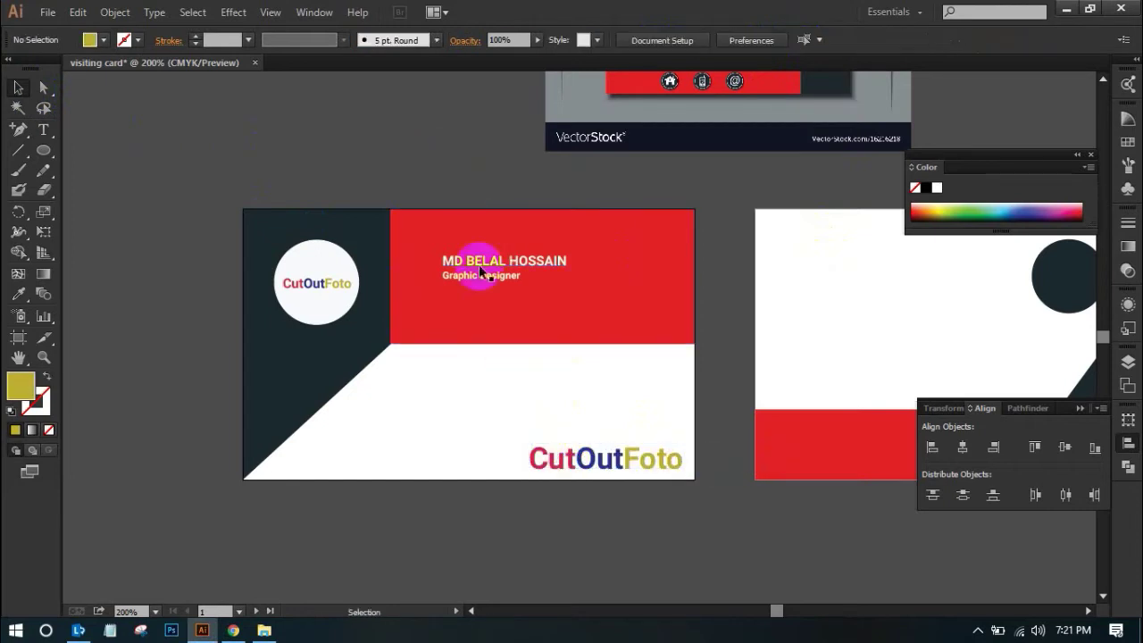
key("ctrl+minus")
scroll(523, 518, "right", 3)
scroll(342, 521, "up", 2)
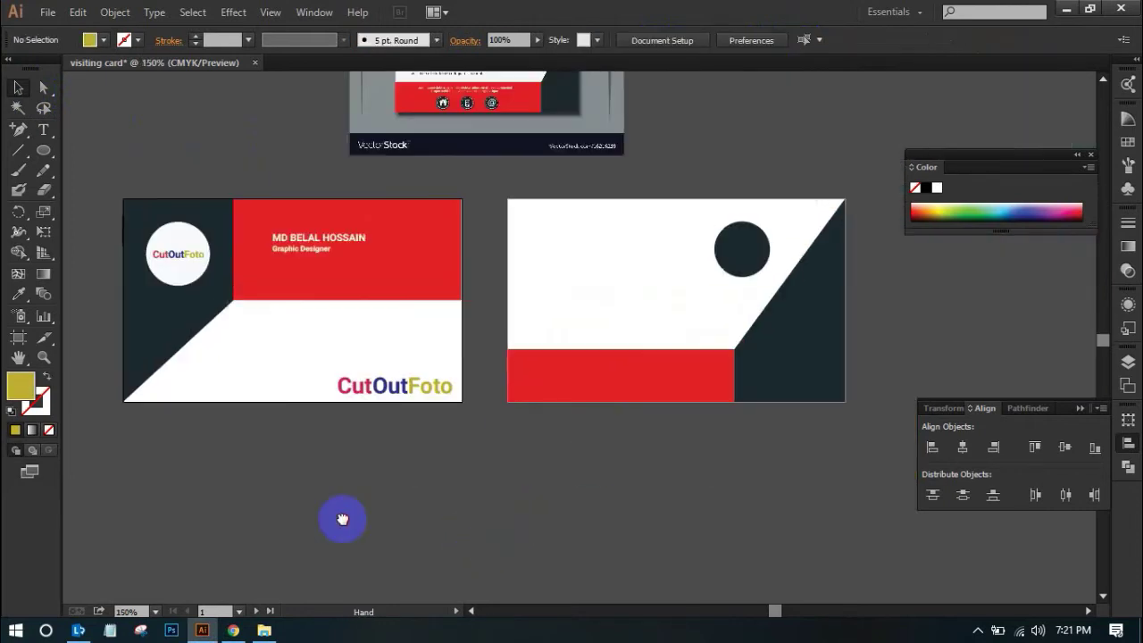
left_click_drag(440, 445, 420, 540)
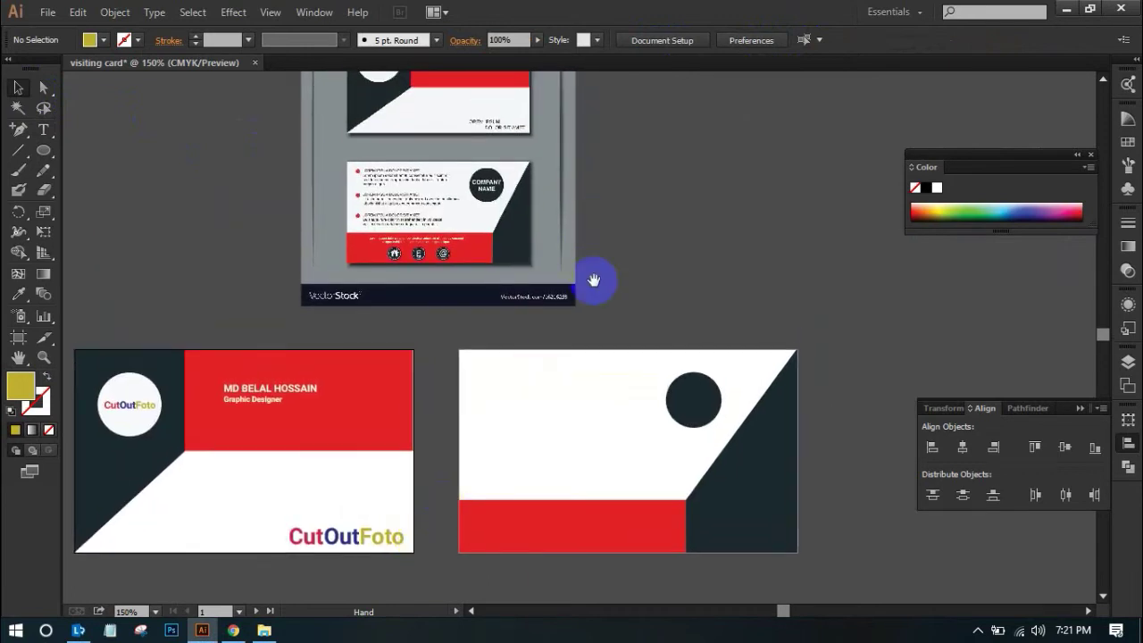
left_click_drag(660, 210, 602, 183)
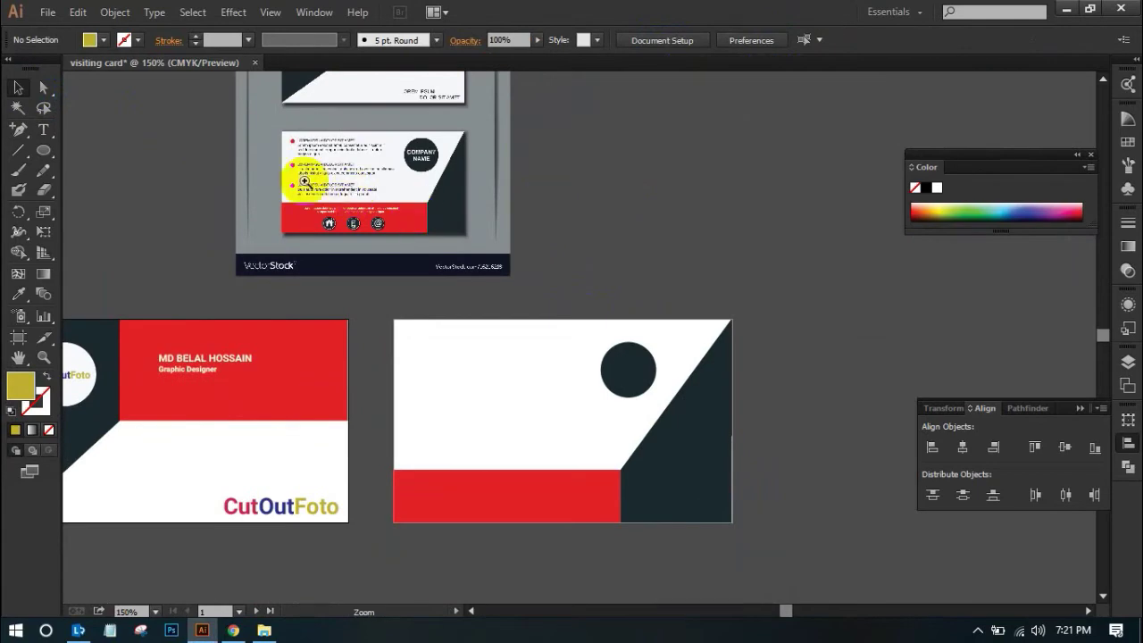
Alt-drag a CutOutFoto logo copy onto the back card's dark circle and shrink it to fit
left_click_drag(305, 179, 546, 271)
scroll(658, 270, "down", 5)
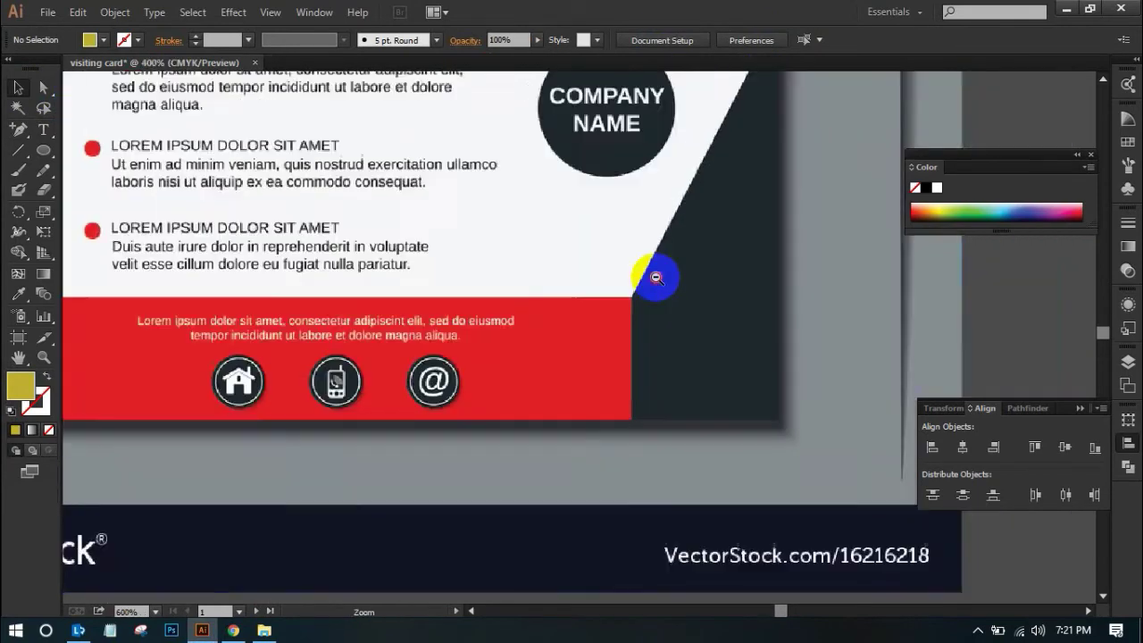
left_click_drag(590, 373, 592, 232)
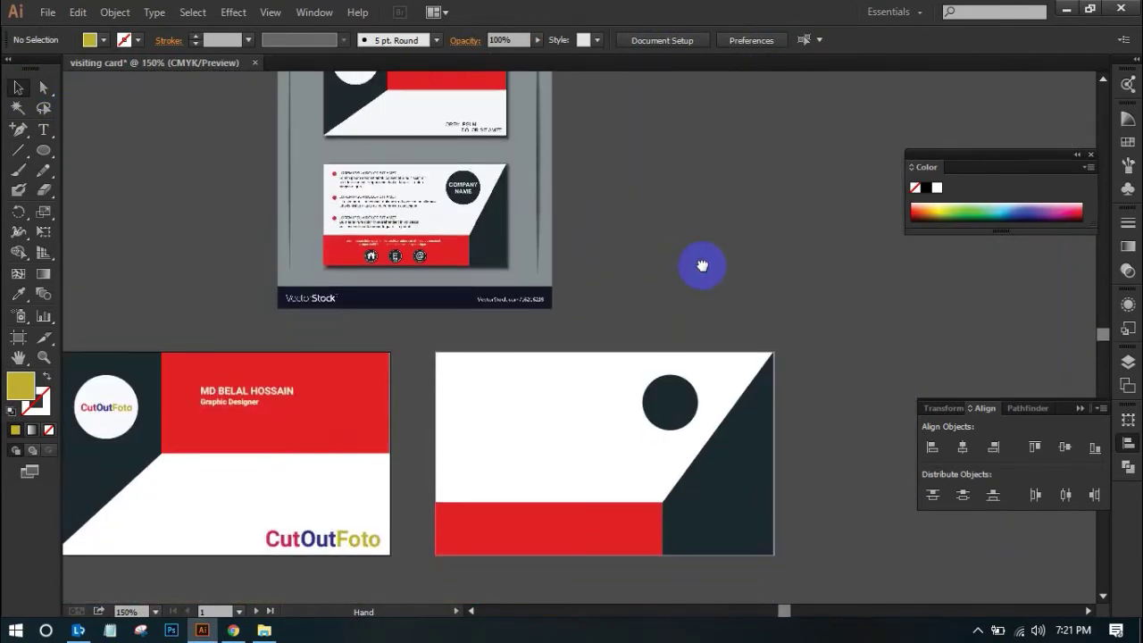
mouse_move(699, 262)
left_mouse_down()
mouse_move(703, 358)
mouse_move(702, 222)
mouse_move(733, 324)
mouse_move(706, 250)
left_mouse_up()
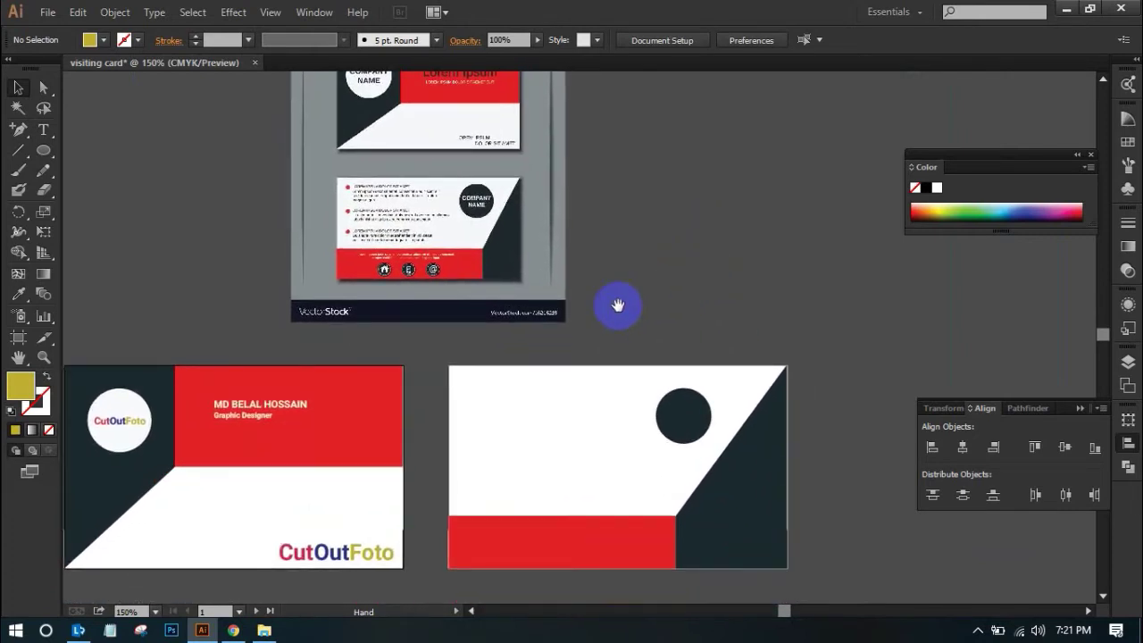
left_click_drag(348, 554, 698, 420)
left_click(693, 416)
left_click_drag(584, 401, 663, 349)
left_click_drag(701, 316, 684, 343)
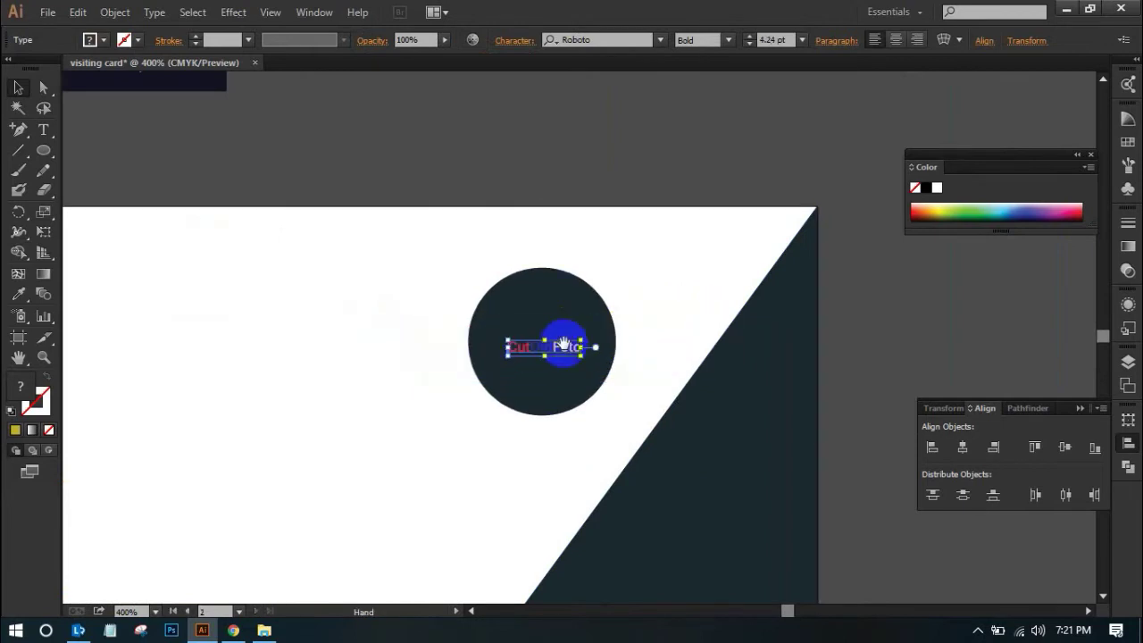
Fine-tune the logo to about 7.36 pt, centre it in the circle, then zoom out to both cards
key("ctrl+plus")
left_click_drag(641, 311, 691, 287)
left_click_drag(585, 331, 593, 317)
key("ctrl+alt+space")
left_click(600, 336)
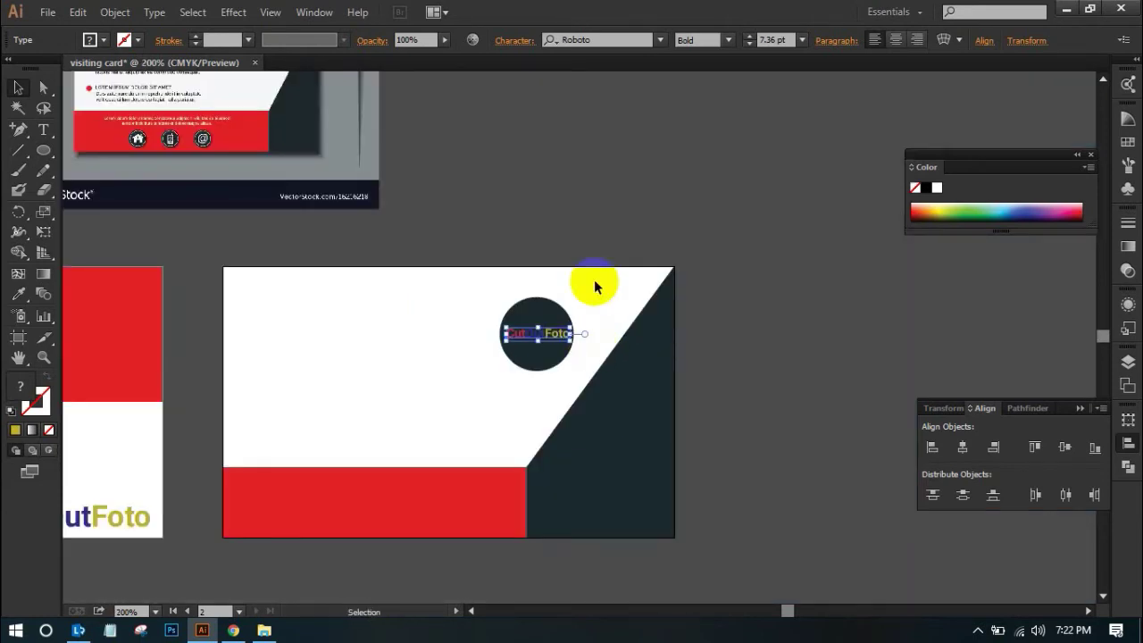
left_click(602, 229)
left_click_drag(551, 253, 629, 262)
left_click(581, 247, "ctrl+alt")
left_click_drag(490, 321, 500, 441)
left_click_drag(558, 367, 650, 217)
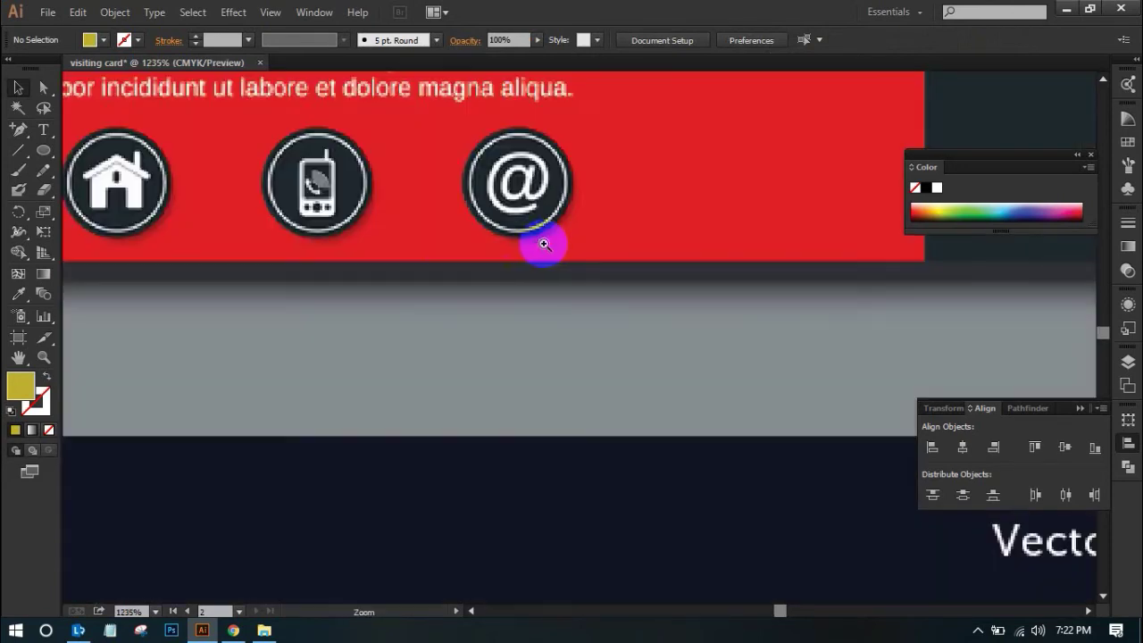
Zoom in on the reference card's contact icons to compare them with the back card
left_click_drag(428, 198, 543, 242)
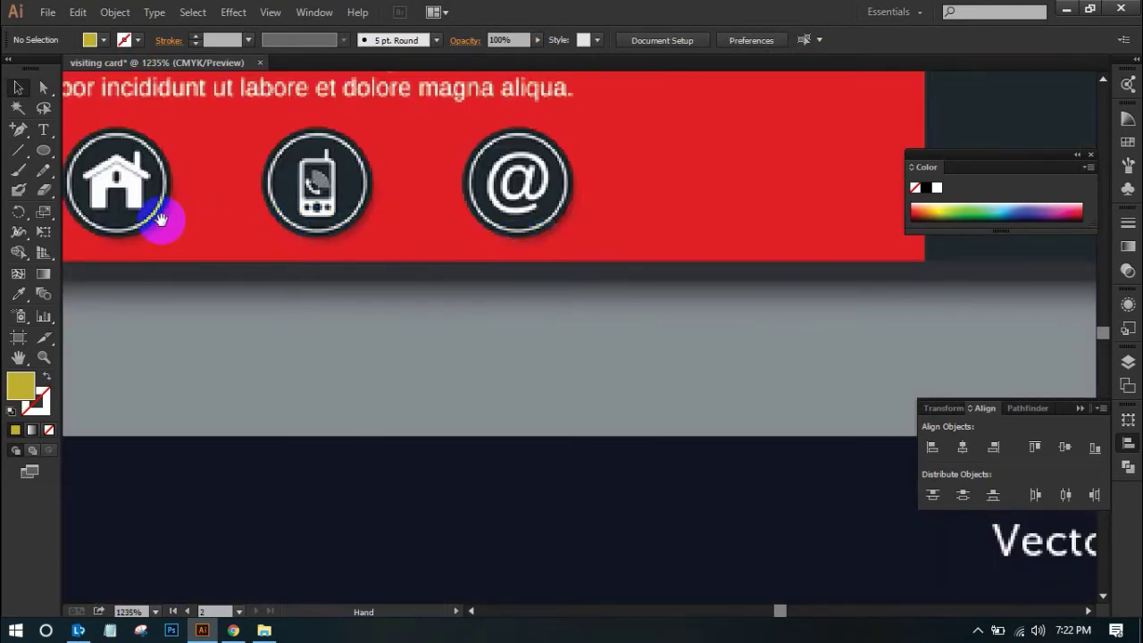
left_click(493, 224, "alt")
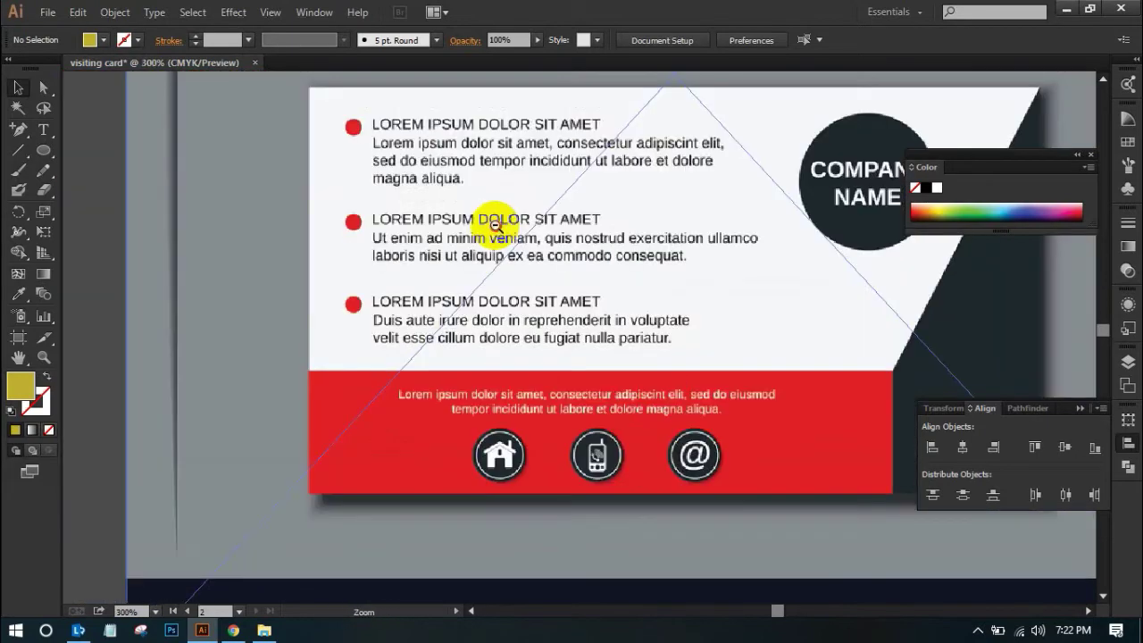
left_click(493, 224, "alt")
left_click_drag(560, 377, 532, 306)
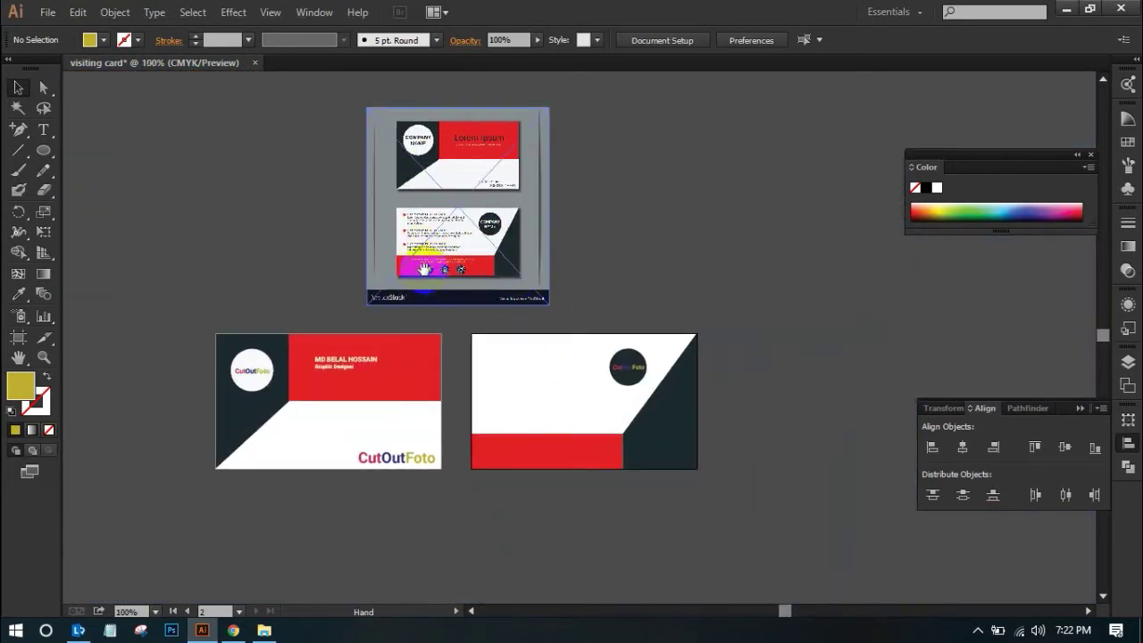
left_click_drag(426, 271, 554, 301)
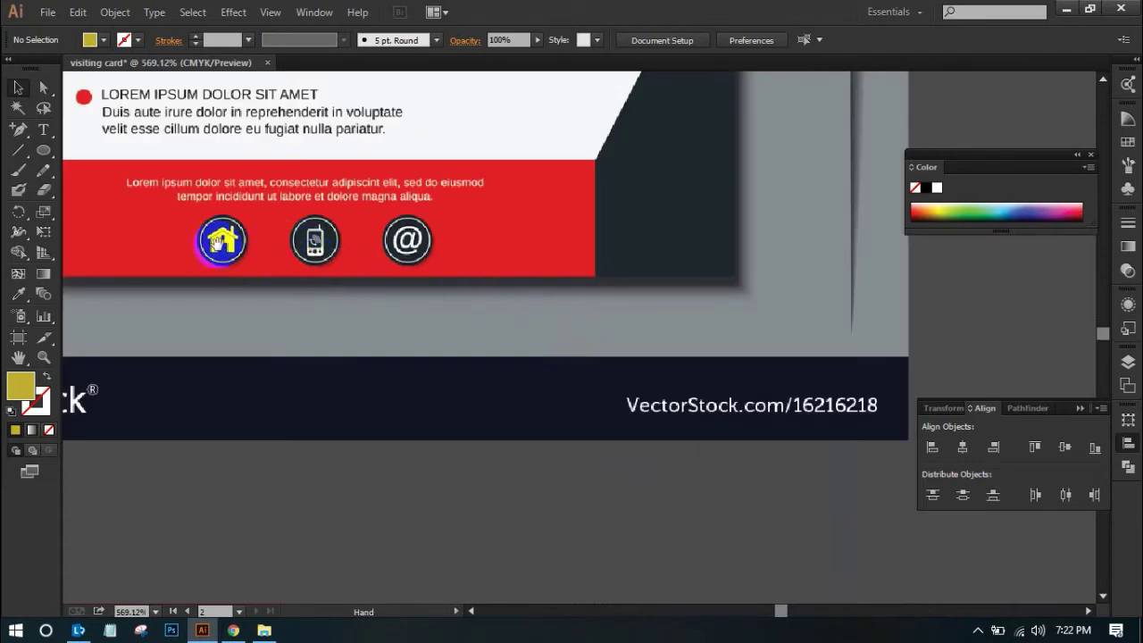
scroll(581, 276, "down", 4)
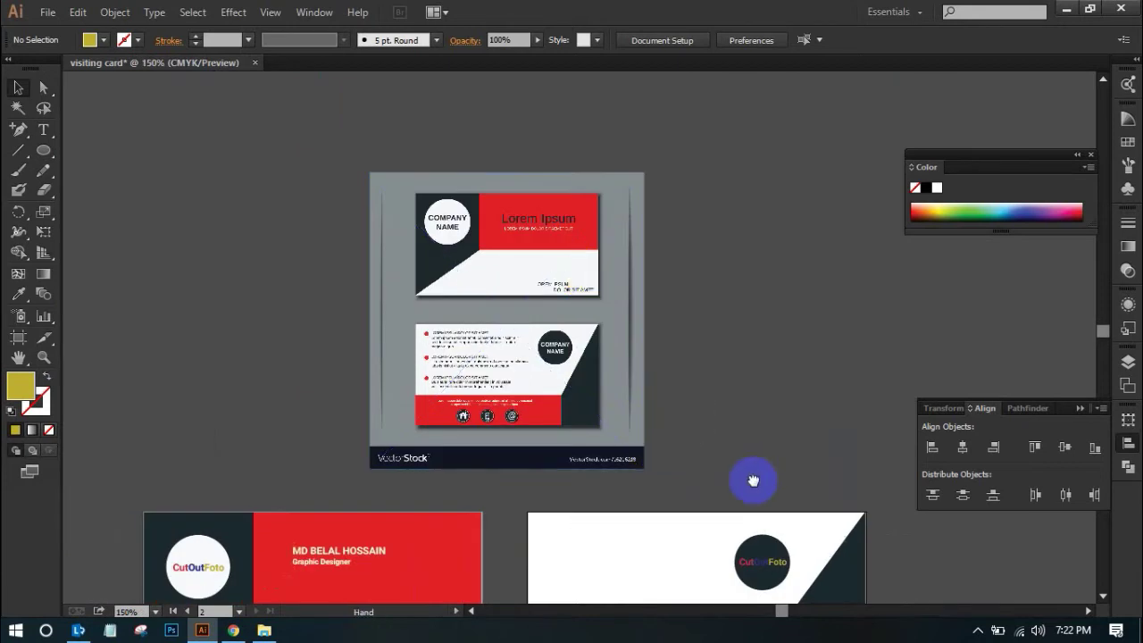
left_click_drag(749, 472, 730, 313)
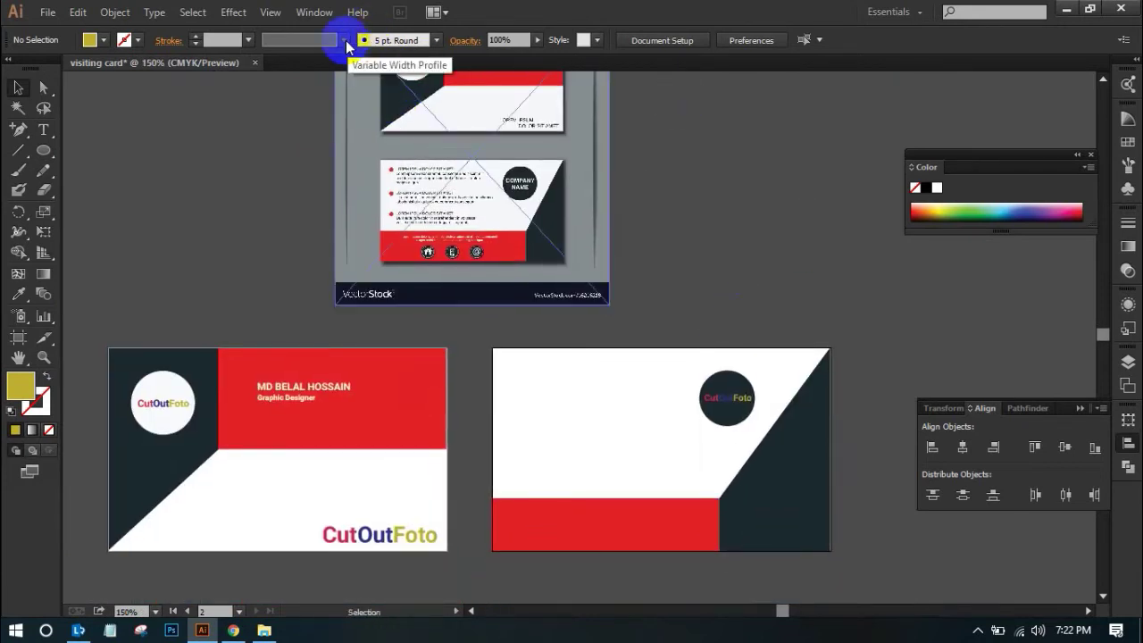
Open Window > Symbol Libraries > Mobile, enlarge the panel and move it to the upper left
left_click(312, 12)
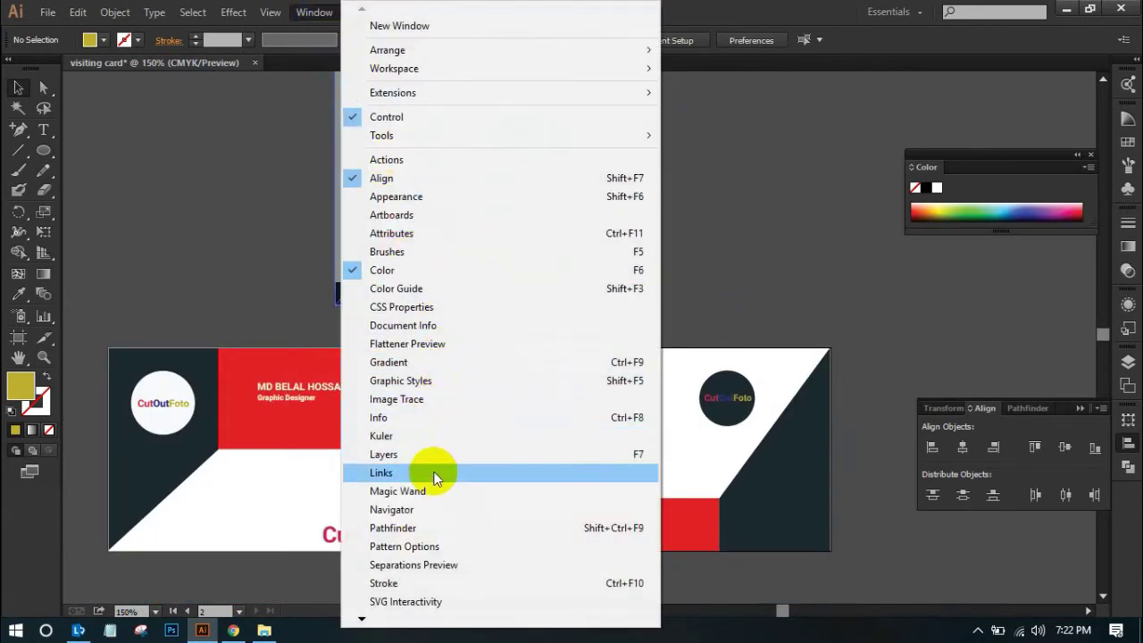
left_click(361, 618)
mouse_move(360, 617)
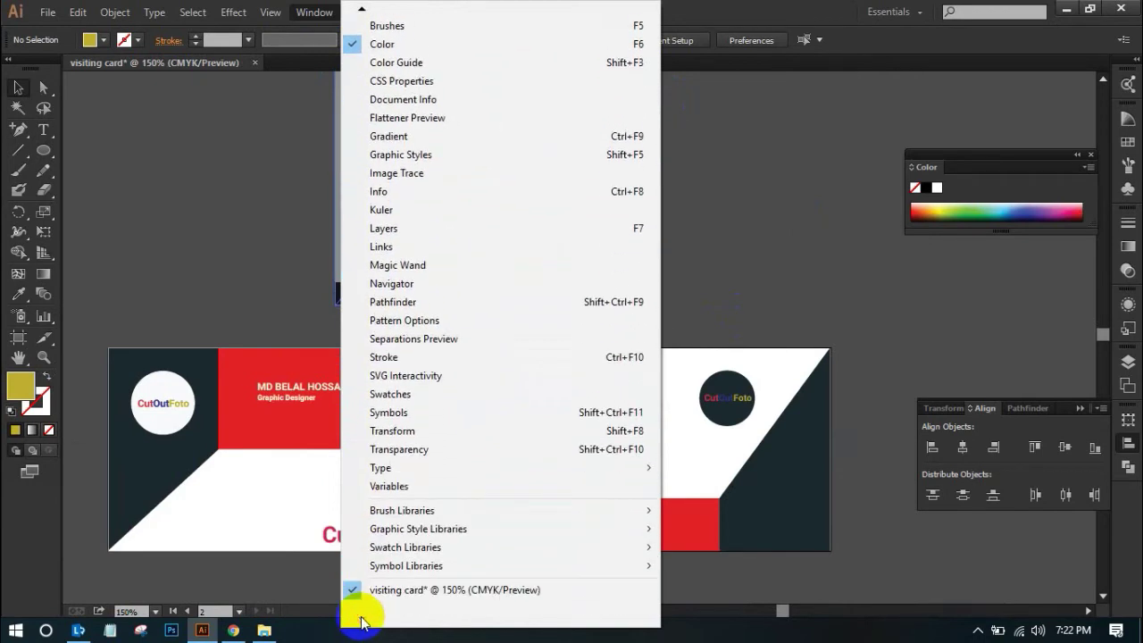
mouse_move(425, 566)
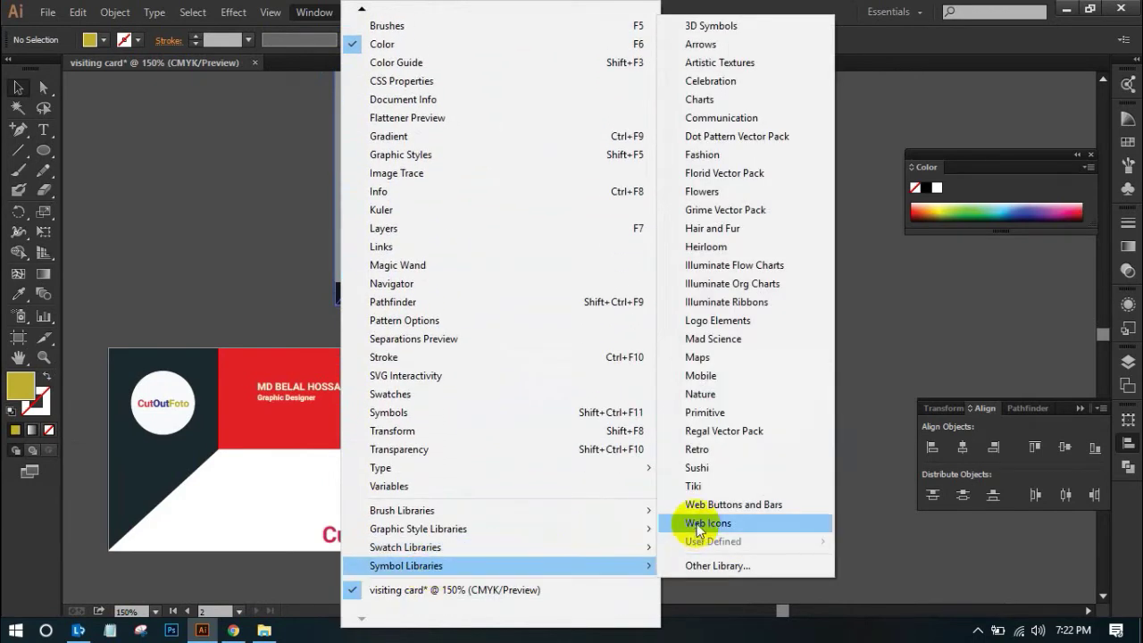
left_click(717, 379)
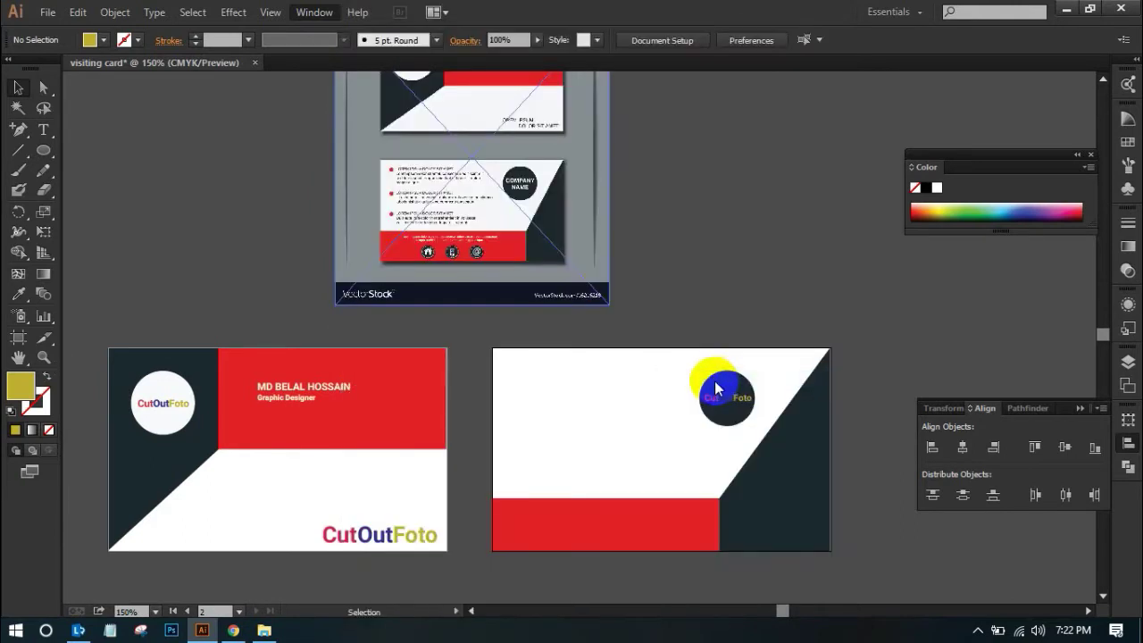
left_click_drag(663, 380, 882, 514)
left_click_drag(635, 270, 202, 143)
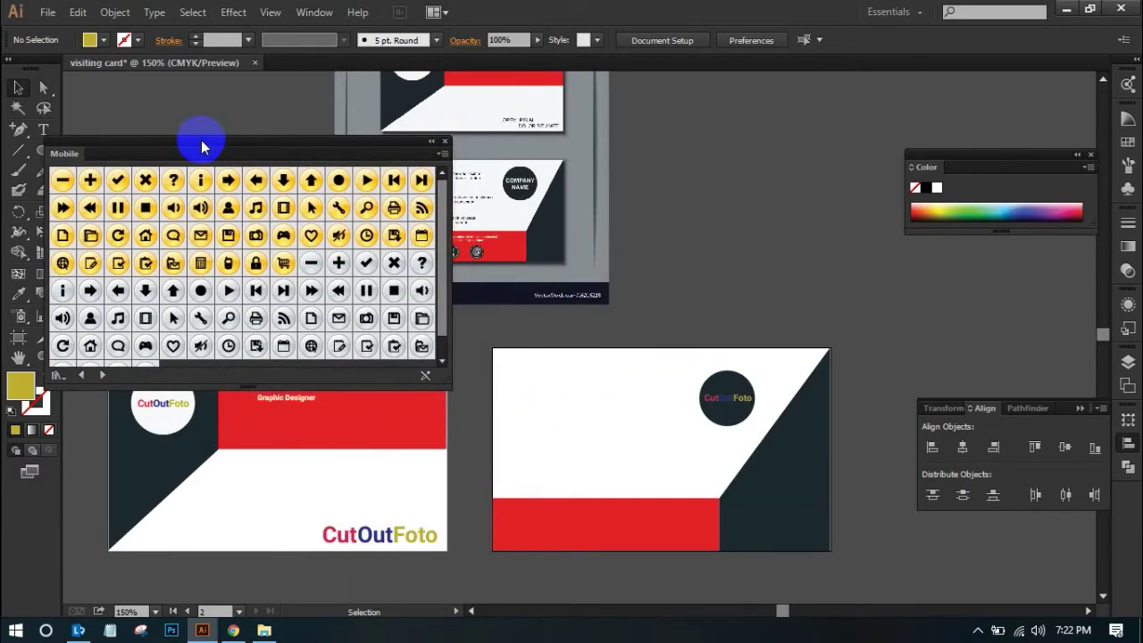
Drag email and phone icons from the Mobile library to the back card's bottom-left
left_click(228, 180)
left_click(254, 182, "shift")
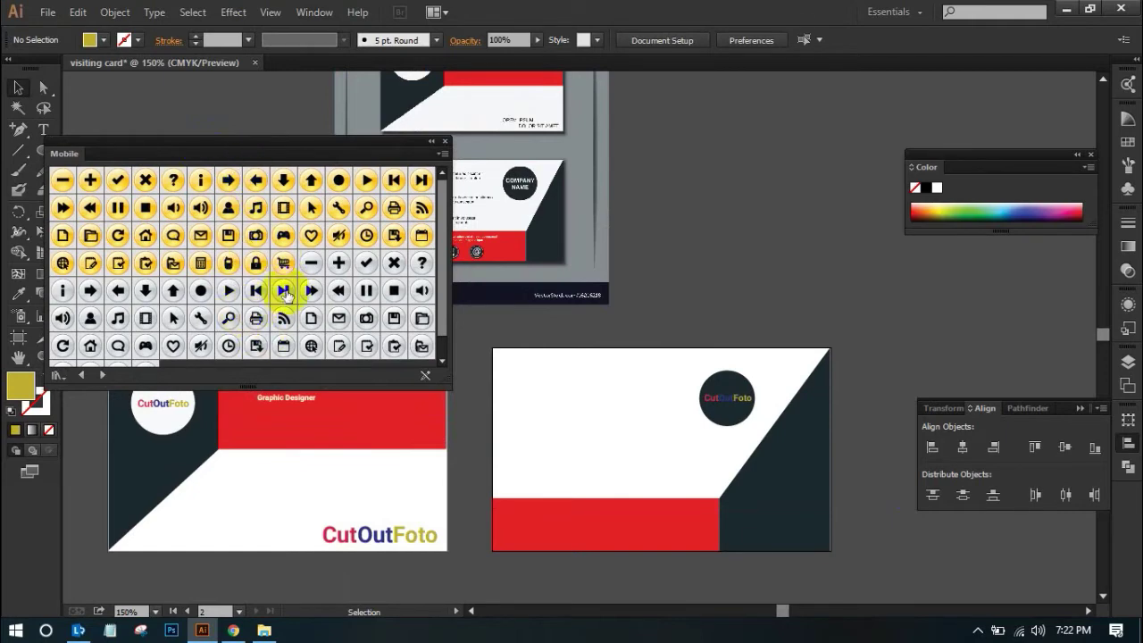
scroll(268, 299, "down", 1)
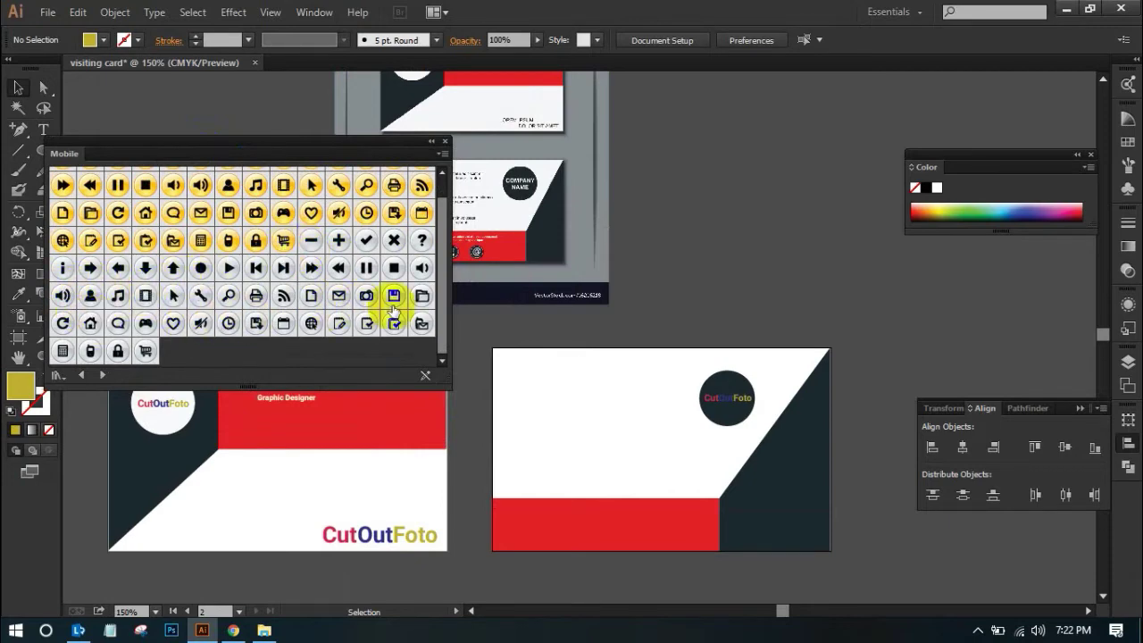
left_click_drag(339, 297, 521, 525)
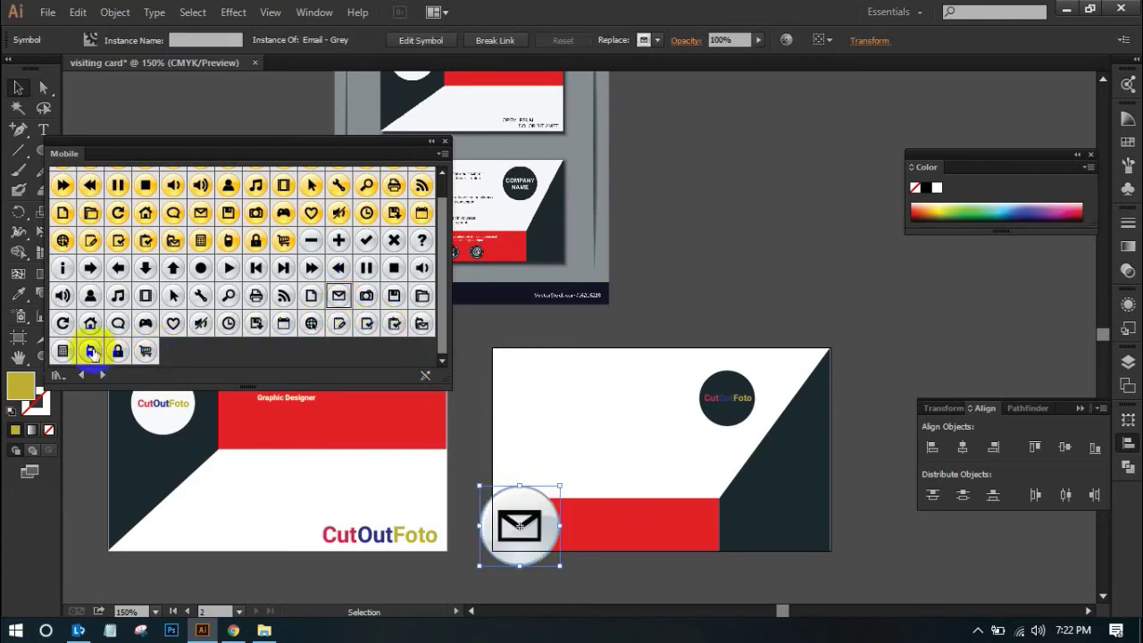
left_click_drag(88, 351, 512, 526)
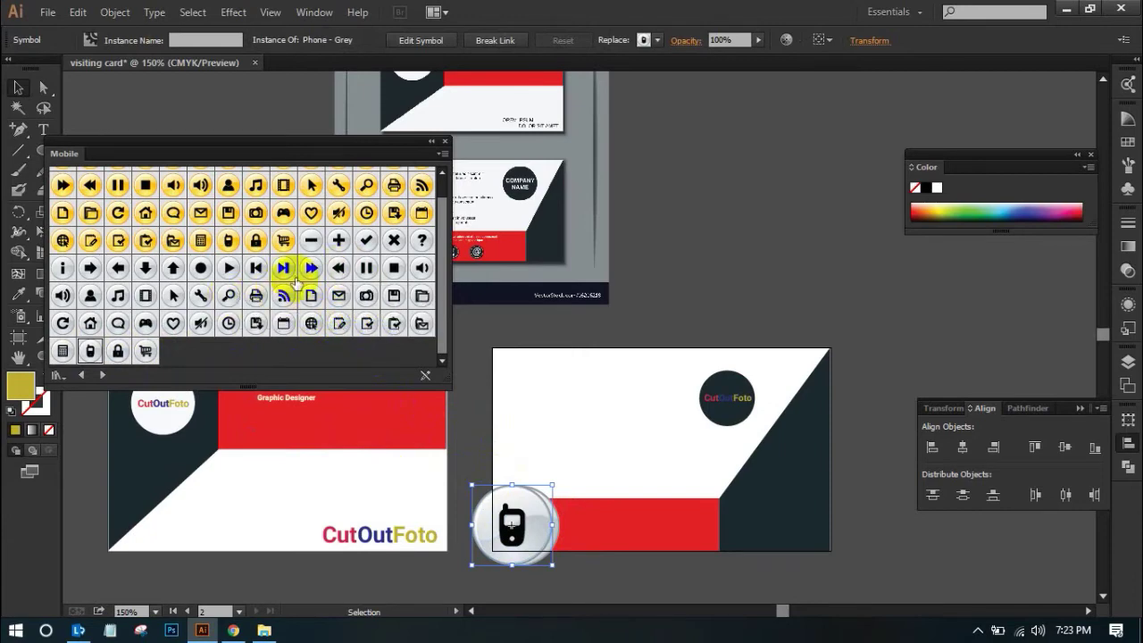
Swap the phone button for the Home - Grey symbol, close the library, and select it with the red bar
left_click(90, 323)
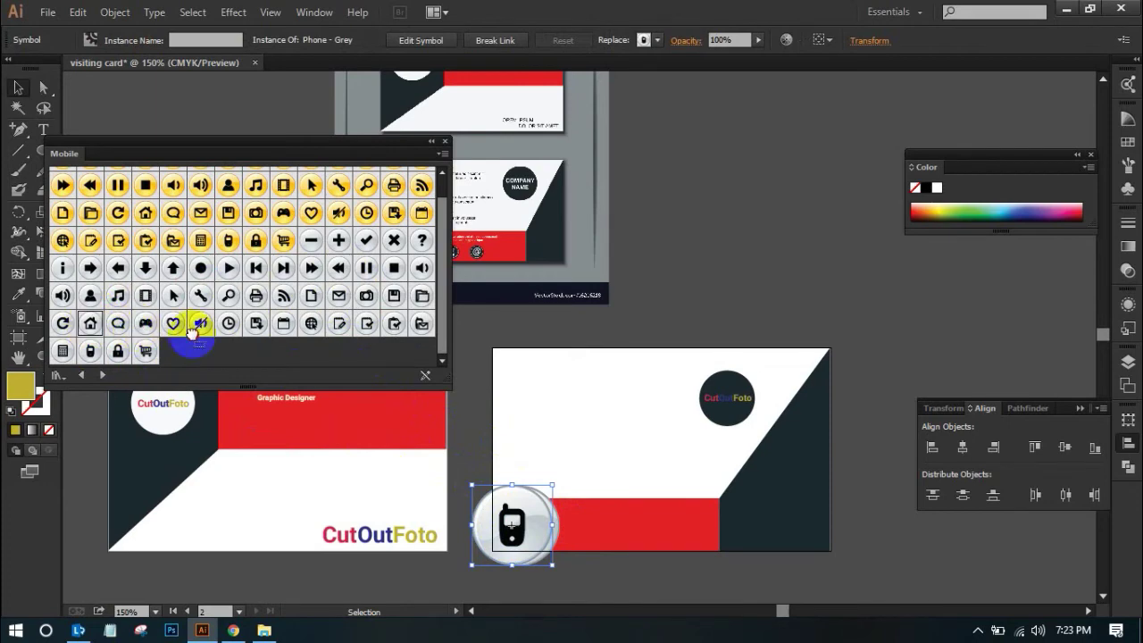
left_click_drag(446, 457, 516, 520)
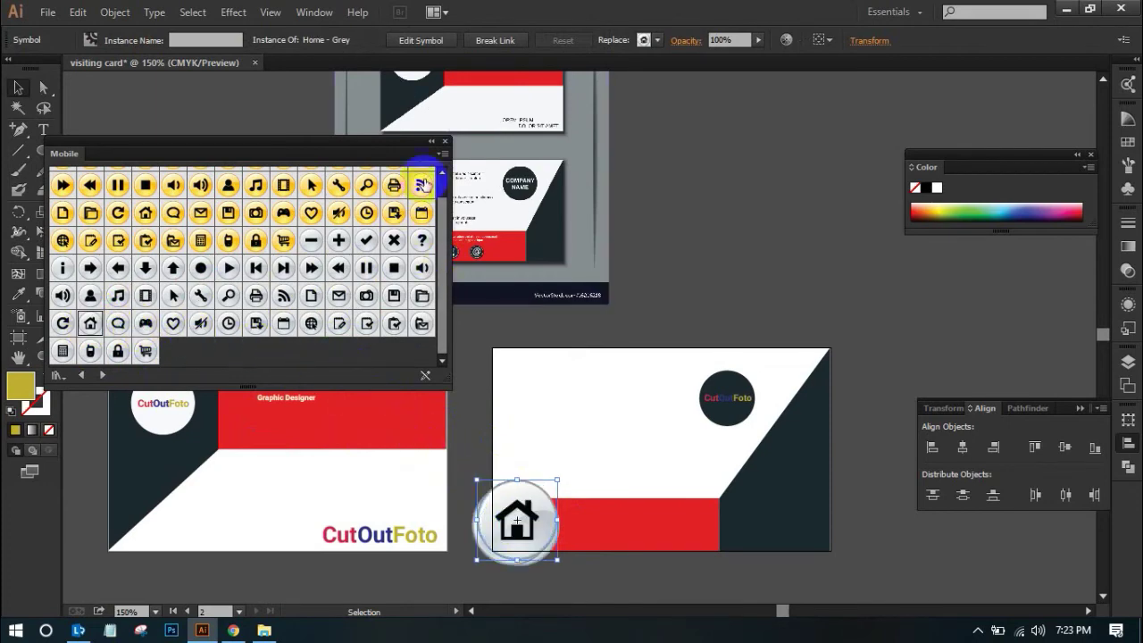
left_click(449, 145)
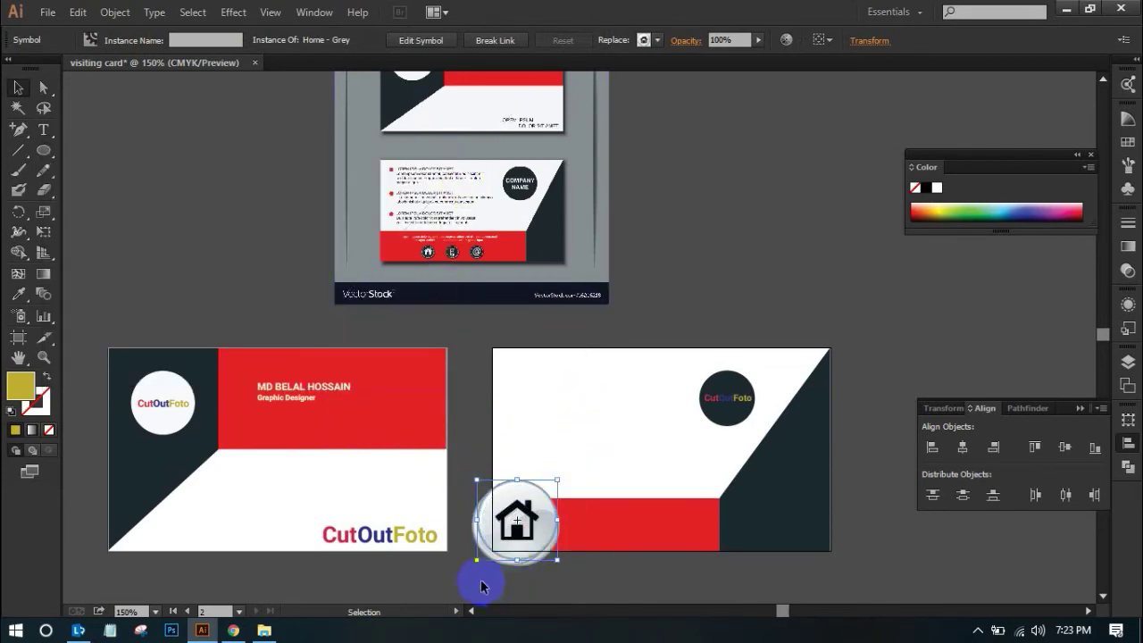
left_click(522, 553, "shift")
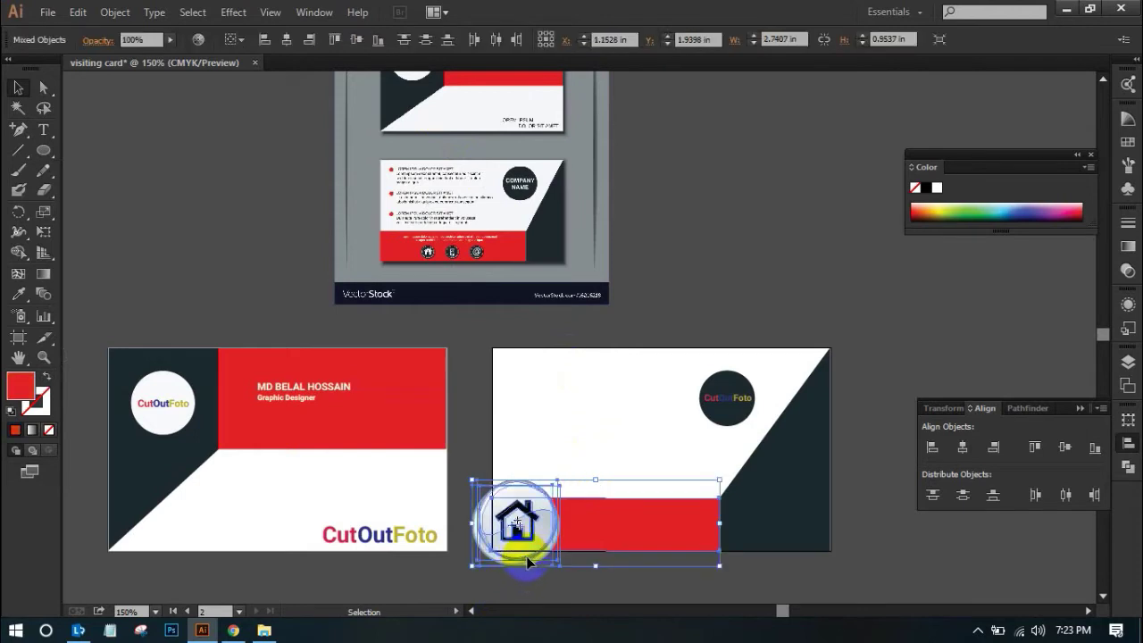
left_click(528, 596)
left_click(504, 520)
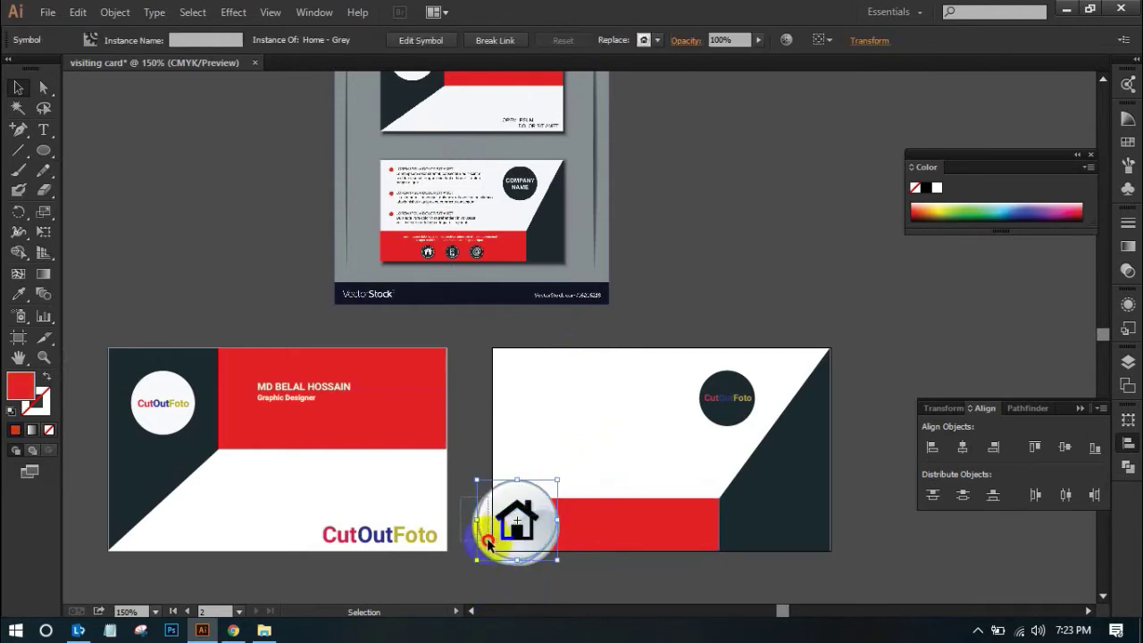
left_click(489, 543, "shift")
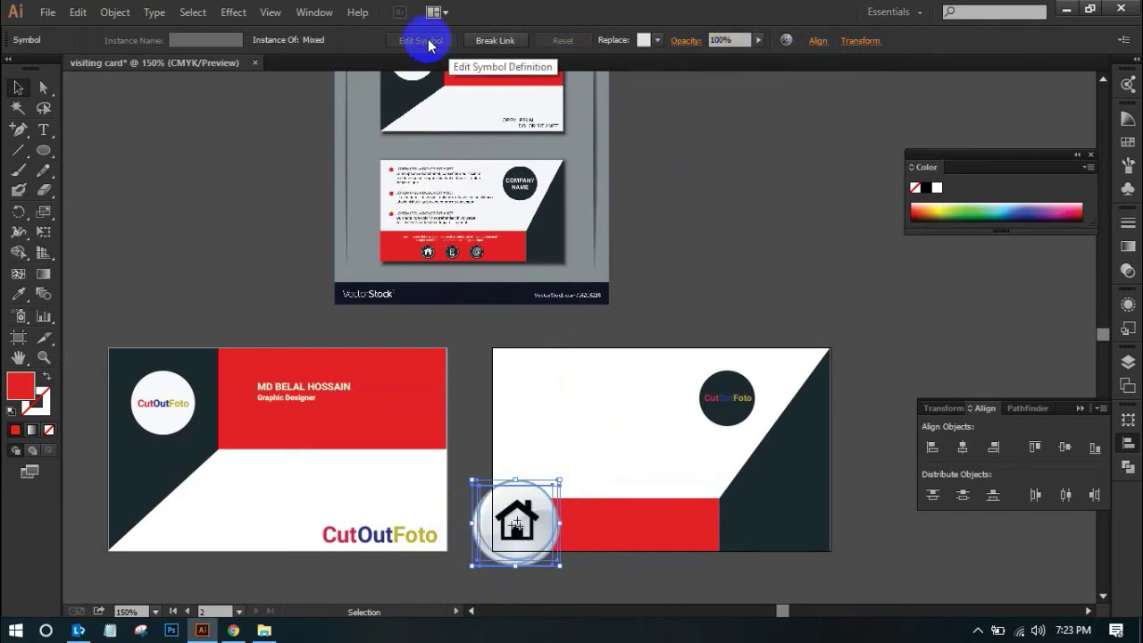
Align the Home button to the red bar, shrink it to about 0.39 in, and nudge both up
left_click(963, 457)
left_click(1062, 449)
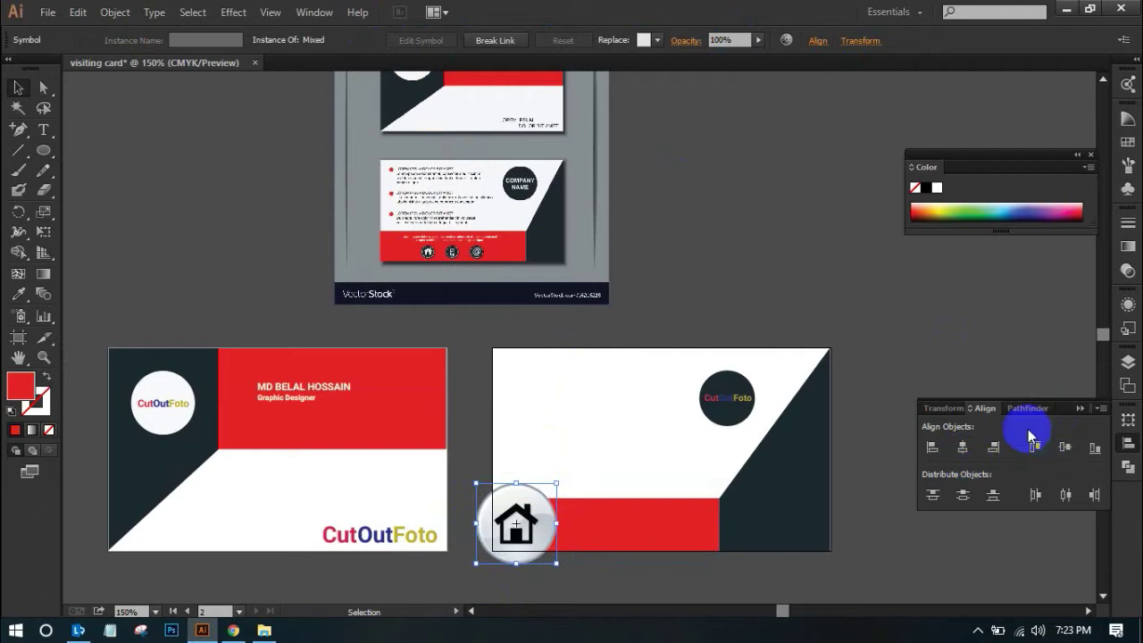
left_click_drag(557, 483, 663, 585)
left_click(543, 523)
left_click_drag(276, 161, 607, 361)
left_click(530, 312, "shift")
left_click_drag(530, 199, 591, 224)
Move the Home button and the red bar down together
left_click(120, 242)
left_click(500, 251)
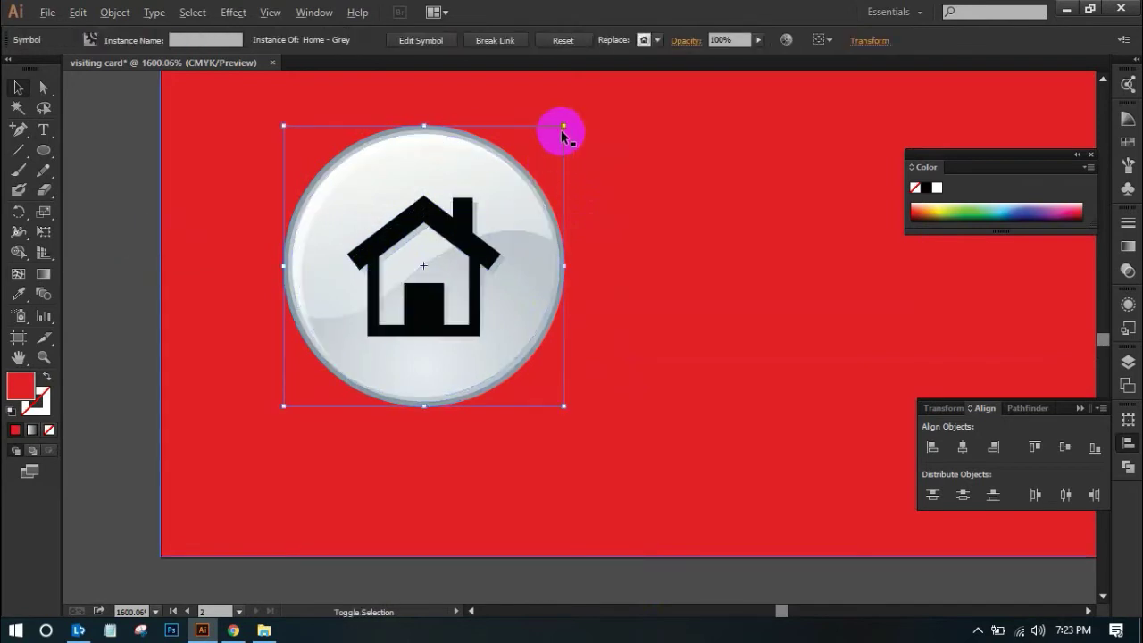
left_click(117, 258)
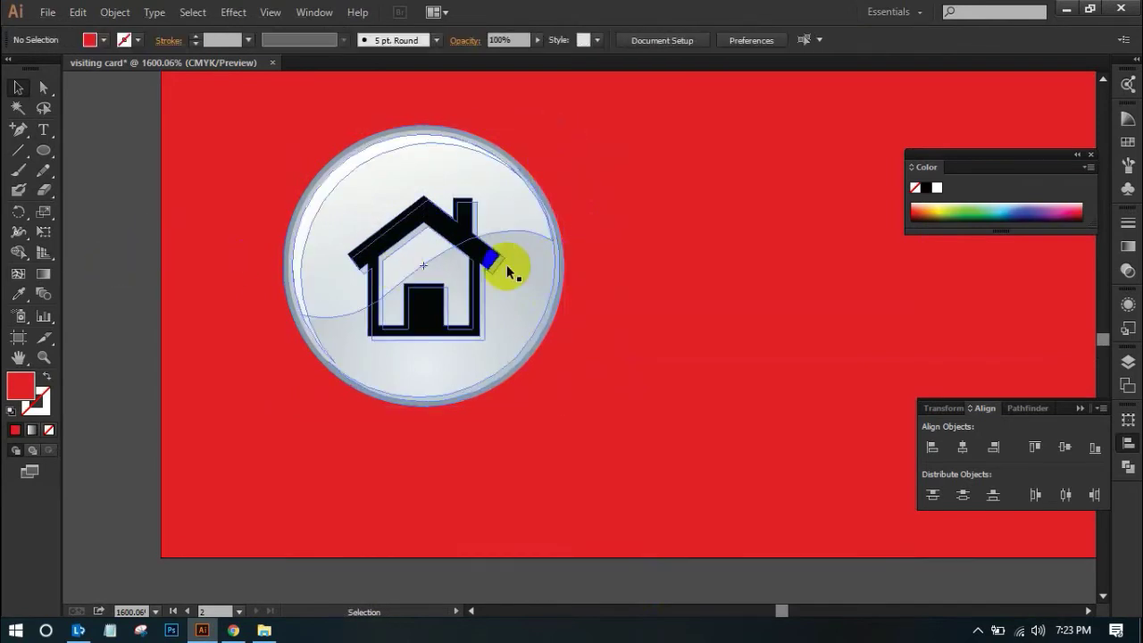
left_click(509, 288)
left_click(564, 128, "shift")
left_click_drag(564, 128, 563, 228)
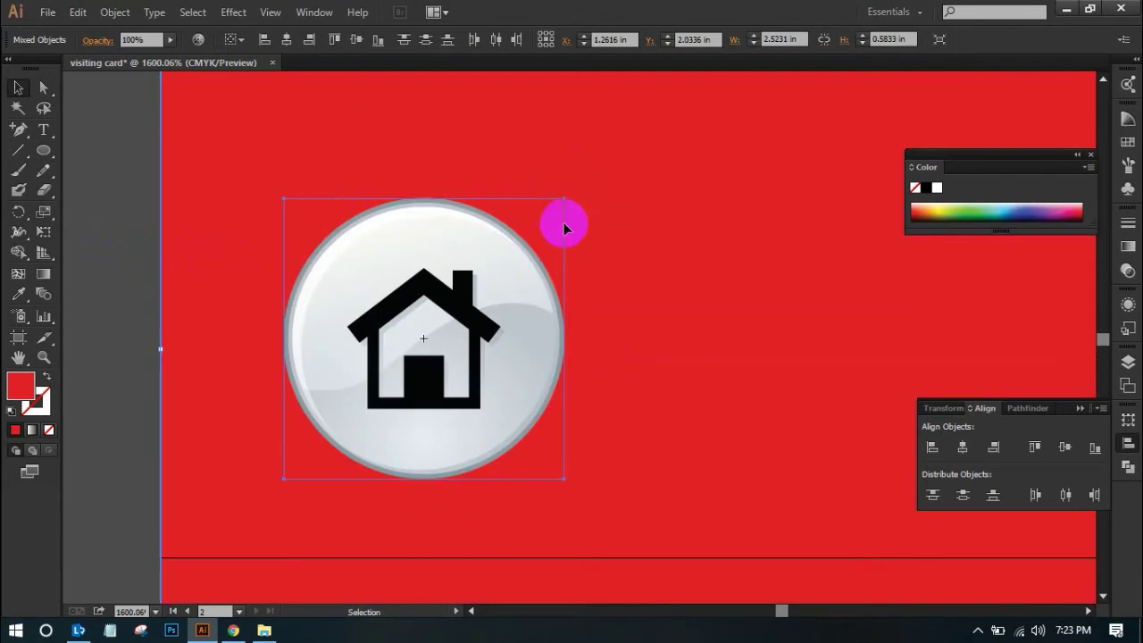
Shrink the Home button around its centre
left_click(113, 211)
left_click(550, 259)
left_click_drag(564, 200, 484, 278)
left_click(287, 333)
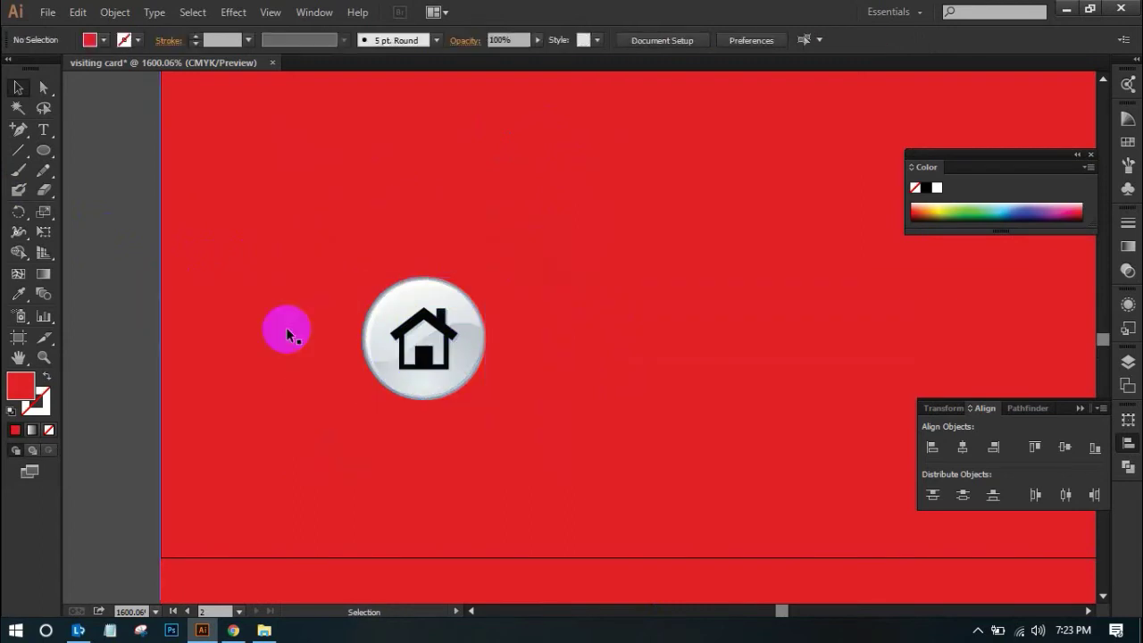
Move the red bar back flush with the bottom of the card
key("ctrl+minus")
key("ctrl+minus")
key("ctrl+minus")
key("ctrl+minus")
left_click_drag(530, 324, 18, 322)
left_click(689, 364)
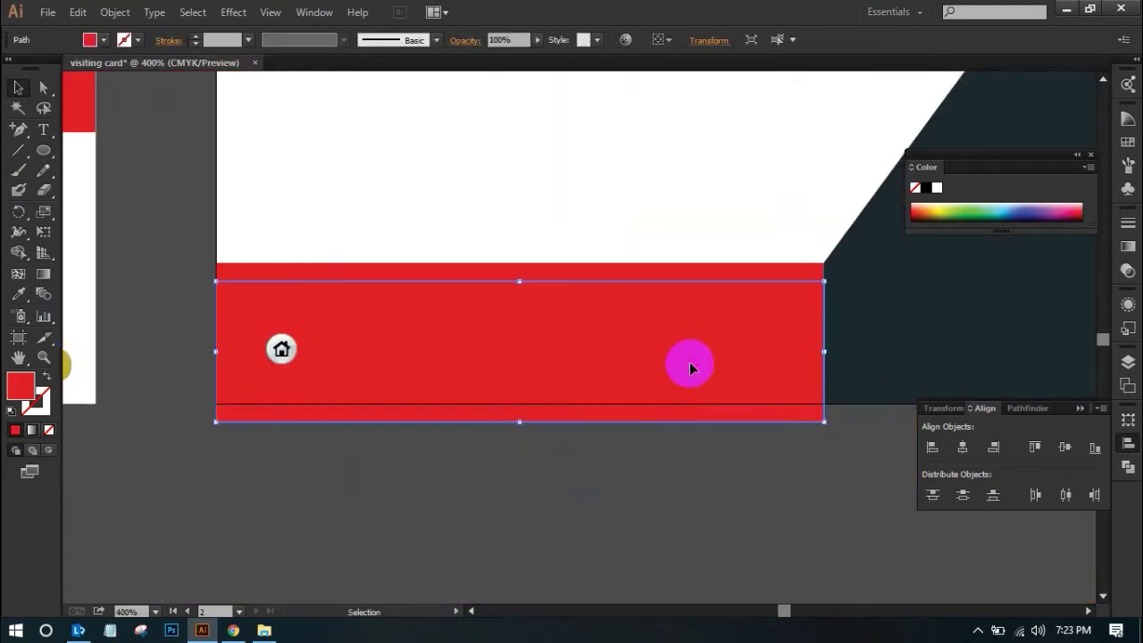
left_click_drag(689, 364, 686, 347)
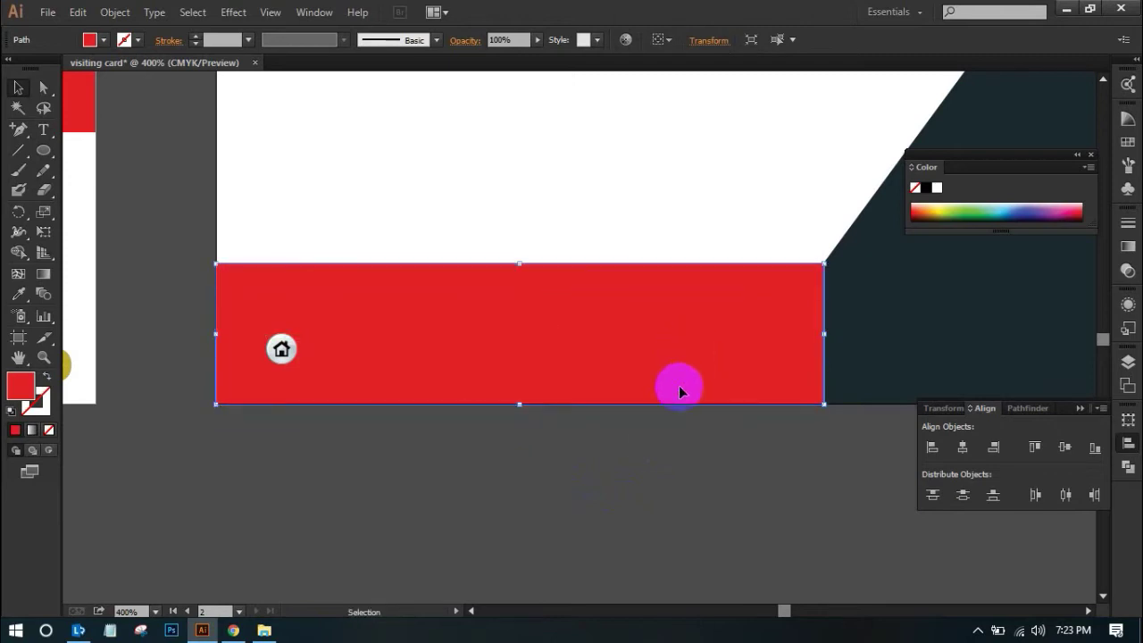
left_click(644, 480)
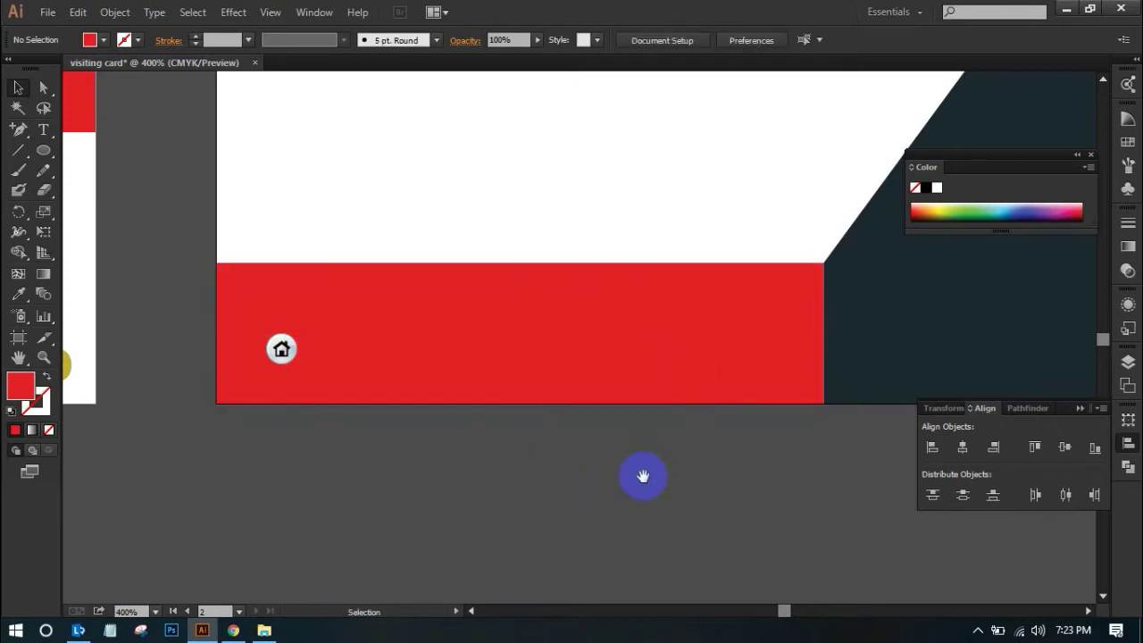
Pull out and delete the stray duplicate red rectangle
scroll(639, 518, "up", 3)
left_click_drag(607, 451, 746, 528)
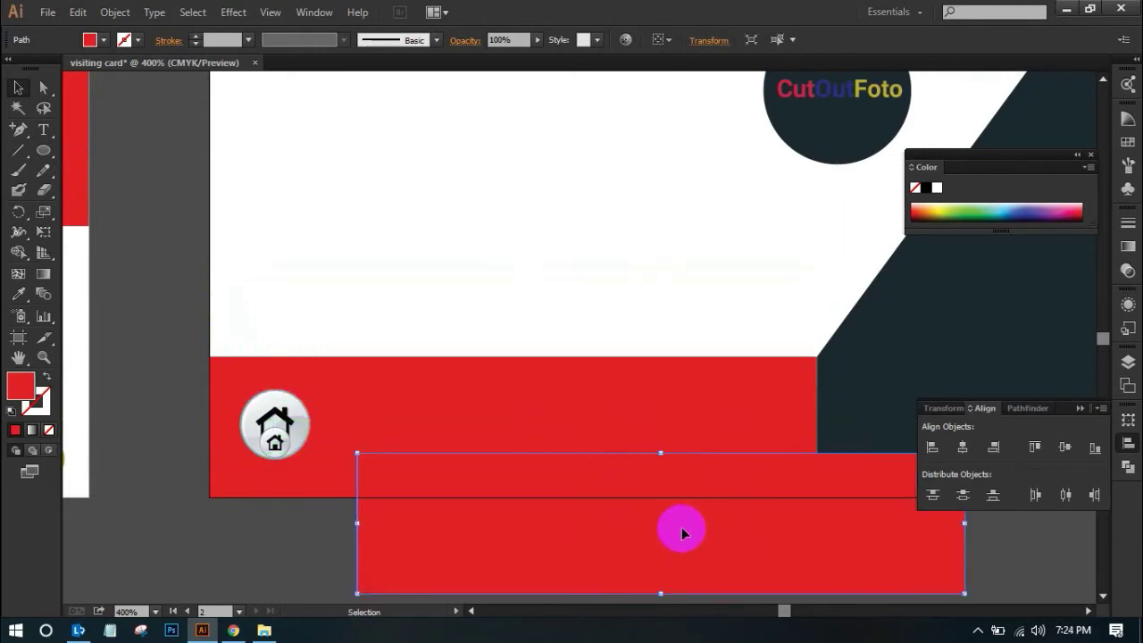
key("Delete")
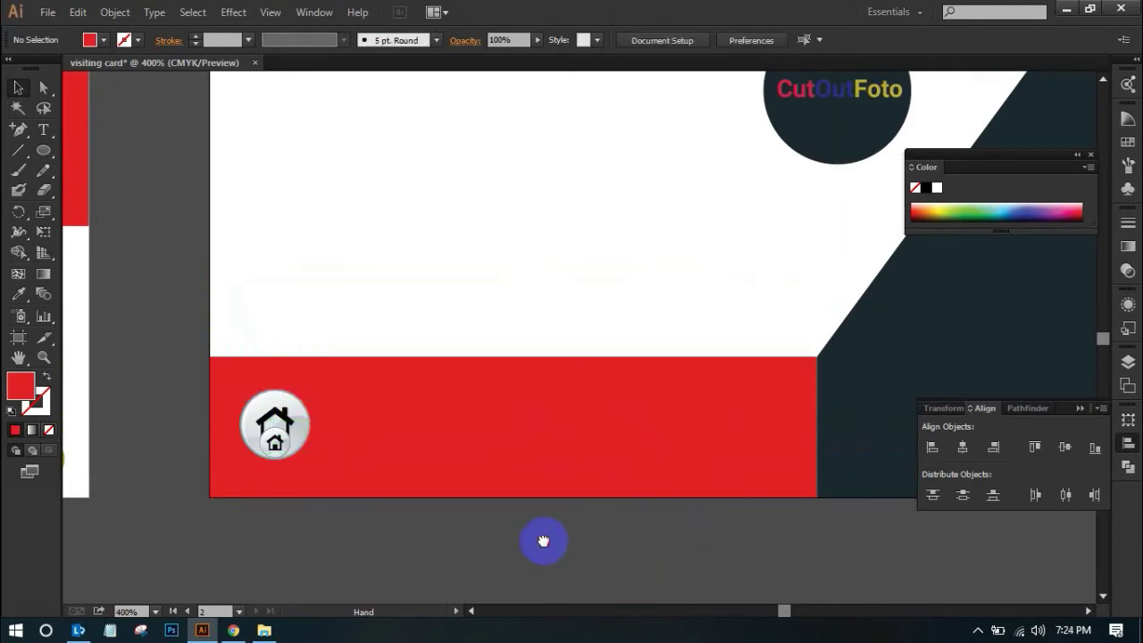
Move the small stray duplicate house symbol off the card and delete it
key("ctrl+minus")
left_click_drag(584, 474, 646, 571)
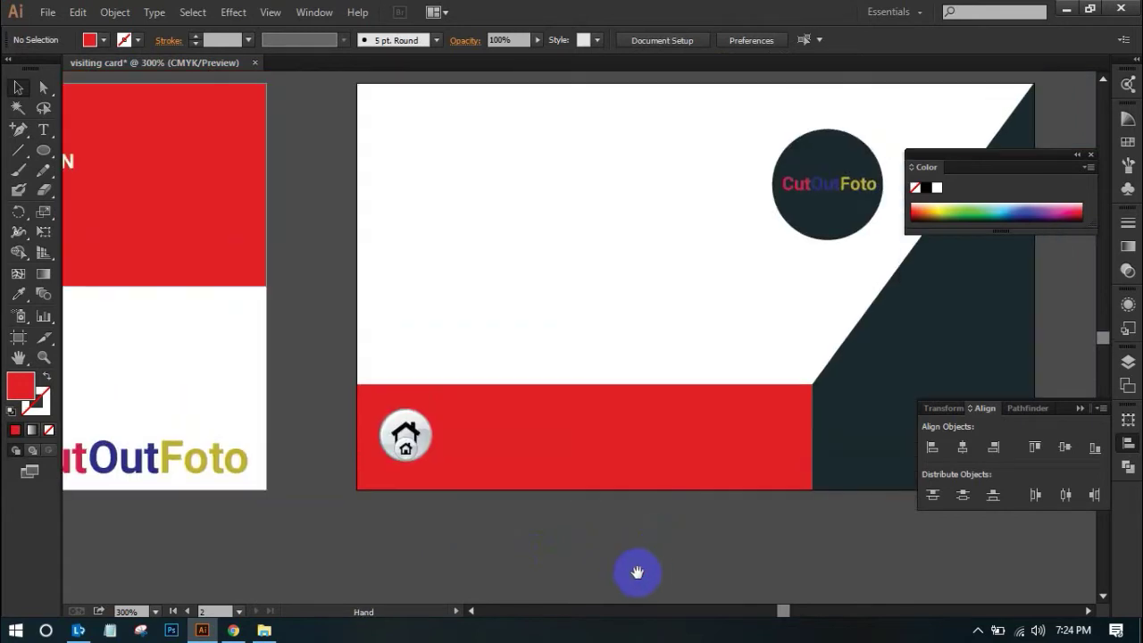
left_click_drag(349, 390, 530, 500)
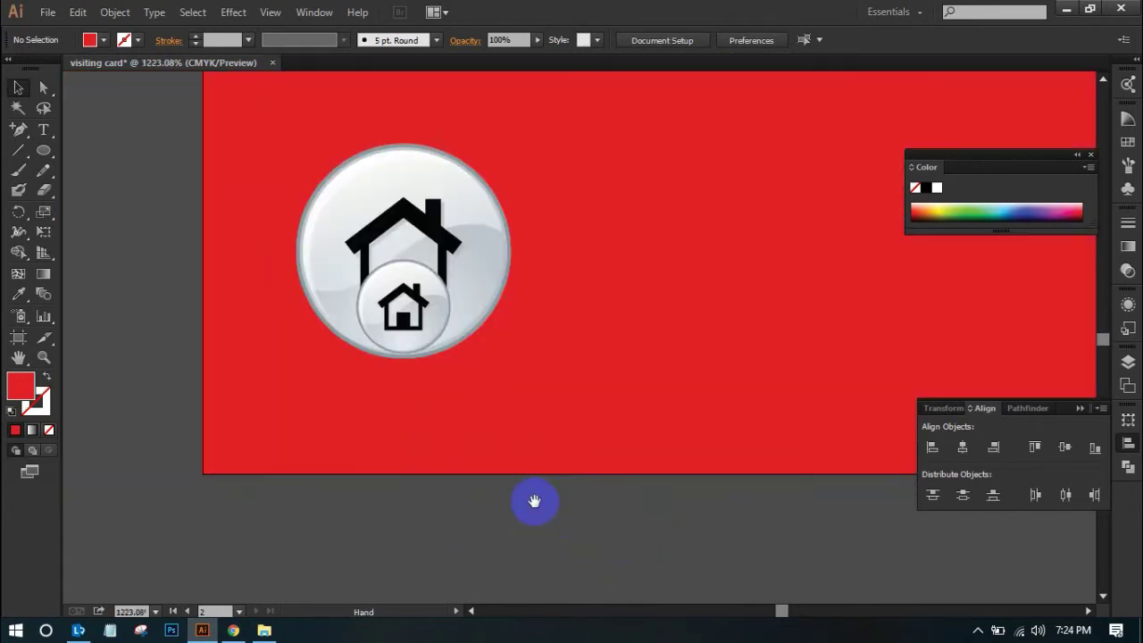
left_click(432, 317)
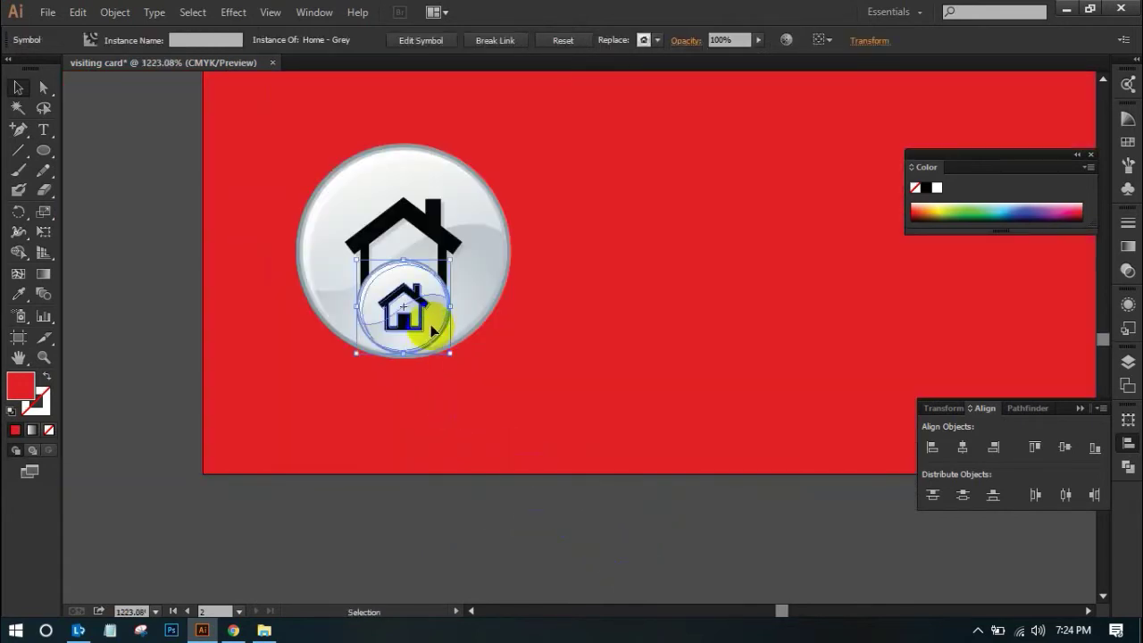
left_click_drag(432, 317, 177, 350)
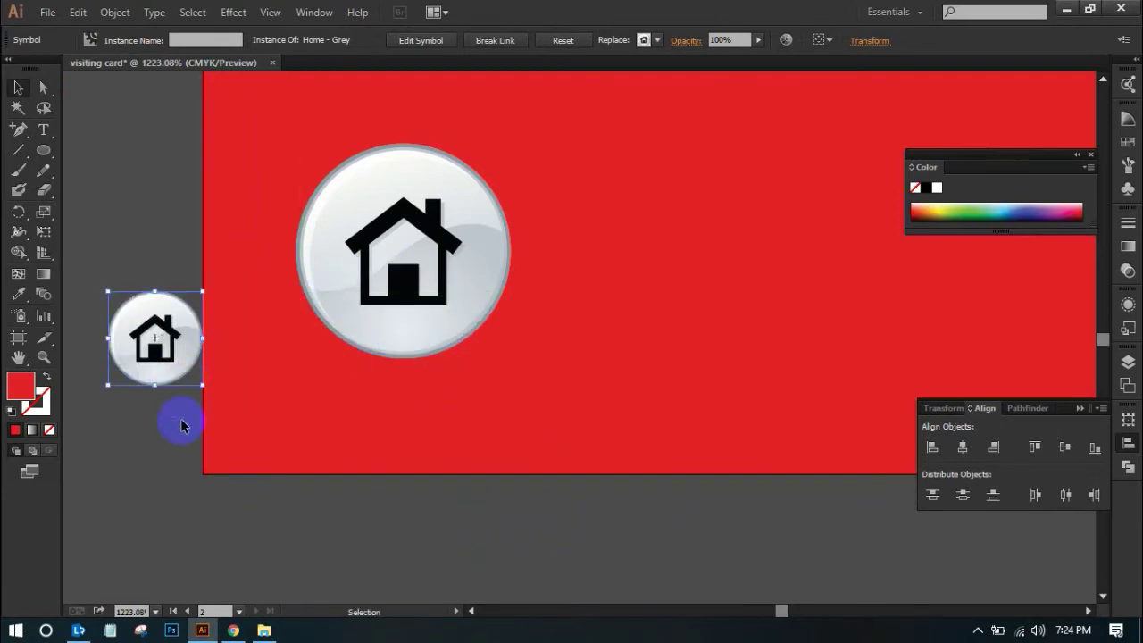
key("Delete")
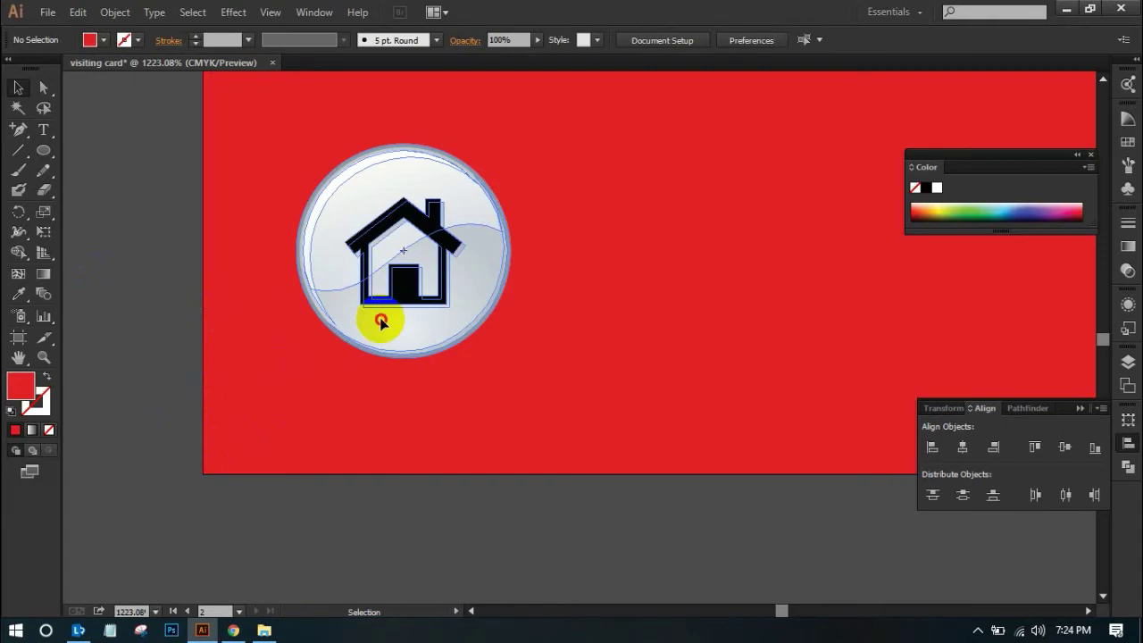
Shrink the Home symbol to about 0.25 in and paste the phone button behind it
left_click(381, 321)
left_click_drag(504, 139, 477, 199)
key("ctrl+v")
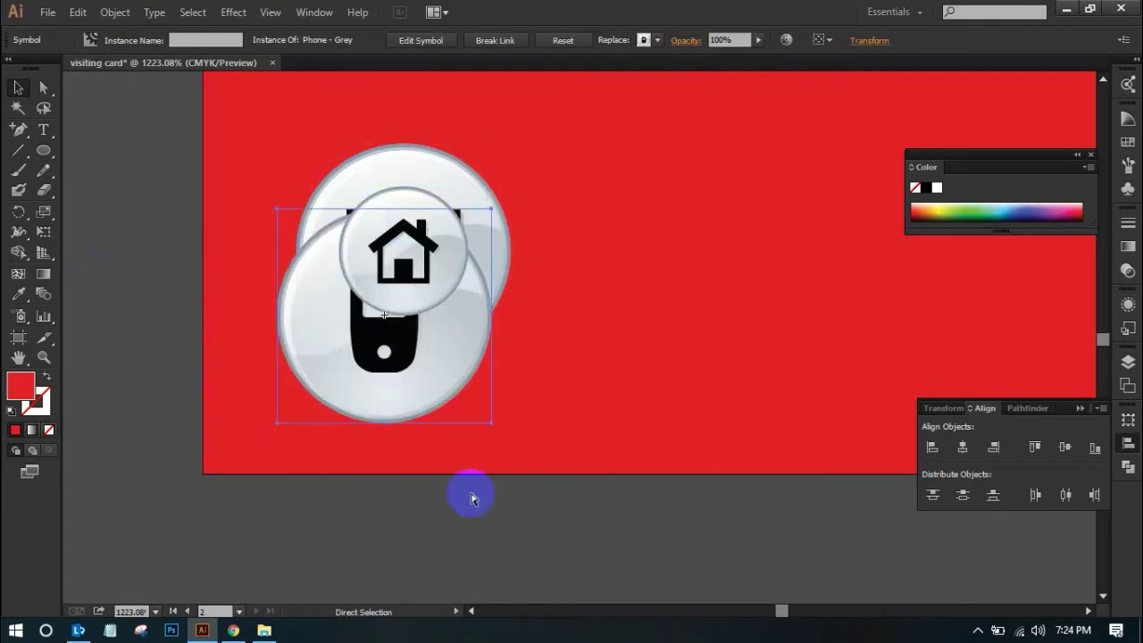
key("ctrl+z")
key("ctrl+b")
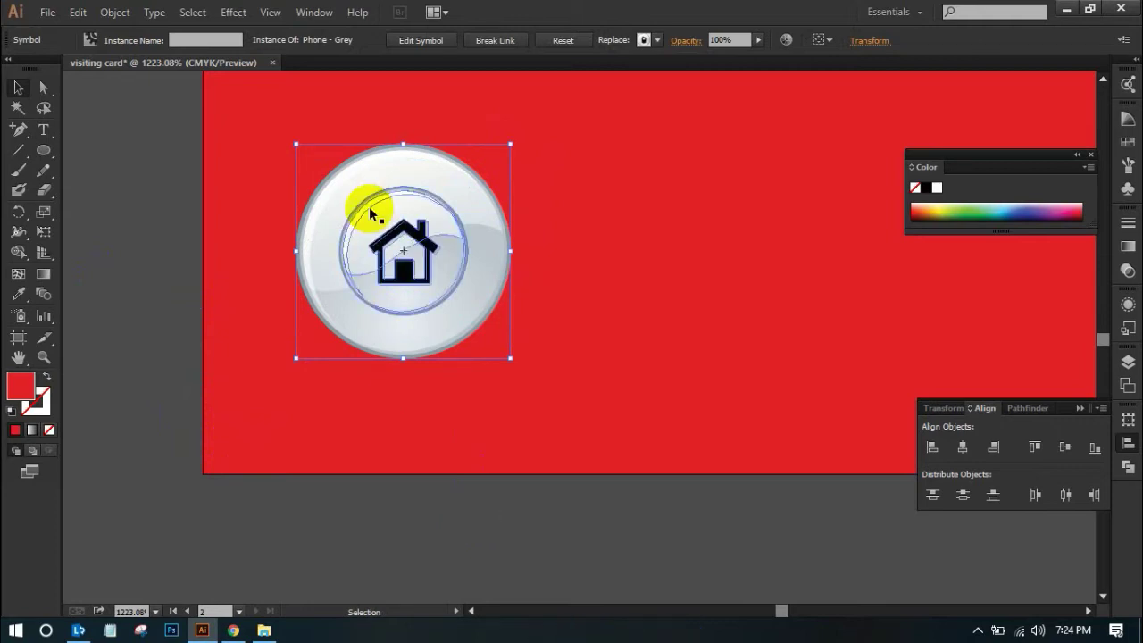
Look at the effects list without choosing one, then undo the Home symbol shrink
left_click(233, 11)
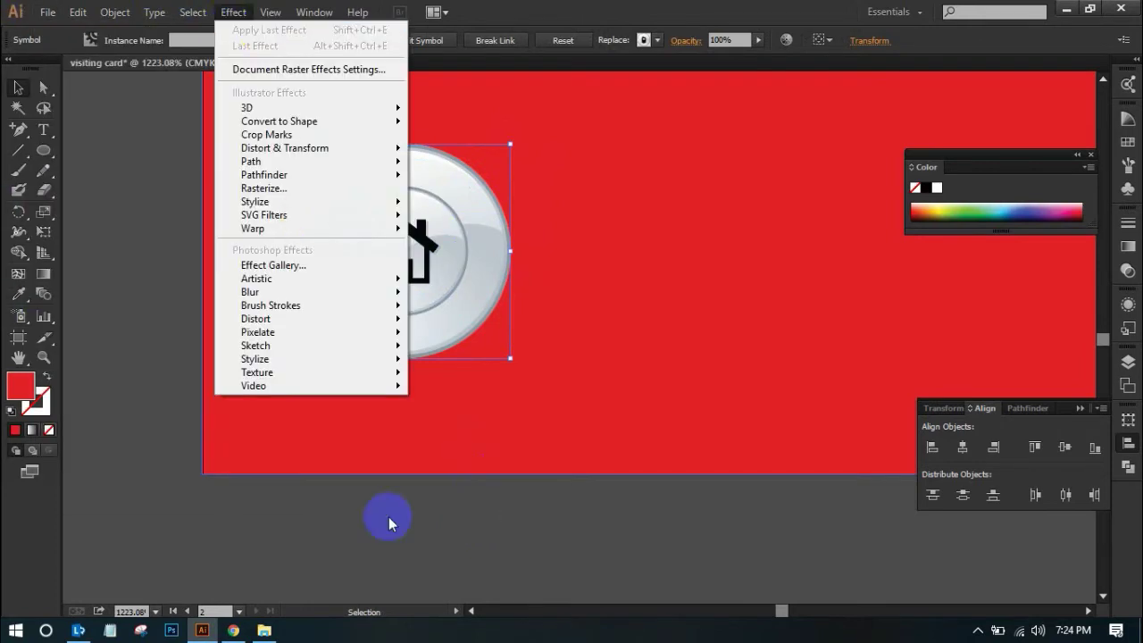
left_click(524, 551)
left_click(435, 308)
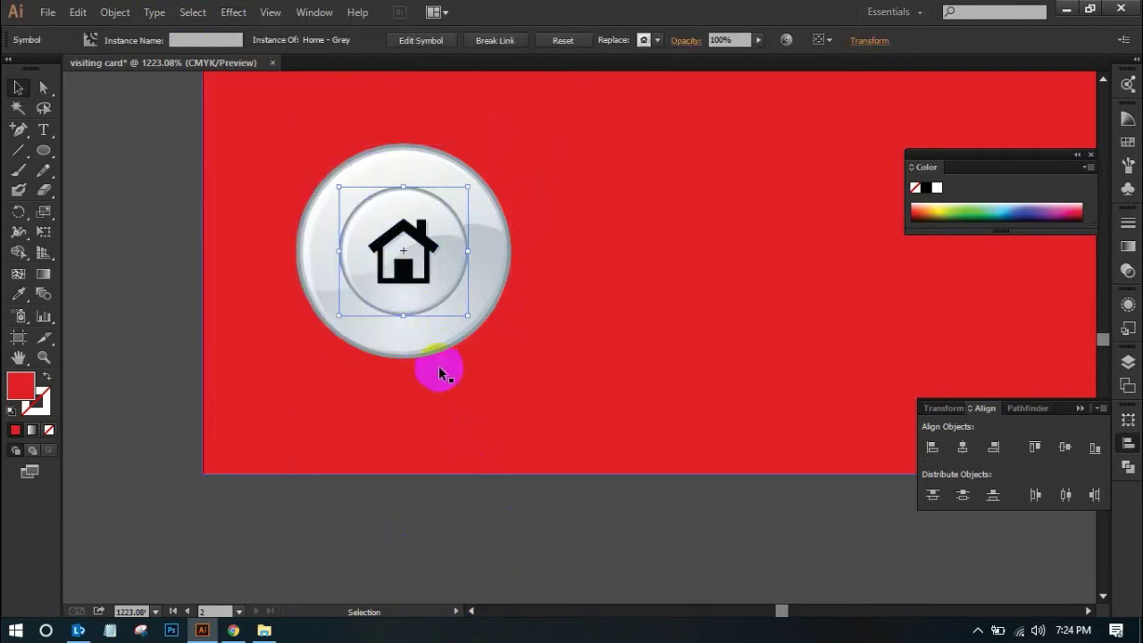
key("ctrl+z")
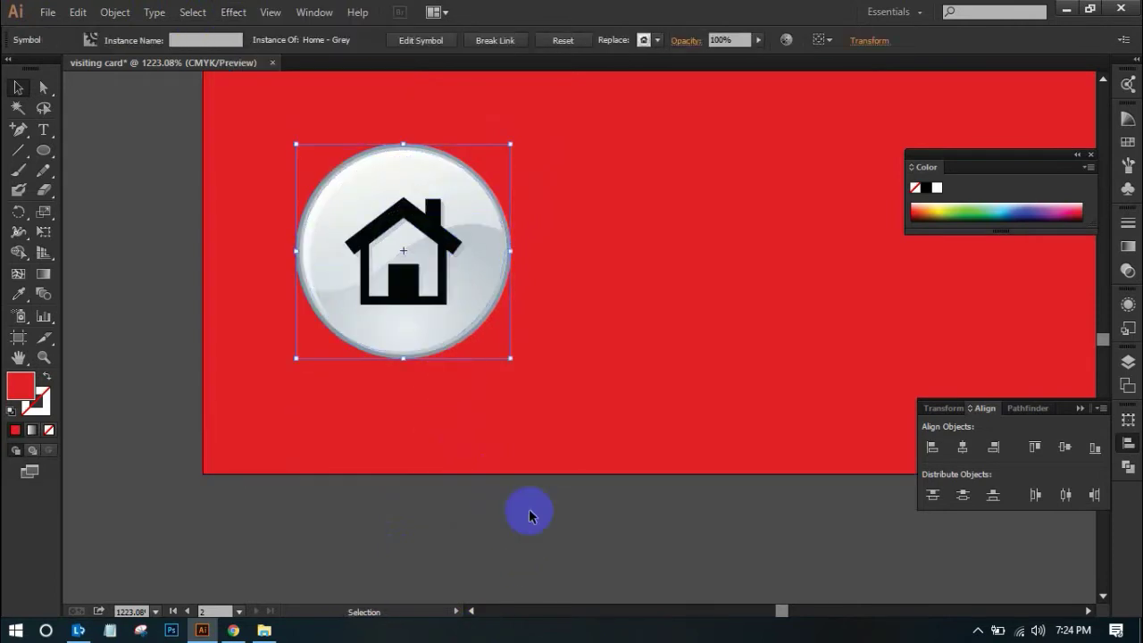
left_click(539, 550)
Enter the Home symbol's edit mode, select its house path, then exit
left_click(476, 308)
double_click(505, 195)
left_click(653, 339)
left_click(627, 587)
left_click(19, 90)
left_click(406, 268)
double_click(514, 179)
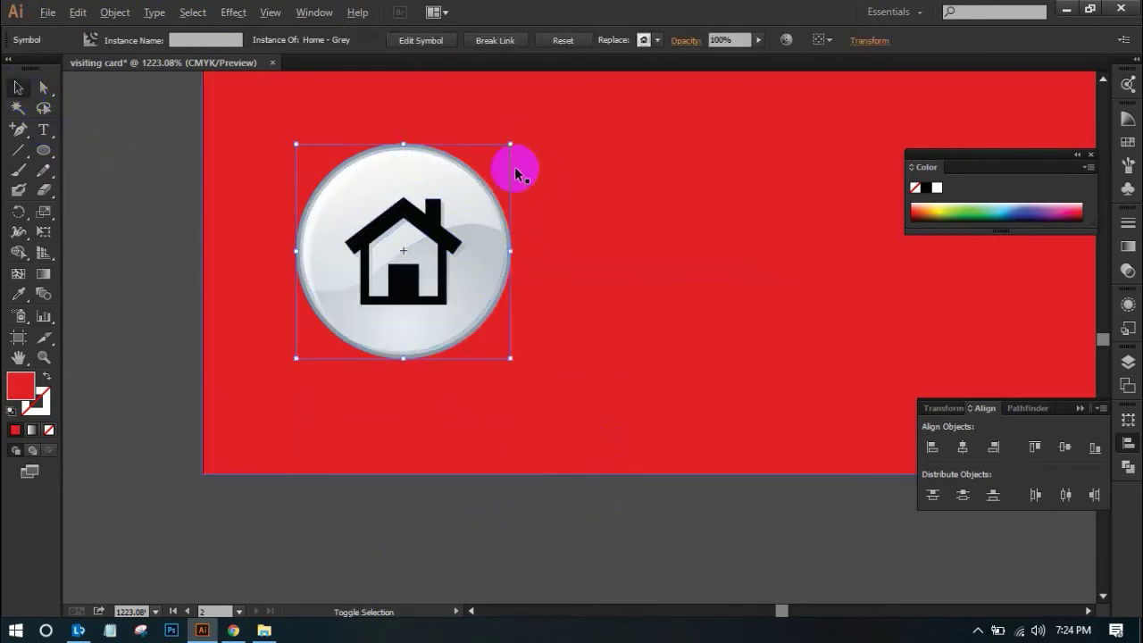
Try shrinking the Home button, then step back to the full-size house button
left_click_drag(511, 144, 475, 183)
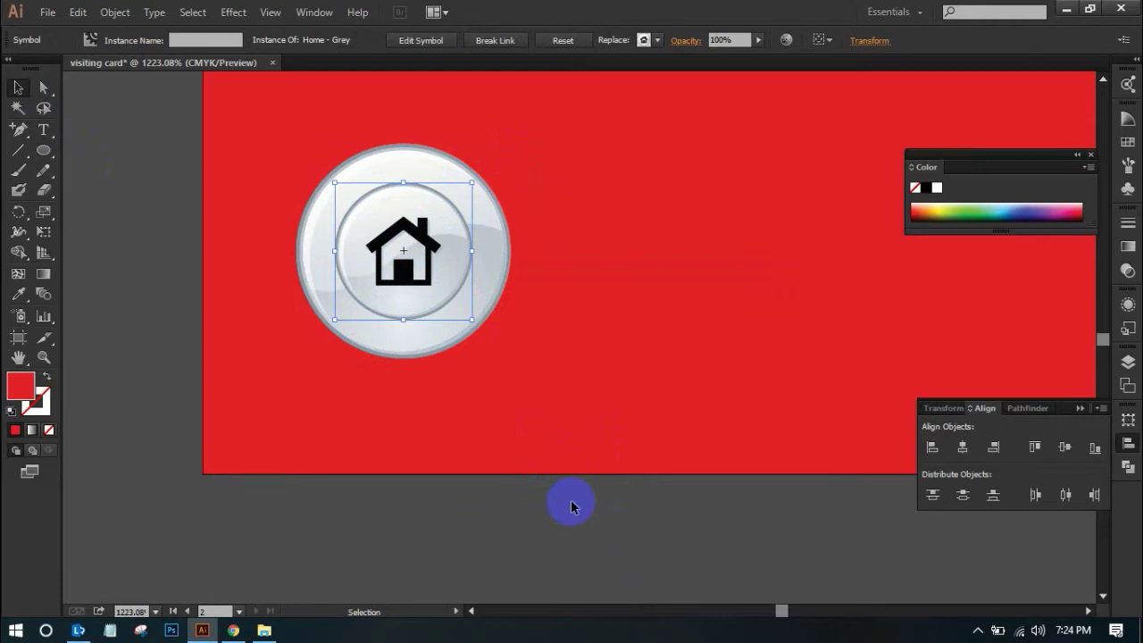
left_click(581, 518)
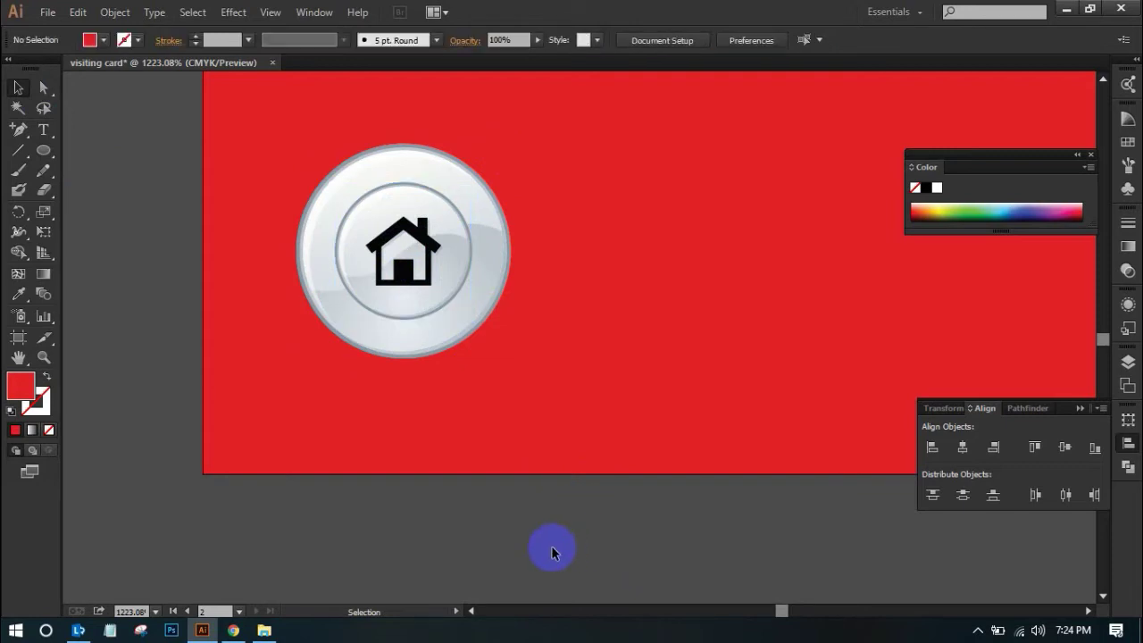
left_click(461, 278)
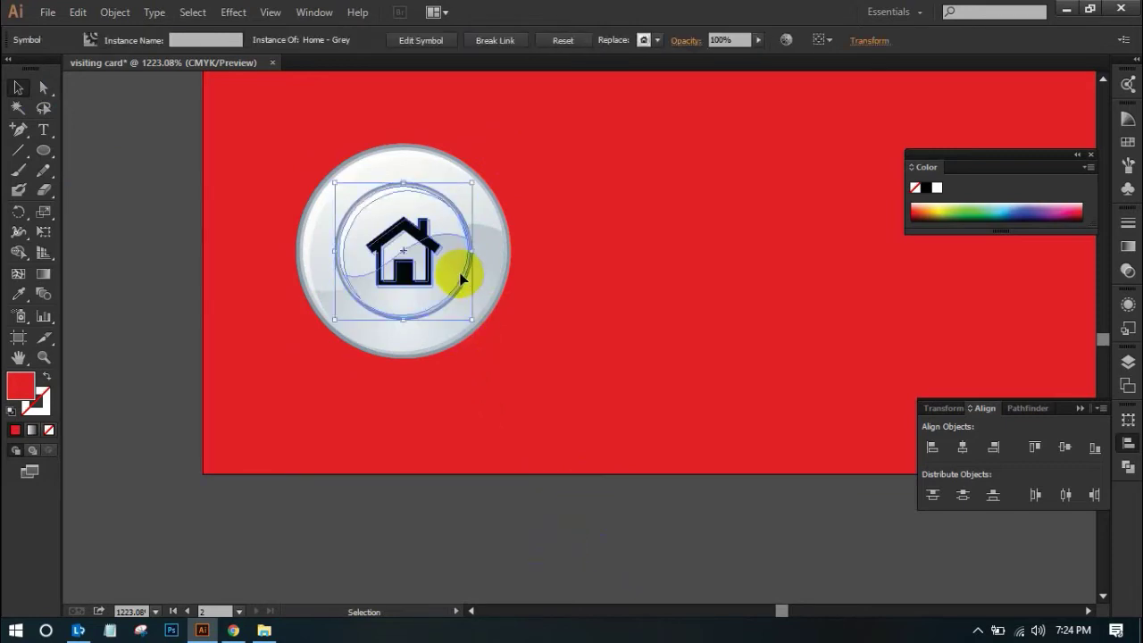
key("ctrl+z")
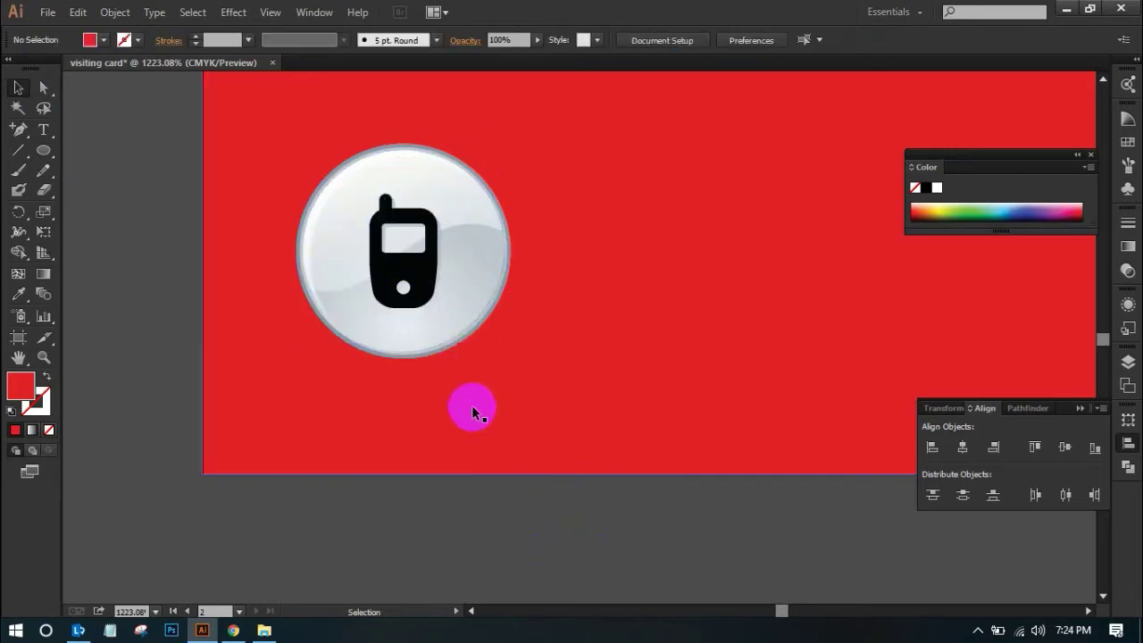
key("ctrl+shift+z")
key("ctrl+shift+z")
Nudge the Home button down, then undo a trial shrink to keep its original size
left_click(469, 344)
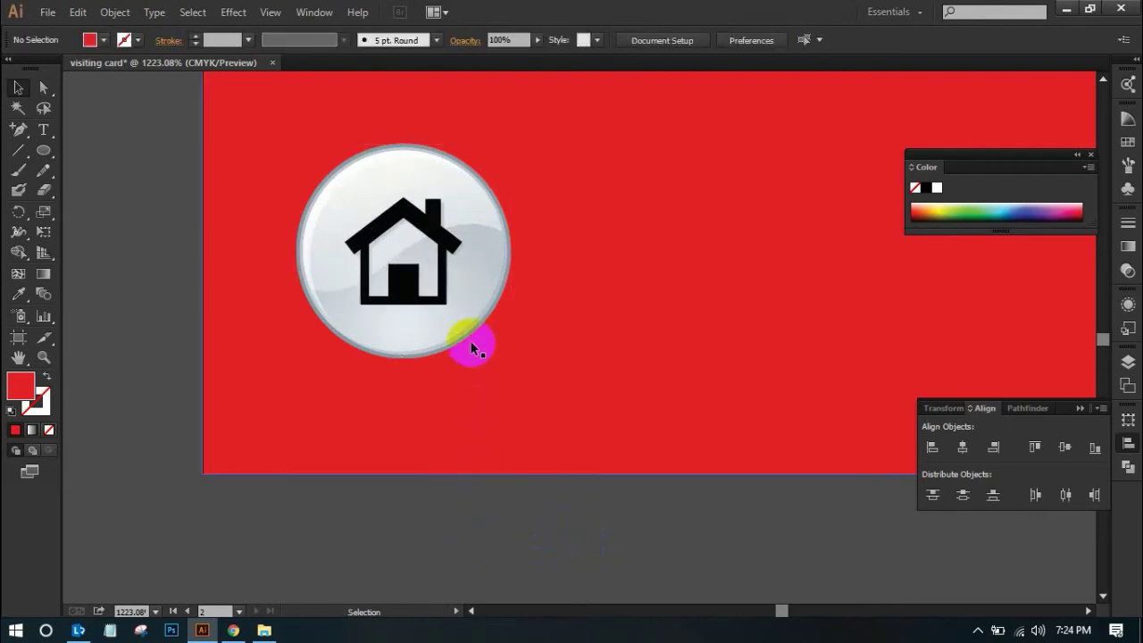
left_click(455, 311)
left_click_drag(455, 312, 454, 324)
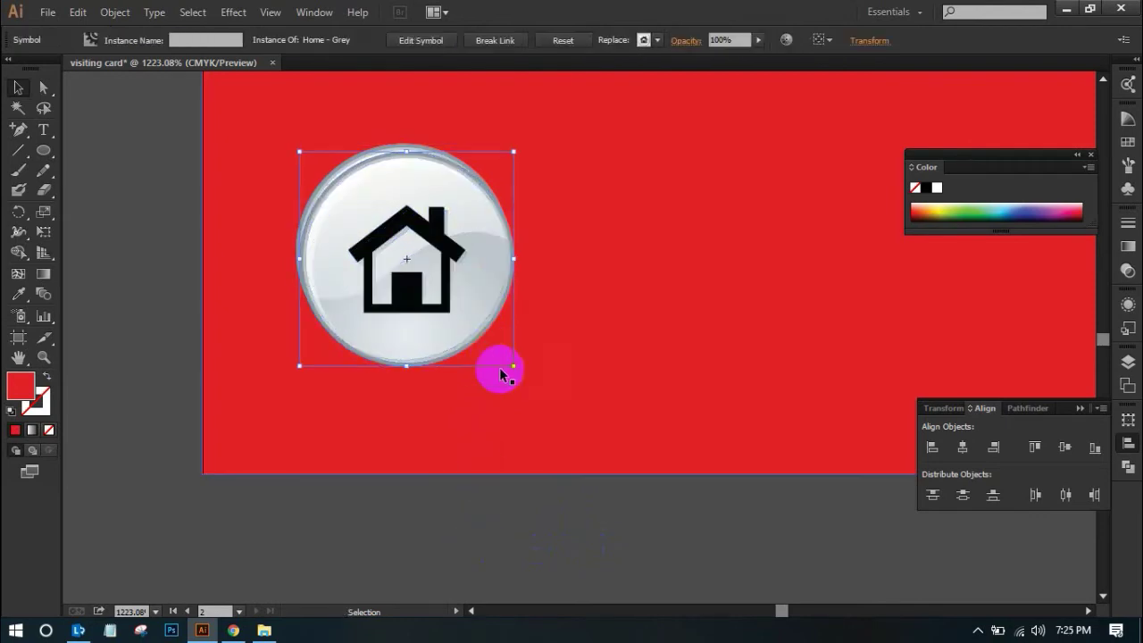
left_click(551, 580)
left_click(474, 311)
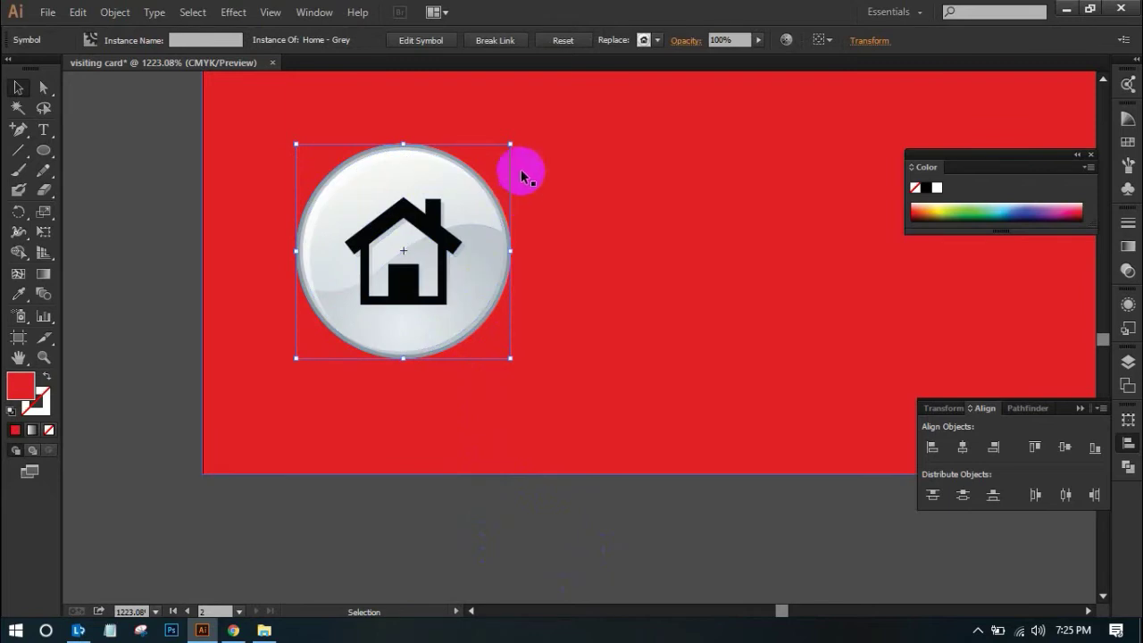
left_click_drag(512, 144, 469, 186)
left_click(594, 547)
key("ctrl+z")
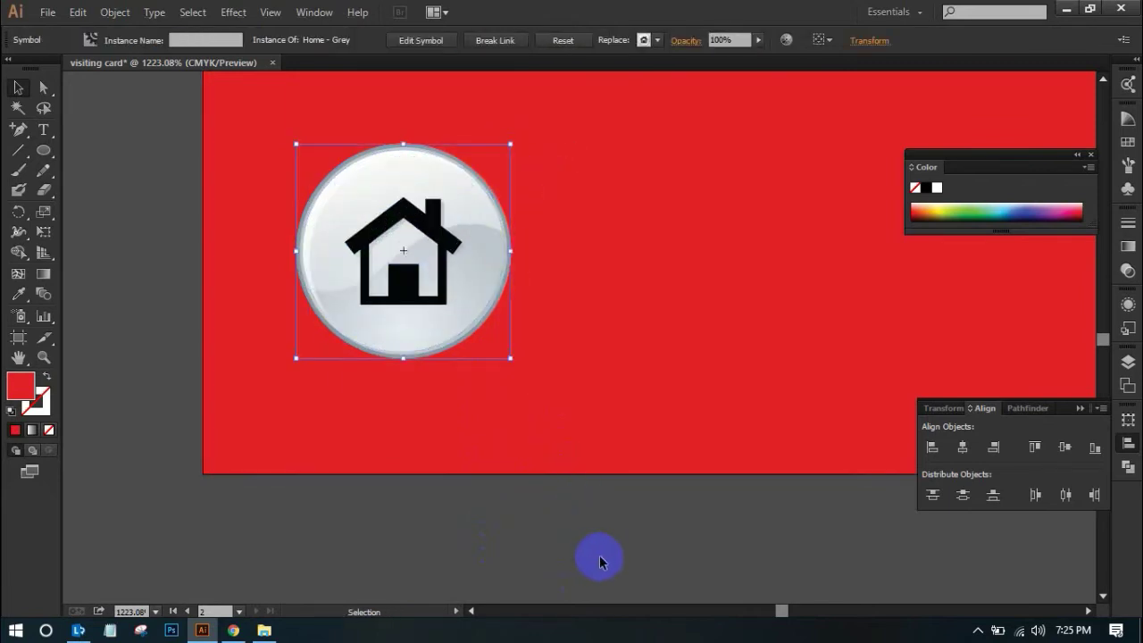
left_click(569, 512)
Spread the house and phone icons out to the right of the mail icon
scroll(565, 510, "down", 3)
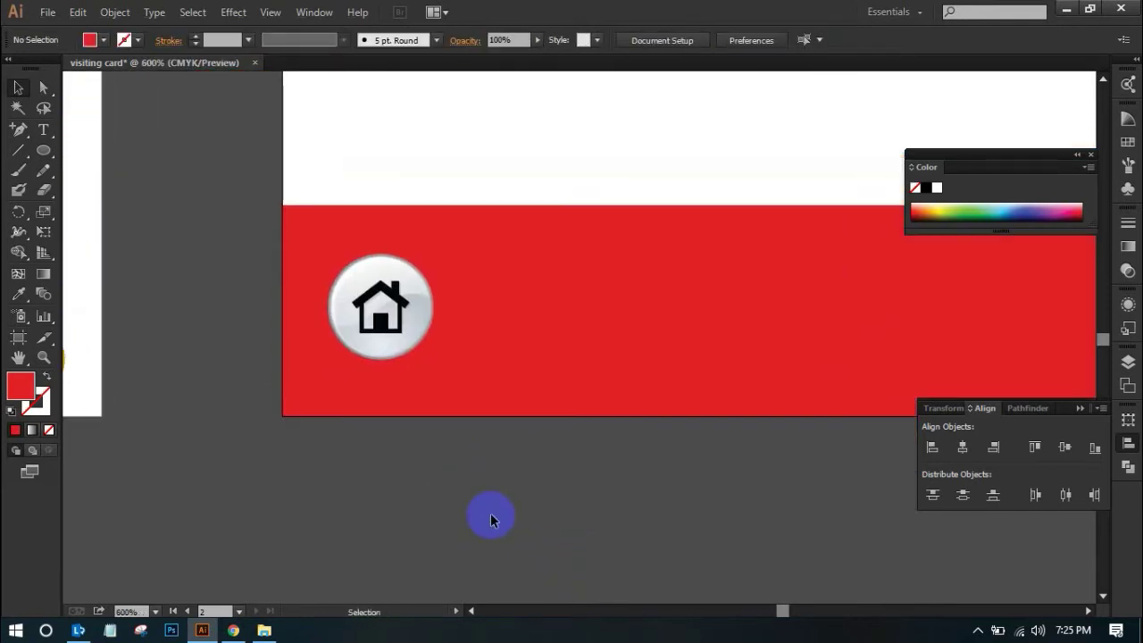
left_click_drag(424, 308, 602, 317)
left_click(494, 428)
left_click_drag(421, 319, 790, 317)
left_click(793, 424)
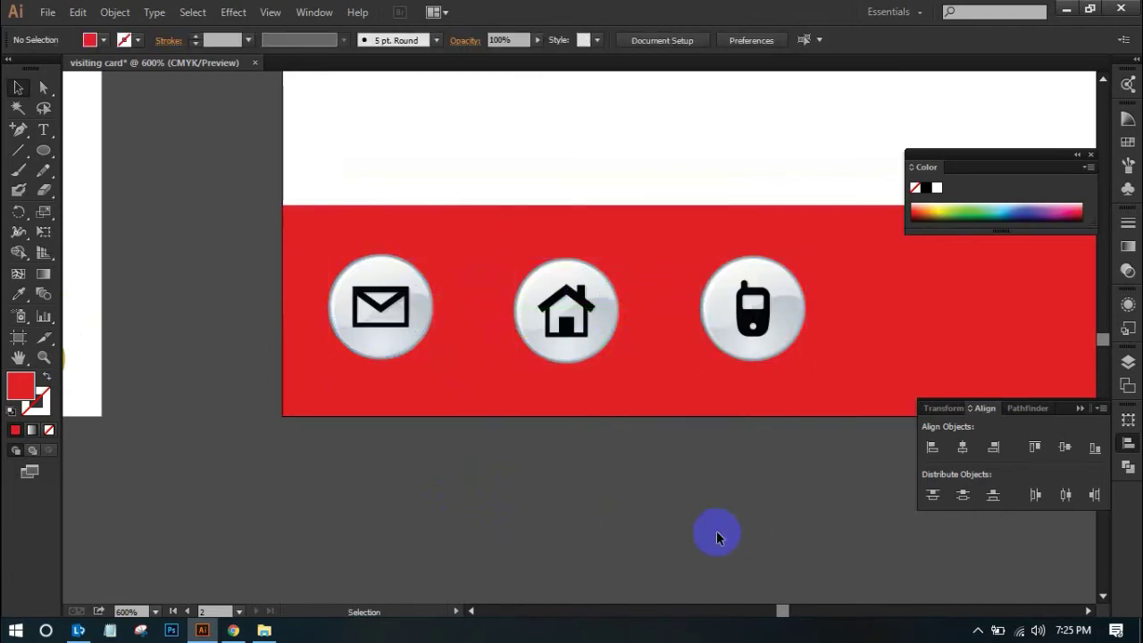
Select the mail, house and phone icons together and scale them down
double_click(376, 353)
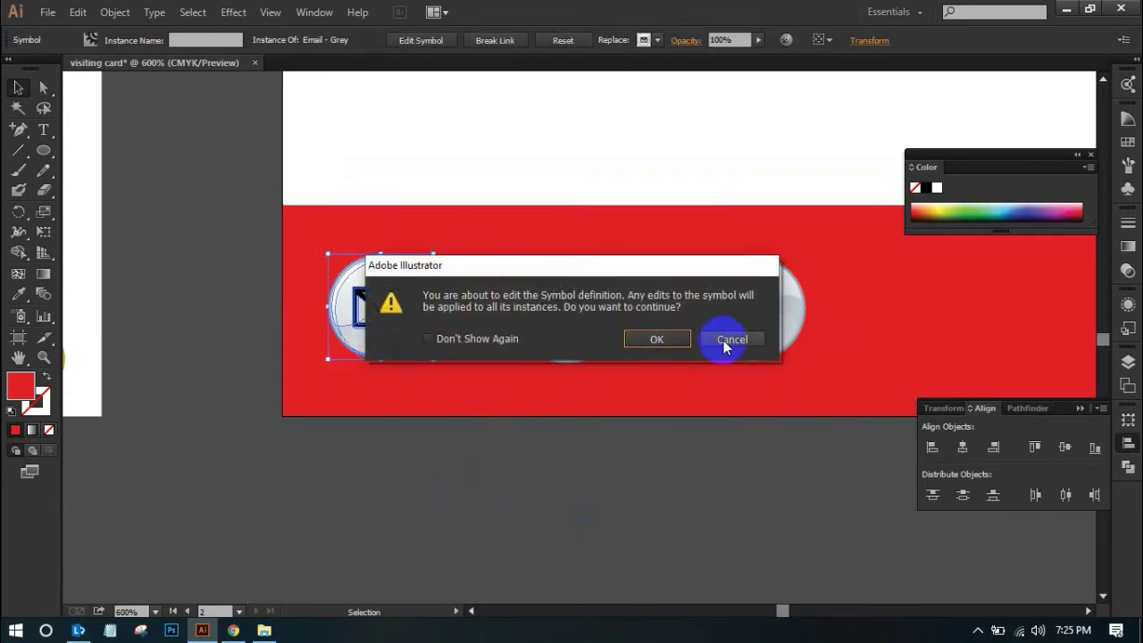
left_click(725, 340)
left_click(575, 496)
left_click(395, 345)
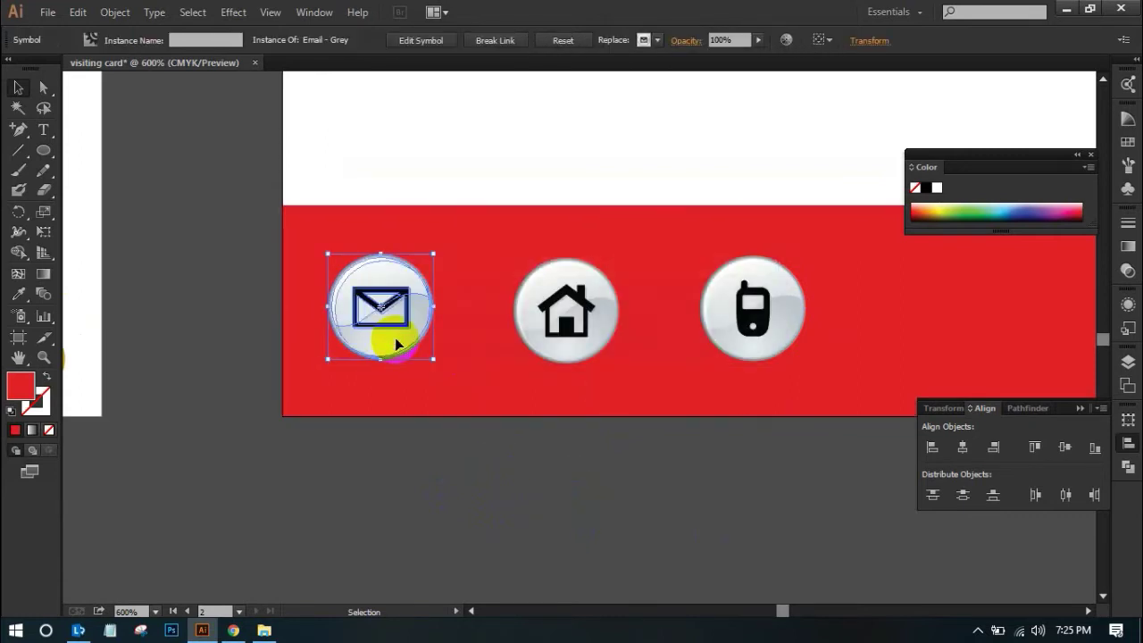
left_click(563, 345, "shift")
left_click(765, 358)
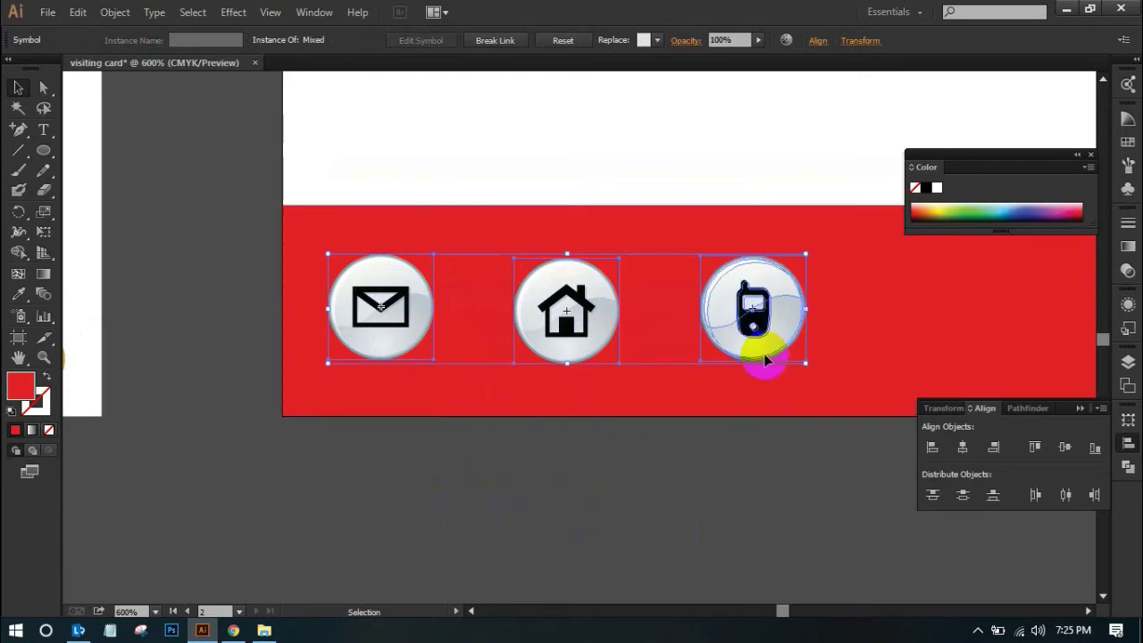
left_click(806, 266)
left_click_drag(805, 256, 789, 271)
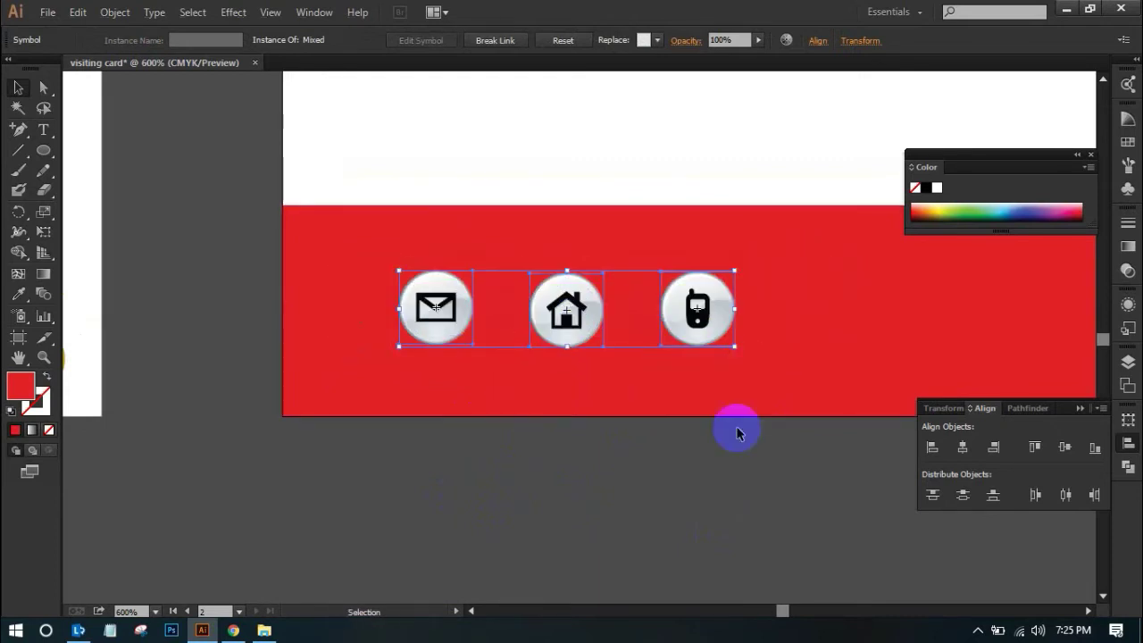
left_click(735, 433)
Vertically centre the mail, house and phone icons on one line
left_click(448, 329)
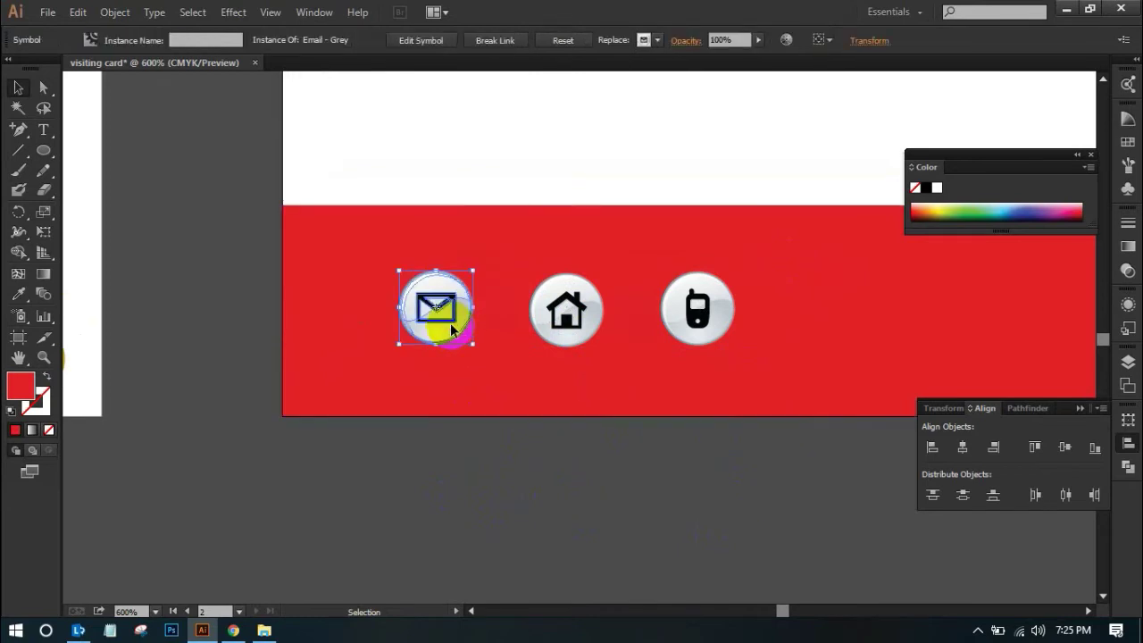
left_click(566, 312, "shift")
left_click(701, 311, "shift")
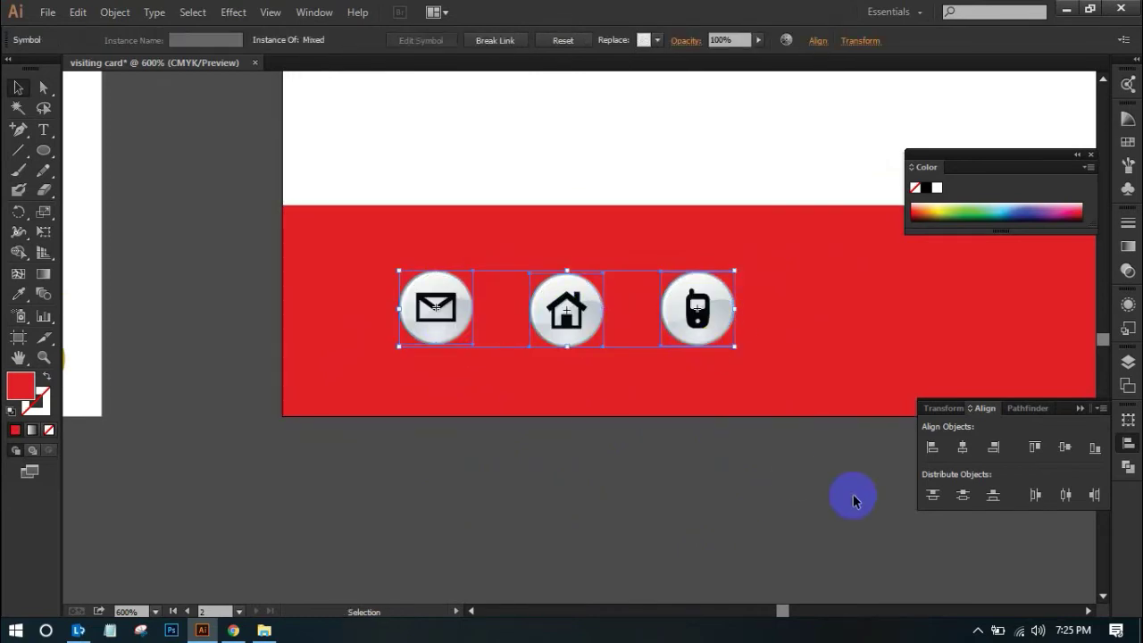
left_click(1064, 448)
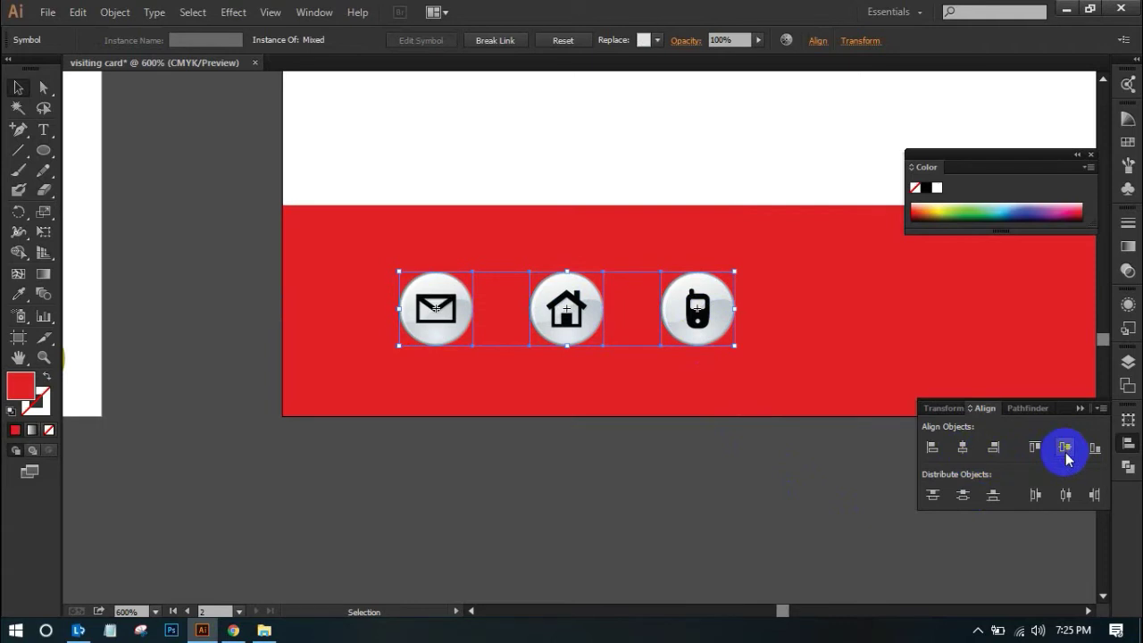
left_click(836, 489)
On the logo card, arrange the icons phone, mail, house left to right across the red bar
left_click(681, 468, "ctrl+alt")
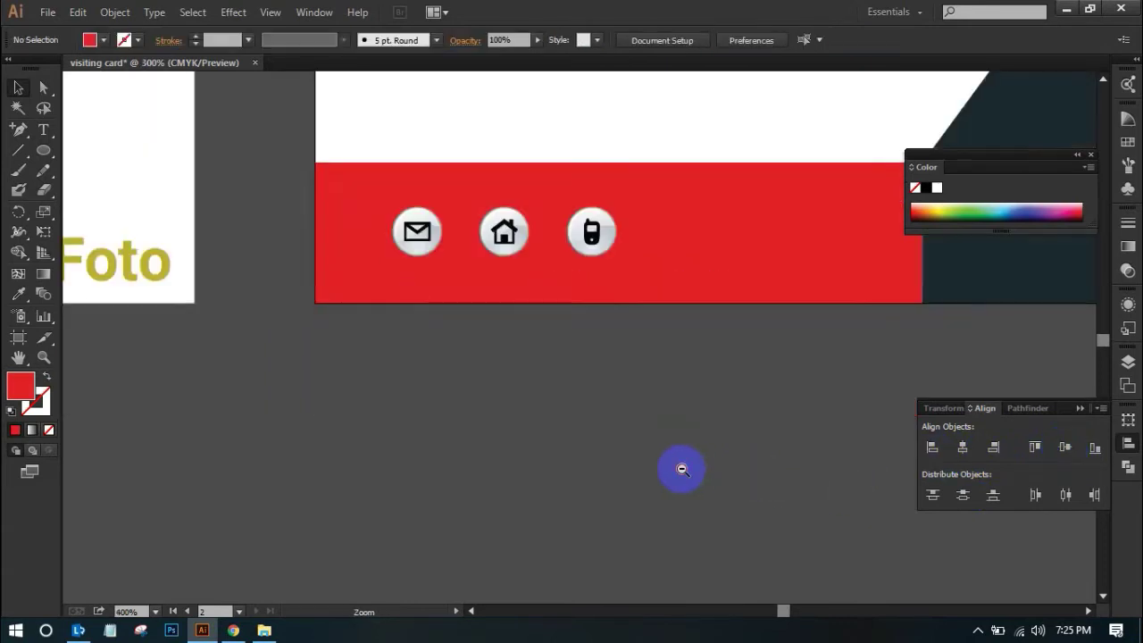
left_click(681, 468, "ctrl+alt")
left_click_drag(607, 321, 655, 528)
left_click(576, 399)
left_click_drag(572, 393, 725, 391)
left_click_drag(505, 389, 595, 387)
left_click_drag(441, 390, 665, 420)
left_click_drag(721, 393, 446, 386)
left_click_drag(593, 388, 723, 384)
left_click_drag(650, 417, 563, 383)
mouse_move(731, 389)
left_mouse_down()
mouse_move(685, 399)
mouse_move(713, 391)
left_mouse_up()
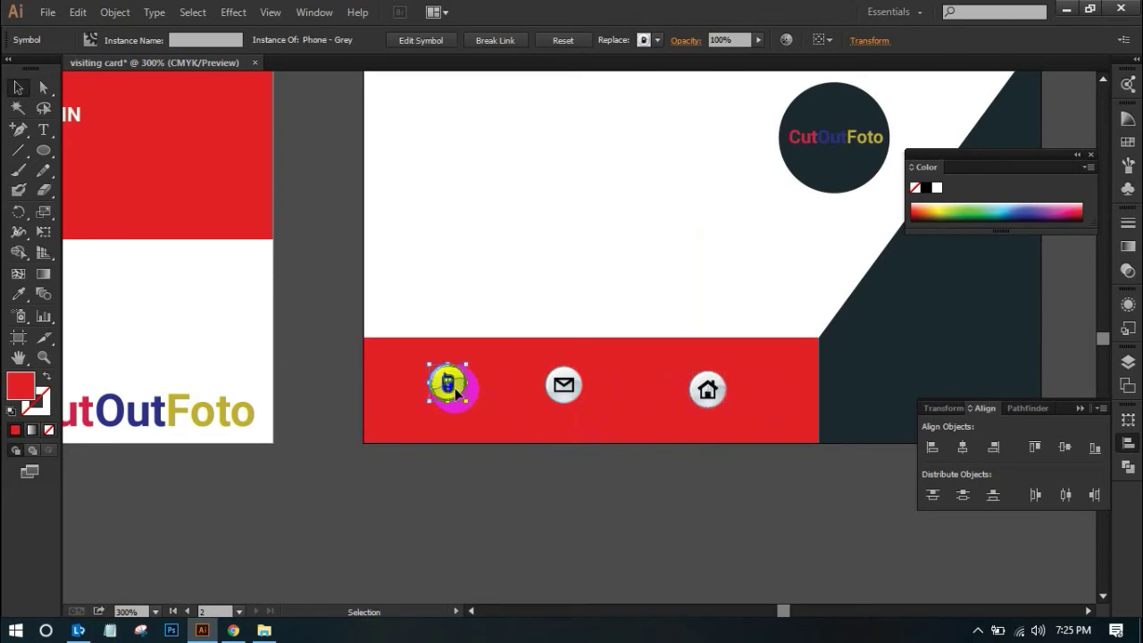
Vertically centre the phone, mail and house icons on the red bar
left_click(576, 386, "shift")
left_click(703, 389, "shift")
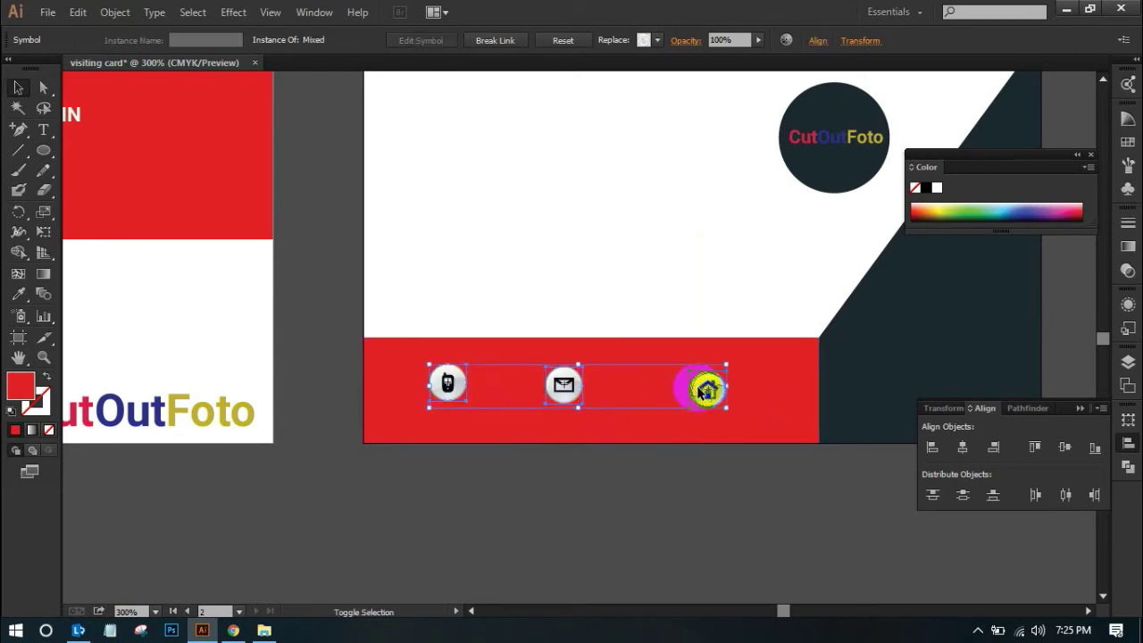
left_click(1064, 446)
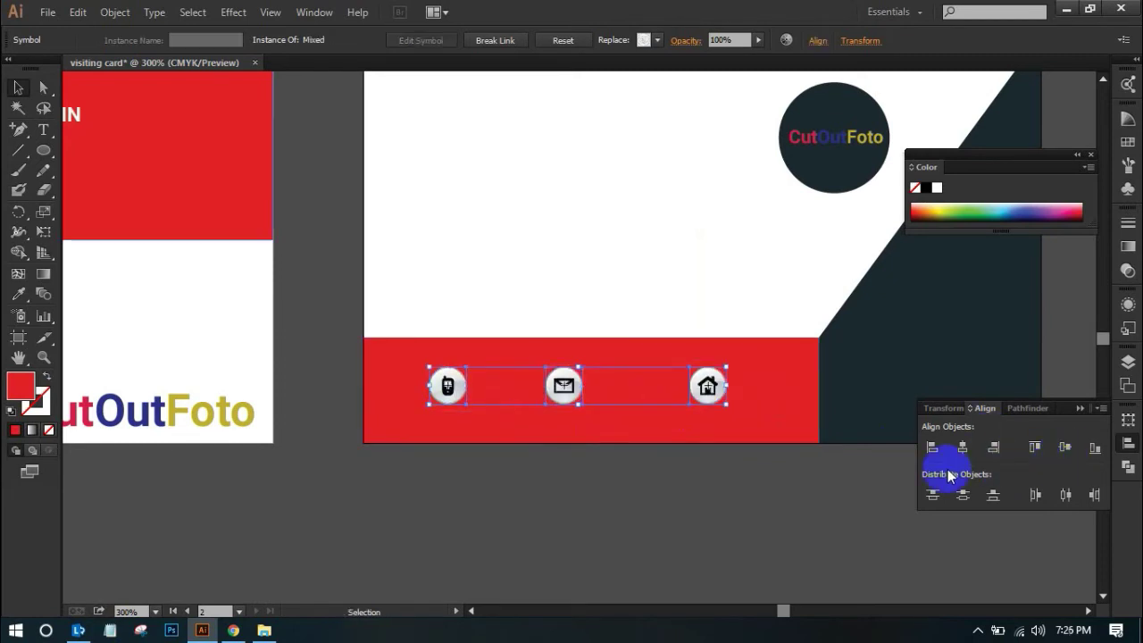
left_click(780, 520)
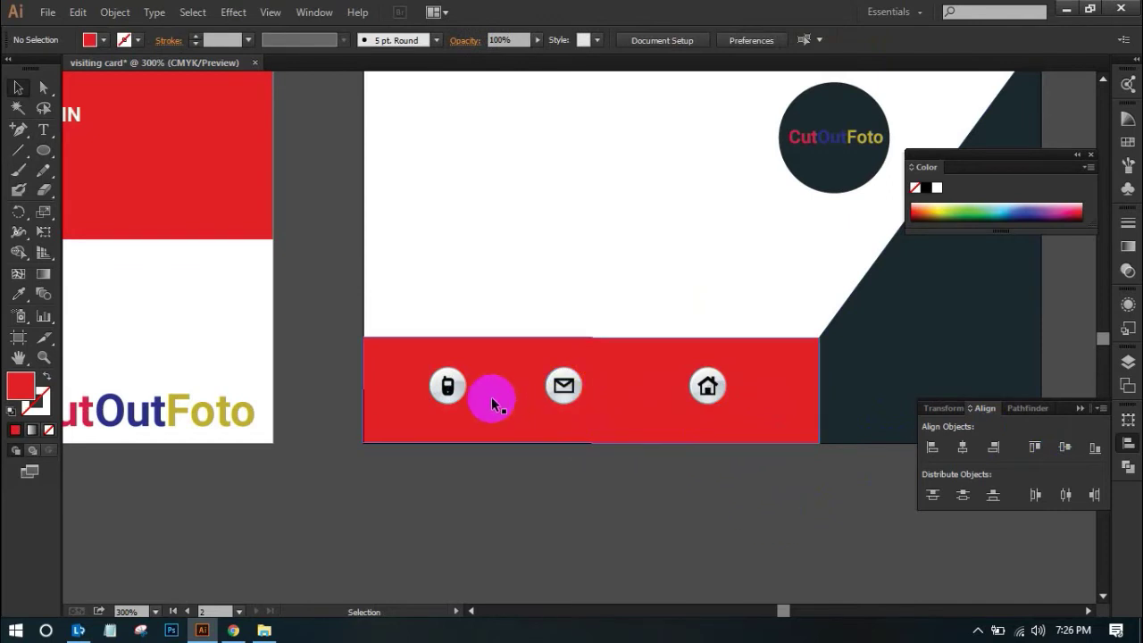
Select the phone and house icons together with the red bar
left_click(448, 385)
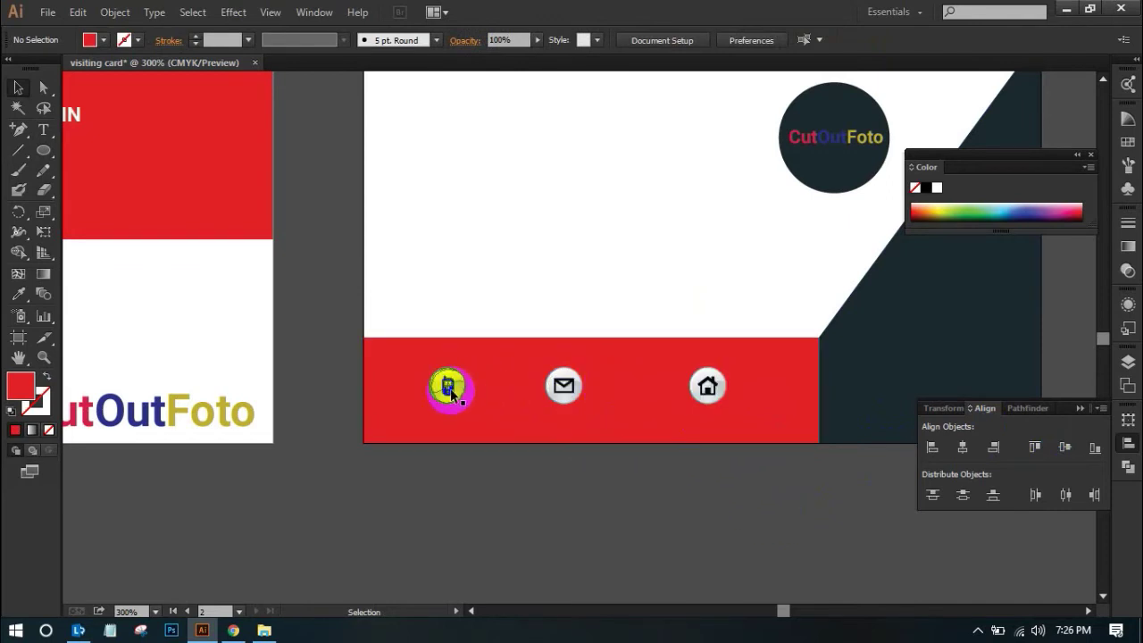
left_click(707, 385, "shift")
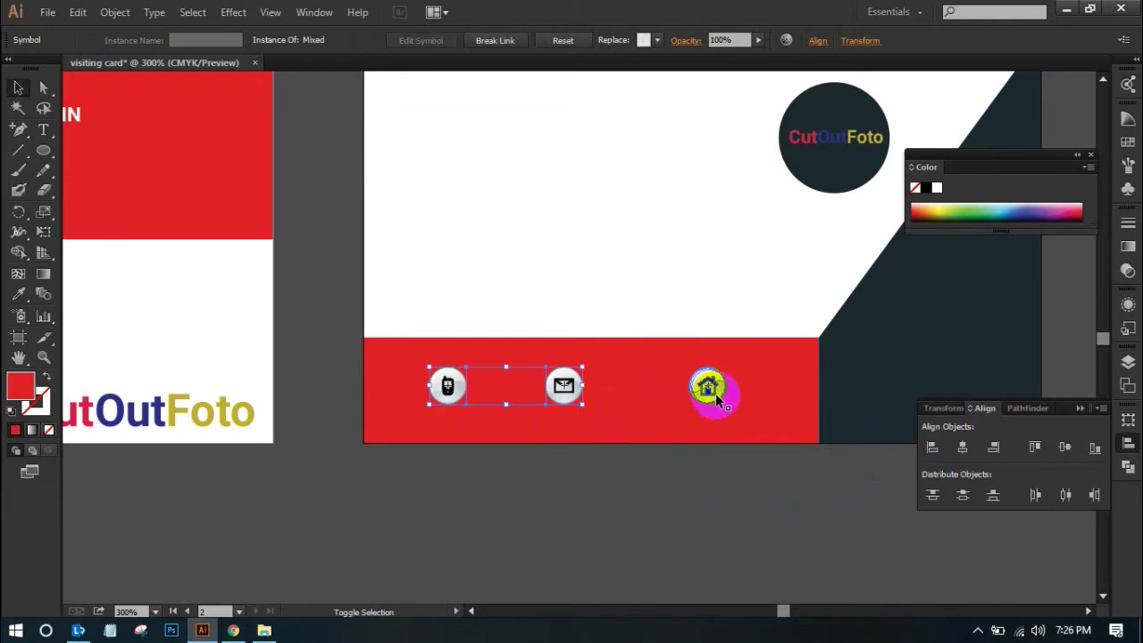
left_click(732, 439, "shift")
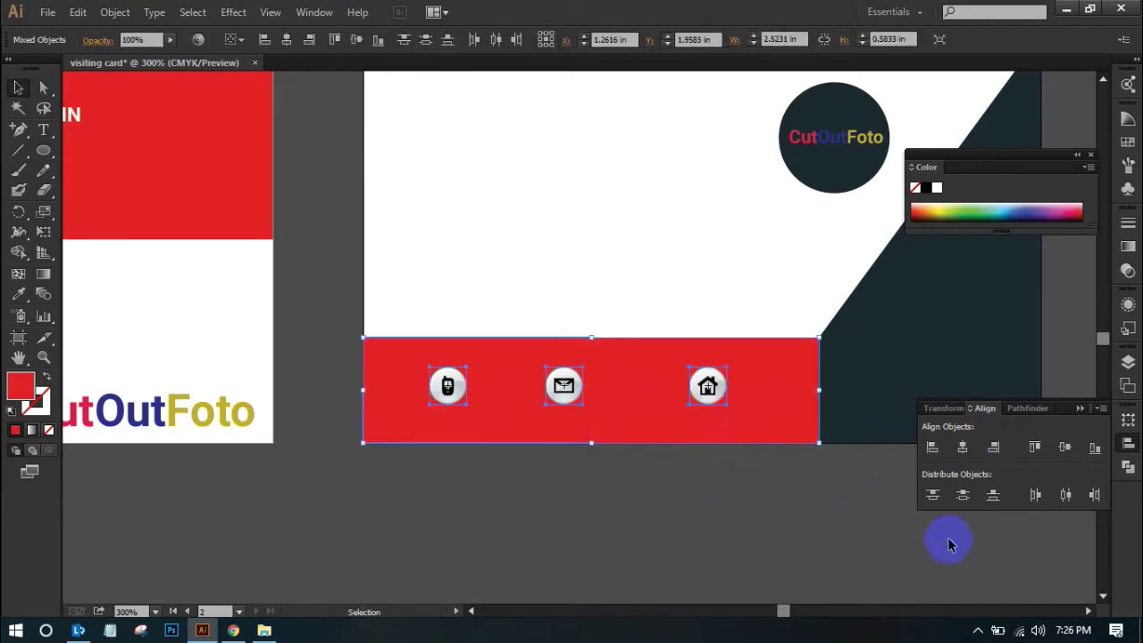
left_click(1066, 499)
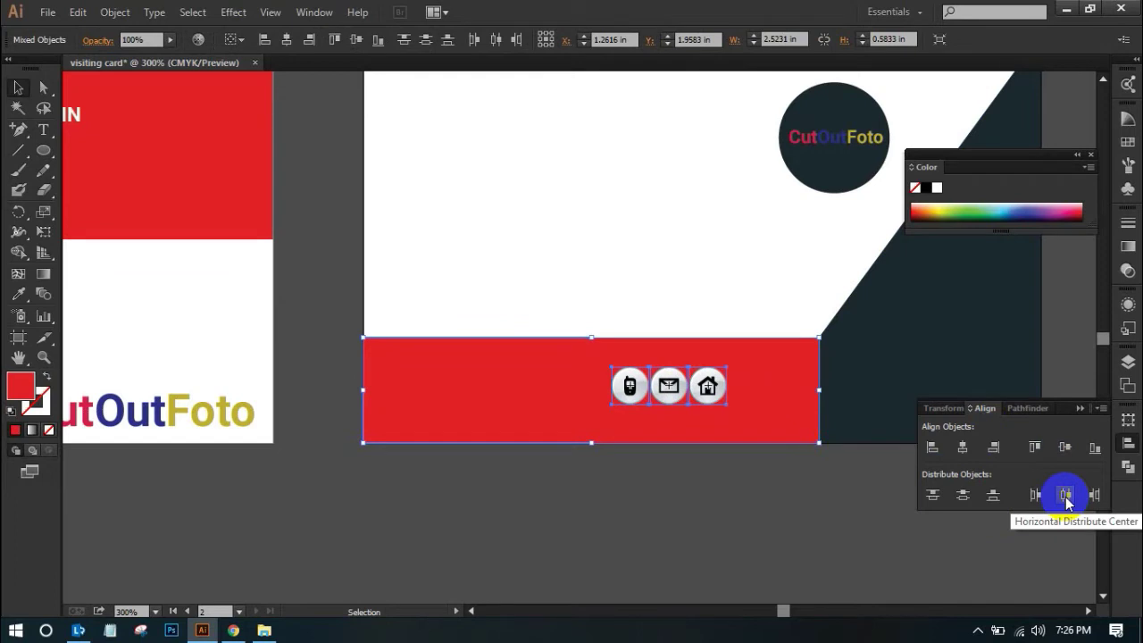
left_click(1065, 499)
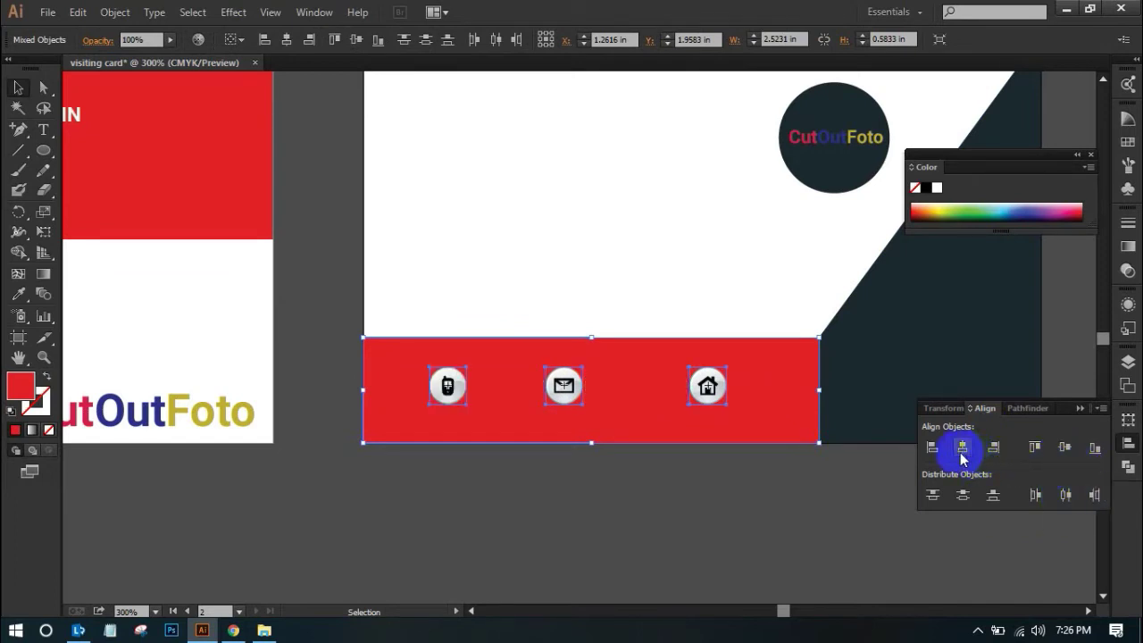
left_click(962, 502)
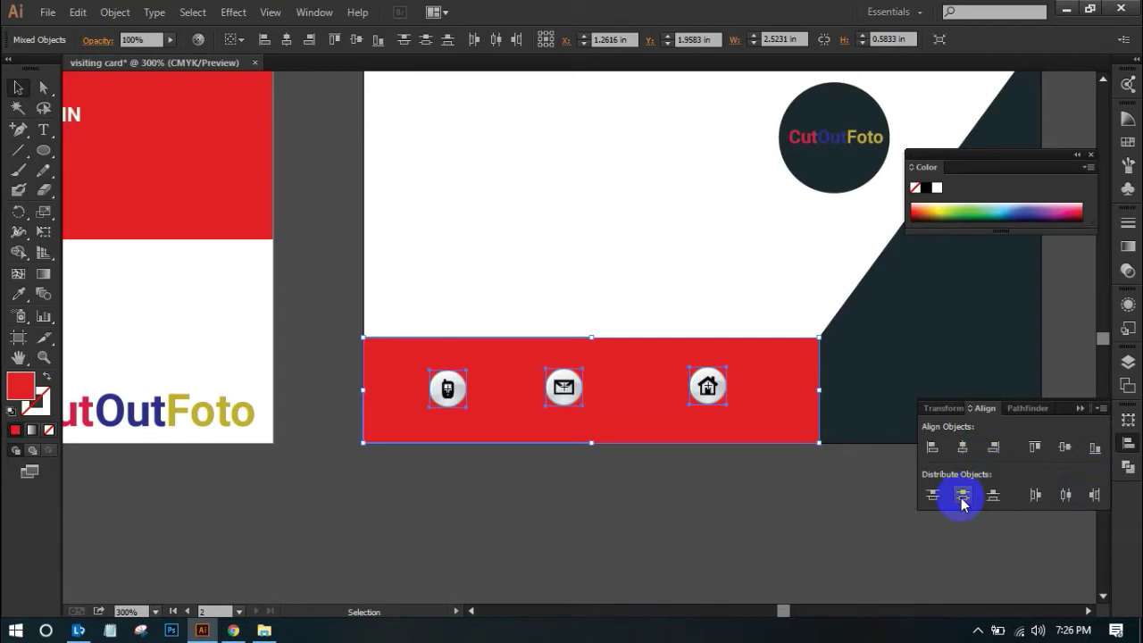
left_click(932, 495)
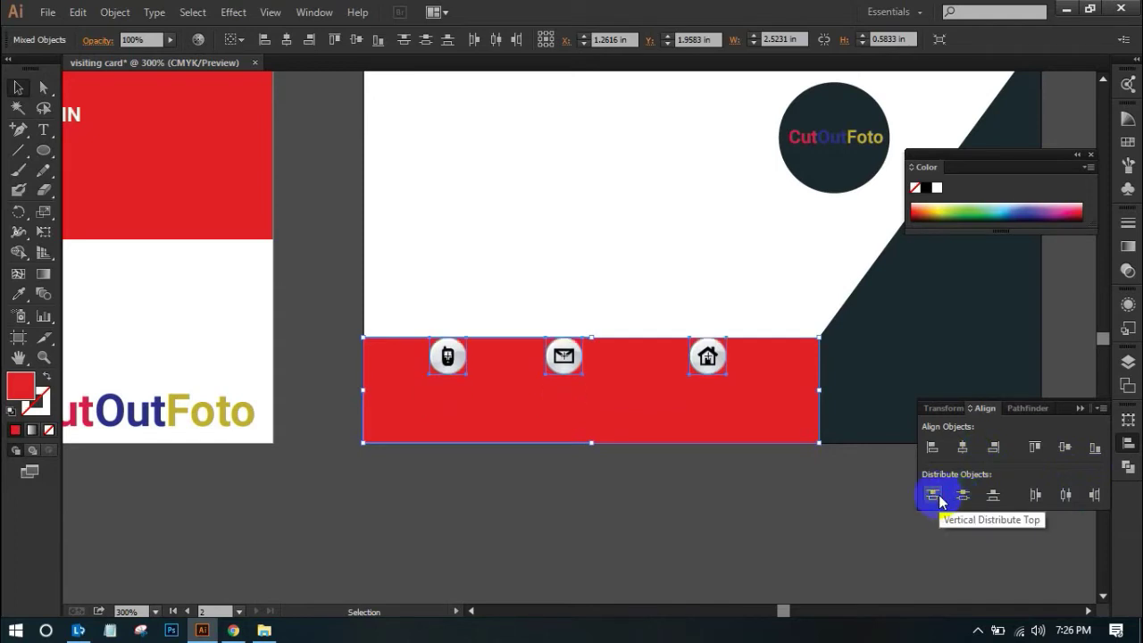
left_click(992, 500)
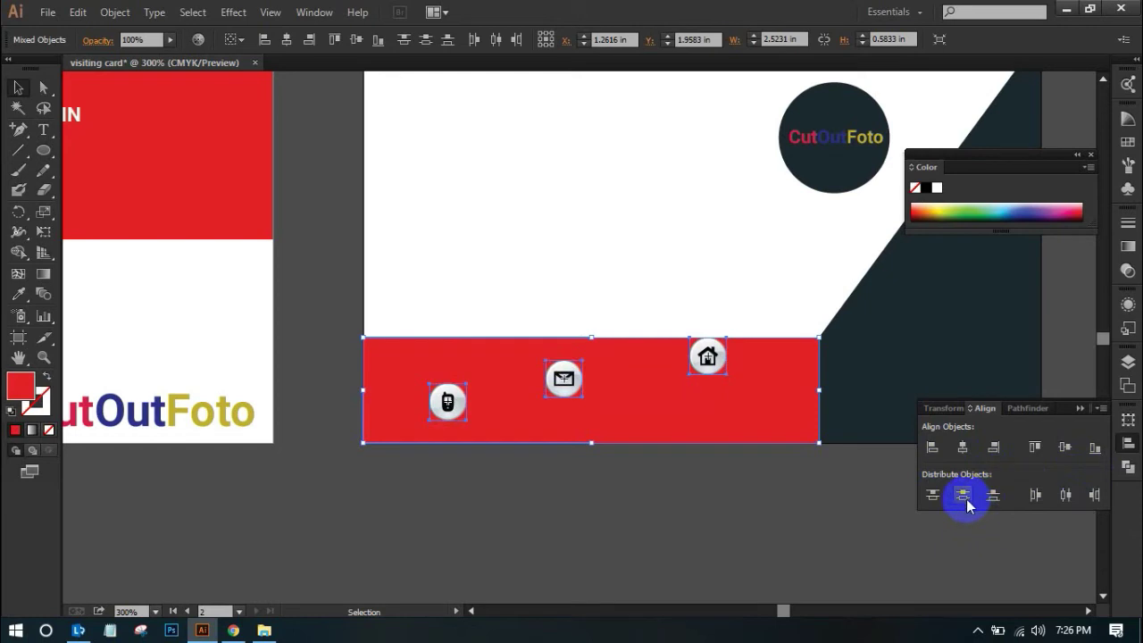
left_click(964, 500)
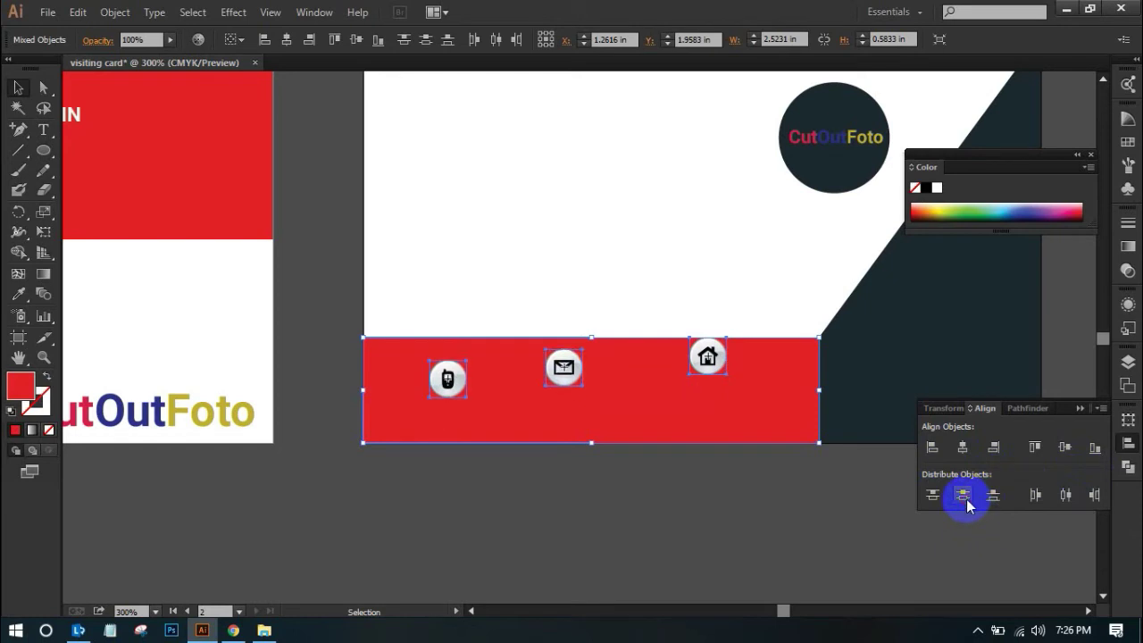
left_click(1033, 498)
left_click(1066, 497)
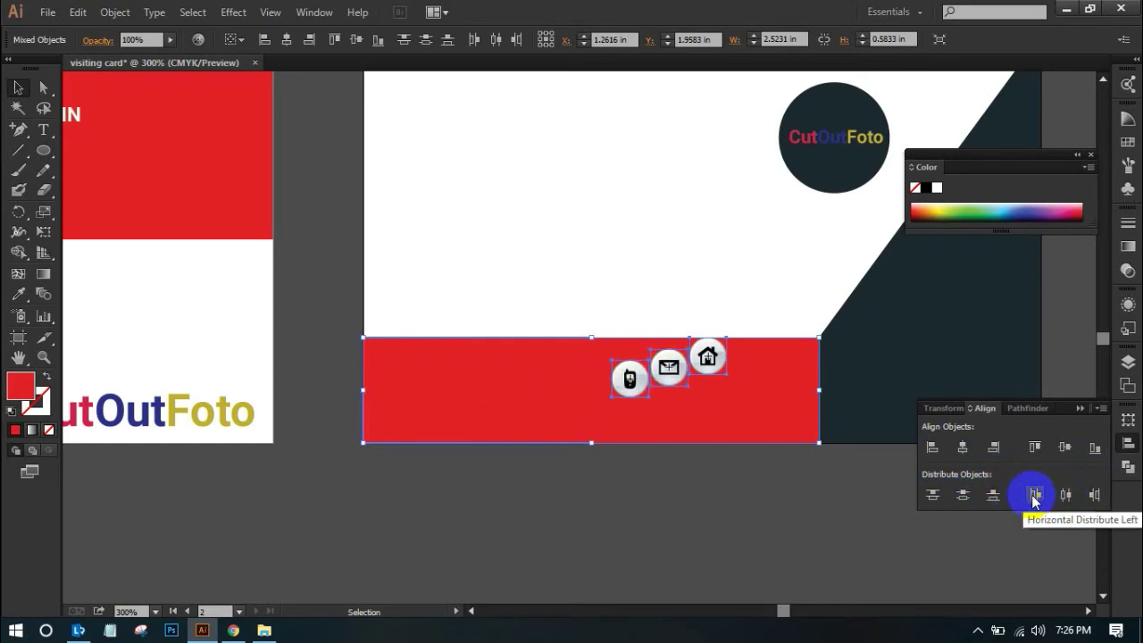
key("ctrl+z")
key("ctrl+z")
key("ctrl+z")
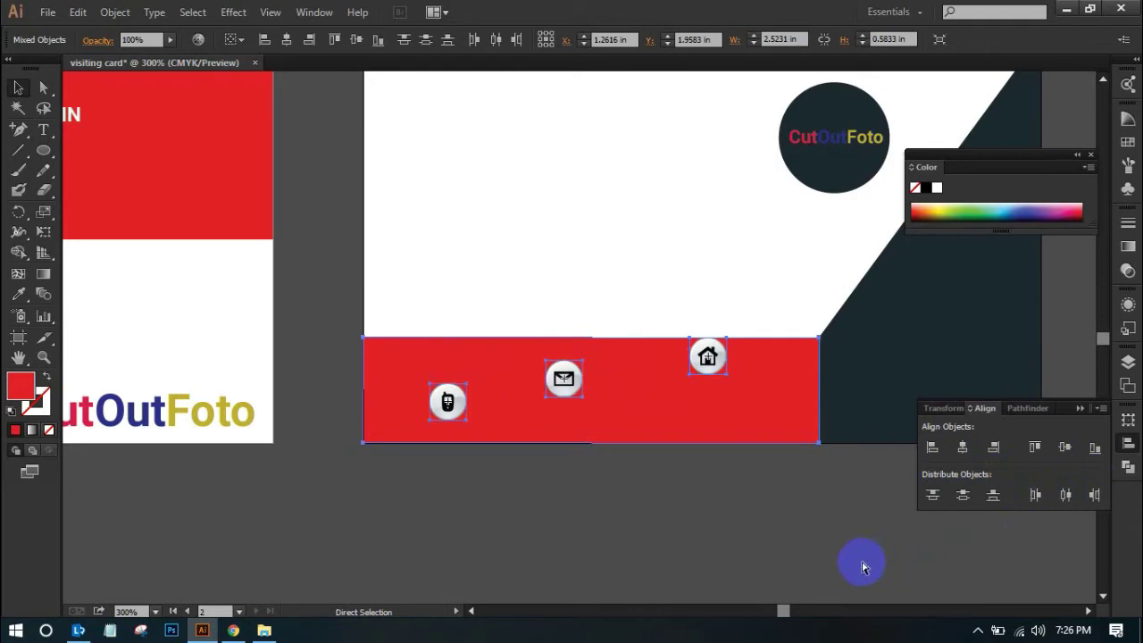
left_click(720, 562)
left_click(438, 357, "shift")
left_click(560, 366, "shift")
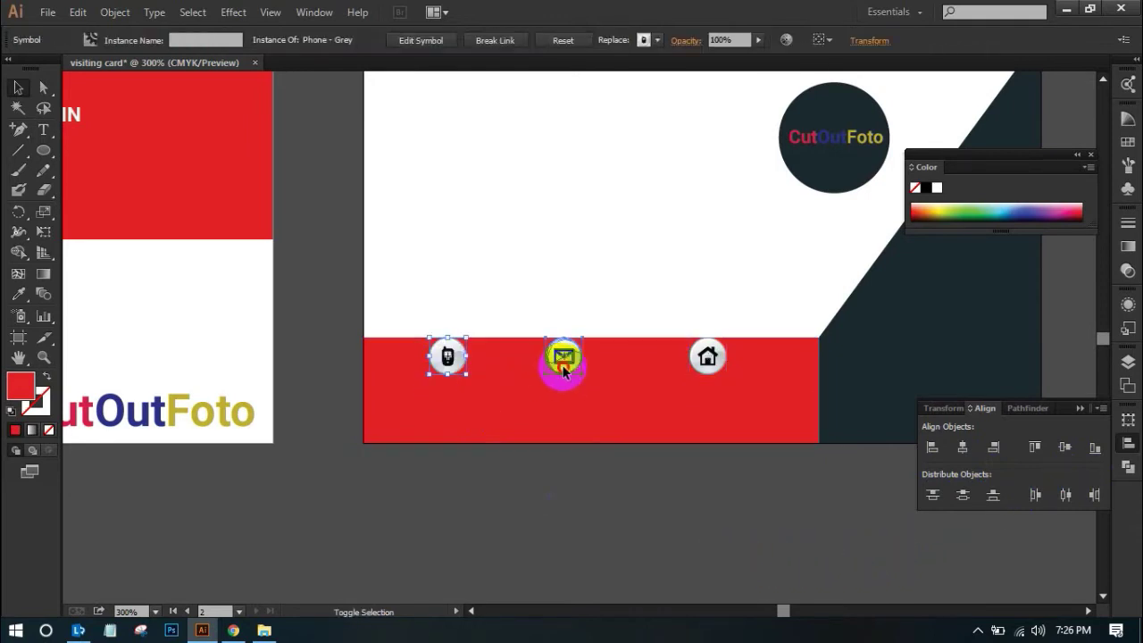
left_click(700, 365, "shift")
left_click_drag(705, 382, 706, 407)
left_click(659, 483)
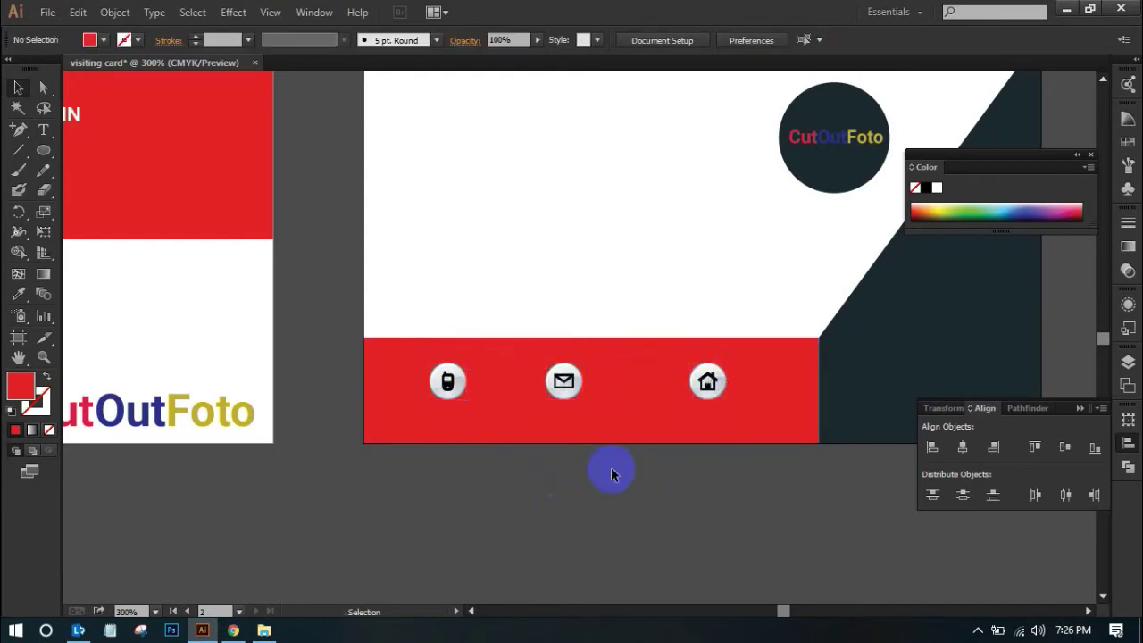
left_click(563, 391)
key("Right")
key("Right")
key("Right")
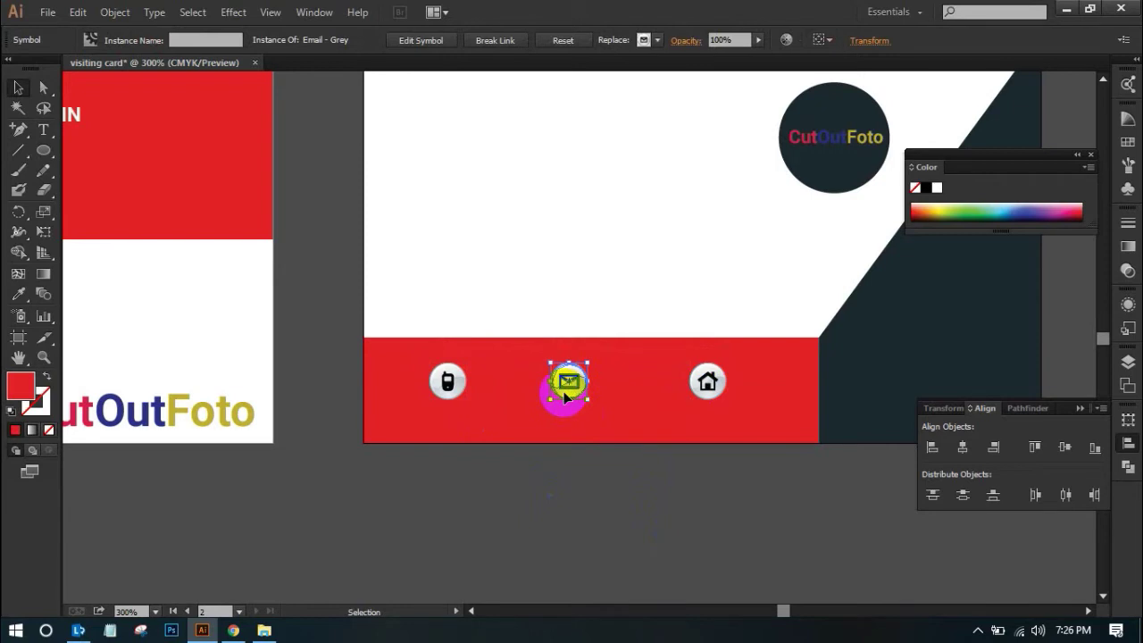
left_click(688, 509)
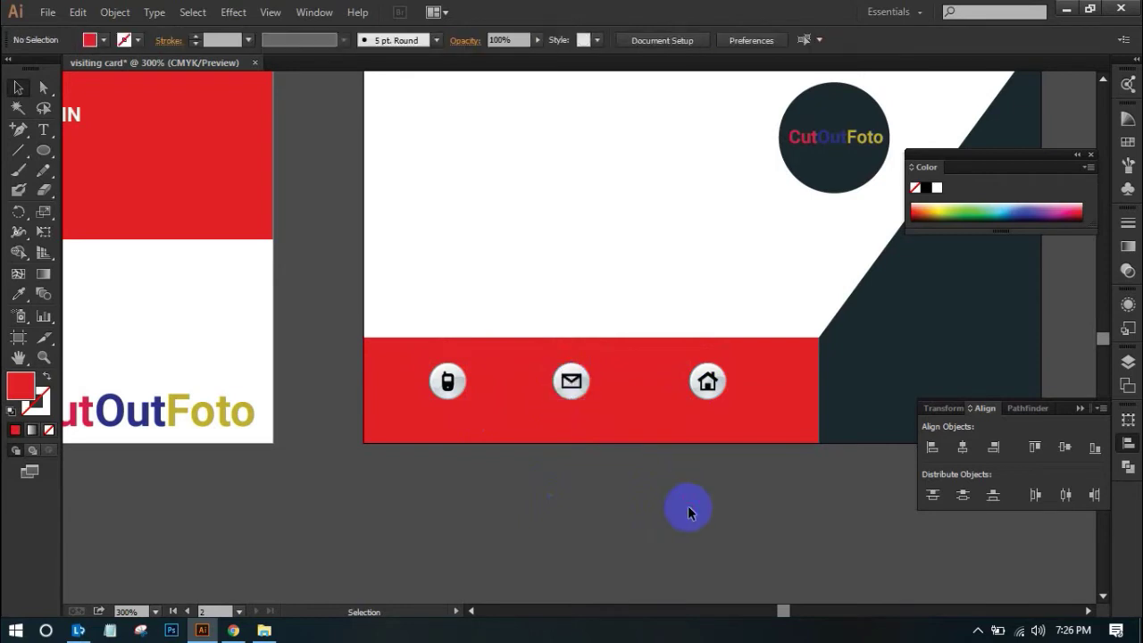
scroll(687, 509, "up", 1)
scroll(688, 511, "up", 5)
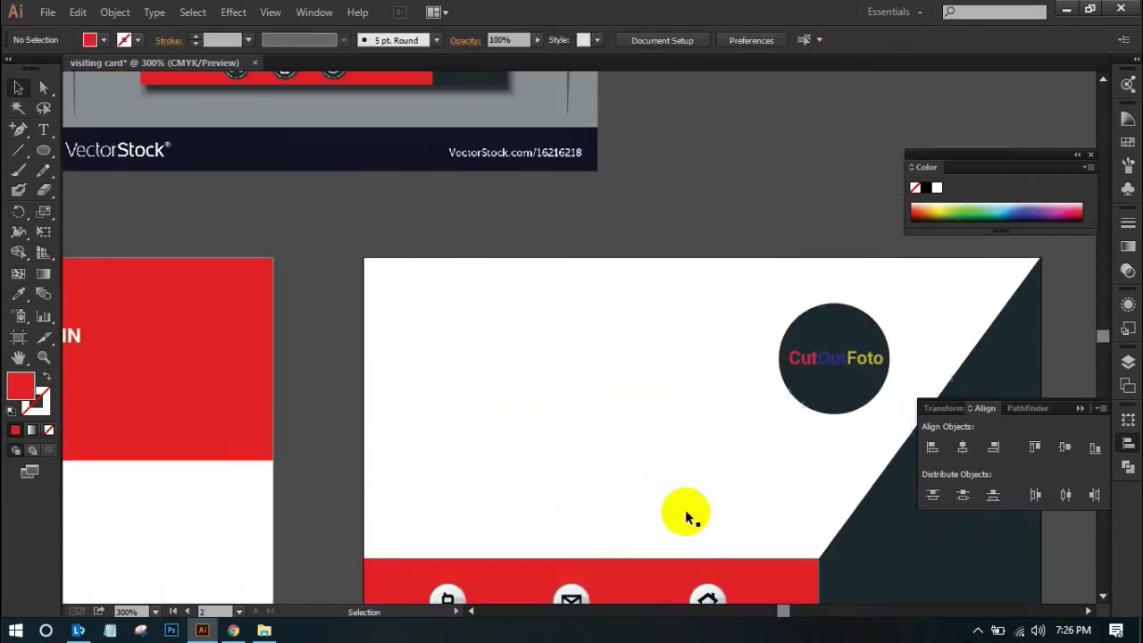
scroll(684, 503, "down", 4)
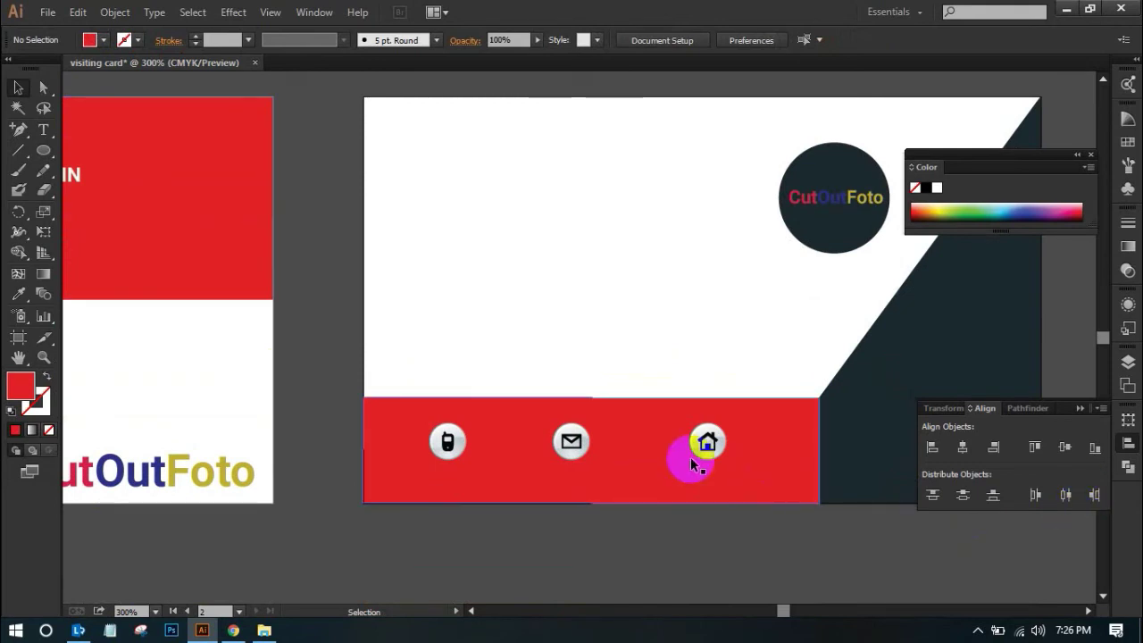
scroll(650, 459, "up", 2)
left_click(621, 360, "ctrl+alt+space")
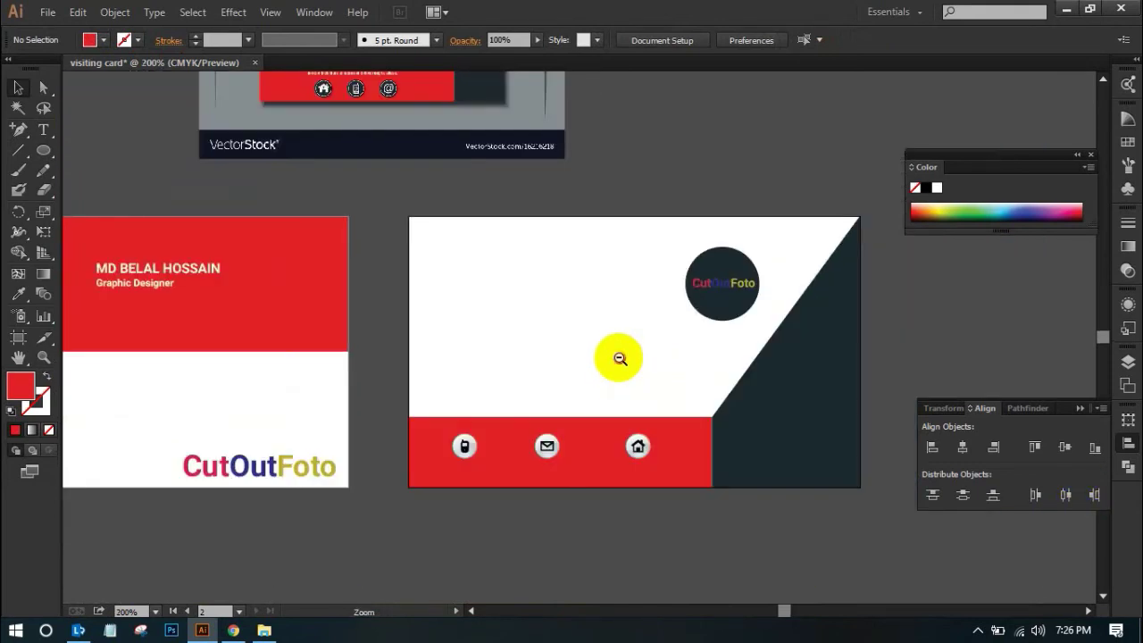
left_click(620, 359, "ctrl+alt+space")
left_click_drag(625, 291, 628, 378)
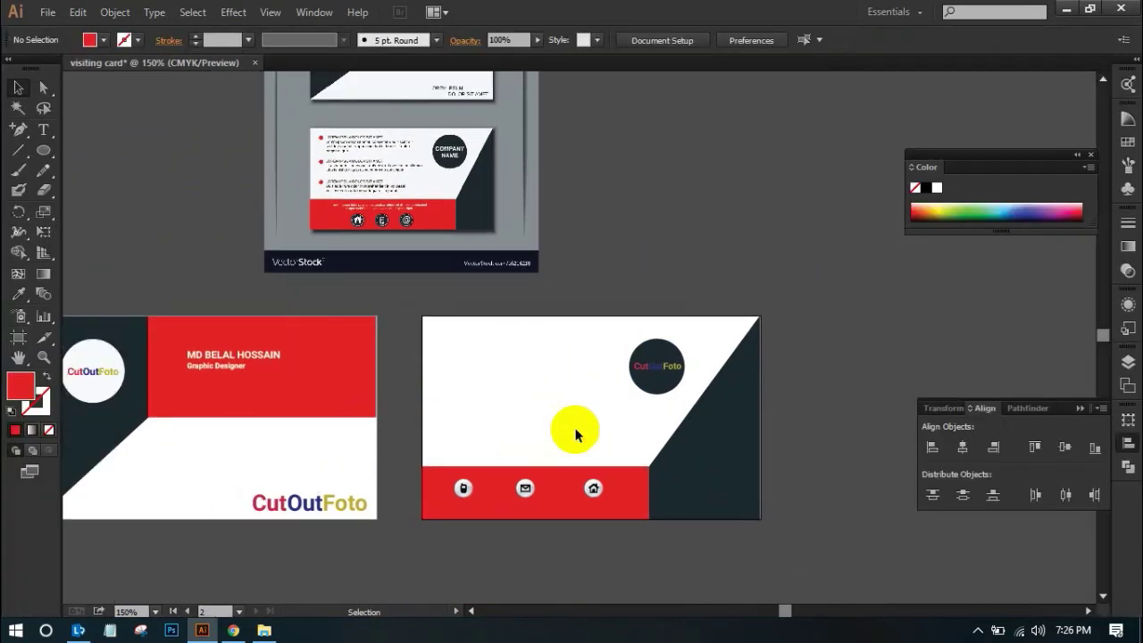
left_click_drag(438, 420, 661, 579)
left_click(474, 383)
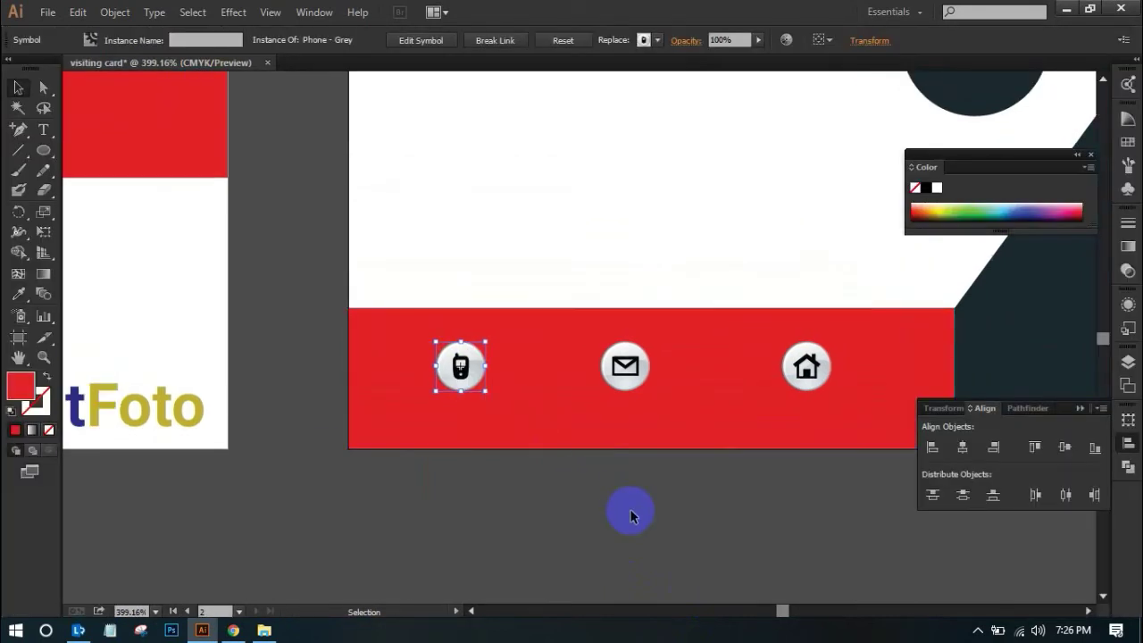
key("ctrl+minus")
key("ctrl+minus")
left_click_drag(581, 336, 579, 541)
left_click(589, 546)
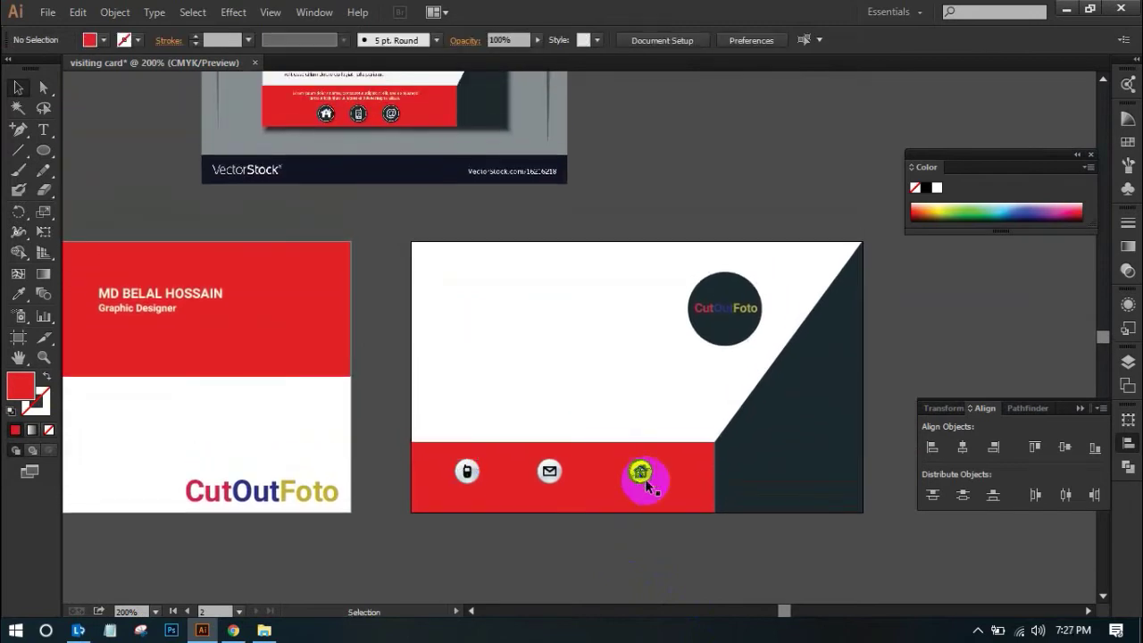
scroll(639, 469, "up", 2)
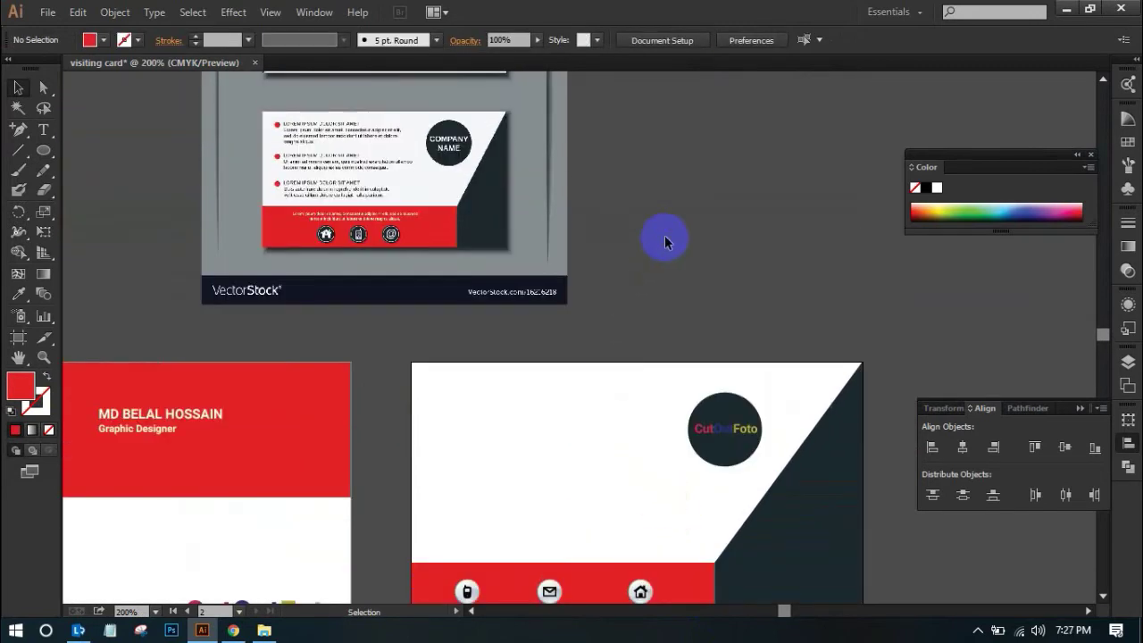
left_click(361, 230)
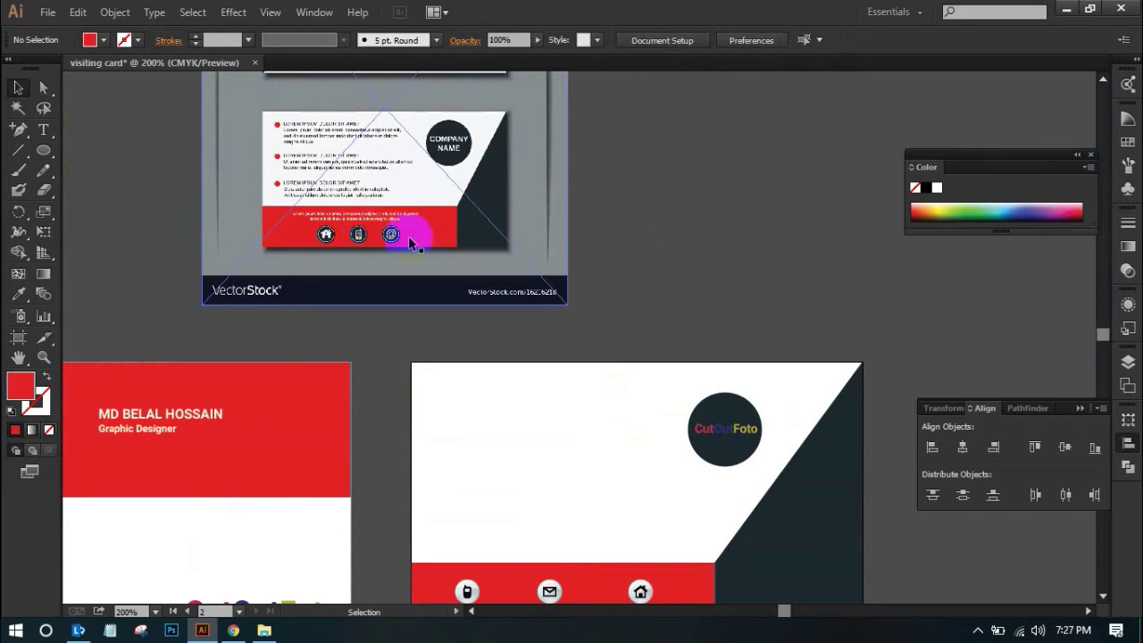
scroll(401, 250, "up", 3)
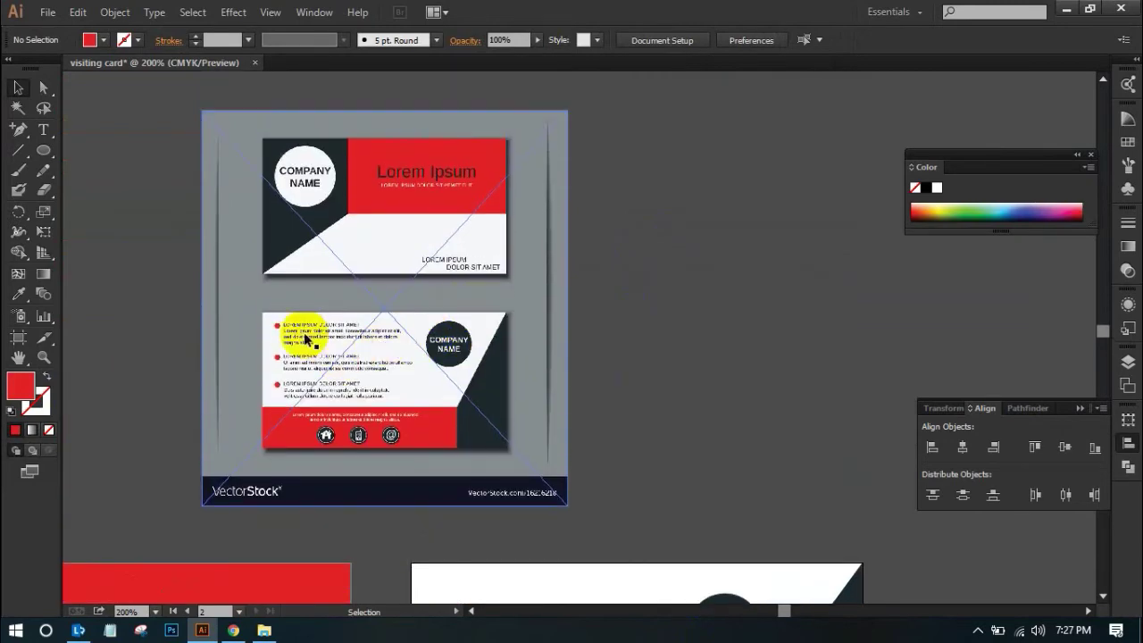
scroll(308, 335, "down", 5)
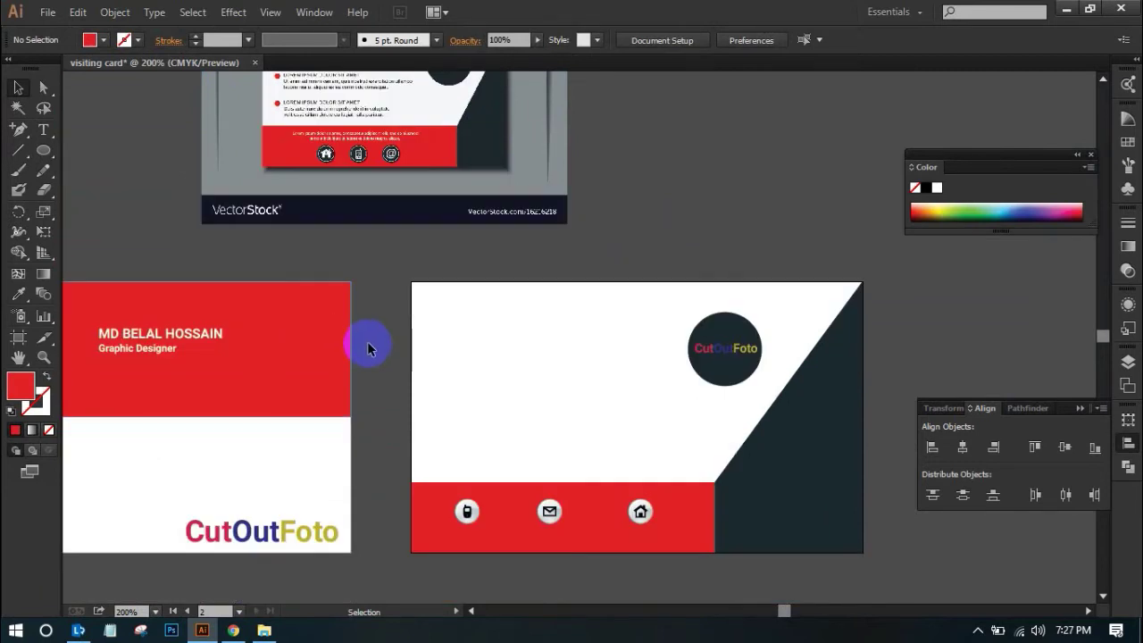
scroll(368, 341, "up", 1)
scroll(401, 302, "up", 1)
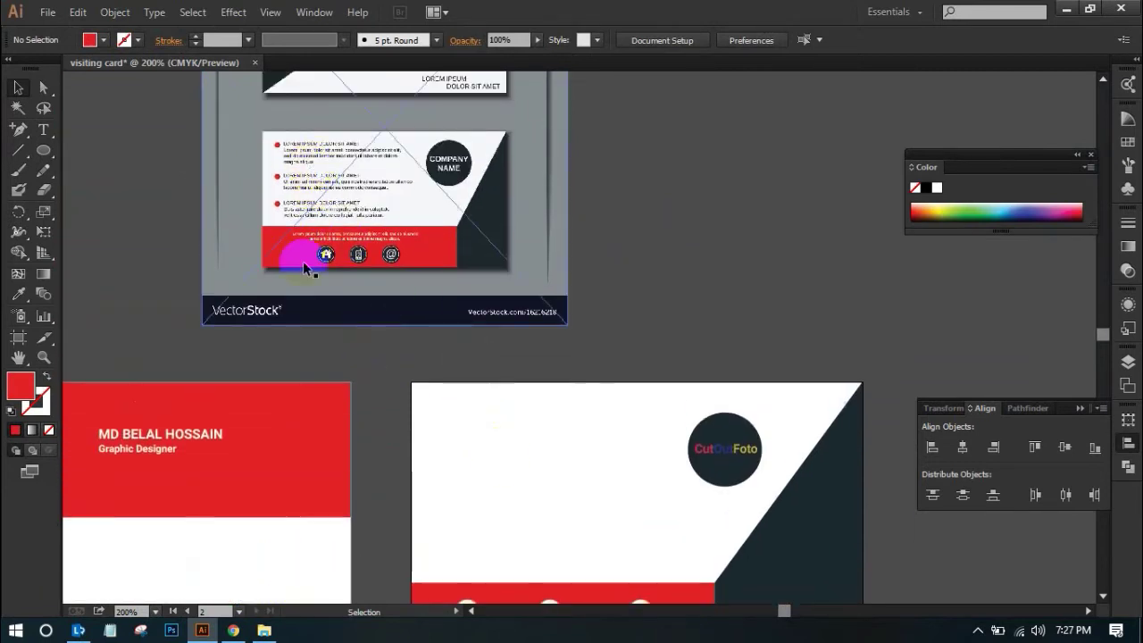
scroll(633, 355, "down", 2)
Copy the phone, mail and home icons into a column on the card's white left area
left_click(464, 494)
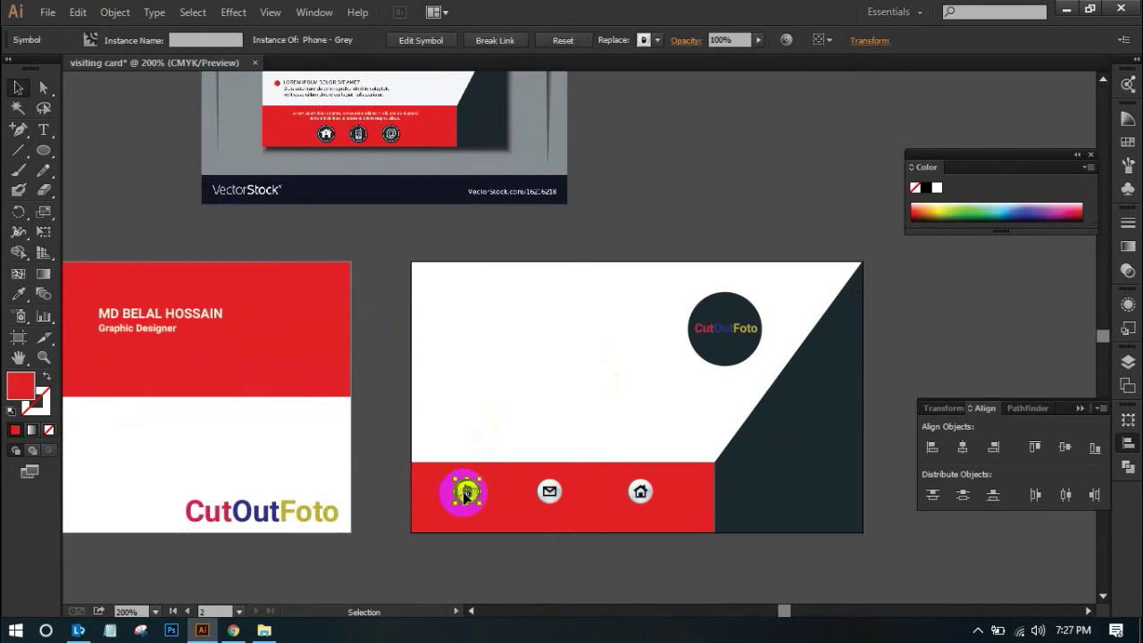
left_click_drag(465, 494, 446, 293)
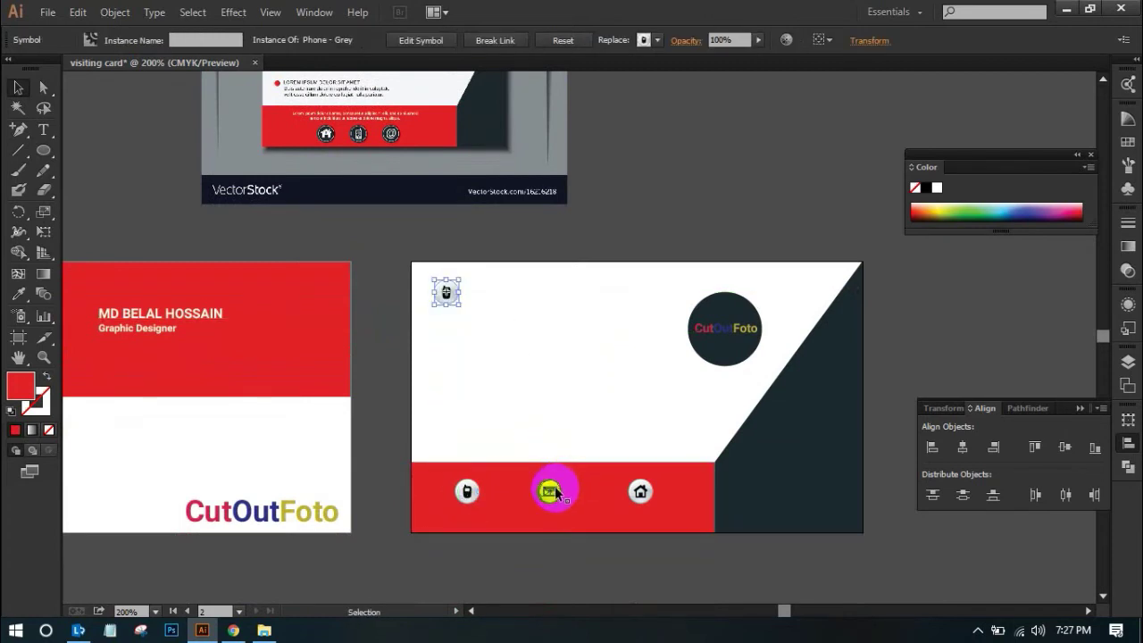
left_click_drag(549, 491, 456, 351)
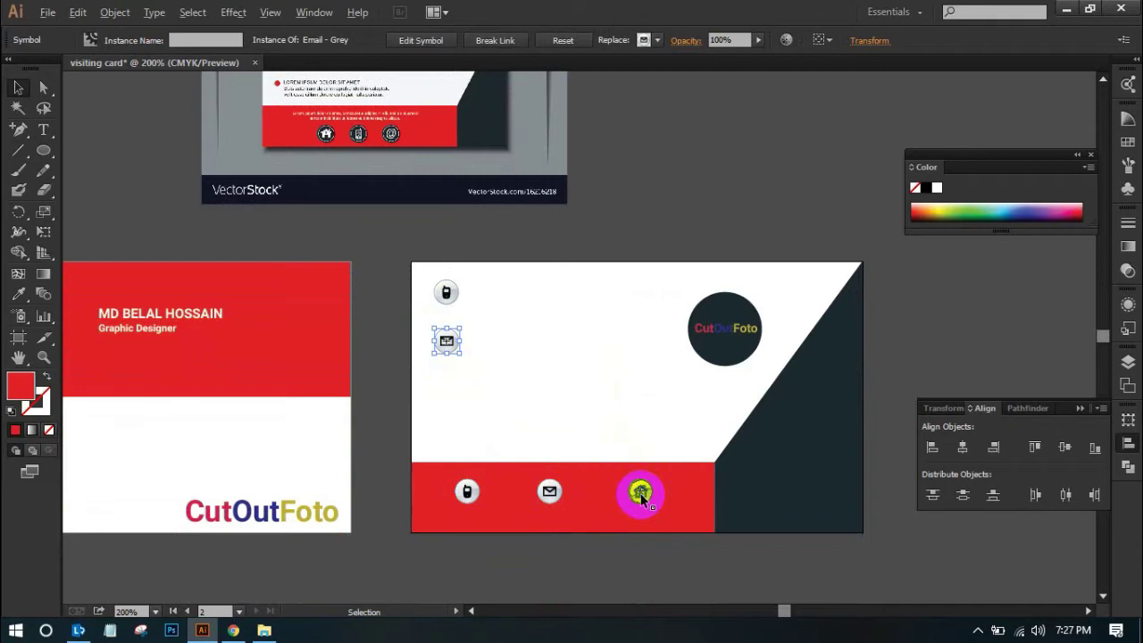
left_click_drag(640, 497, 444, 400)
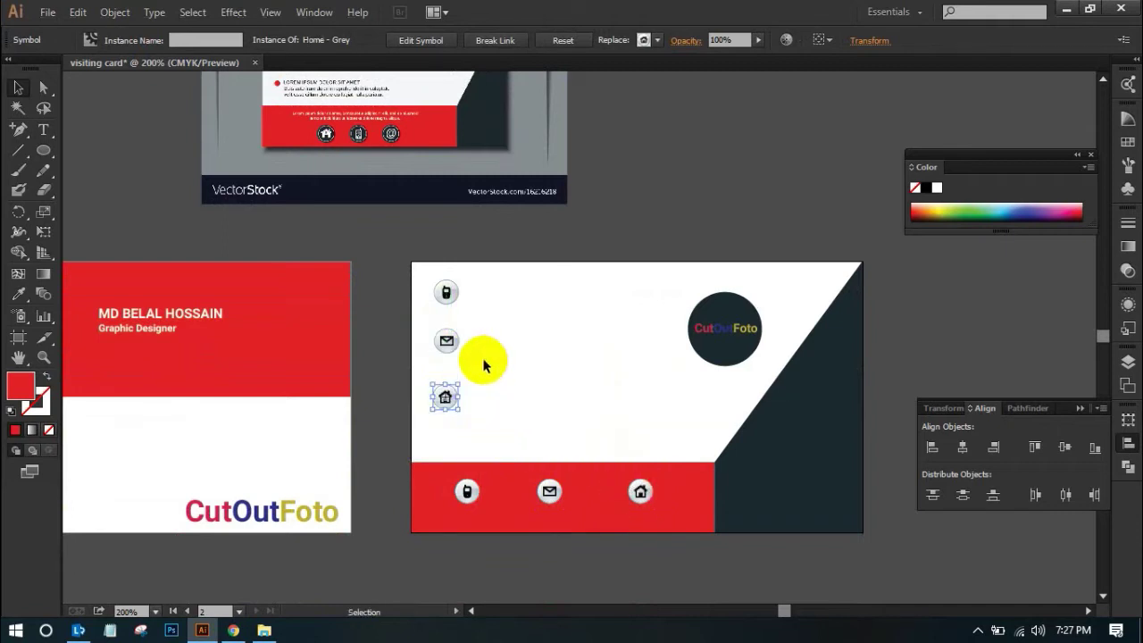
Align the three icon copies on one vertical line
left_click(447, 340, "shift")
left_click(445, 292, "shift")
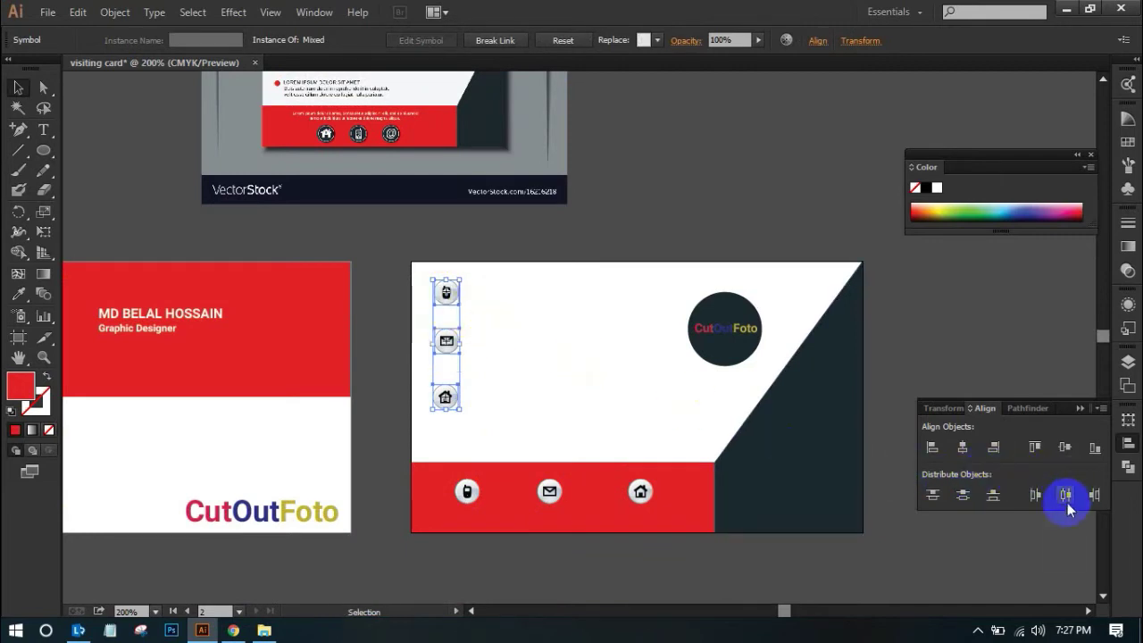
left_click(964, 448)
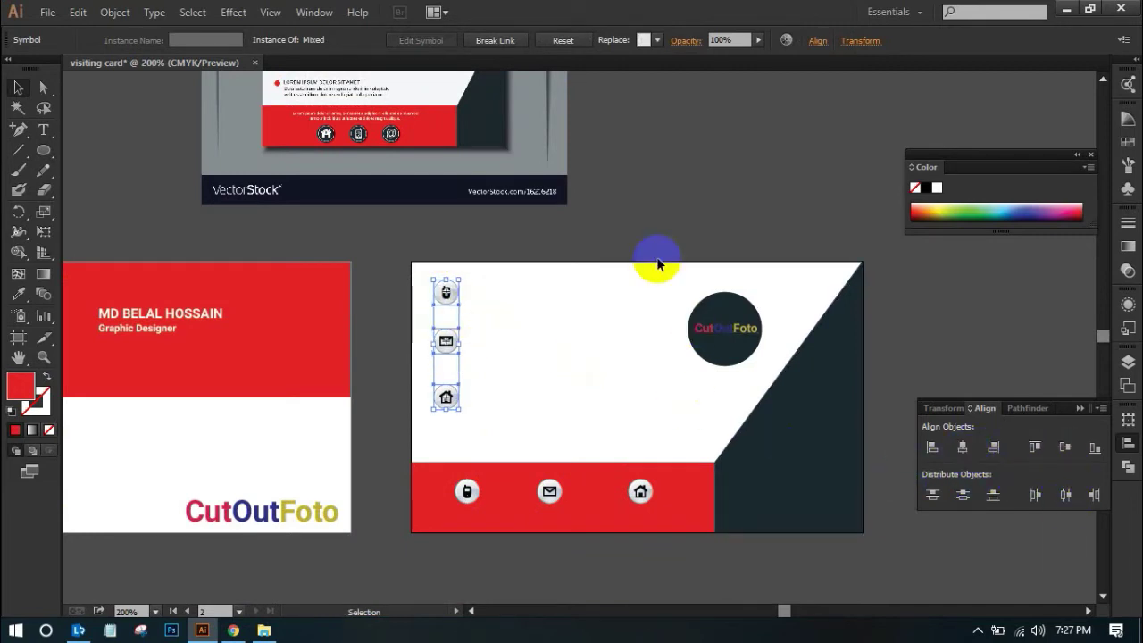
left_click(666, 229)
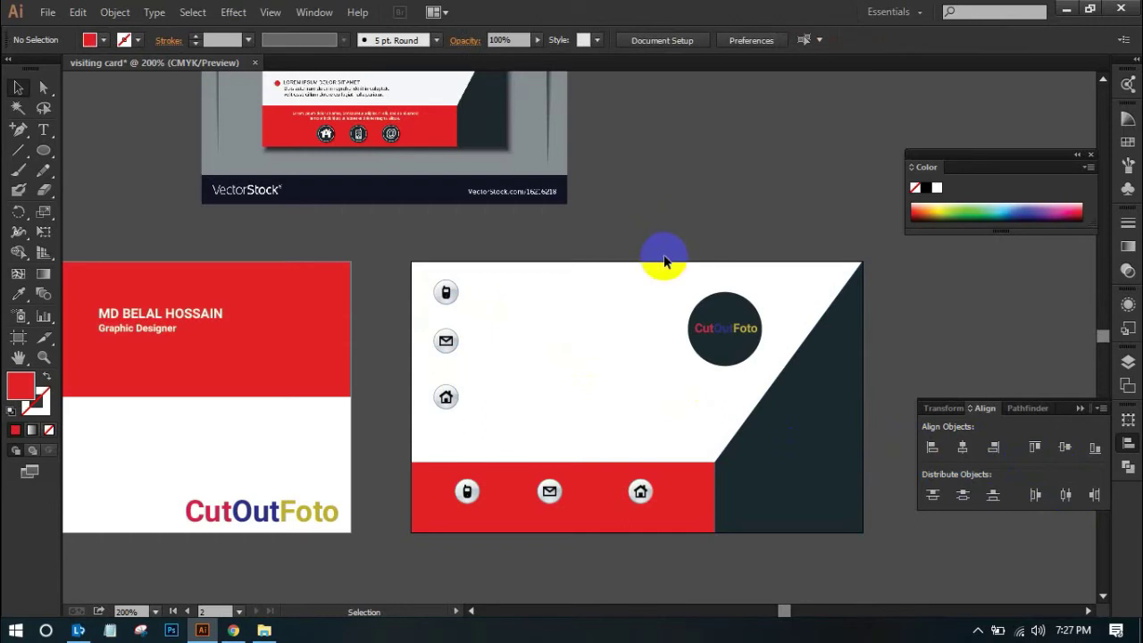
Nudge the mail icon copy down slightly with the arrow key
left_click_drag(393, 263, 619, 426)
left_click(404, 346)
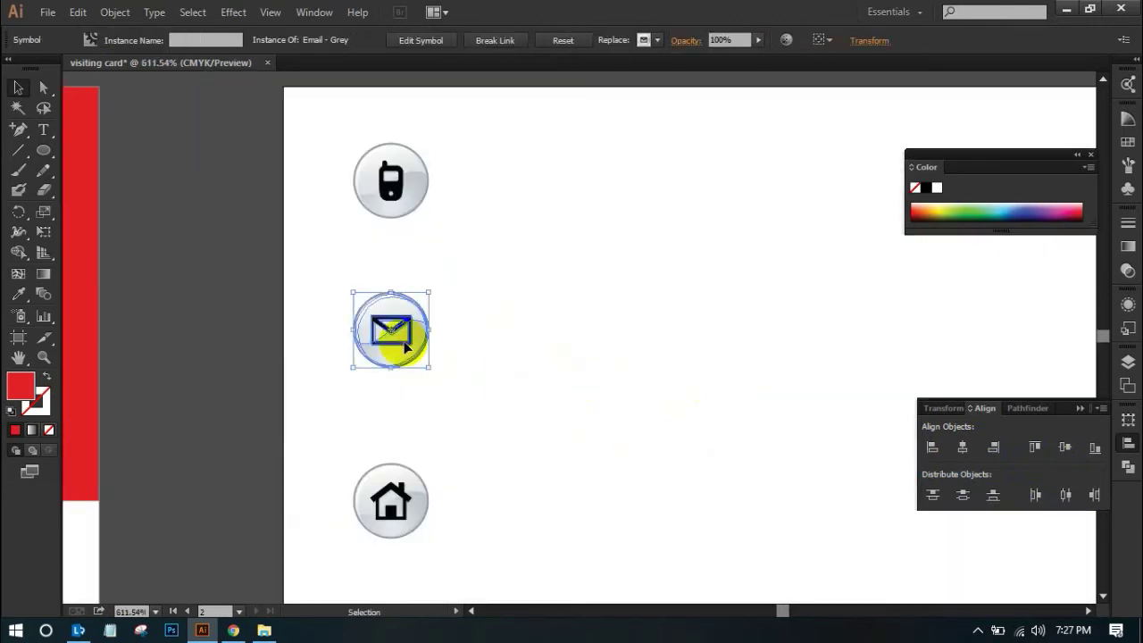
key("Down")
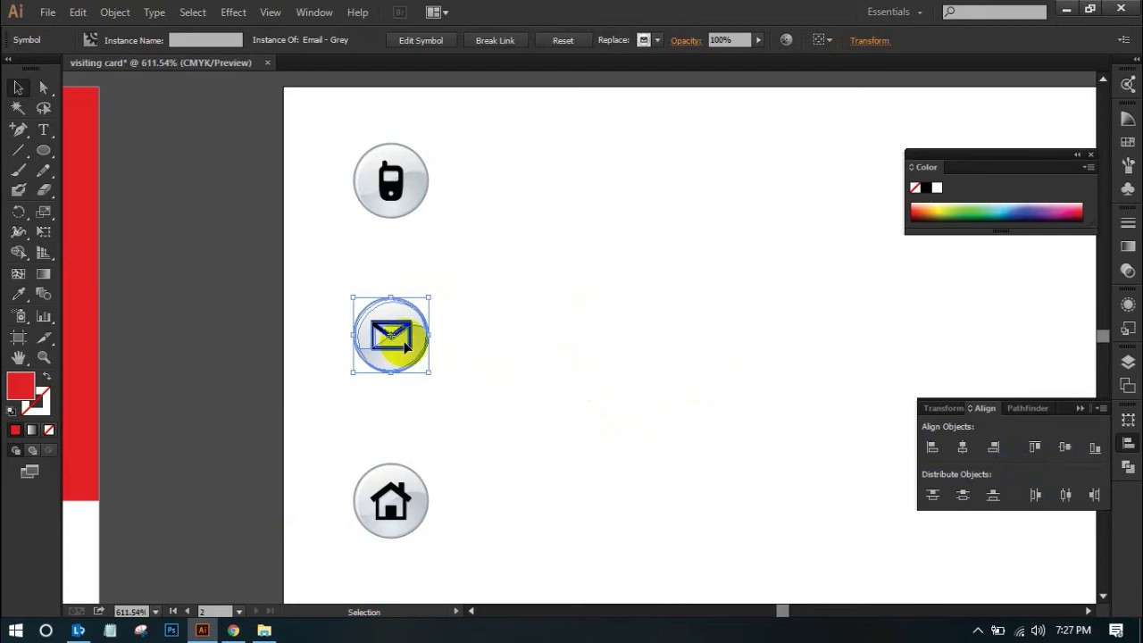
left_click(224, 288)
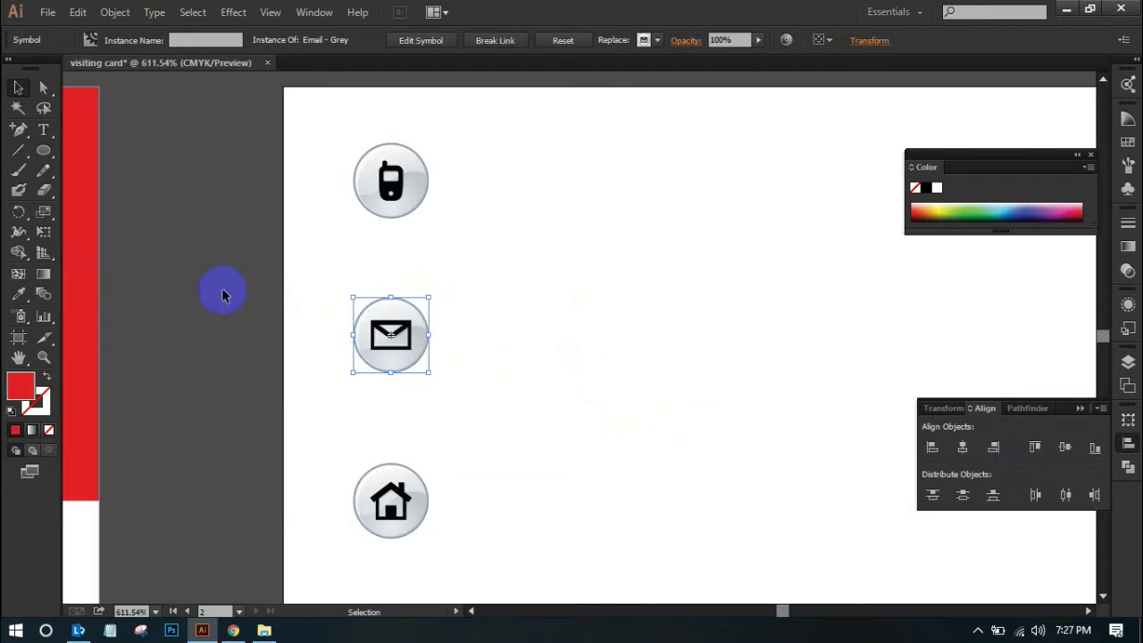
left_click(520, 300, "ctrl+alt")
left_click(522, 300, "ctrl+alt")
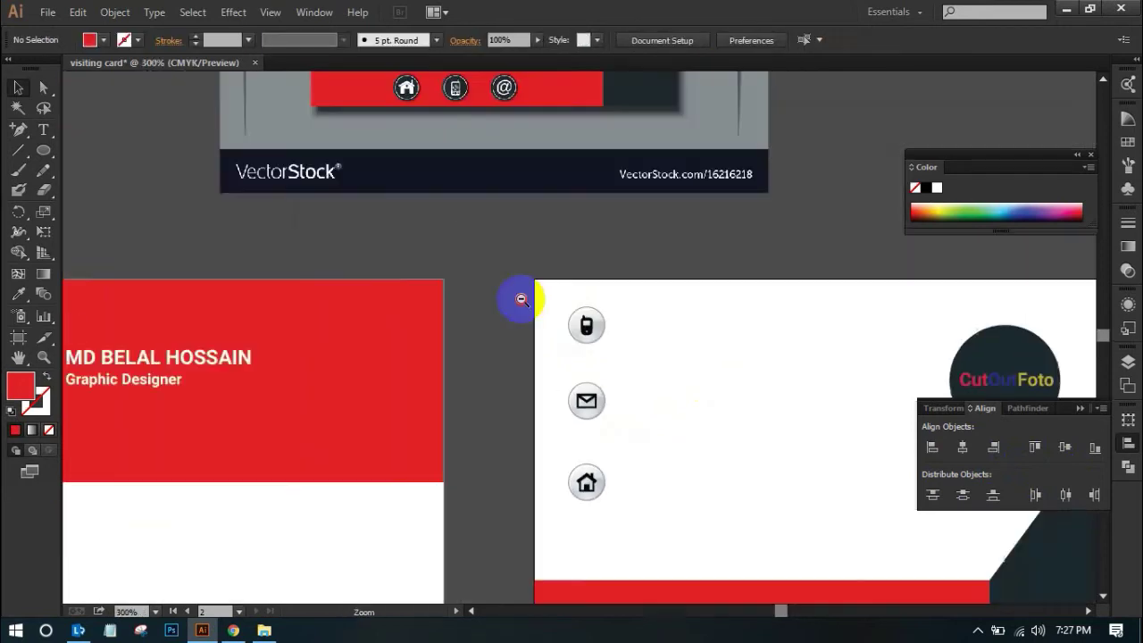
left_click(514, 300, "ctrl+alt")
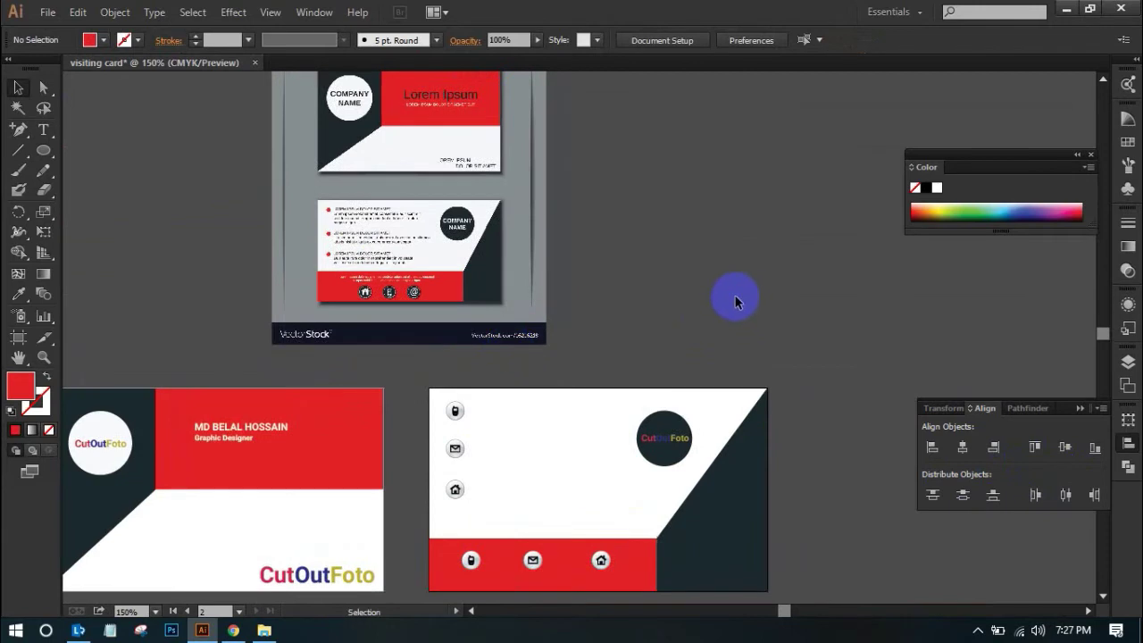
scroll(721, 297, "down", 1)
scroll(719, 296, "up", 1)
scroll(723, 295, "down", 1)
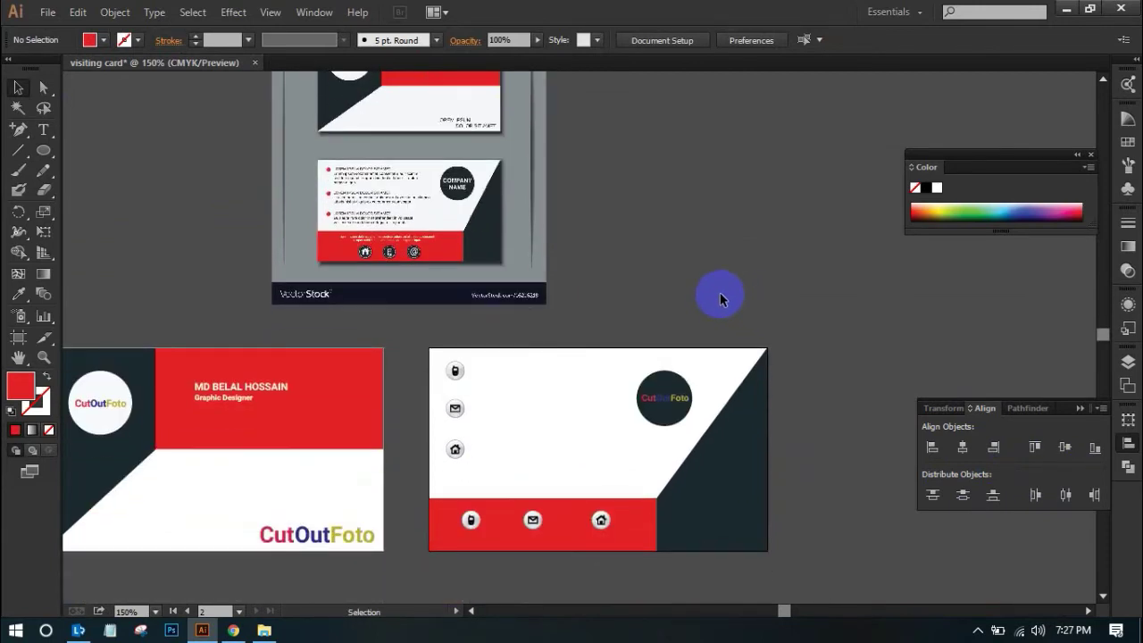
left_click_drag(438, 331, 643, 454)
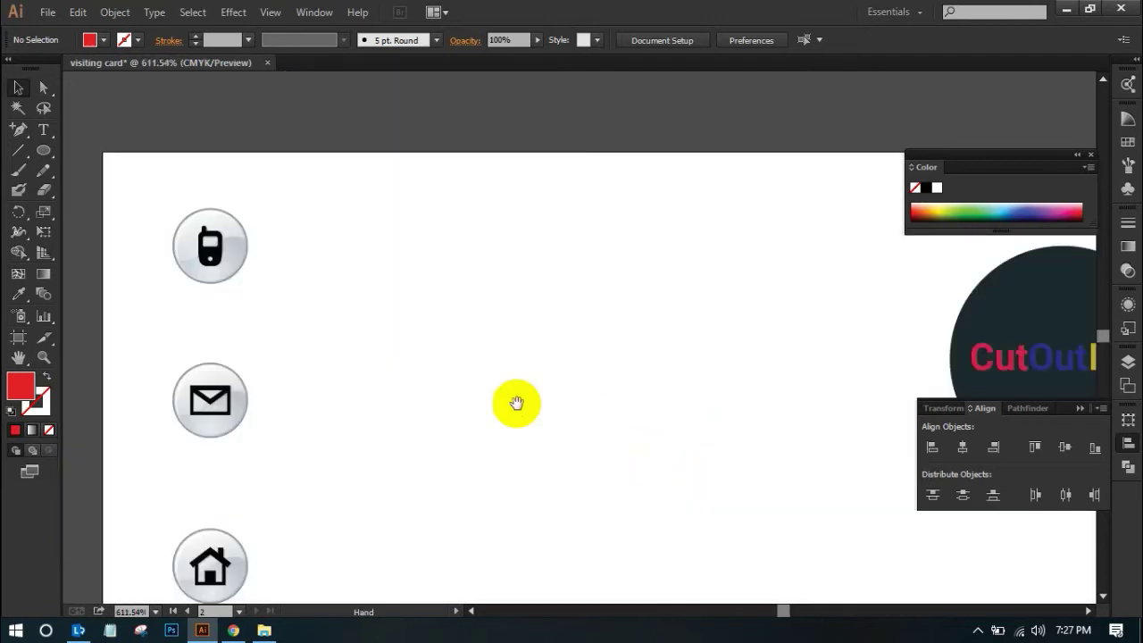
Type the phone number as a text line beside the phone icon copy
left_click_drag(383, 331, 523, 337)
left_click(43, 129)
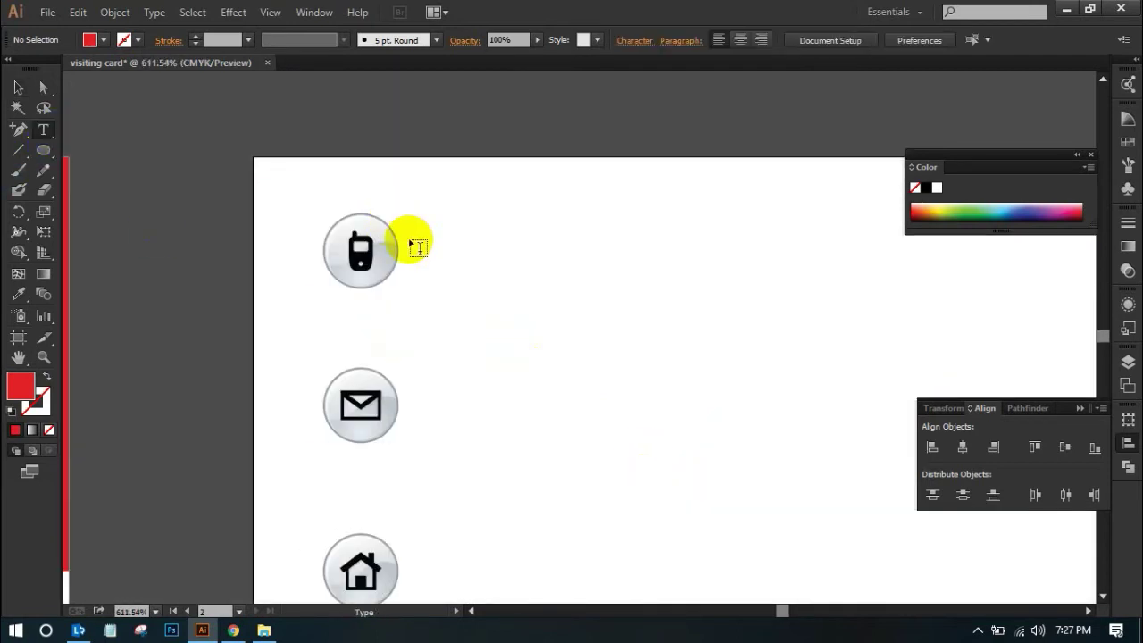
left_click(444, 252)
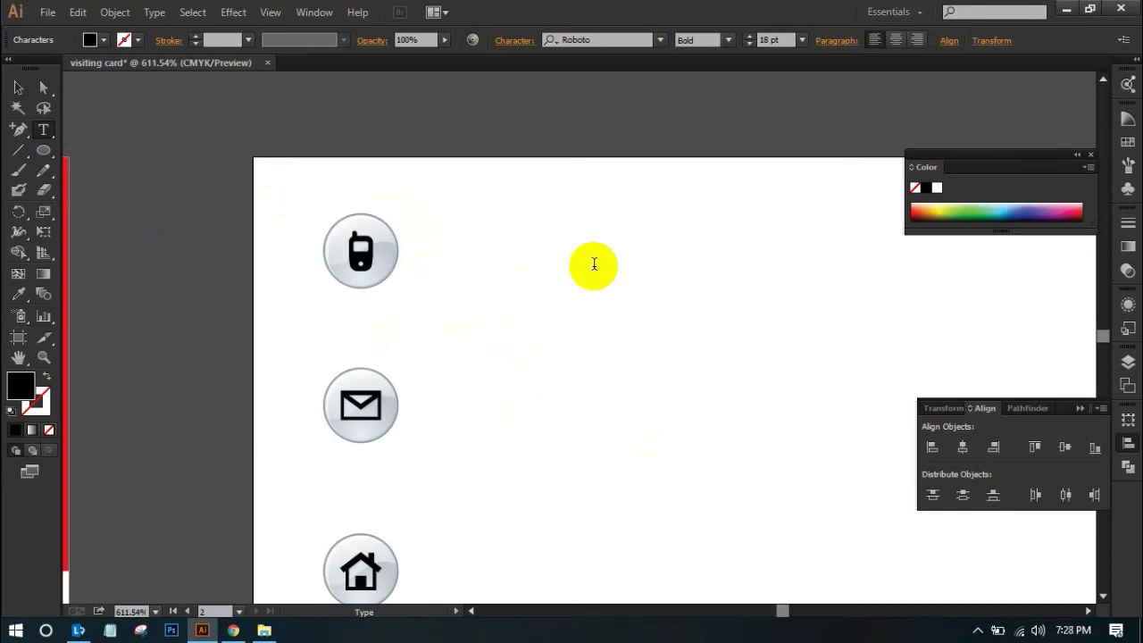
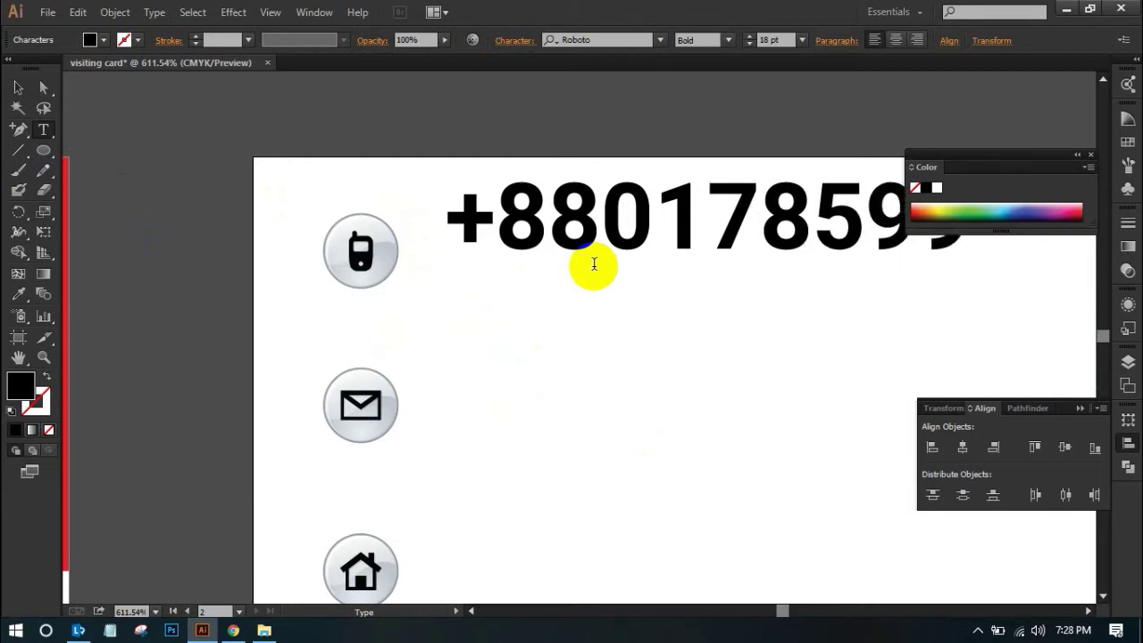
Step the phone number text down through 12, 10 and 9 pt to 8 pt
triple_click(566, 219)
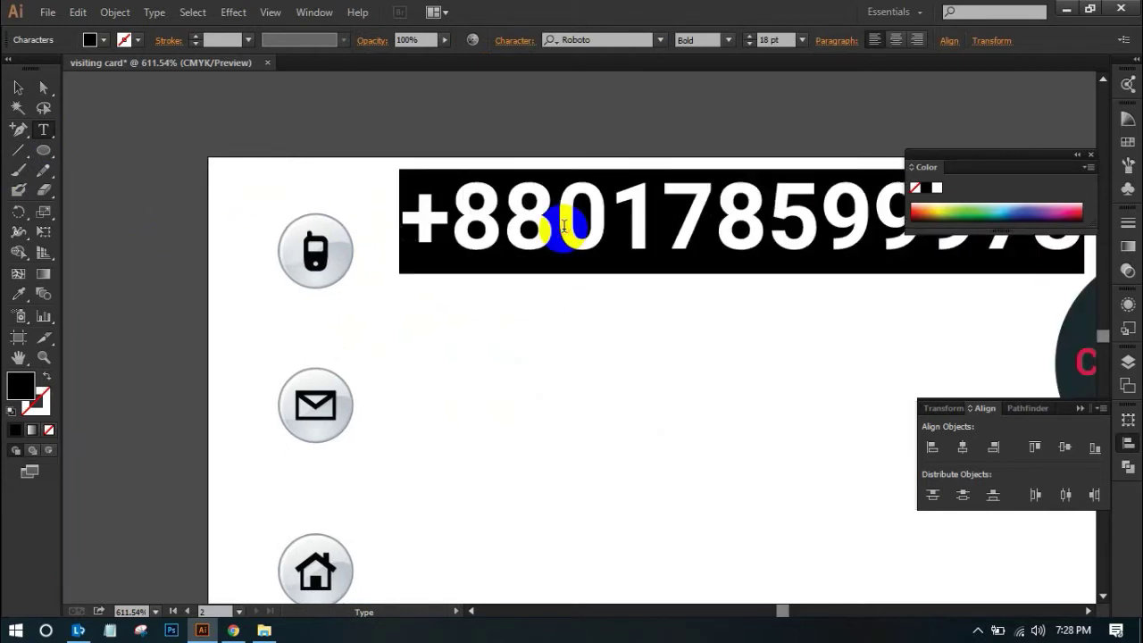
left_click(801, 40)
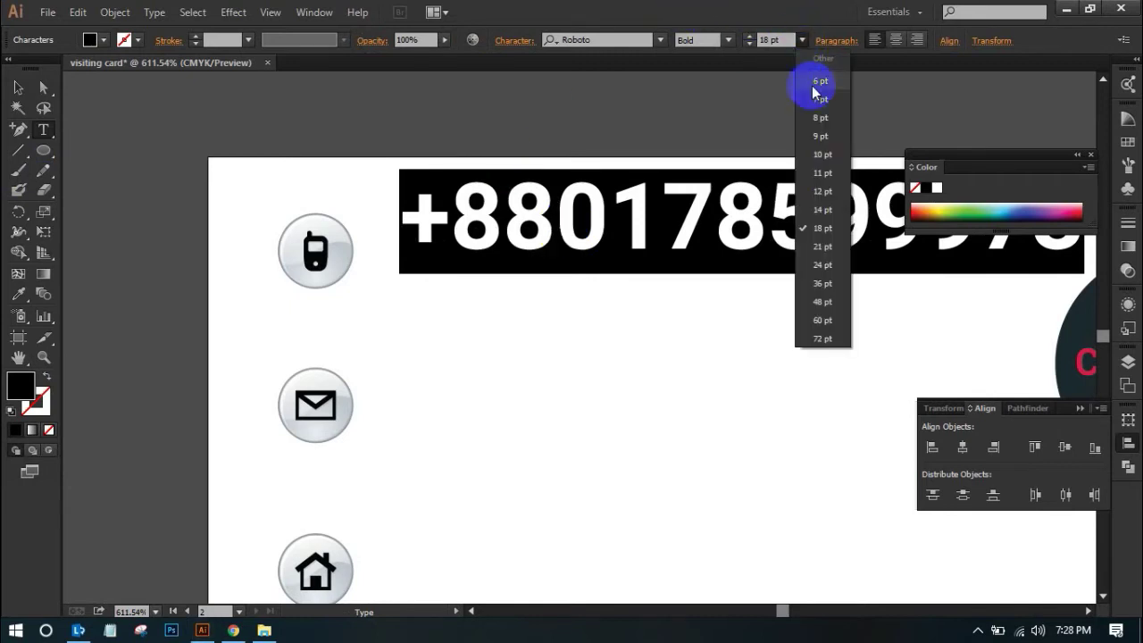
left_click(835, 198)
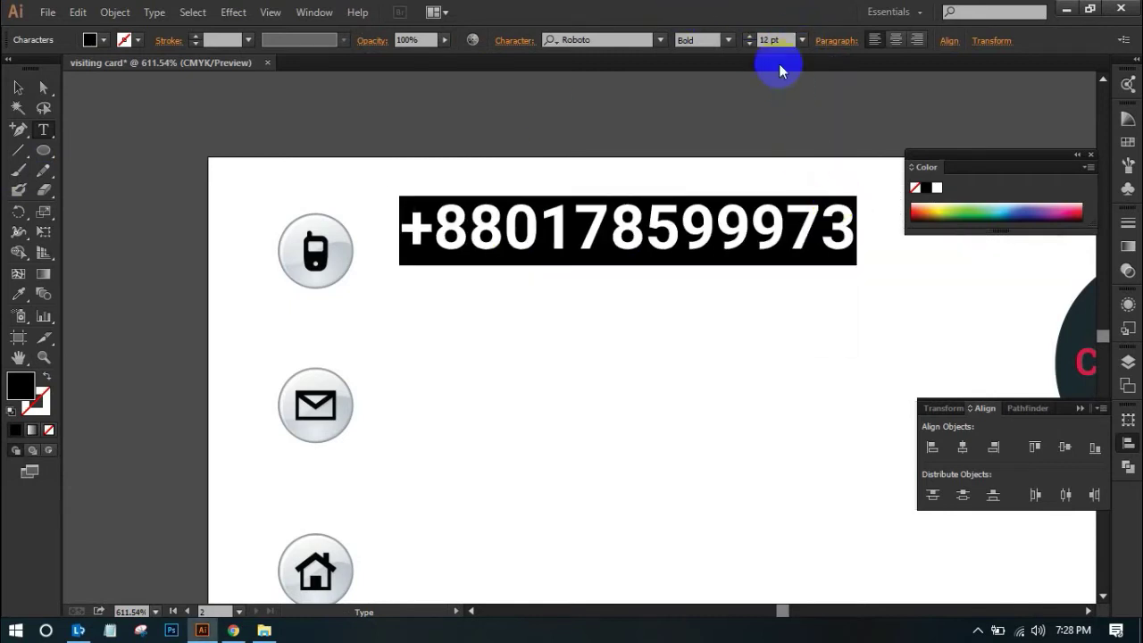
left_click(801, 40)
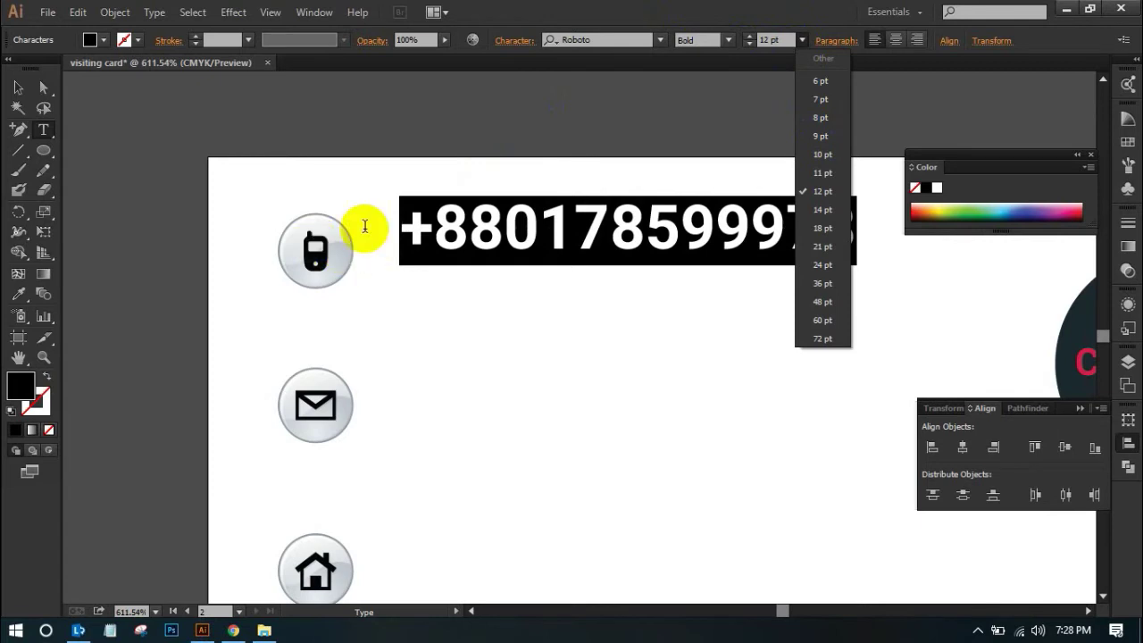
left_click(820, 157)
left_click(802, 40)
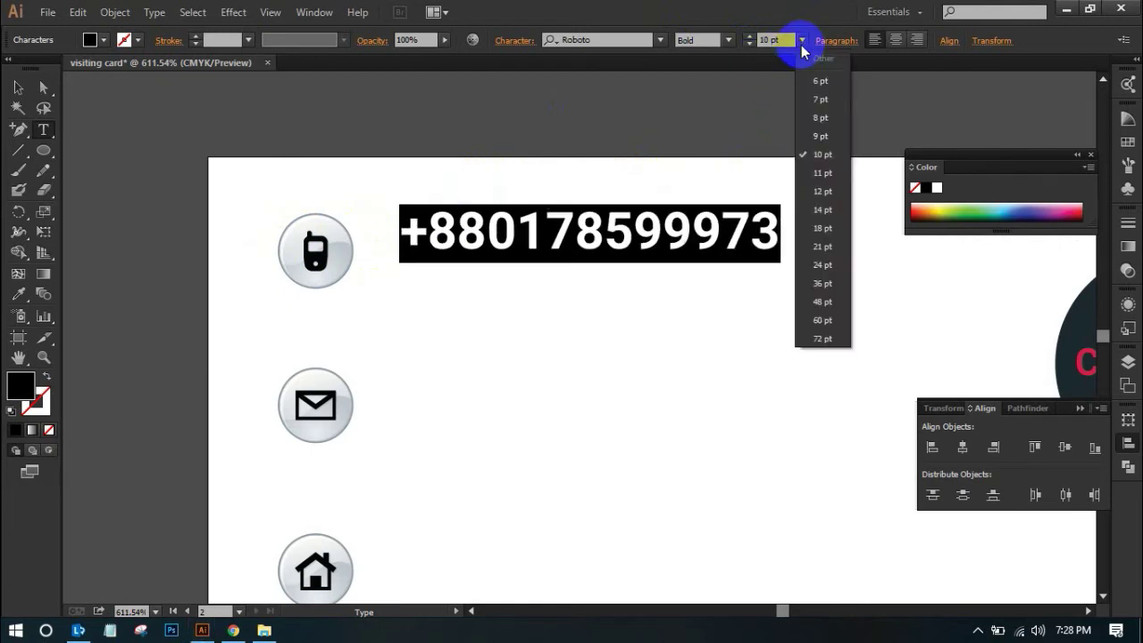
left_click(823, 134)
left_click(801, 40)
left_click(822, 116)
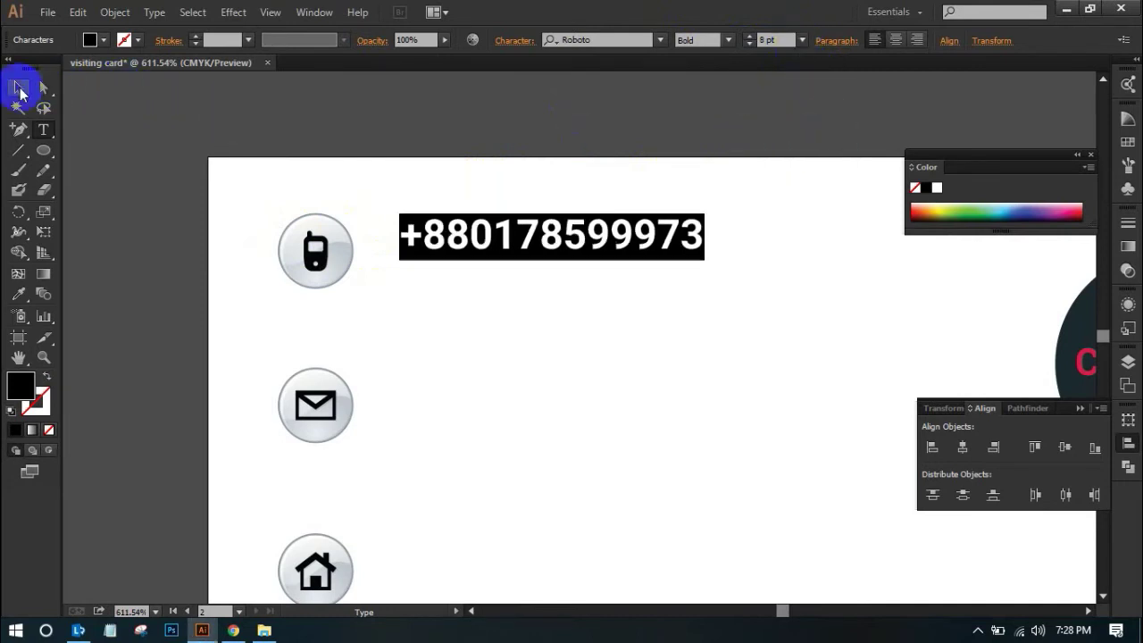
left_click(17, 87)
left_click(262, 84)
Position the number beside the phone icon, then copy it to the mail and house rows with Ctrl+D
left_click_drag(546, 252, 533, 277)
scroll(535, 273, "down", 2)
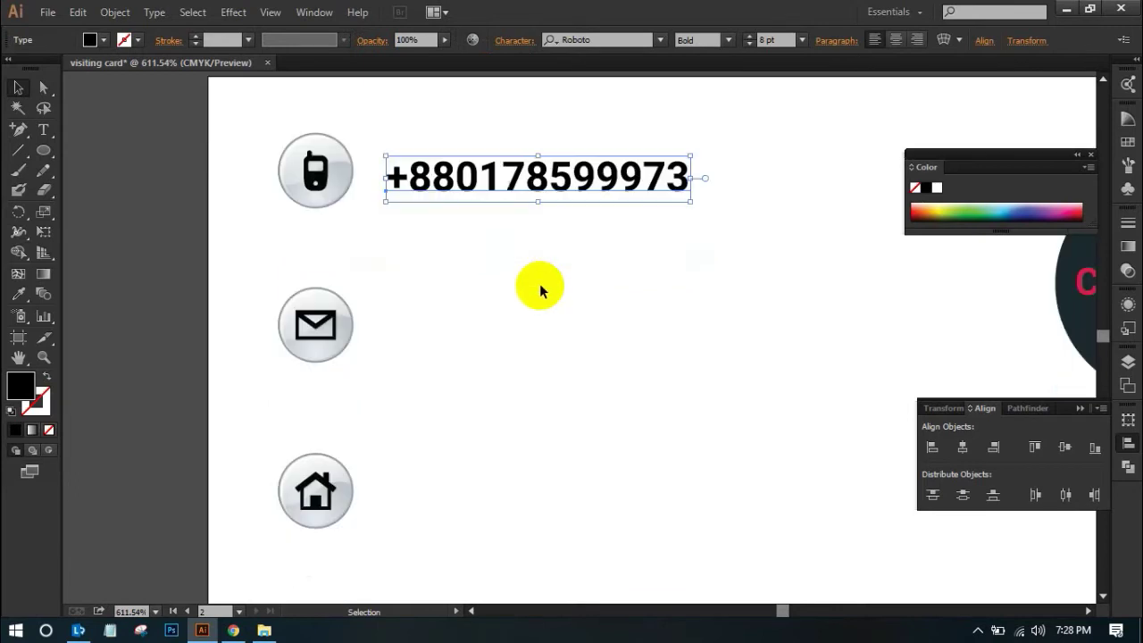
left_click_drag(536, 175, 541, 325)
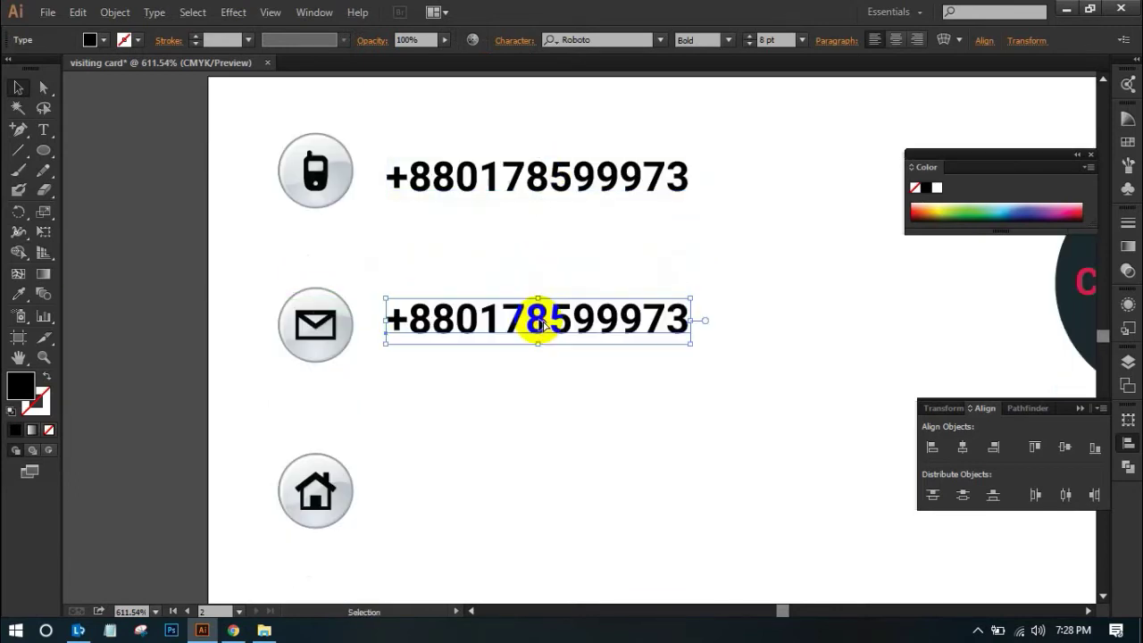
key("ctrl+d")
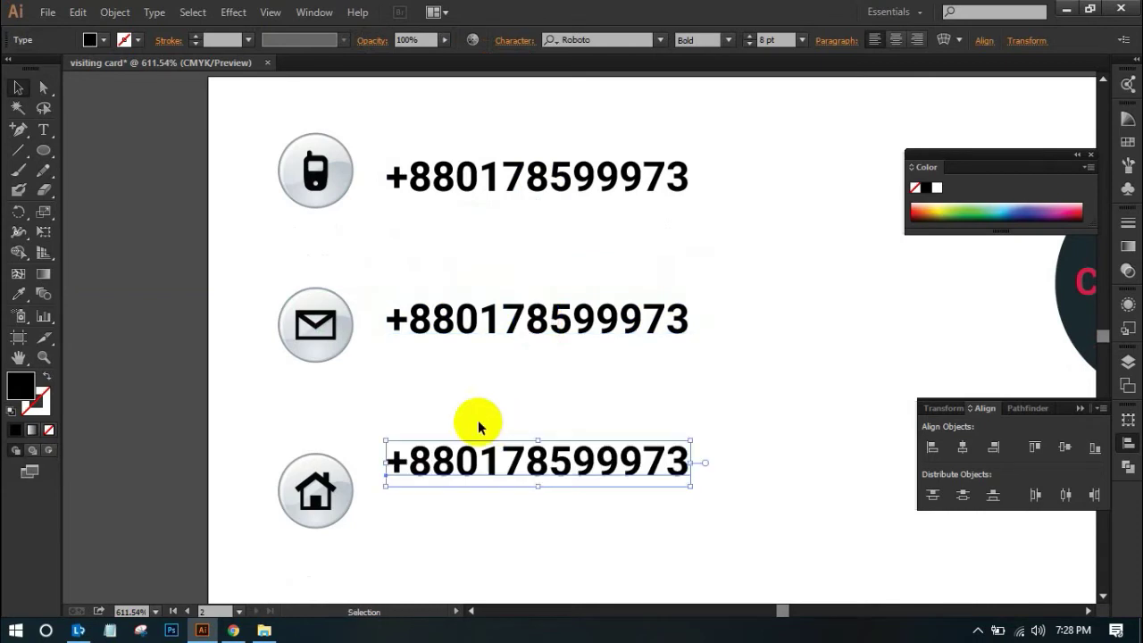
Nudge the house icon up so it sits level with its text row
left_click(343, 481)
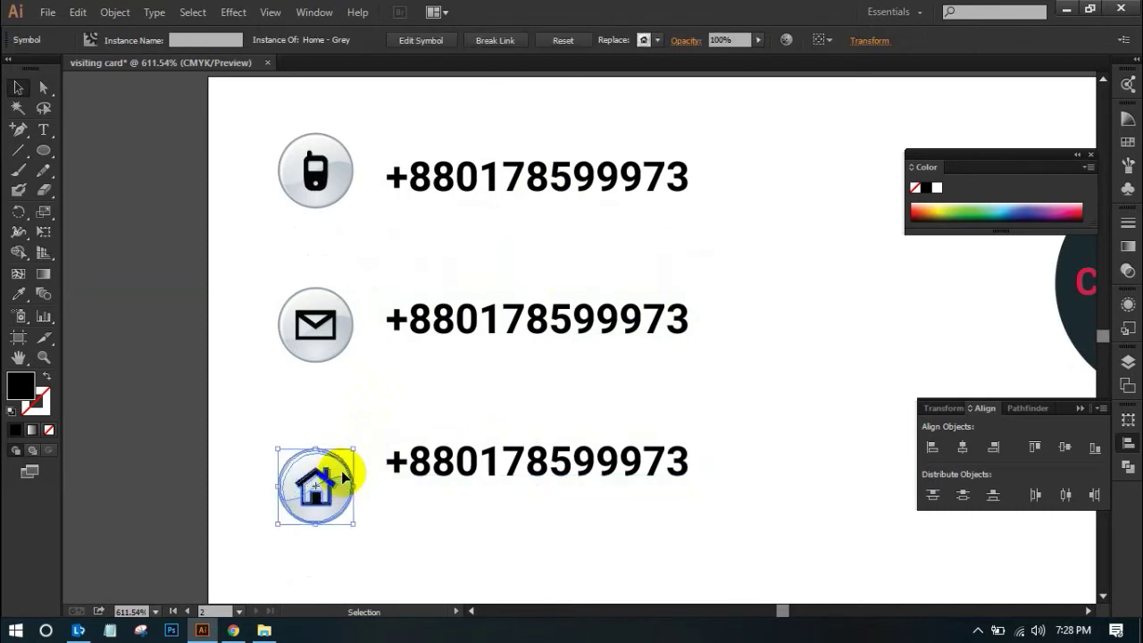
key("Up")
key("Up")
key("Up")
key("Up")
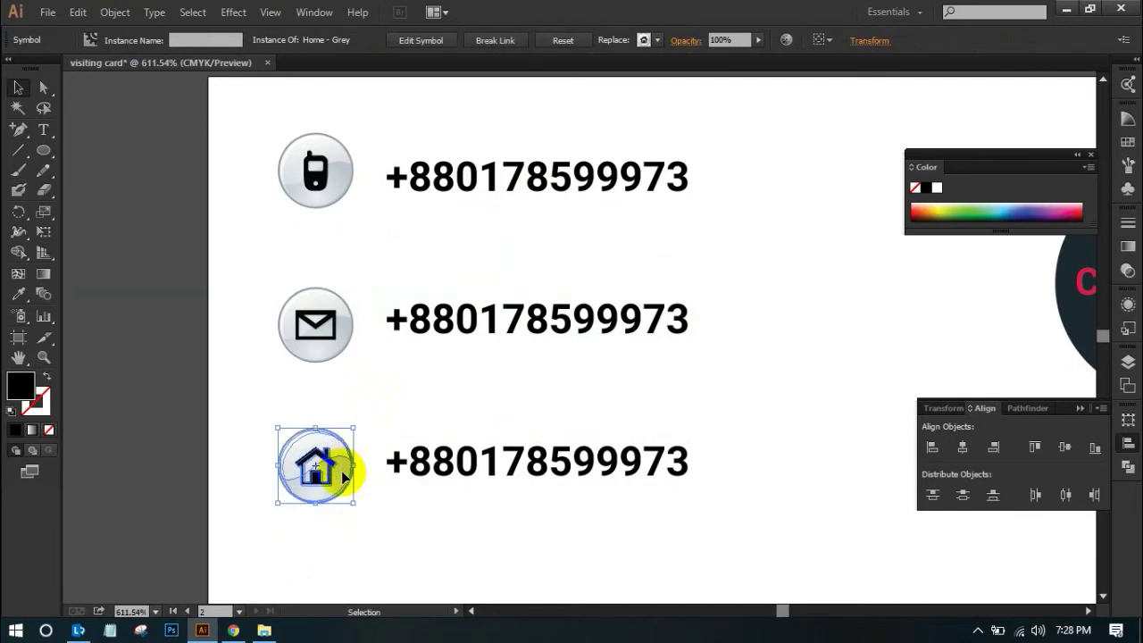
scroll(583, 395, "up", 2)
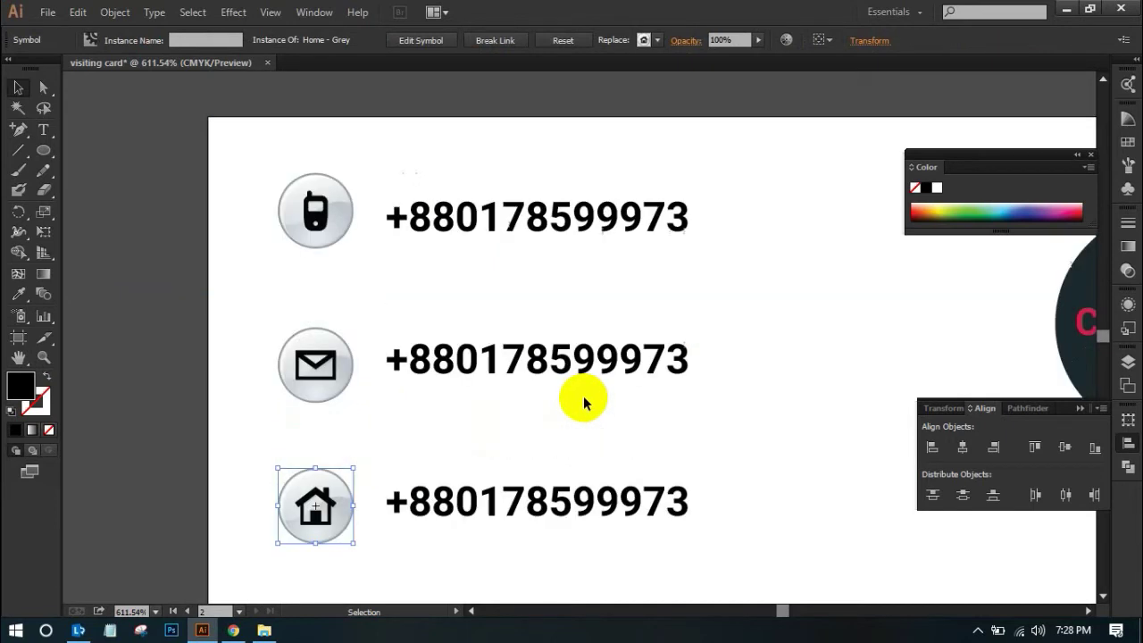
Replace the middle phone number with the contact e-mail address
triple_click(543, 225)
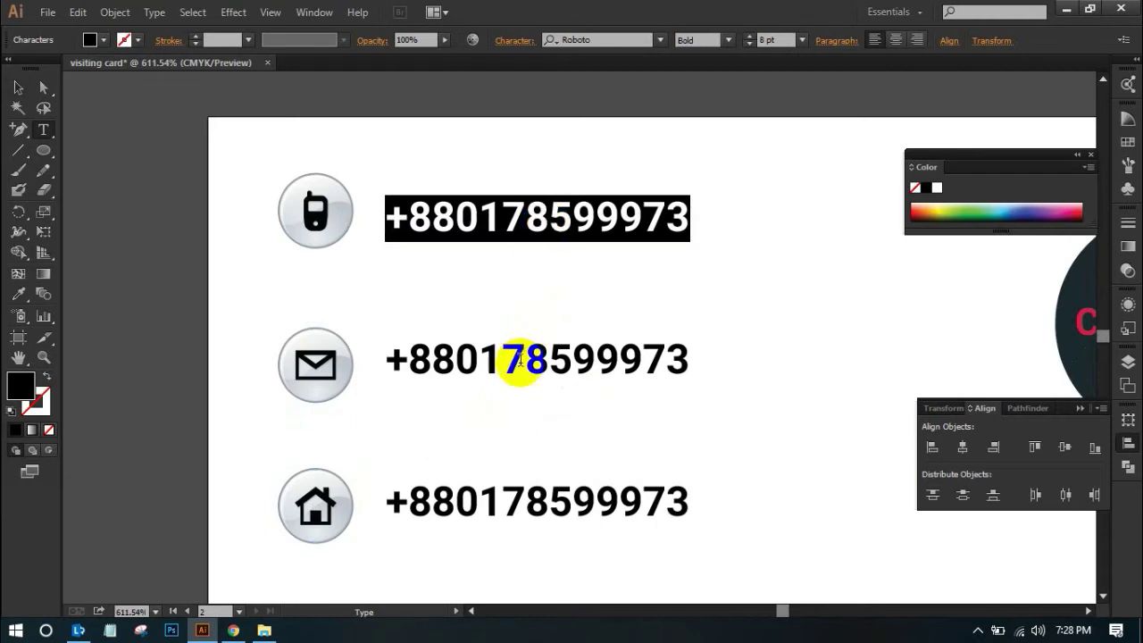
triple_click(521, 360)
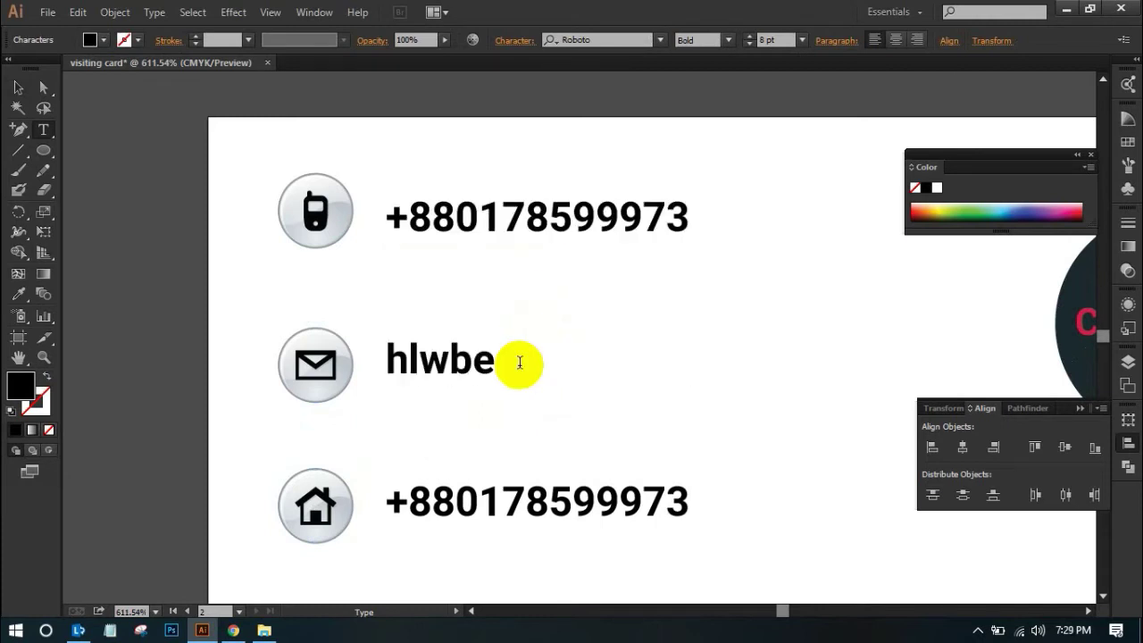
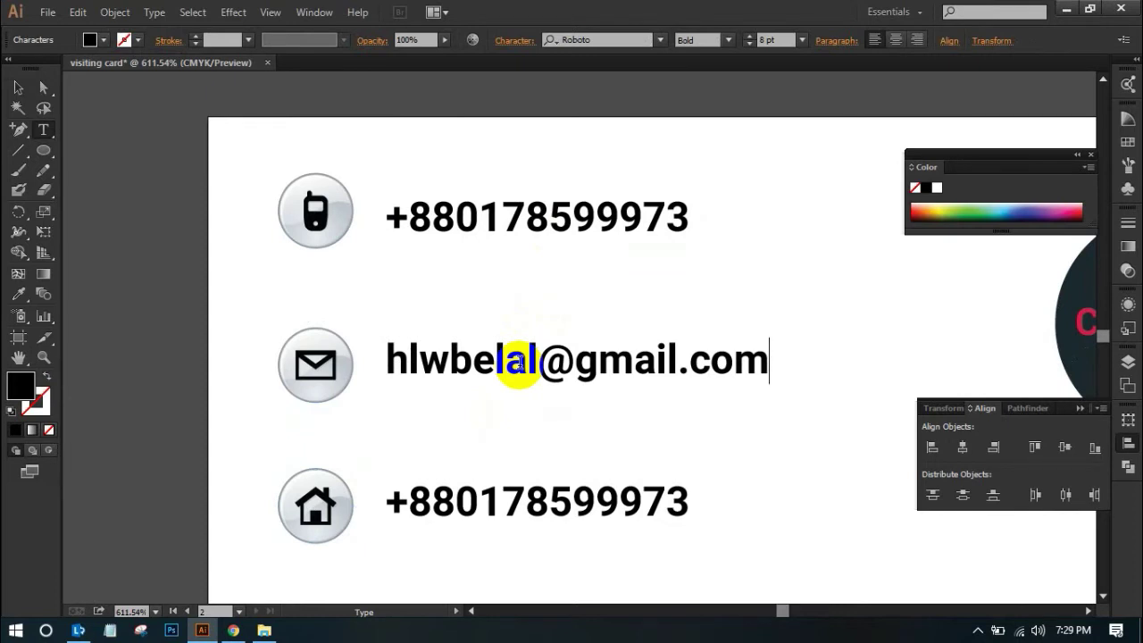
scroll(681, 376, "down", 2)
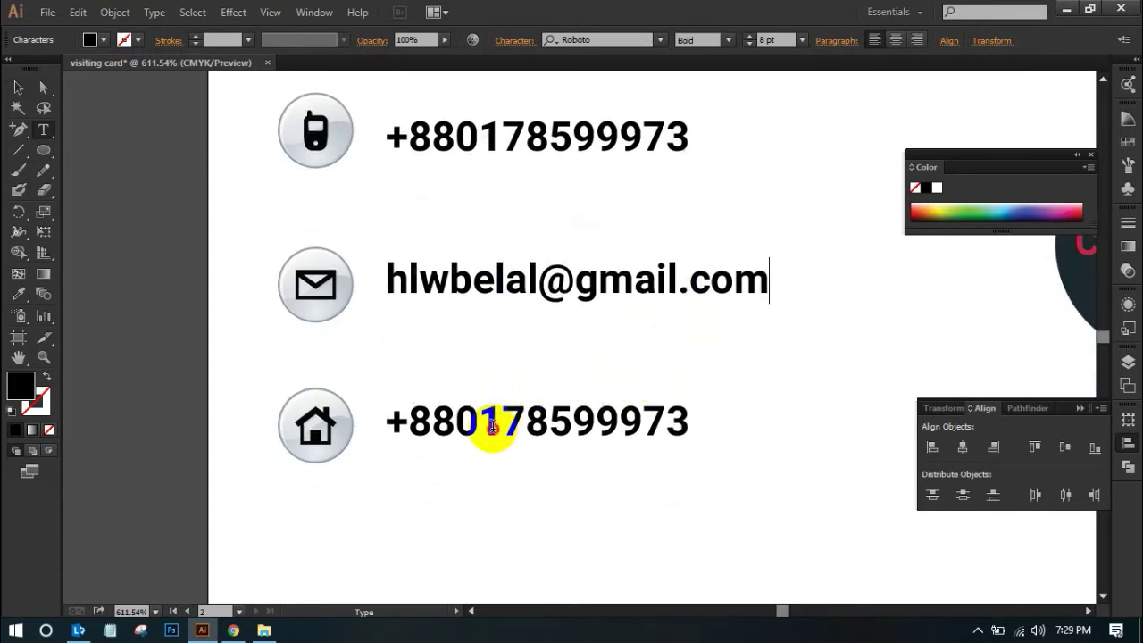
triple_click(492, 426)
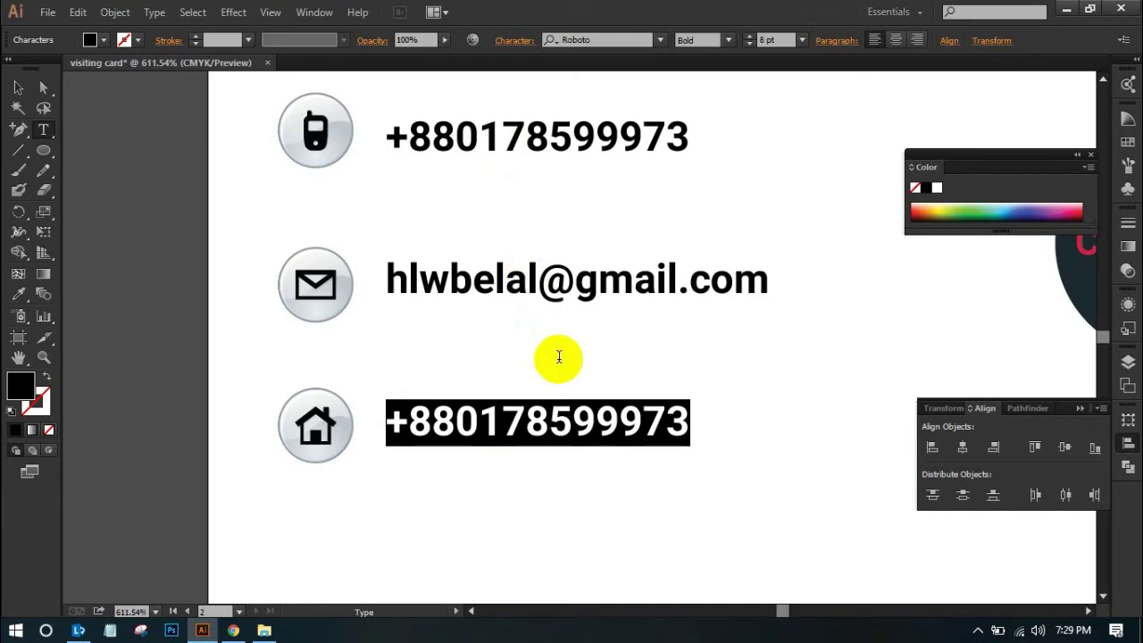
type("www.cutoutfoto.com")
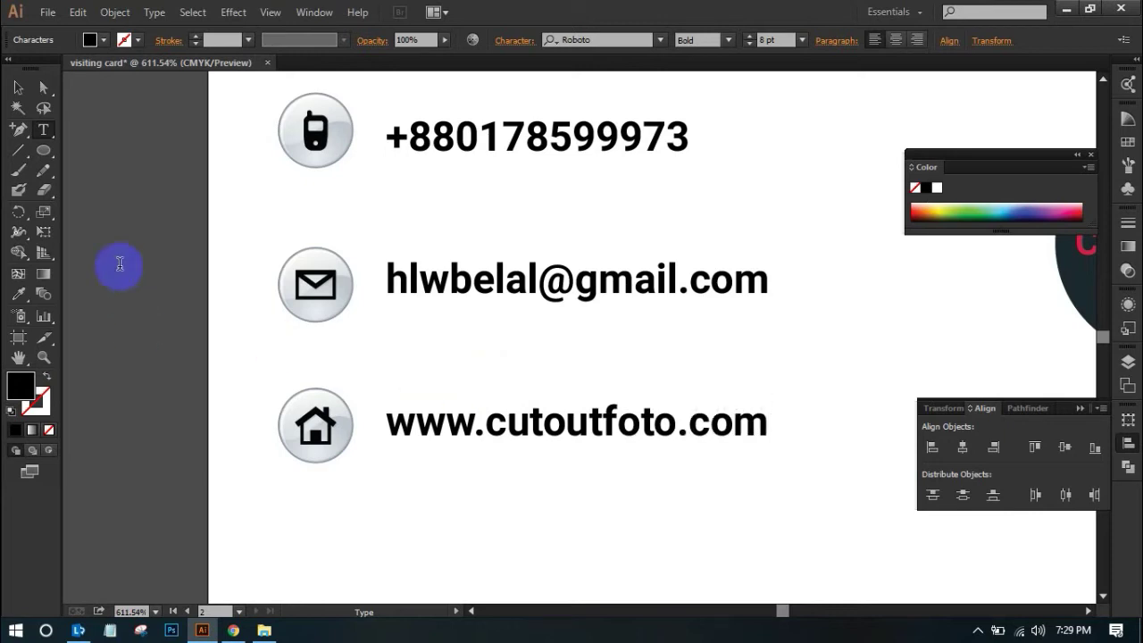
left_click(17, 89)
left_click(124, 210)
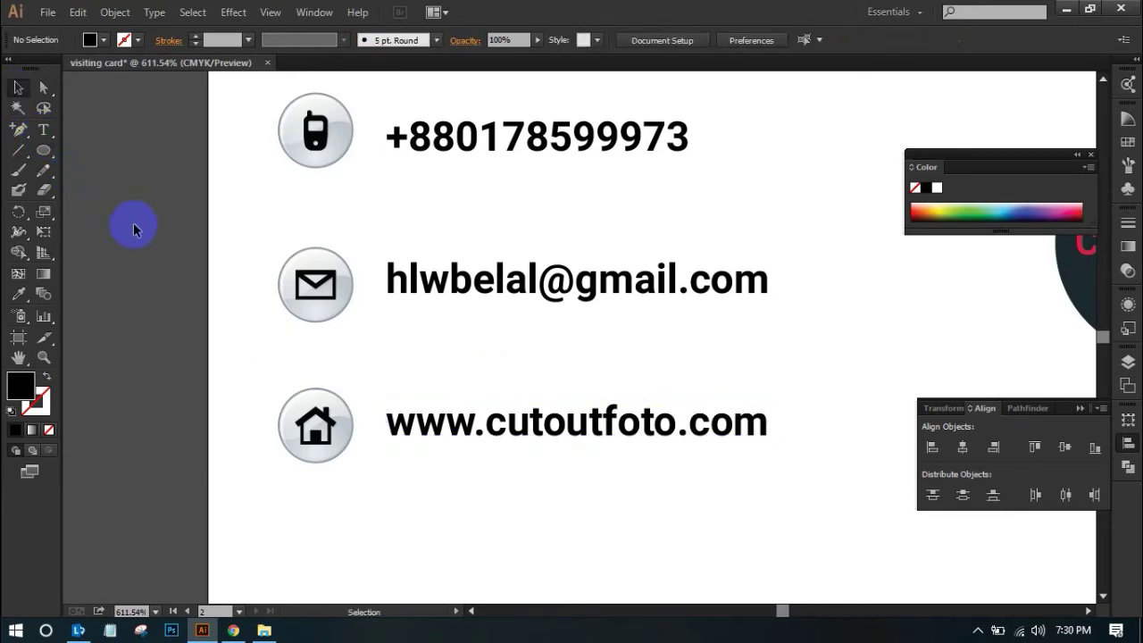
left_click(199, 250, "ctrl+alt")
left_click_drag(476, 273, 527, 372)
scroll(527, 372, "down", 1)
left_click_drag(897, 237, 393, 448)
left_click(43, 129)
left_click(543, 198)
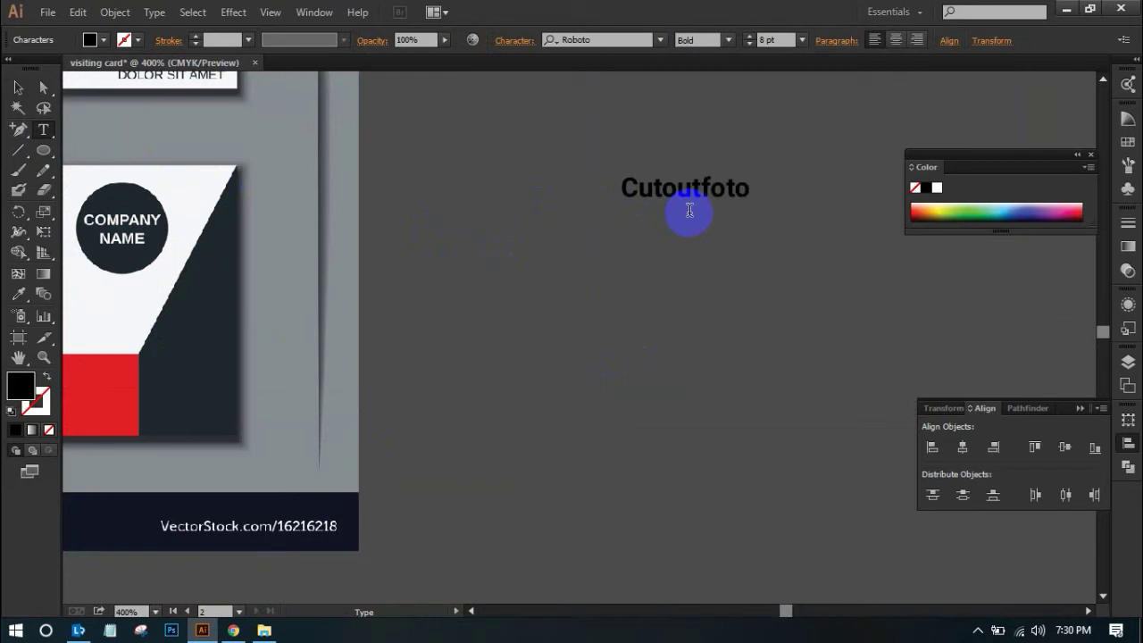
left_click(18, 87)
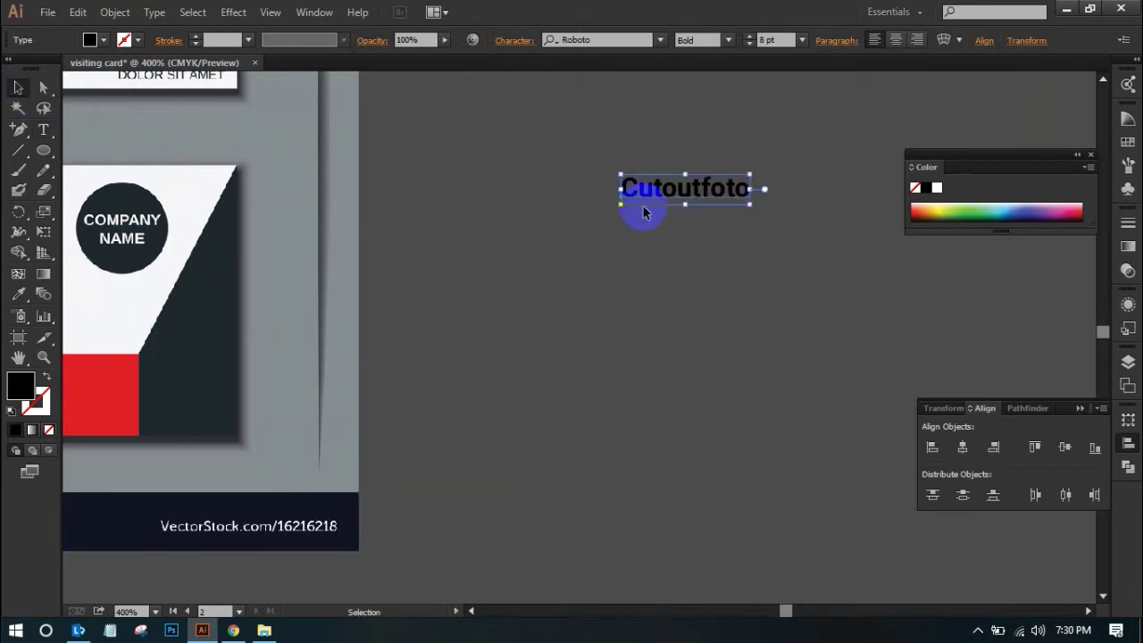
left_click_drag(669, 191, 673, 245)
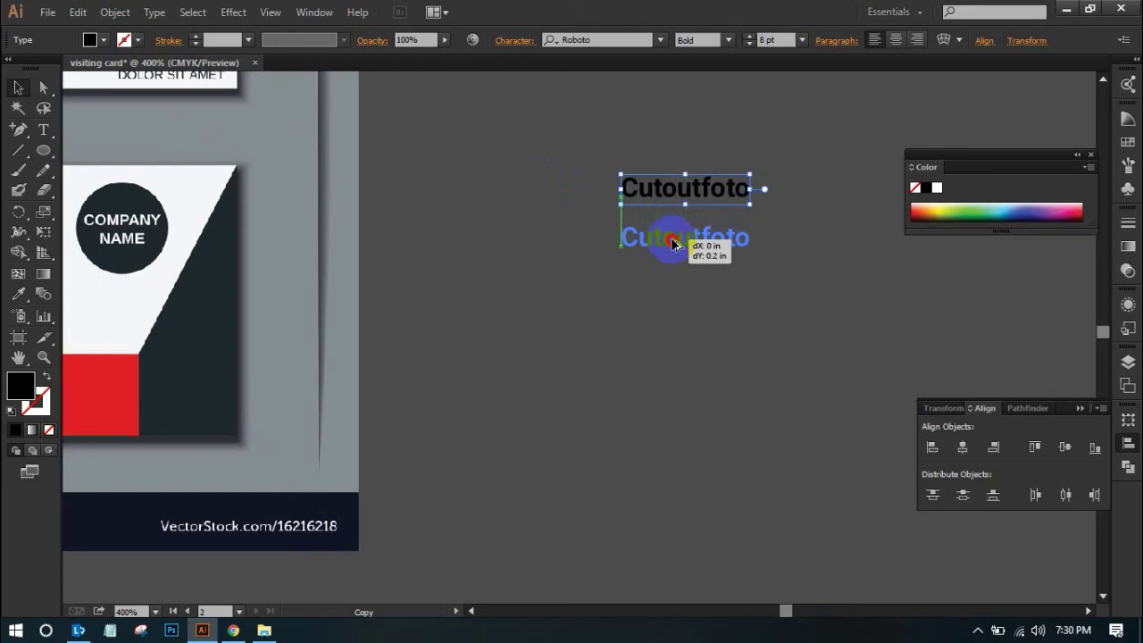
left_click_drag(673, 245, 673, 245)
left_click(794, 357)
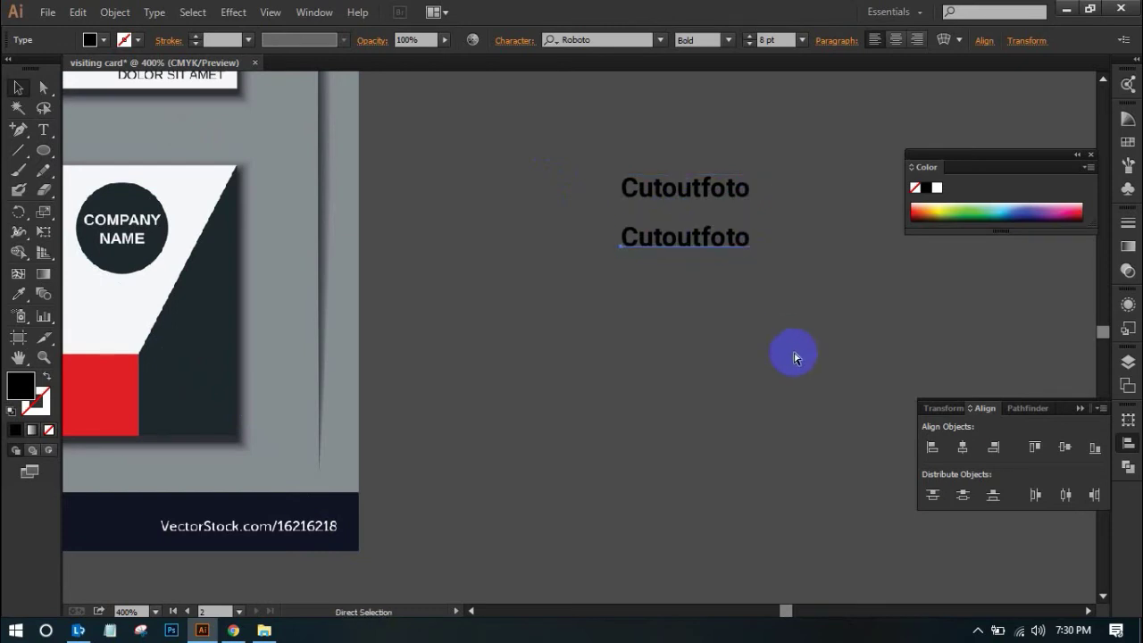
key("ctrl+d")
key("ctrl+d")
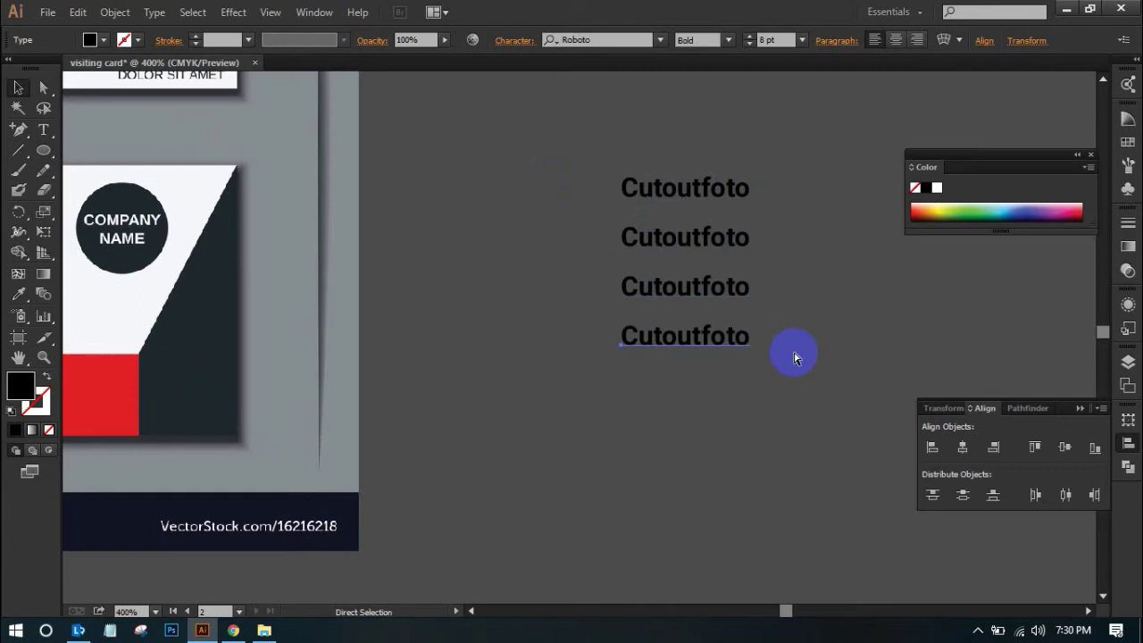
key("ctrl+d")
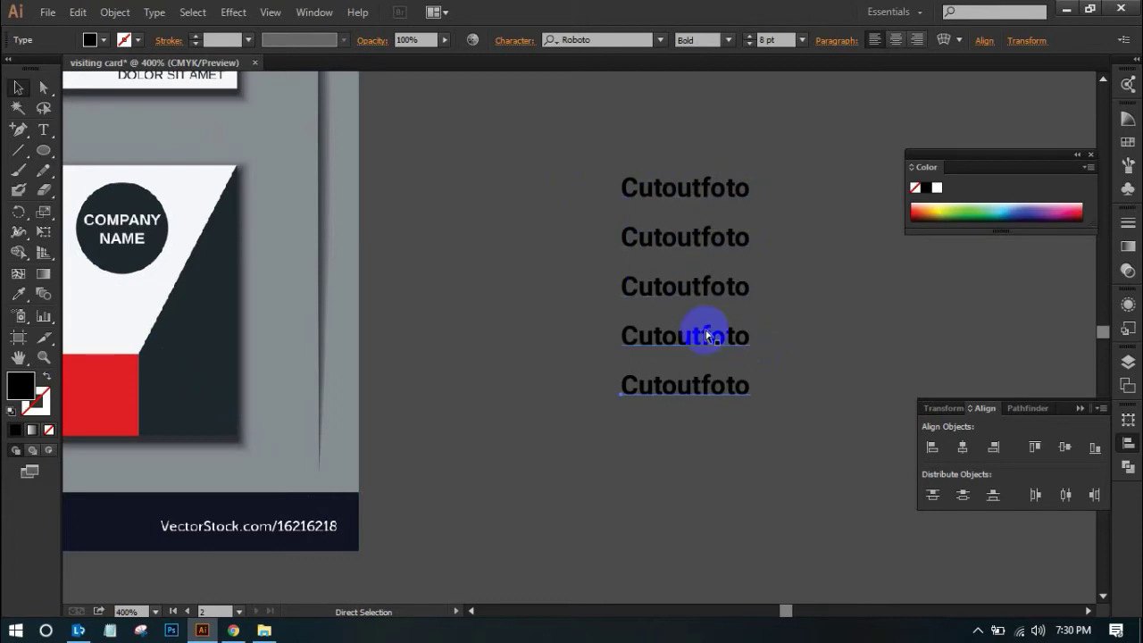
key("ctrl+z")
key("ctrl+z")
key("ctrl+z")
key("ctrl+z")
key("ctrl+z")
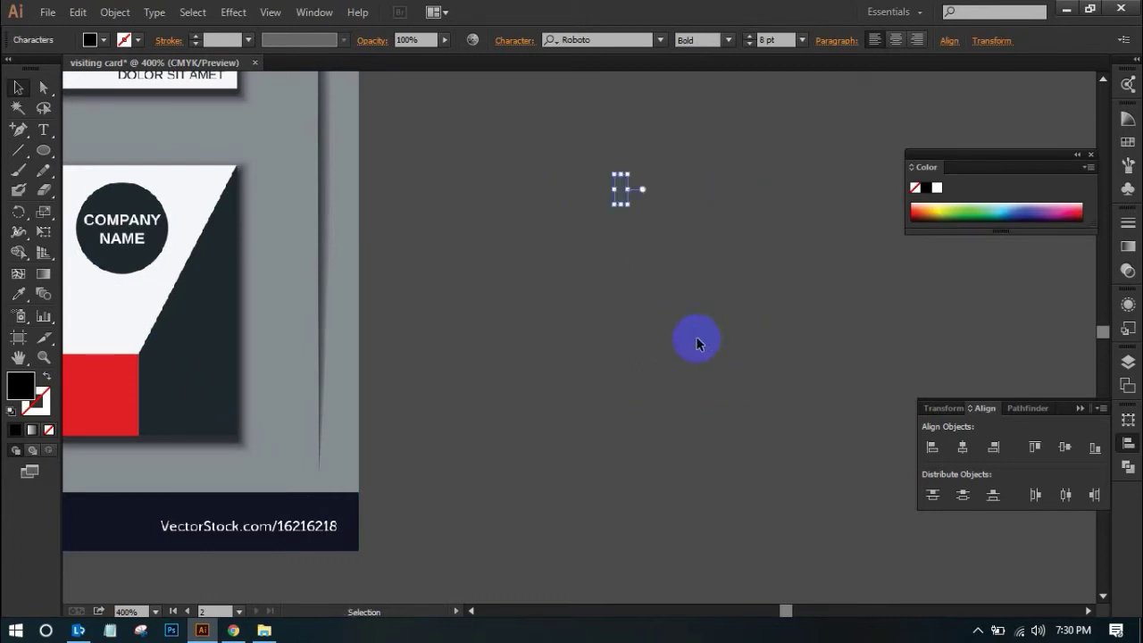
key("ctrl+minus")
key("ctrl+minus")
key("ctrl+minus")
Select the phone, mail and home icons in the back card's red footer band
scroll(695, 370, "down", 6)
scroll(694, 371, "left", 6)
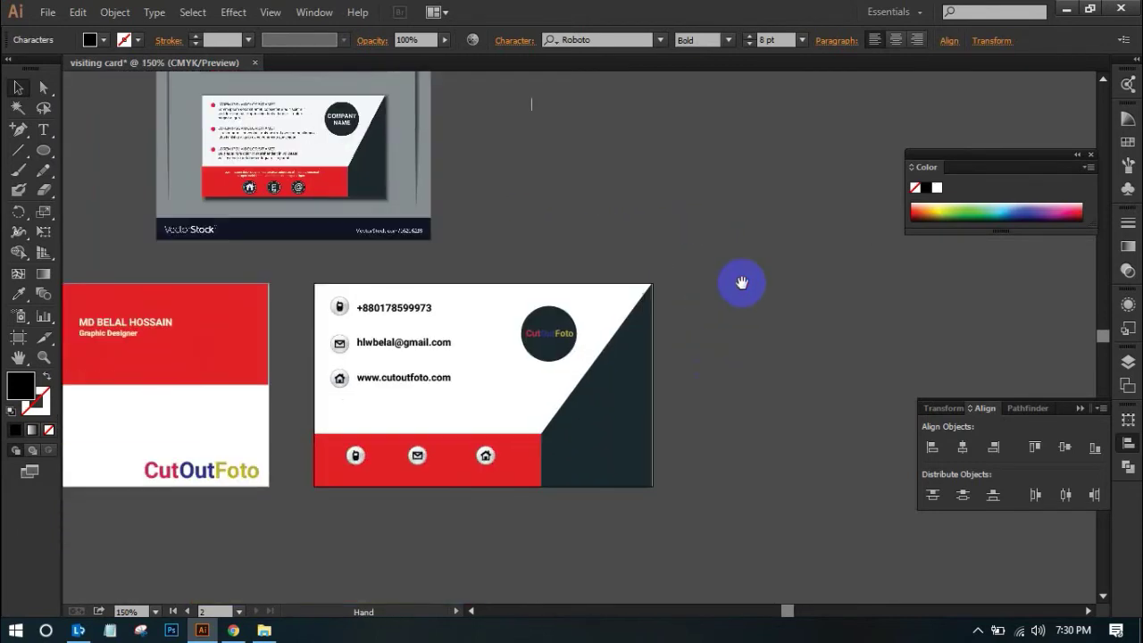
left_click_drag(726, 375, 806, 446)
key("ctrl+plus")
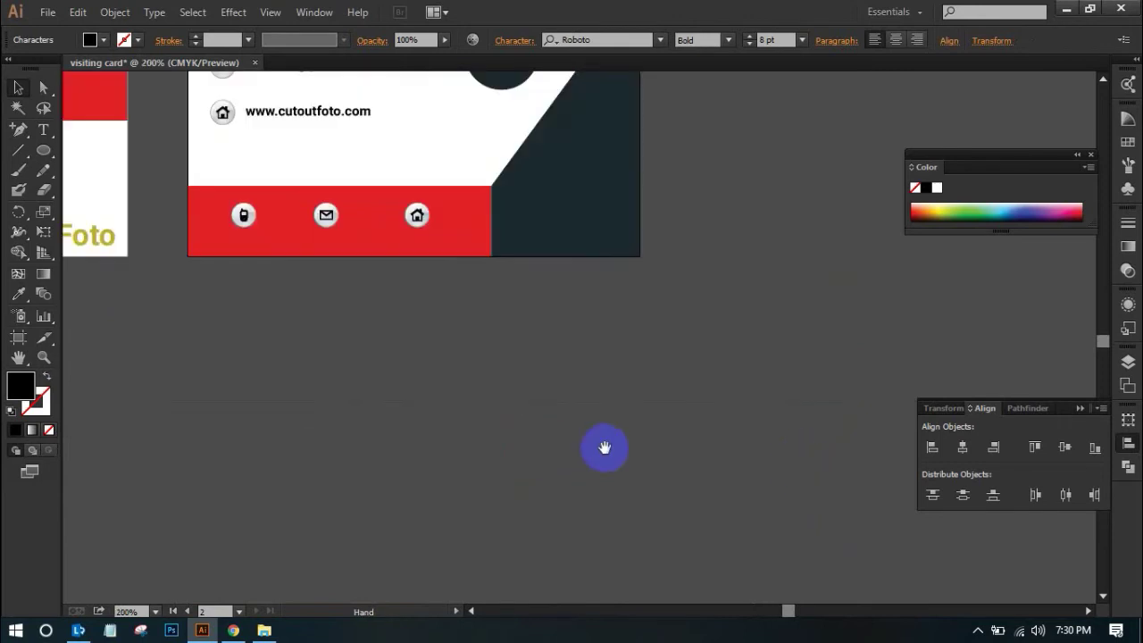
left_click_drag(736, 468, 827, 512)
left_click_drag(581, 390, 581, 476)
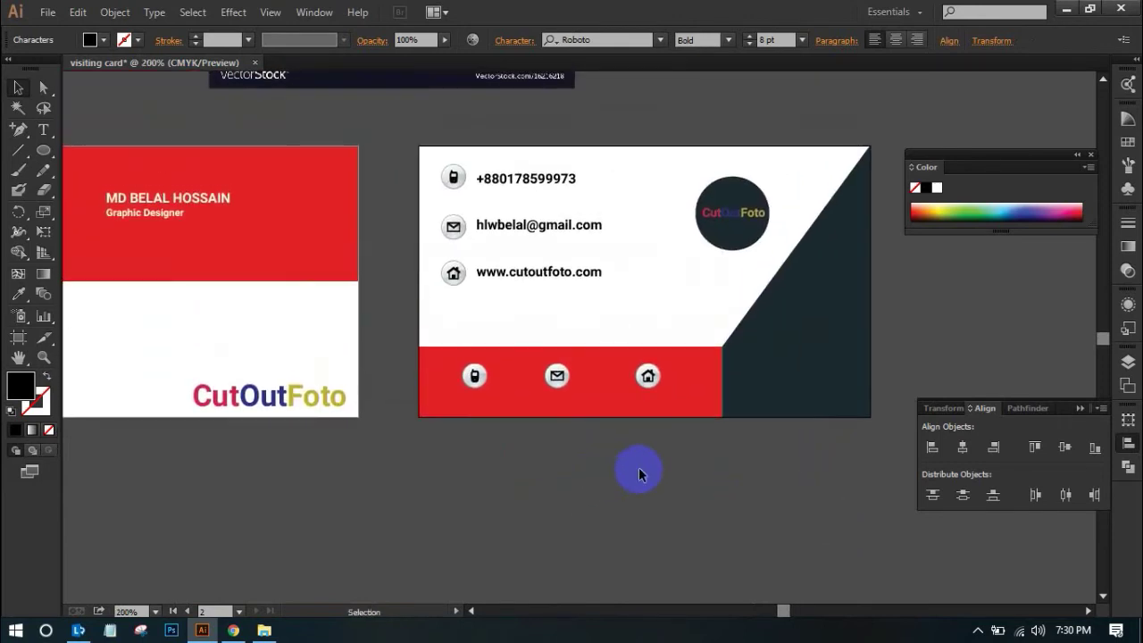
left_click(474, 377)
left_click(557, 376, "shift")
left_click(649, 377, "shift")
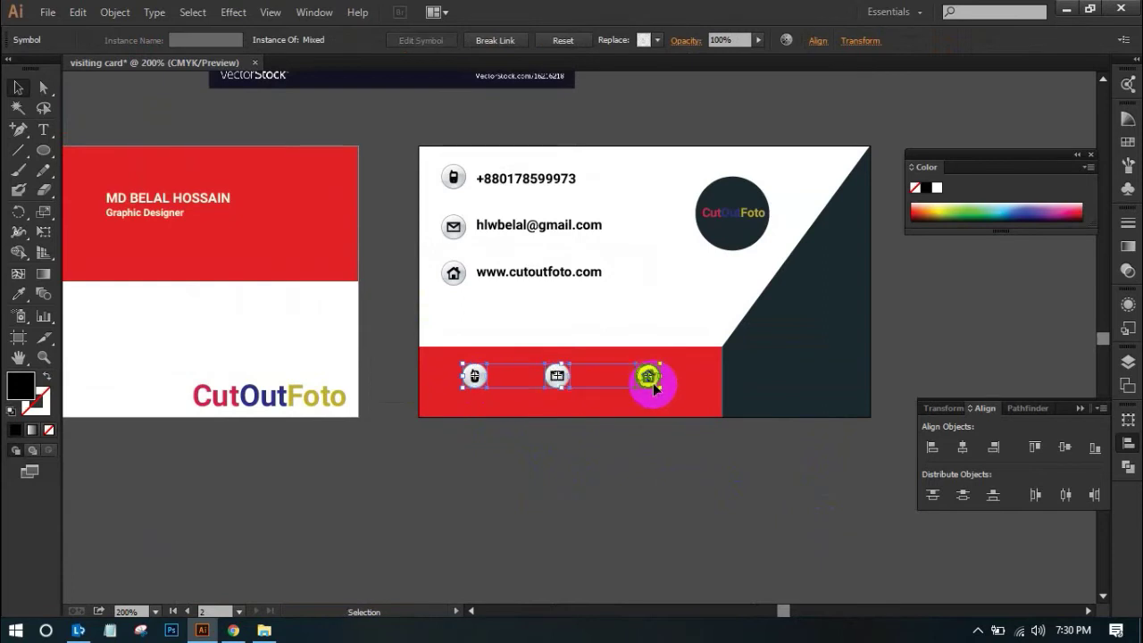
Nudge the three footer icons down two steps to centre them on the red band
key("Down")
key("Down")
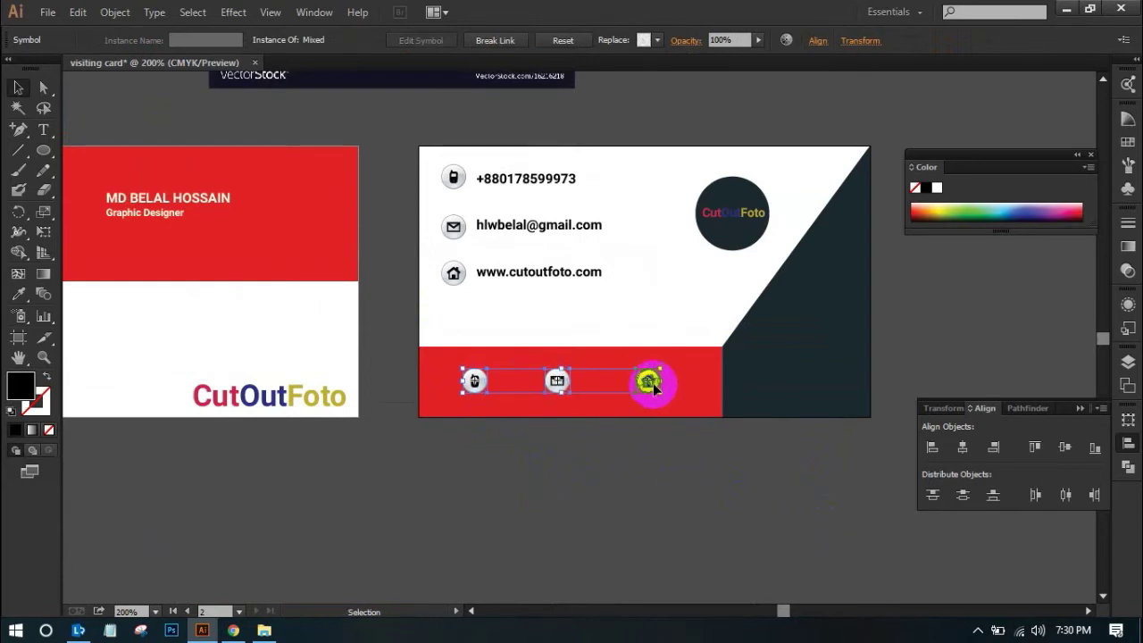
key("Down")
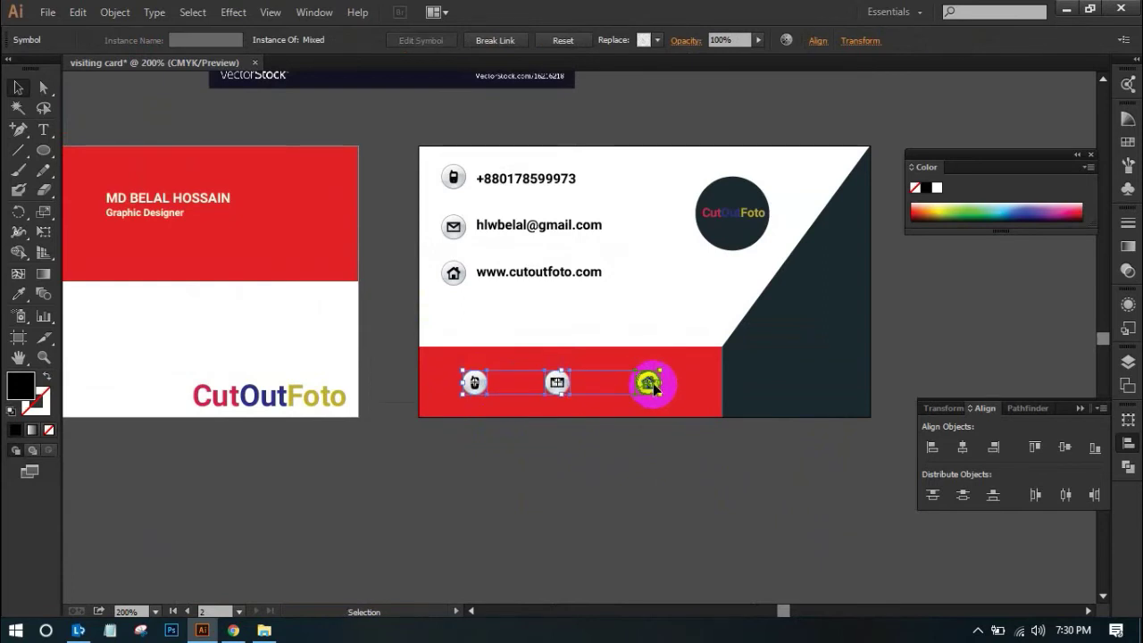
left_click(657, 507)
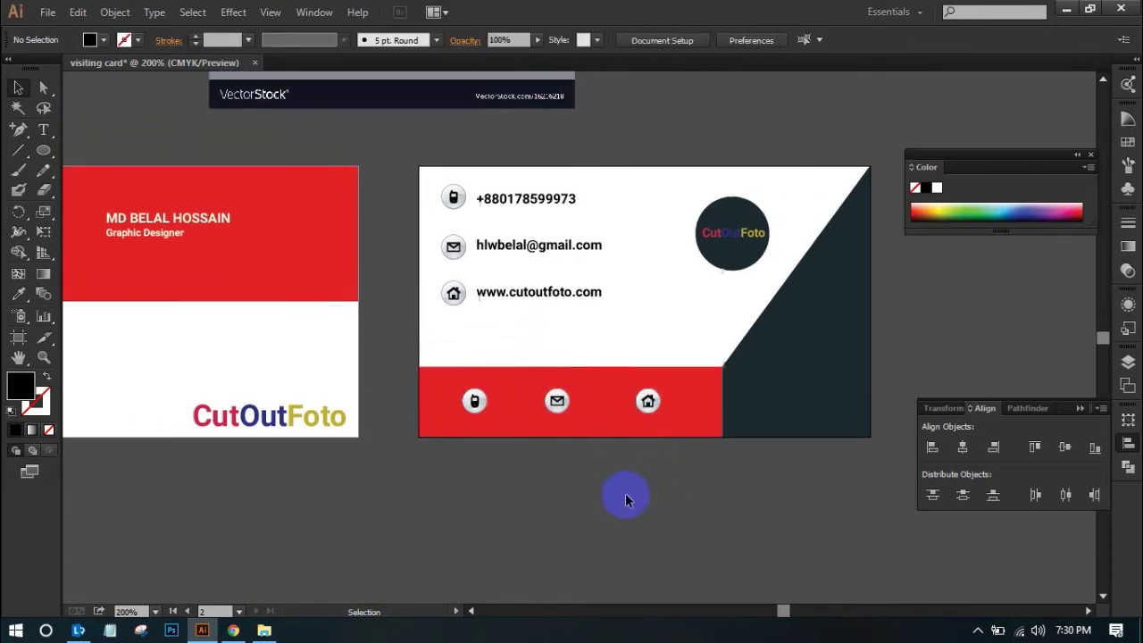
scroll(625, 492, "up", 5)
scroll(660, 482, "up", 2)
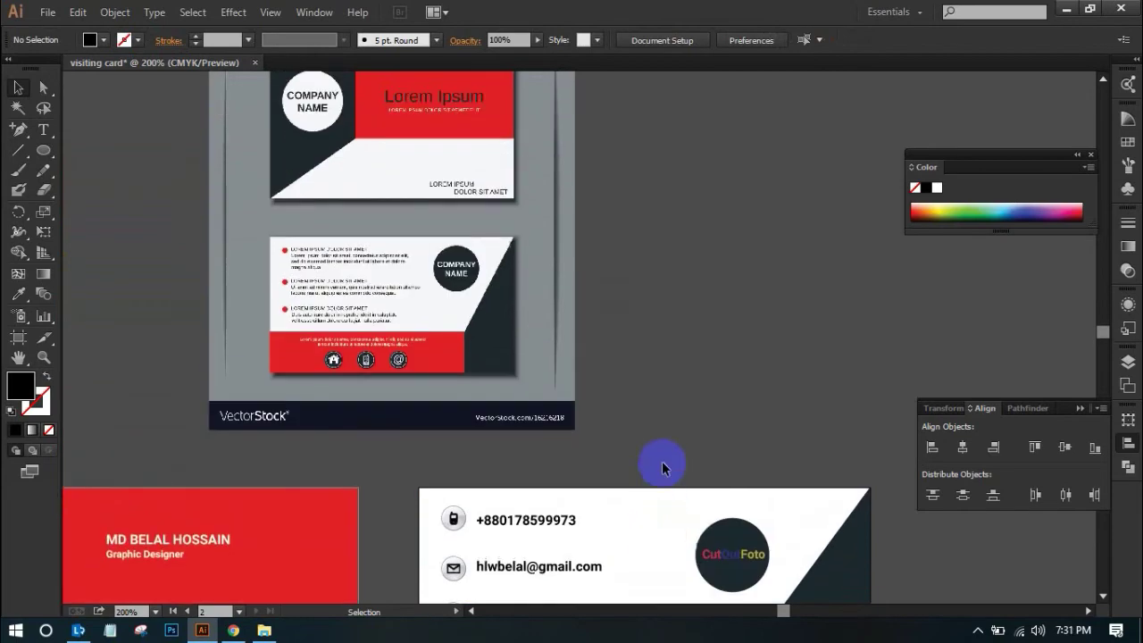
scroll(661, 460, "down", 6)
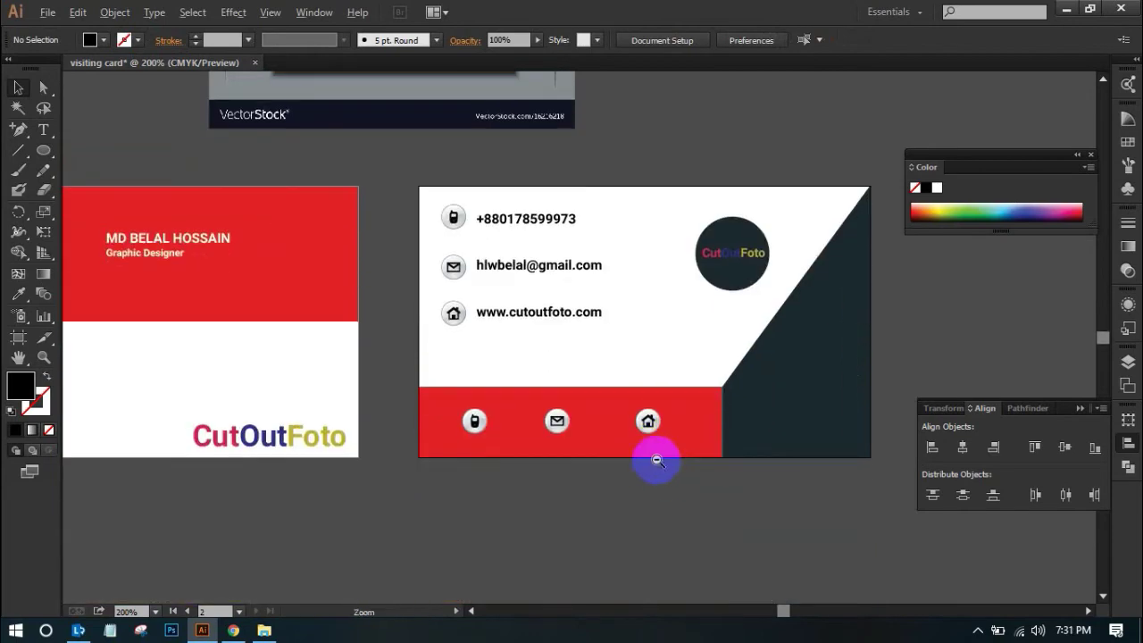
Zoom out and delete the placed VectorStock reference image from the canvas
key("ctrl+minus")
left_click_drag(533, 395, 684, 497)
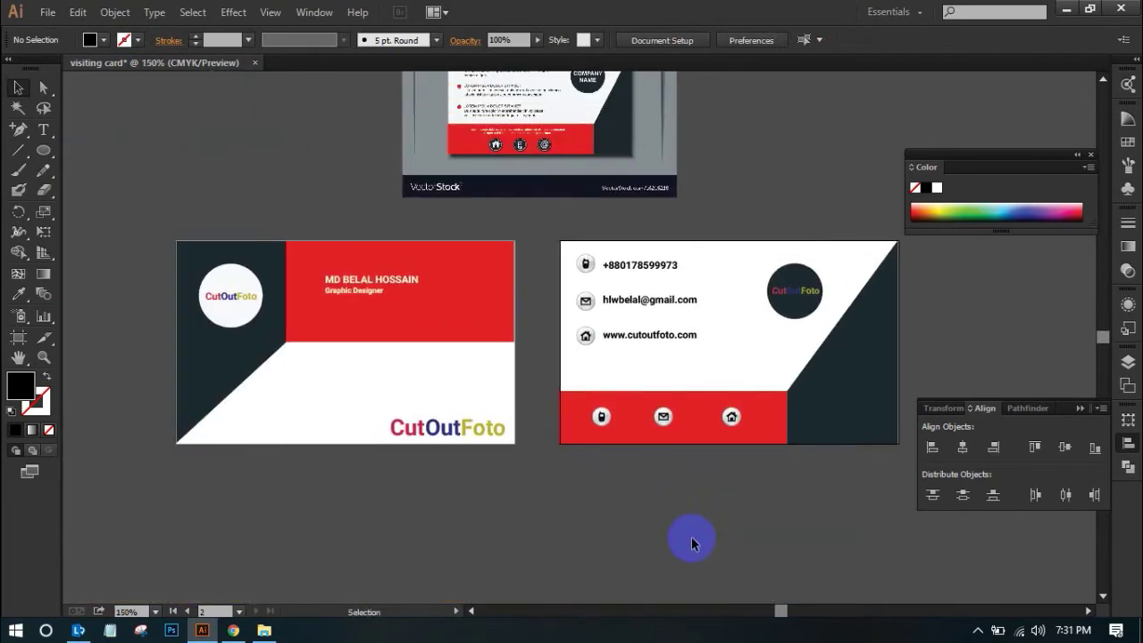
scroll(714, 538, "up", 3)
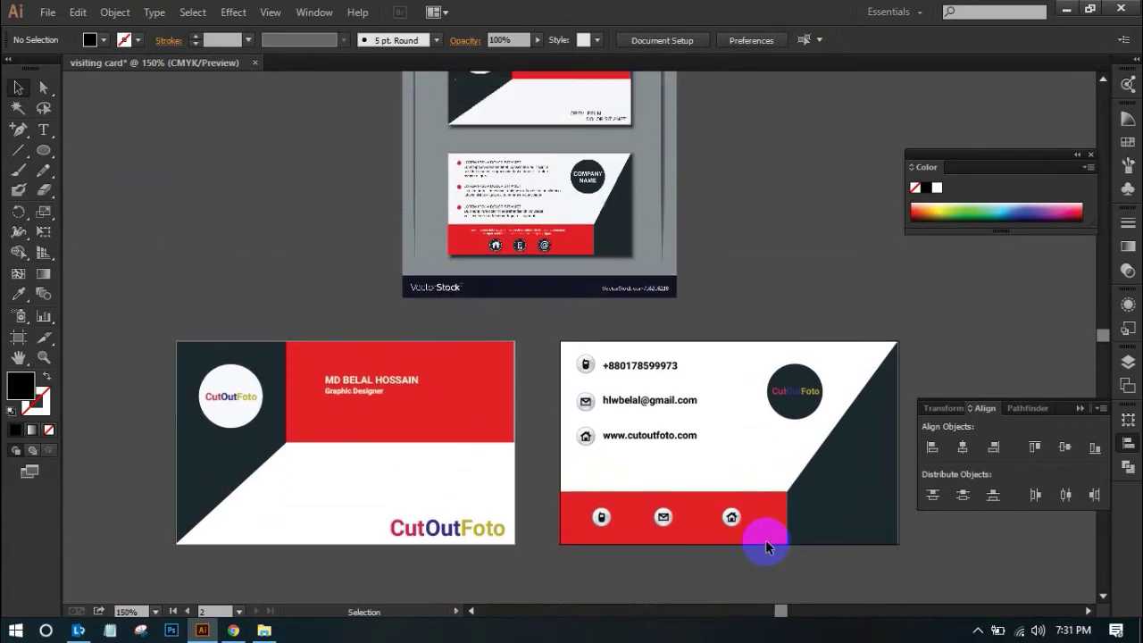
scroll(779, 531, "down", 1)
scroll(781, 507, "down", 1)
scroll(781, 507, "up", 2)
left_click(587, 239)
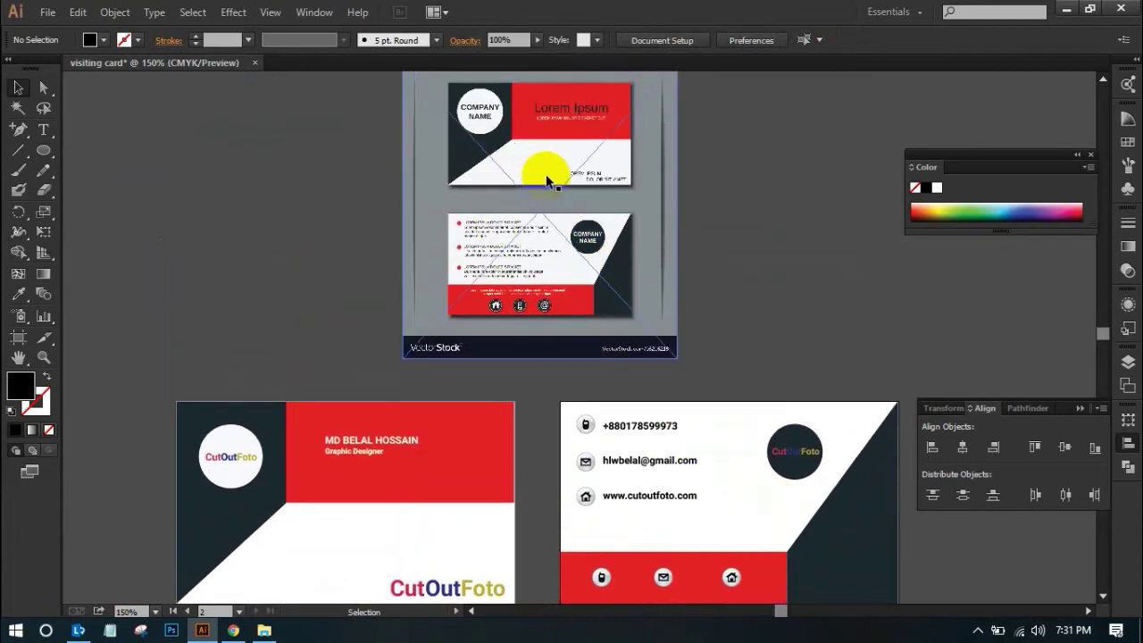
scroll(586, 191, "down", 3)
scroll(622, 212, "down", 1)
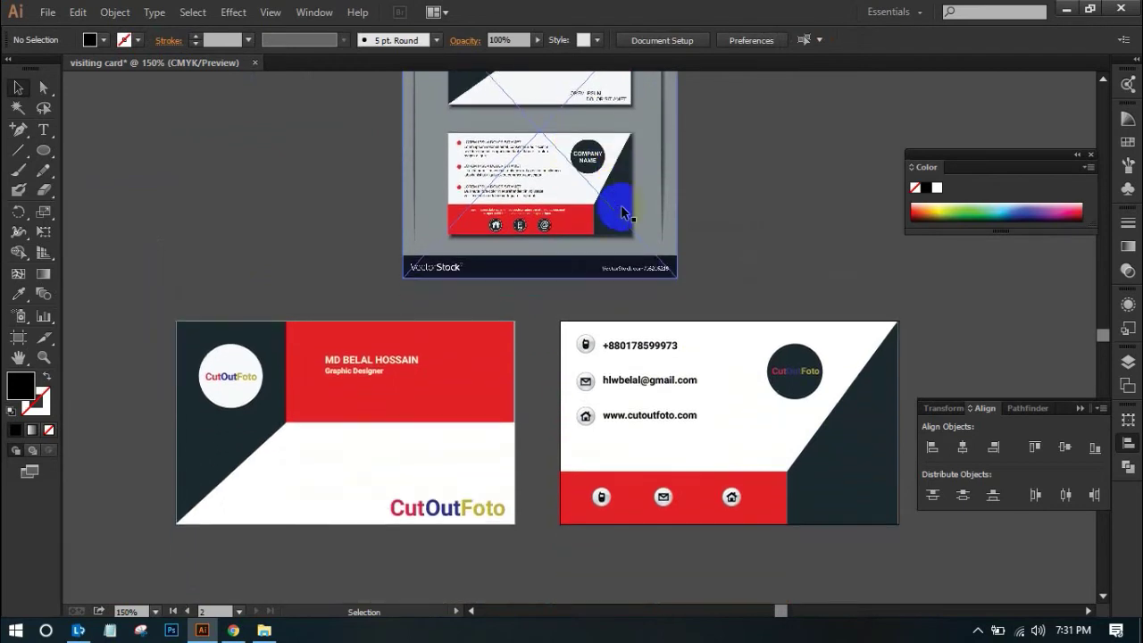
scroll(616, 232, "up", 4)
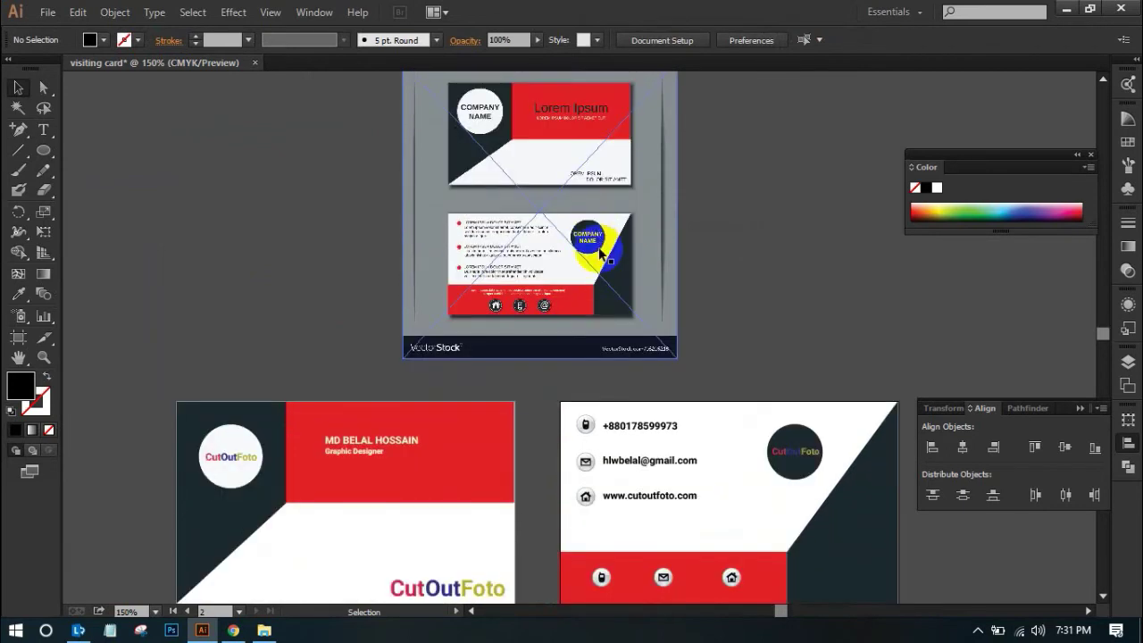
left_click(567, 201)
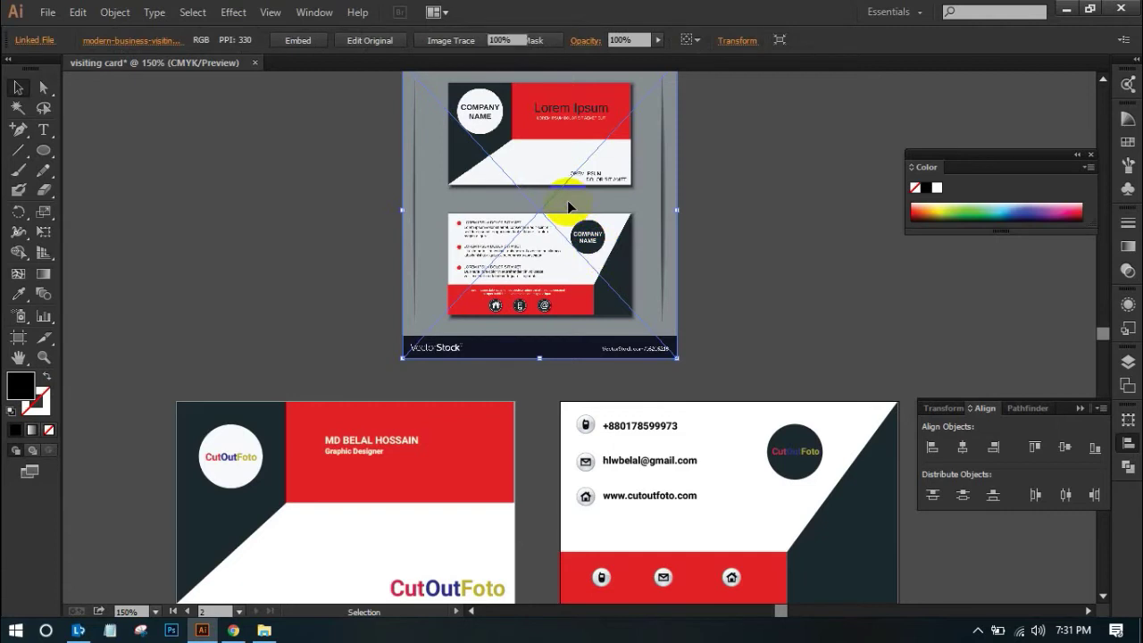
key("Delete")
scroll(571, 204, "down", 12)
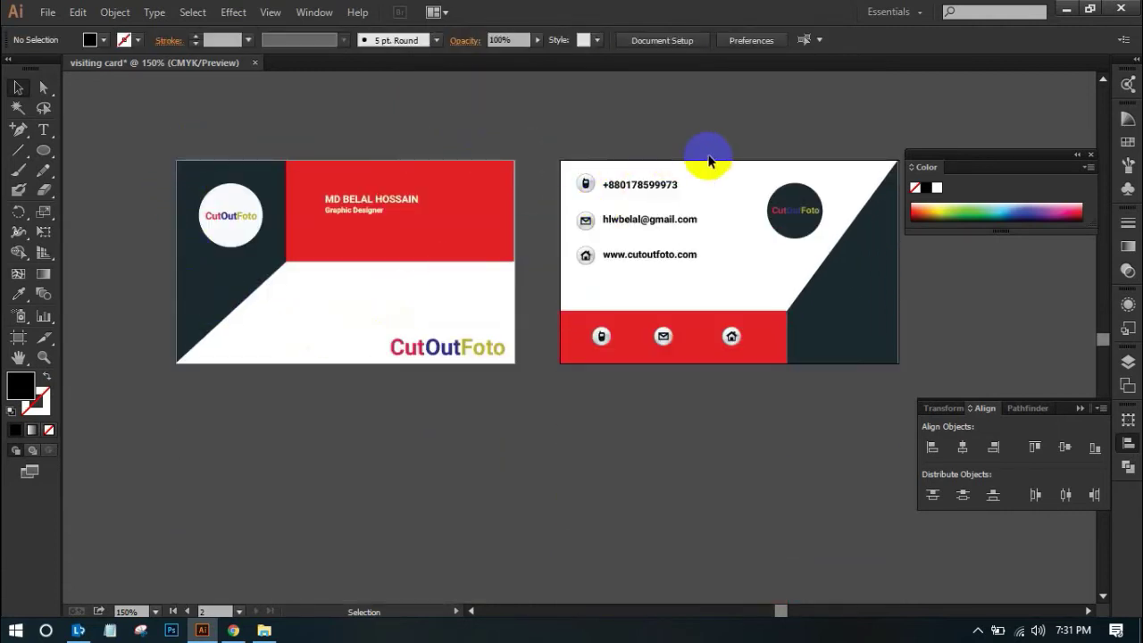
scroll(824, 431, "down", 3)
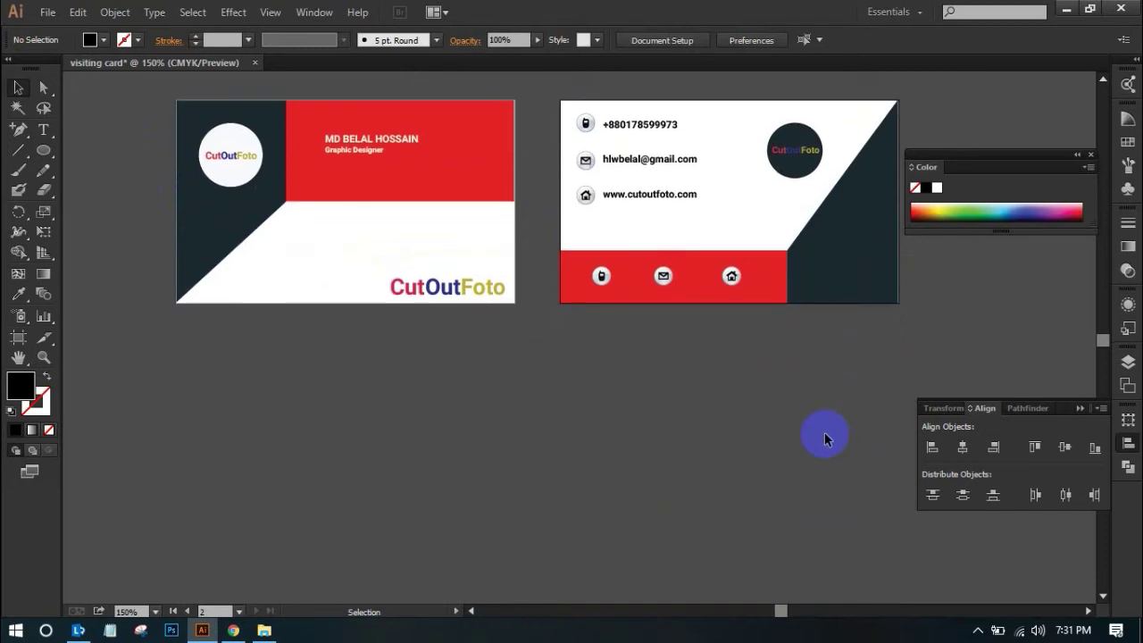
Marquee-select all the front card's objects and group them
key("space")
left_click(748, 407)
left_click_drag(723, 408, 531, 419)
left_click_drag(214, 211, 625, 471)
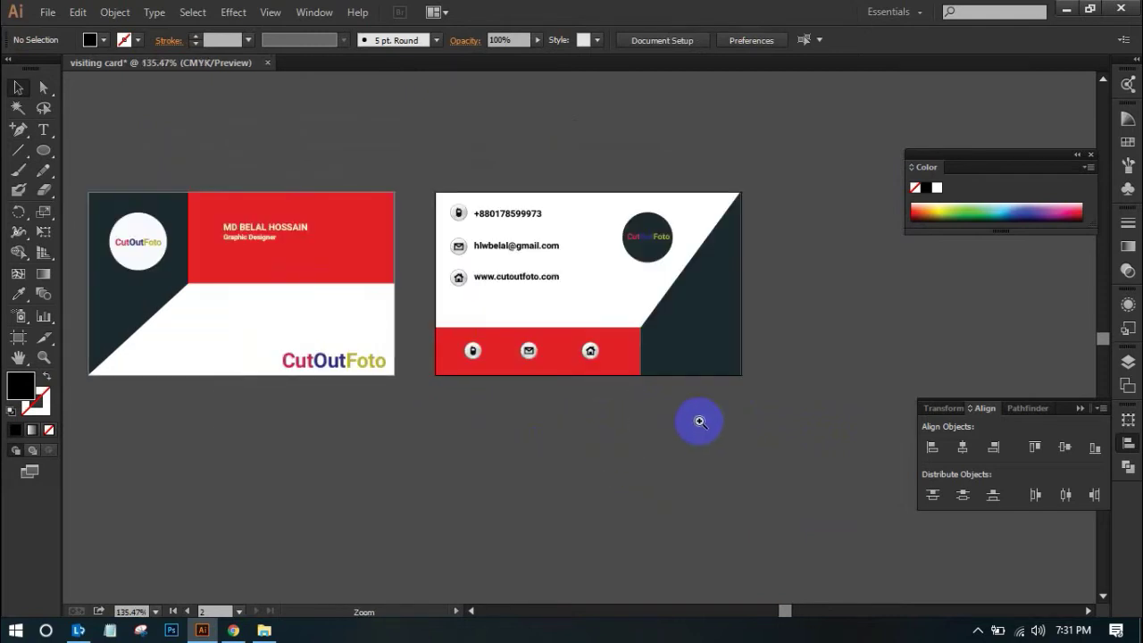
key("space")
mouse_move(727, 410)
left_mouse_down()
mouse_move(683, 479)
mouse_move(617, 494)
mouse_move(709, 357)
mouse_move(725, 432)
left_mouse_up()
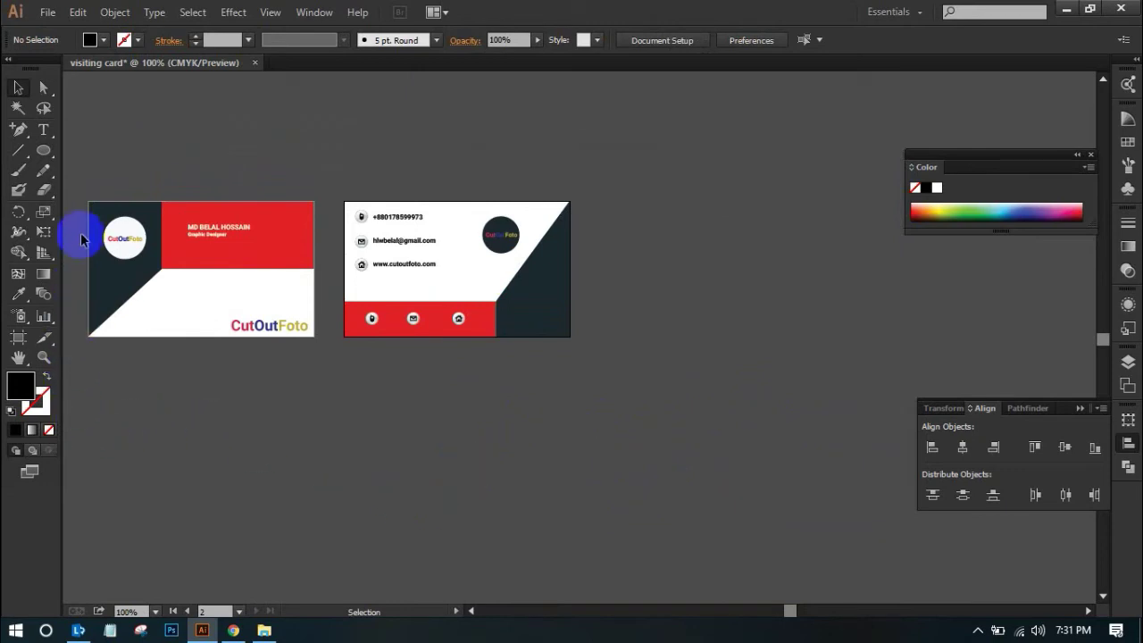
left_click_drag(79, 170, 308, 357)
right_click(269, 254)
left_click(308, 331)
Marquee-select all the back card's objects and group them
left_click_drag(337, 183, 600, 362)
right_click(473, 266)
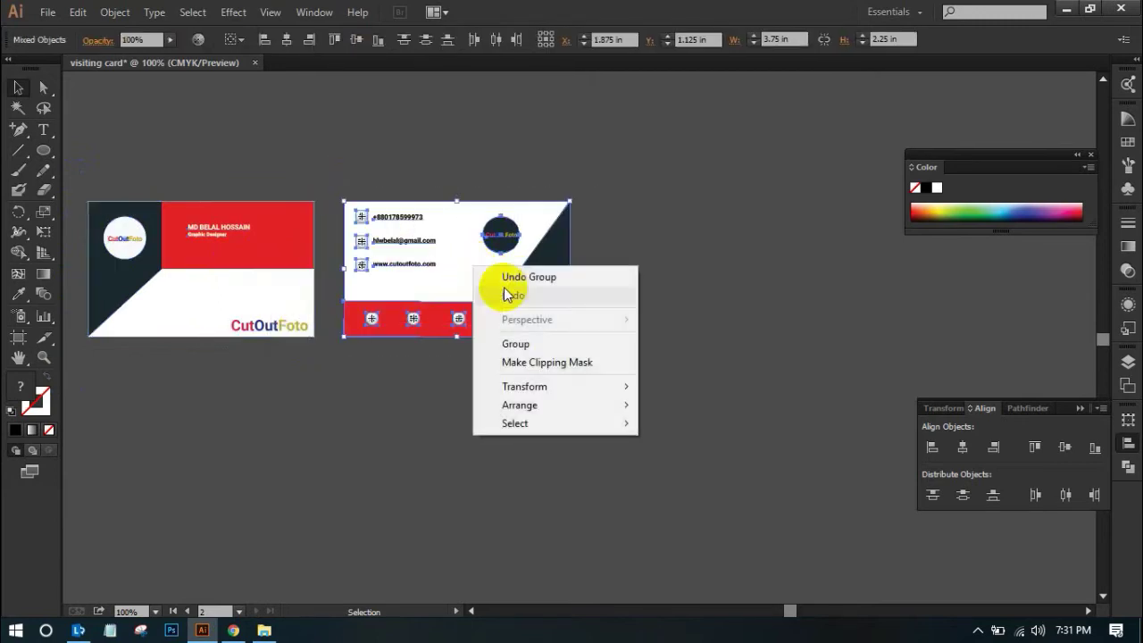
left_click(518, 342)
left_click(602, 413)
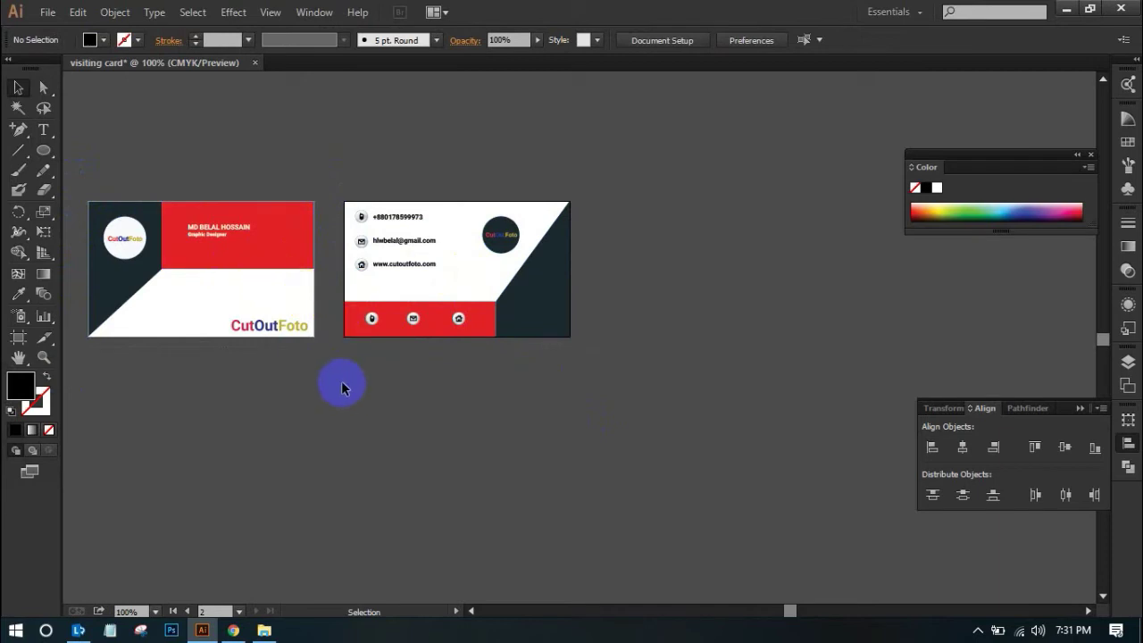
Draw a third artboard of about 7.9 × 8.78 in right of the cards, then switch to Chrome
left_click(18, 339)
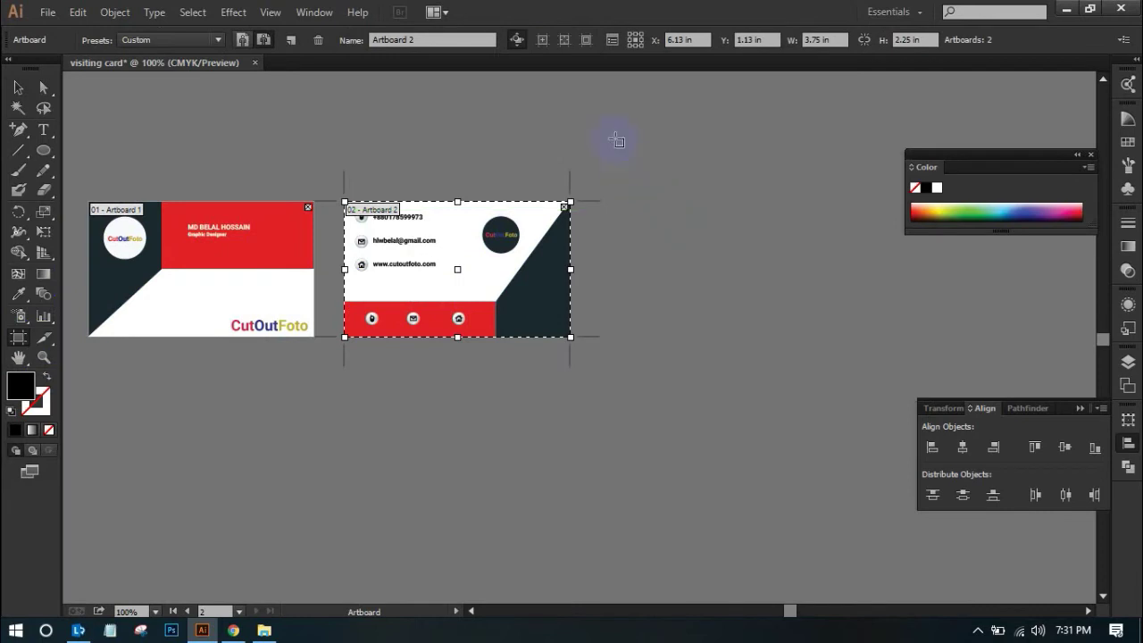
left_click_drag(608, 123, 1053, 570)
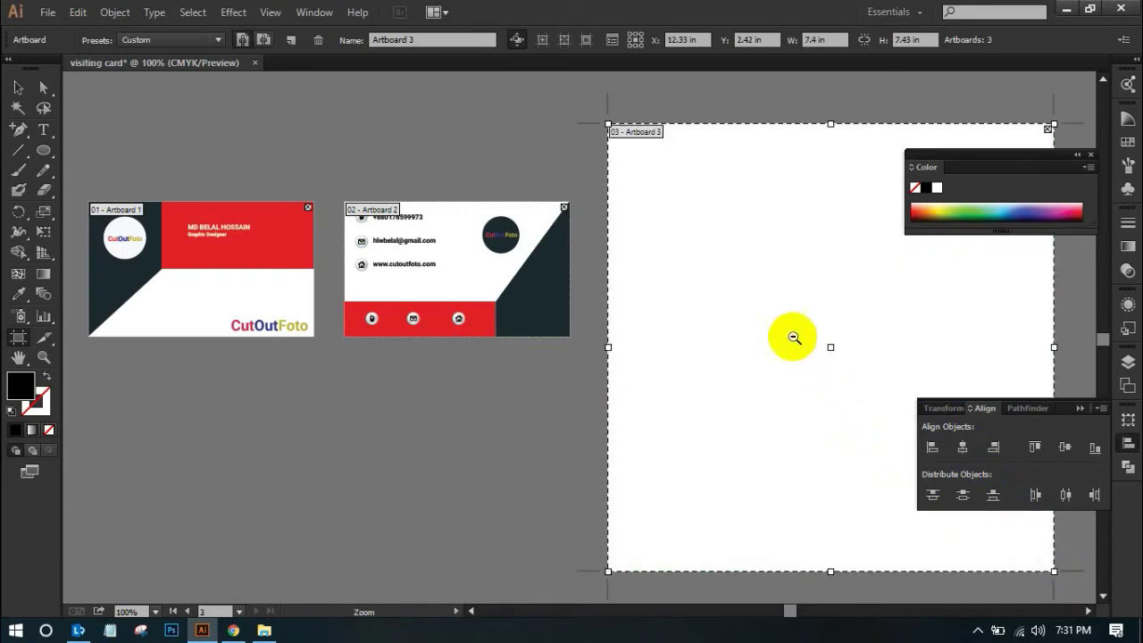
left_click(789, 337, "ctrl+alt")
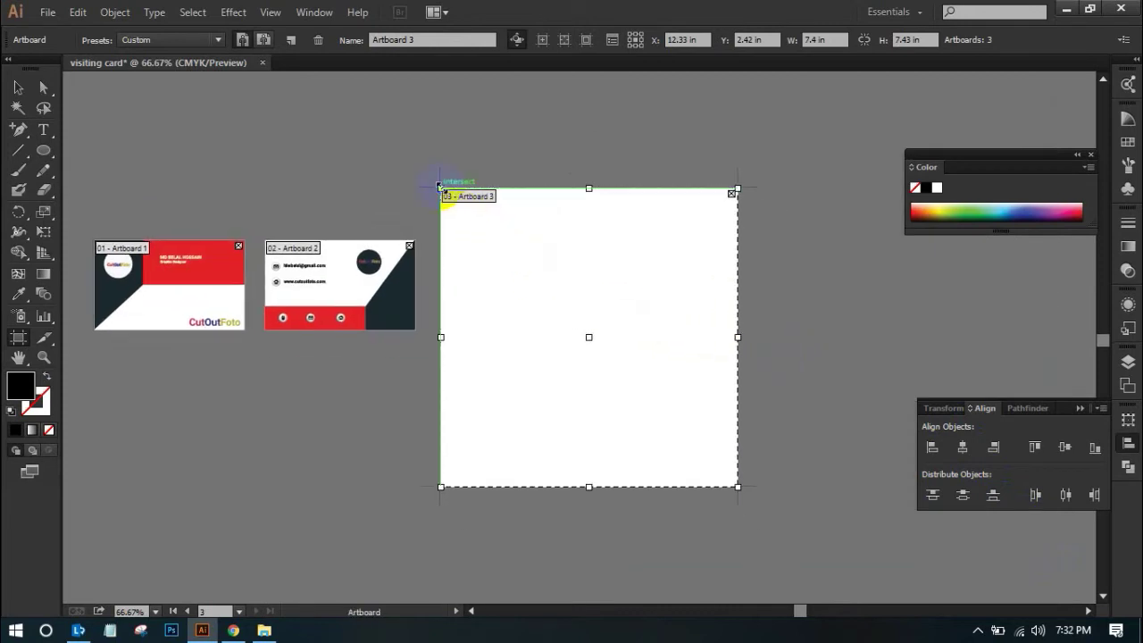
left_click_drag(440, 184, 431, 134)
left_click_drag(737, 310, 747, 311)
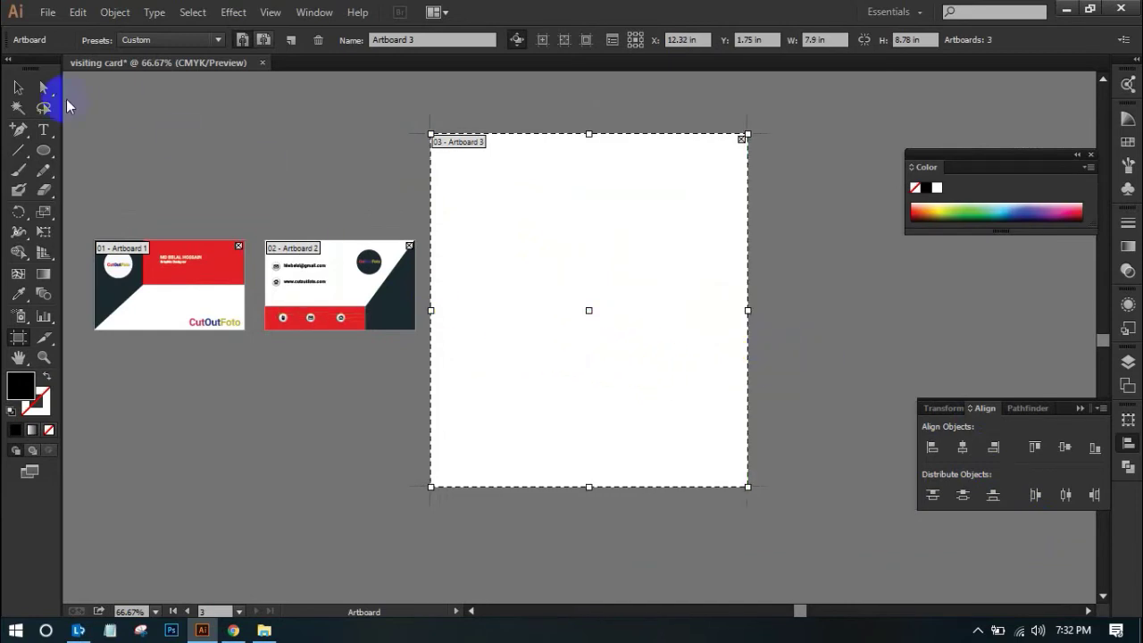
left_click(17, 86)
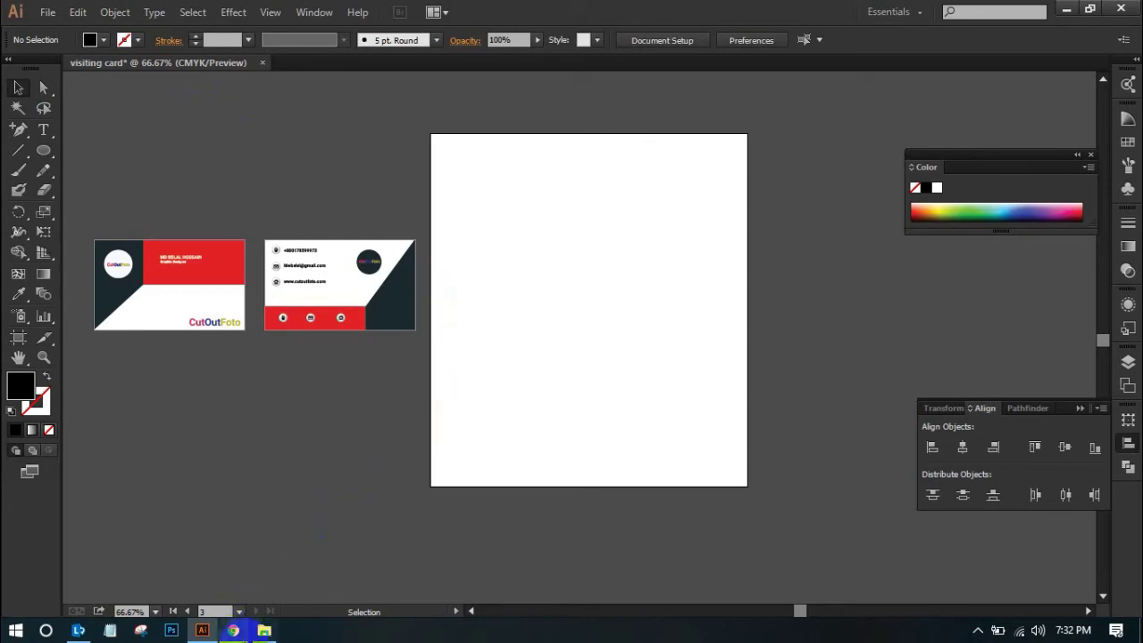
left_click(233, 630)
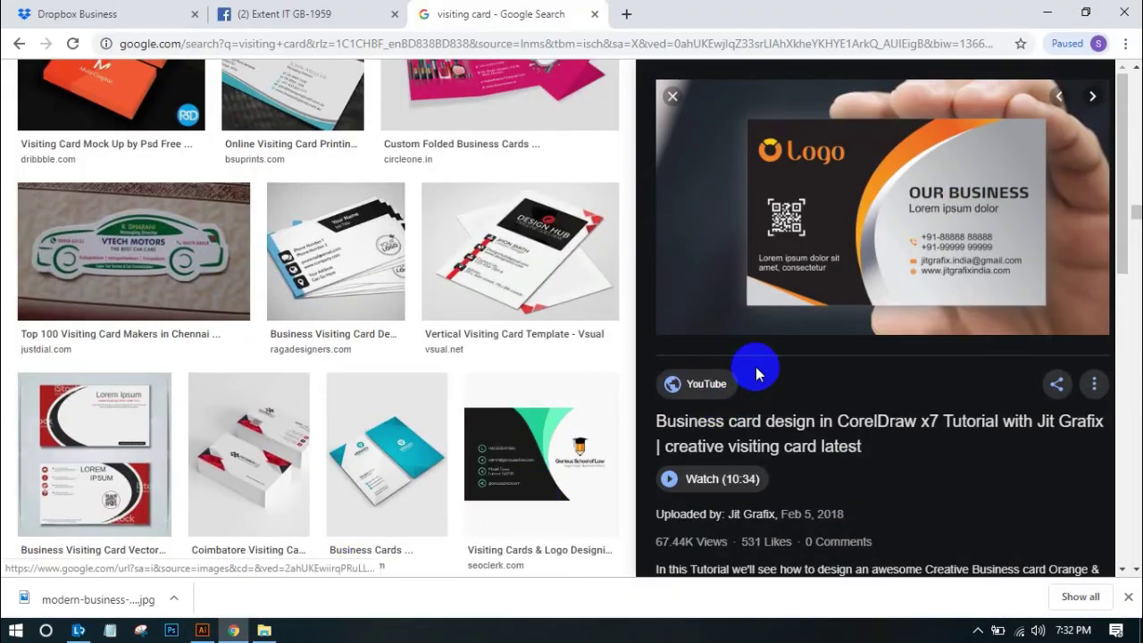
Scroll the 'visiting card' results and preview the It Company Business Card Design image
scroll(745, 380, "down", 3)
scroll(580, 384, "down", 1)
scroll(580, 384, "down", 7)
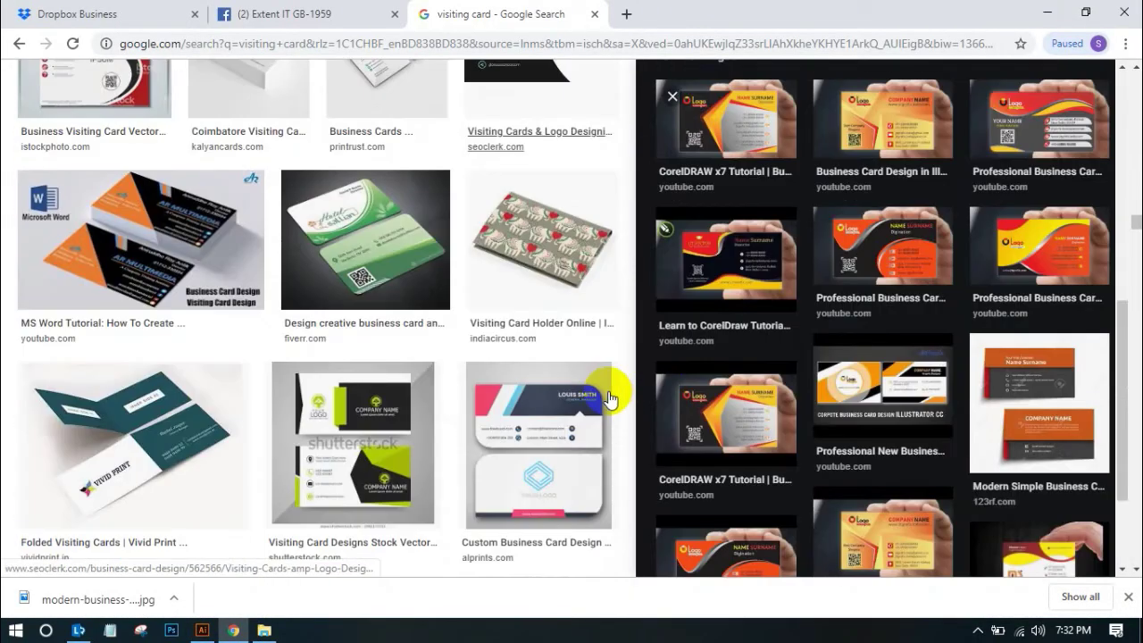
scroll(580, 411, "down", 3)
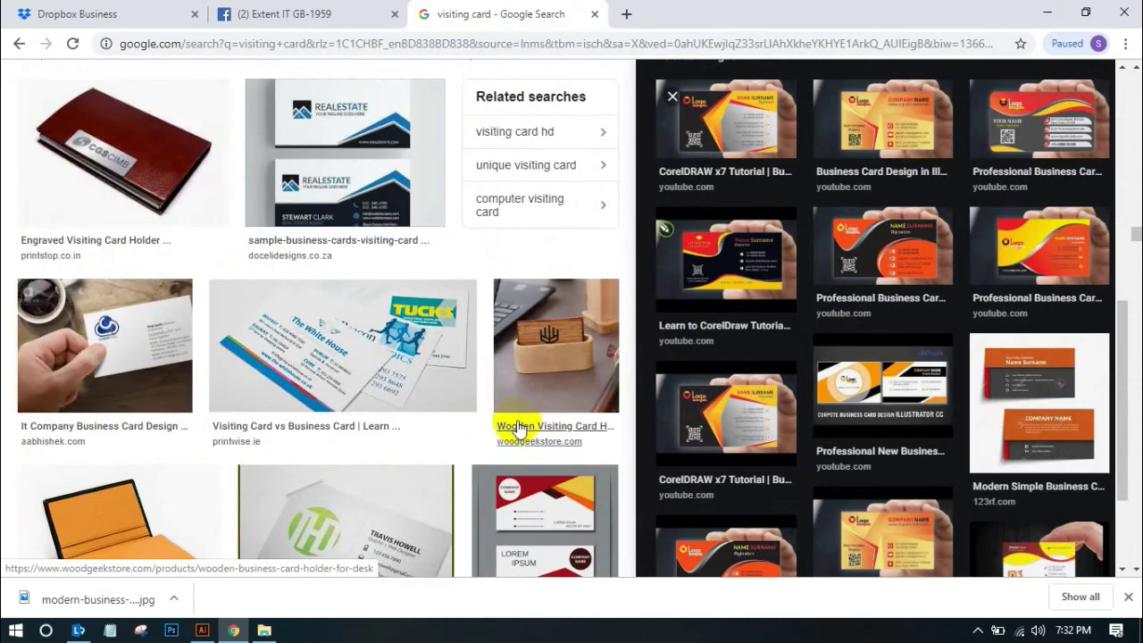
scroll(469, 418, "down", 2)
scroll(468, 420, "down", 2)
scroll(467, 416, "up", 2)
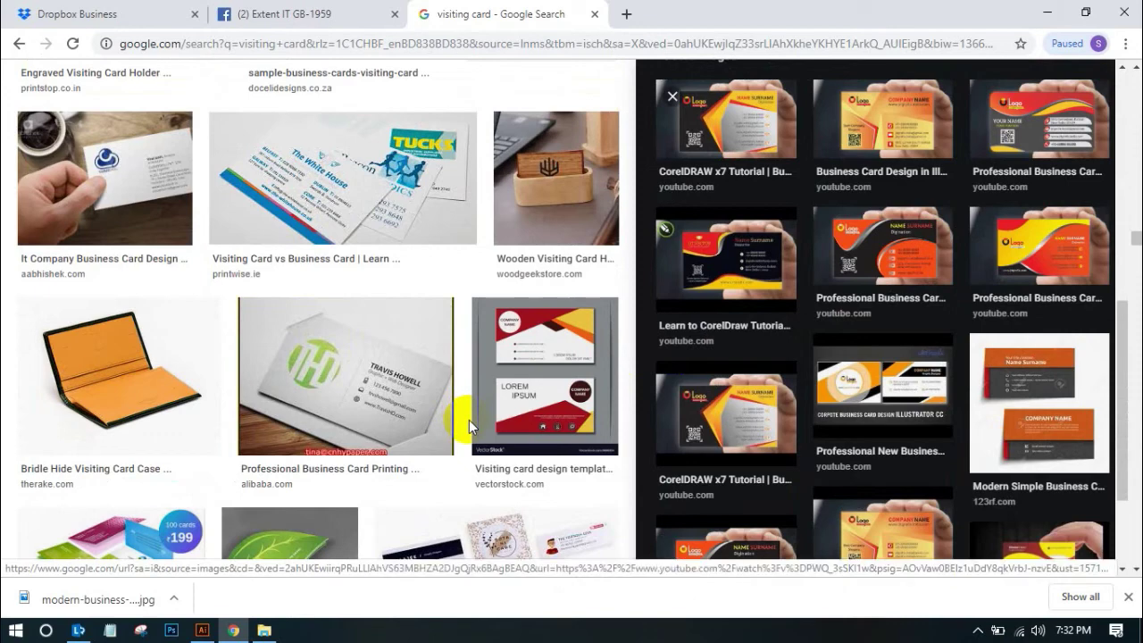
left_click(115, 198)
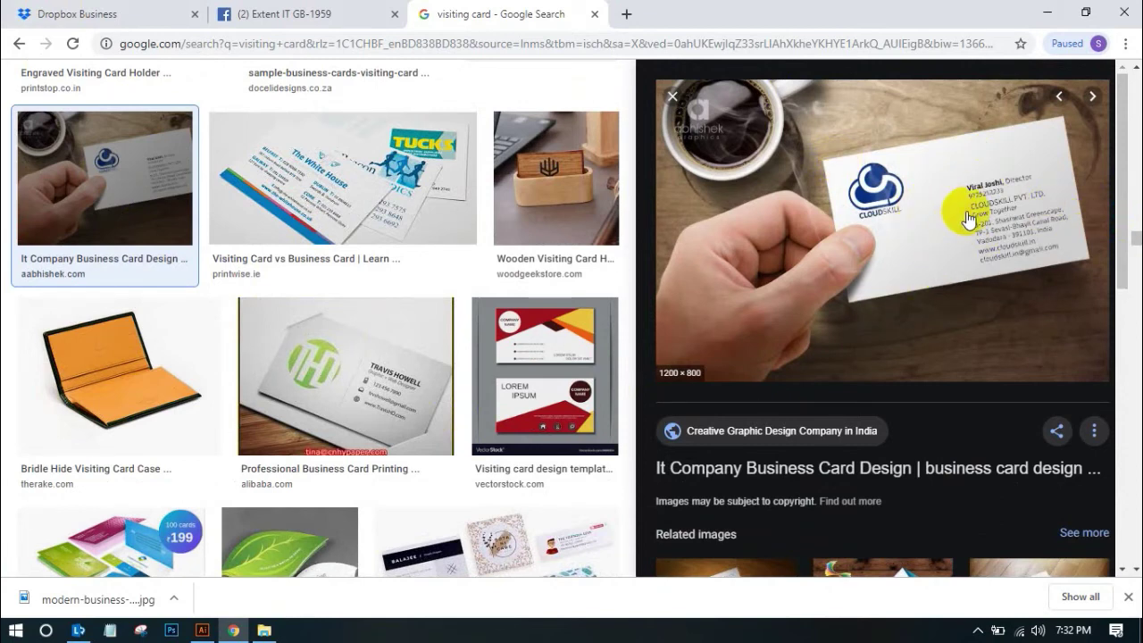
Preview the red and yellow VectorStock visiting card template image
right_click(978, 316)
scroll(864, 307, "down", 1)
scroll(864, 307, "down", 2)
left_click(534, 361)
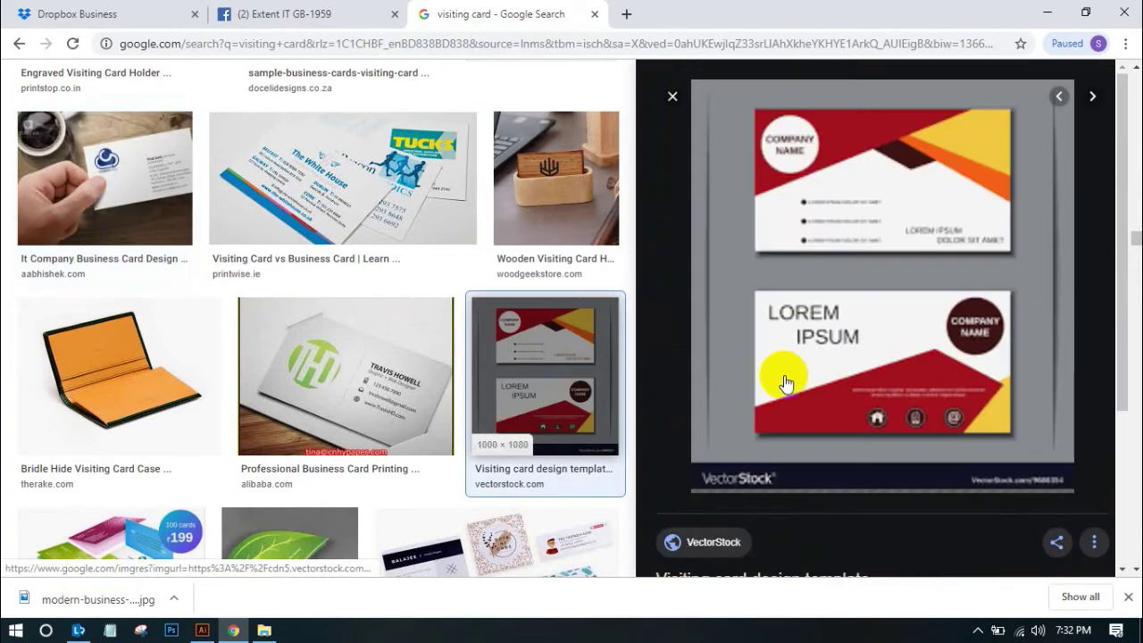
scroll(534, 330, "up", 3)
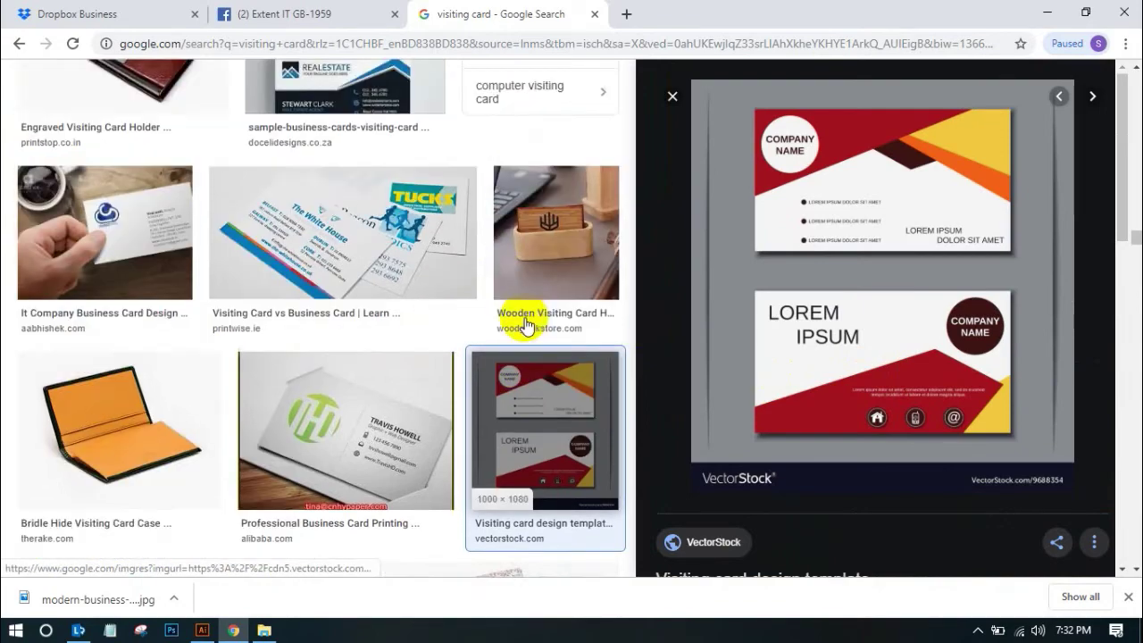
scroll(536, 330, "up", 10)
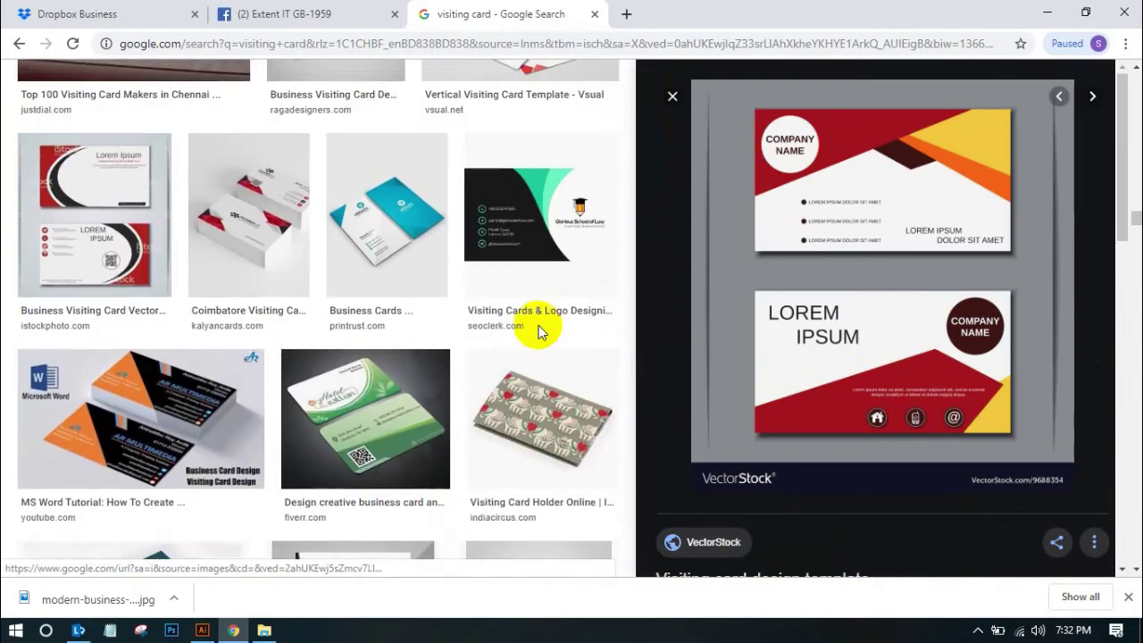
scroll(543, 335, "up", 4)
scroll(544, 335, "up", 1)
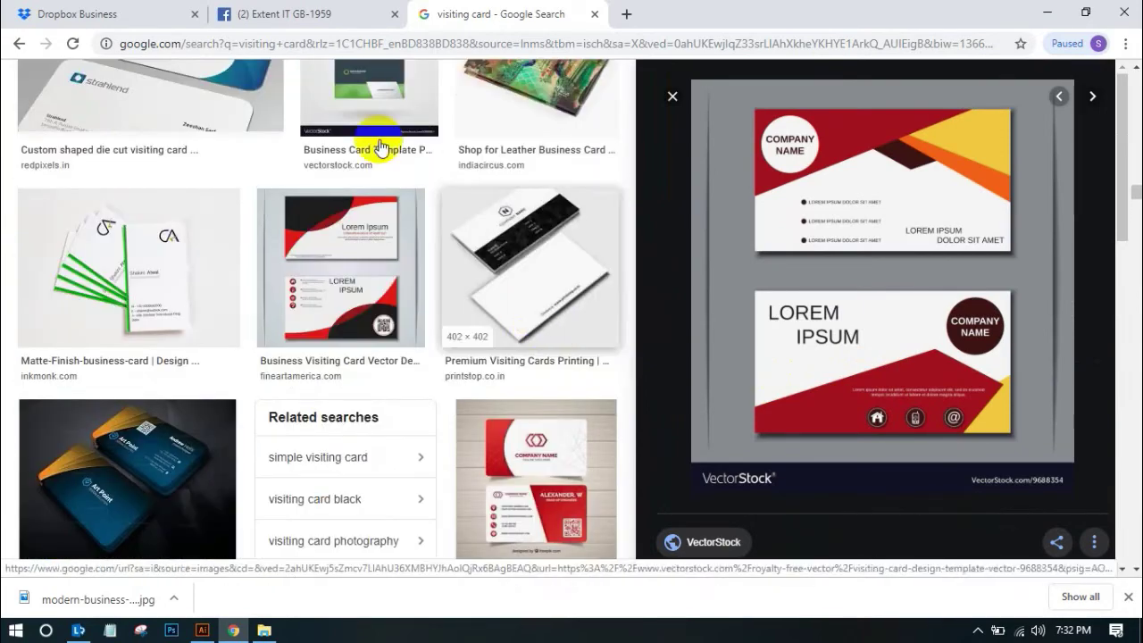
Back in Illustrator, select both business cards and then deselect them
left_click(203, 630)
left_click_drag(141, 387, 335, 218)
left_click(323, 174)
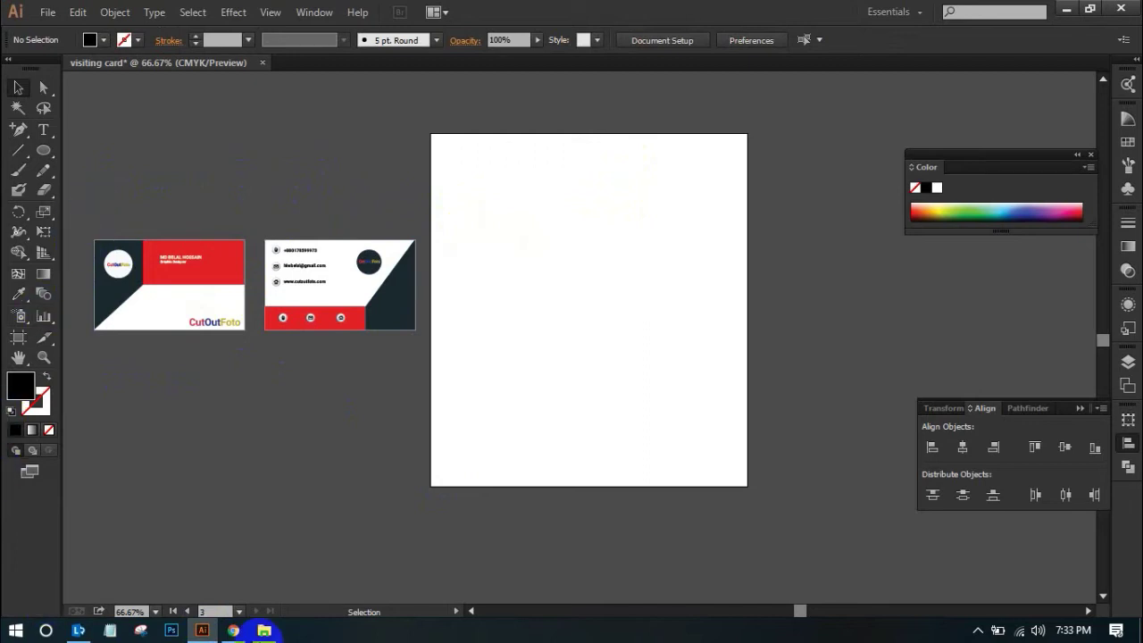
Return to the Google Images visiting card results and look them over
left_click(233, 630)
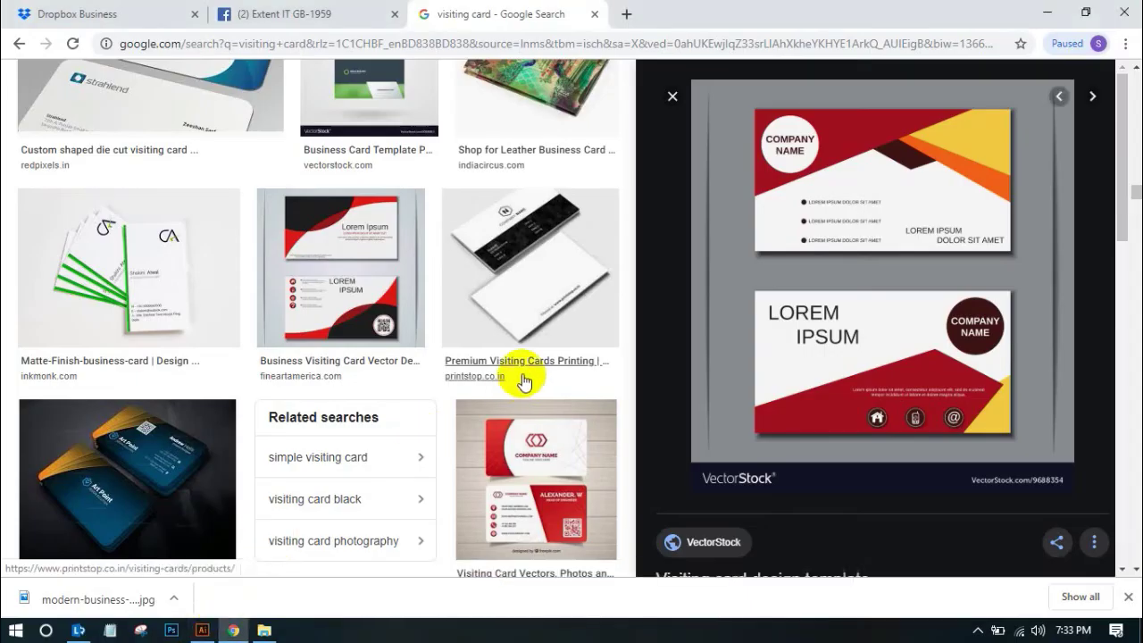
scroll(528, 368, "up", 10)
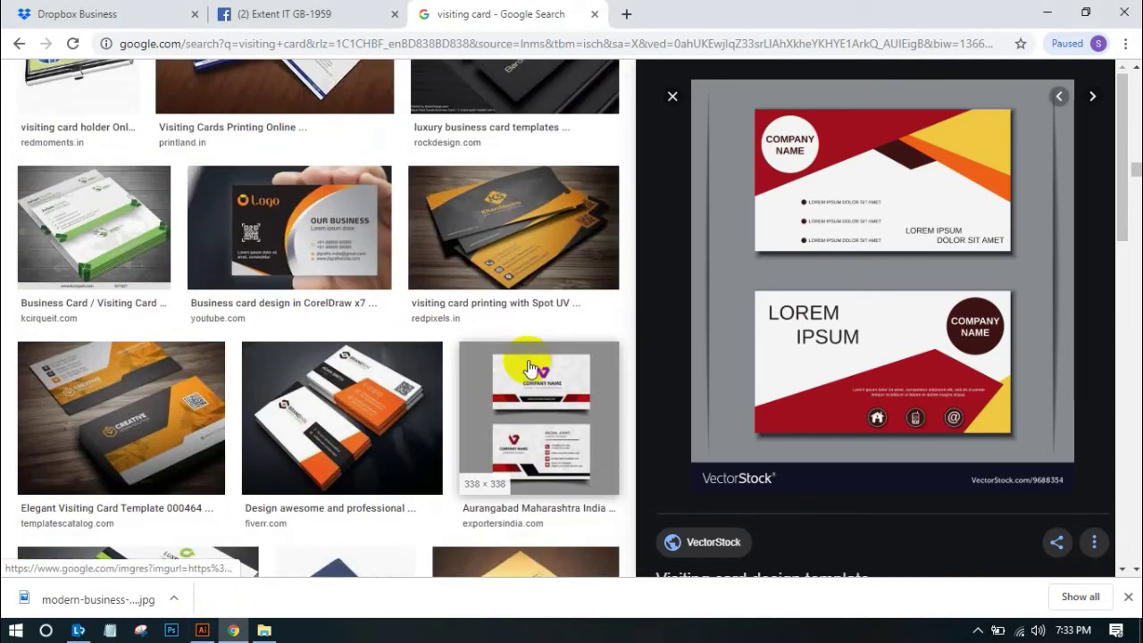
scroll(528, 366, "down", 2)
scroll(527, 367, "up", 5)
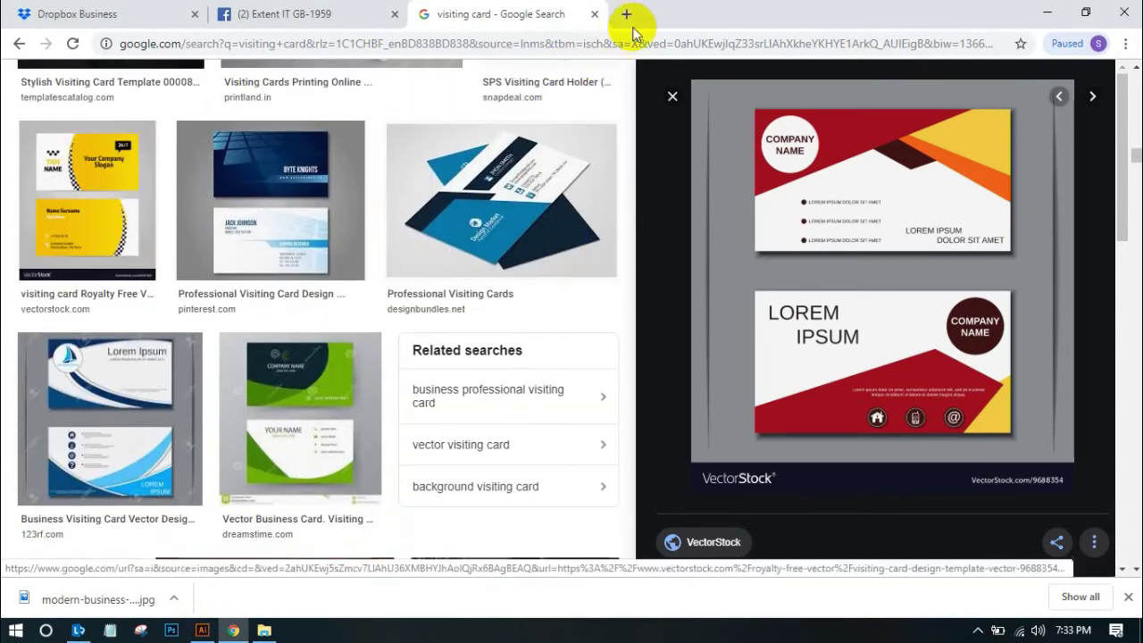
Search Google Images for 'wood' in a new browser tab
left_click(622, 12)
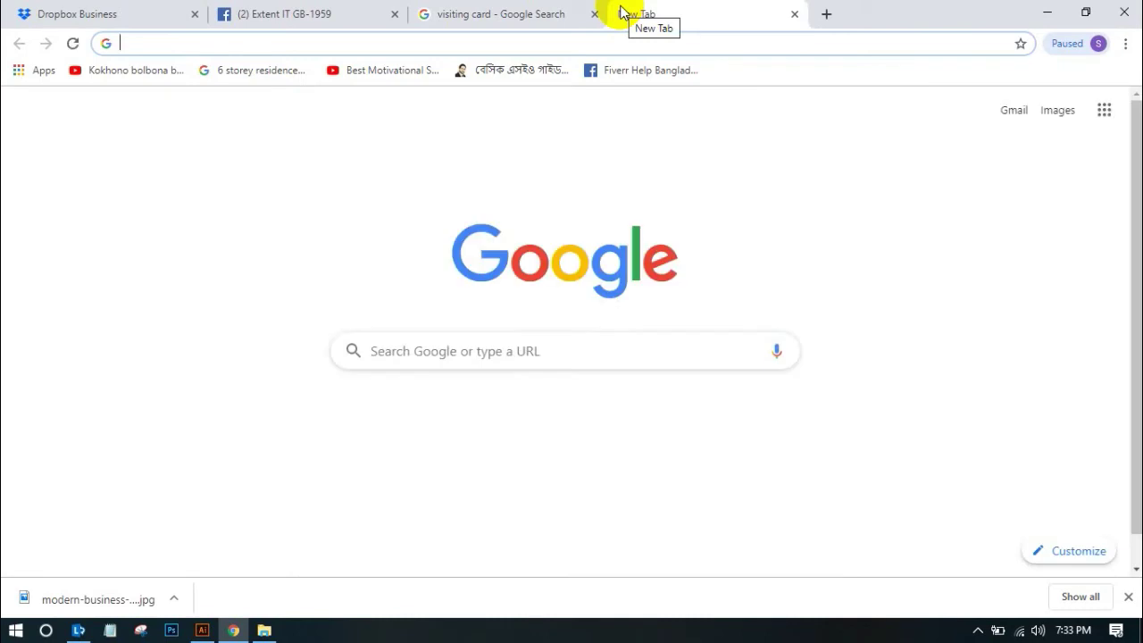
type("wood")
key("Return")
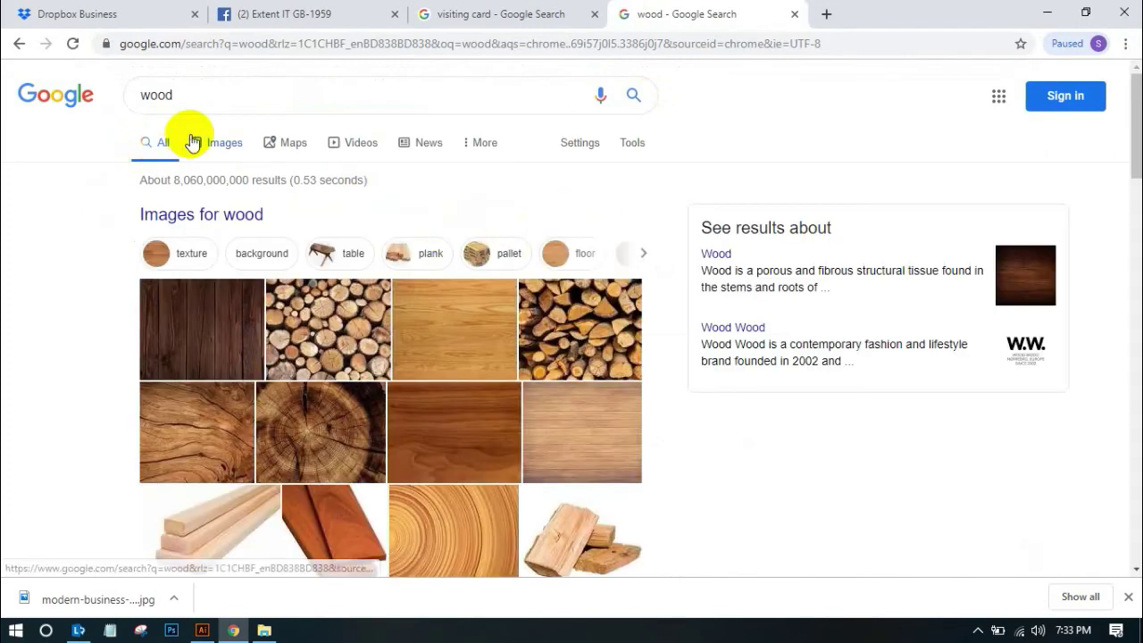
left_click(230, 146)
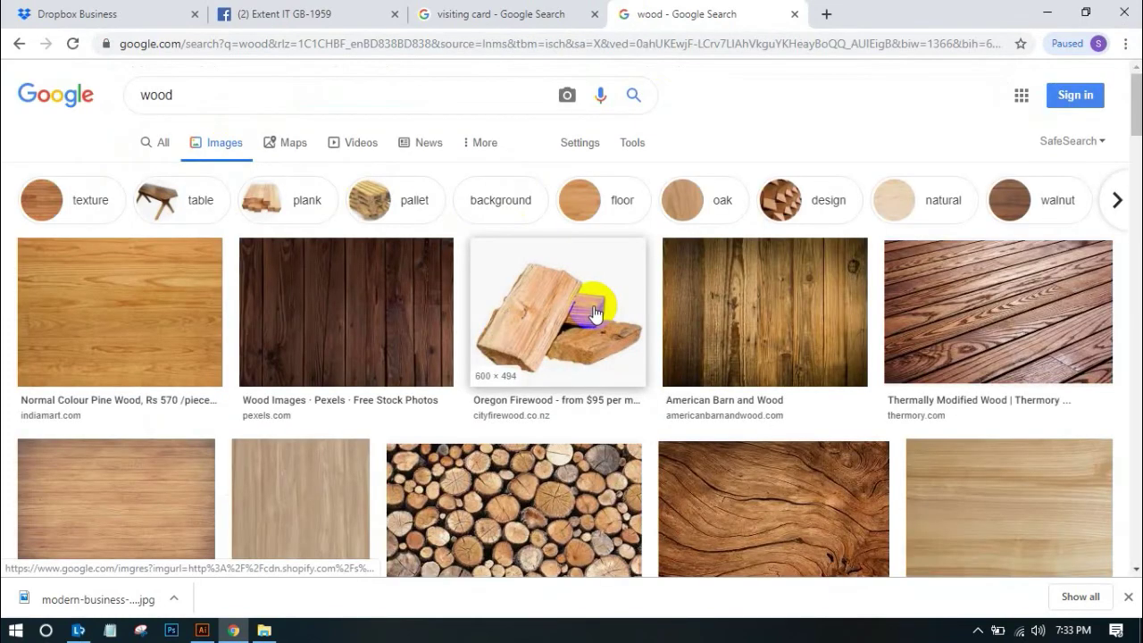
Preview the dark Wood Archives texture and save the image to the computer
scroll(596, 317, "down", 3)
scroll(595, 317, "down", 8)
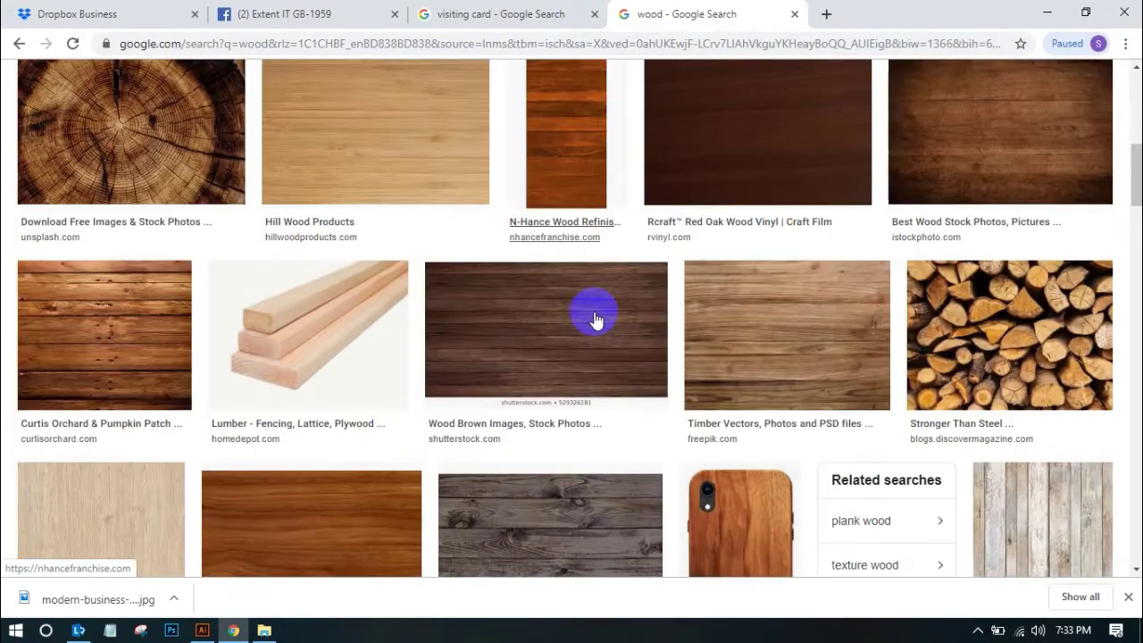
scroll(600, 326, "down", 6)
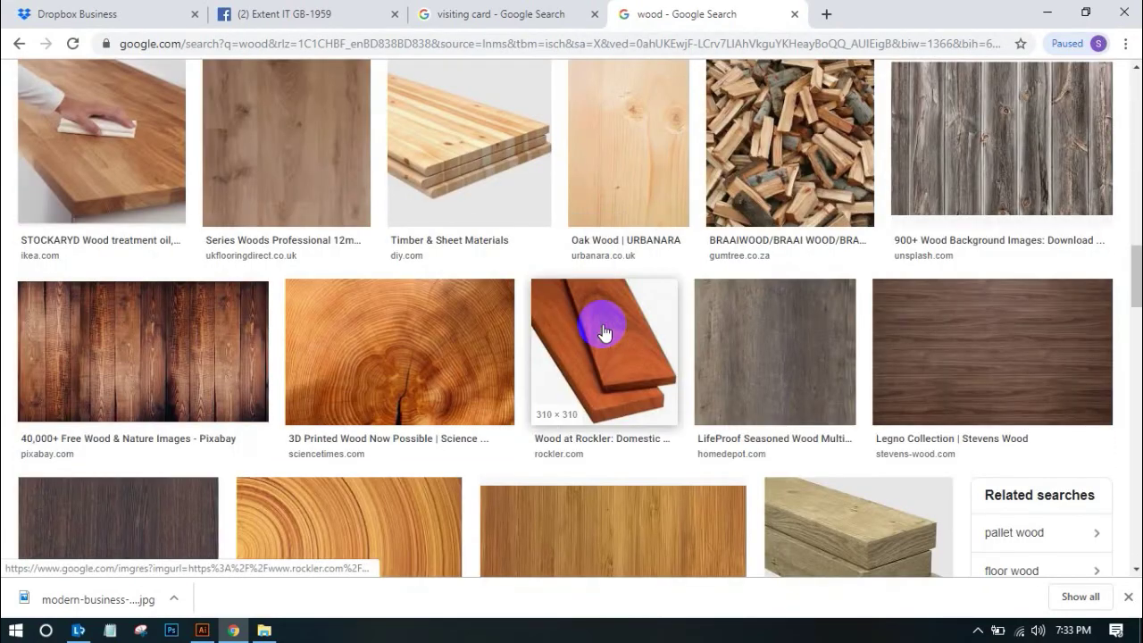
scroll(604, 332, "down", 1)
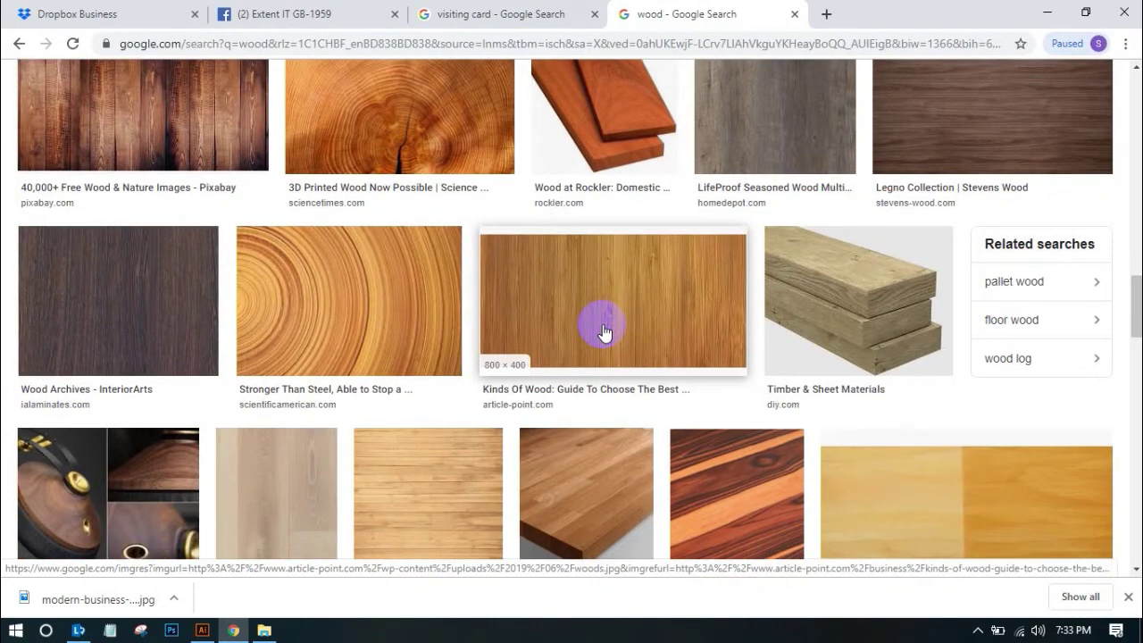
left_click(158, 351)
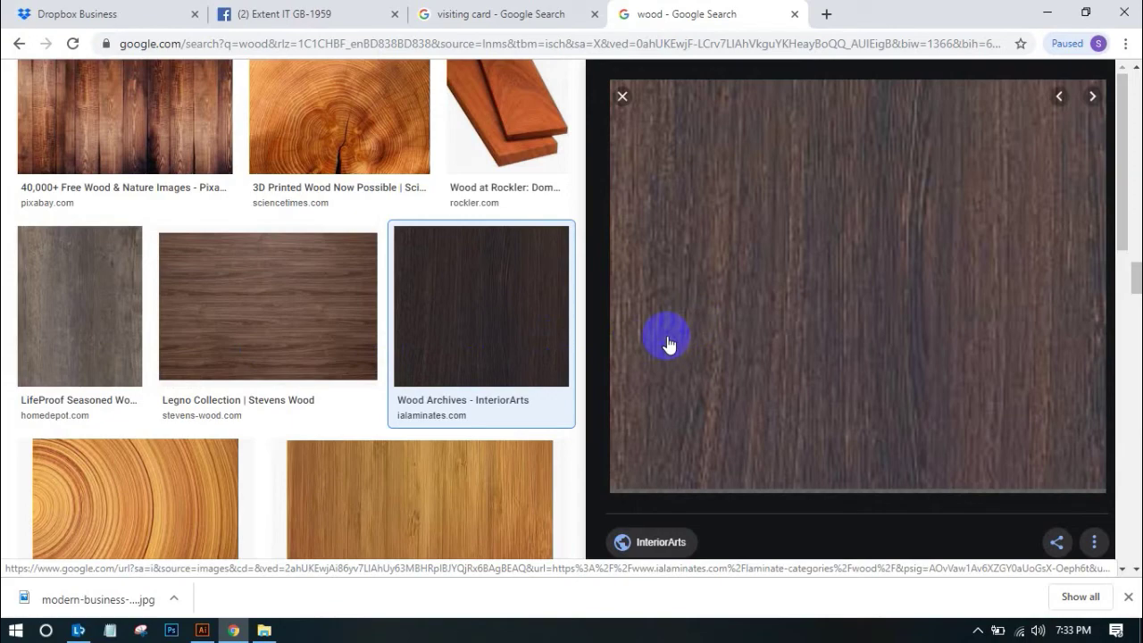
right_click(825, 236)
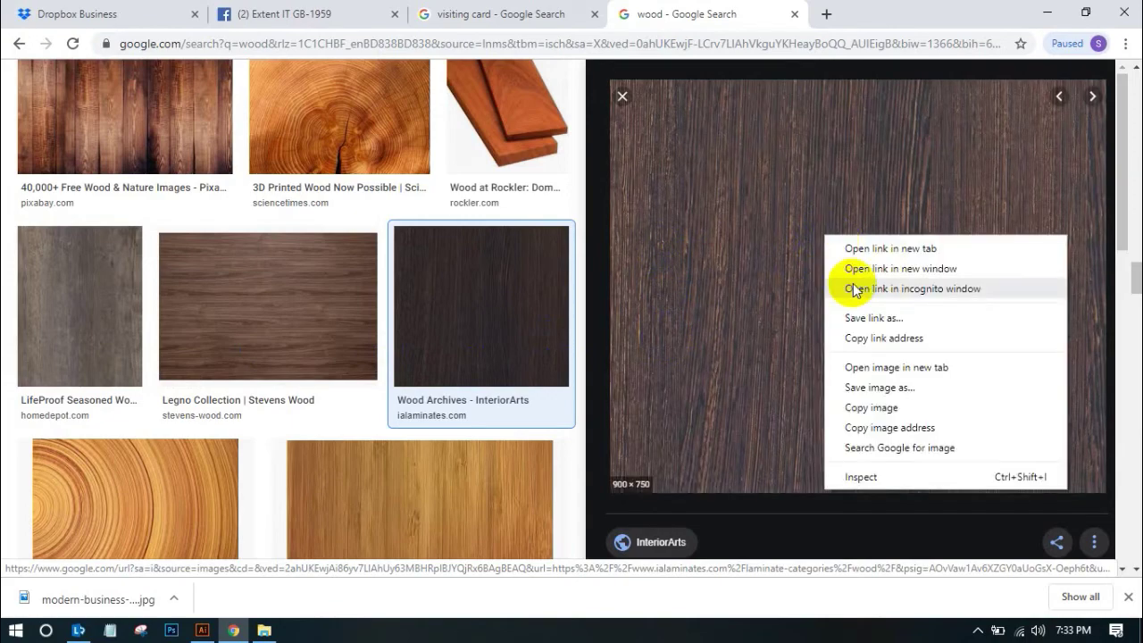
left_click(845, 382)
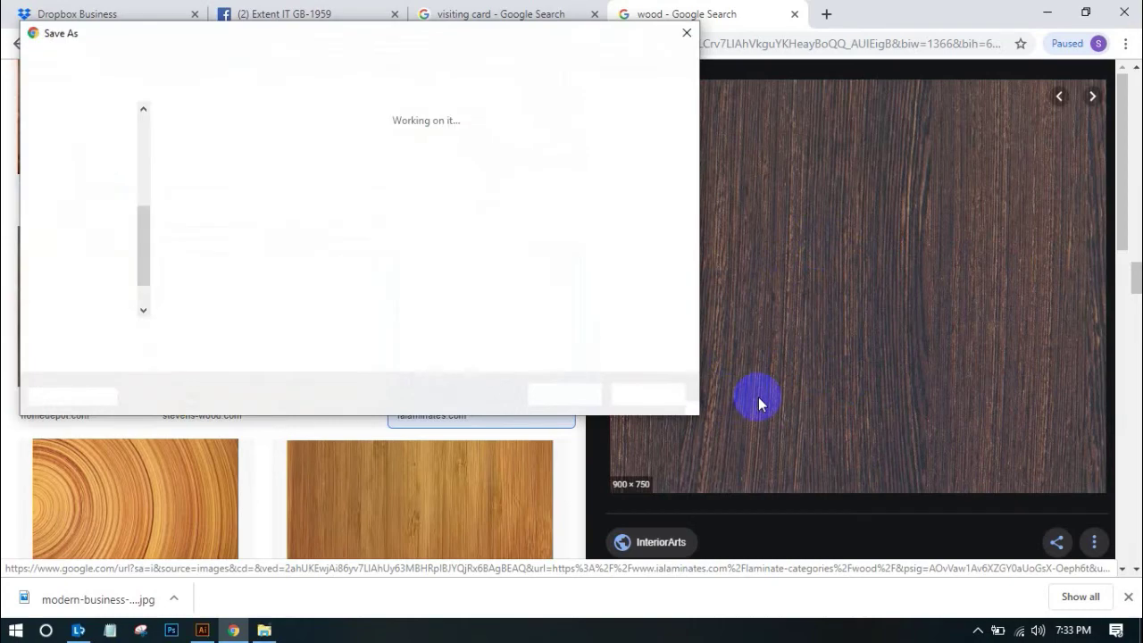
left_click(609, 394)
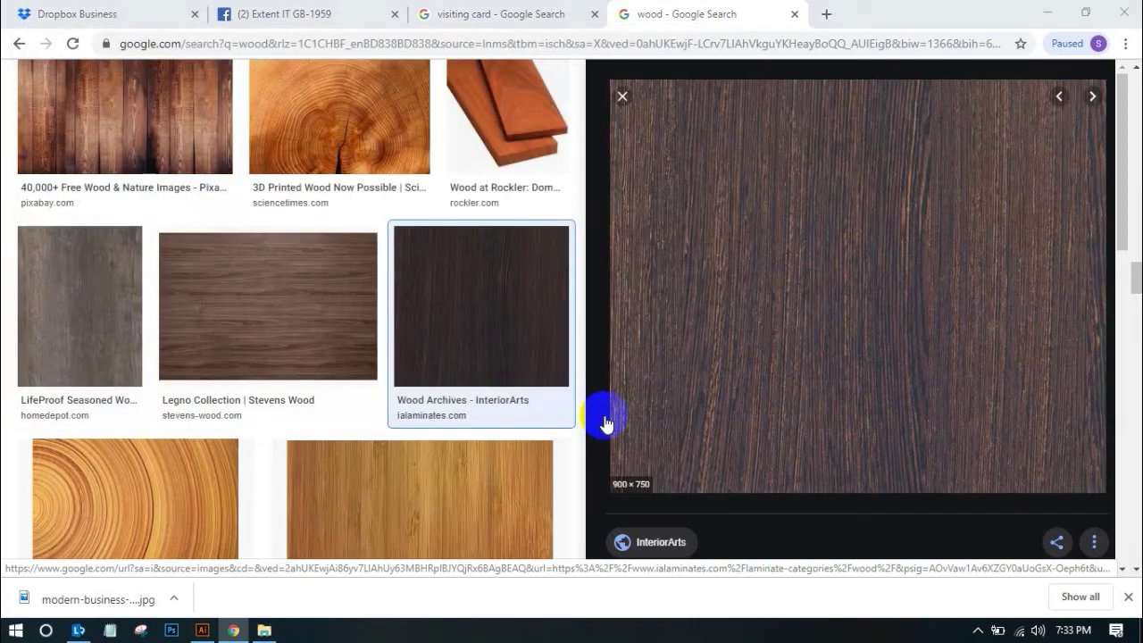
Place the downloaded wood image and trim its four edges to fill the third artboard
left_click_drag(84, 599, 623, 315)
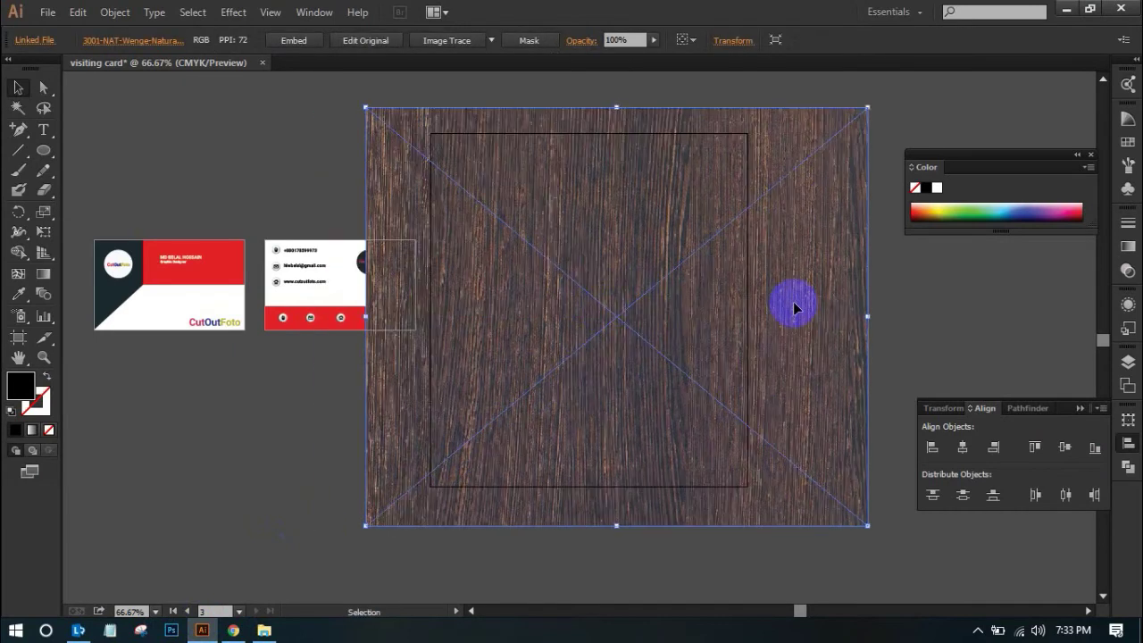
left_click_drag(869, 315, 747, 315)
left_click_drag(550, 522, 554, 485)
left_click_drag(370, 297, 431, 296)
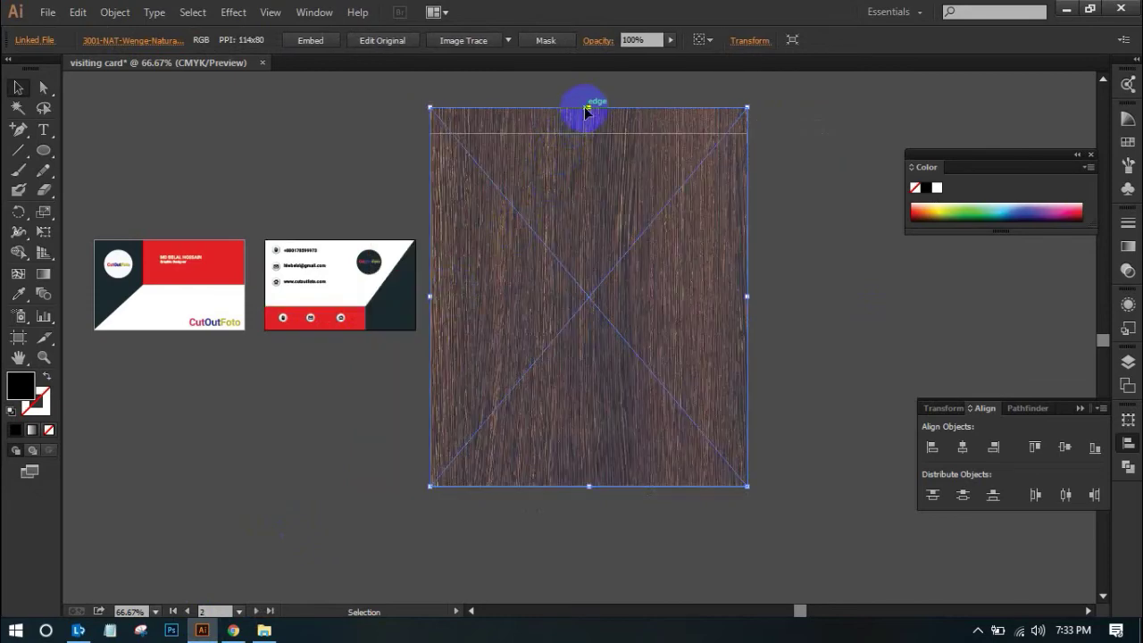
left_click_drag(590, 108, 589, 133)
left_click(799, 209)
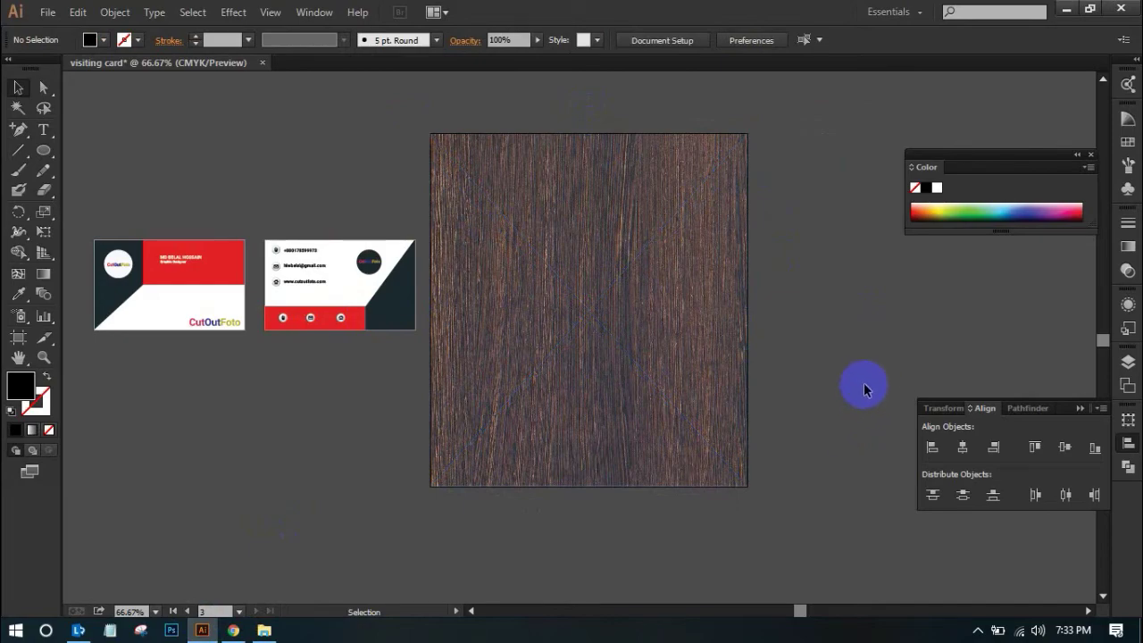
left_click(778, 369)
left_click_drag(617, 372, 765, 449)
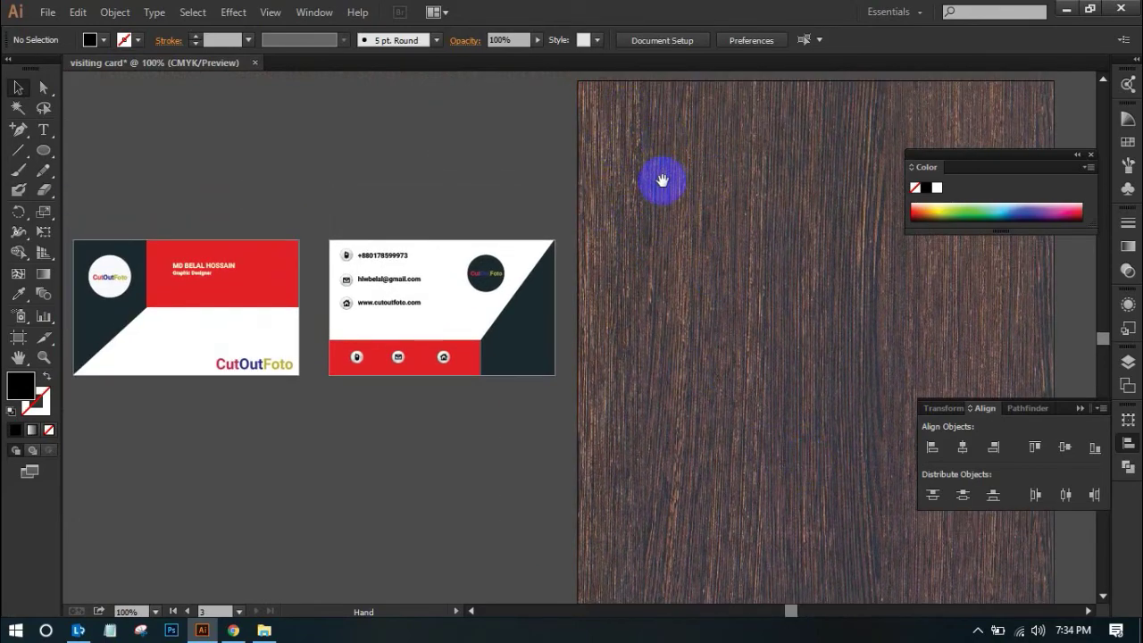
key("ctrl+minus")
left_click_drag(594, 339, 676, 229)
left_click(757, 245)
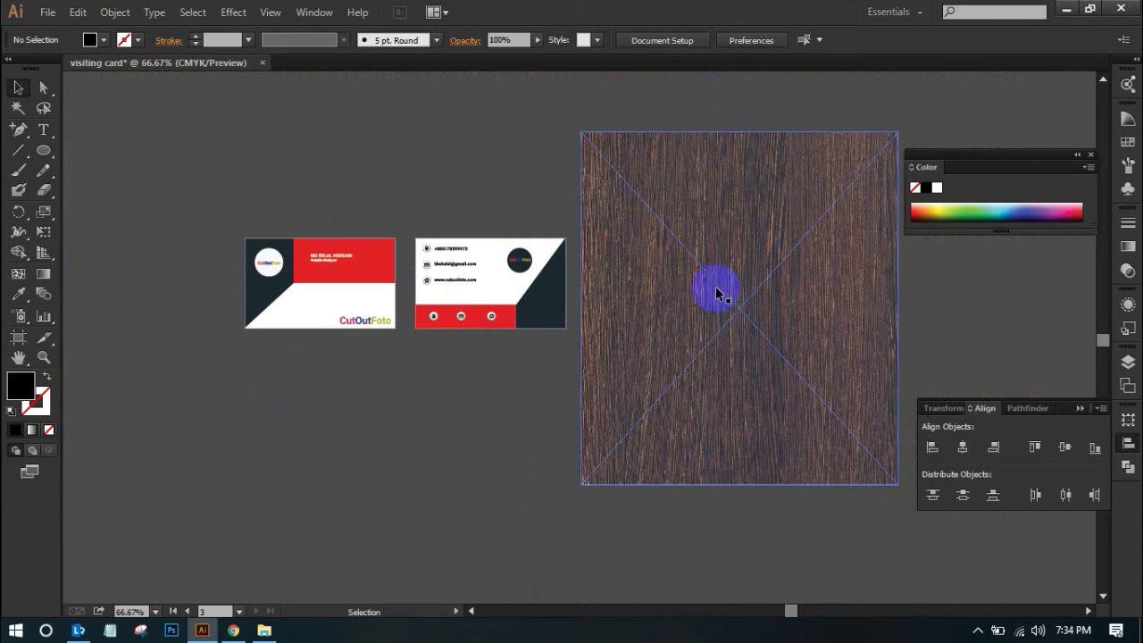
left_click_drag(204, 197, 582, 382)
left_click(449, 428)
left_click_drag(187, 215, 406, 382)
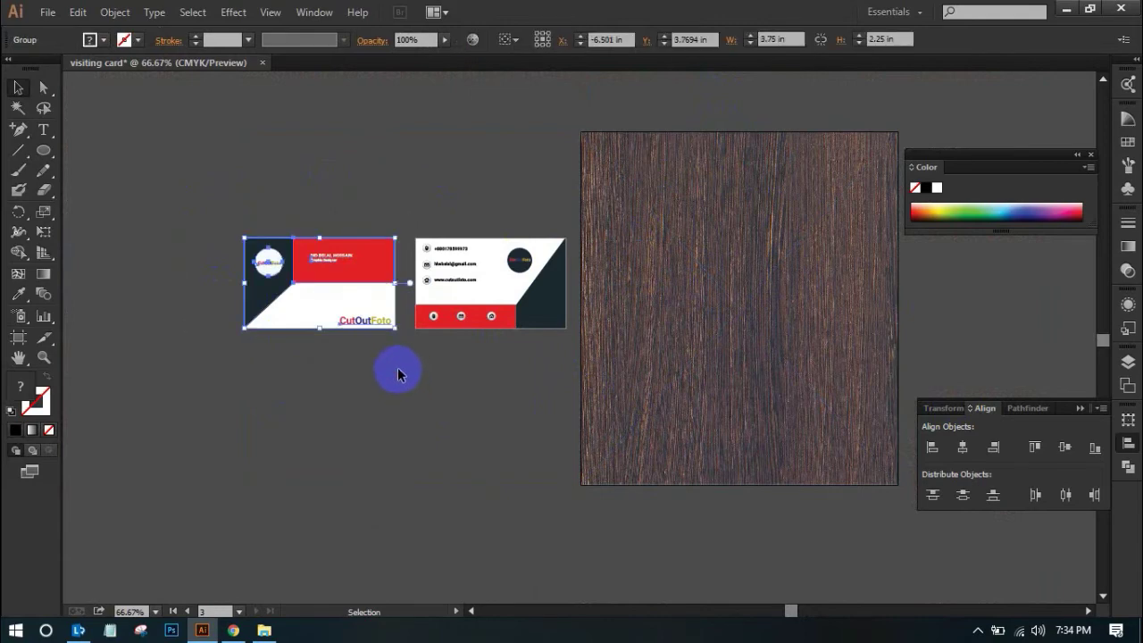
key("ctrl+a")
left_click_drag(182, 176, 399, 382)
key("a")
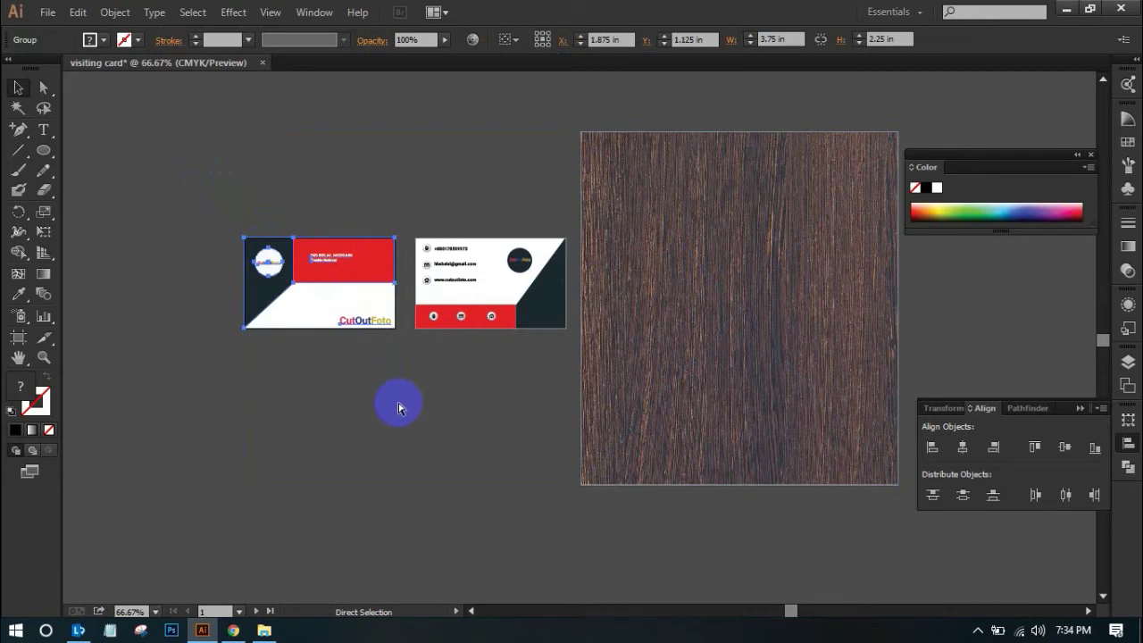
key("ctrl+v")
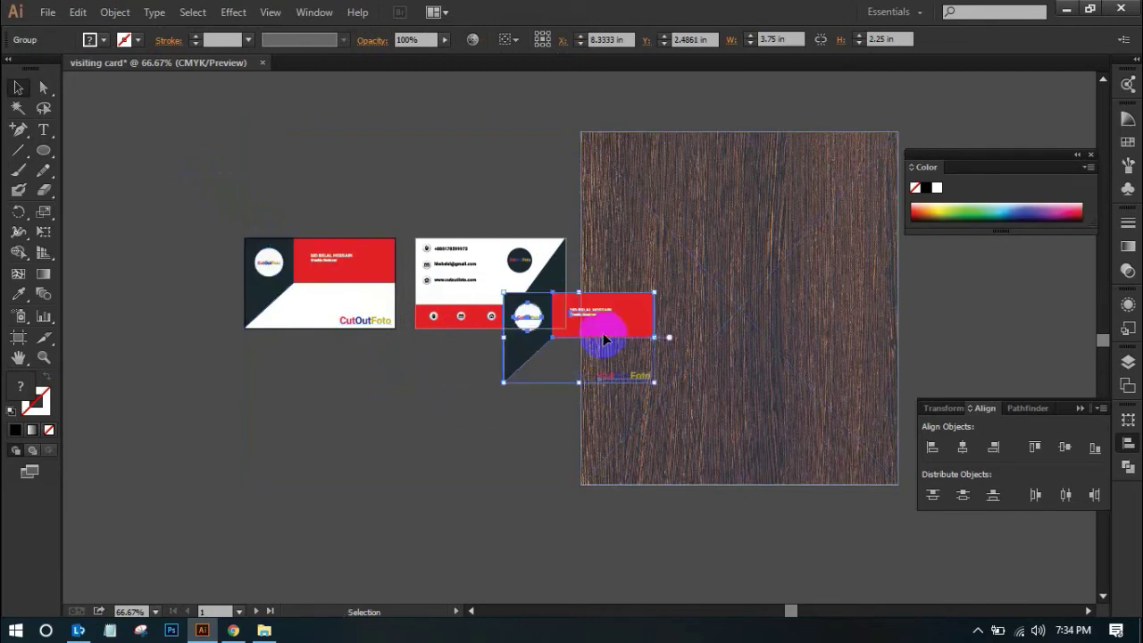
left_click_drag(608, 323, 432, 428)
left_click(474, 408)
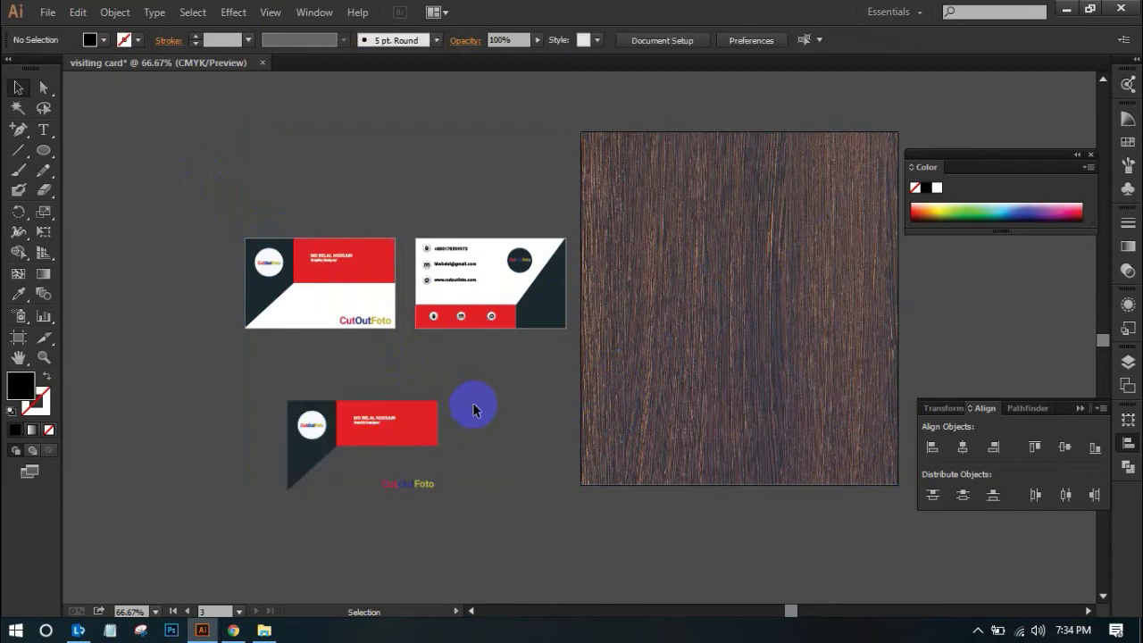
left_click_drag(258, 383, 478, 511)
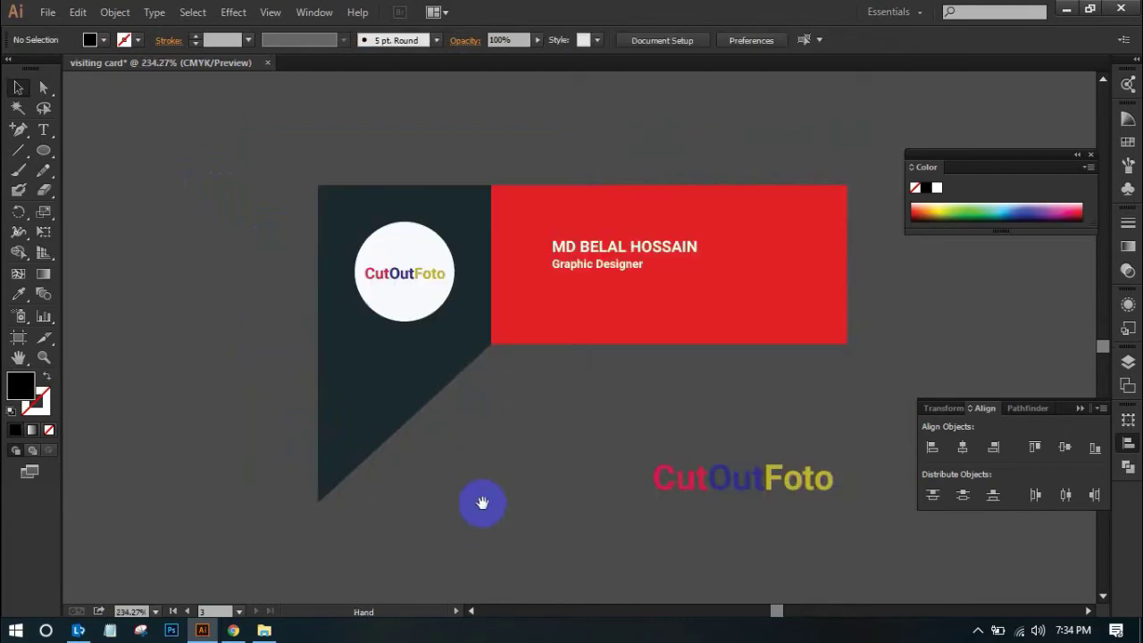
left_click_drag(720, 385, 550, 365)
key("ctrl+z")
key("ctrl+z")
scroll(548, 378, "up", 5)
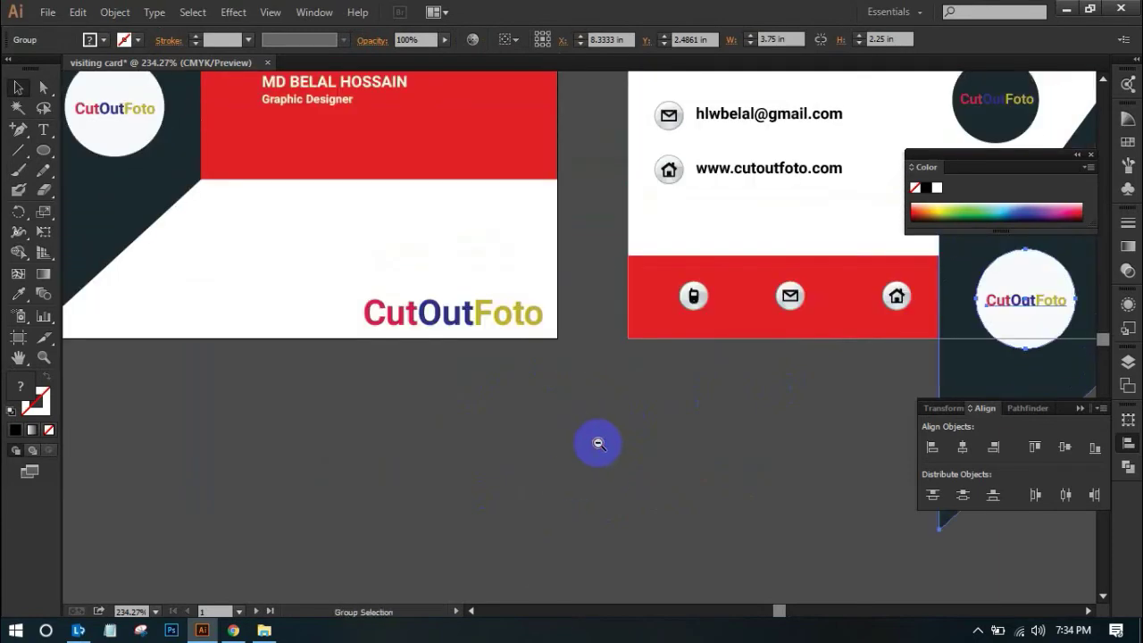
left_click(579, 476, "ctrl+alt")
left_click(598, 436, "ctrl+alt")
key("ctrl+z")
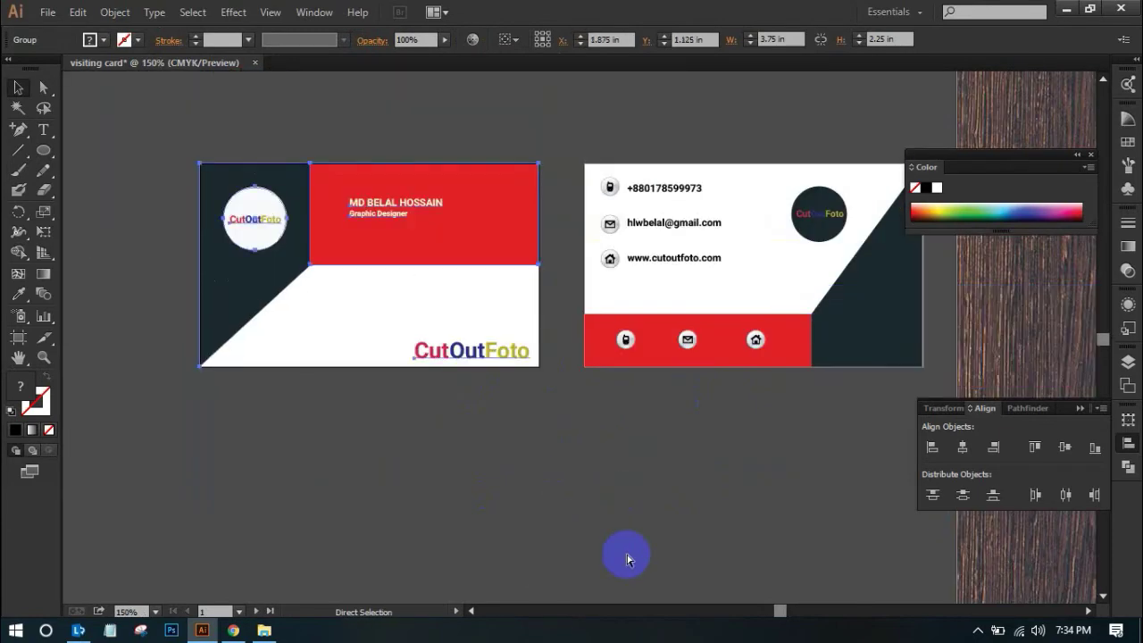
left_click(435, 458)
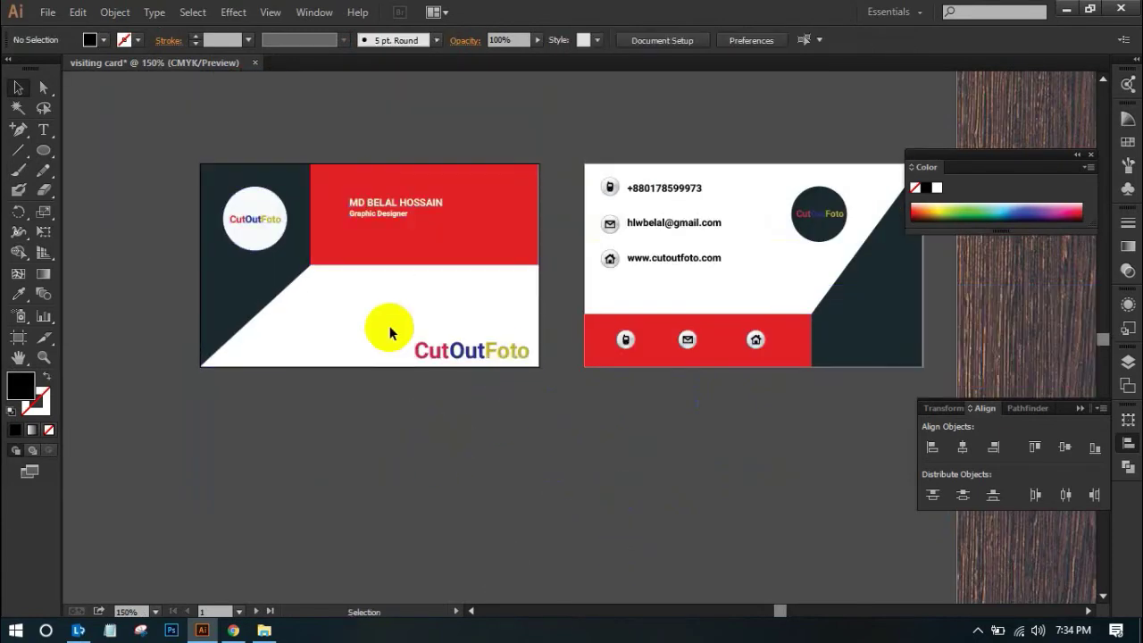
Draw a 3.75 × 2.25 in rectangle from corner to corner over the front card
left_click_drag(47, 155, 99, 151)
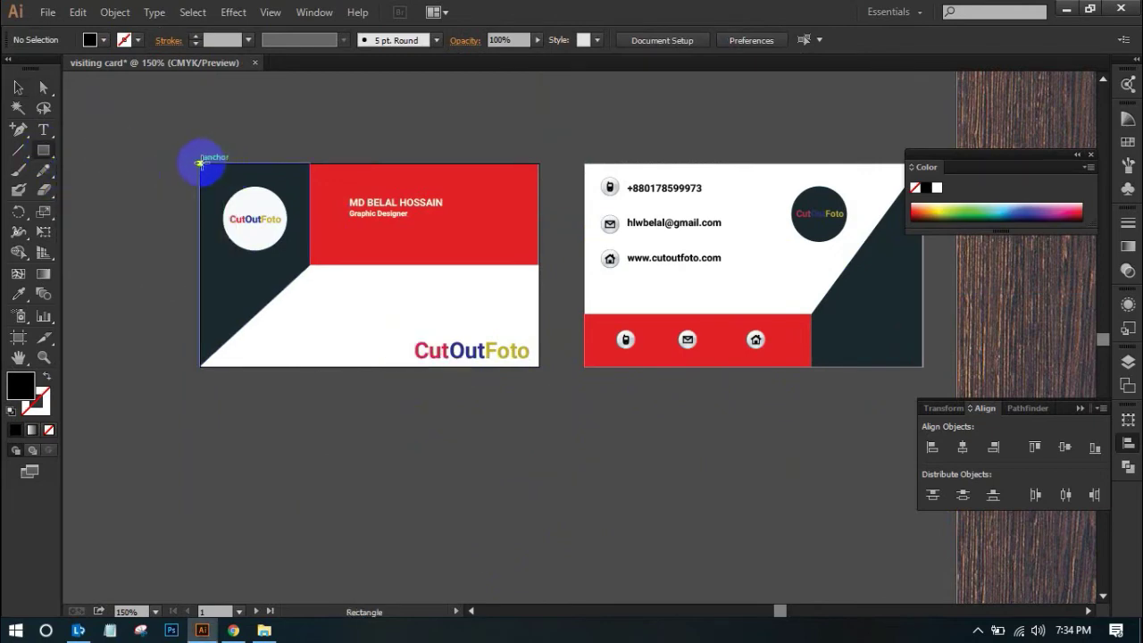
mouse_move(200, 163)
left_mouse_down()
mouse_move(441, 327)
mouse_move(516, 367)
mouse_move(538, 366)
left_mouse_up()
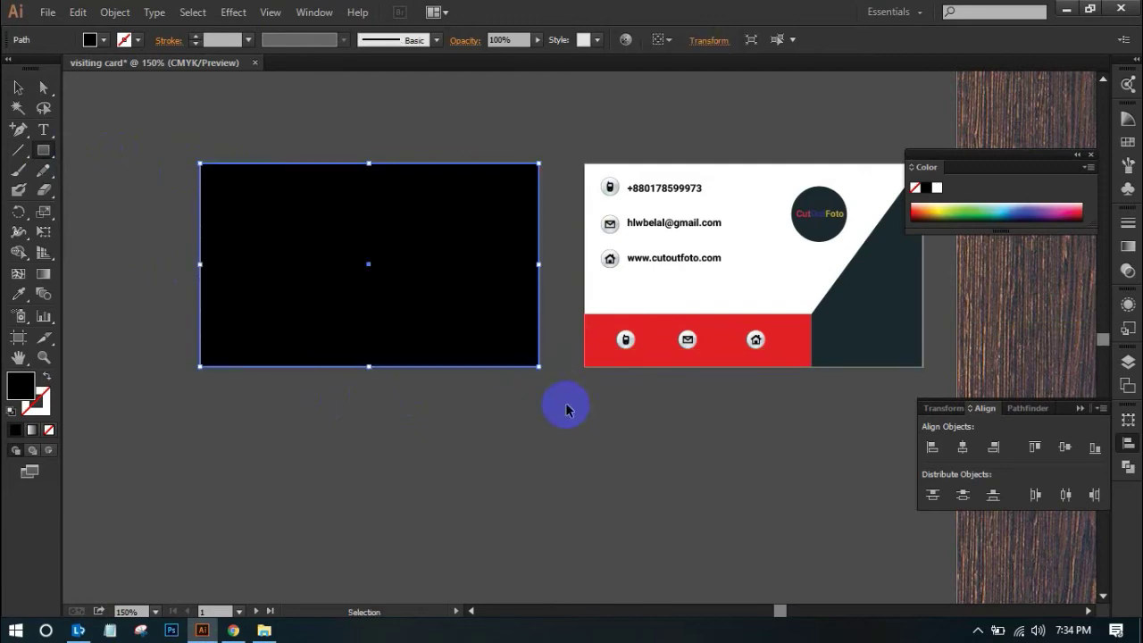
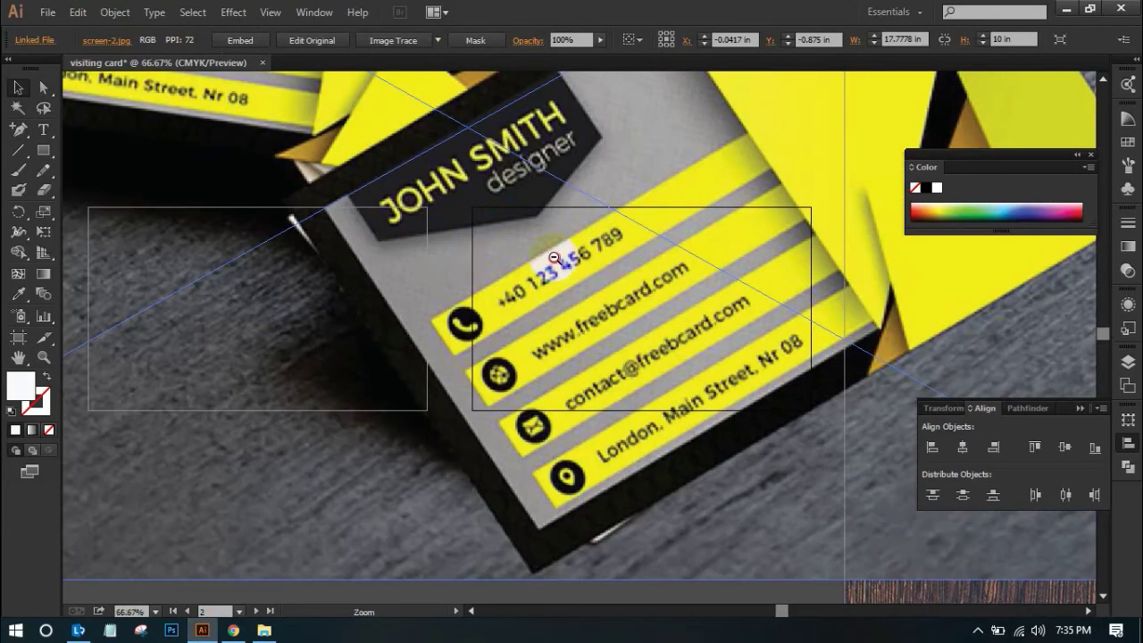
Zoom out and move the mockup photo up, clear of the two cards
left_click(553, 257, "alt")
left_click_drag(676, 308, 671, 137)
left_click(562, 529)
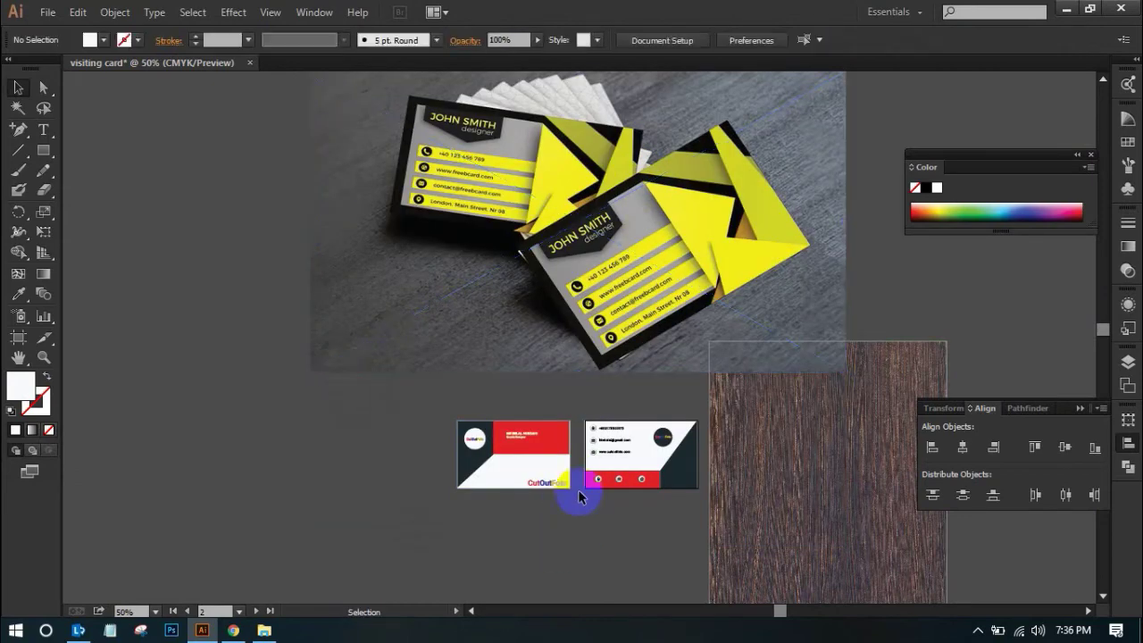
Ungroup the front card and fill its red rectangle with the mockup's yellow
right_click(557, 437)
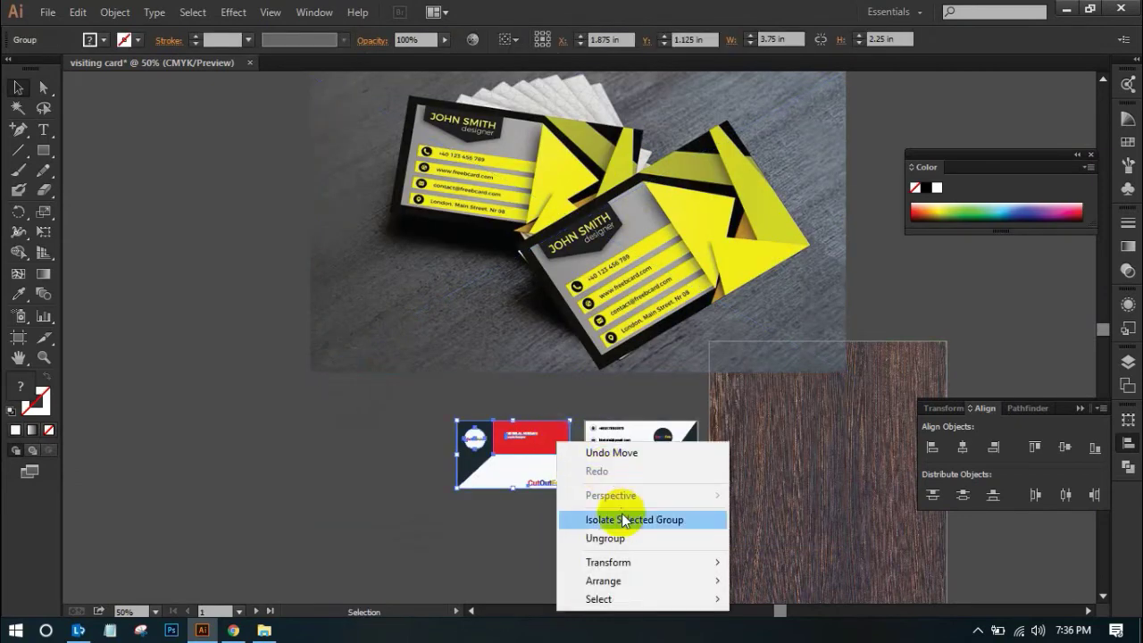
left_click(607, 538)
left_click(475, 555)
left_click(549, 444)
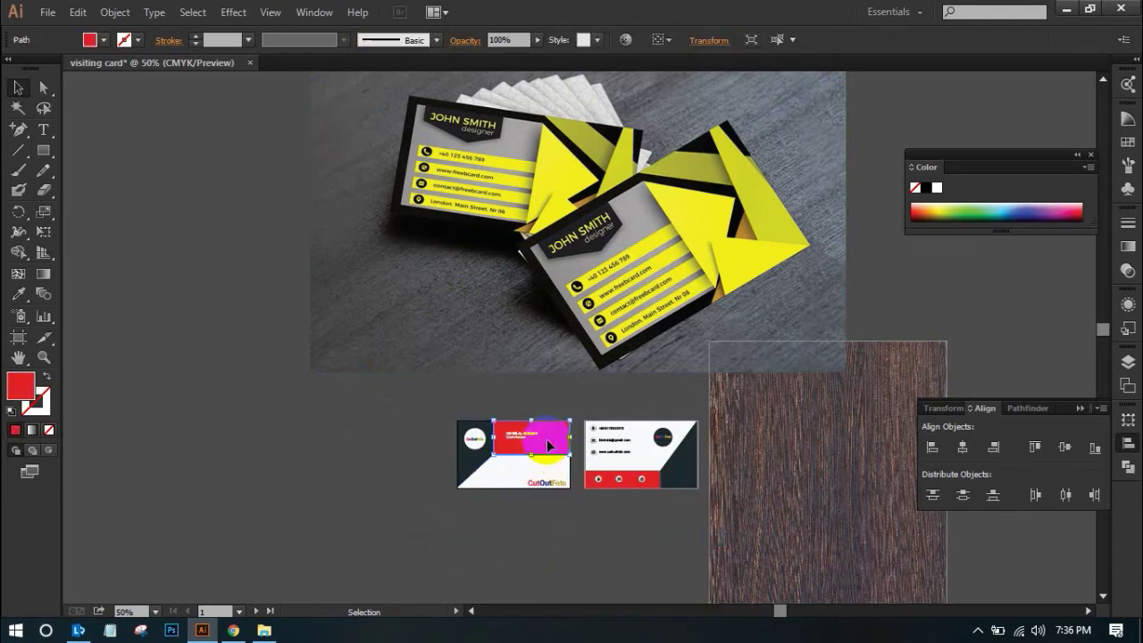
left_click(18, 294)
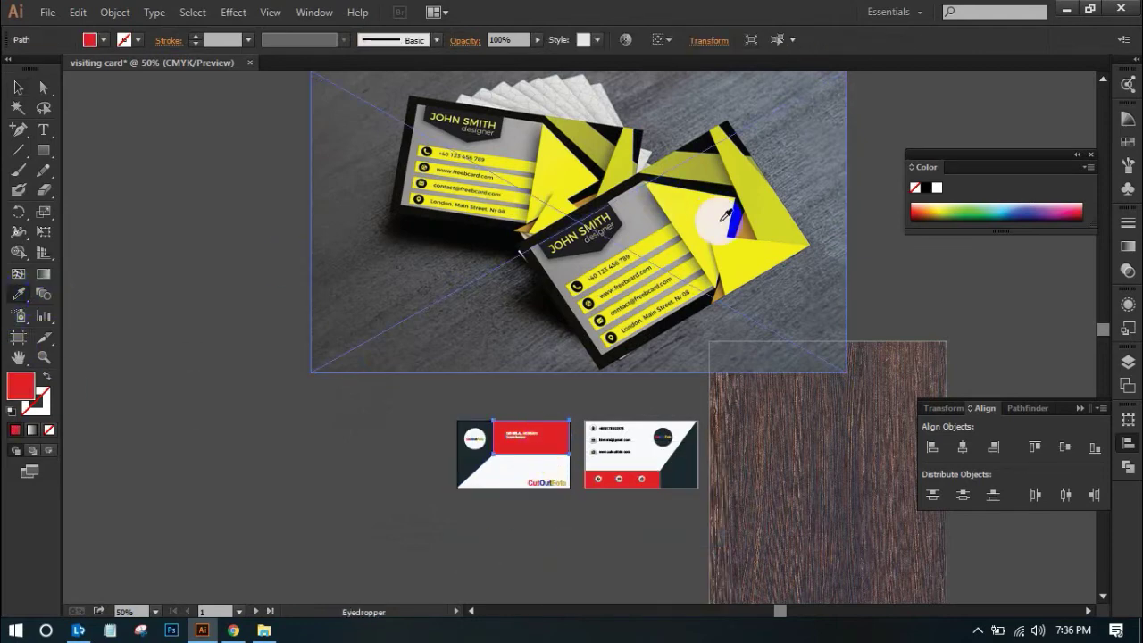
left_click(720, 223)
left_click(19, 87)
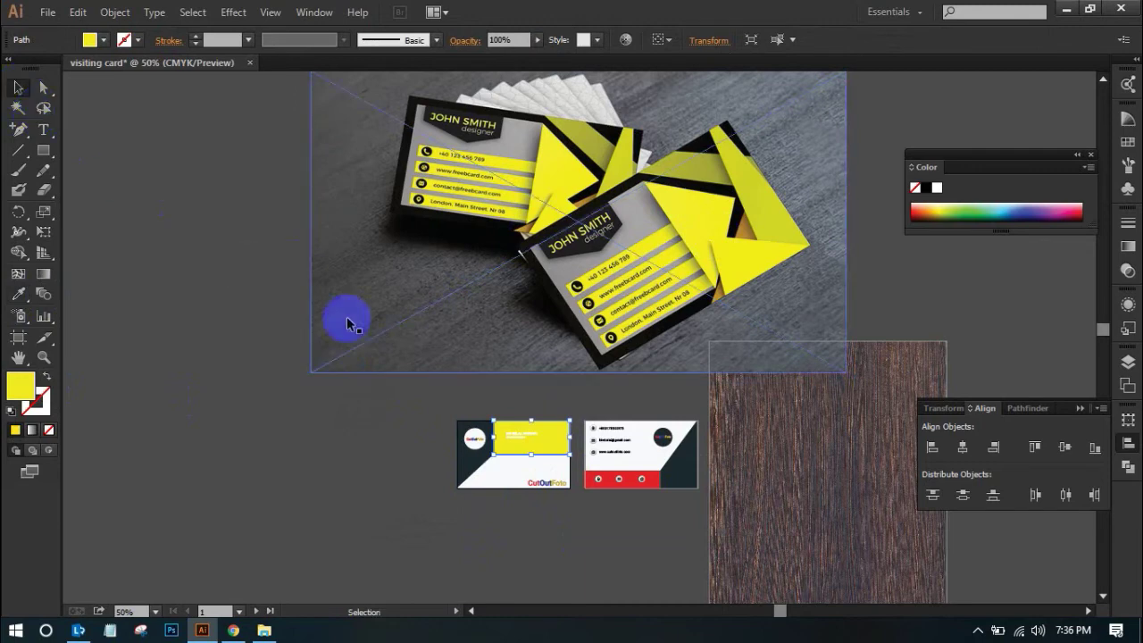
left_click(348, 441)
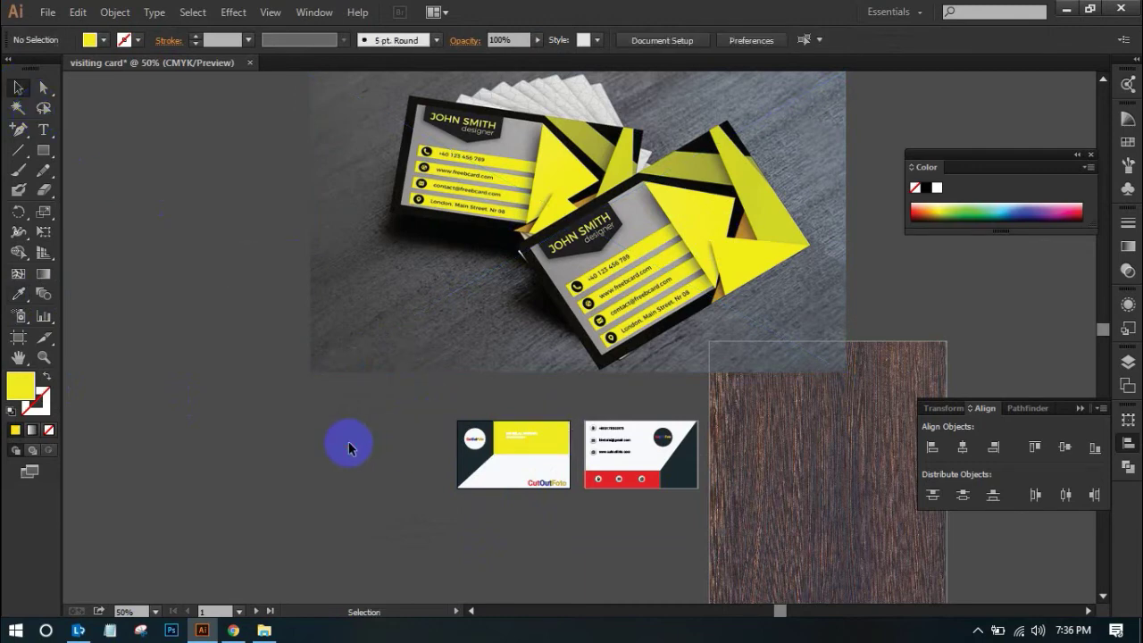
Ungroup the back card and fill its red bar with the mockup's yellow
left_click(639, 489)
right_click(632, 464)
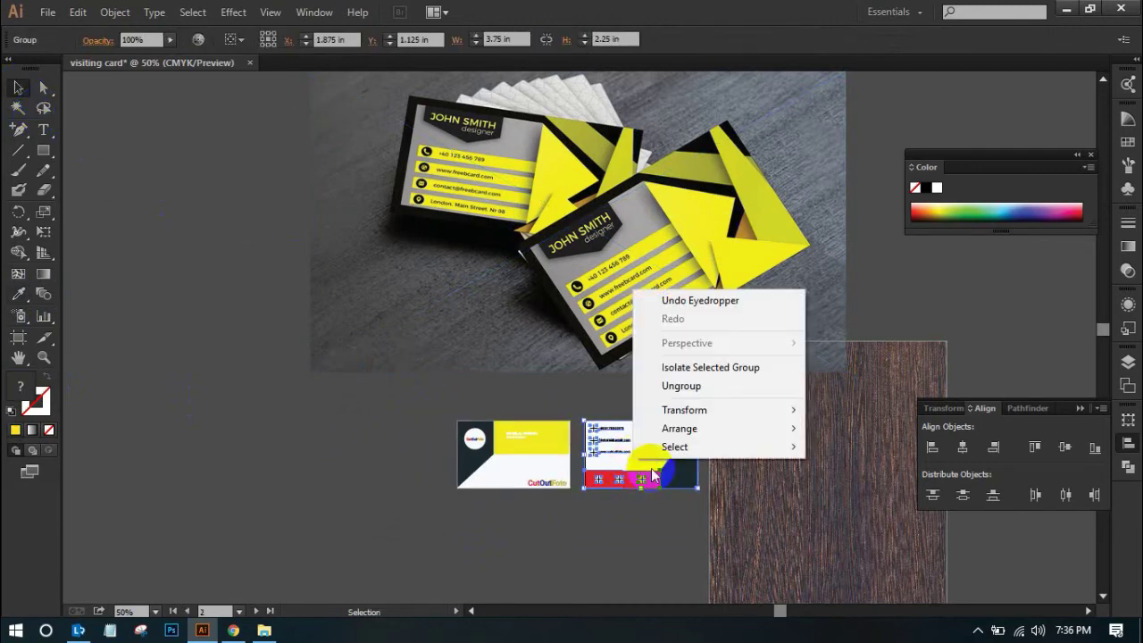
left_click(687, 387)
left_click(630, 500)
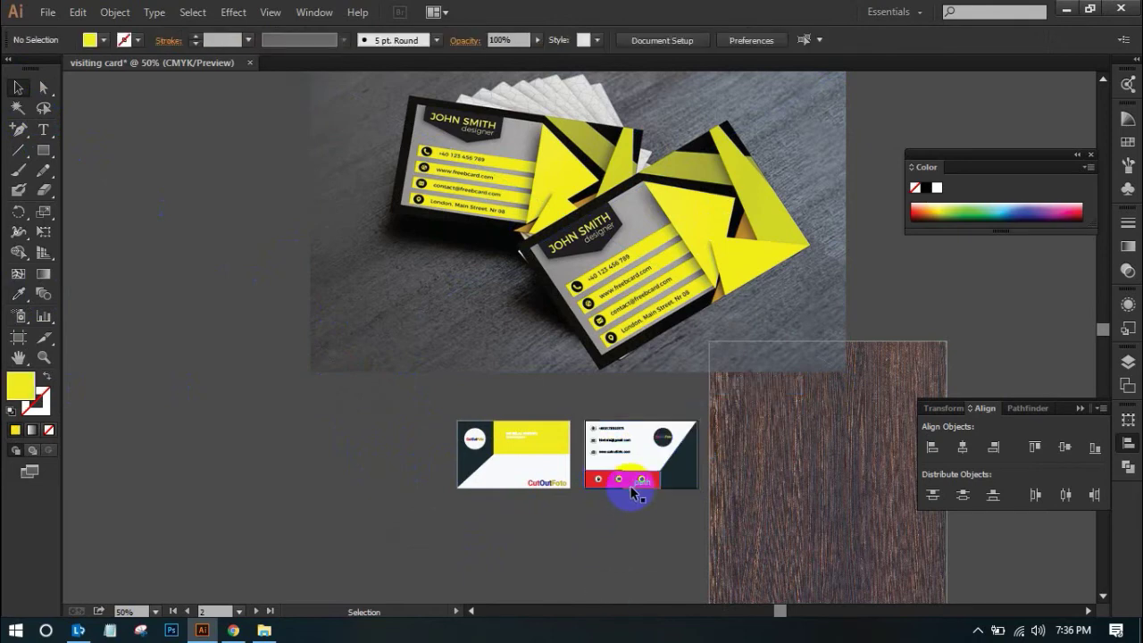
left_click(630, 494)
left_click(18, 294)
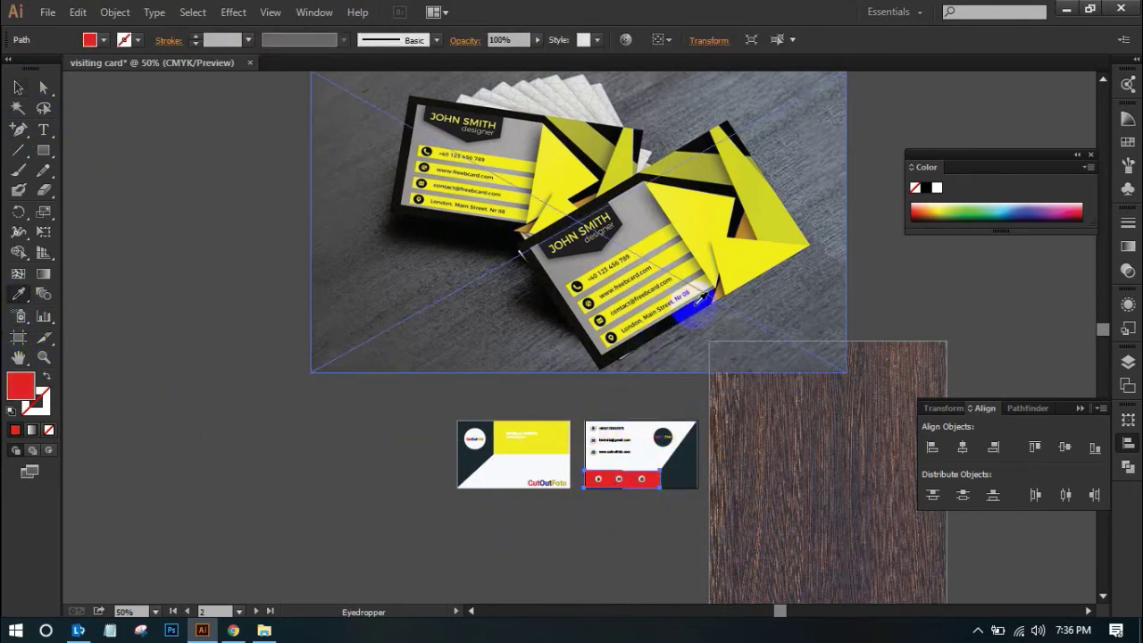
left_click(746, 257)
left_click(18, 88)
left_click(305, 406)
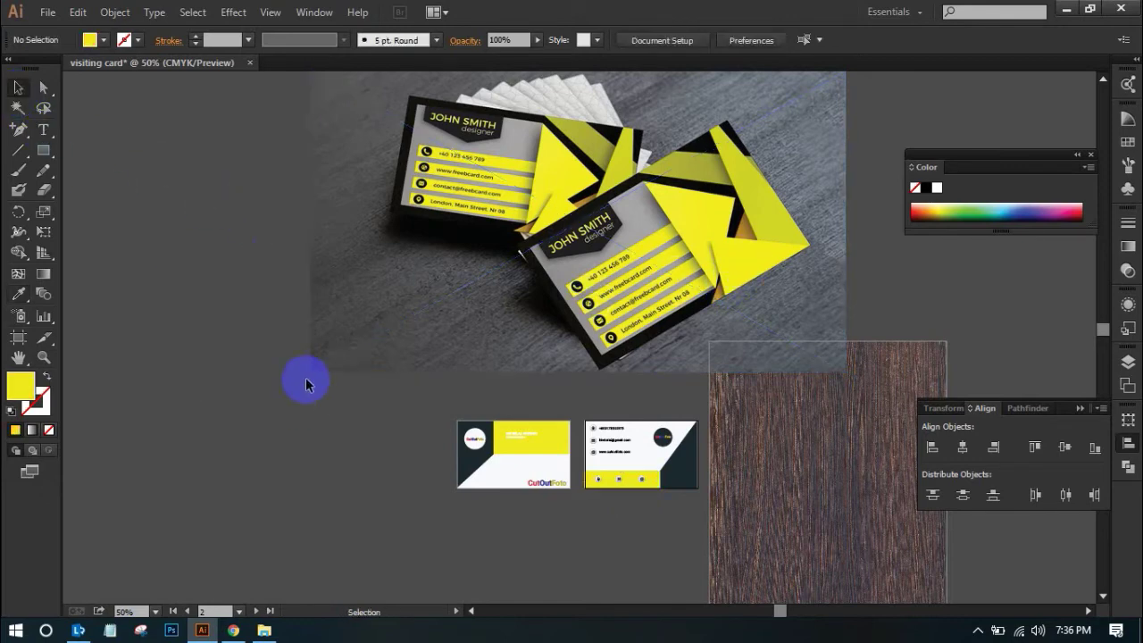
left_click(479, 472)
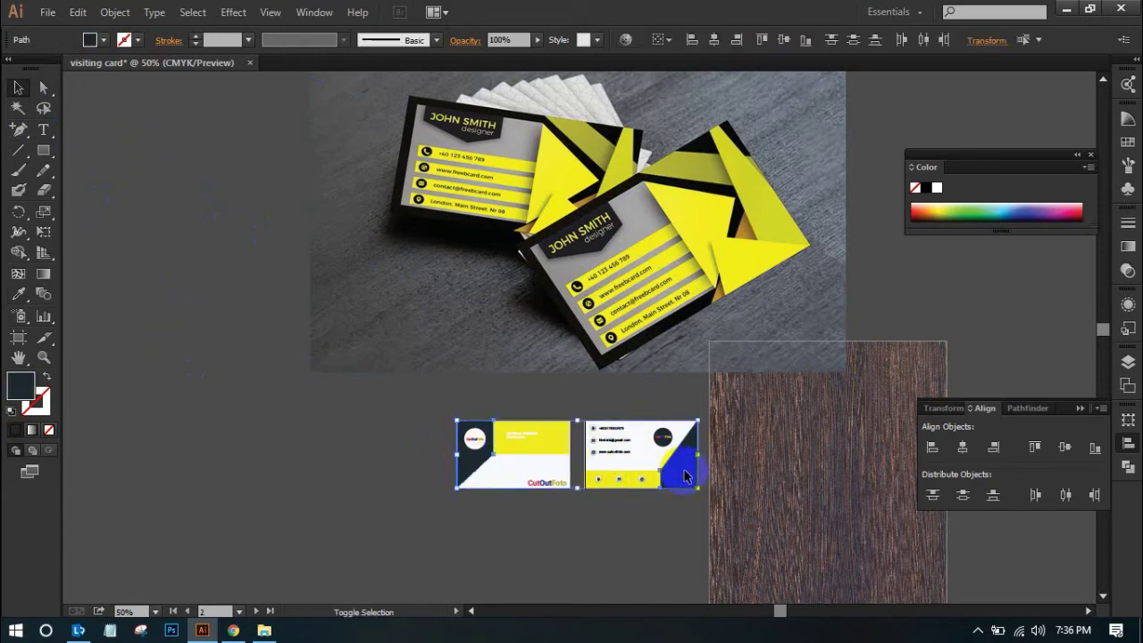
left_click(520, 531)
Zoom in on the two cards and Magic Wand-select the dark areas on both
left_click_drag(495, 407, 732, 533)
left_click_drag(560, 518, 585, 517)
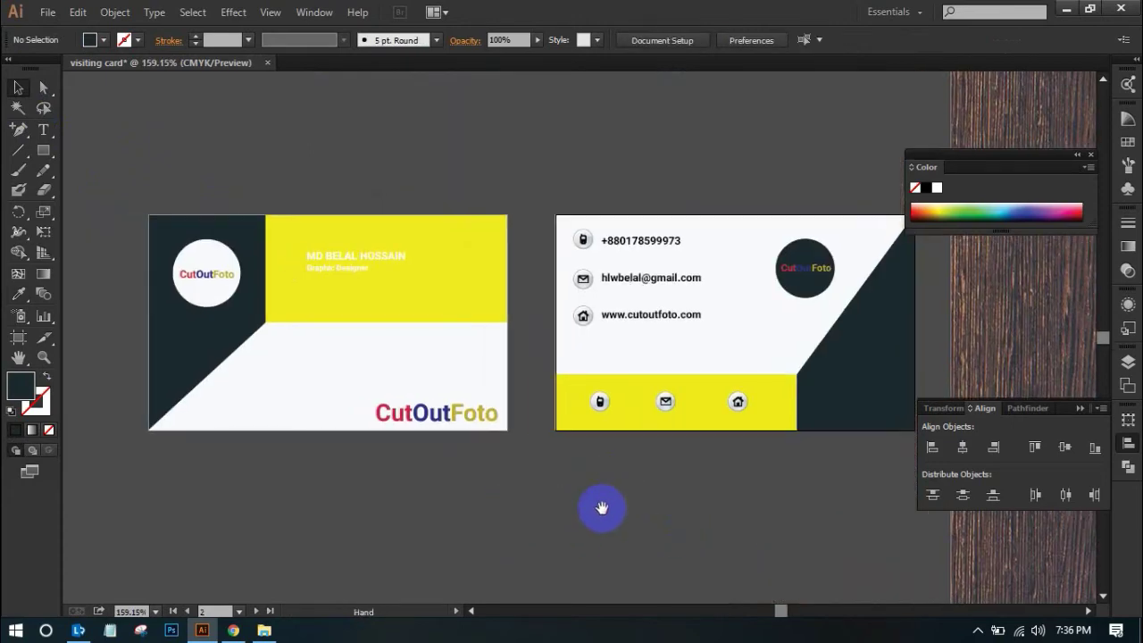
left_click(807, 282)
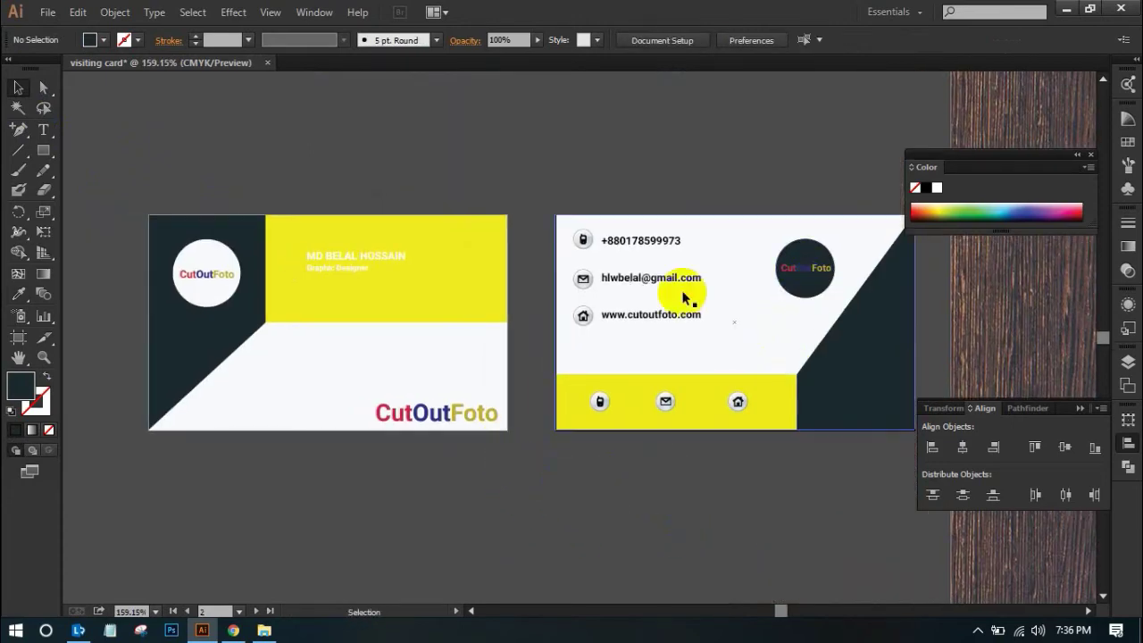
left_click(223, 272)
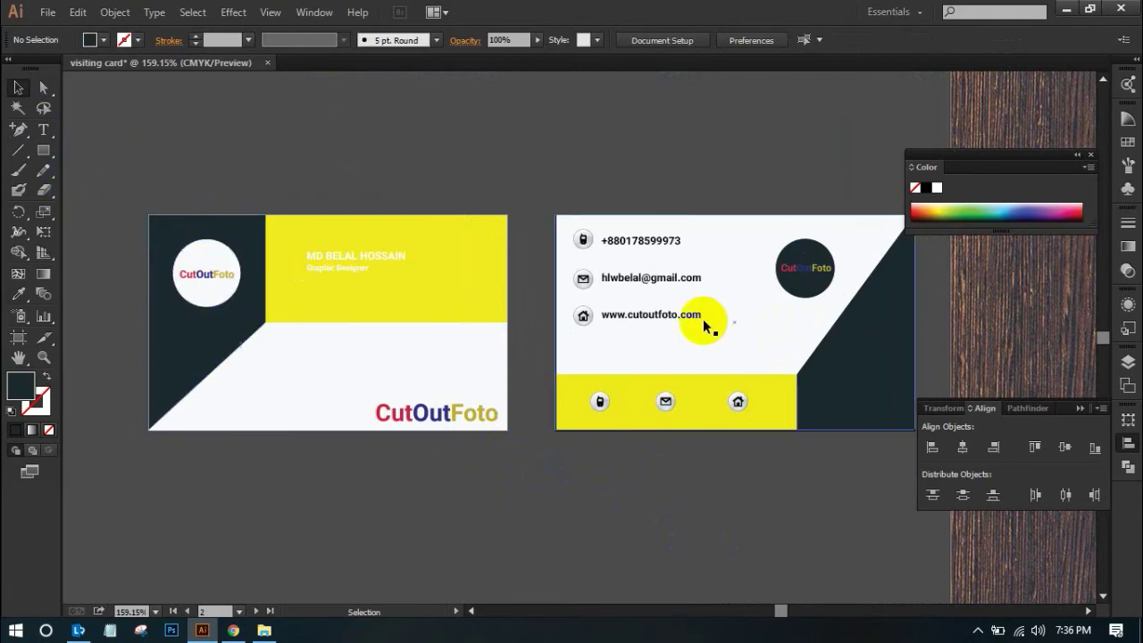
left_click(812, 298)
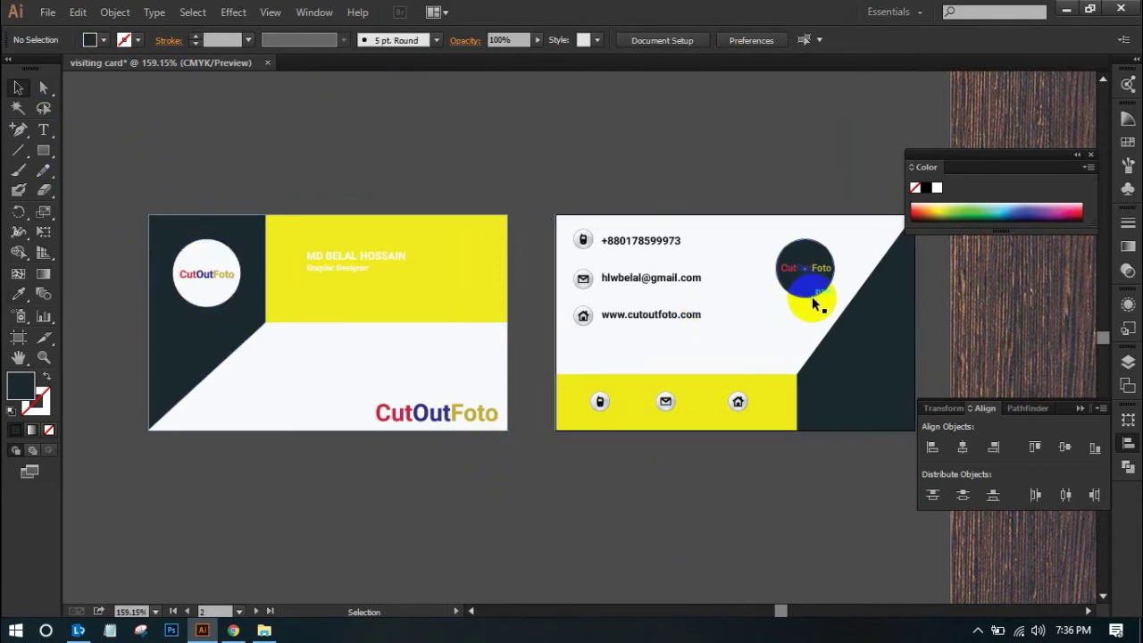
left_click(779, 428)
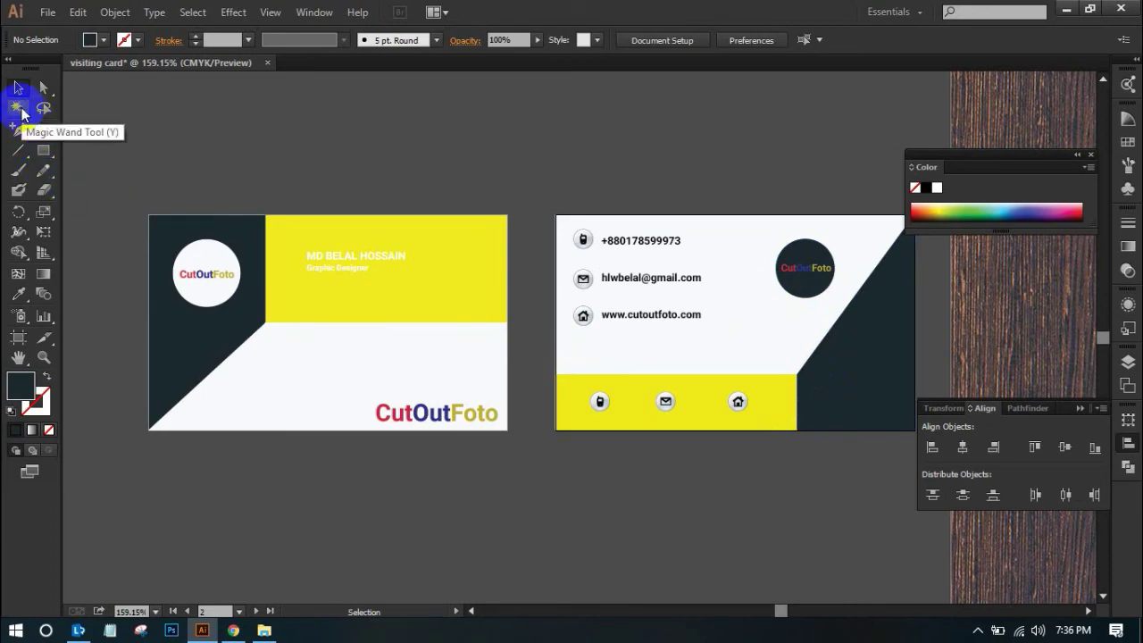
left_click(20, 109)
left_click(216, 345)
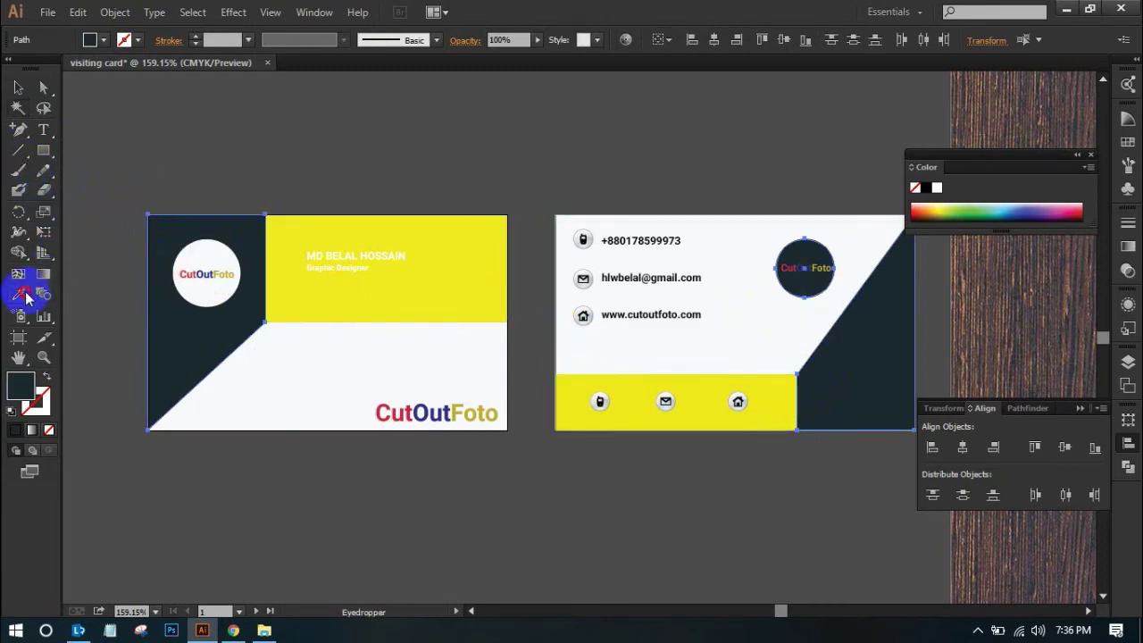
Try mockup colour samples on those dark areas, settling on black from the mockup's stripe
scroll(732, 401, "up", 10)
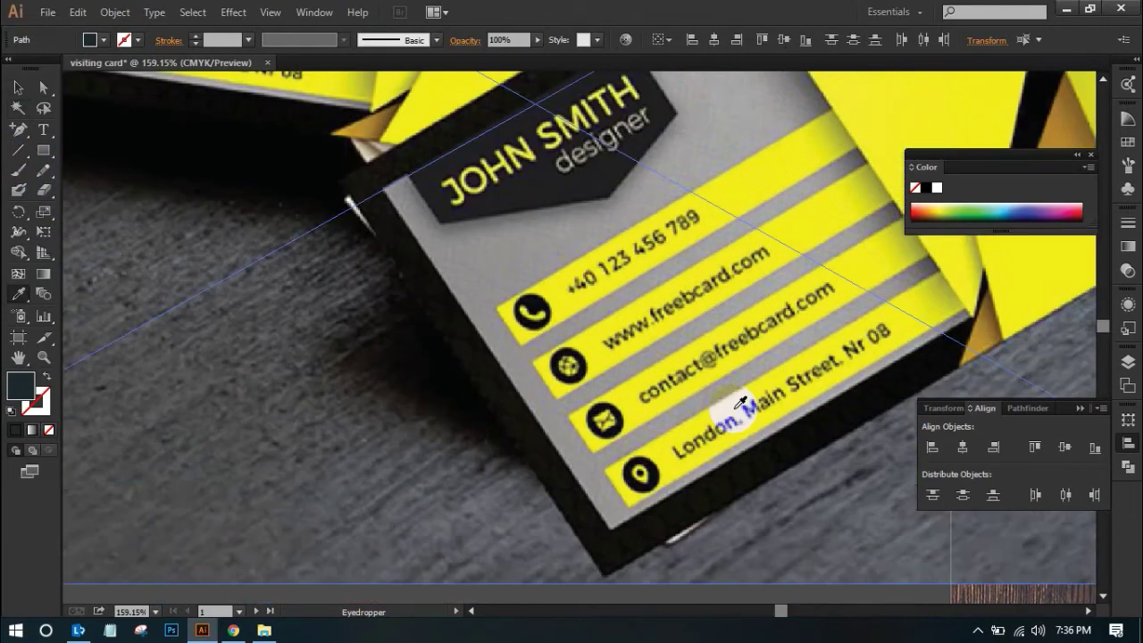
scroll(739, 403, "up", 8)
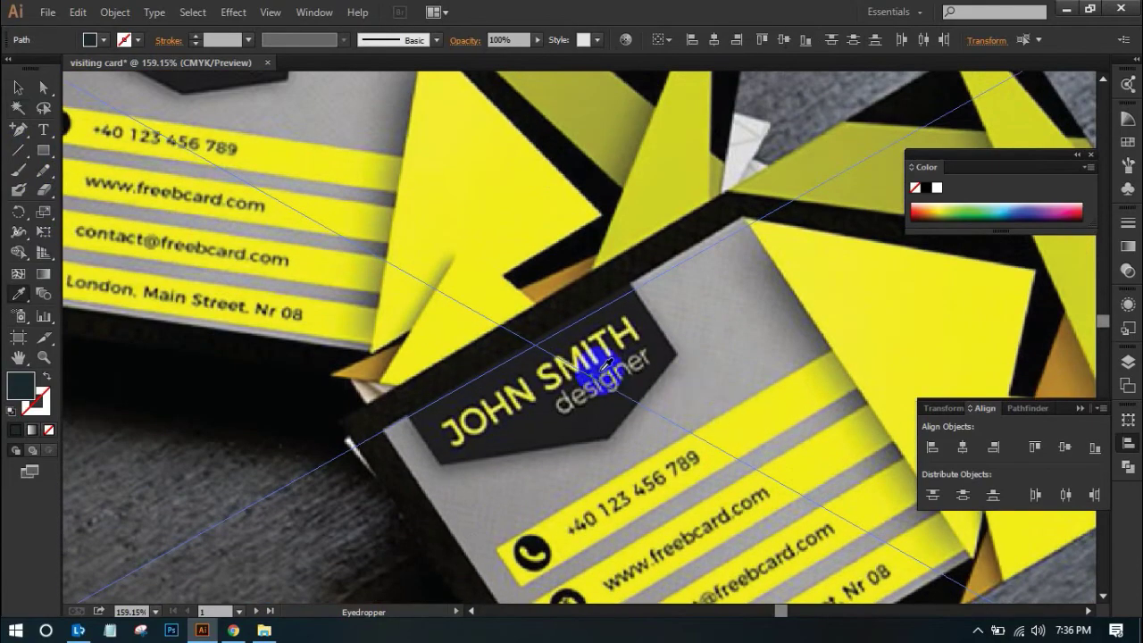
scroll(739, 403, "down", 5)
scroll(523, 369, "up", 1)
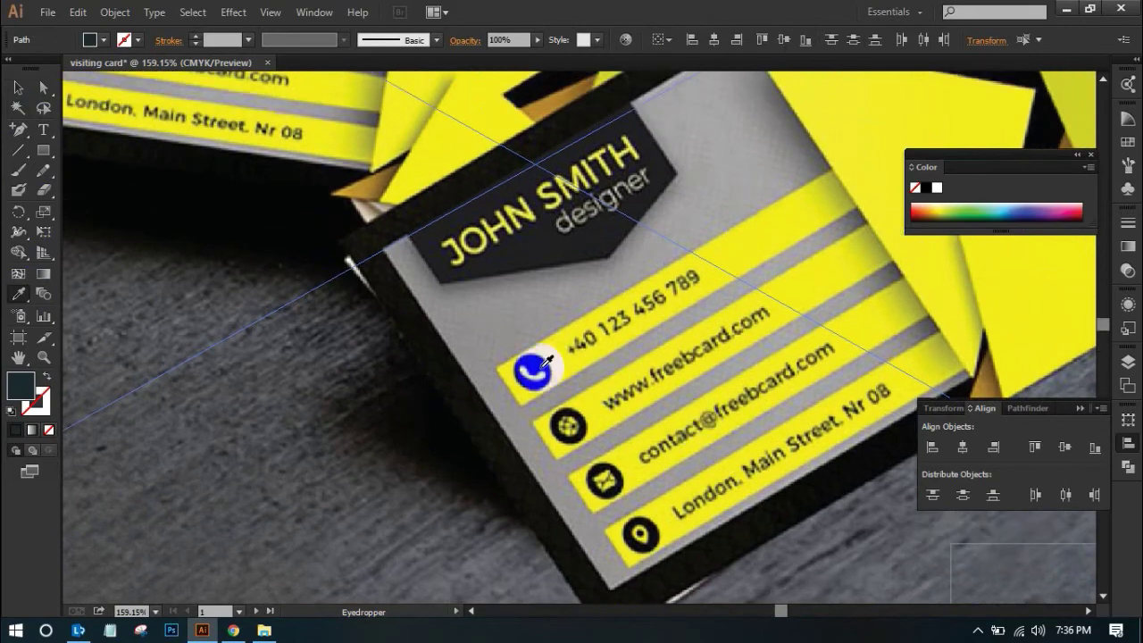
scroll(557, 336, "down", 10)
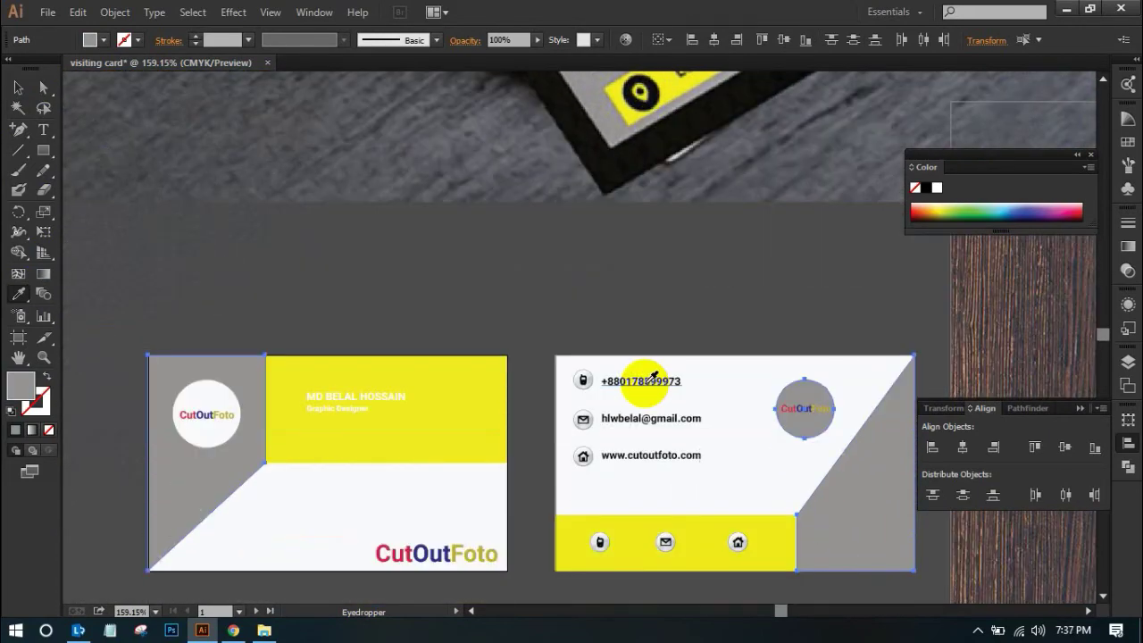
scroll(653, 377, "down", 2)
scroll(651, 376, "up", 20)
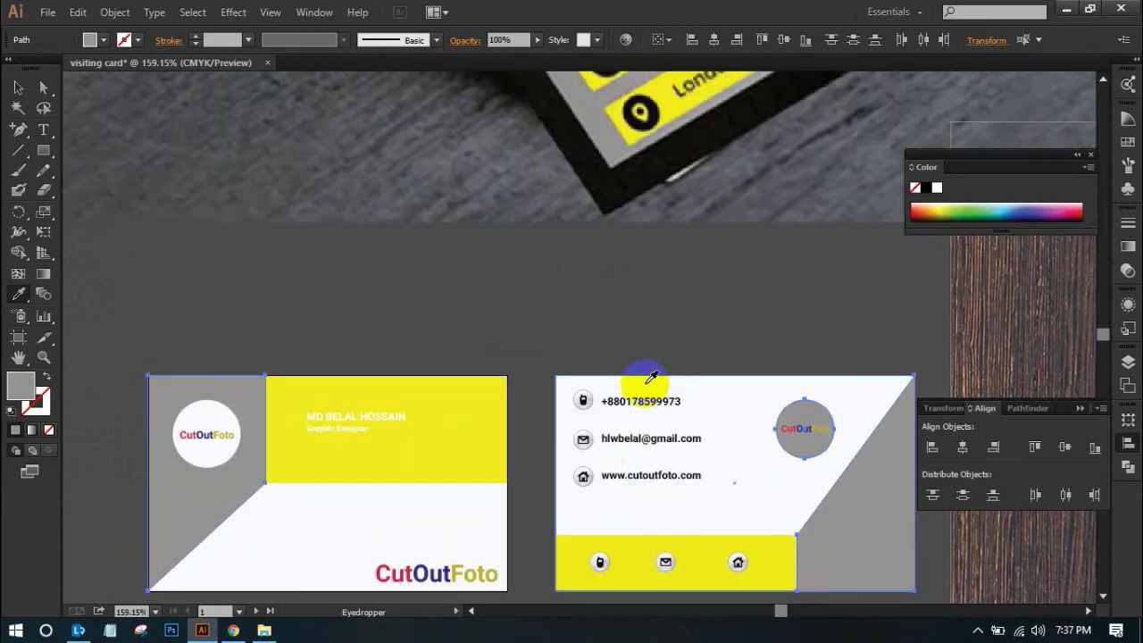
scroll(682, 413, "up", 3)
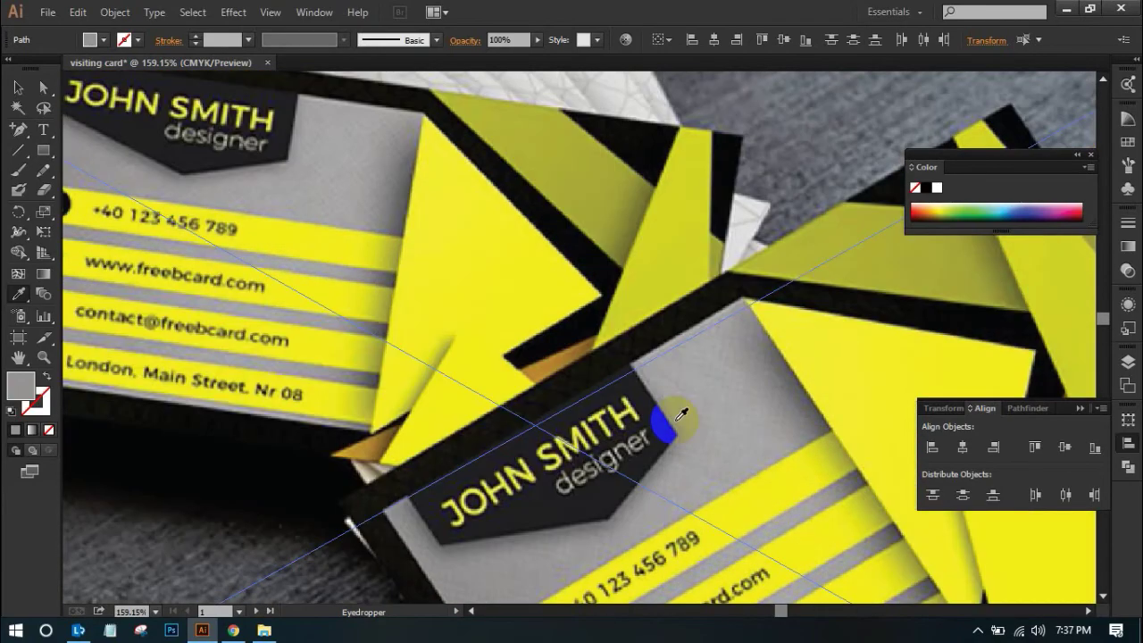
key("ctrl+minus")
key("ctrl+minus")
key("ctrl+minus")
key("ctrl+minus")
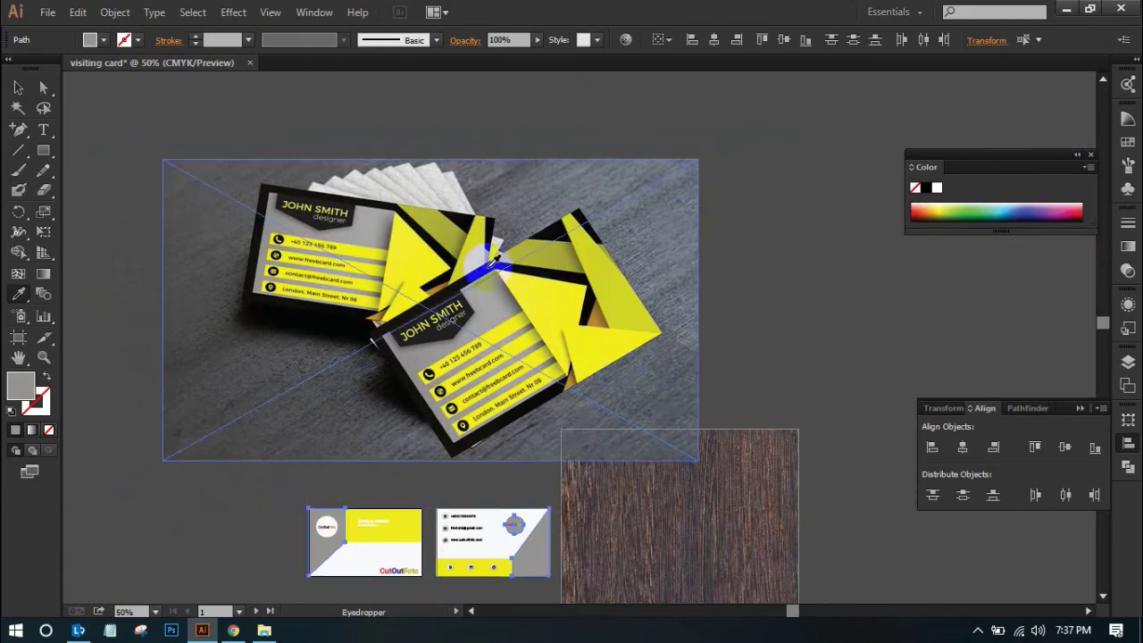
left_click(450, 232)
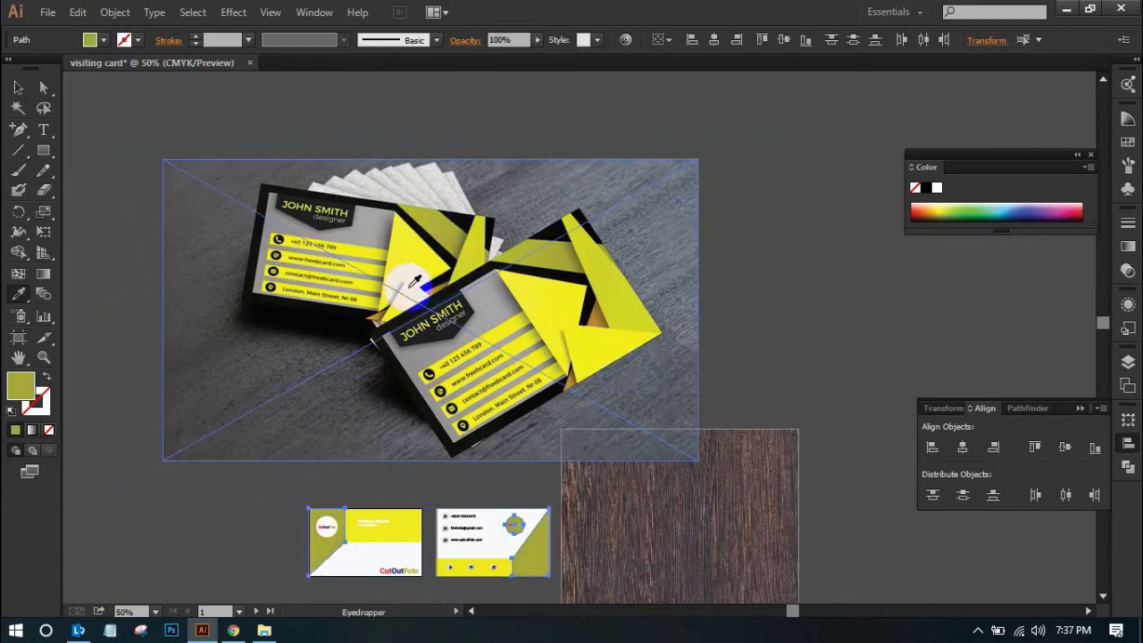
left_click(328, 197)
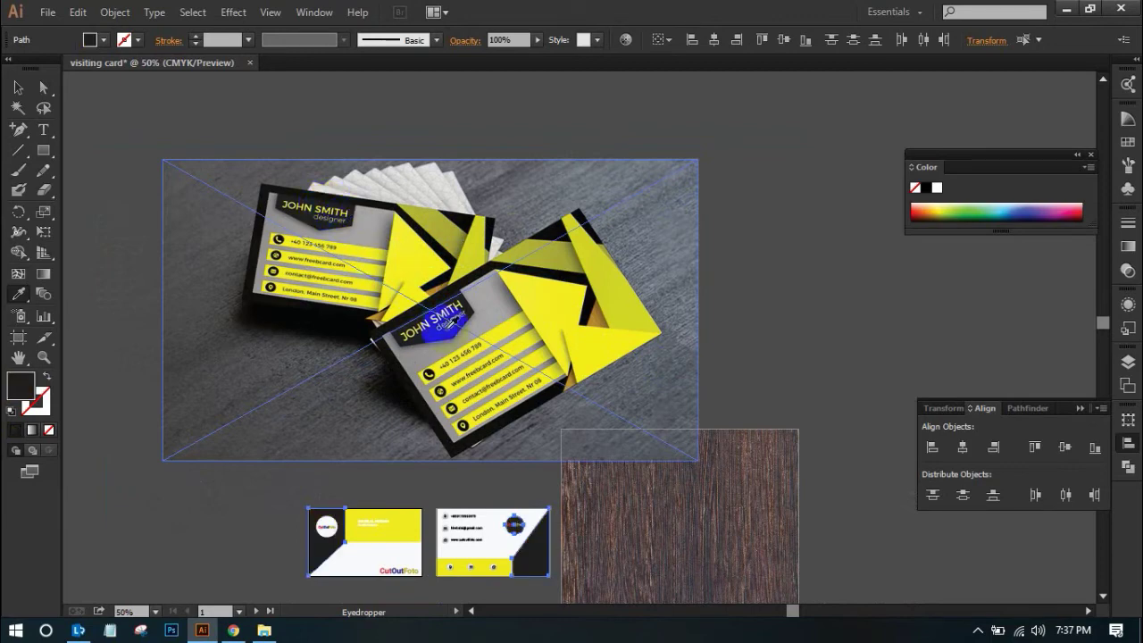
left_click(591, 300)
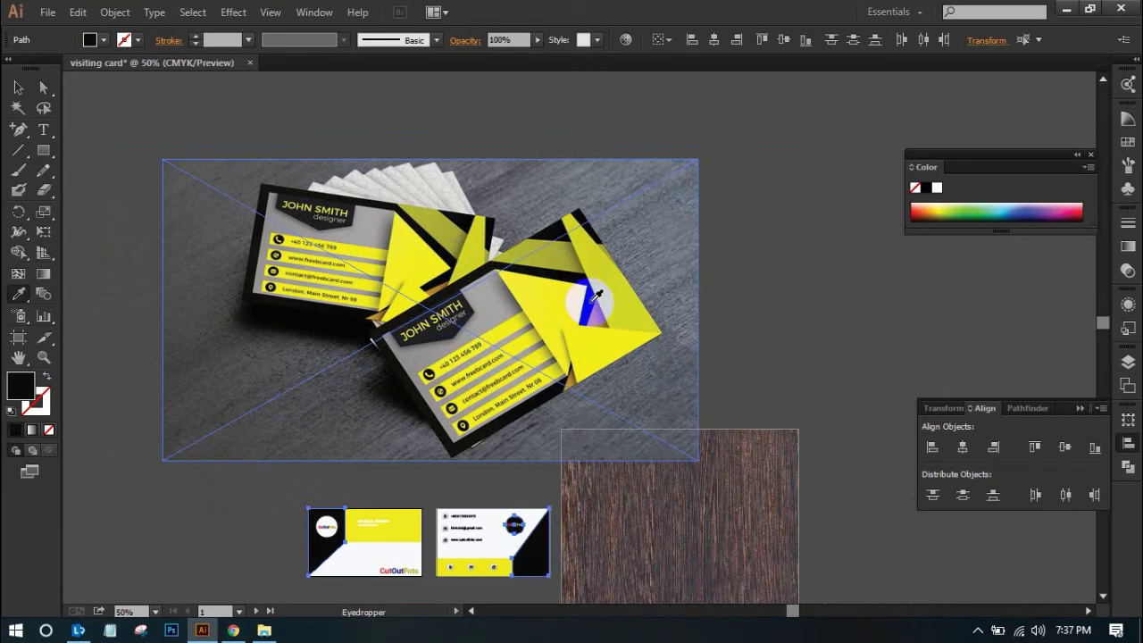
scroll(649, 311, "down", 2)
scroll(650, 312, "down", 1)
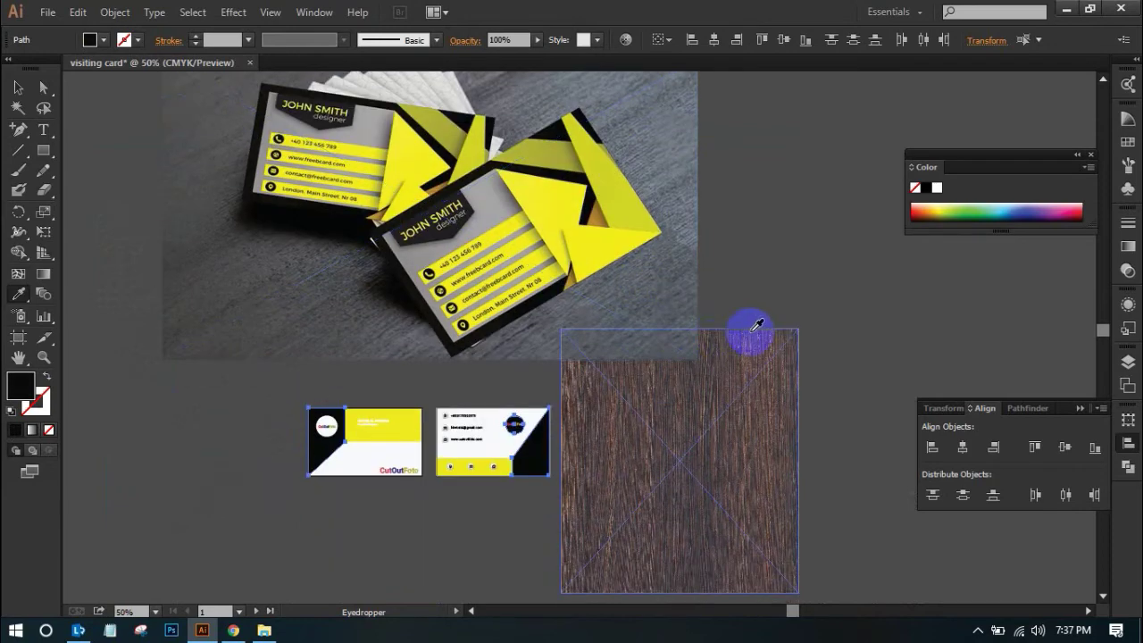
left_click(18, 86)
left_click(181, 301)
Select both cards and fill their white areas with the mockup photo's grey
left_click(383, 473)
left_click(373, 467)
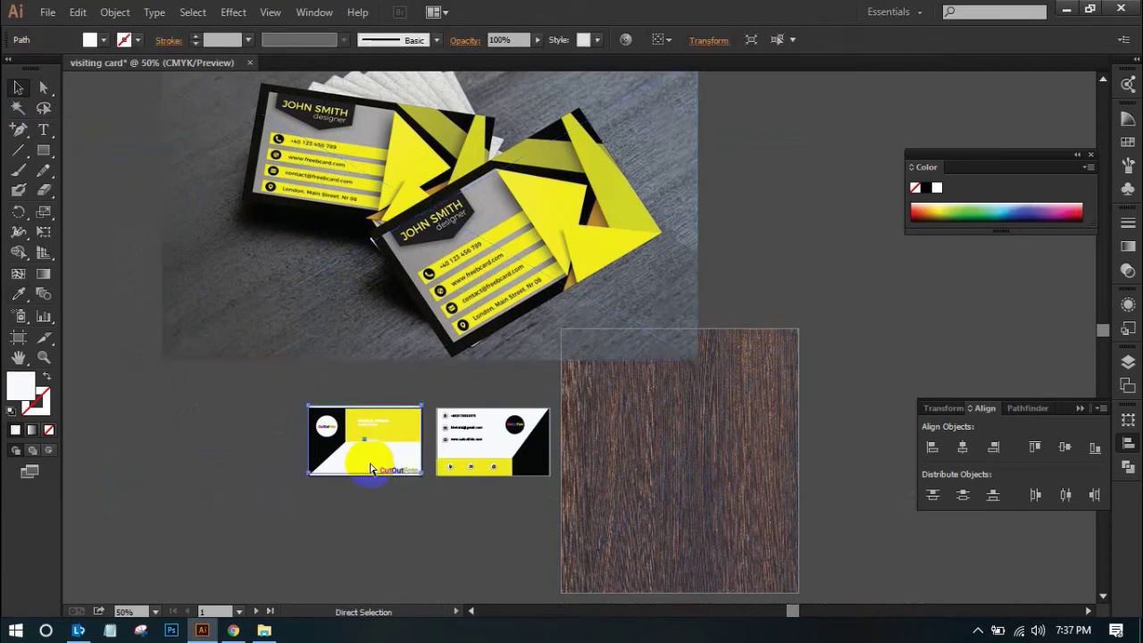
left_click(363, 536)
left_click(345, 473)
left_click(402, 471, "shift")
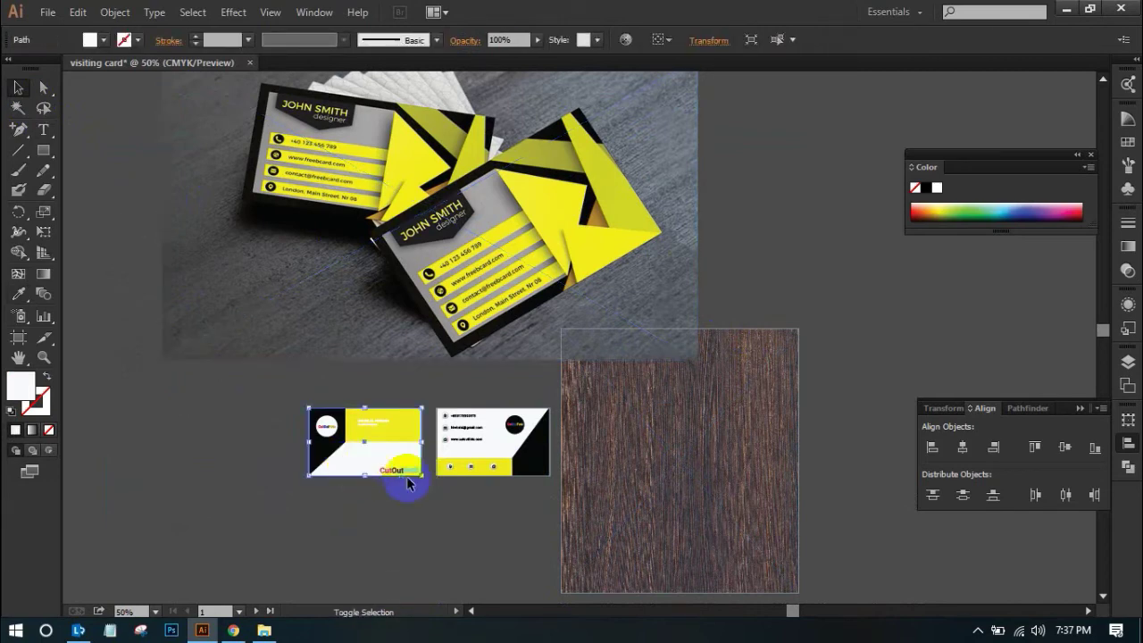
left_click(489, 440, "shift")
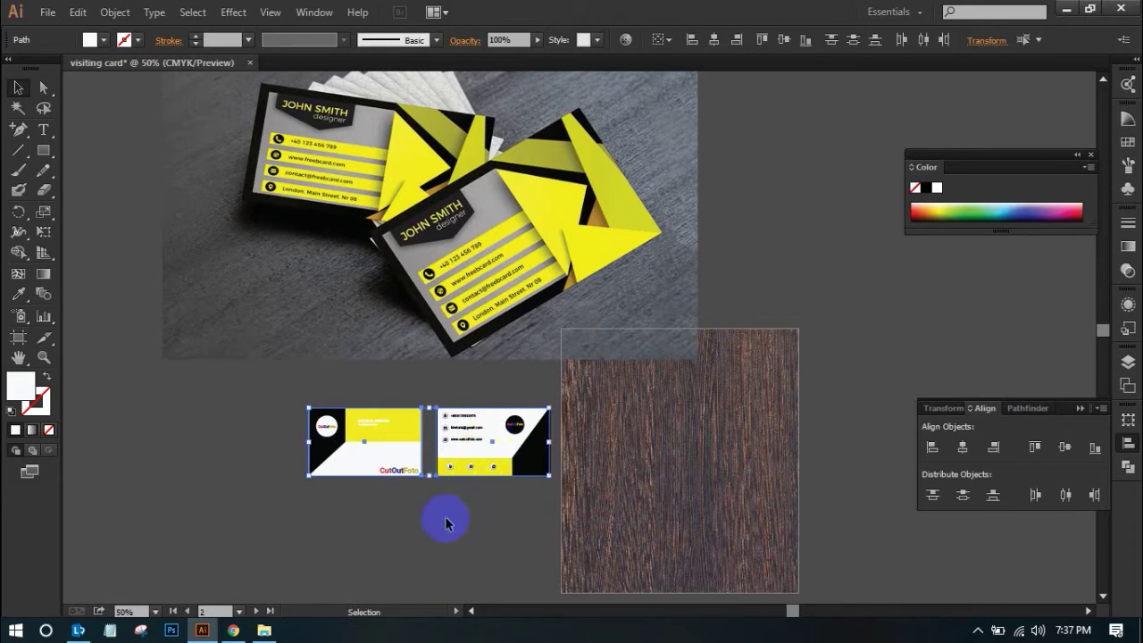
left_click(490, 415)
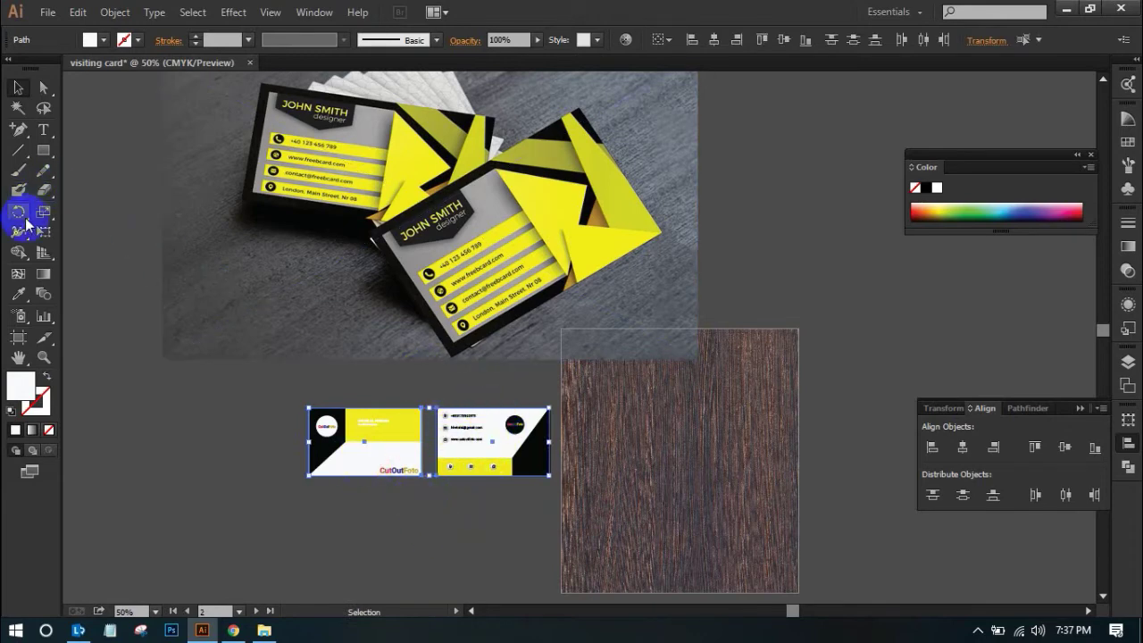
left_click(18, 293)
left_click(368, 130)
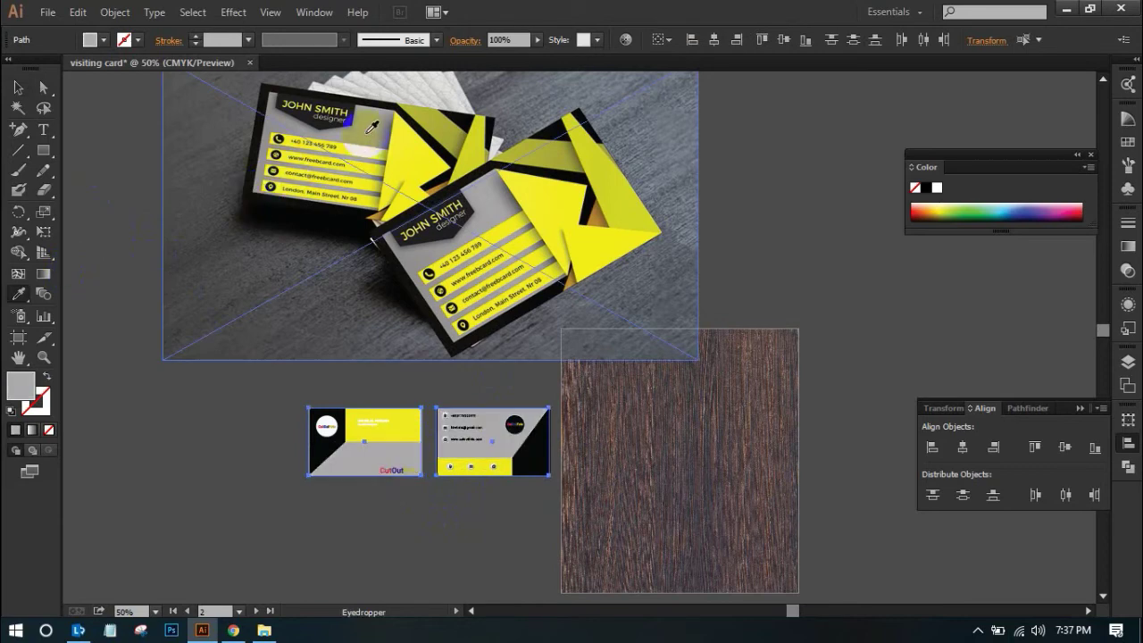
left_click(18, 88)
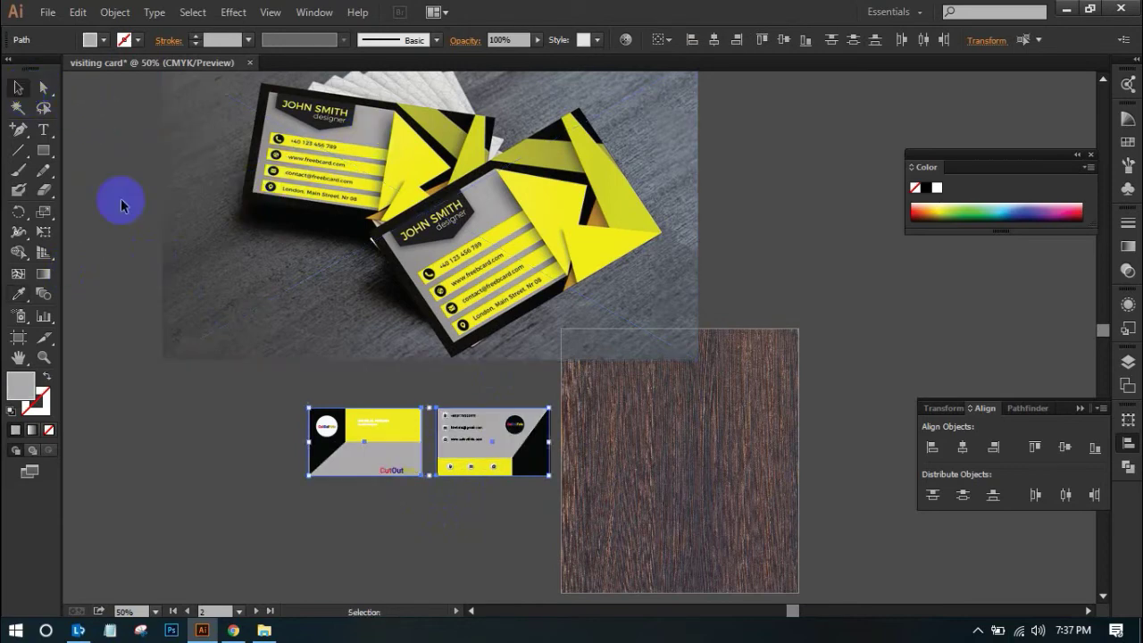
left_click(160, 370)
key("ctrl+space")
left_click_drag(380, 372, 599, 510)
Colour the back card's phone, e-mail and website texts with the card's yellow
left_click(476, 348)
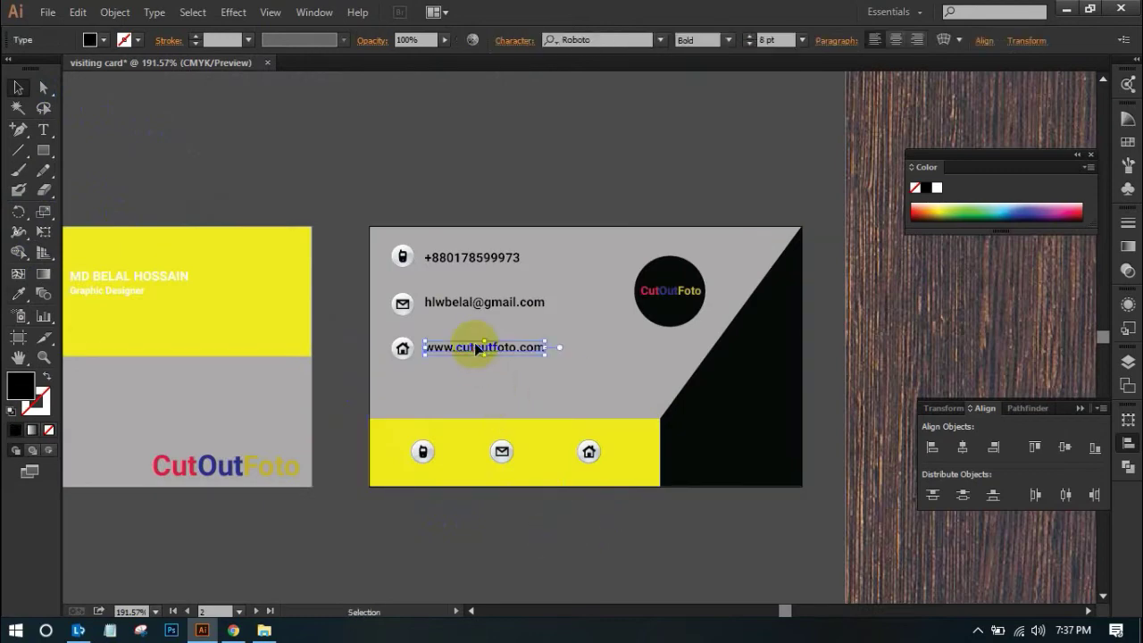
left_click(470, 308, "shift")
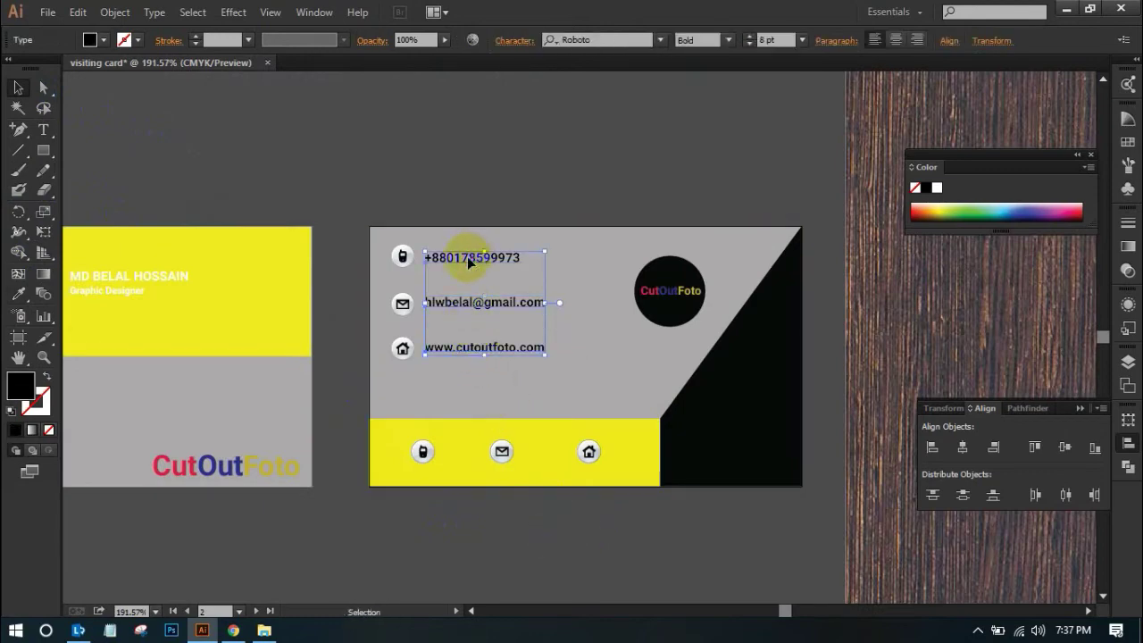
left_click(19, 293)
left_click(310, 295)
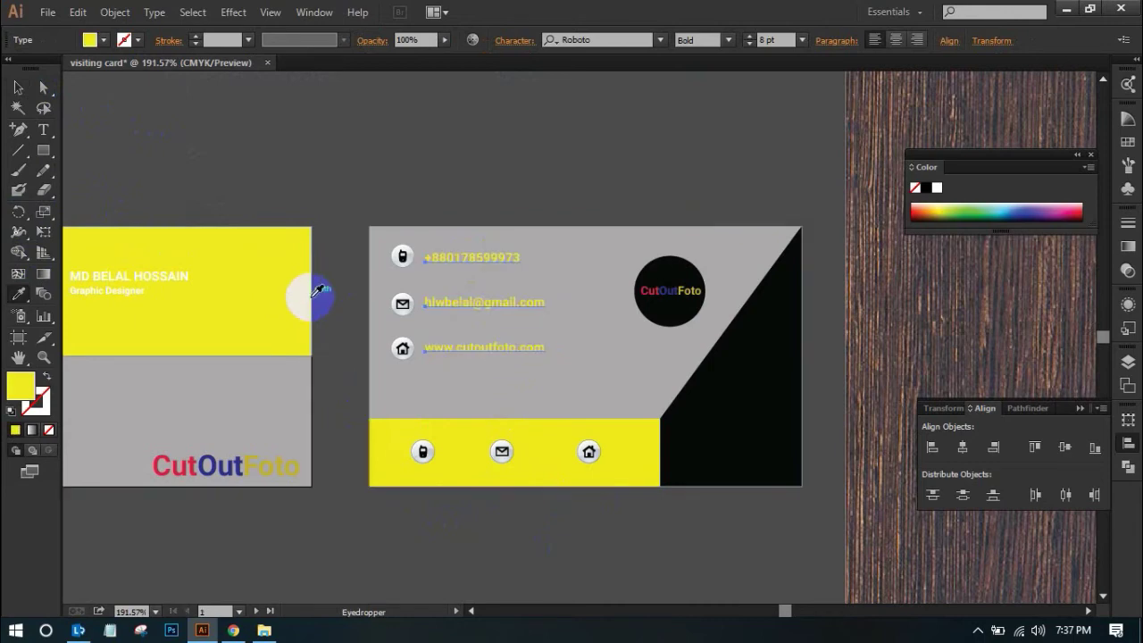
left_click(18, 87)
left_click(402, 165)
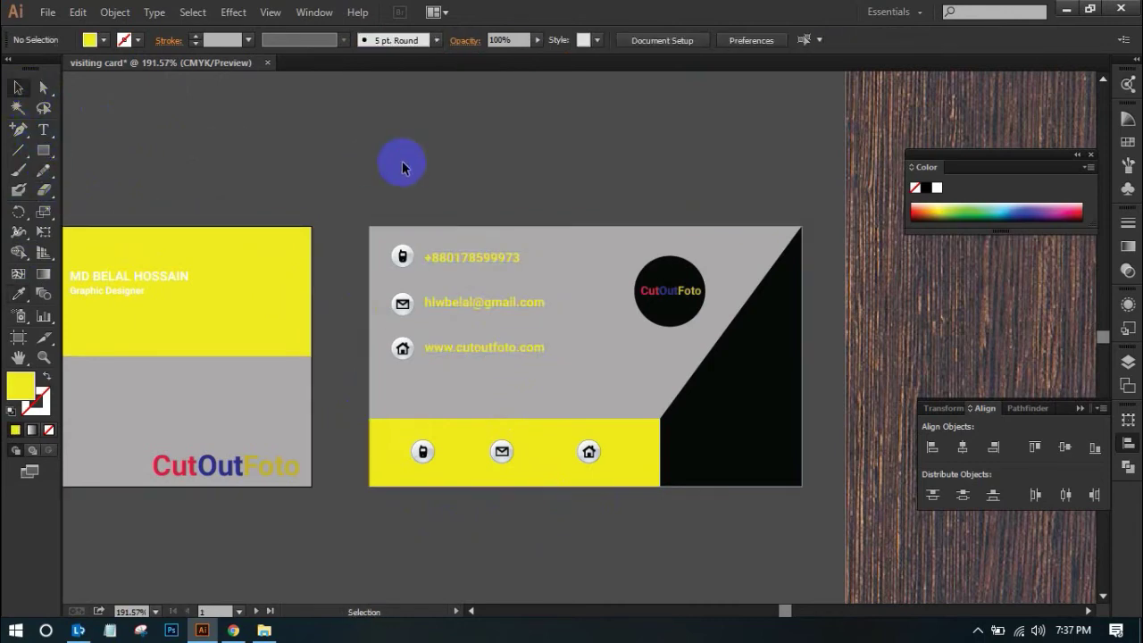
Zoom out to find the mockup photo and delete it from the canvas
left_click_drag(362, 191, 577, 195)
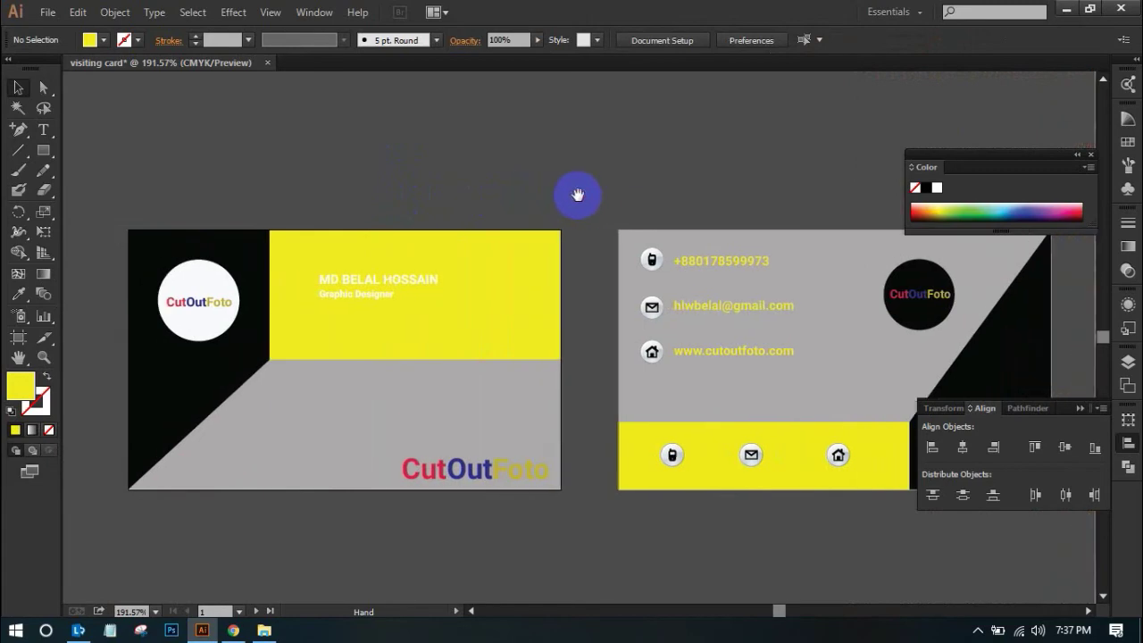
key("ctrl+minus")
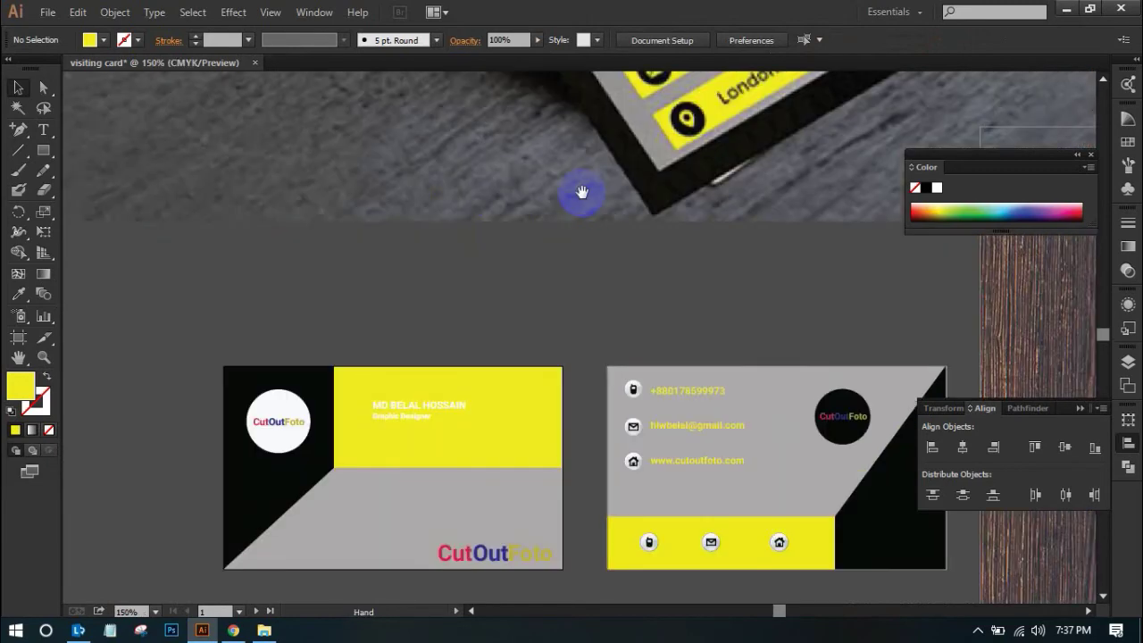
left_click_drag(599, 273, 474, 191)
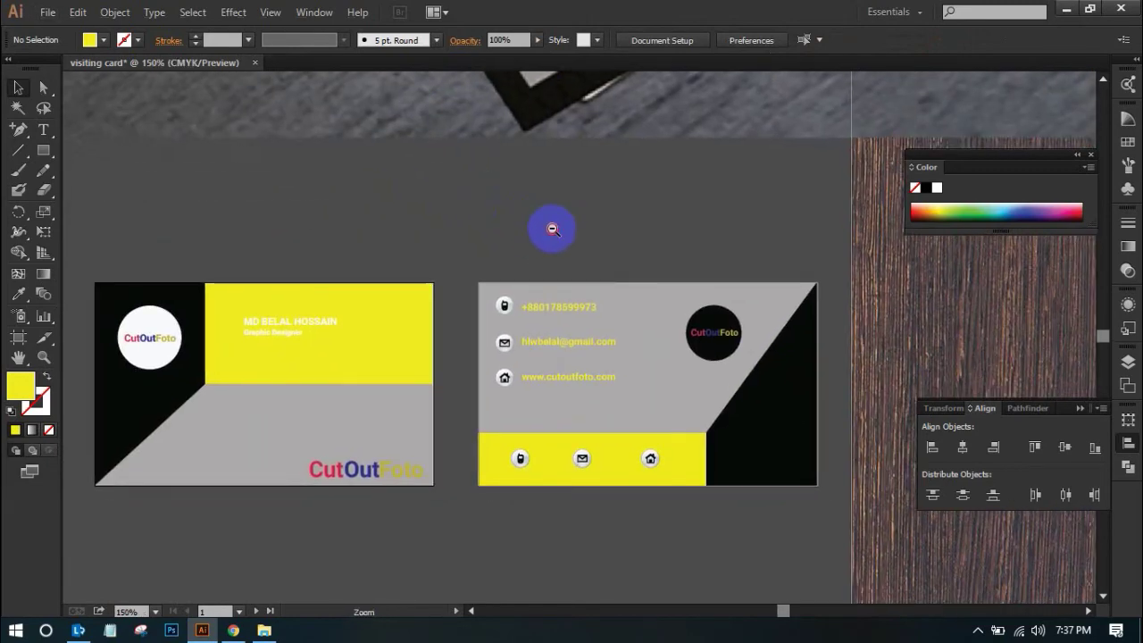
left_click(553, 229, "alt")
left_click_drag(599, 273, 599, 355)
left_click(587, 243)
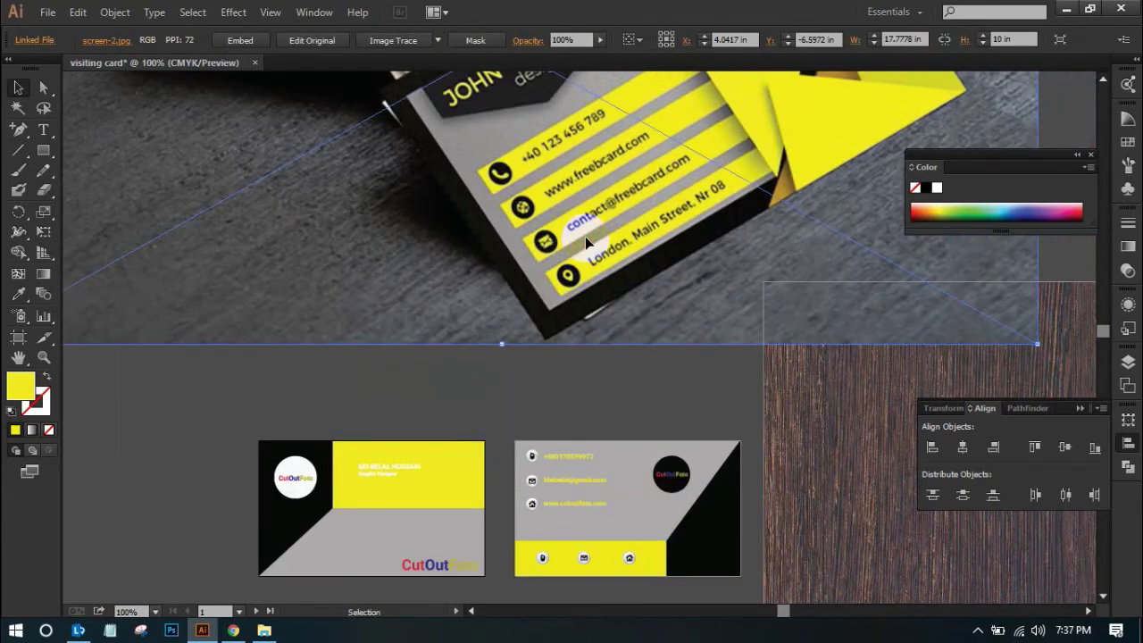
key("Delete")
scroll(673, 307, "down", 3)
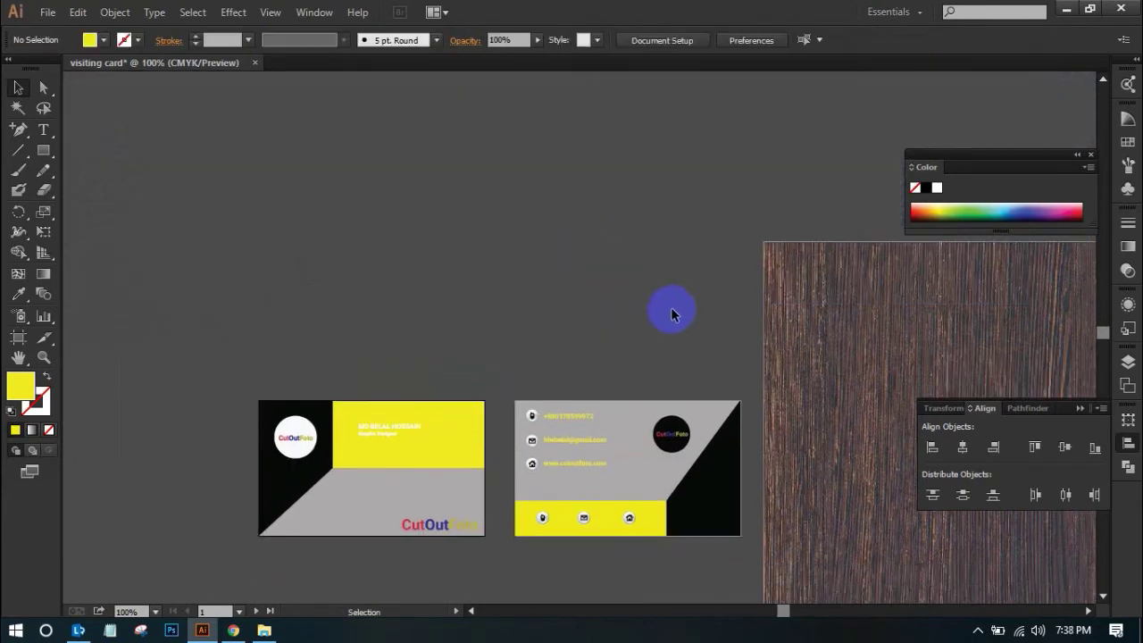
Zoom in on the two cards and check both cards' black shapes by selecting them
key("ctrl+space")
left_click_drag(272, 306, 721, 558)
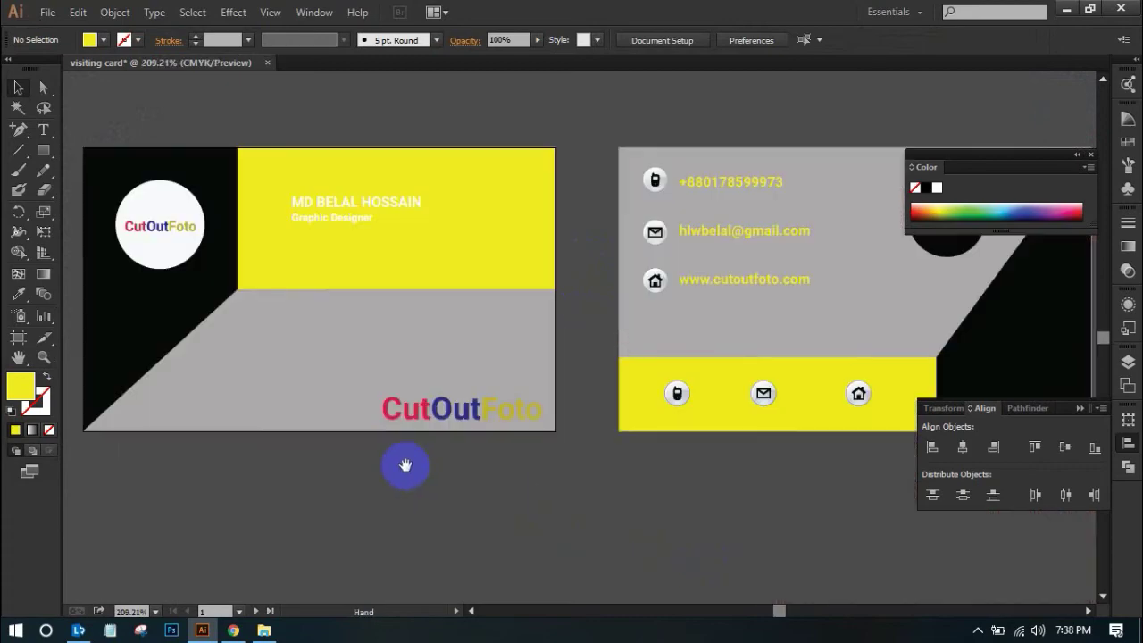
left_click(183, 311)
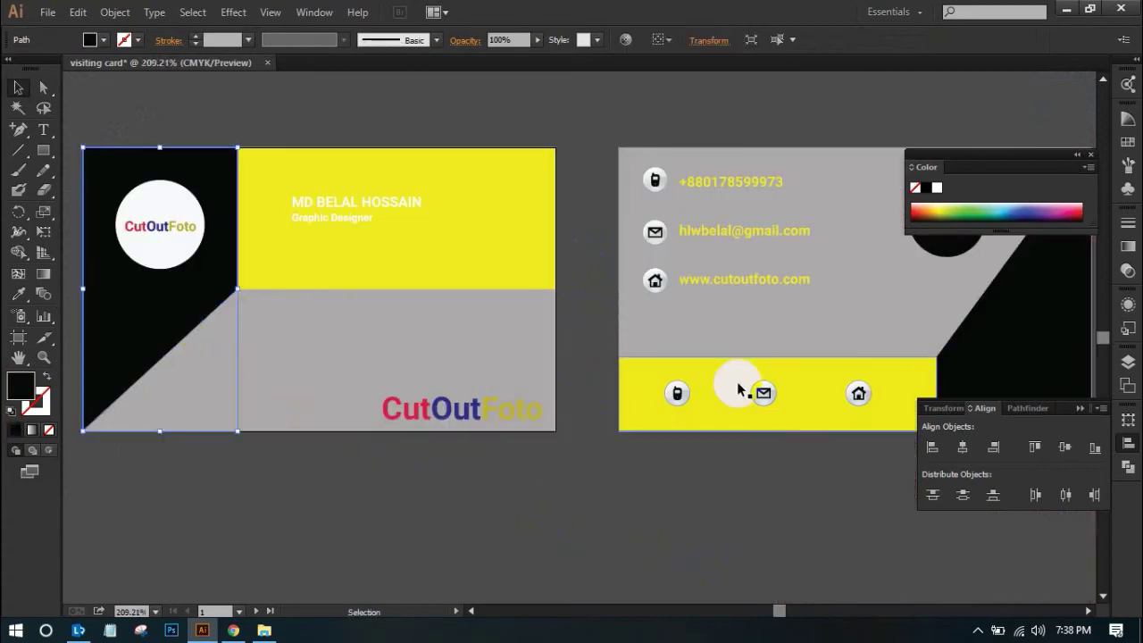
left_click(979, 354, "shift")
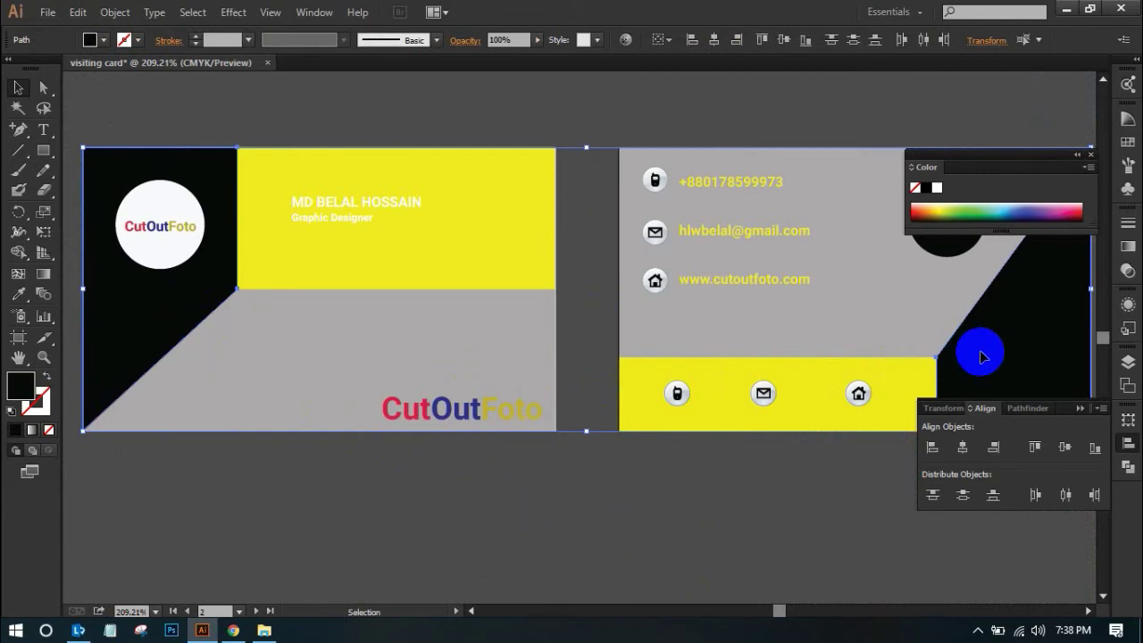
left_click(401, 581)
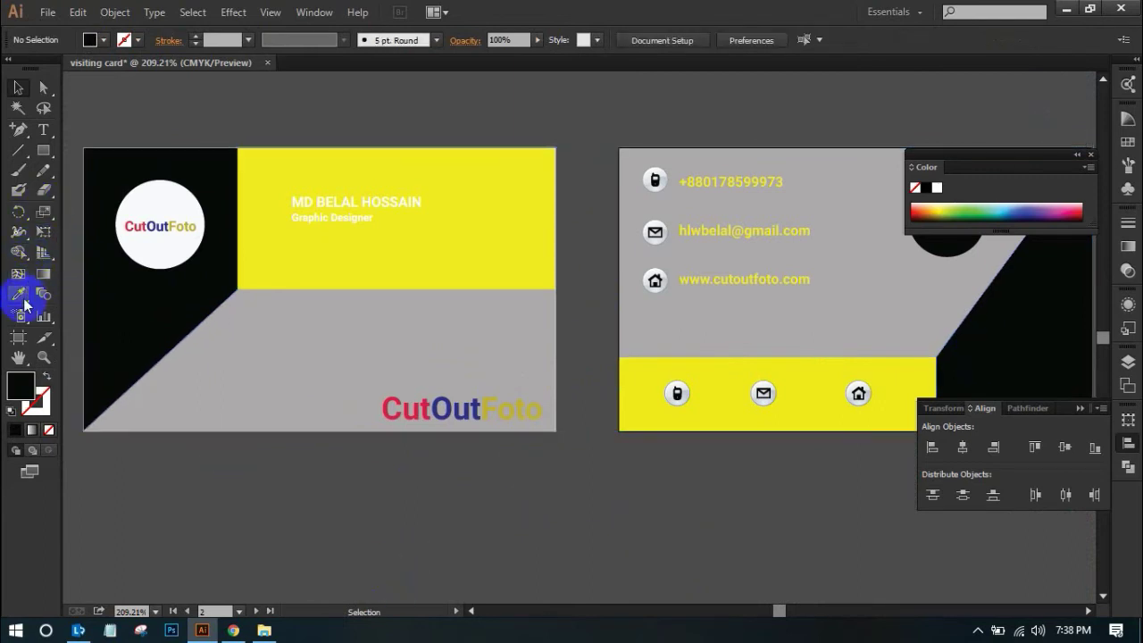
Magic Wand-select both black corner shapes and fill them red-orange from the spectrum bar
left_click(18, 107)
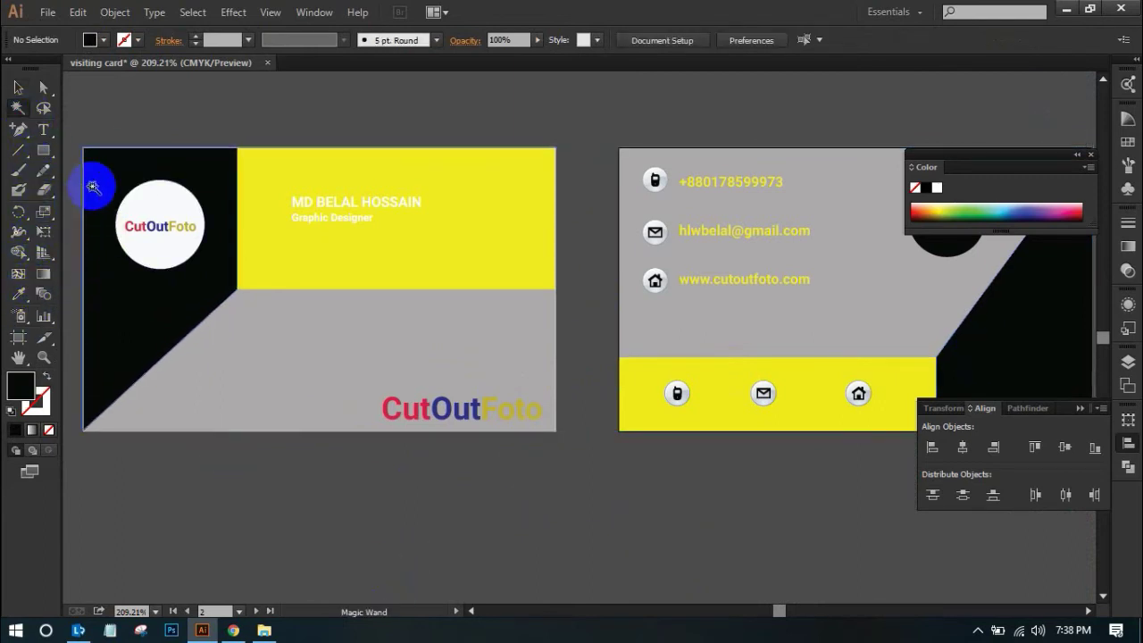
left_click(93, 186)
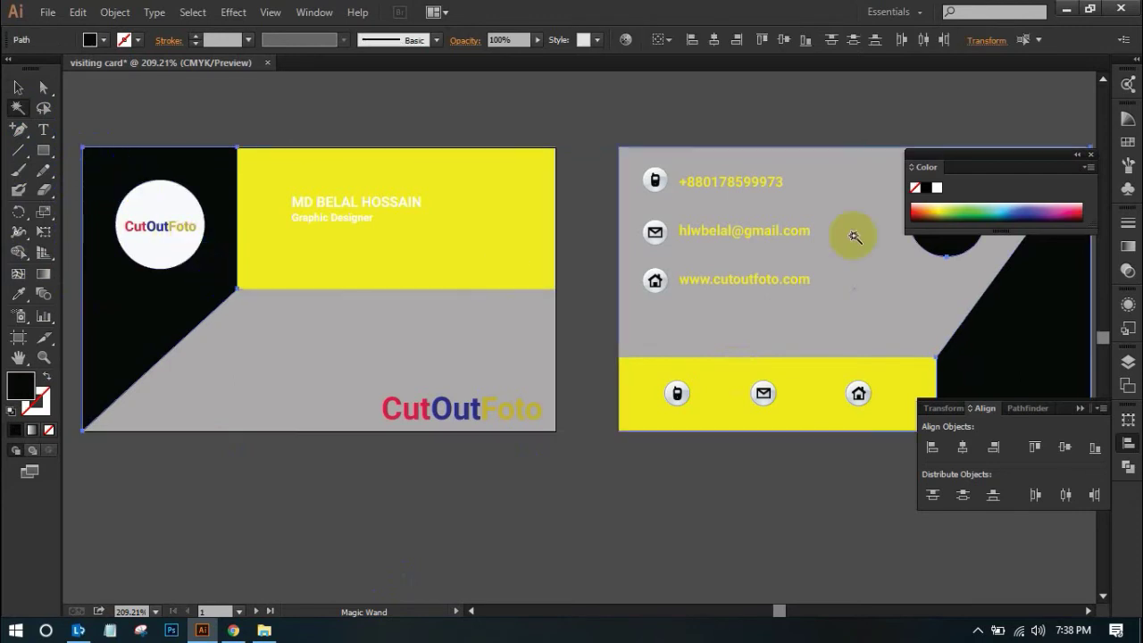
left_click(927, 204)
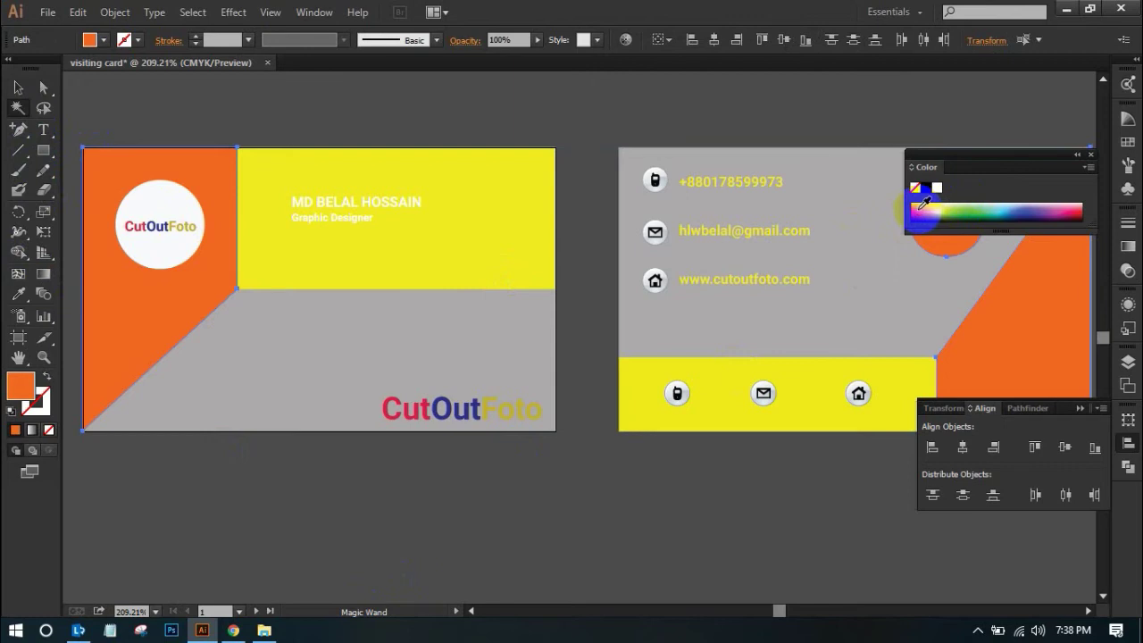
left_click(921, 204)
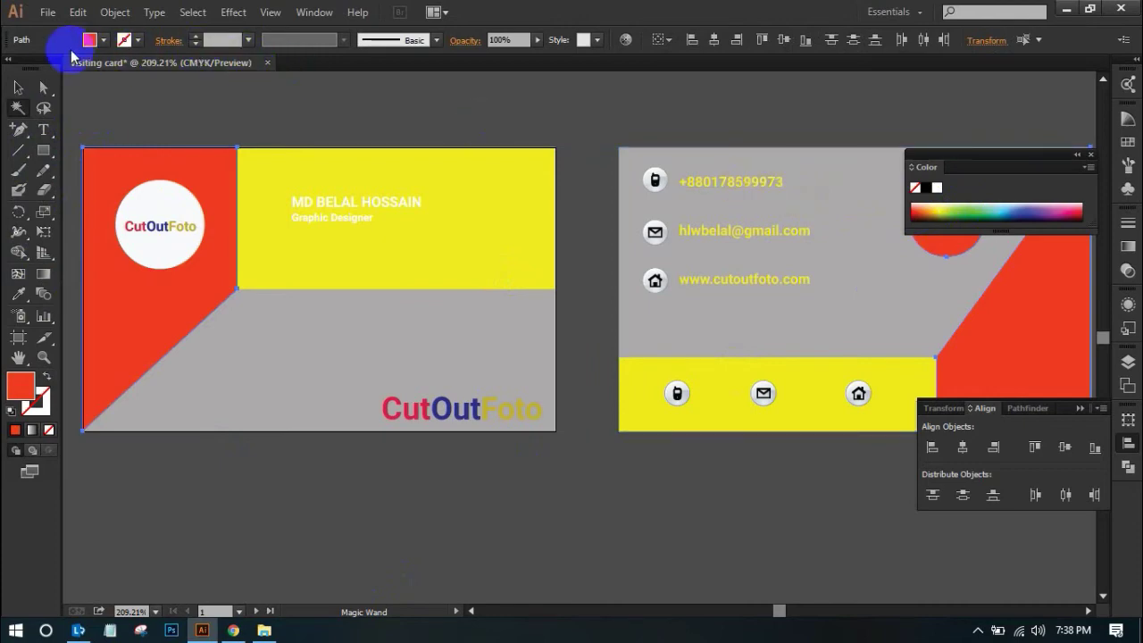
left_click(18, 92)
left_click(223, 120)
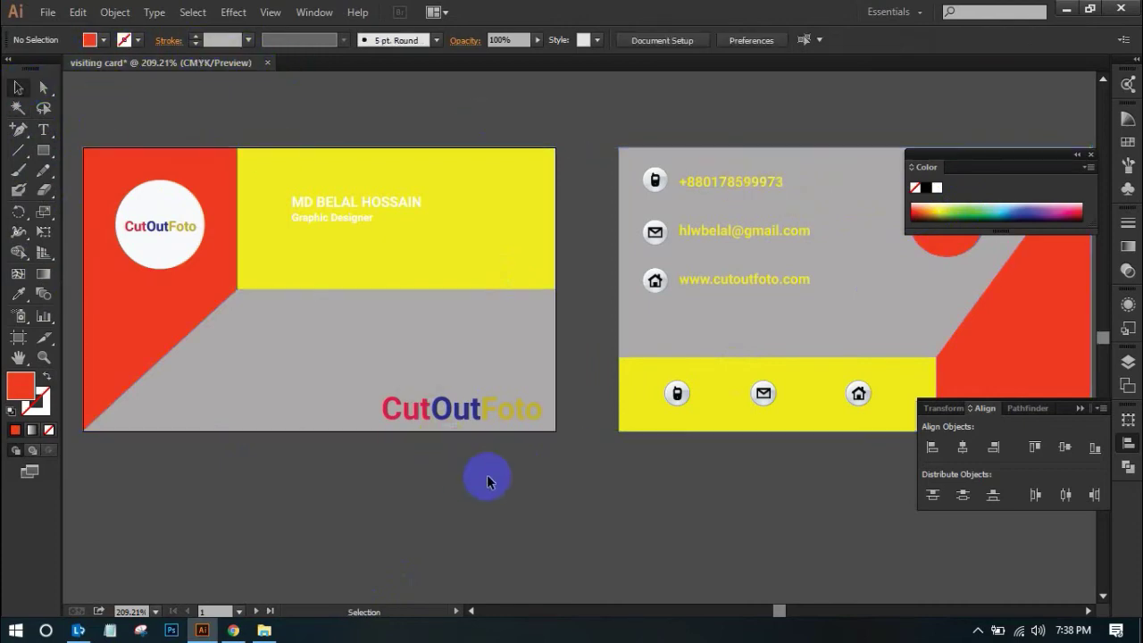
Zoom out to frame both cards together with the wood texture
left_click(528, 463, "alt")
left_click_drag(612, 467, 453, 559)
key("ctrl+minus")
left_click_drag(638, 420, 497, 566)
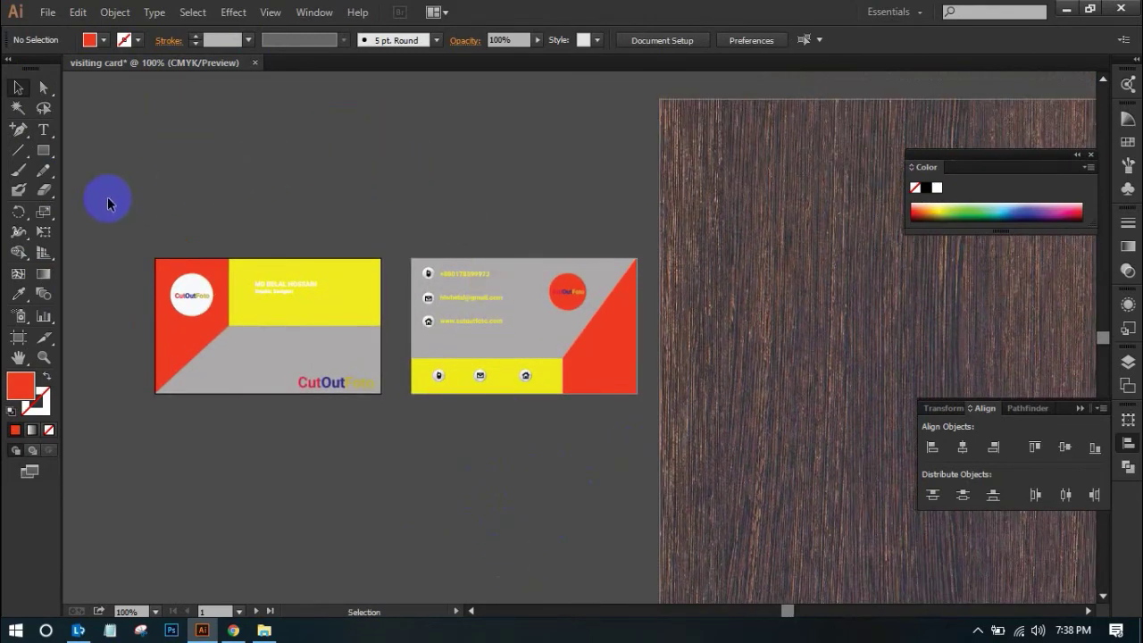
left_click_drag(112, 205, 387, 413)
left_click(316, 408)
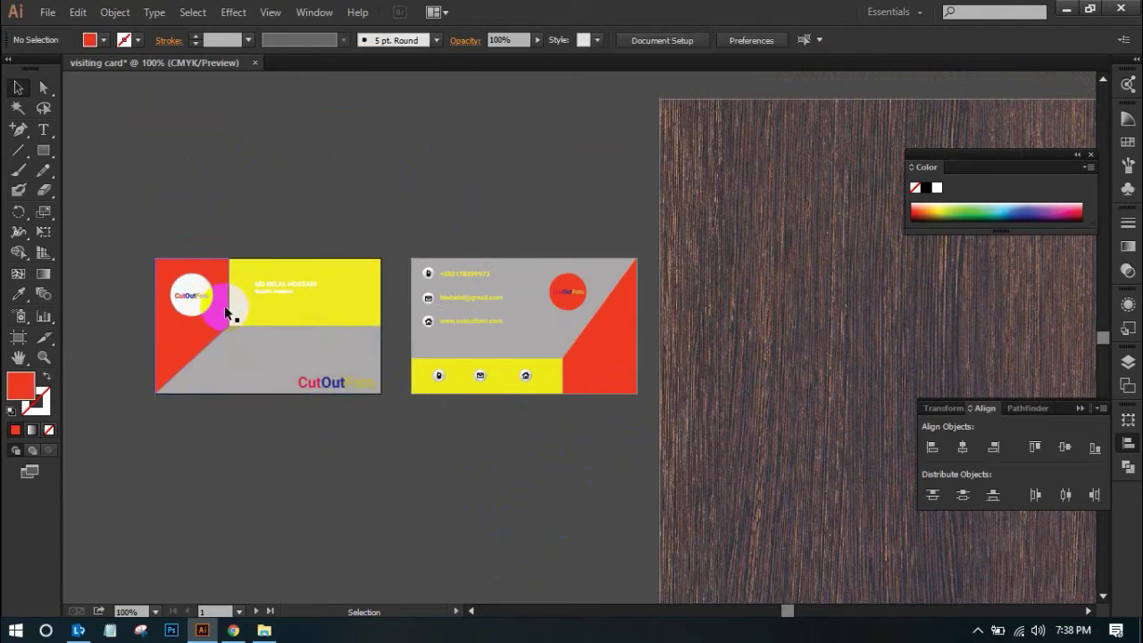
Make the back card's pink circle white by sampling the front card's circle
left_click(569, 304)
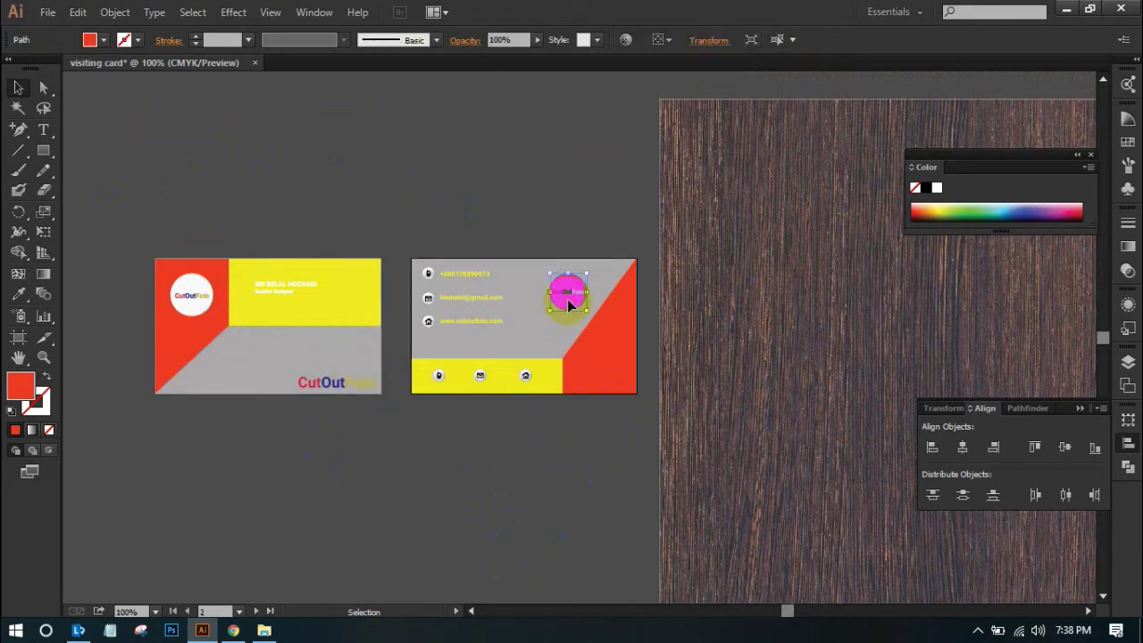
left_click(18, 293)
left_click(166, 296)
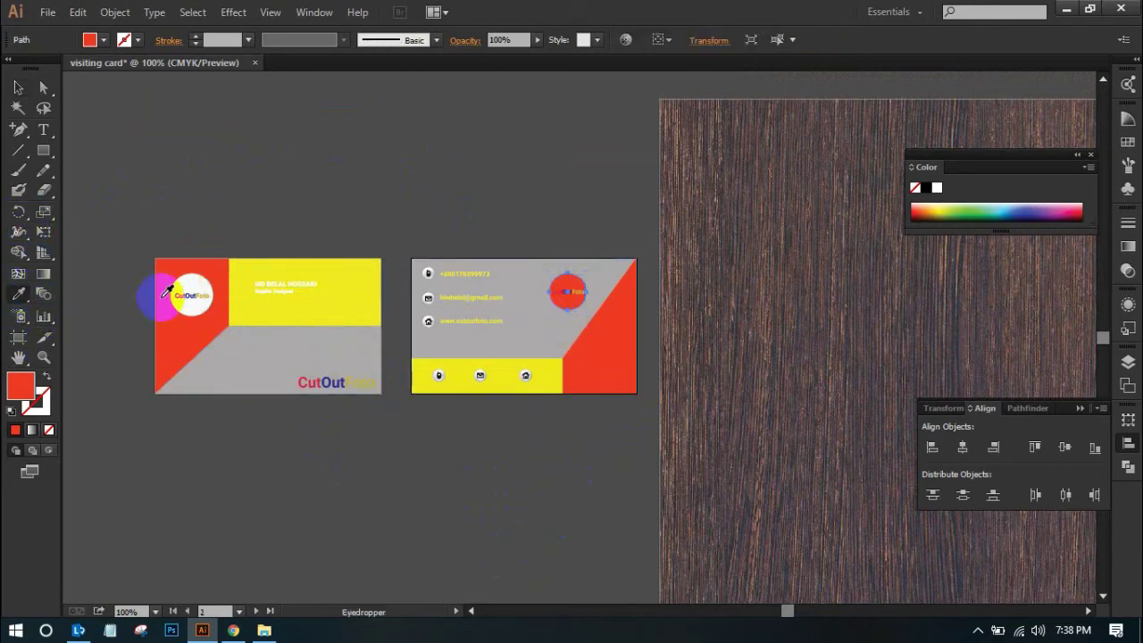
left_click(192, 300)
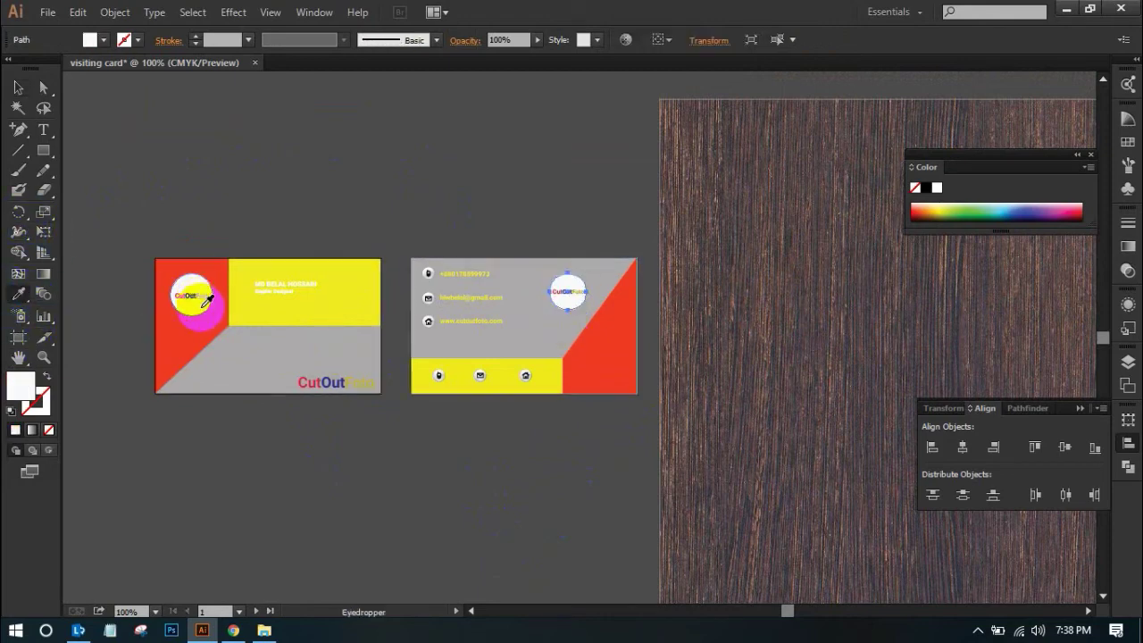
left_click(19, 89)
left_click(331, 146)
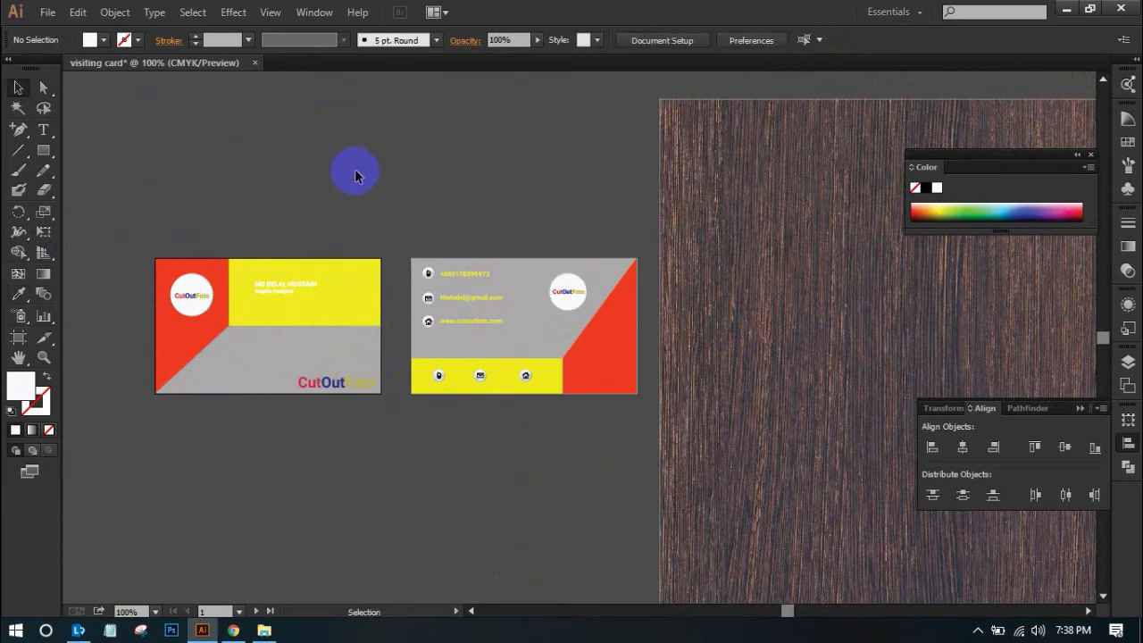
Zoom in and select the front card's red shape together with its yellow rectangle
left_click_drag(137, 215, 655, 433)
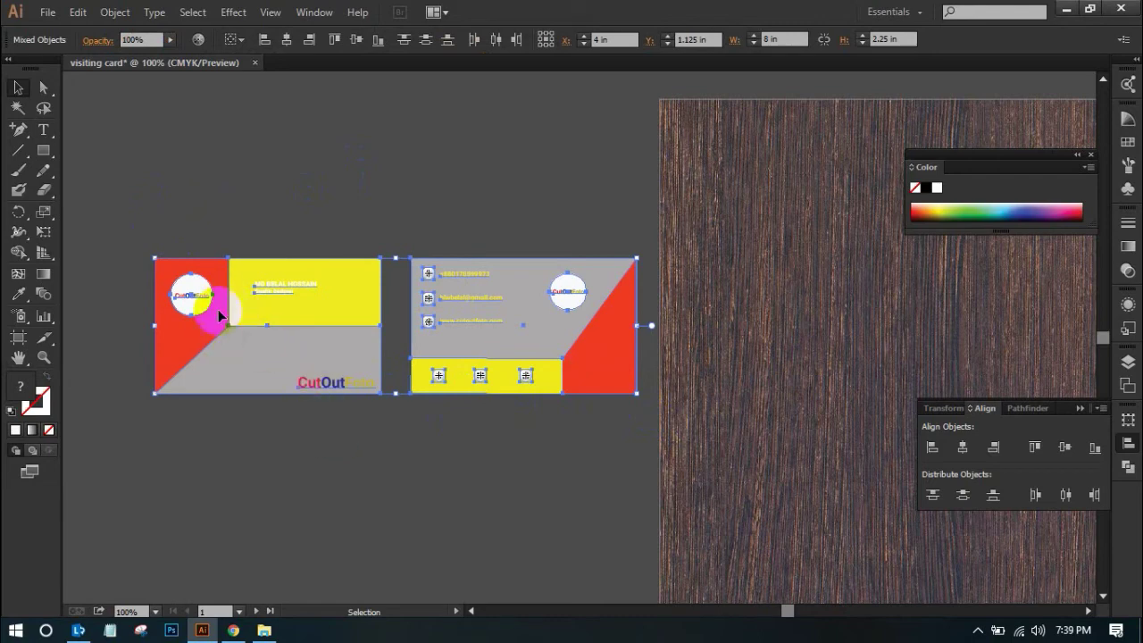
left_click(237, 143)
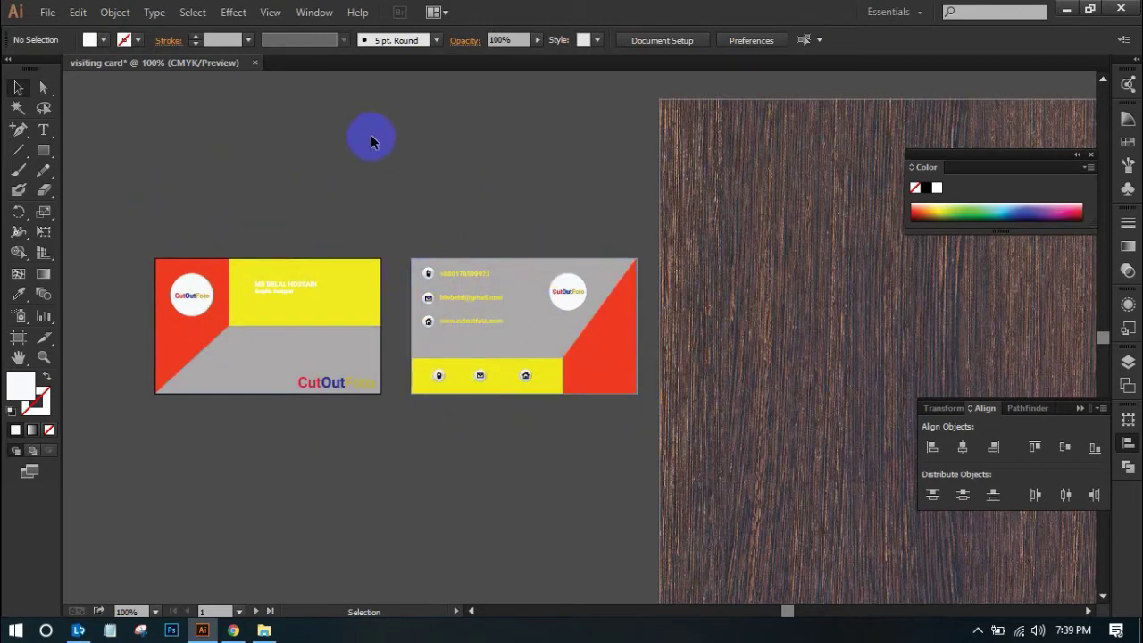
left_click_drag(348, 174, 512, 461)
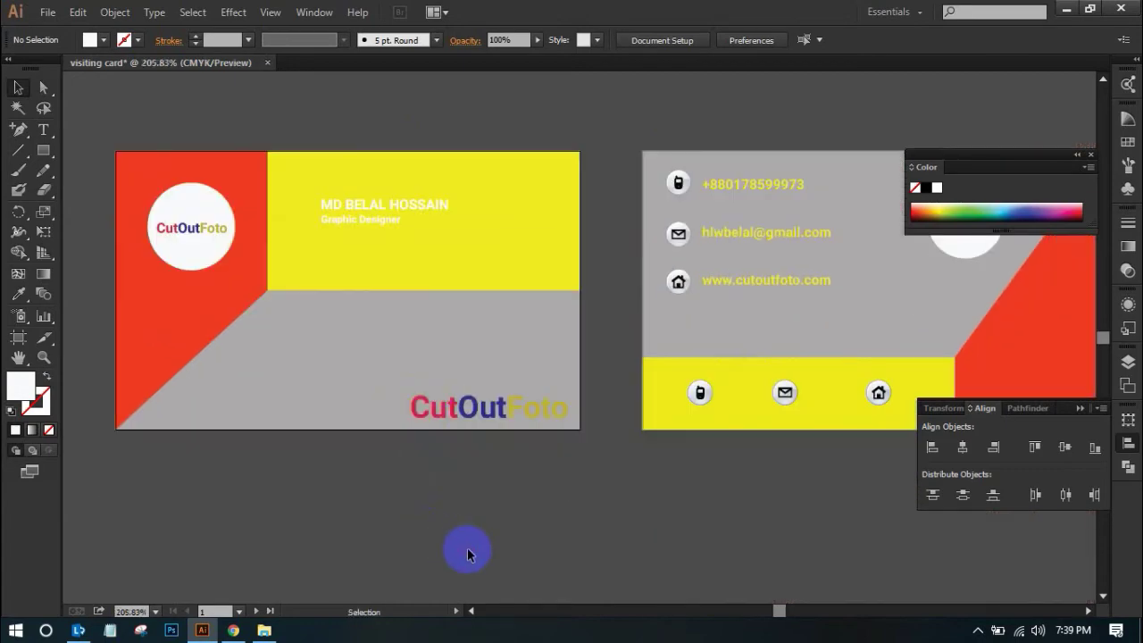
left_click(417, 271)
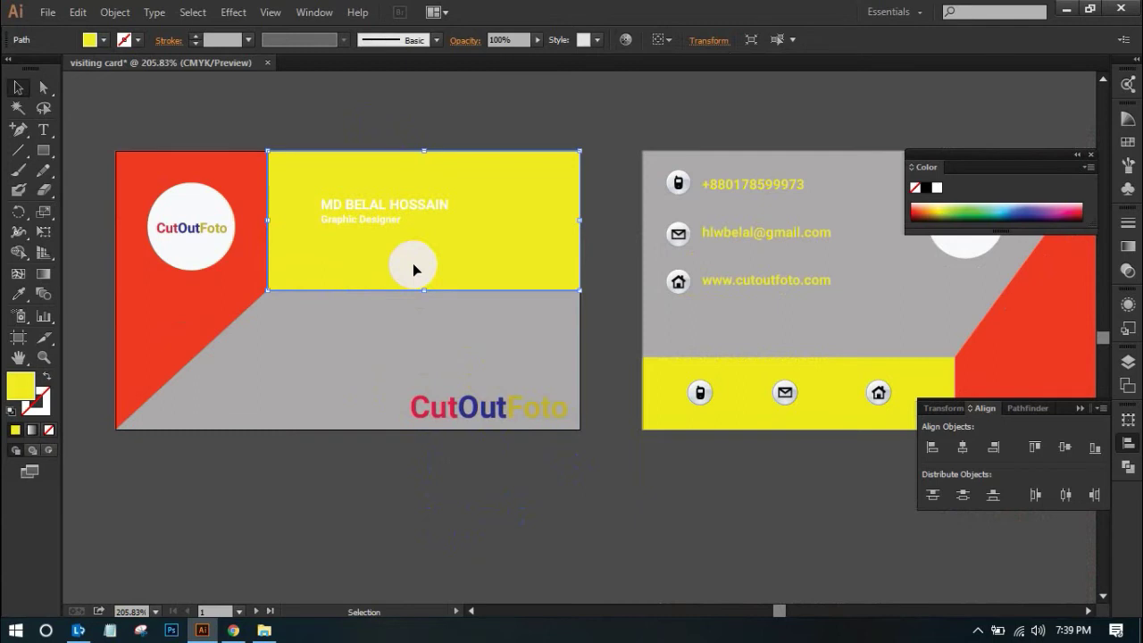
key("ctrl+minus")
left_click_drag(438, 301, 340, 273)
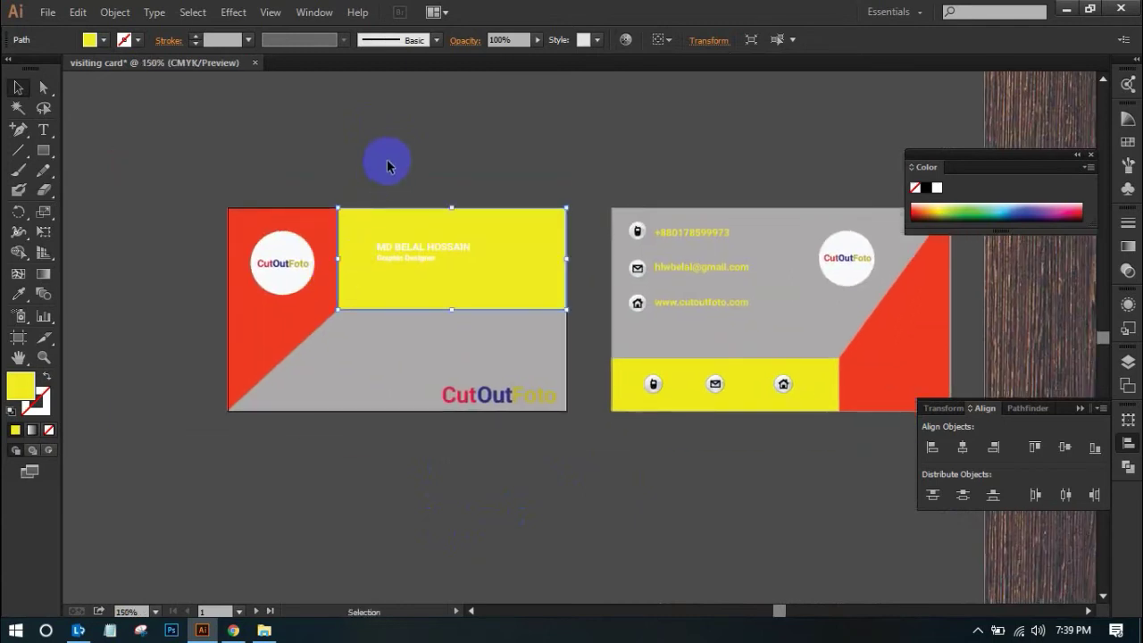
left_click(396, 158)
left_click(312, 307)
left_click(389, 303, "shift")
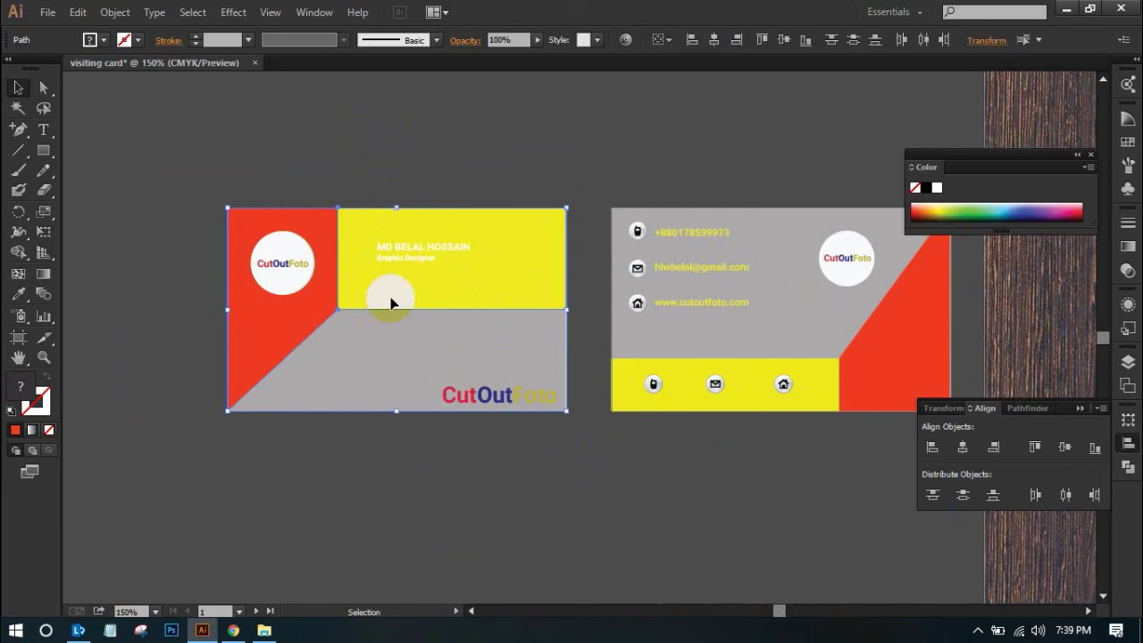
Draw a red circle and move it up over the front card, narrowing it slightly
left_click_drag(42, 150, 86, 188)
mouse_move(325, 475)
left_mouse_down()
mouse_move(454, 388)
mouse_move(505, 329)
left_mouse_up()
left_click(20, 89)
left_click_drag(375, 464, 467, 461)
left_click_drag(593, 465, 218, 465)
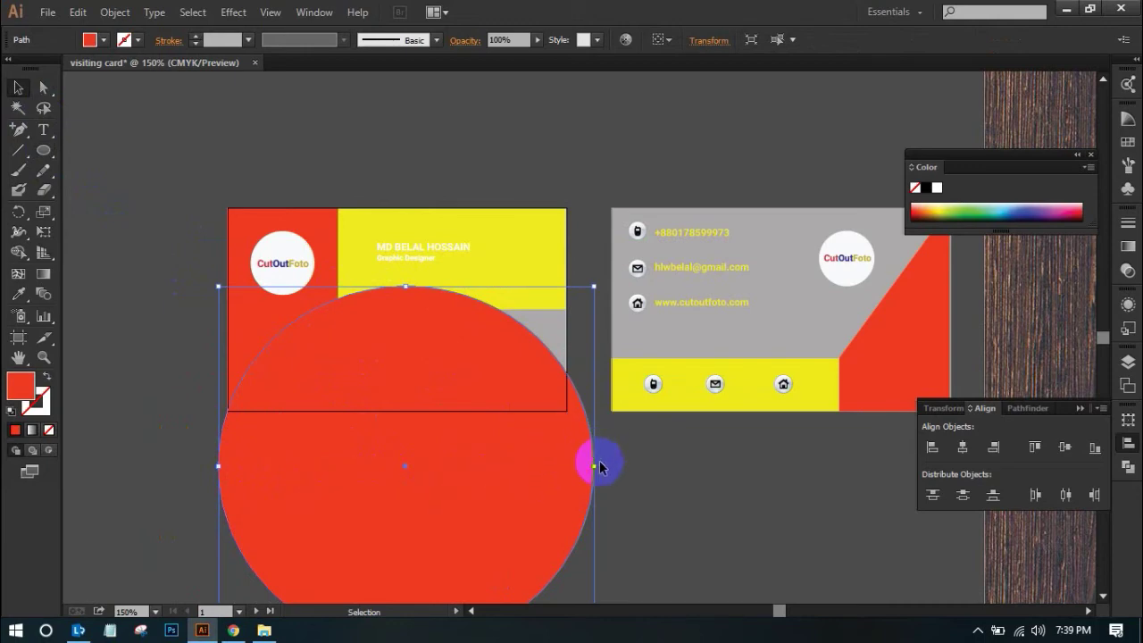
Pull the circle's right anchor upward to reshape it, then undo the reshape
left_click(44, 86)
left_click(594, 471)
left_click_drag(595, 476, 599, 390)
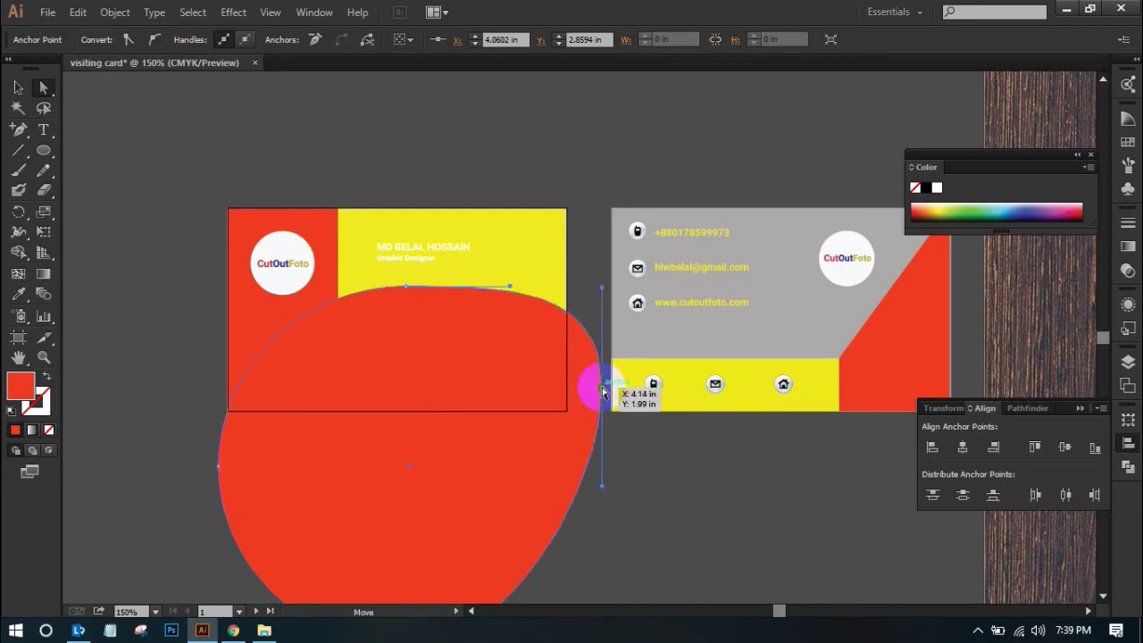
key("ctrl+space")
left_click(572, 343)
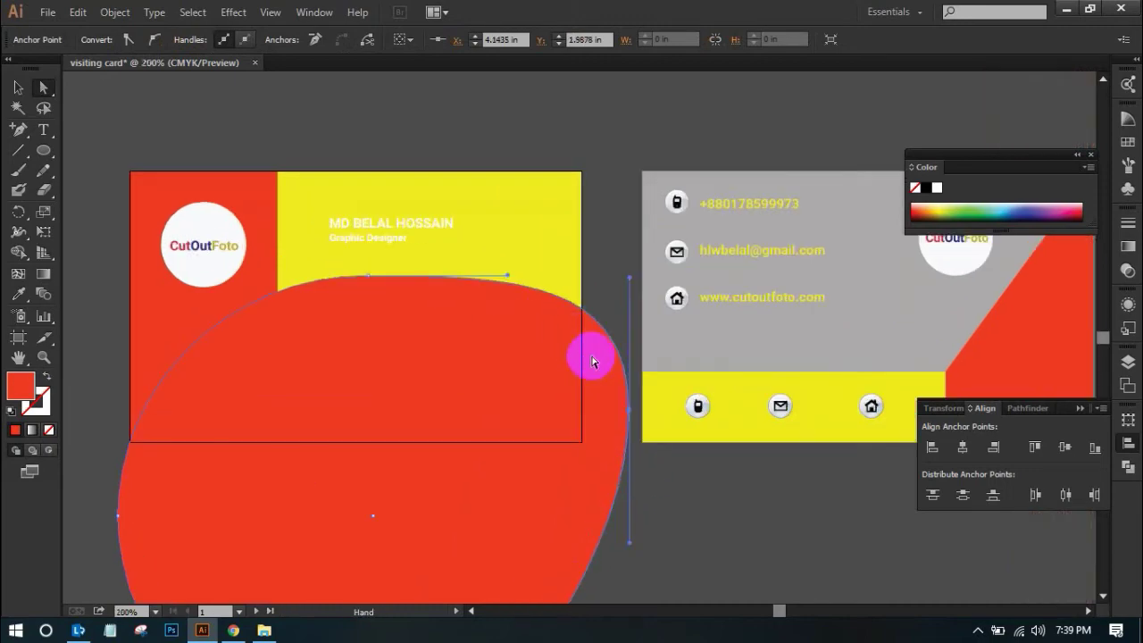
key("ctrl+z")
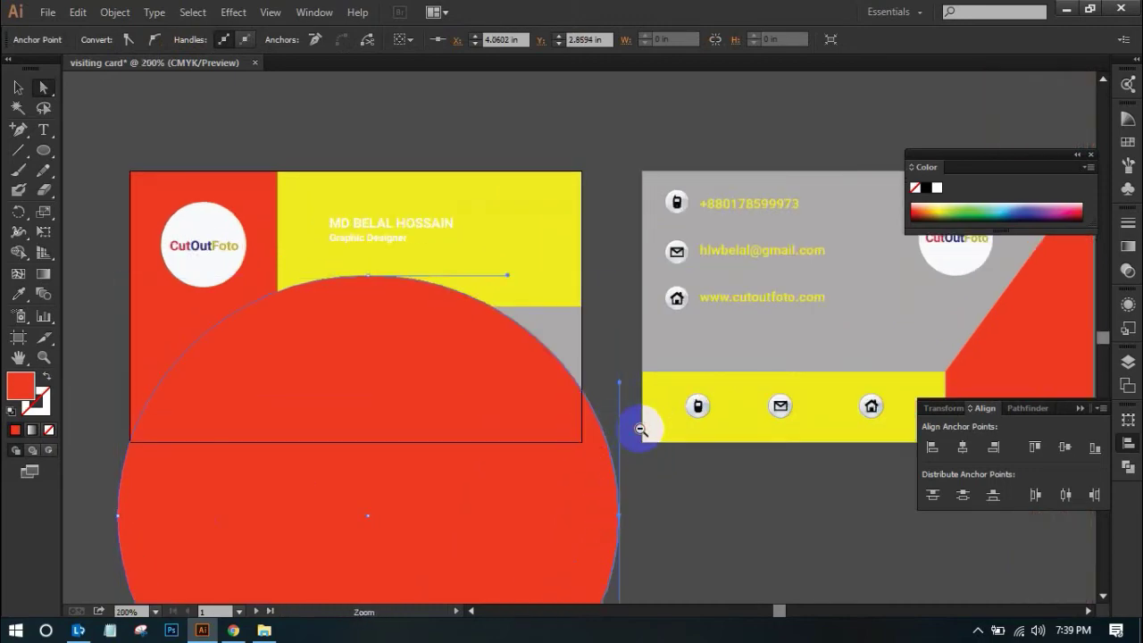
key("ctrl+minus")
key("ctrl+minus")
Delete the red circle and zoom out to the cards and wood texture
left_click(498, 366)
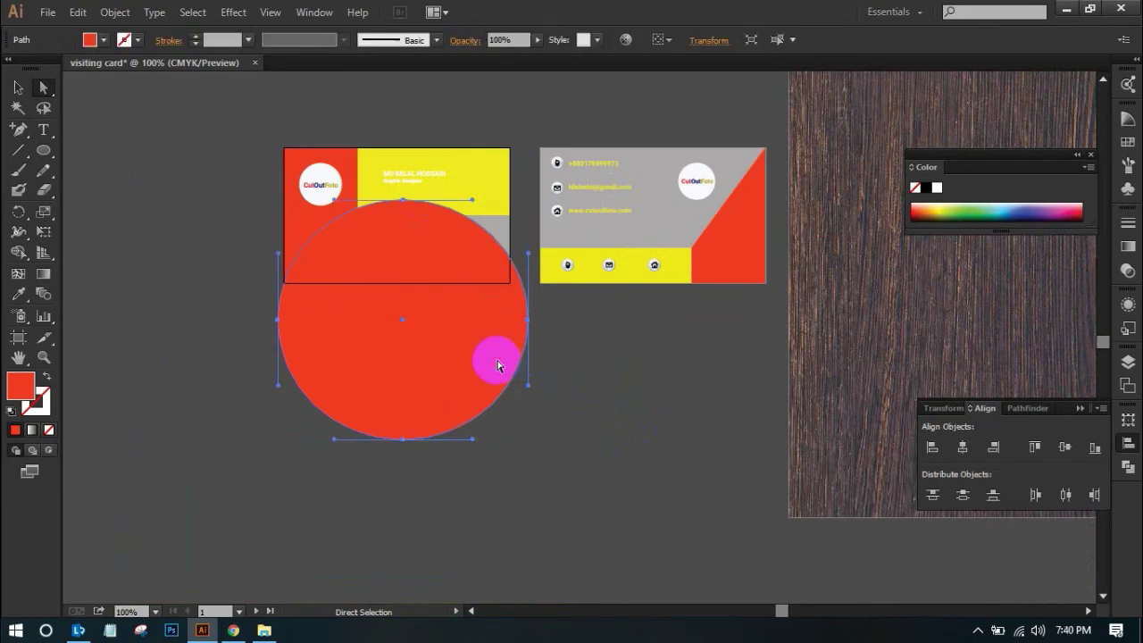
key("Delete")
key("ctrl+minus")
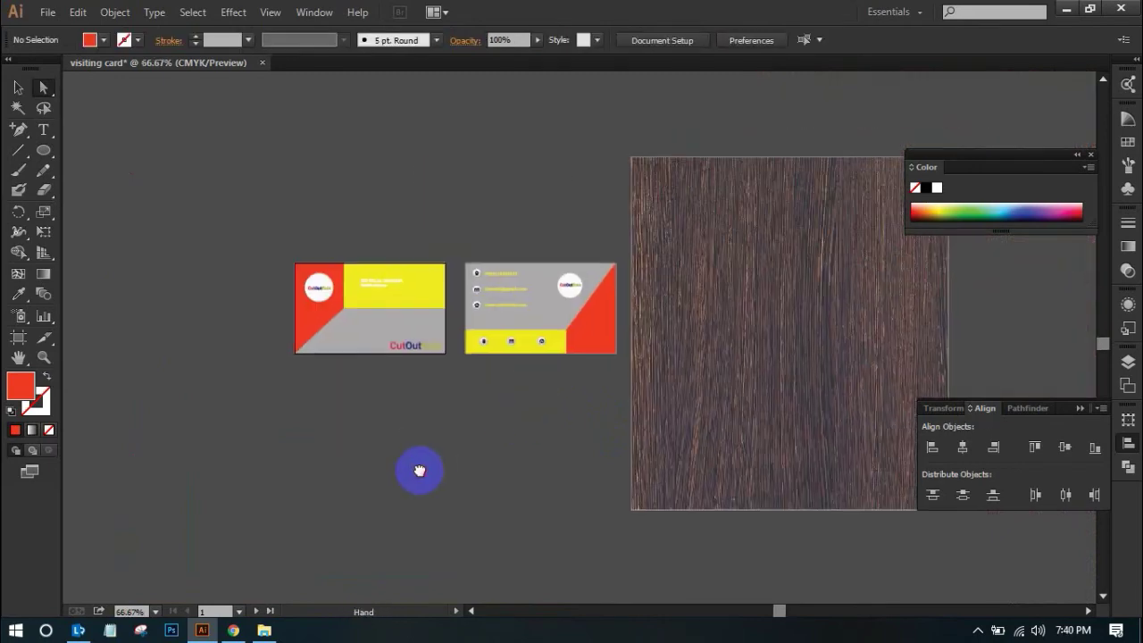
Group all the pieces of the front card together
left_click_drag(268, 243, 444, 393)
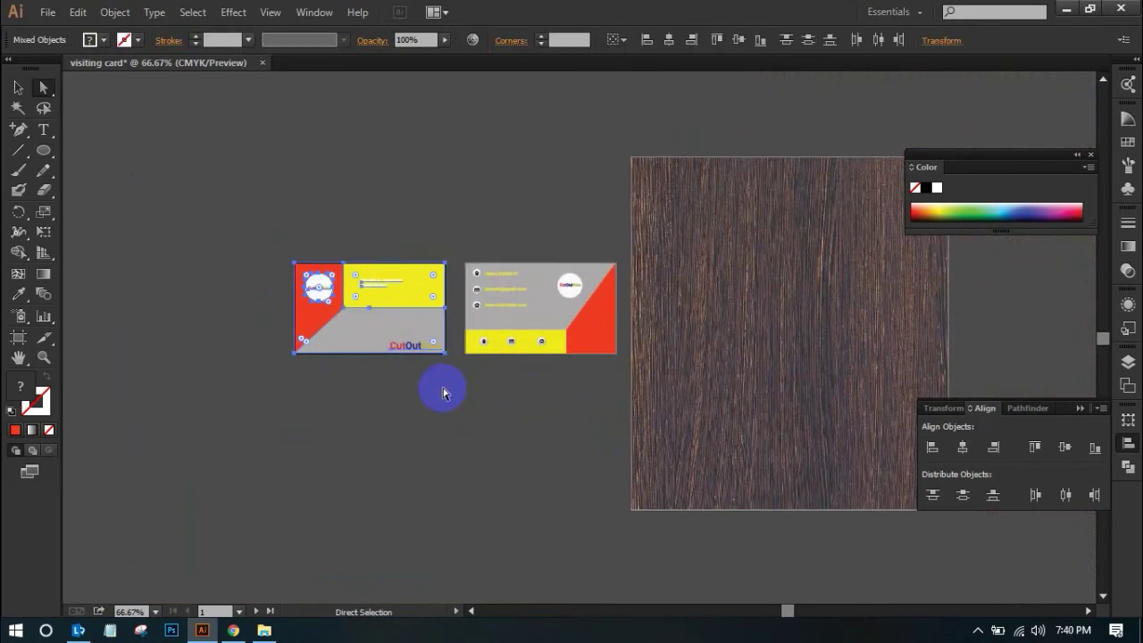
right_click(382, 323)
left_click(418, 400)
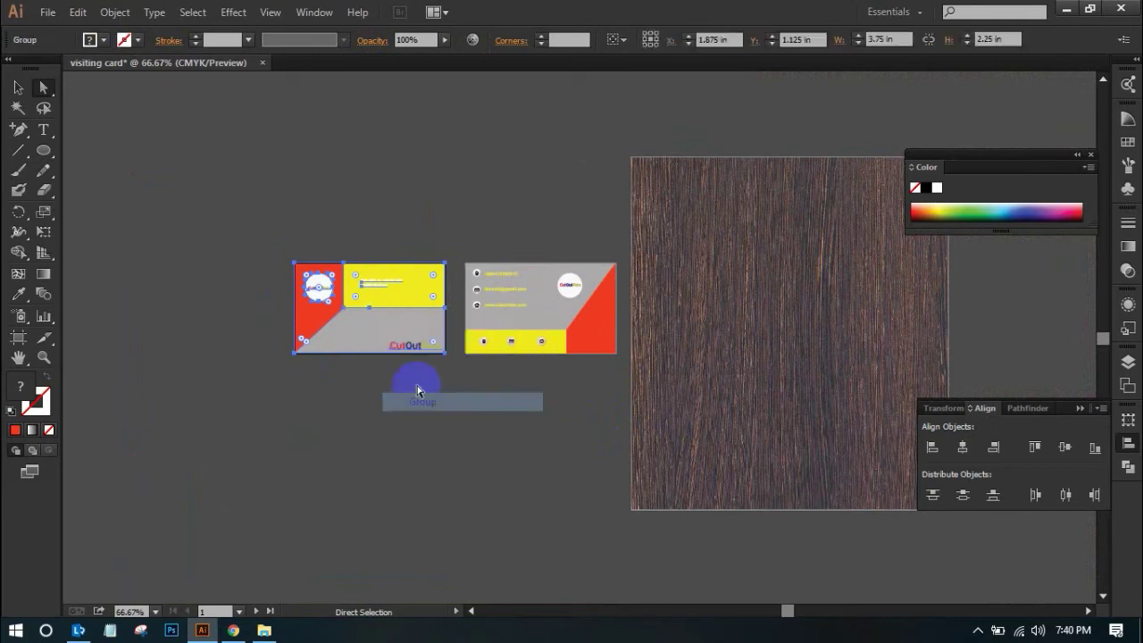
Drop a copy of the grouped card onto the wood texture's upper area and zoom in
left_click_drag(374, 332, 778, 255)
left_click(805, 272)
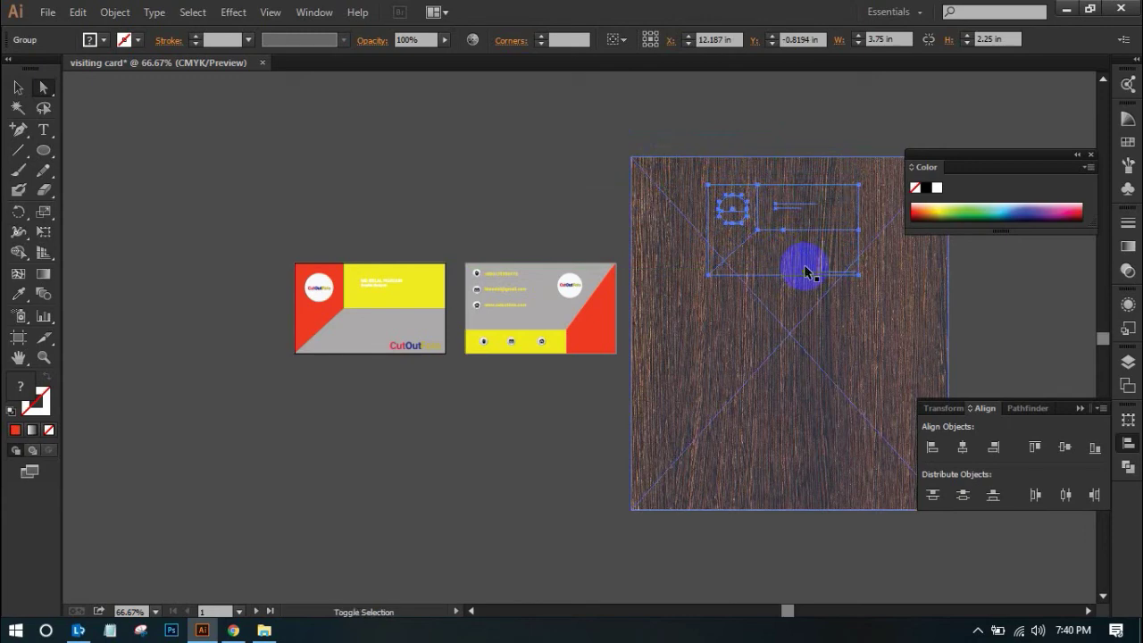
left_click_drag(805, 272, 806, 273)
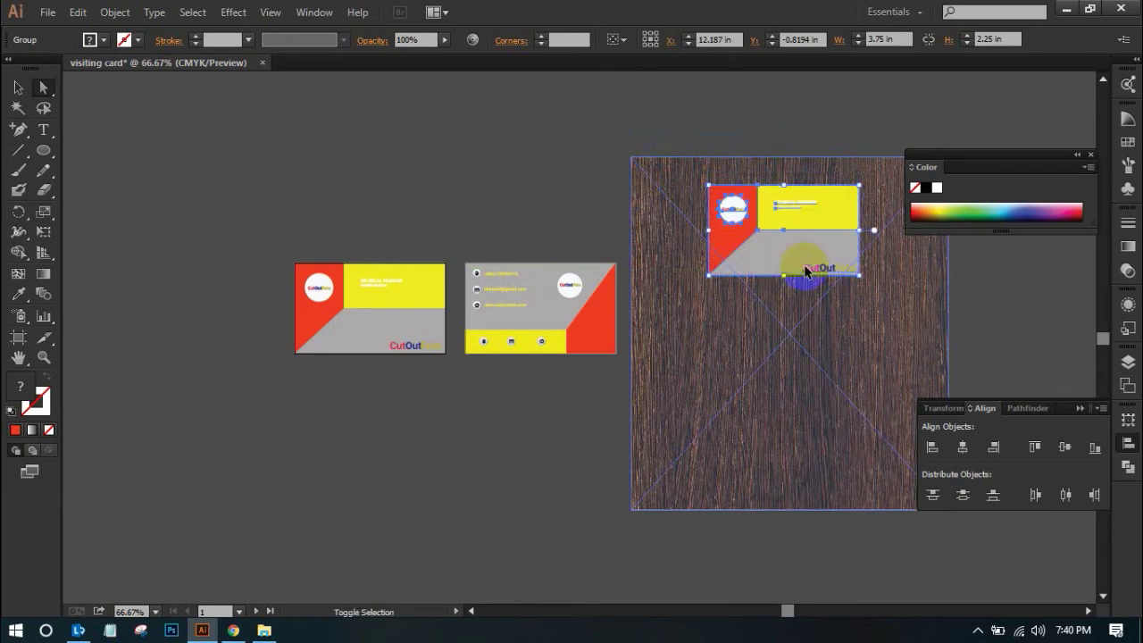
left_click(782, 106)
left_click_drag(684, 141, 959, 316)
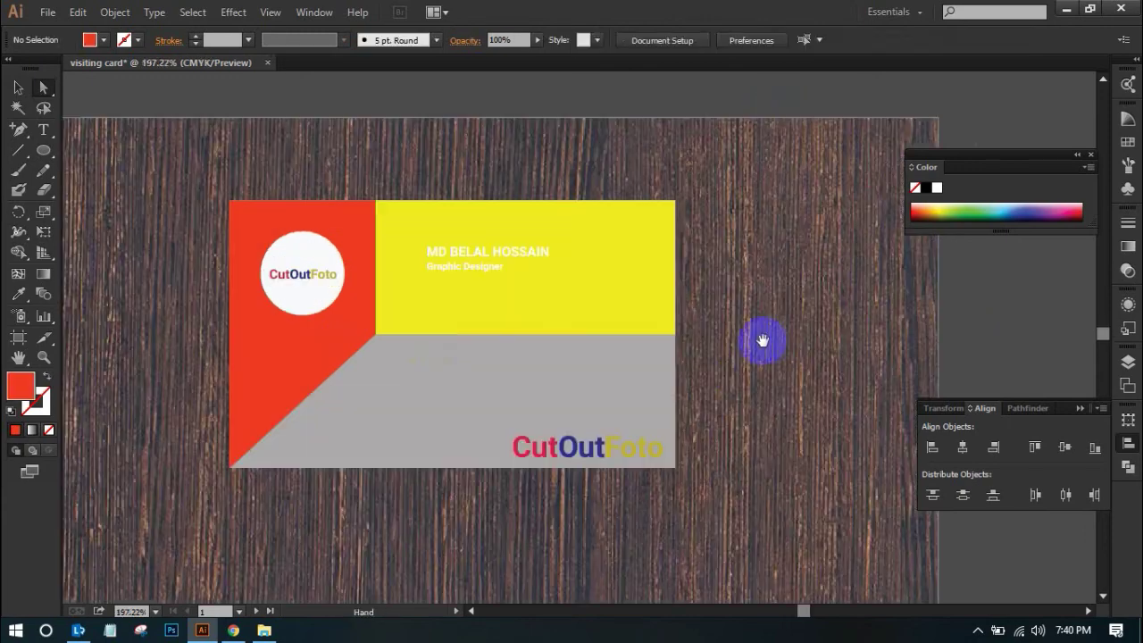
left_click(516, 382)
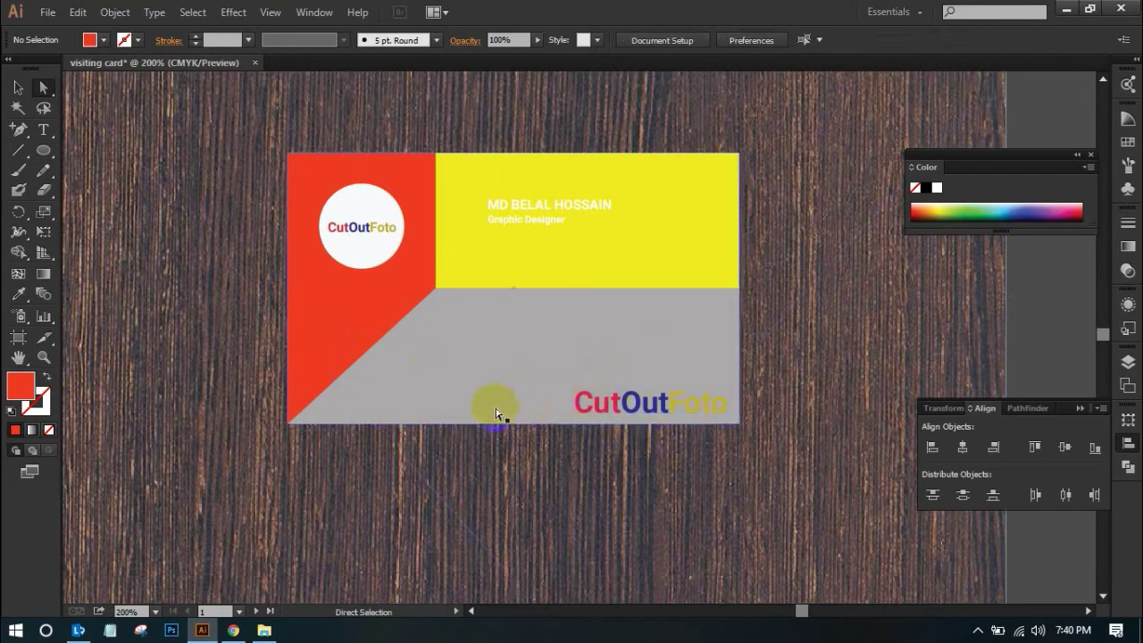
Draw a red circle over the lower half of the card on the wood
left_click(43, 150)
left_click_drag(519, 454, 721, 331)
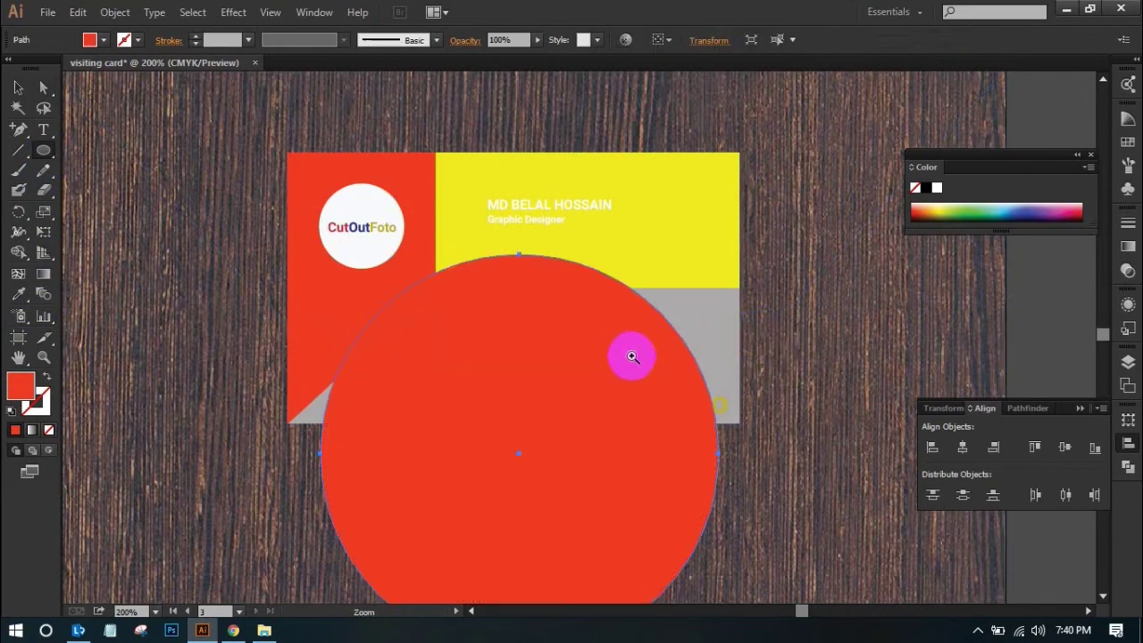
key("ctrl+minus")
left_click(18, 86)
left_click_drag(541, 422, 571, 421)
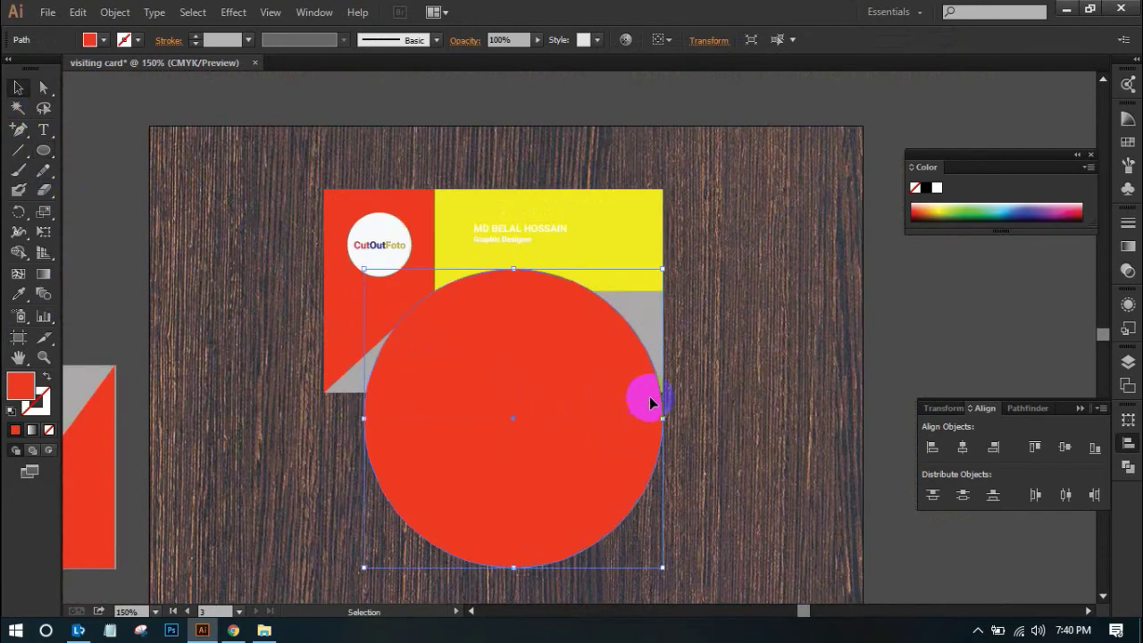
Enlarge the circle to about 4.35 in wide and fine-tune its position over the card
left_click_drag(662, 269, 734, 229)
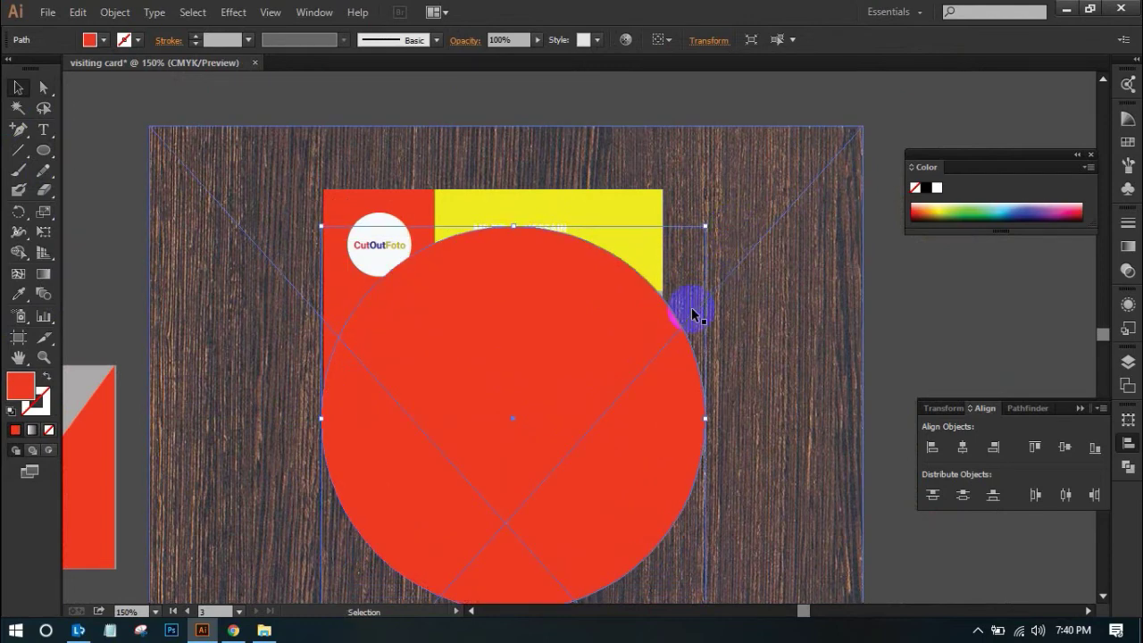
left_click_drag(635, 374, 633, 369)
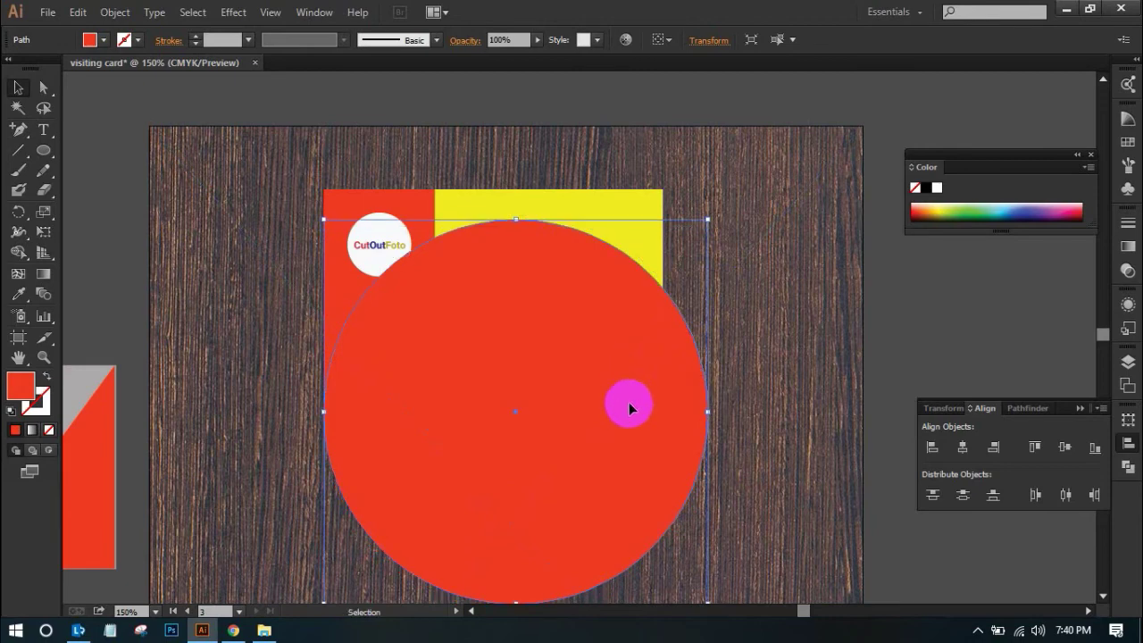
left_click(867, 186)
left_click_drag(554, 352, 552, 381)
left_click_drag(704, 431, 727, 432)
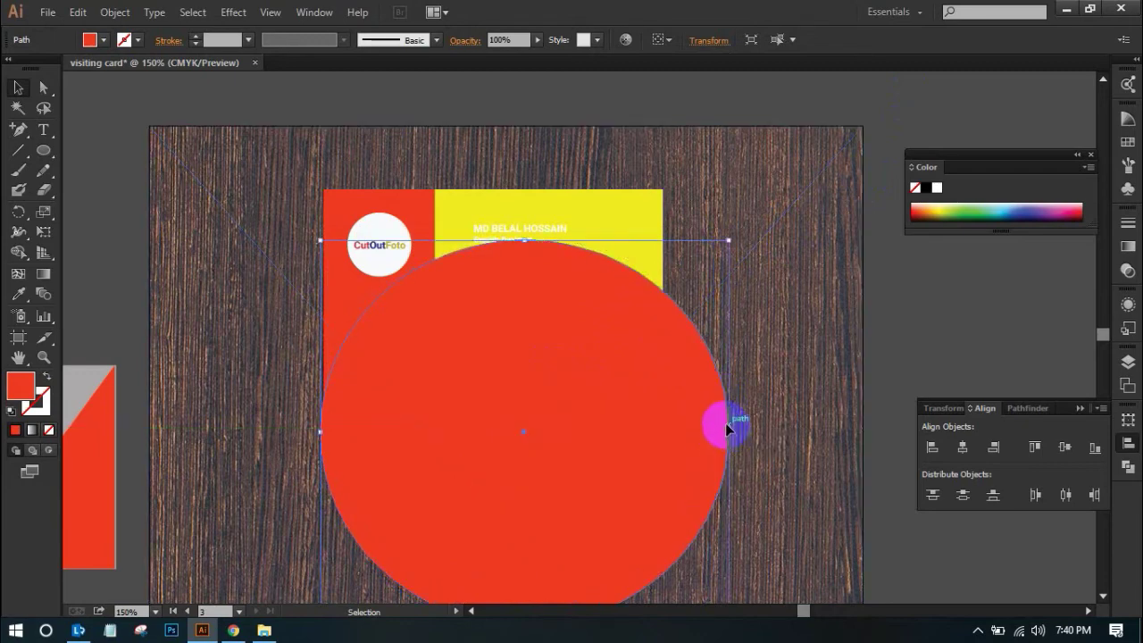
left_click_drag(419, 222, 629, 228)
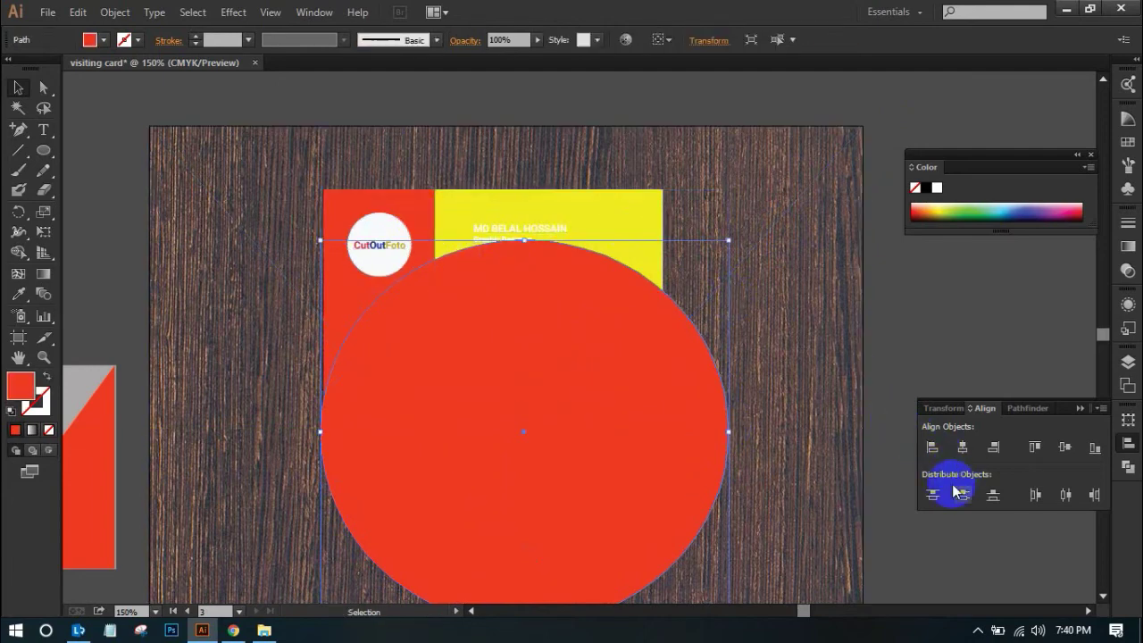
Show the Pathfinder panel from the Window menu
left_click(314, 13)
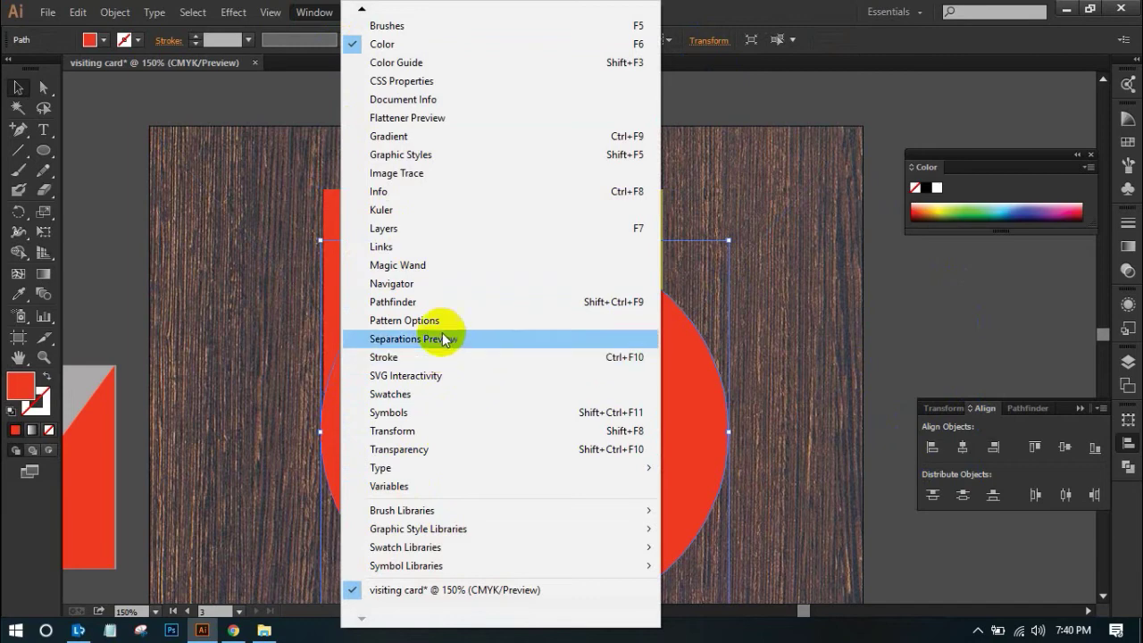
left_click(361, 10)
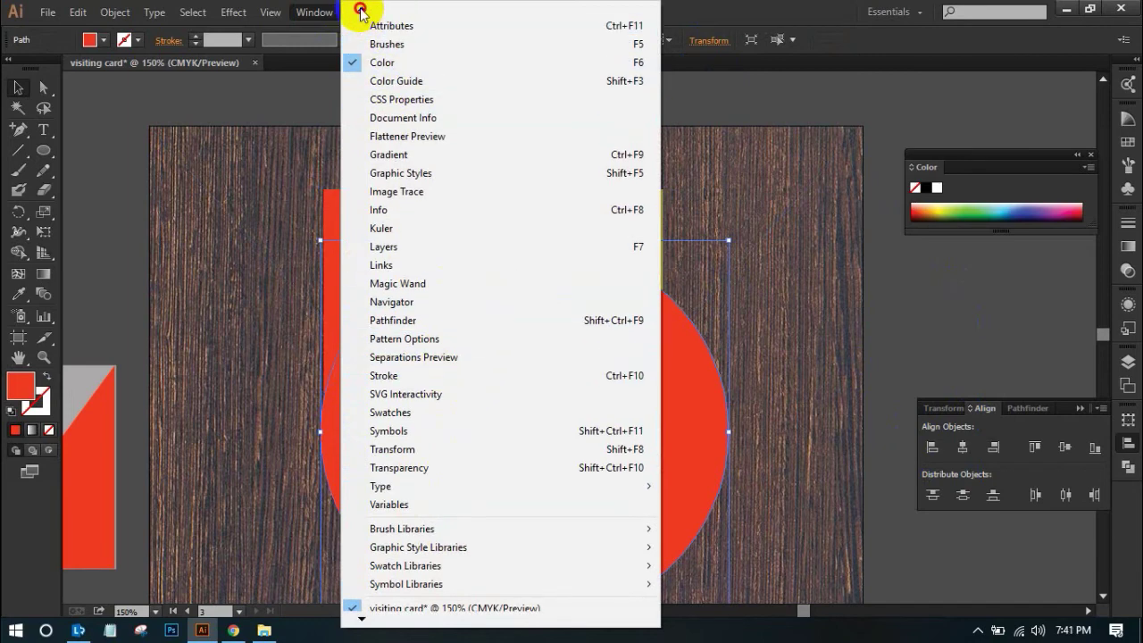
left_click(1027, 410)
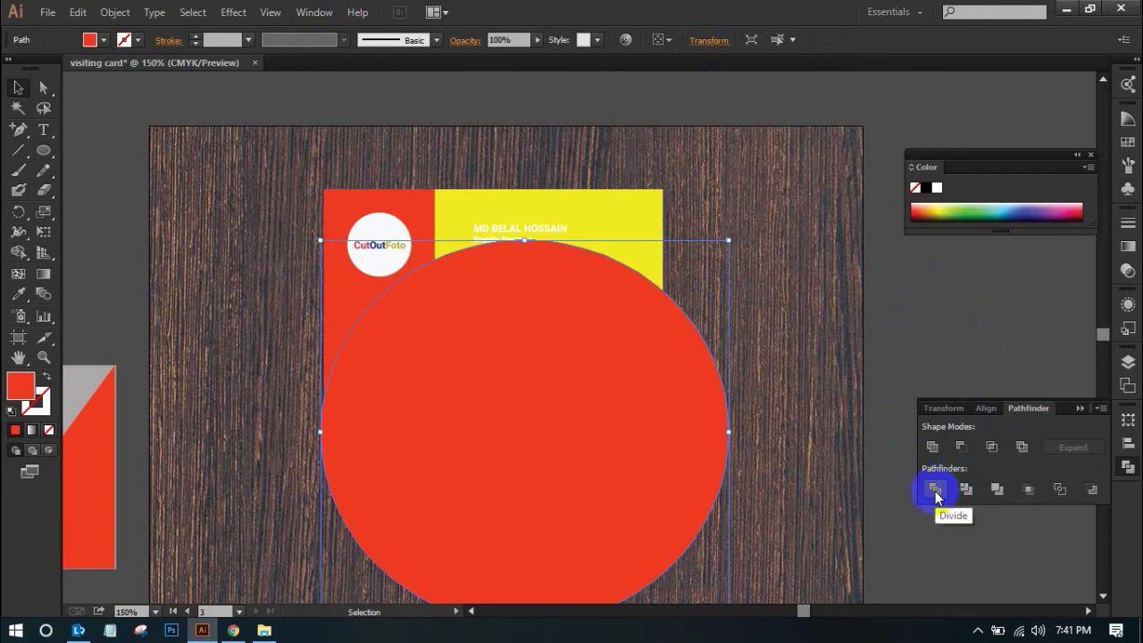
Select the card together with the red circle and ungroup the card's pieces
left_click(710, 415)
left_click(639, 228)
left_click(605, 296, "shift")
left_click(464, 375, "shift")
left_click(488, 439, "shift")
right_click(487, 341)
left_click(562, 439)
Divide the red circle against the card's top shapes, ungroup the pieces, and drag the leftover piece to the lower right
left_click(285, 90)
left_click(401, 277)
left_click(414, 232, "shift")
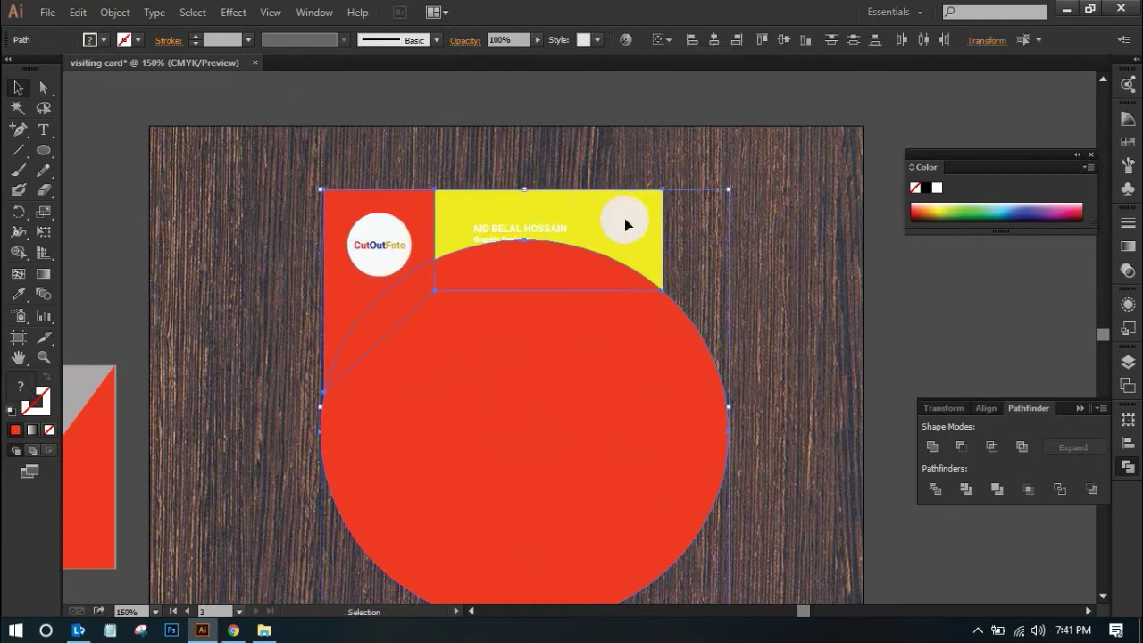
left_click(938, 489)
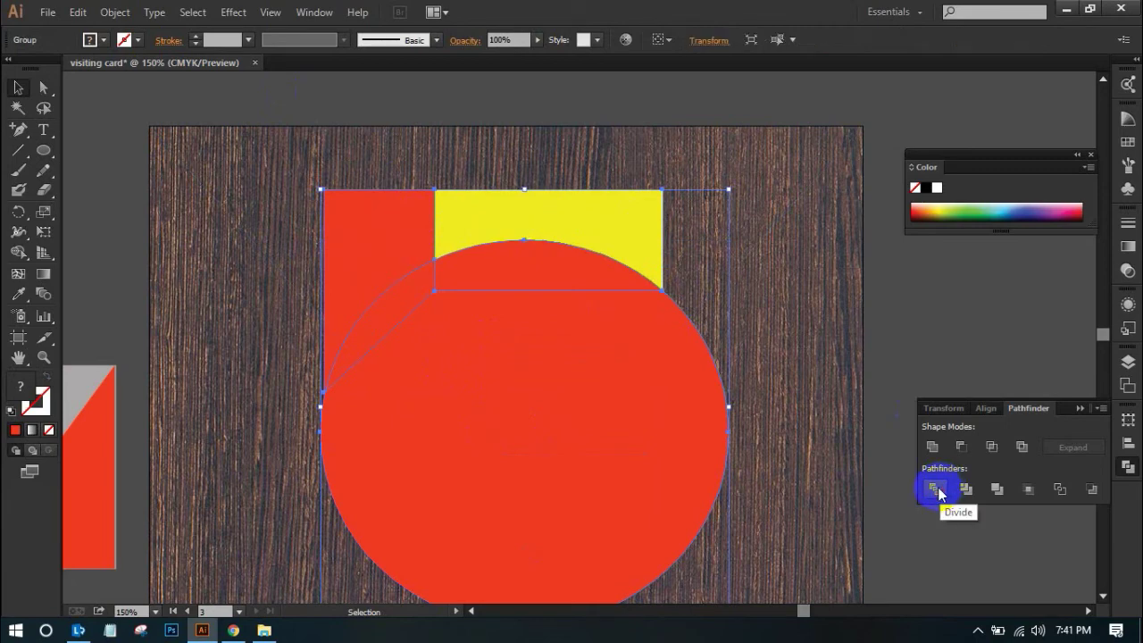
right_click(589, 346)
left_click(647, 437)
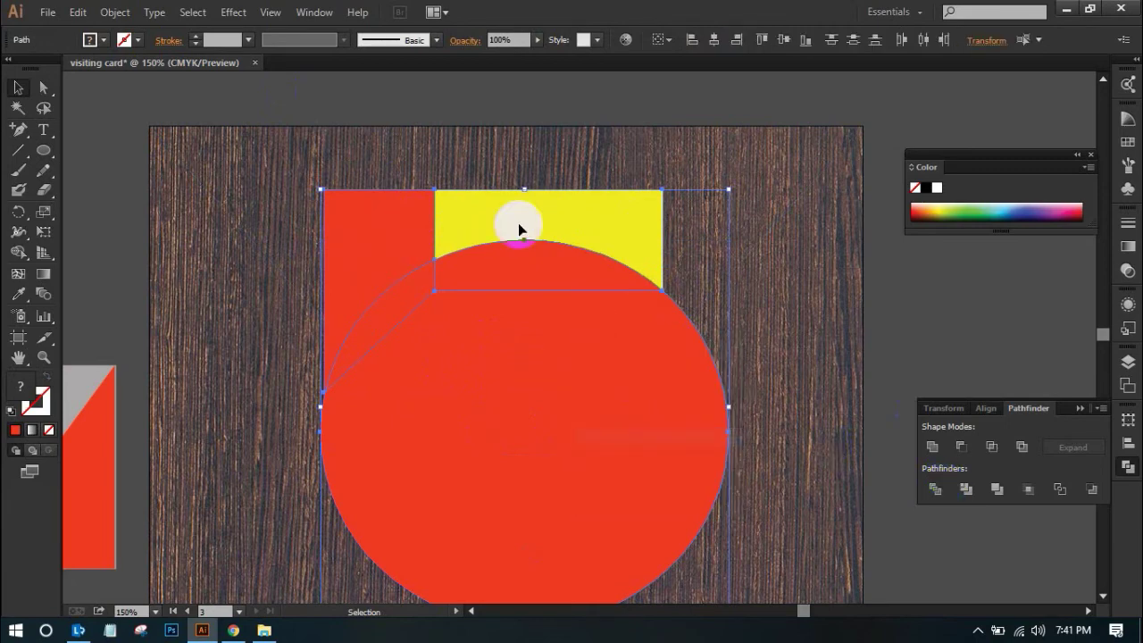
left_click(169, 121)
left_click(548, 430)
left_click_drag(548, 431, 844, 446)
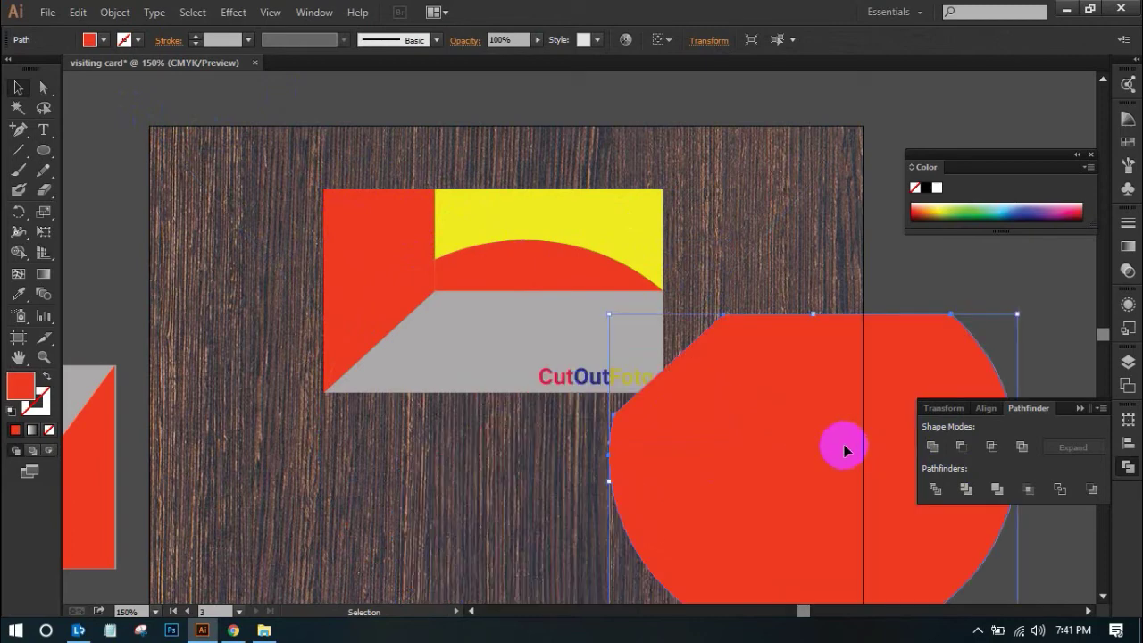
Delete the red circle, then the red corner and red arc shapes
key("Delete")
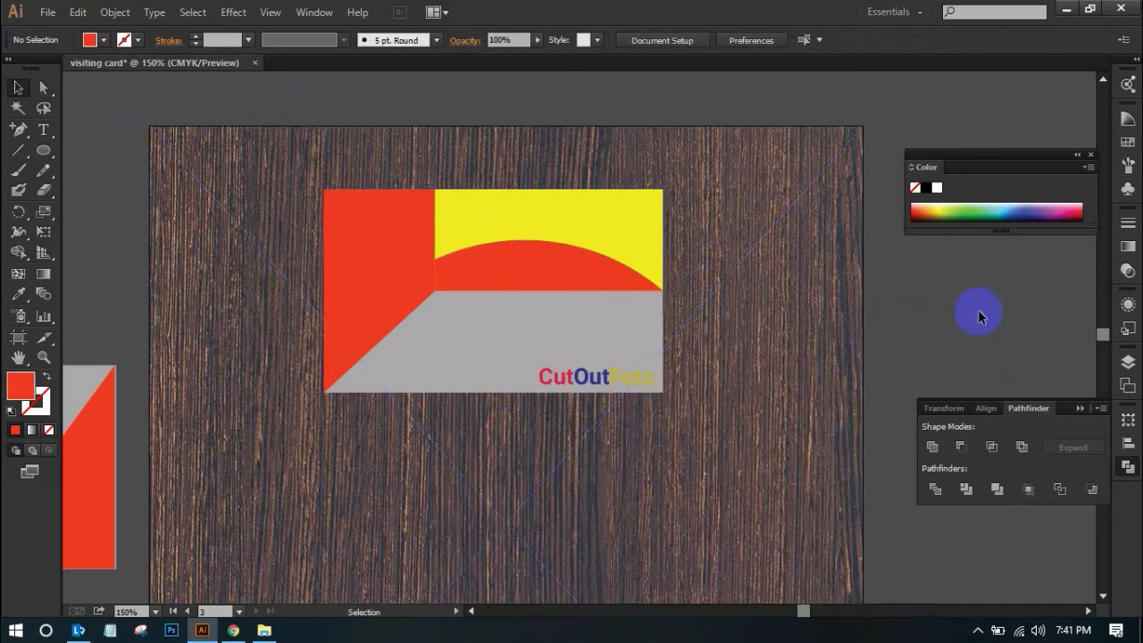
left_click(402, 306)
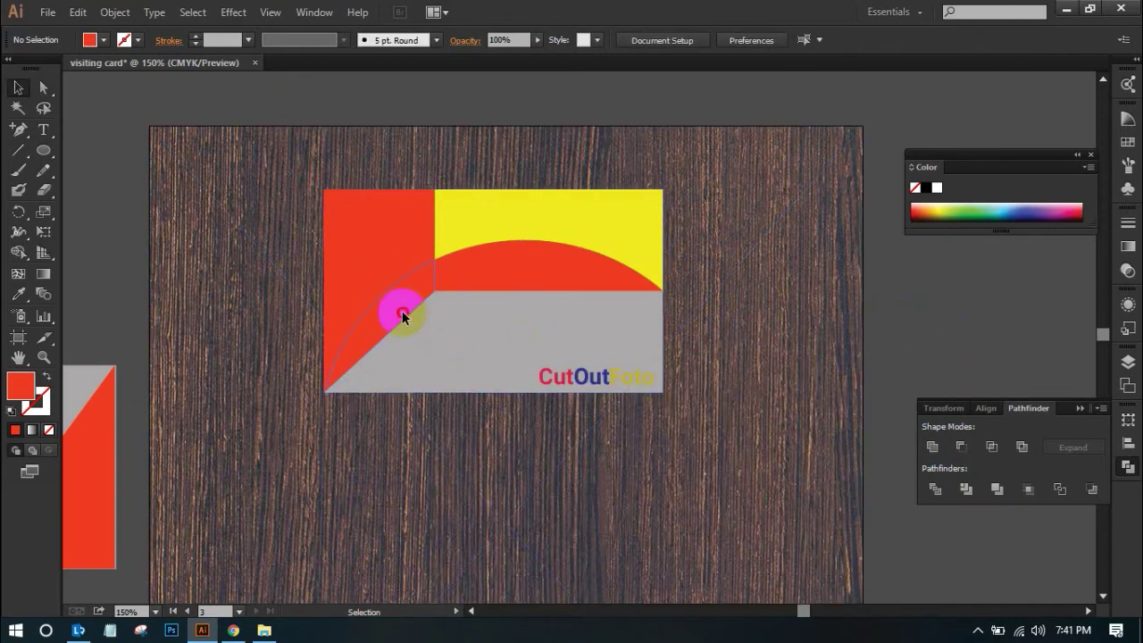
left_click(513, 288, "shift")
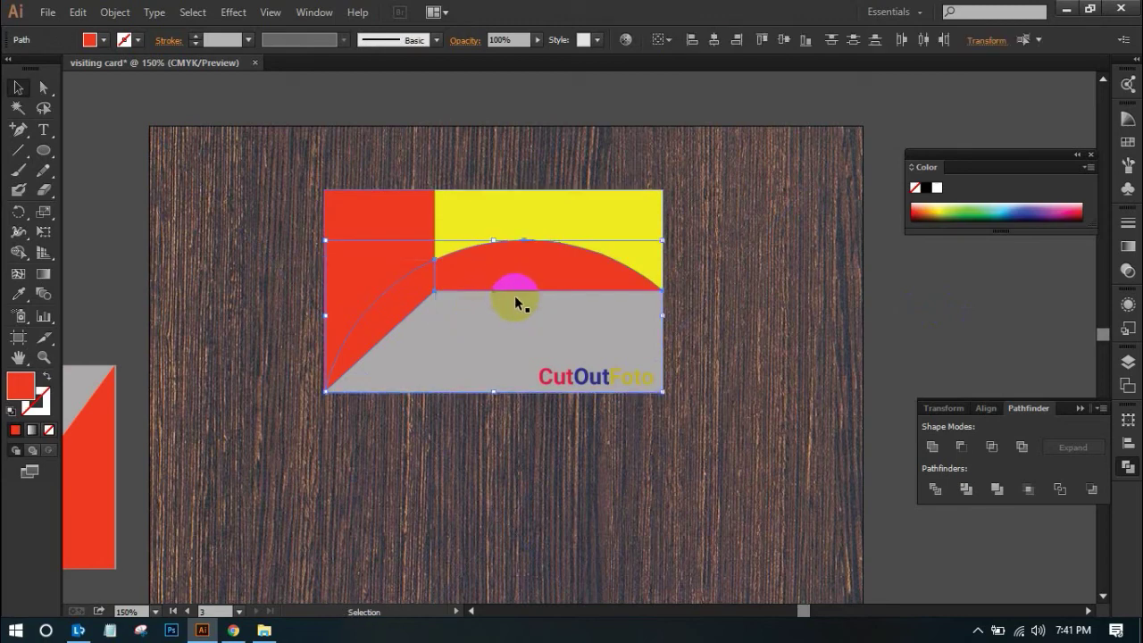
key("Delete")
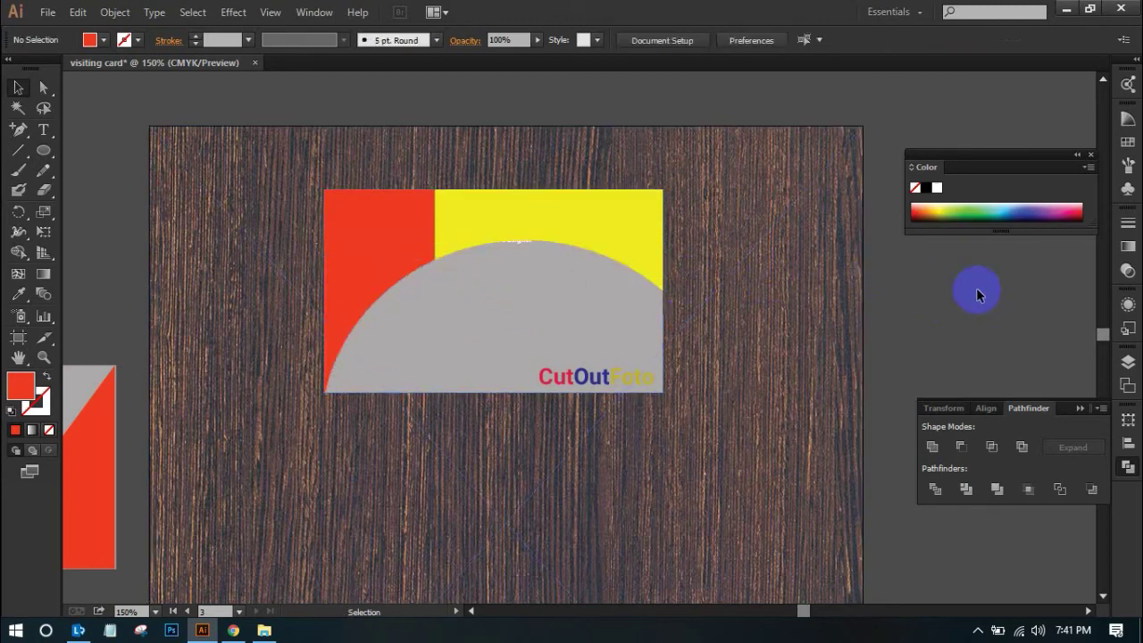
Zoom in on the card's upper part and send the red left block behind the grey shape
left_click_drag(349, 158, 673, 367)
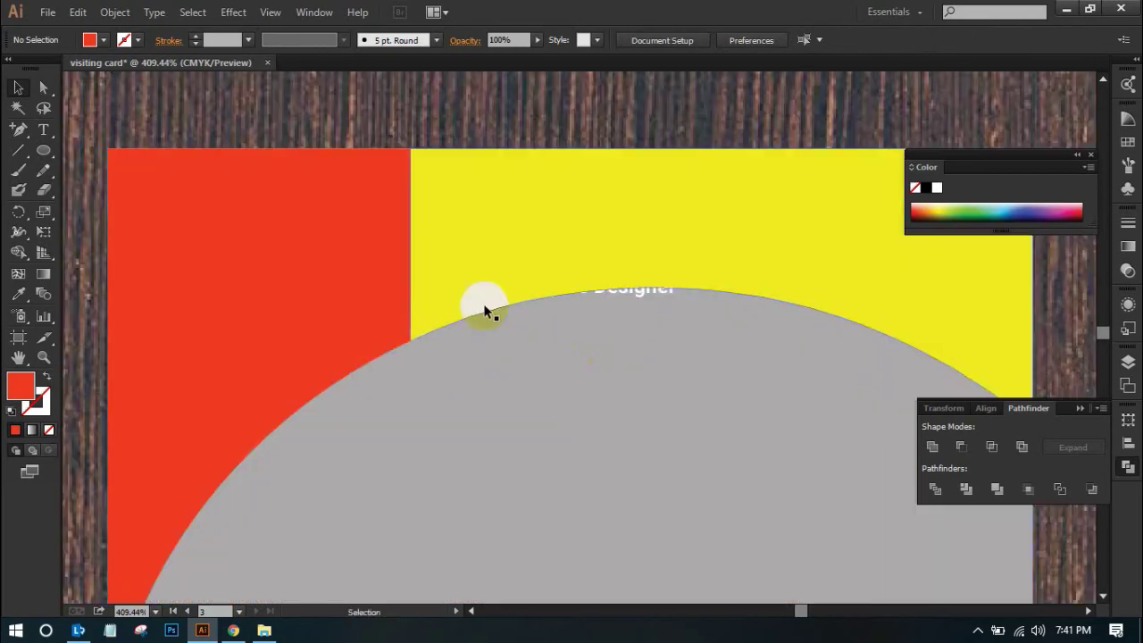
left_click(308, 299)
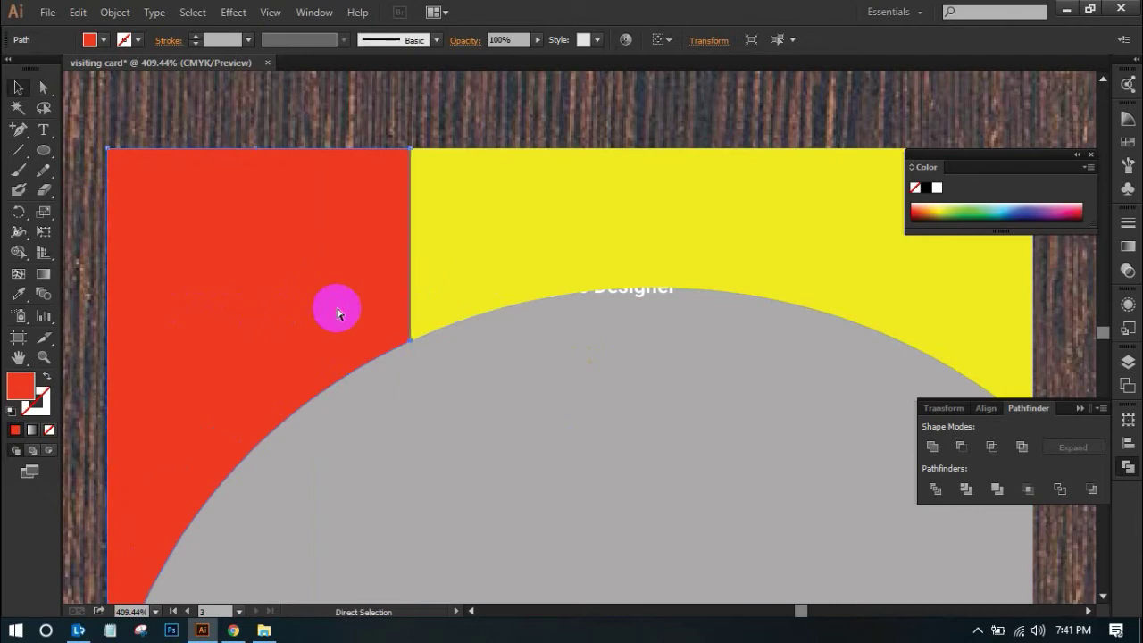
key("ctrl+shift+bracketleft")
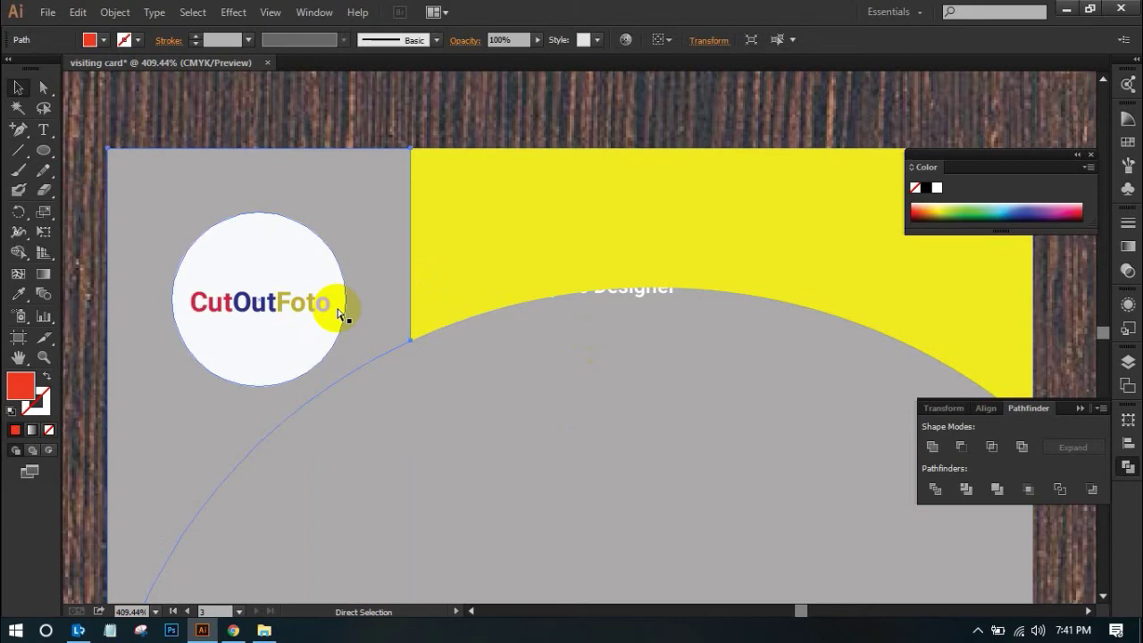
Try moving the red left block further left, then undo the move
key("v")
left_click(523, 115)
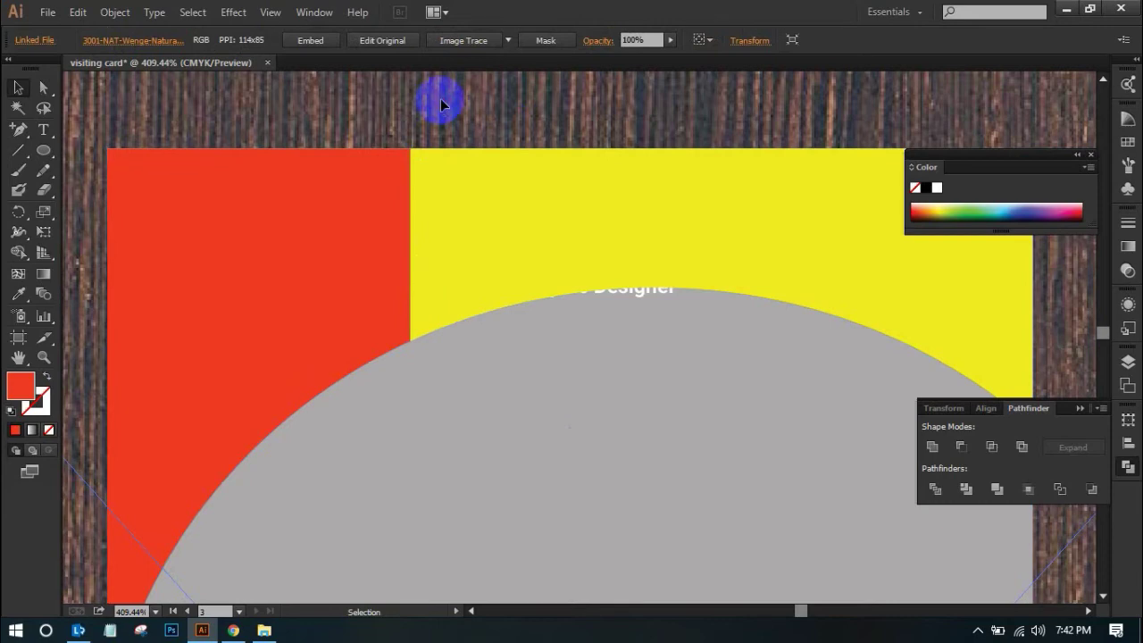
left_click(346, 237)
left_click_drag(345, 235, 308, 255)
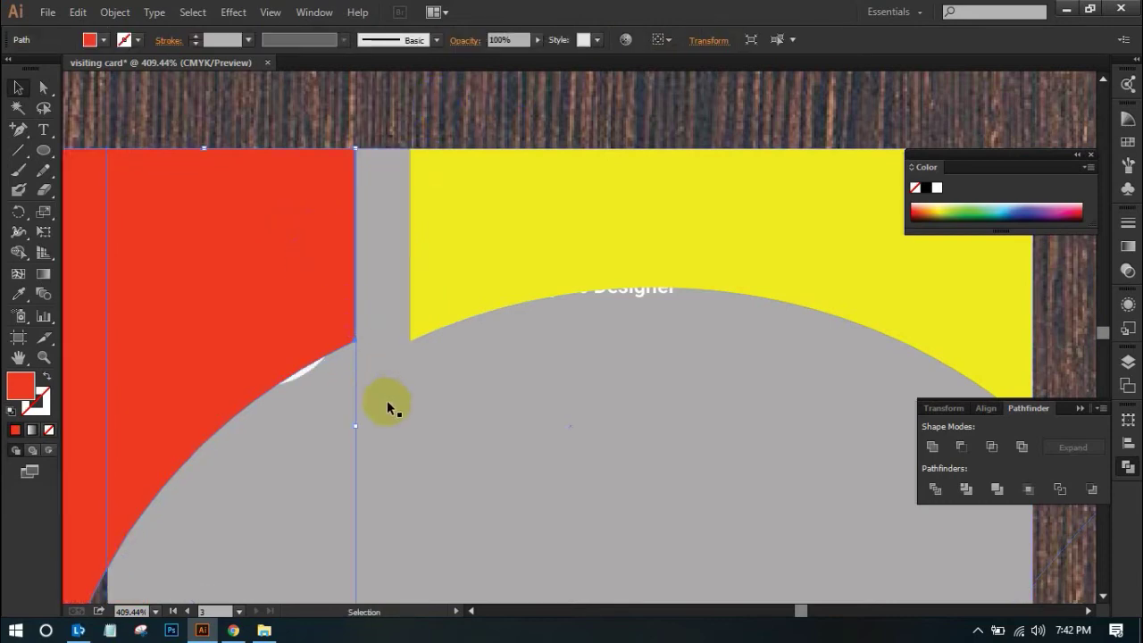
key("ctrl+z")
left_click(339, 327)
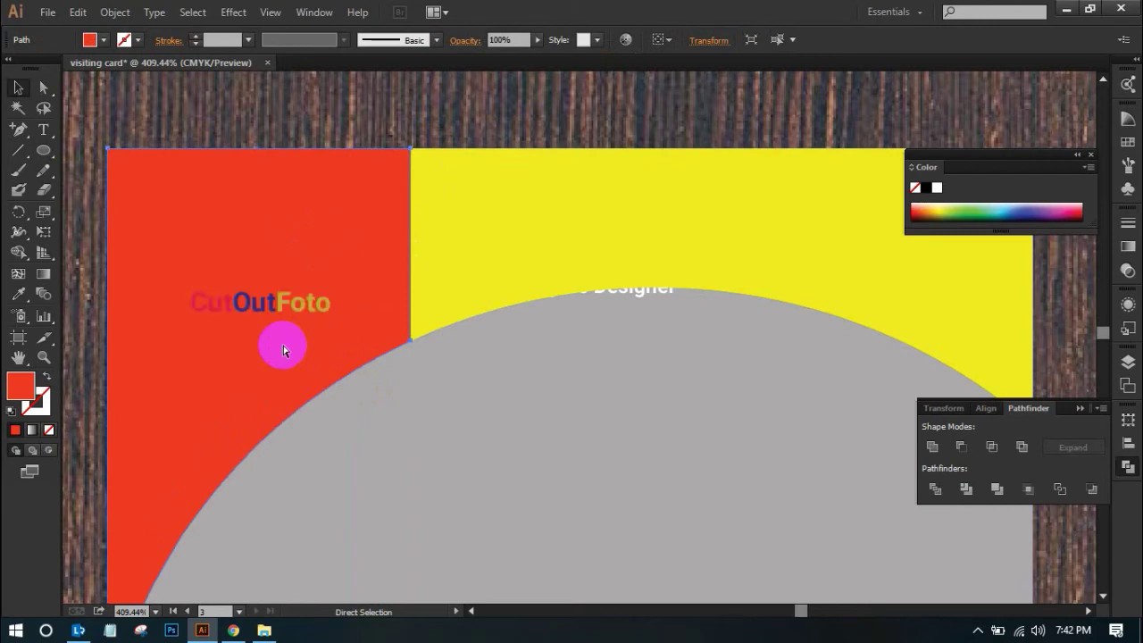
Send the yellow shape backward so the name text shows in front of it
left_click(661, 314)
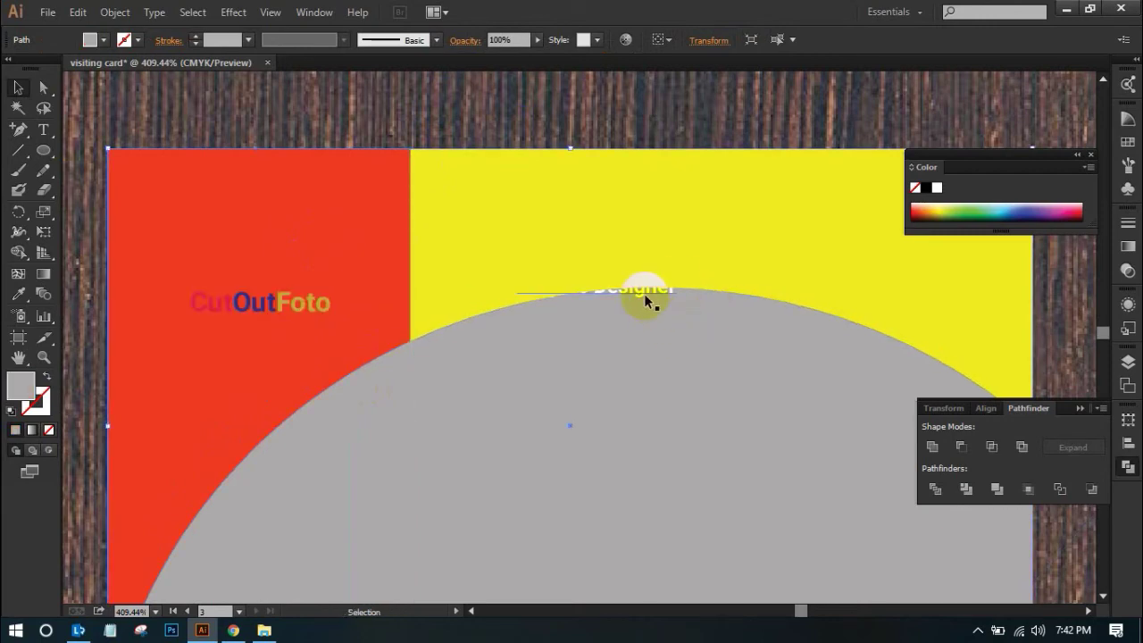
left_click(734, 259)
key("a")
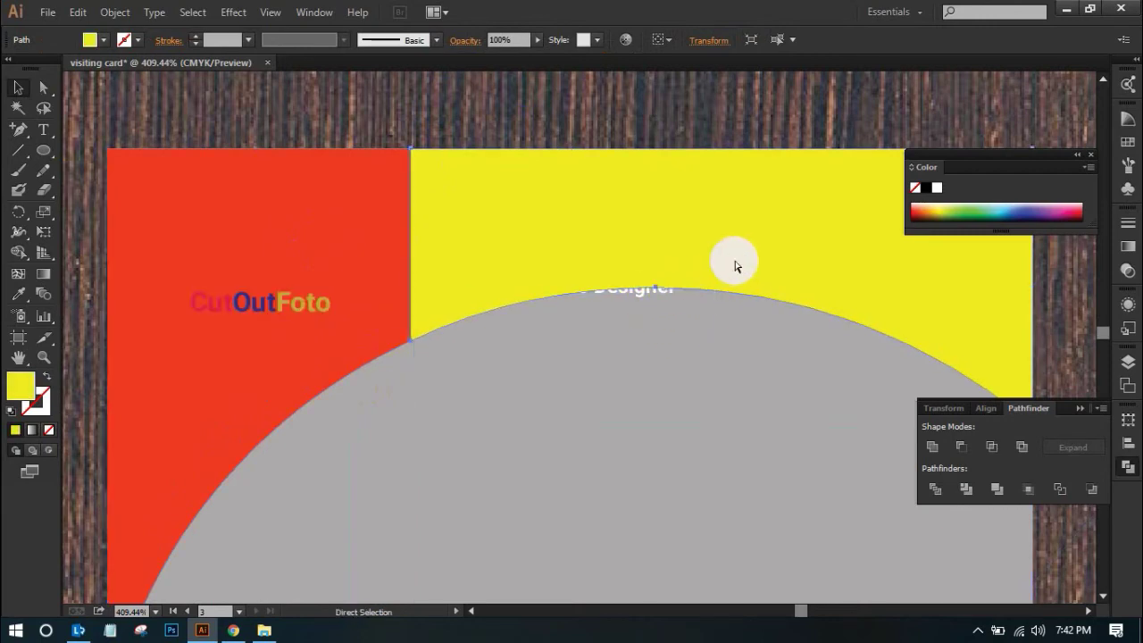
key("ctrl+bracketleft")
key("v")
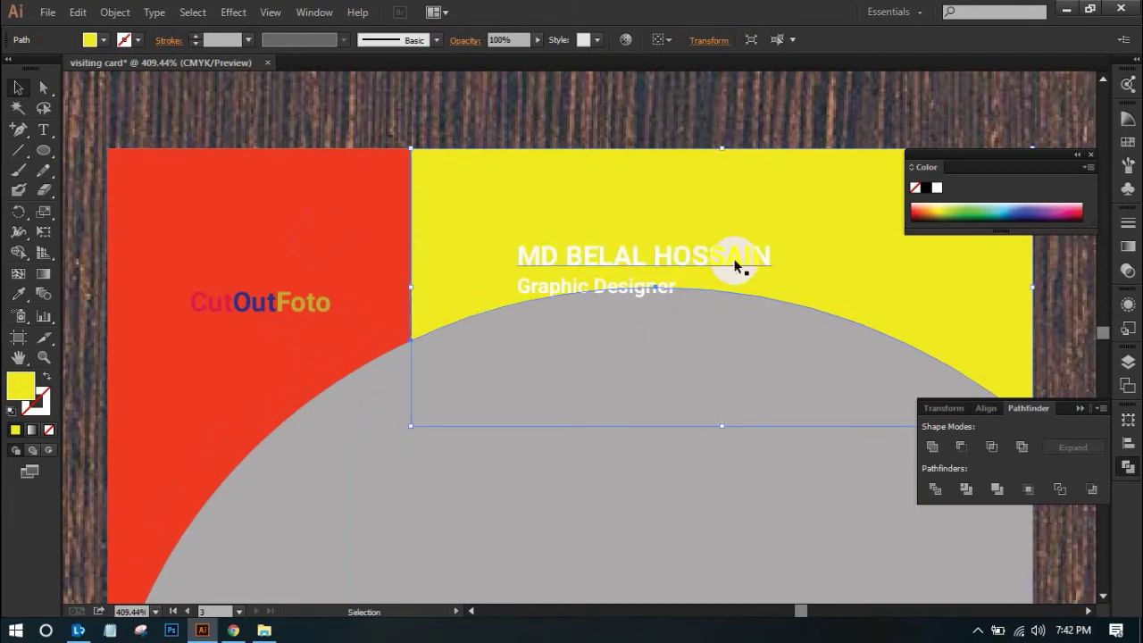
Move the name and 'Graphic Designer' title up to the top of the yellow area
left_click(649, 388)
left_click(591, 288)
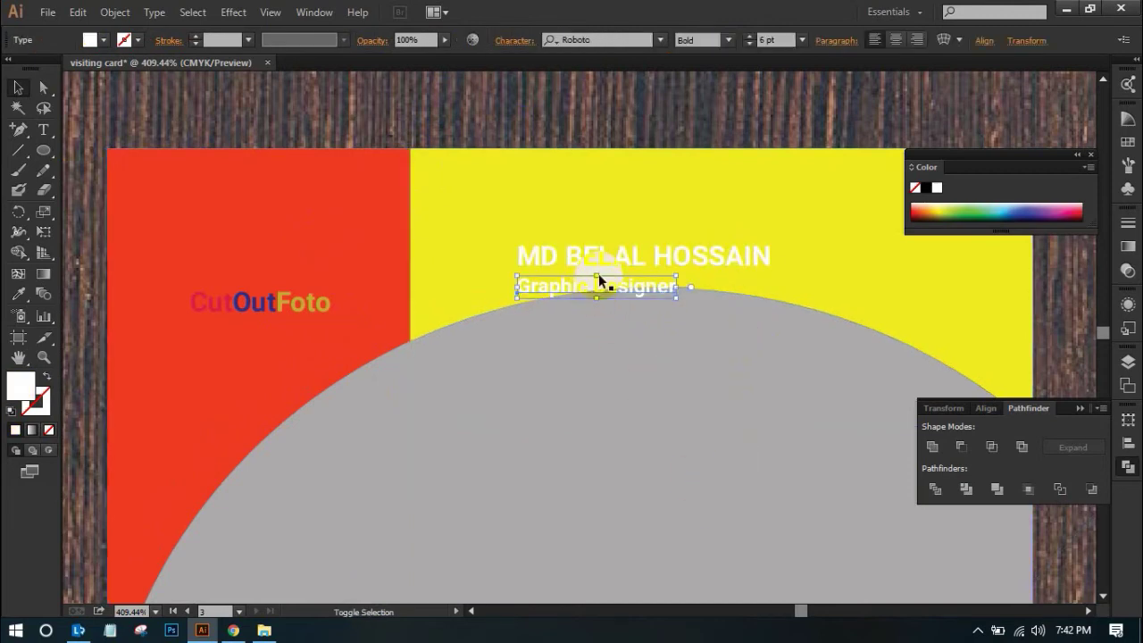
left_click_drag(600, 259, 536, 192)
left_click(598, 357)
left_click(608, 336, "alt")
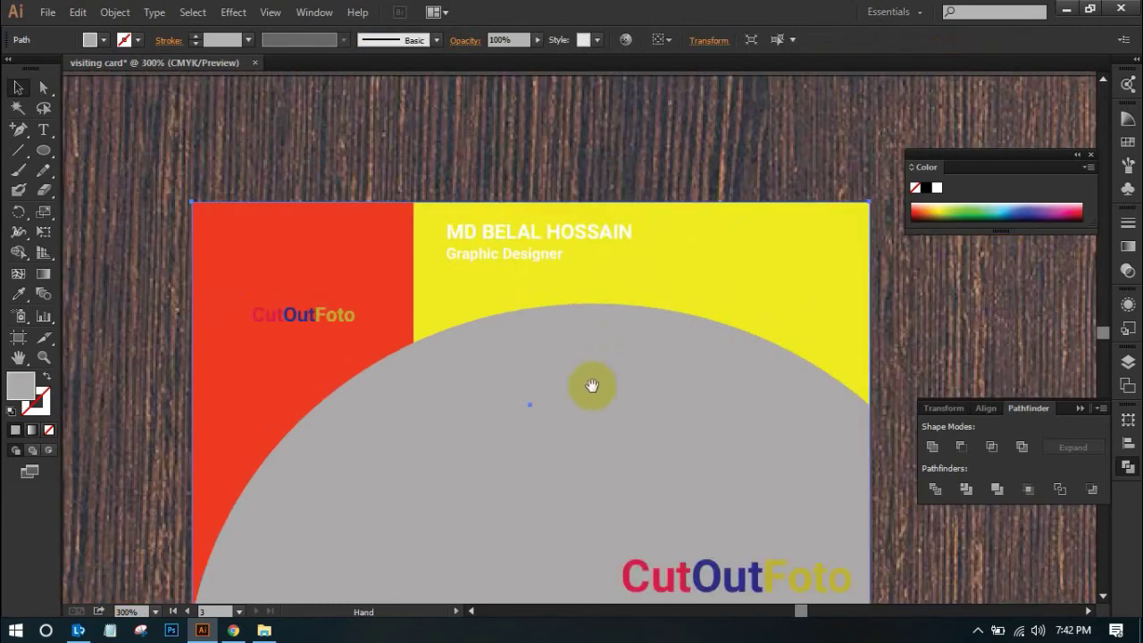
Nudge the bottom CutOutFoto wordmark up-left and scale it larger
left_click_drag(589, 387, 572, 309)
mouse_move(719, 474)
left_mouse_down()
mouse_move(704, 472)
mouse_move(689, 438)
mouse_move(705, 472)
mouse_move(715, 467)
left_mouse_up()
left_click_drag(613, 445, 521, 416)
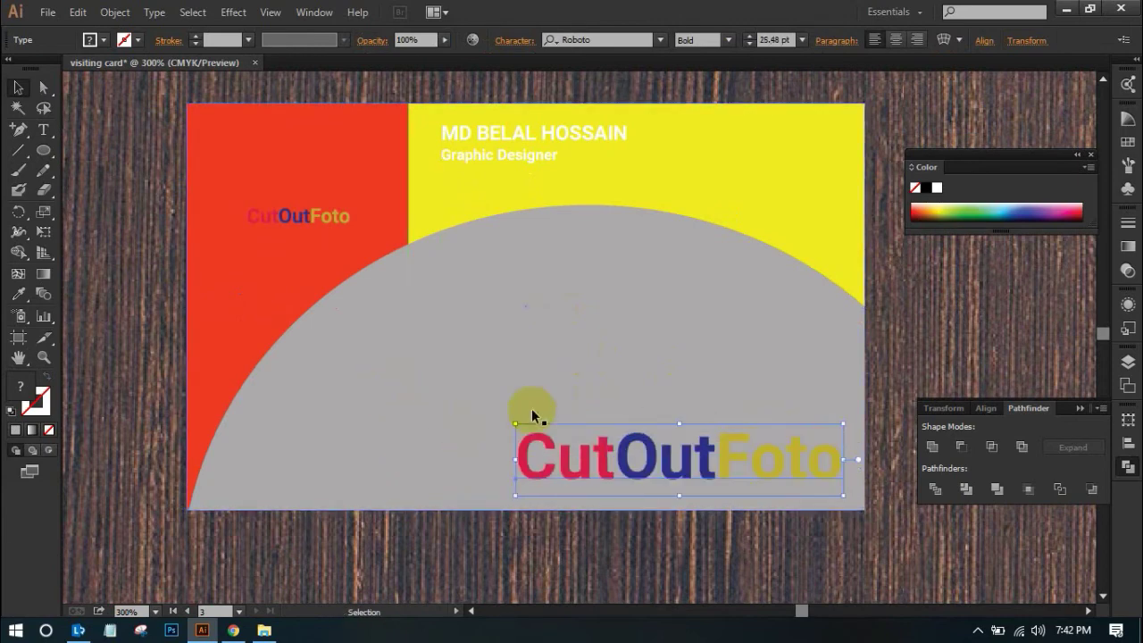
left_click(943, 350)
Zoom in on the card's top-left corner to check the logo, then zoom out to show the other cards
key("ctrl+minus")
mouse_move(593, 376)
left_mouse_down()
mouse_move(575, 330)
mouse_move(607, 375)
left_mouse_up()
key("ctrl+shift+a")
left_click_drag(371, 237, 545, 351)
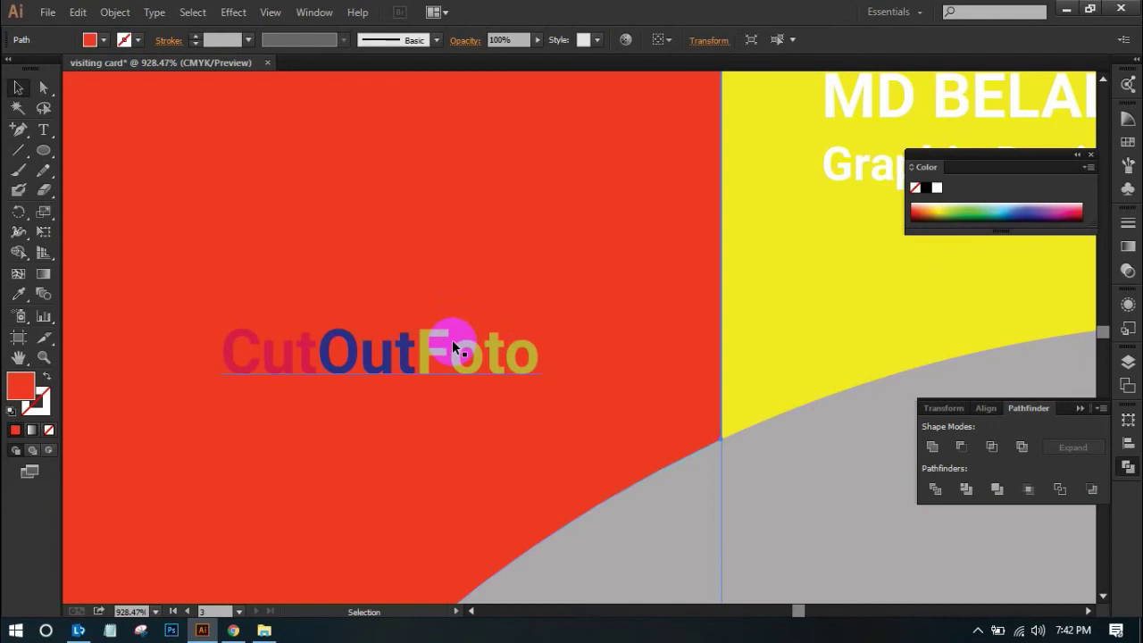
key("a")
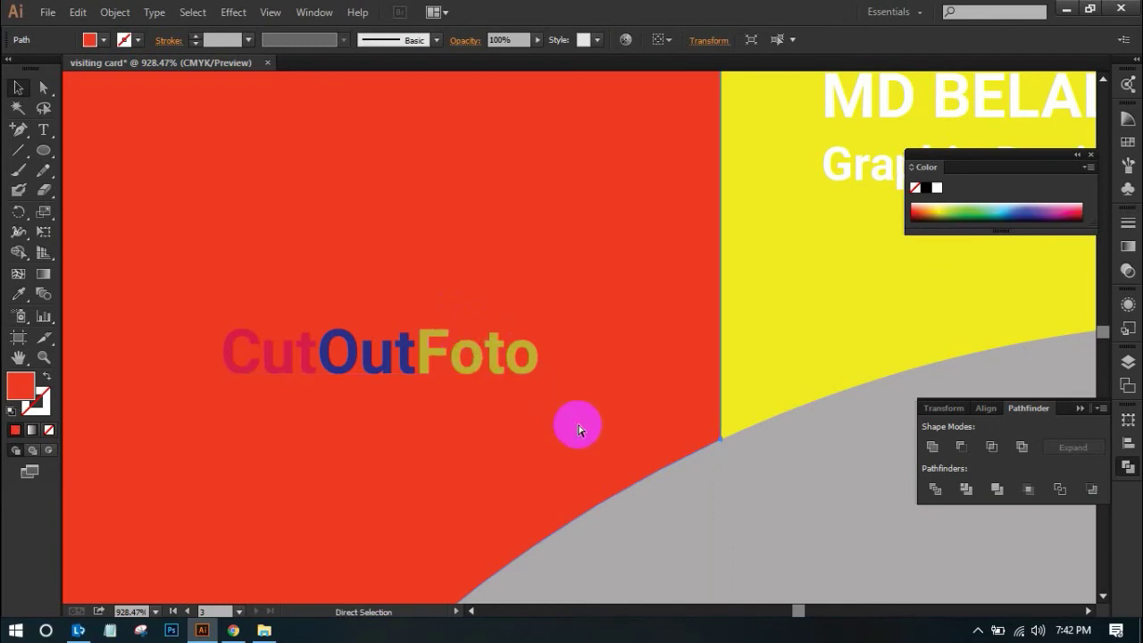
left_click(584, 380, "ctrl+alt")
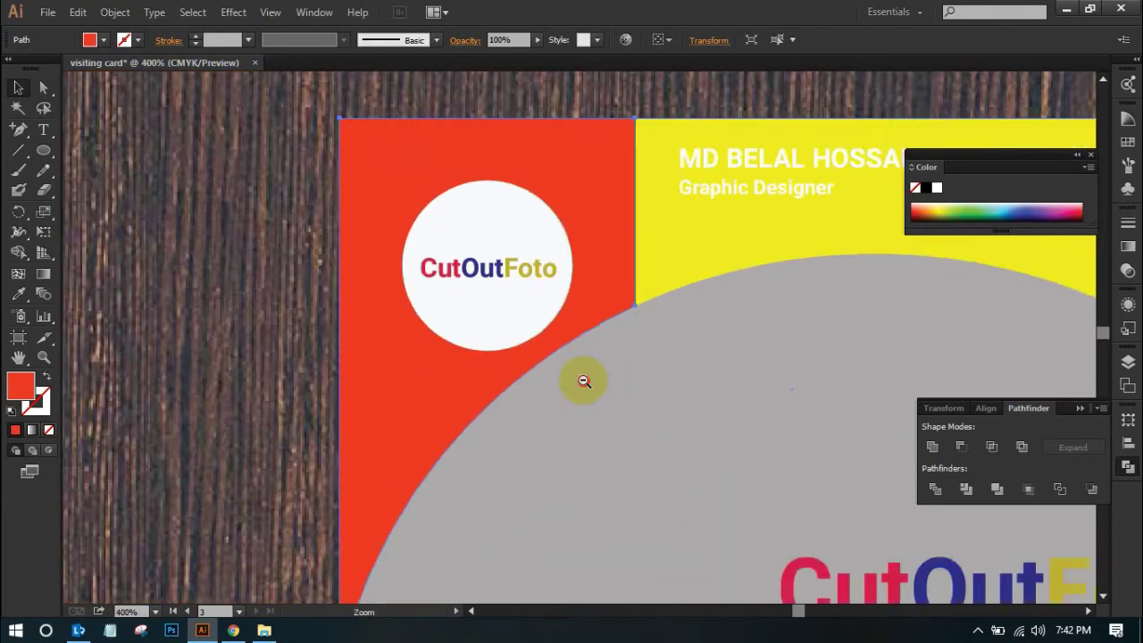
left_click(583, 380, "ctrl+alt")
left_click(584, 379, "ctrl+alt")
scroll(598, 397, "right", 2)
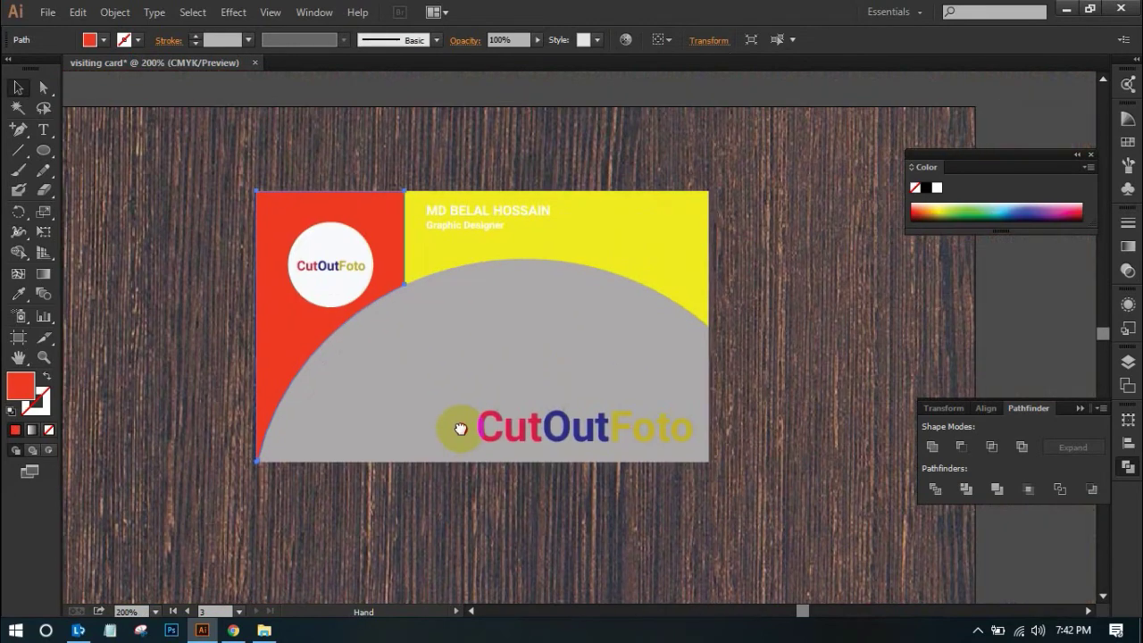
left_click(639, 80)
left_click(729, 377, "ctrl+alt")
scroll(719, 303, "down", 2)
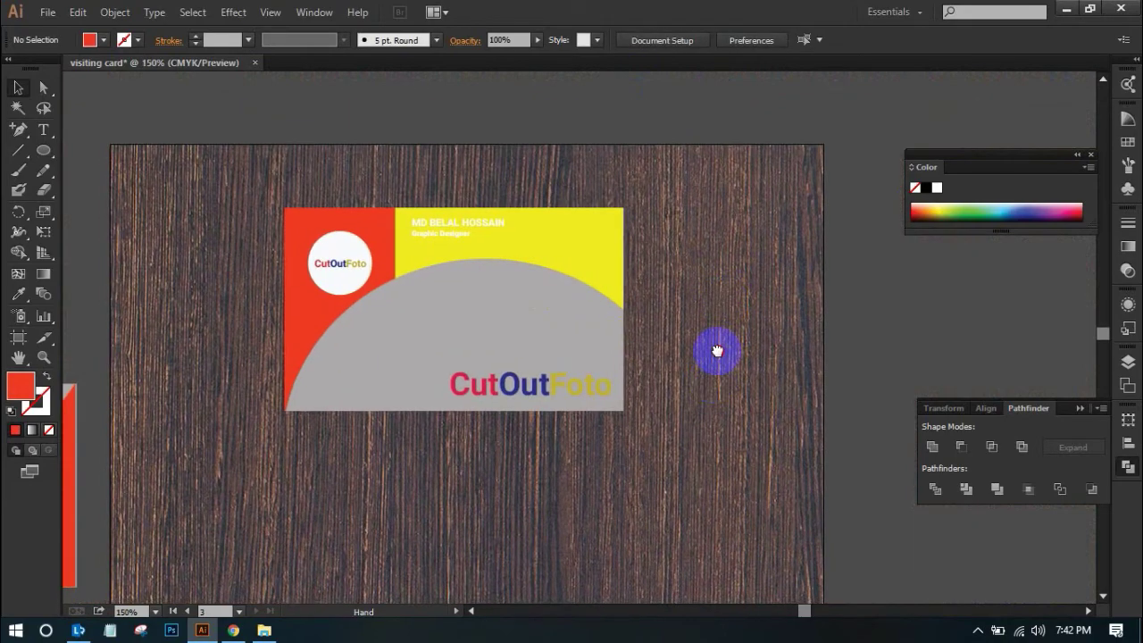
scroll(716, 321, "down", 2)
left_click(717, 294, "ctrl+alt")
scroll(777, 380, "left", 3)
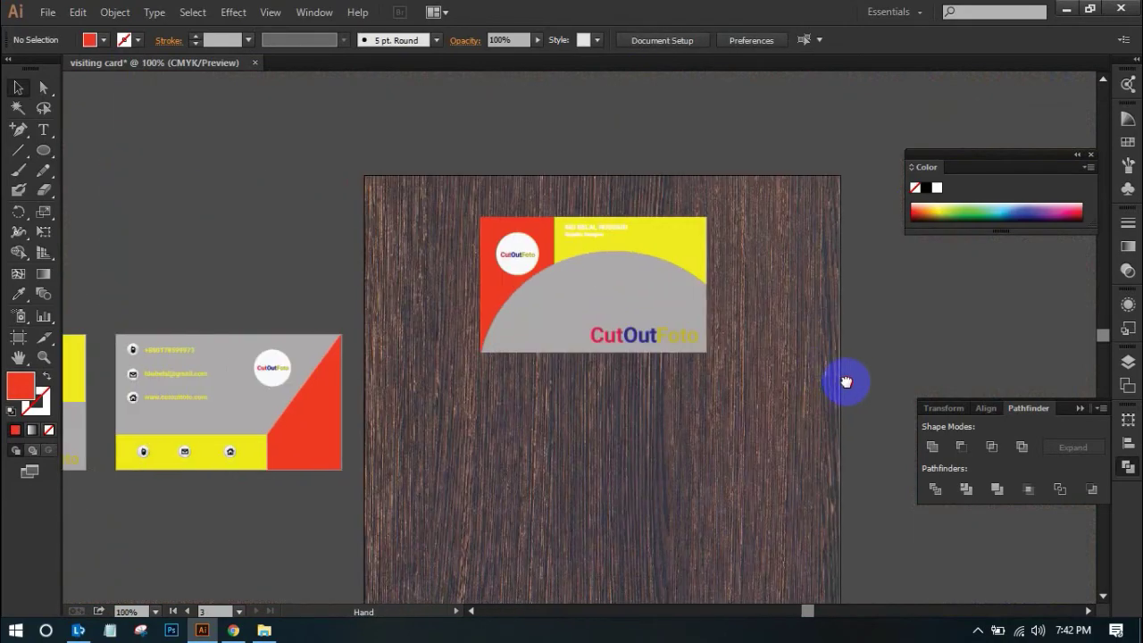
Marquee-select the back card and Alt-drag a copy onto the wood mockup below the front card
scroll(510, 408, "down", 1)
scroll(510, 408, "left", 3)
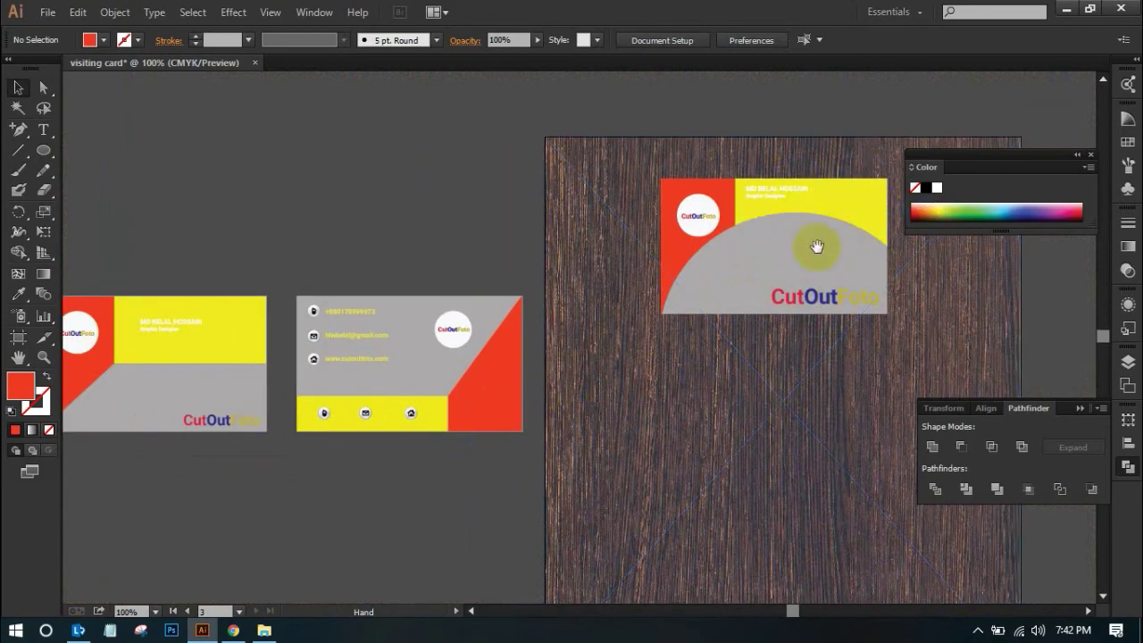
left_click_drag(512, 468, 503, 432)
left_click_drag(455, 467, 415, 444)
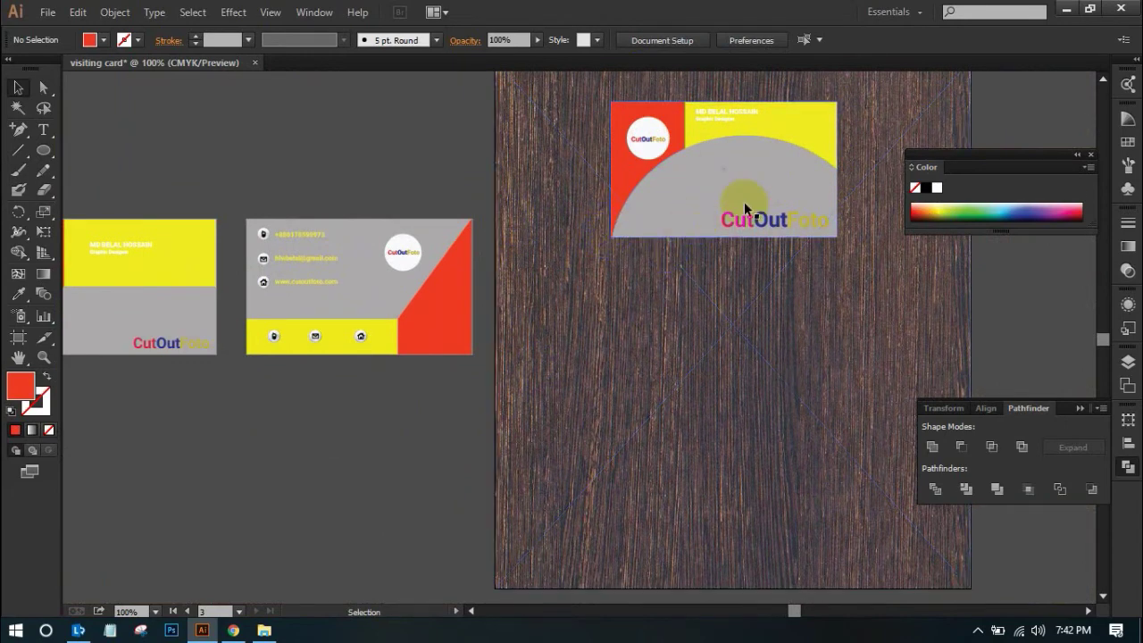
scroll(714, 210, "up", 2)
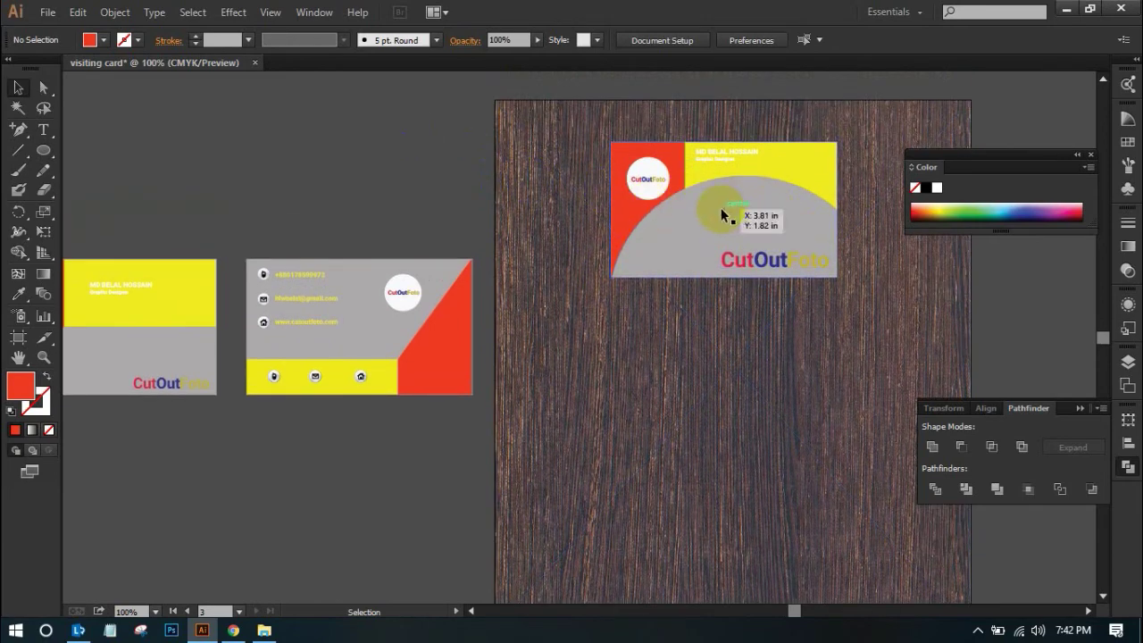
left_click_drag(620, 282, 689, 232)
left_click_drag(364, 252, 545, 391)
left_click_drag(497, 327, 510, 295)
key("space")
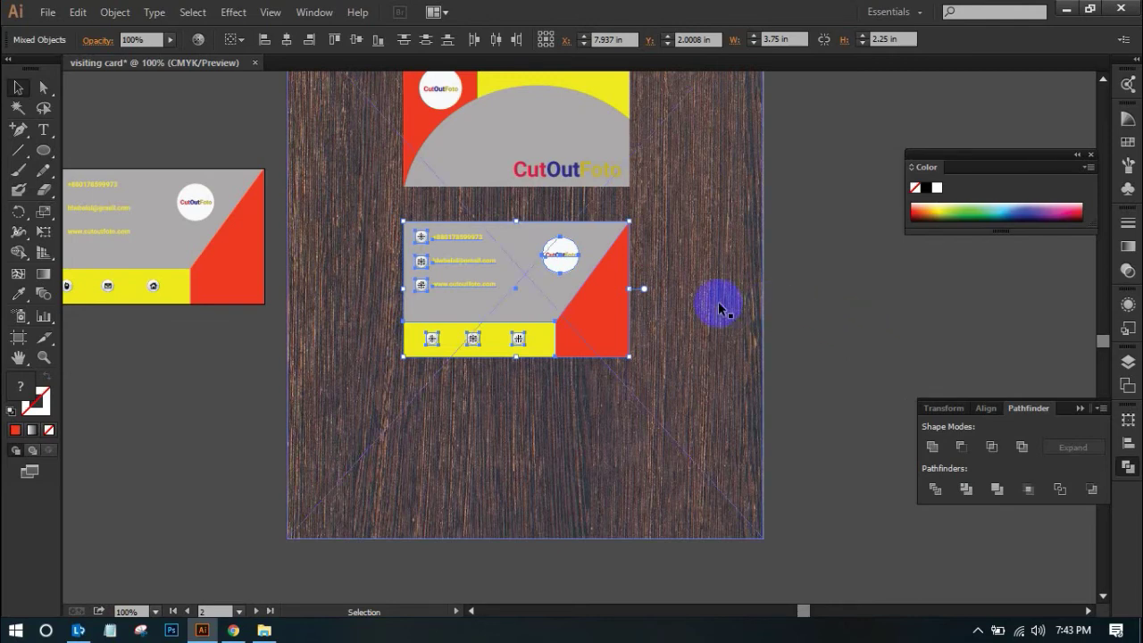
left_click(592, 140)
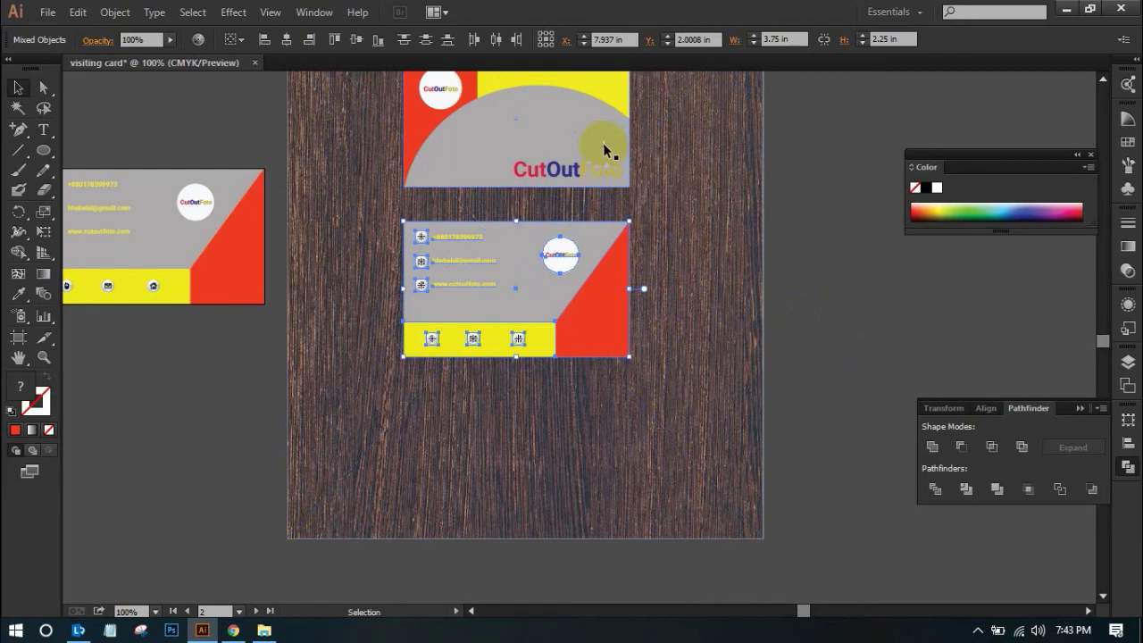
left_click(866, 96)
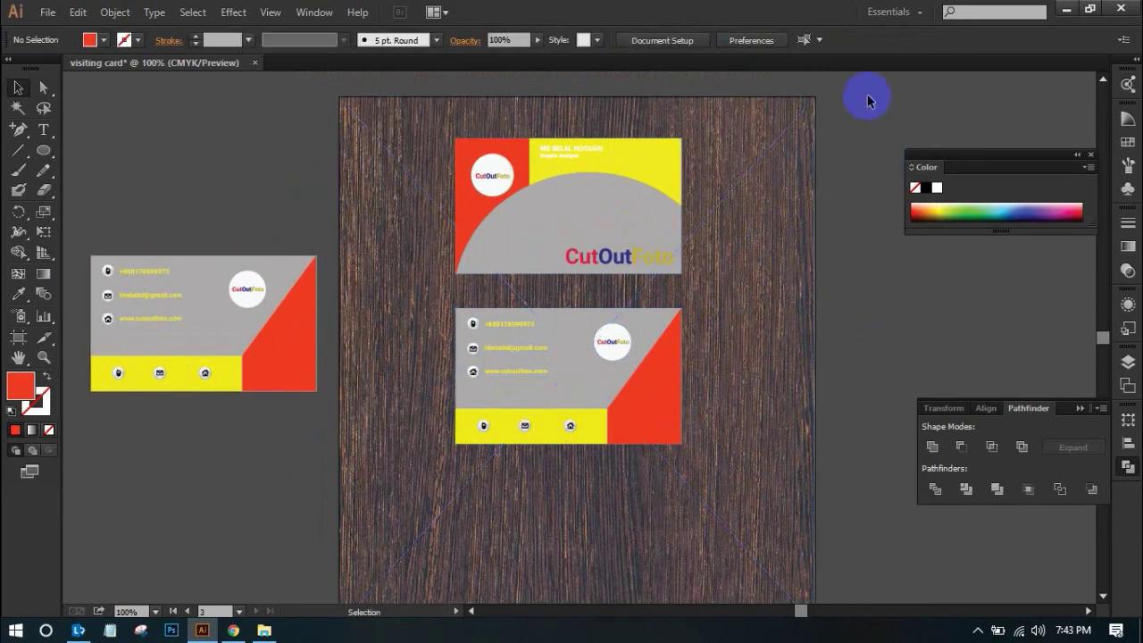
Lock the wood mockup image with Object > Lock > Selection
left_click(503, 154)
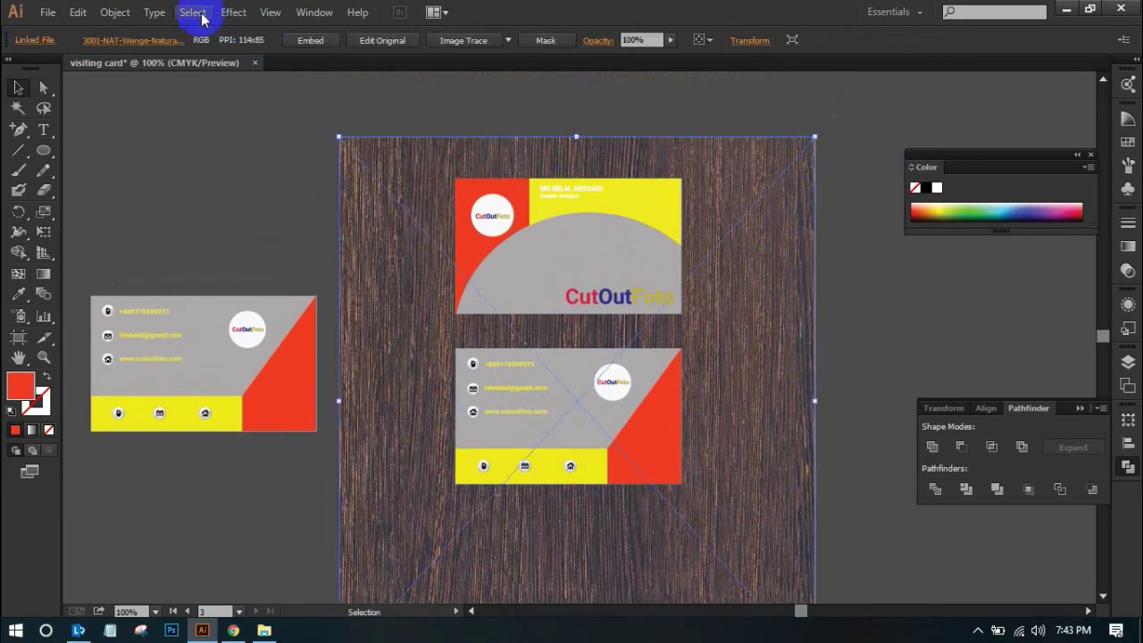
left_click(155, 12)
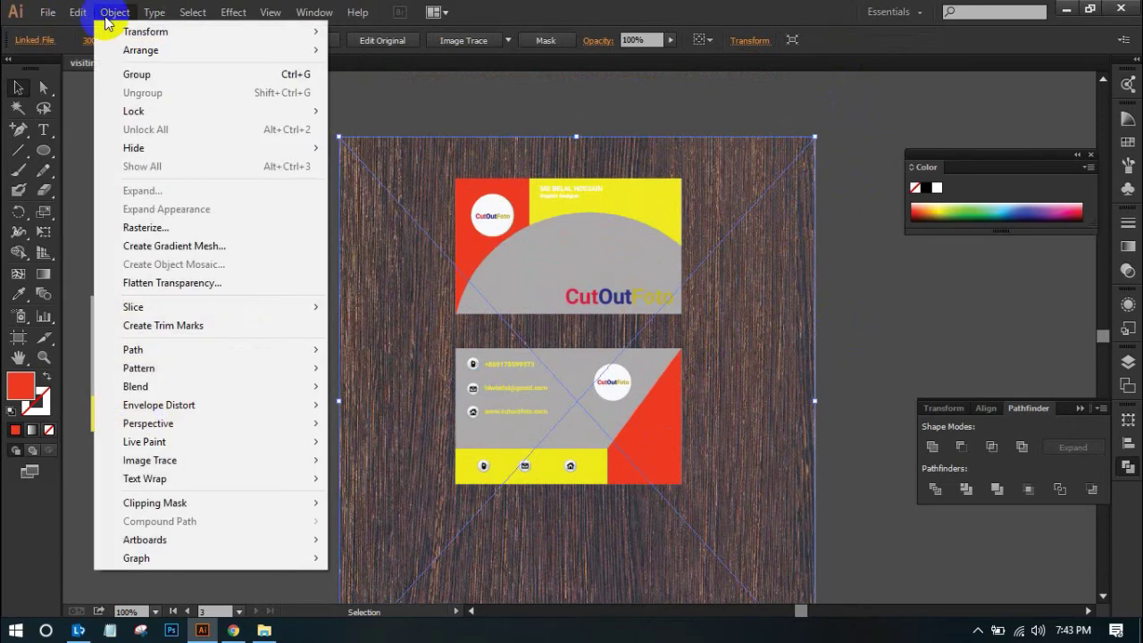
mouse_move(156, 112)
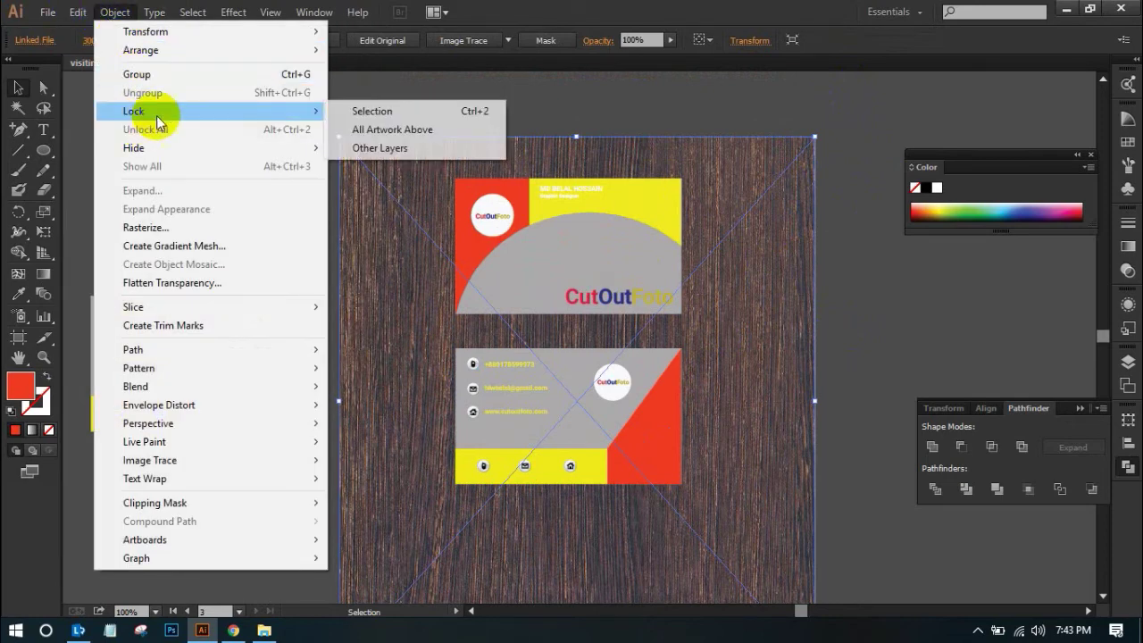
left_click(356, 111)
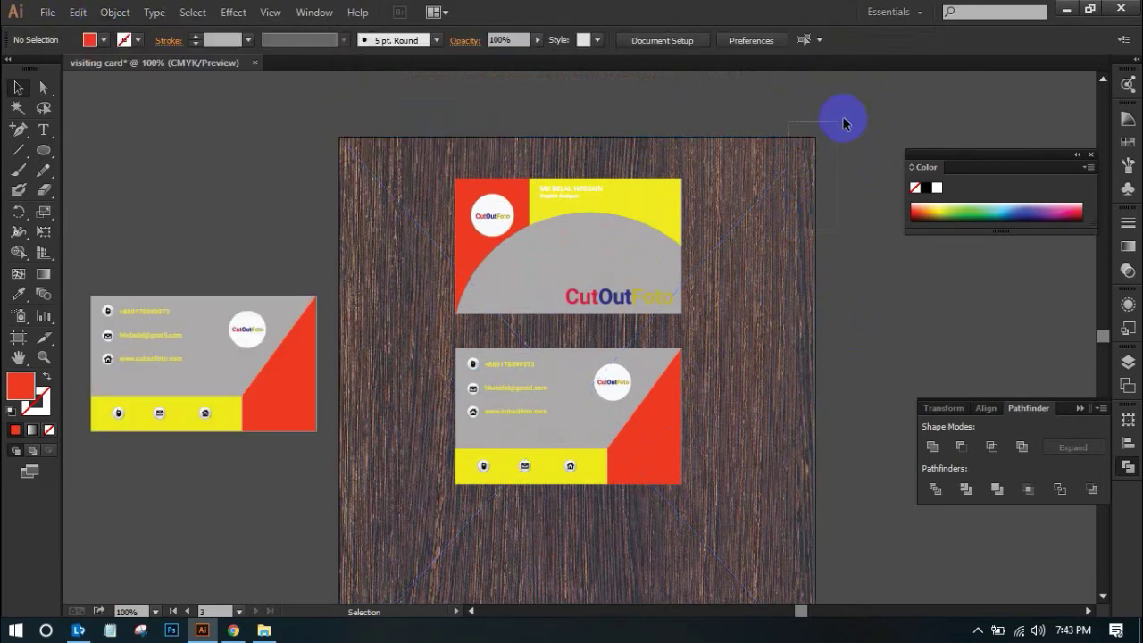
scroll(803, 212, "down", 2)
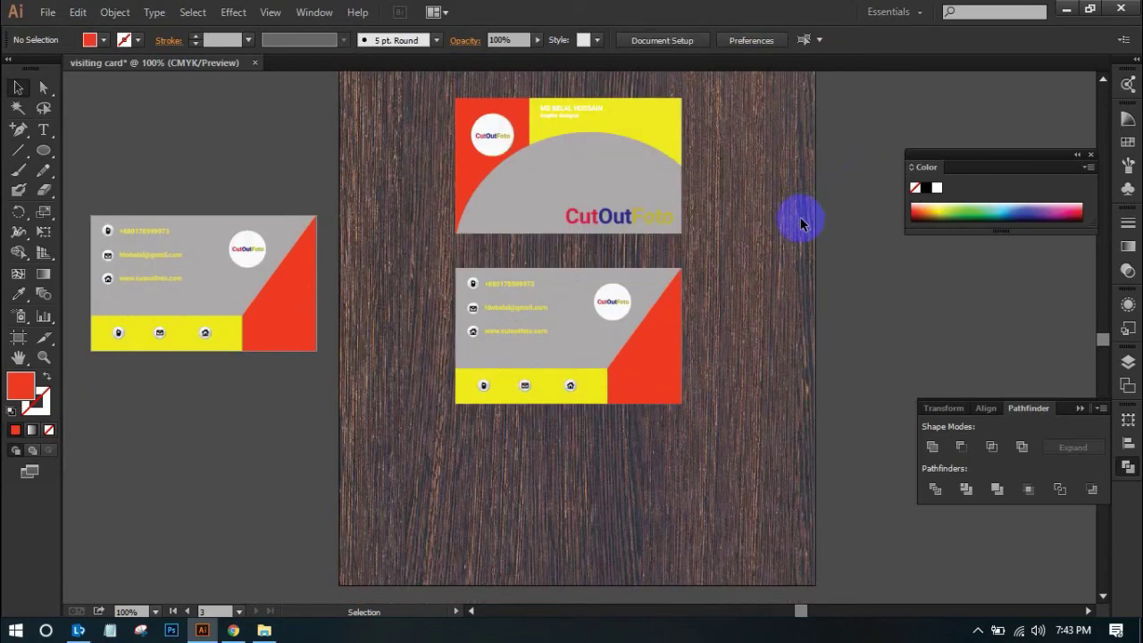
scroll(741, 252, "up", 1)
Resize and reposition both cards so they fit on the wood
left_click_drag(430, 115, 728, 489)
scroll(728, 470, "down", 2)
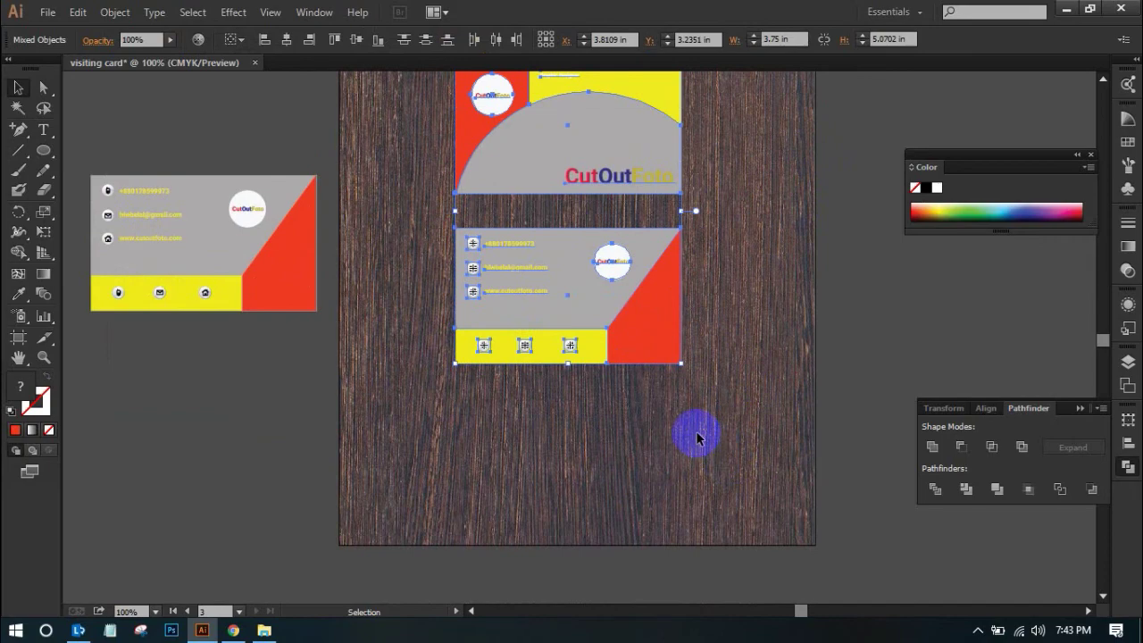
left_click_drag(680, 363, 785, 503)
left_click_drag(579, 231, 540, 249)
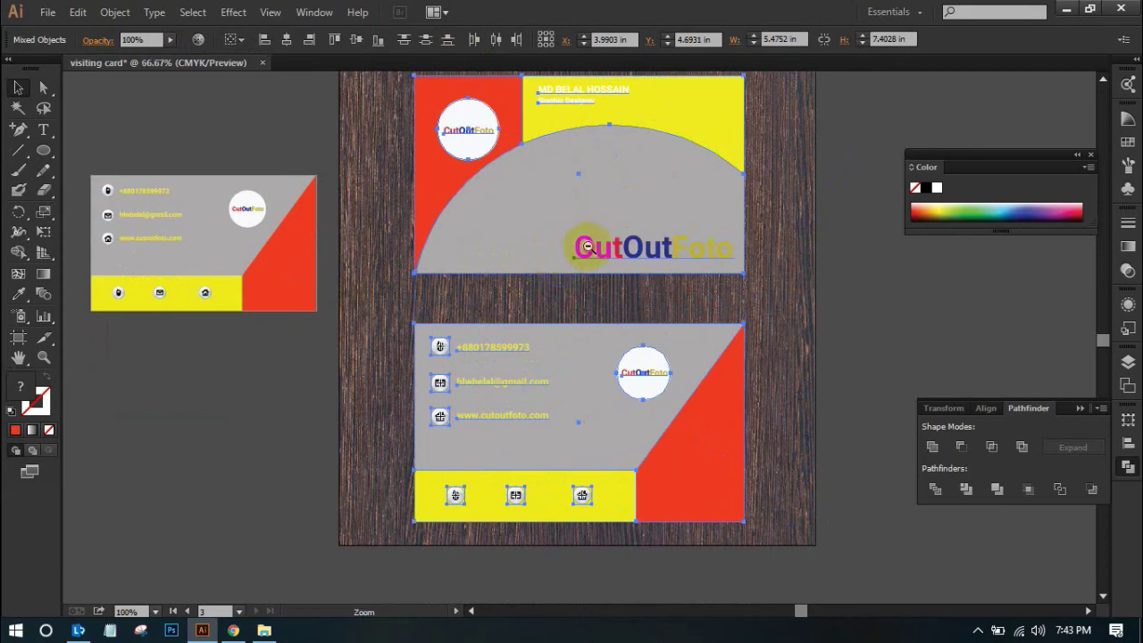
scroll(561, 517, "down", 1)
left_click_drag(687, 524, 656, 483)
left_click_drag(526, 312, 502, 316)
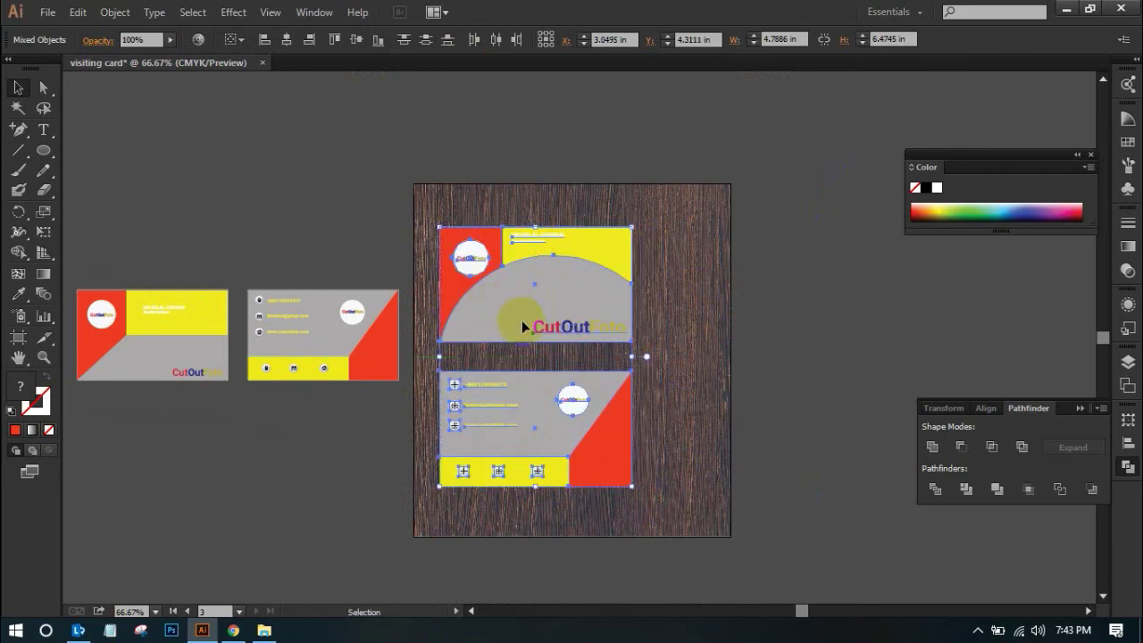
left_click(824, 250)
Group all pieces of the lower back card into one object
left_click(555, 270)
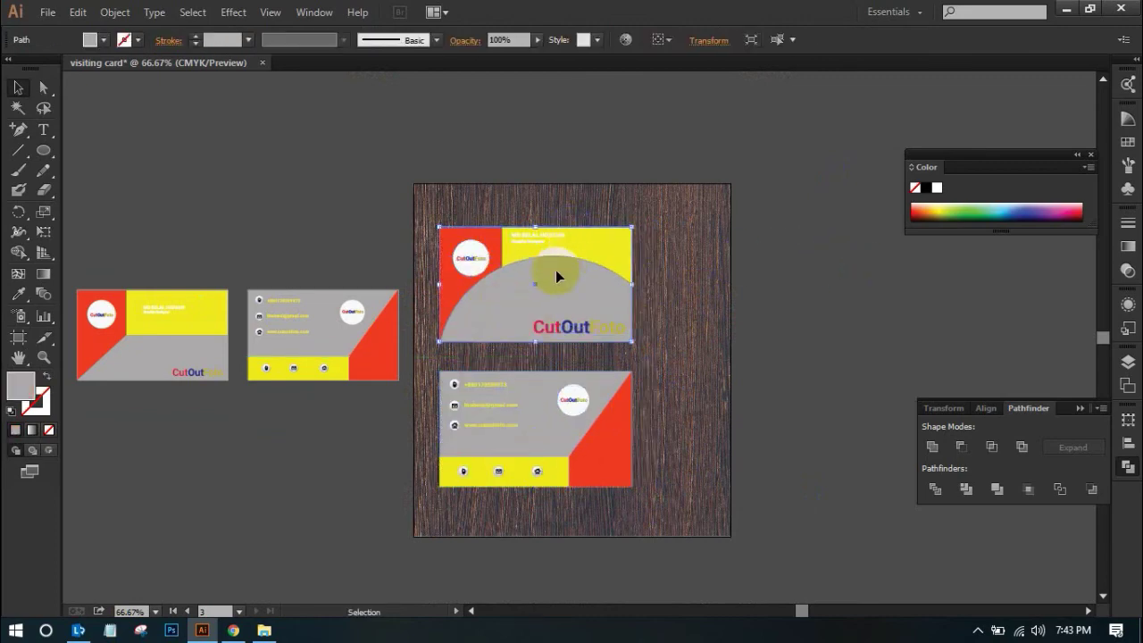
left_click(759, 284)
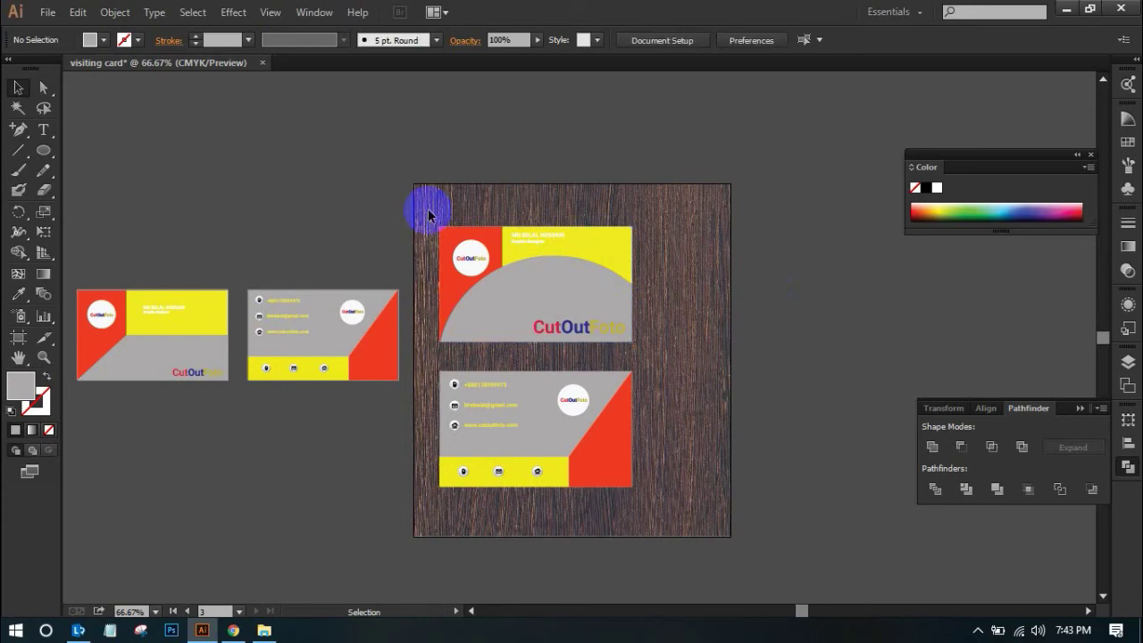
right_click(579, 280)
left_click(732, 358)
left_click(598, 497)
left_click_drag(427, 516, 644, 366)
right_click(534, 396)
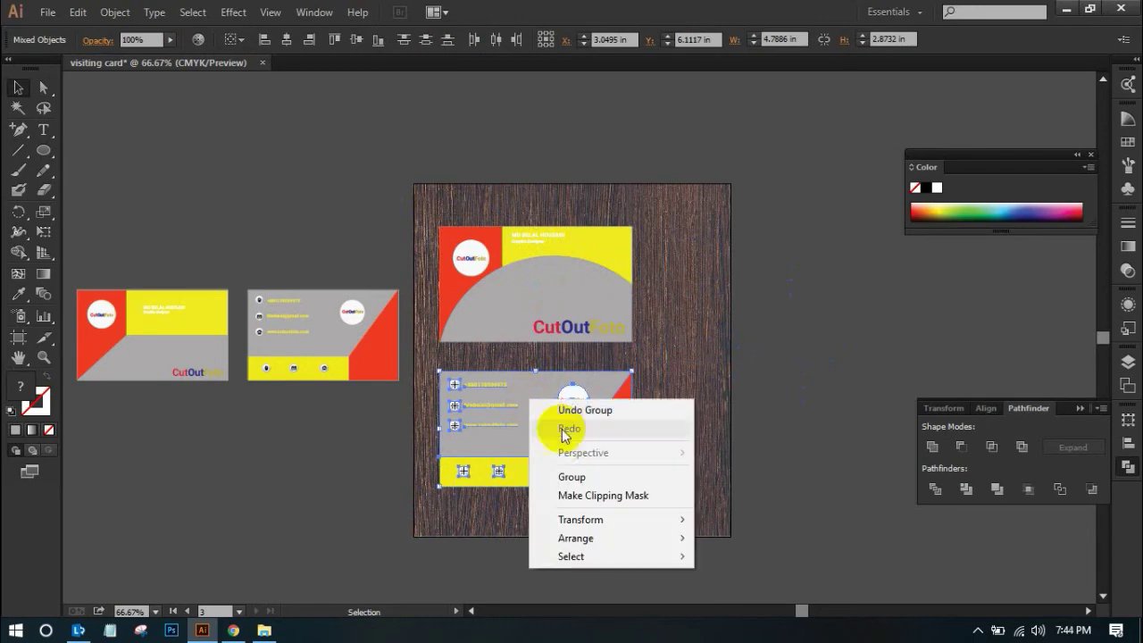
left_click(564, 472)
left_click(839, 378)
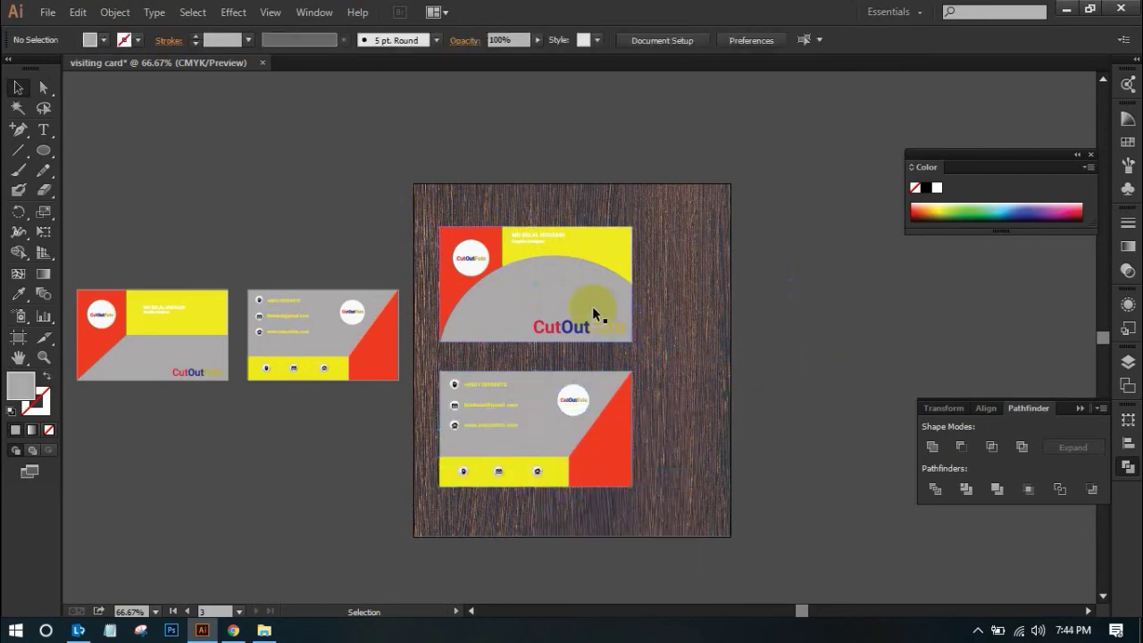
Center the view on the cards and marquee-select both card groups
scroll(701, 466, "up", 3)
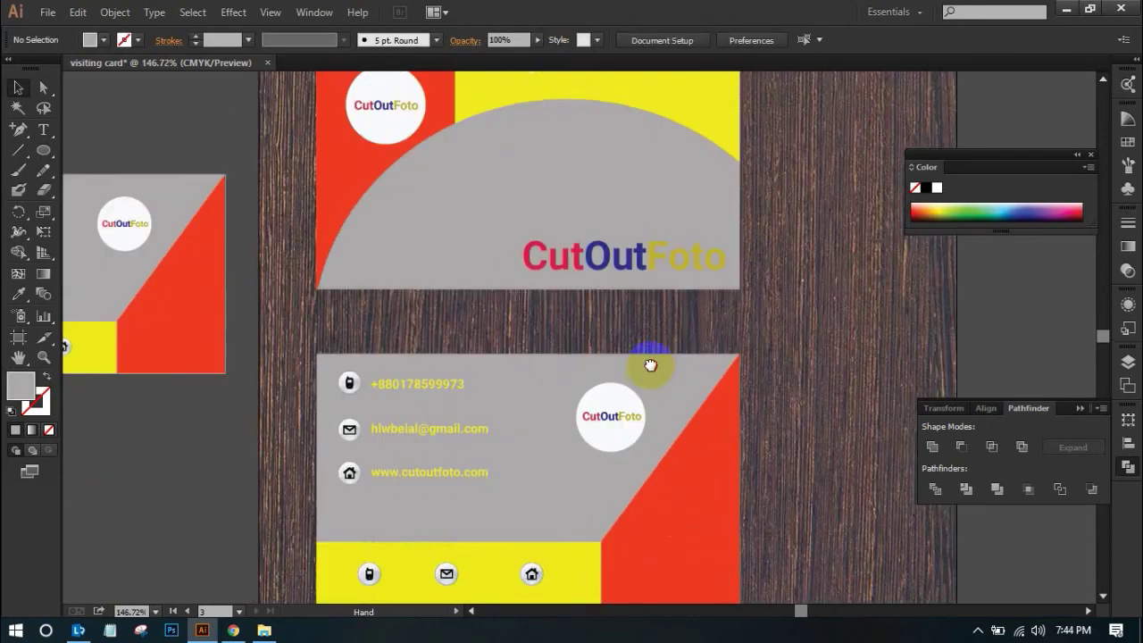
scroll(647, 350, "down", 3)
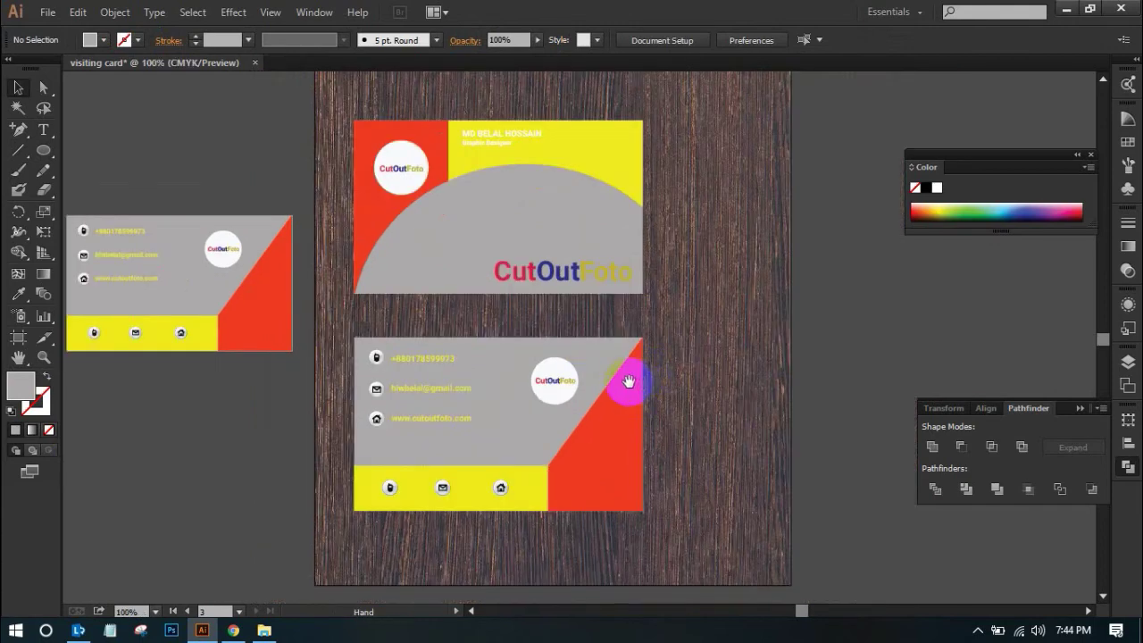
left_click_drag(592, 333, 589, 379)
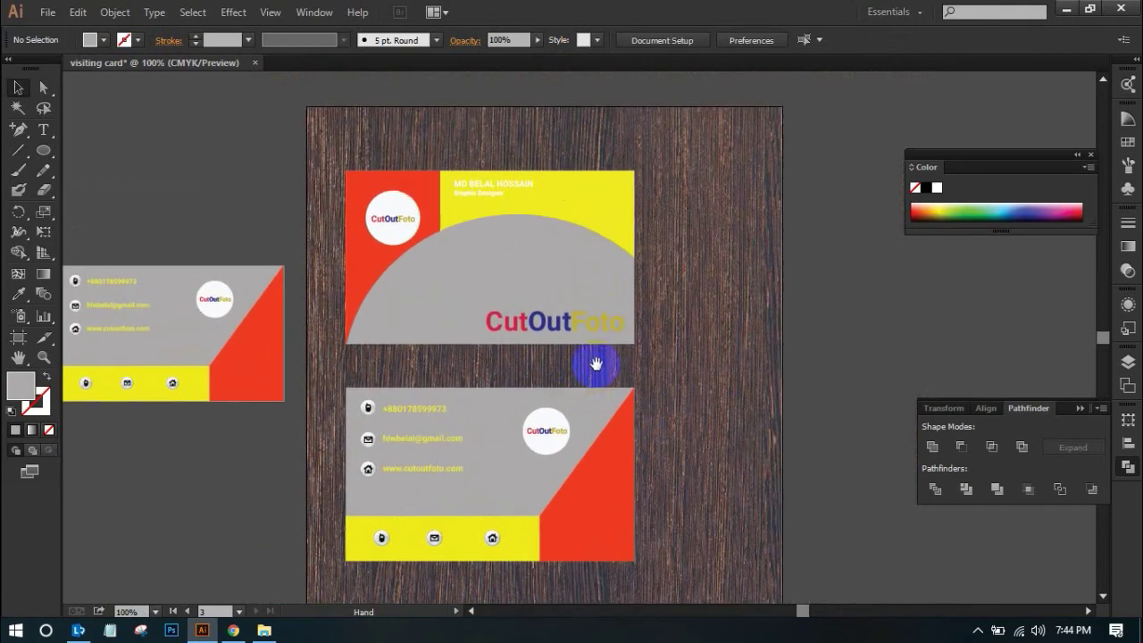
scroll(858, 309, "down", 1)
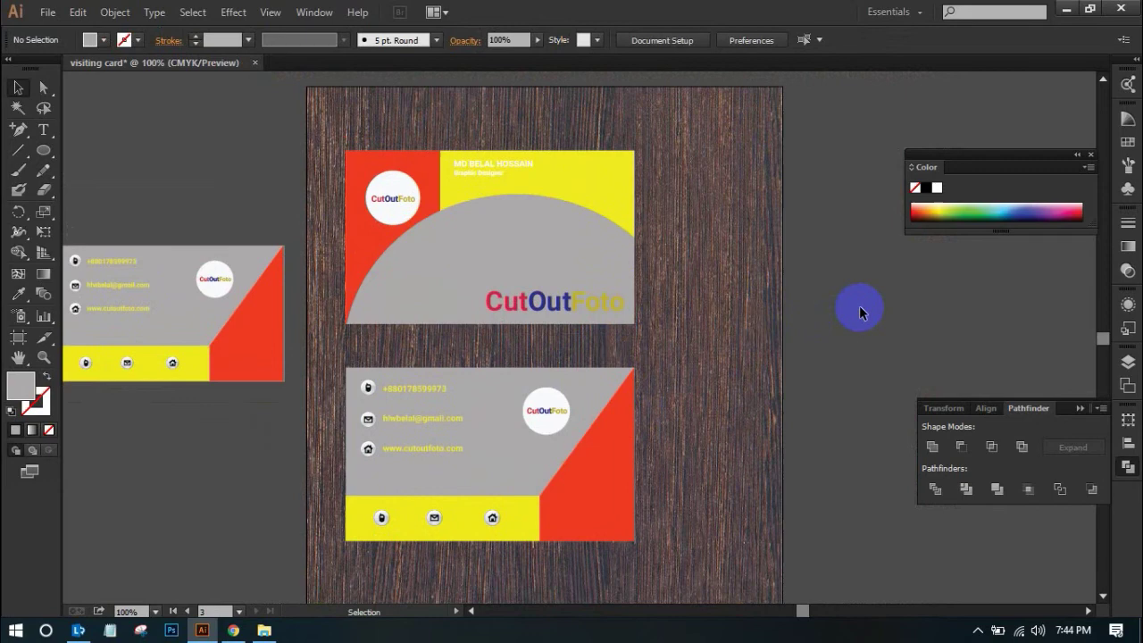
scroll(850, 313, "up", 2)
scroll(850, 307, "down", 2)
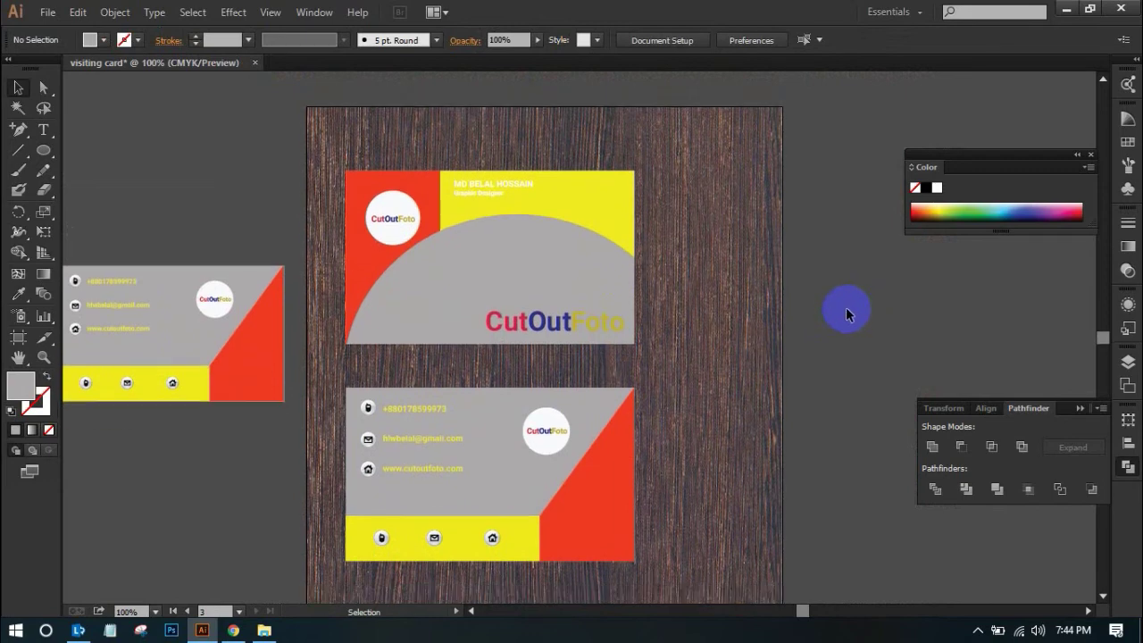
left_click(398, 144)
left_click_drag(329, 136, 664, 573)
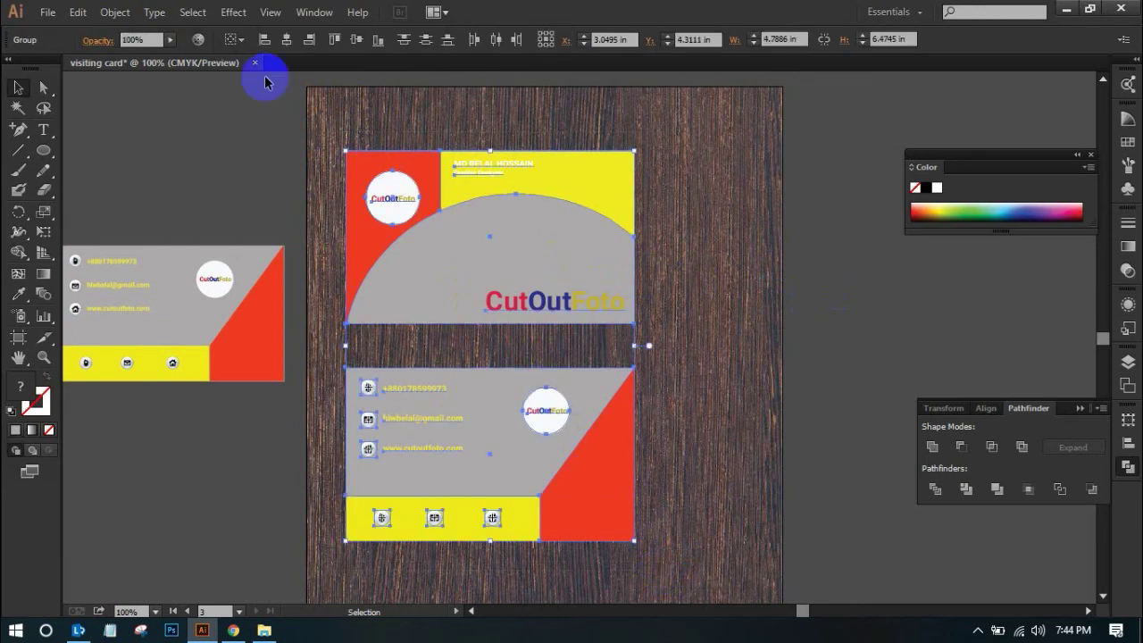
Apply a drop shadow to both cards: 76% opacity, 0.1 in offsets, 0.1 in blur
left_click(231, 14)
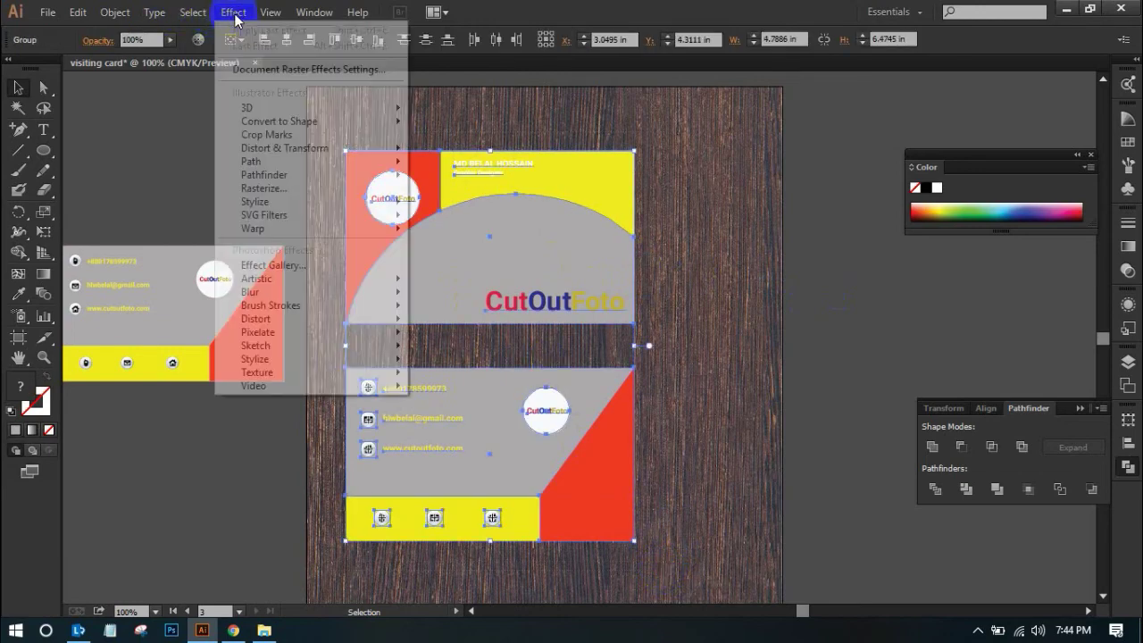
mouse_move(284, 209)
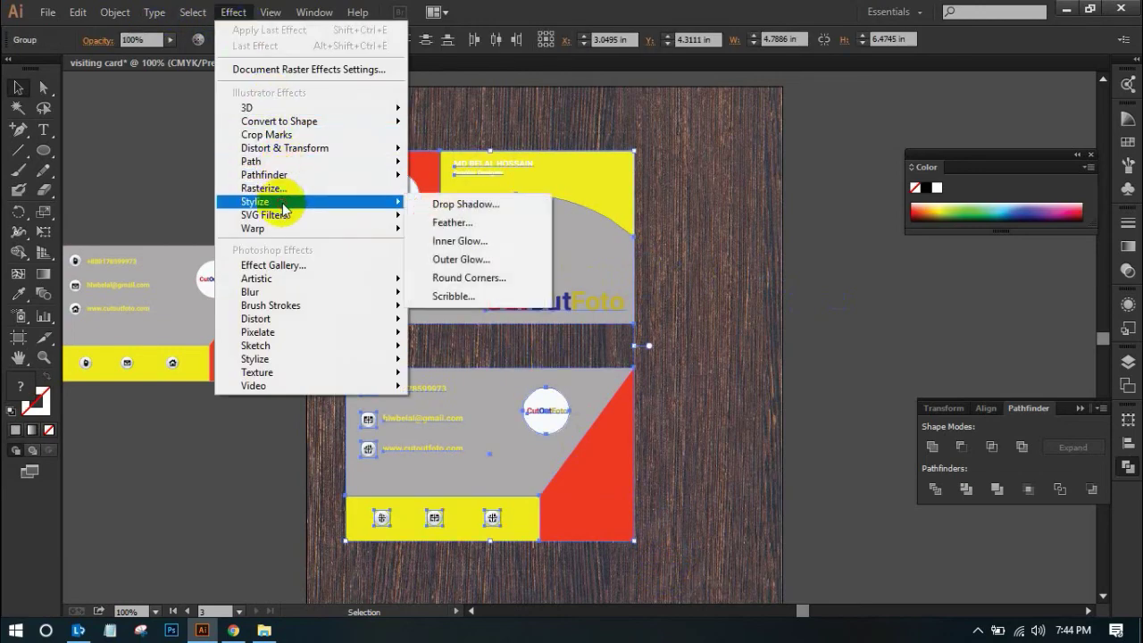
left_click(451, 214)
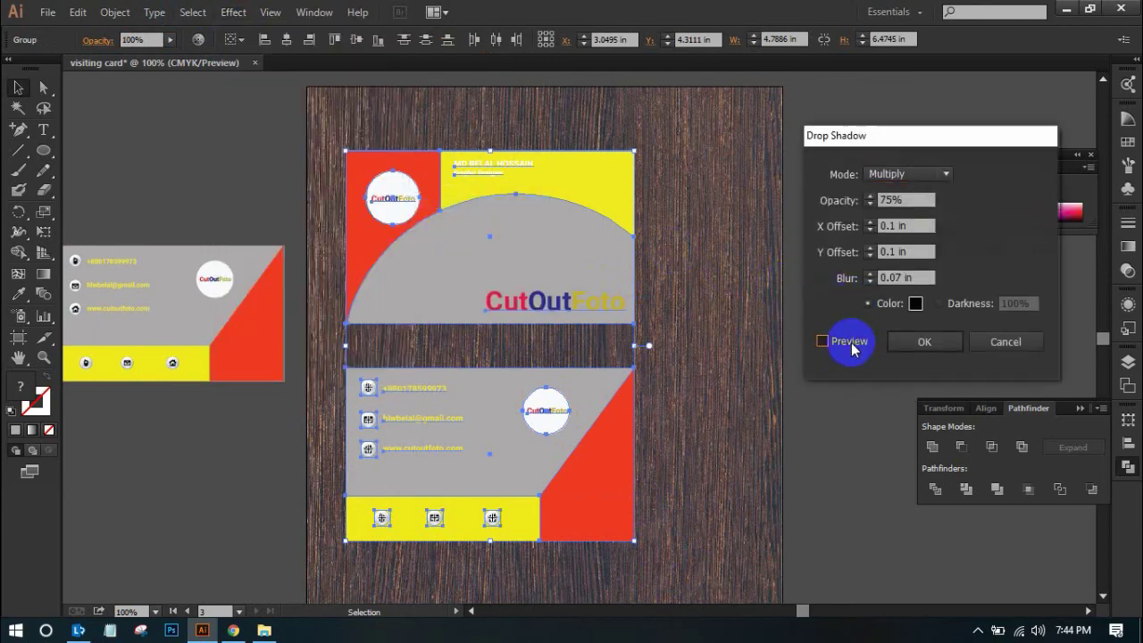
left_click(822, 341)
left_click(610, 516)
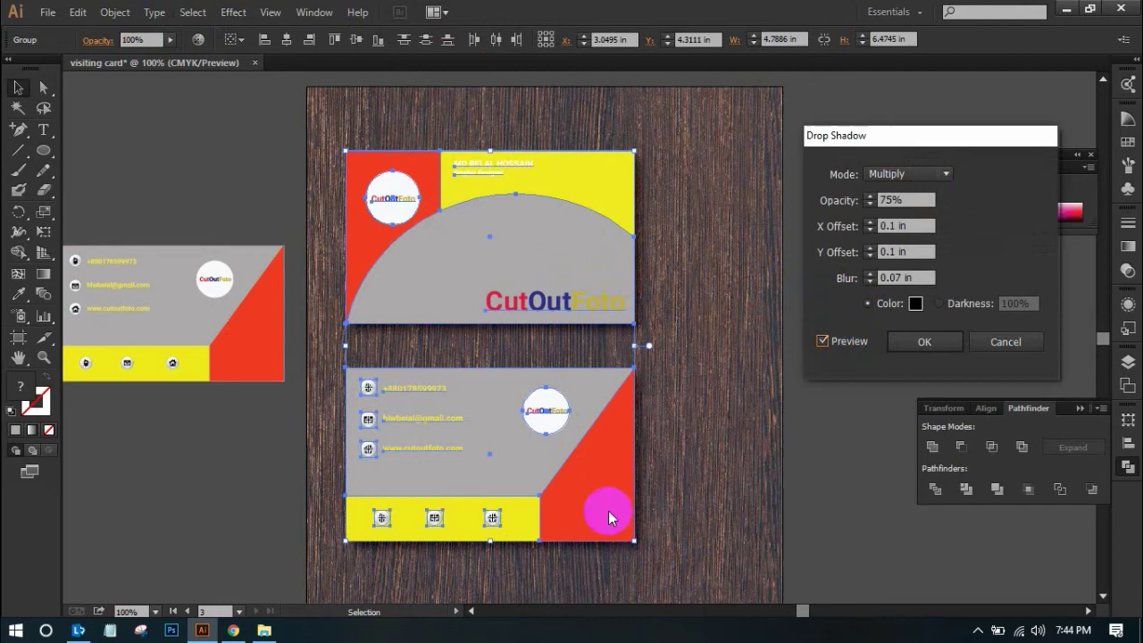
left_click(913, 256)
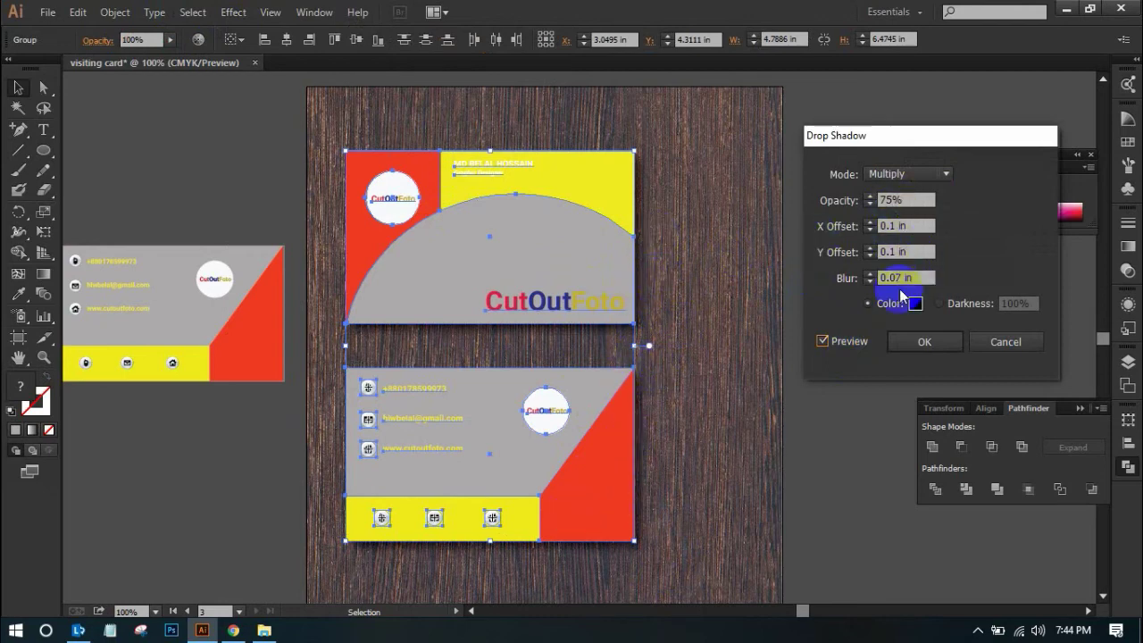
left_click(871, 223)
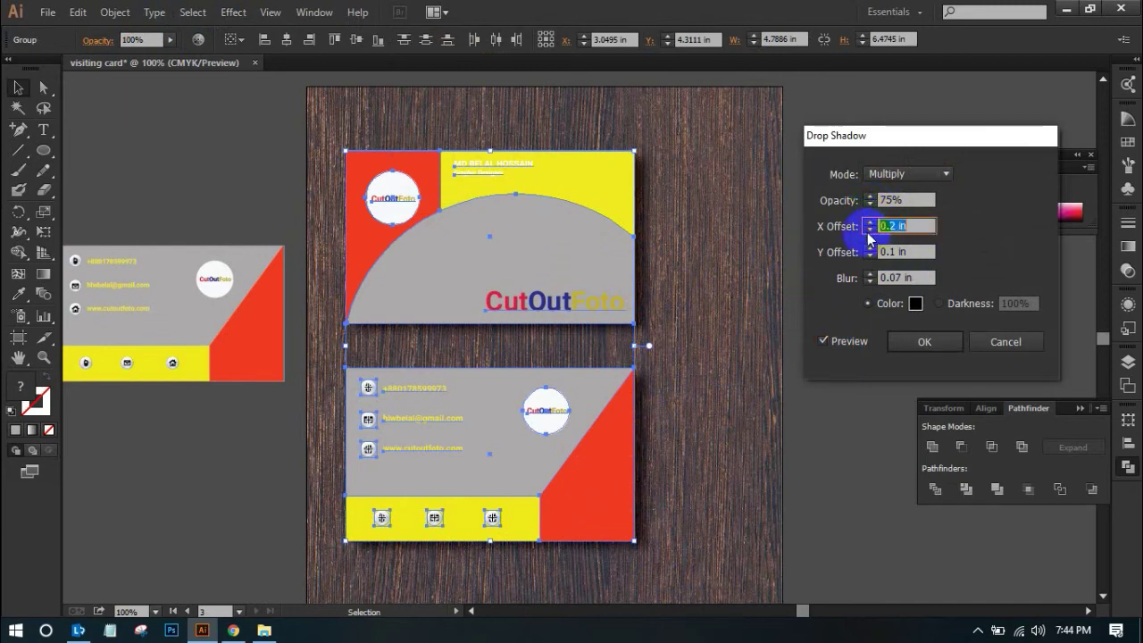
left_click(868, 231)
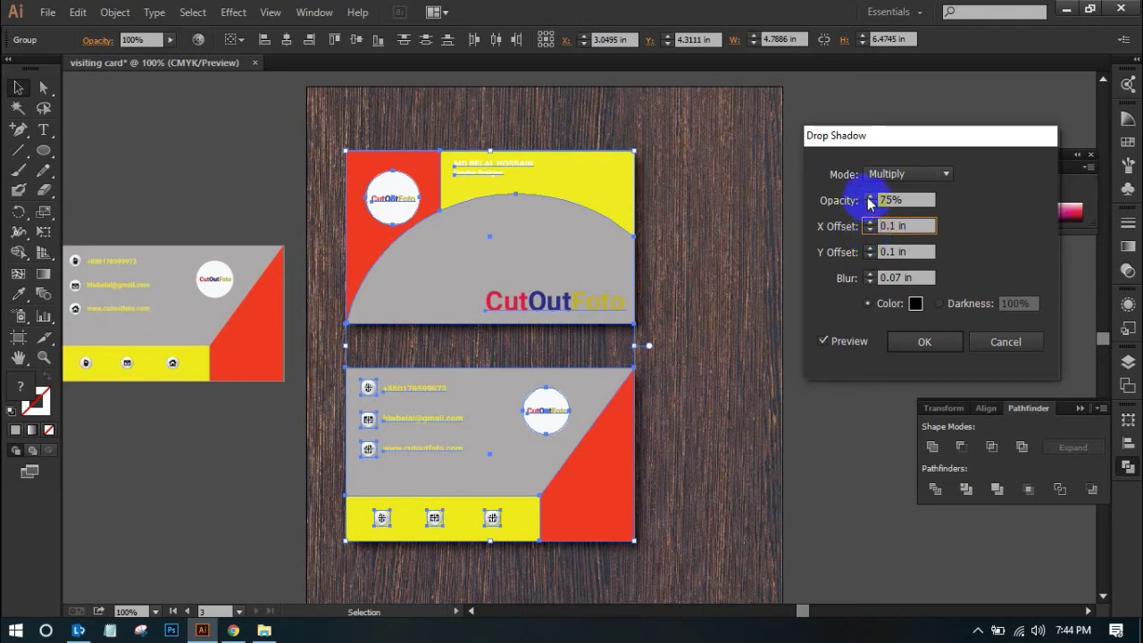
left_click(870, 256)
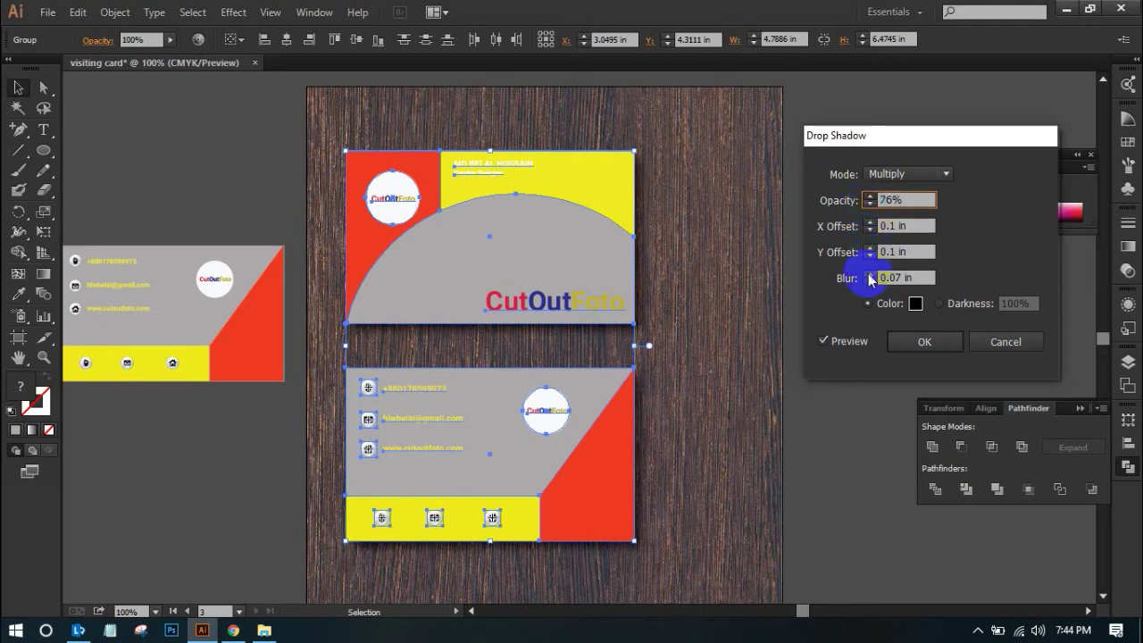
type("0.1")
left_click(868, 303)
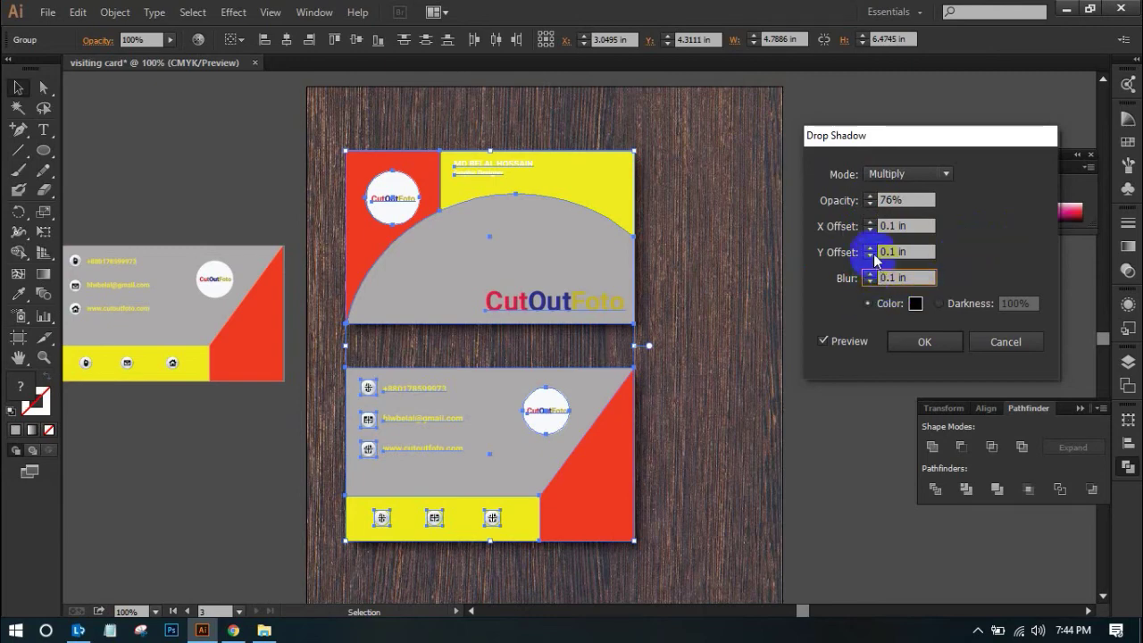
left_click(922, 342)
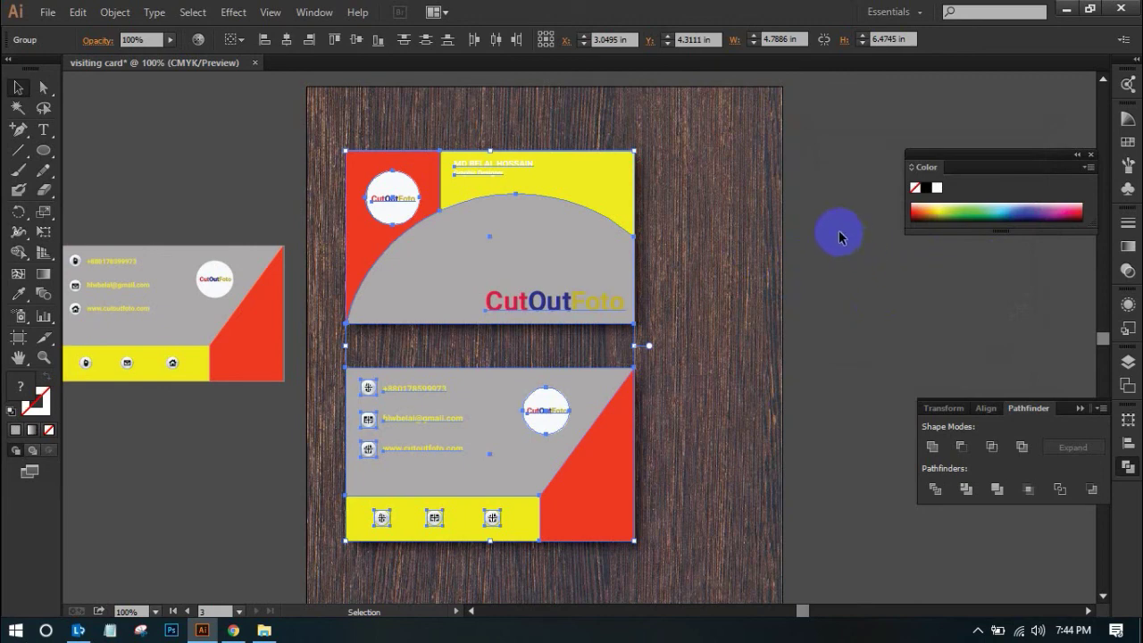
Deselect the cards to inspect the shadows, then bring up Chrome
left_click(838, 235)
scroll(839, 231, "down", 2)
scroll(831, 230, "up", 2)
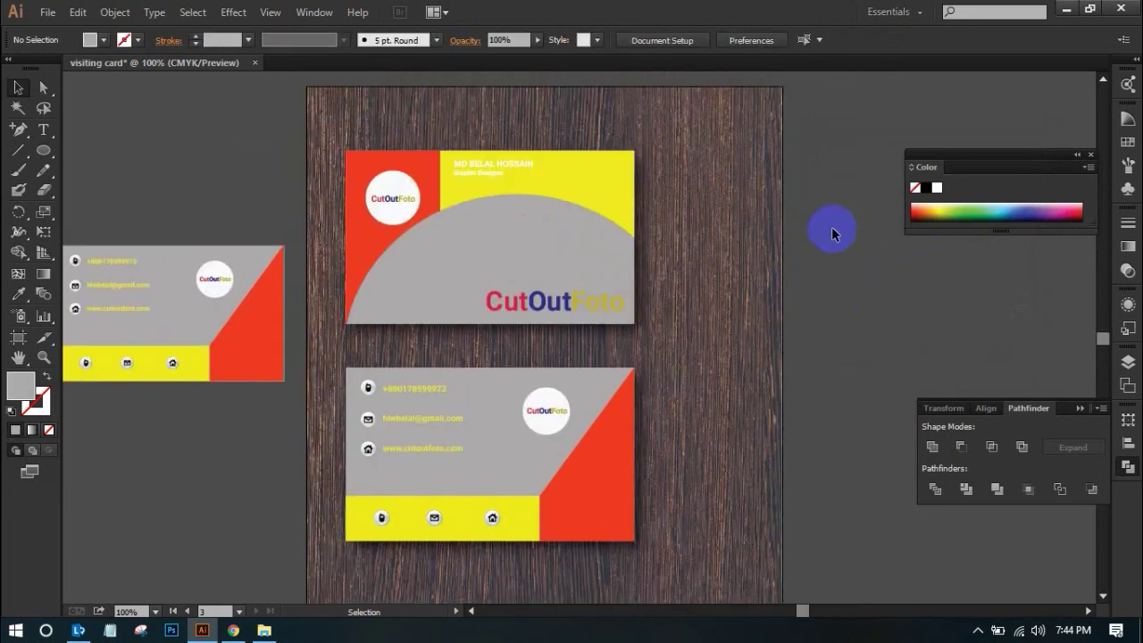
scroll(831, 232, "up", 1)
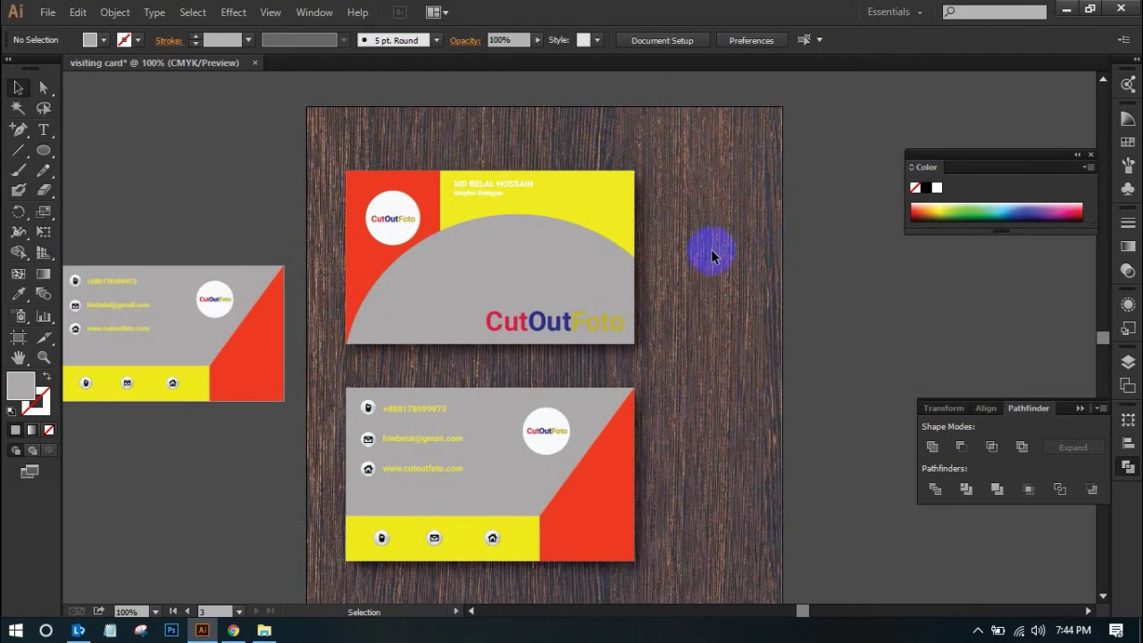
scroll(710, 252, "down", 1)
scroll(755, 268, "up", 1)
left_click(234, 627)
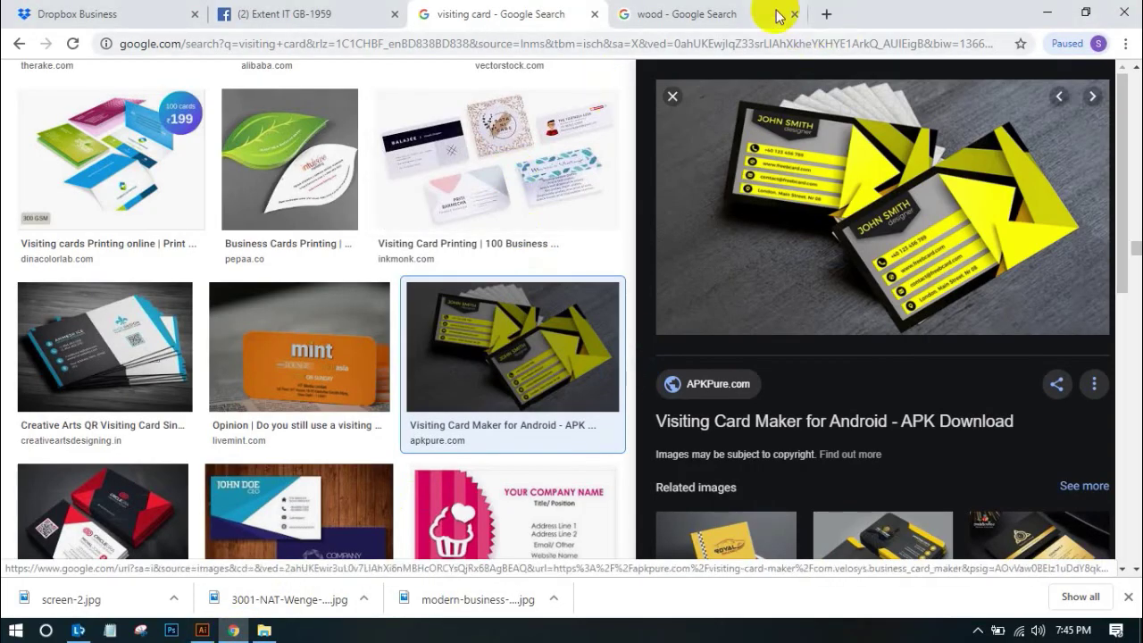
In a new tab, search 'flower picture png' from the 'flower' suggestions and show Images results
left_click(786, 14)
left_click(825, 14)
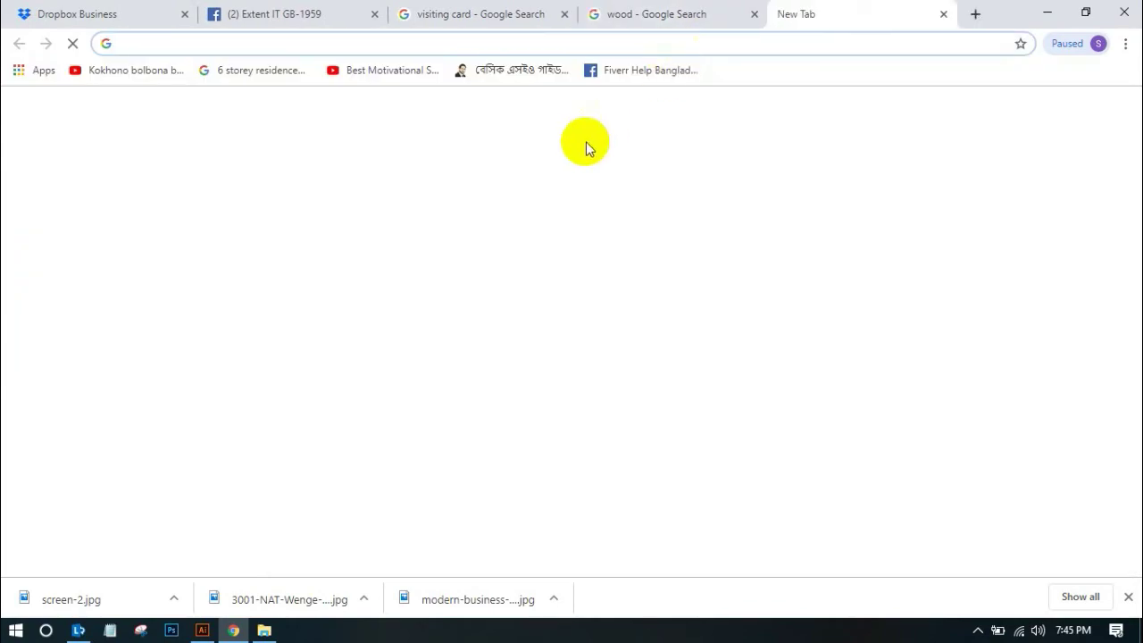
type("flower")
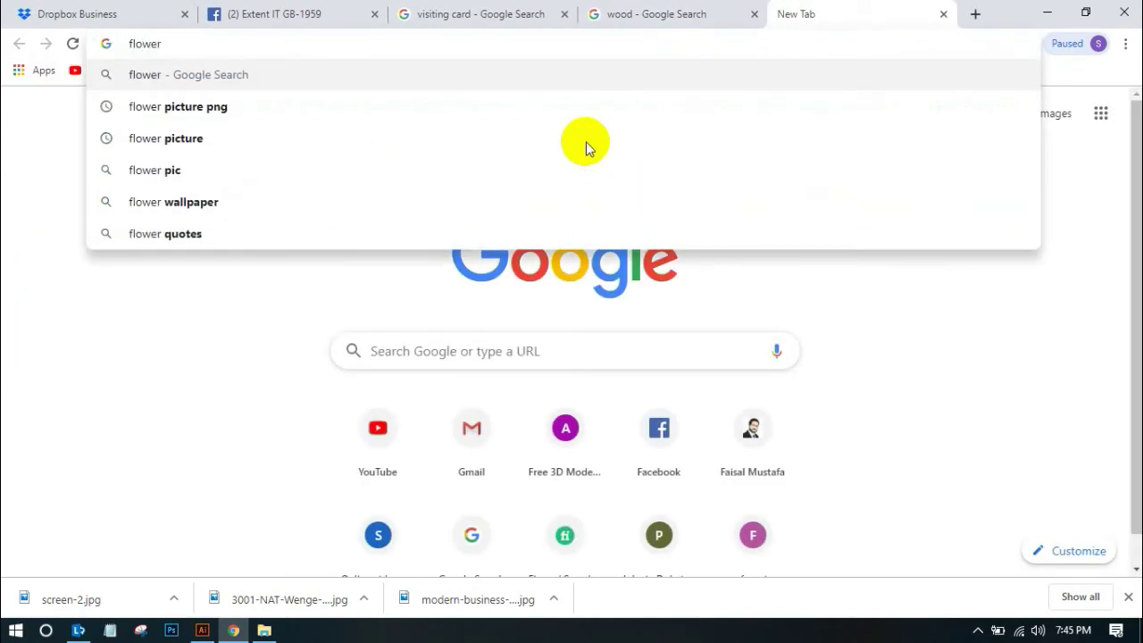
left_click(364, 110)
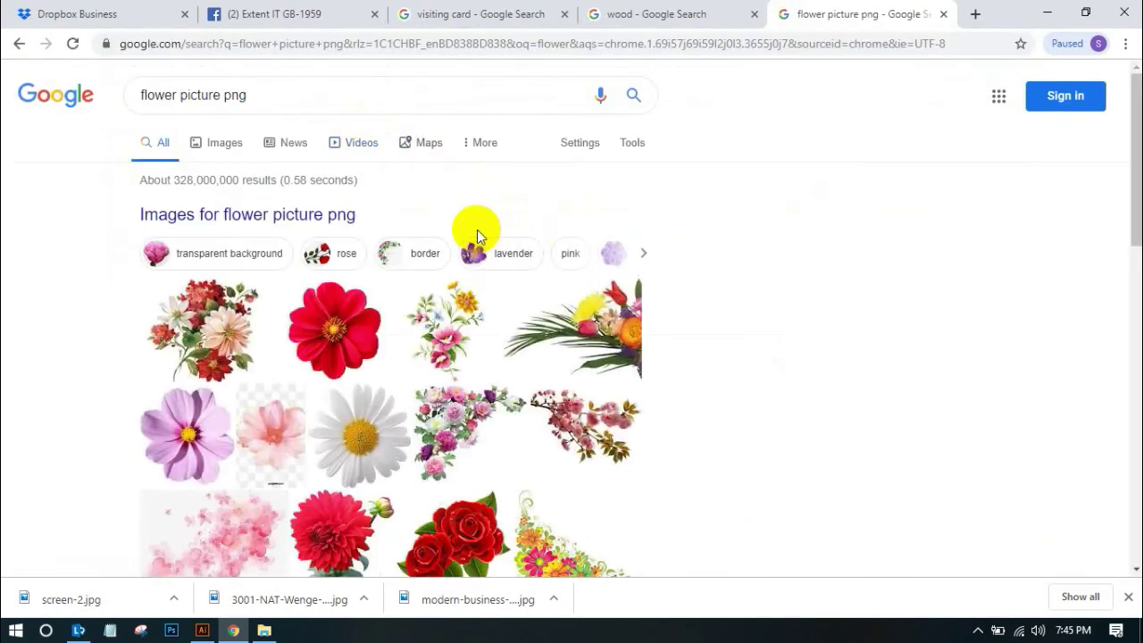
scroll(476, 229, "down", 2)
scroll(369, 247, "up", 2)
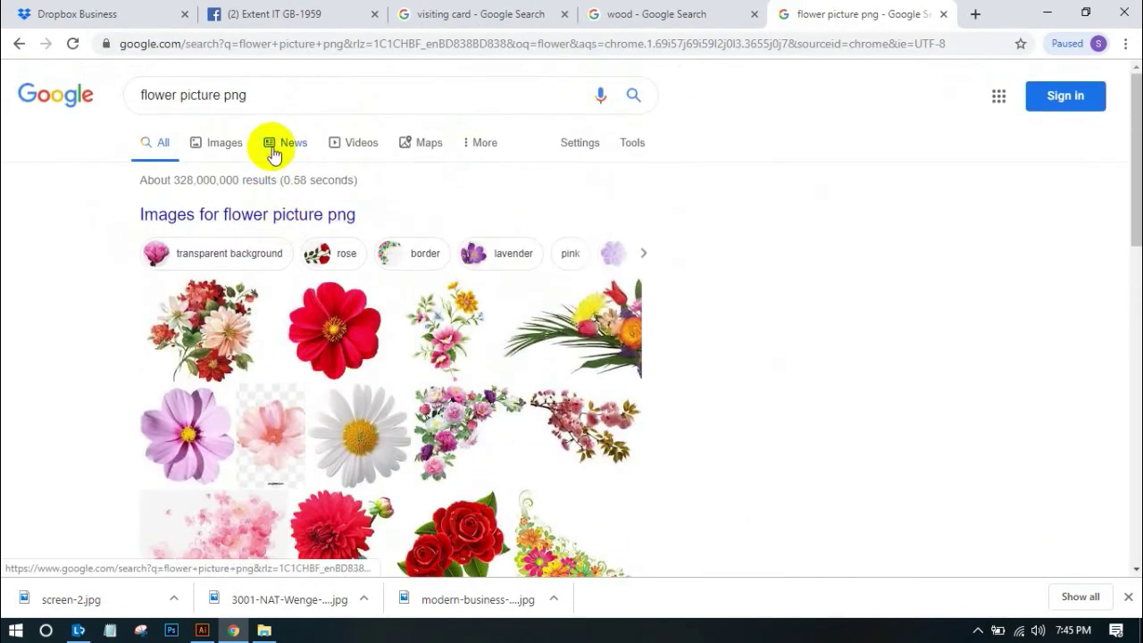
left_click(245, 151)
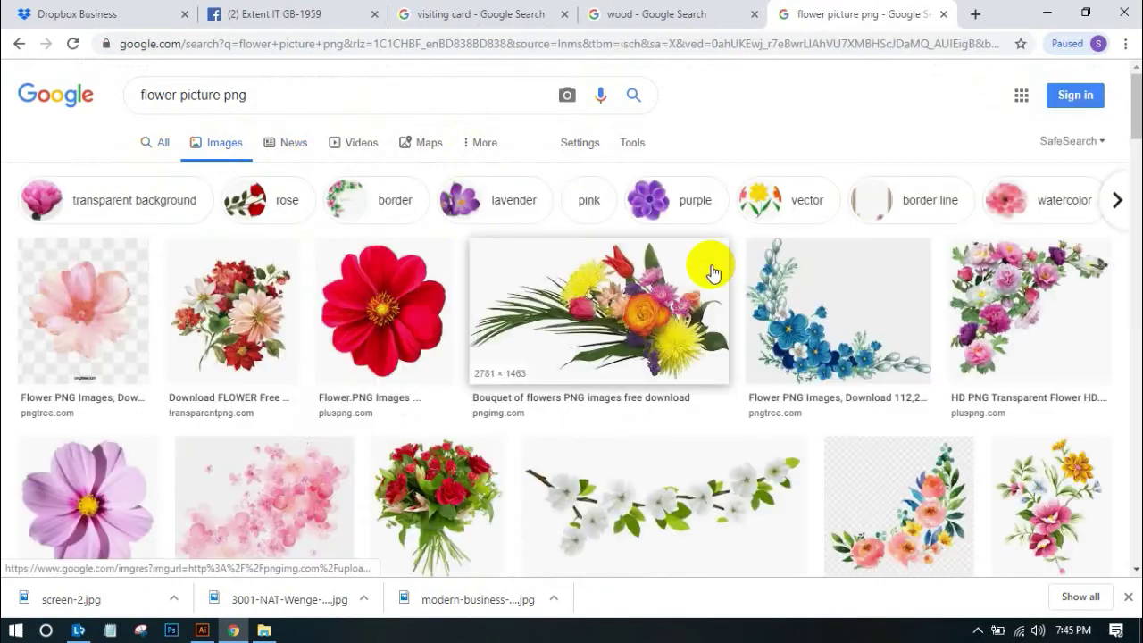
Browse the flower image results and preview the Bird of Paradise image
scroll(712, 272, "down", 8)
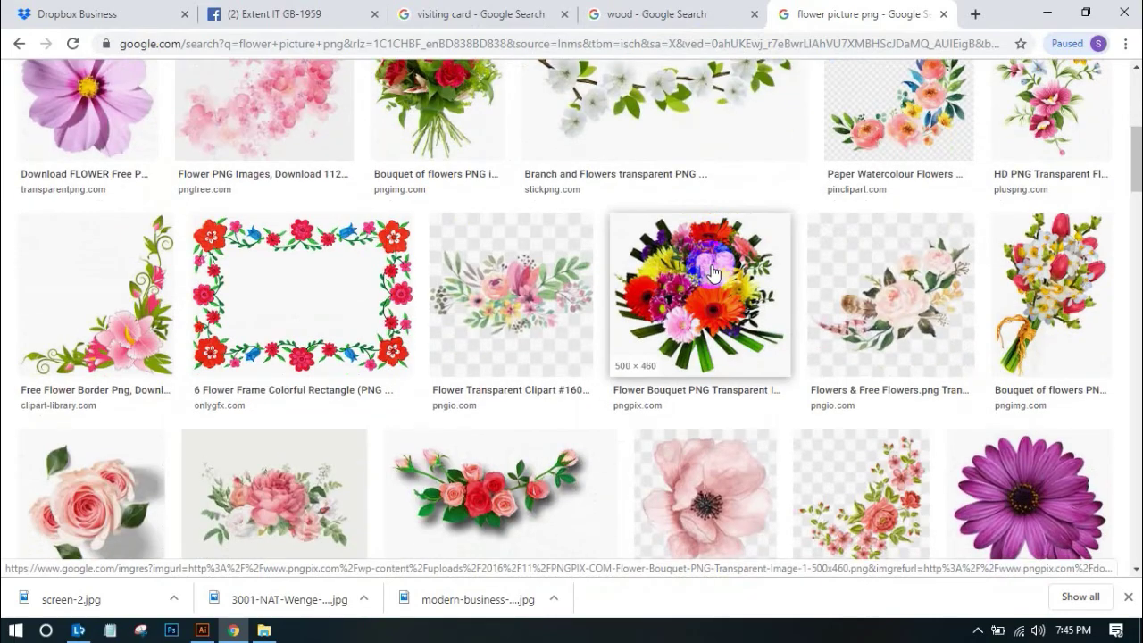
scroll(711, 272, "down", 5)
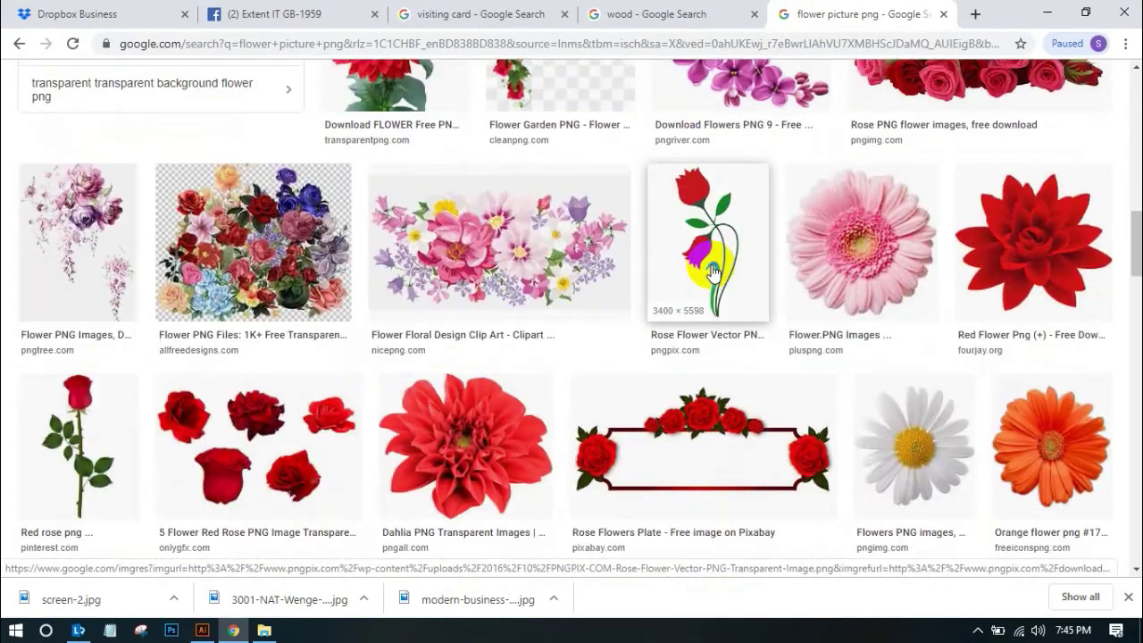
scroll(711, 272, "down", 5)
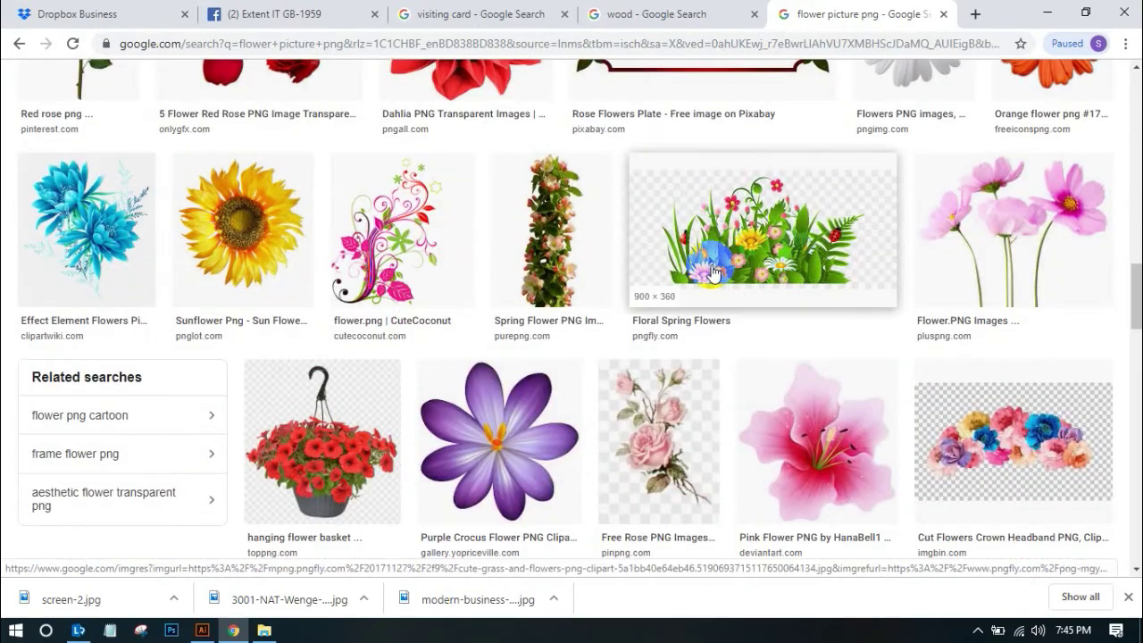
scroll(711, 272, "up", 2)
scroll(714, 268, "down", 4)
scroll(714, 268, "up", 3)
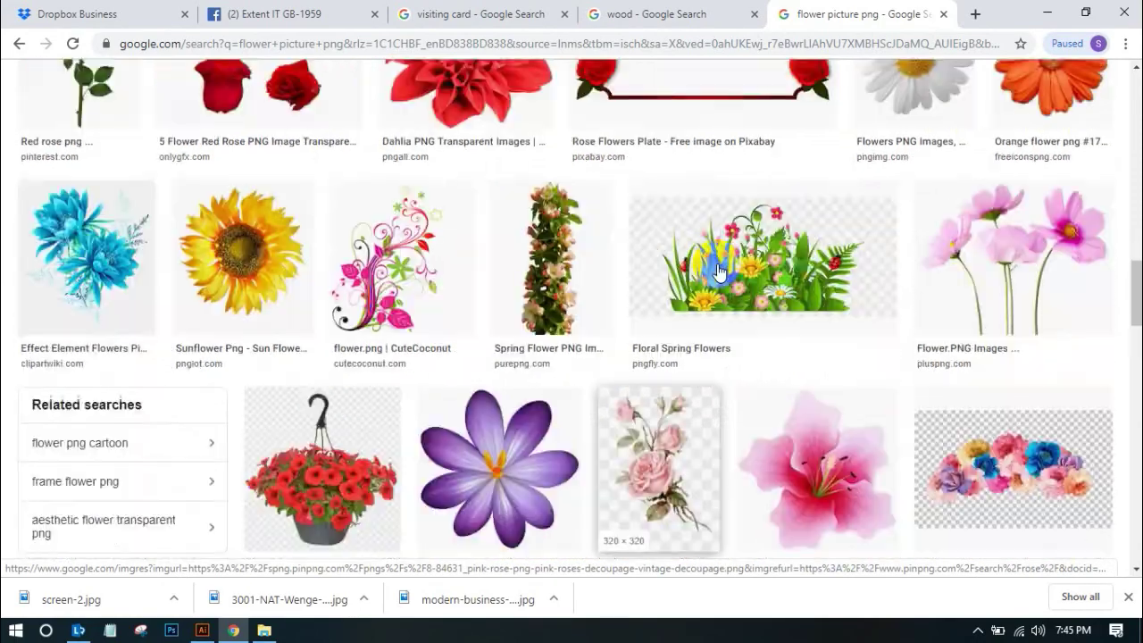
scroll(717, 270, "down", 11)
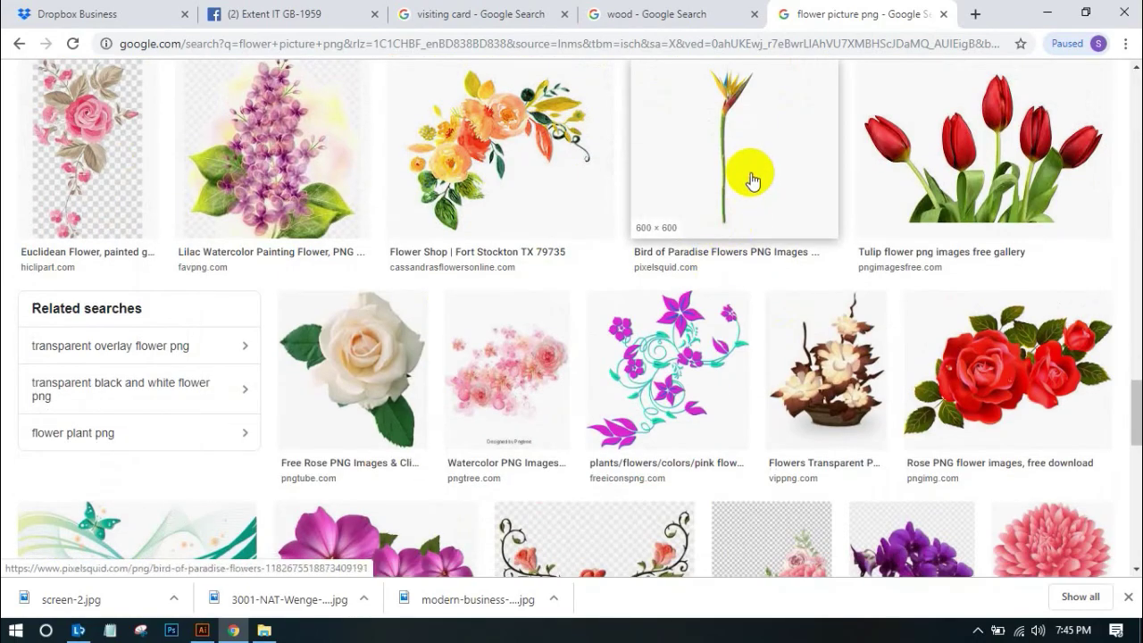
left_click(748, 179)
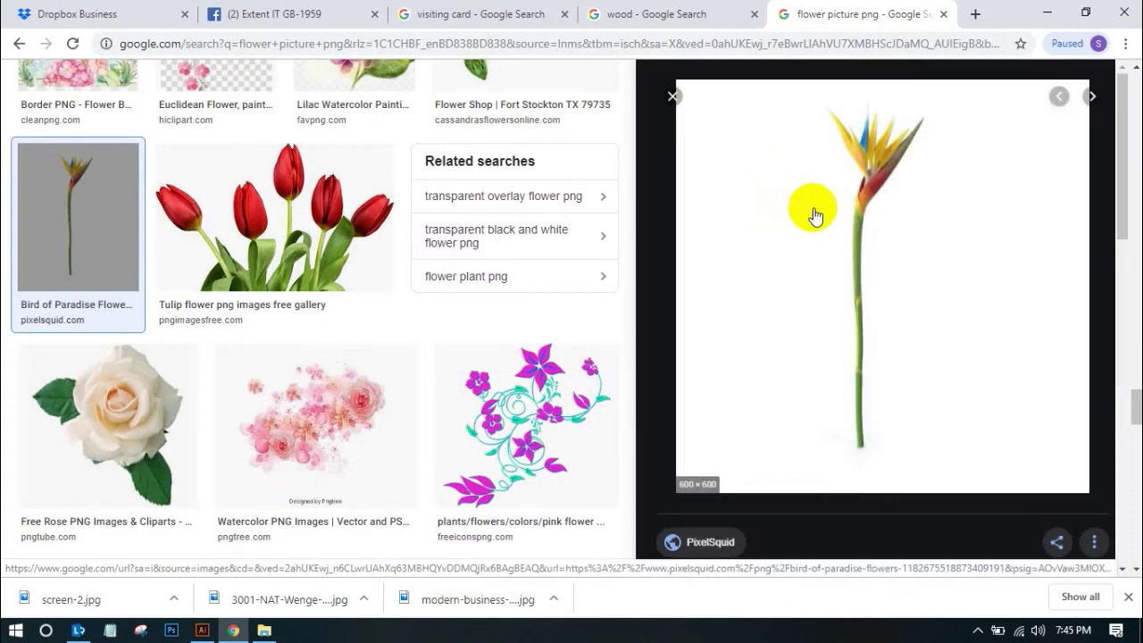
Preview the pink rose image and start saving it, then cancel the save
scroll(830, 212, "down", 4)
scroll(586, 241, "down", 9)
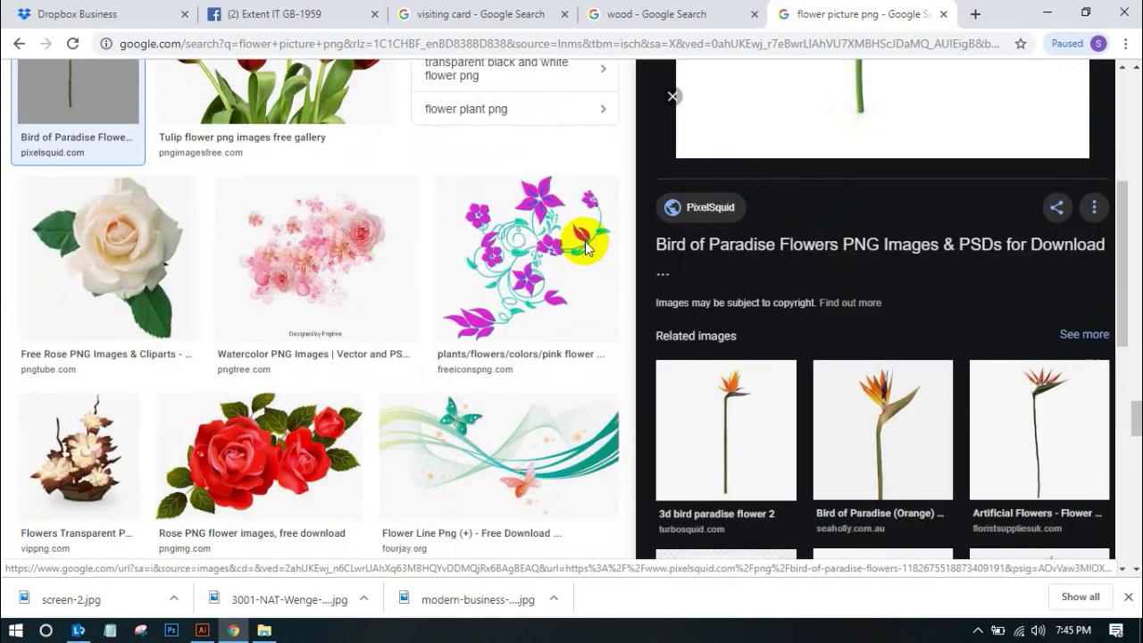
scroll(593, 250, "down", 1)
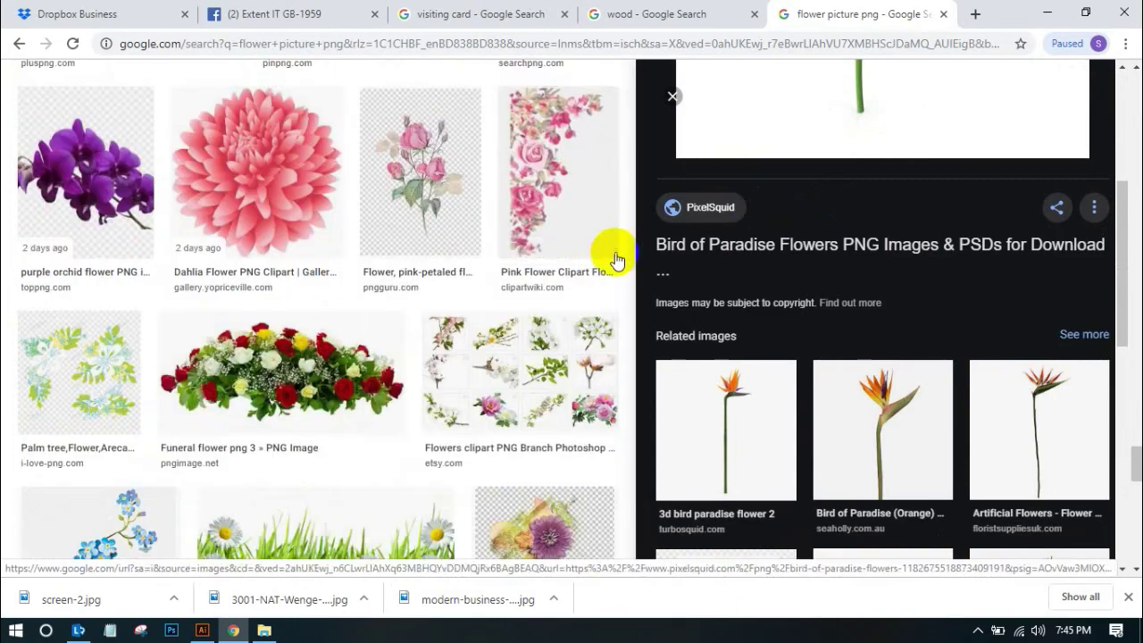
left_click(441, 204)
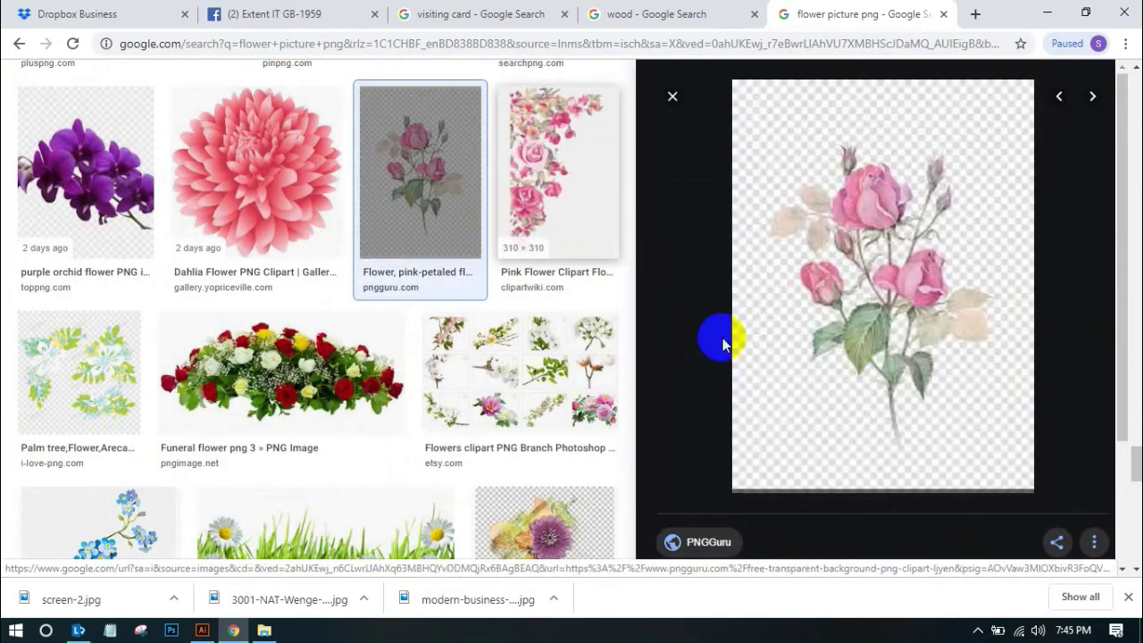
right_click(933, 275)
left_click(951, 426)
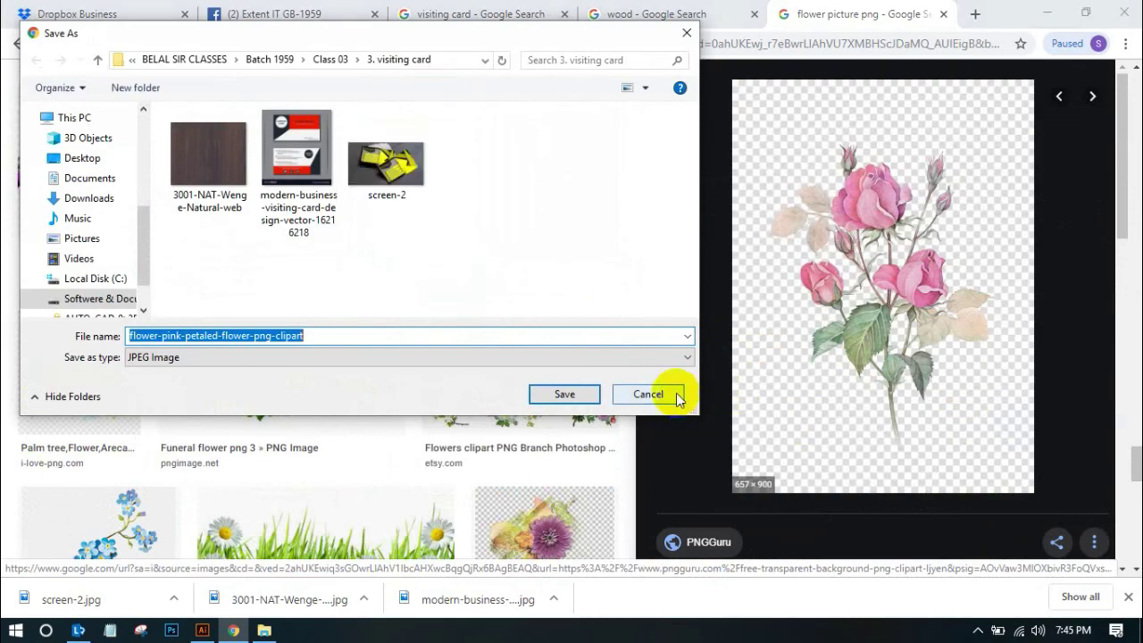
left_click(648, 394)
Save the blue forget-me-not flower border image as a PNG
scroll(592, 349, "down", 5)
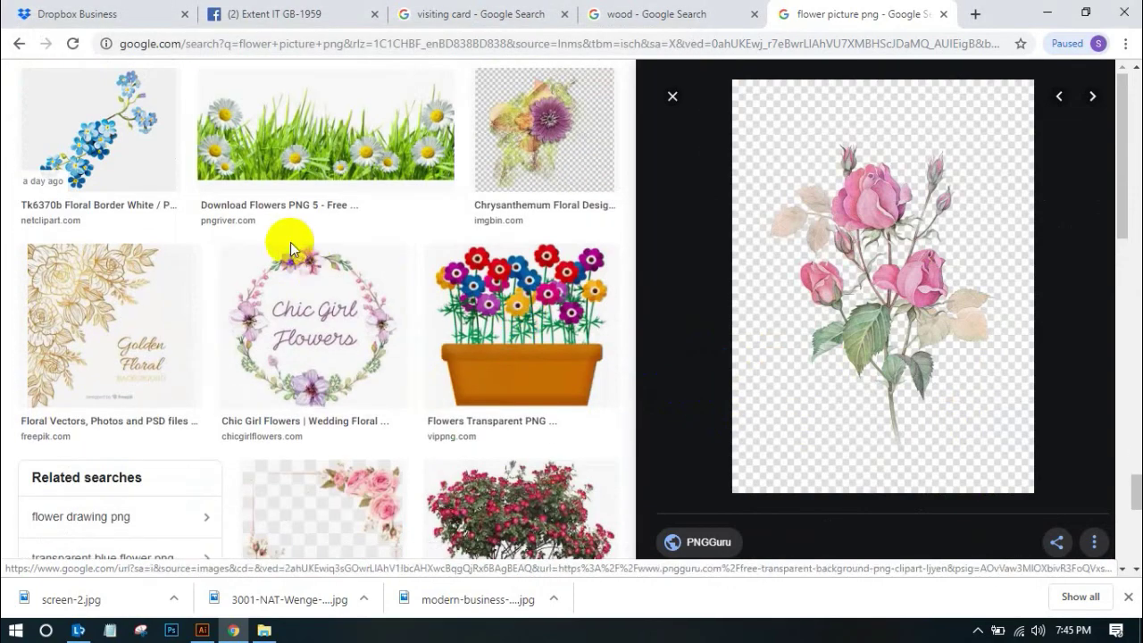
left_click(72, 107)
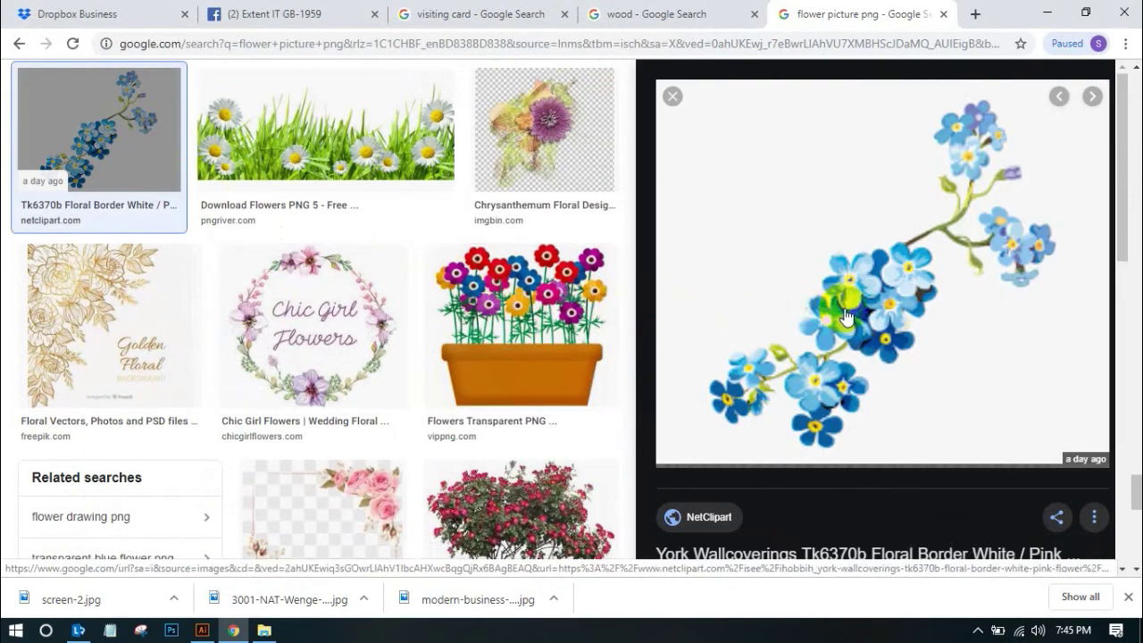
right_click(928, 259)
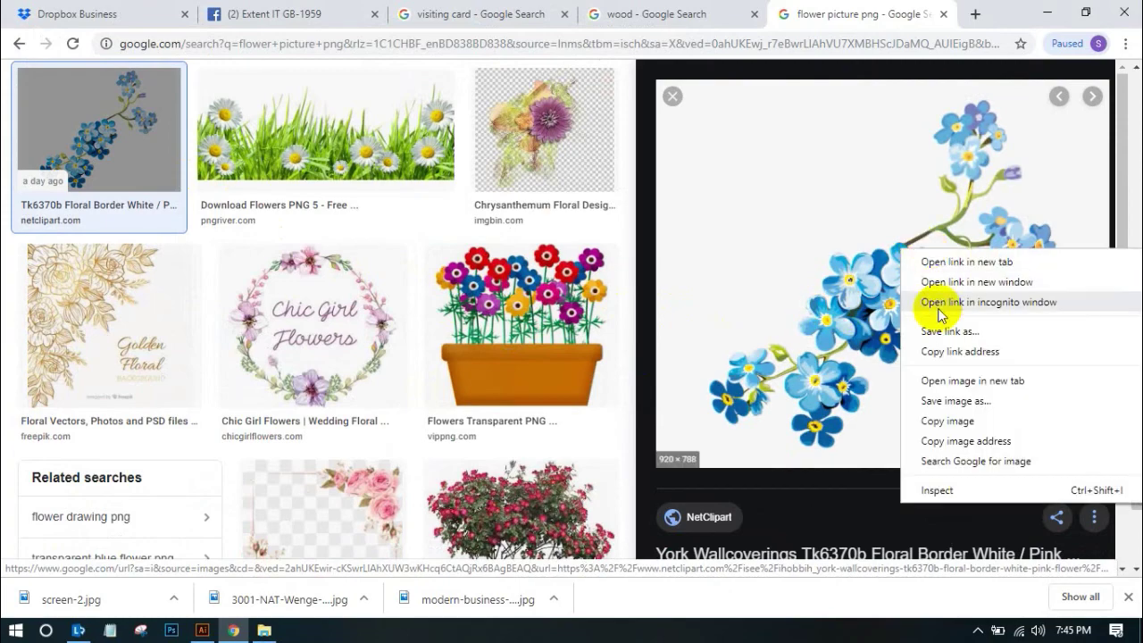
left_click(937, 400)
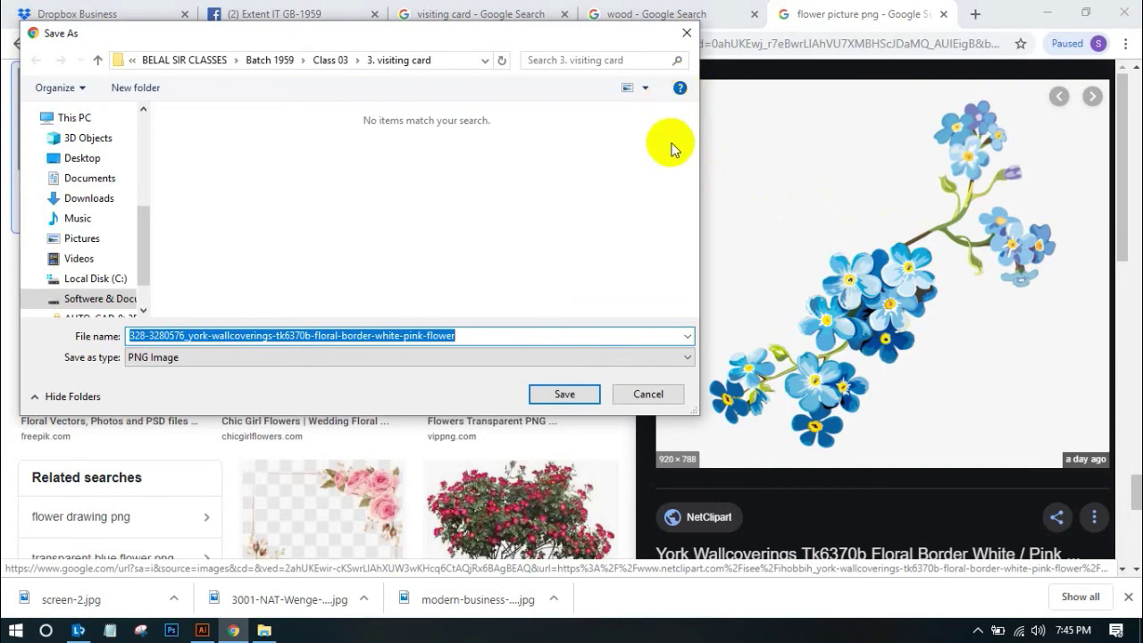
left_click(564, 395)
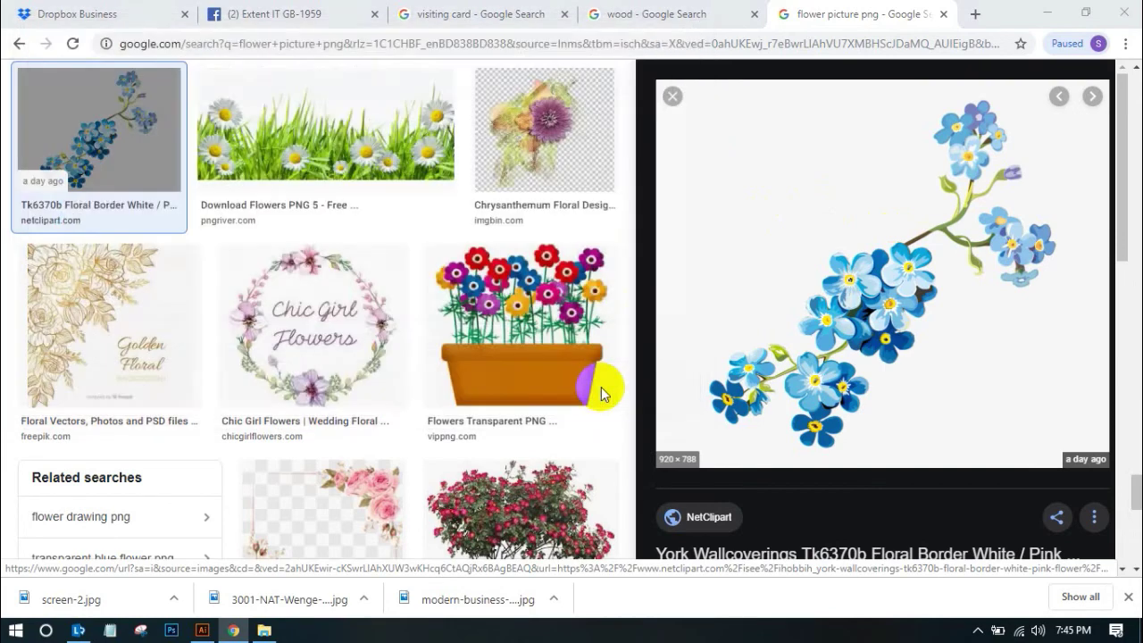
Drag the downloaded blue flower PNG toward Illustrator, then preview the bird-of-paradise painting
left_click_drag(75, 599, 674, 371)
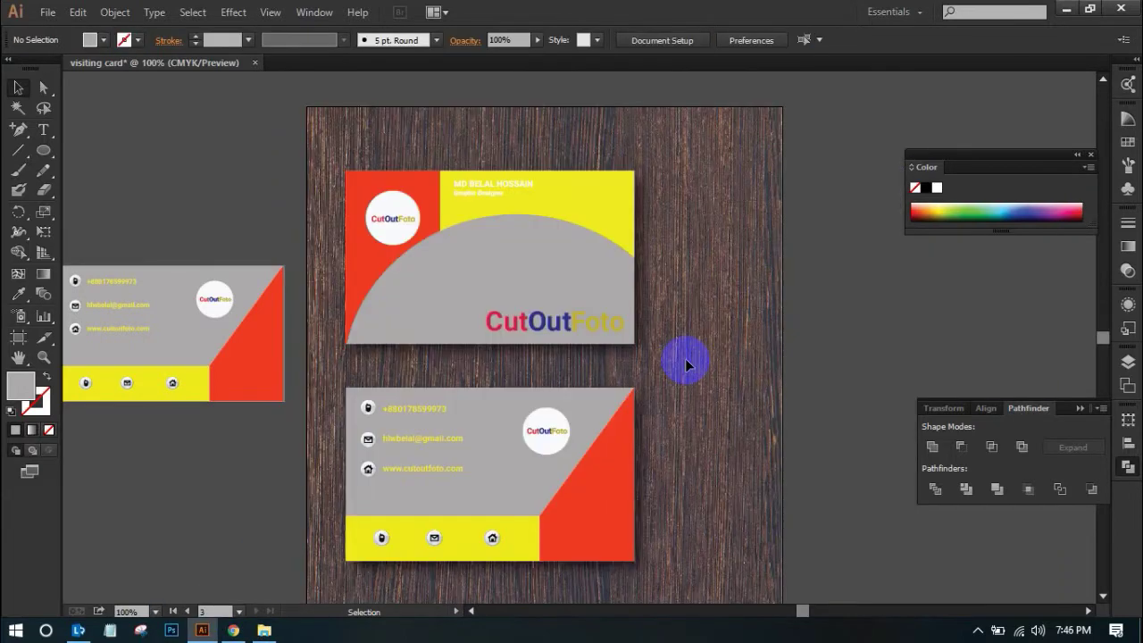
left_click(228, 630)
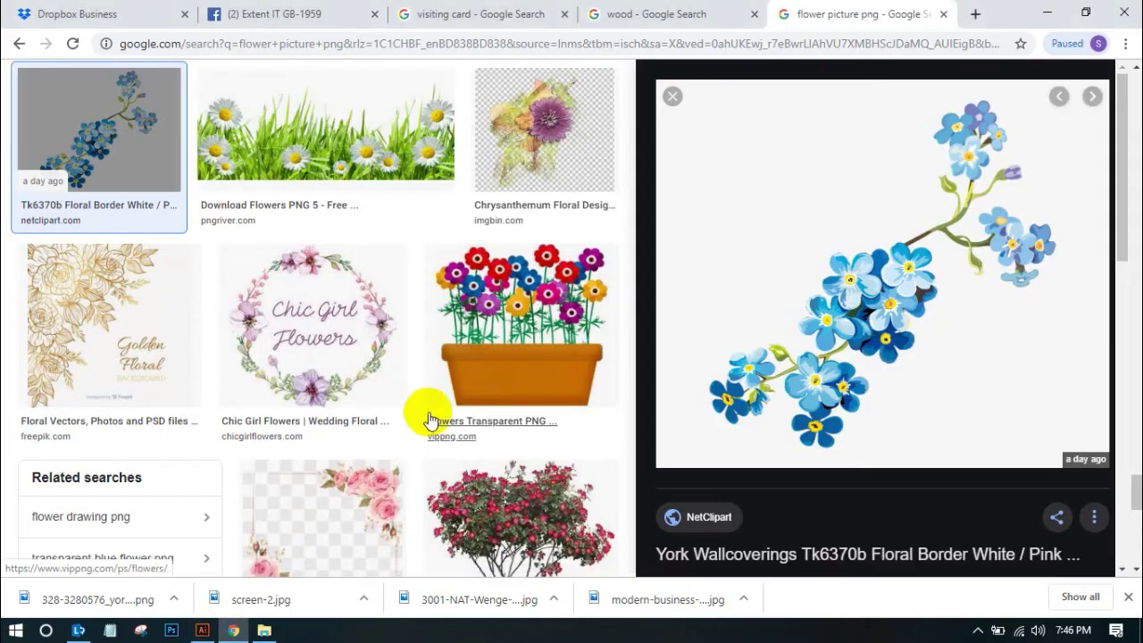
scroll(428, 420, "down", 9)
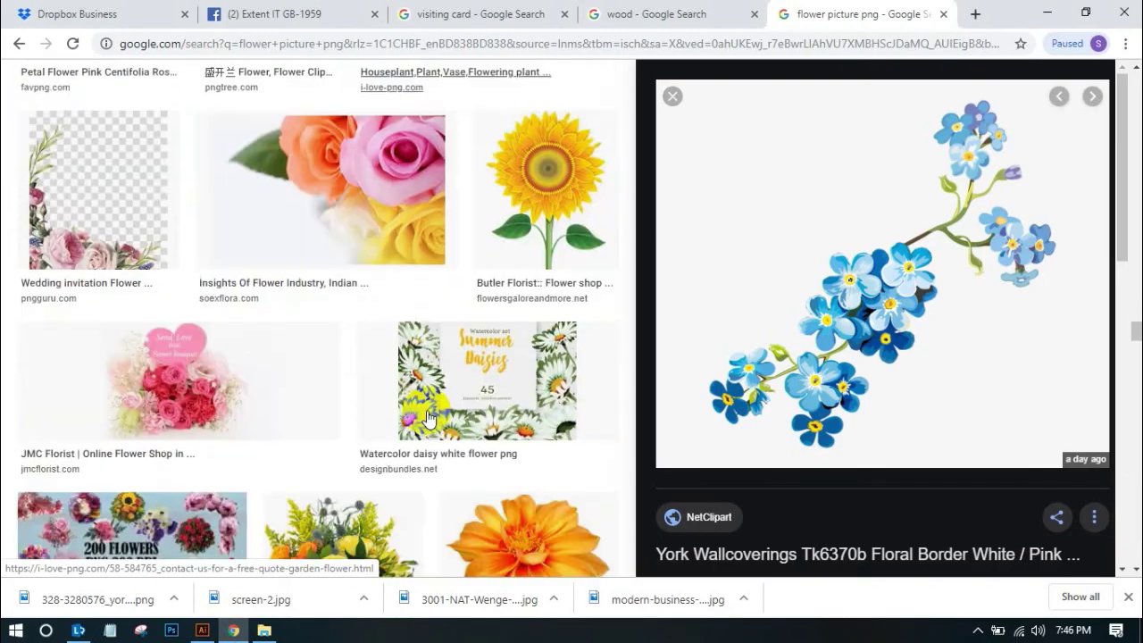
scroll(437, 409, "up", 4)
scroll(438, 402, "down", 8)
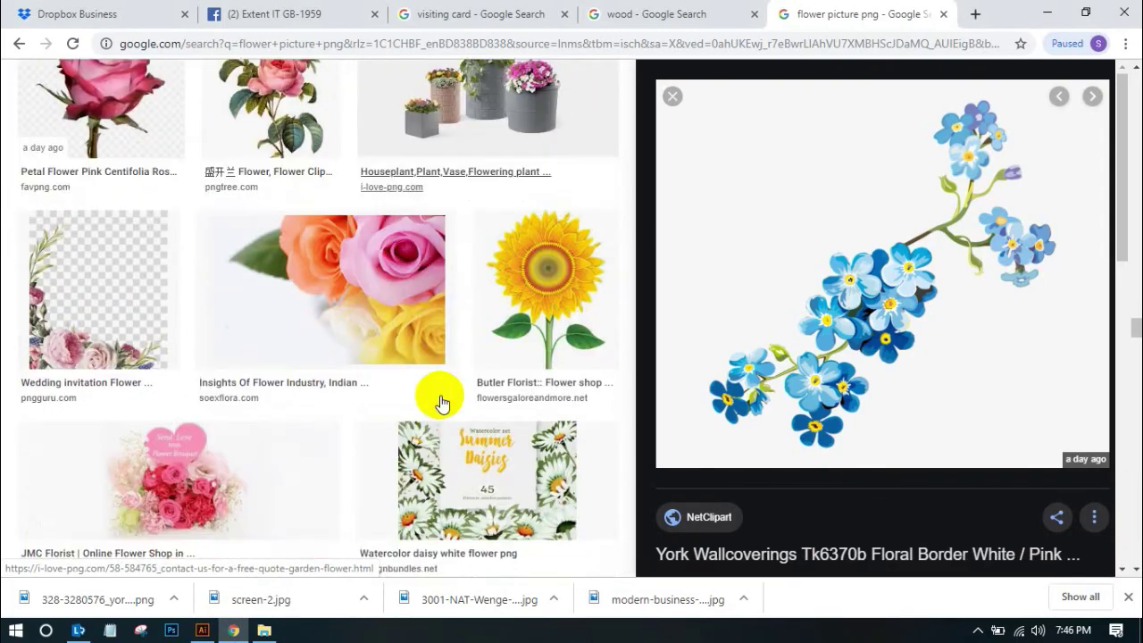
scroll(437, 400, "down", 10)
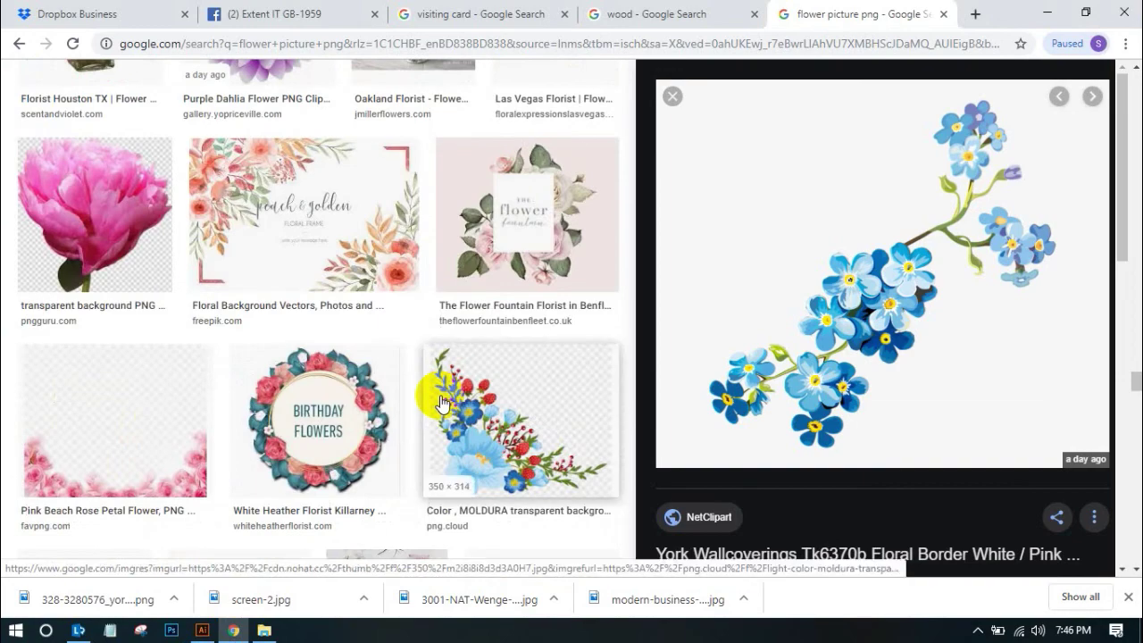
left_click(568, 385)
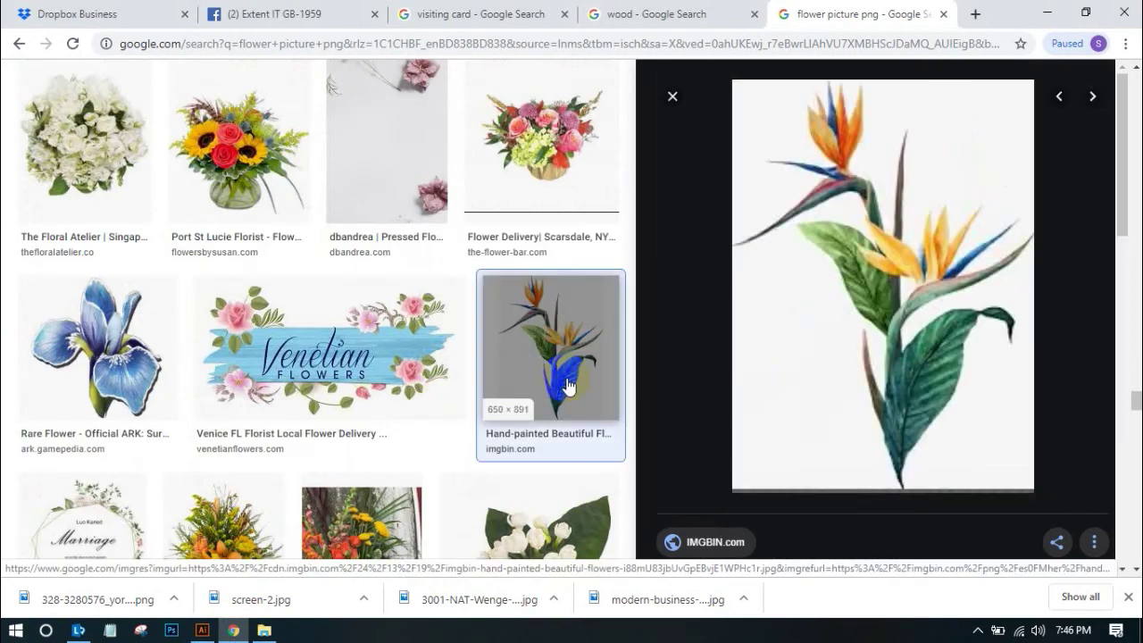
Save the purple iris picture as a JPEG in the 3. visiting card folder
scroll(536, 343, "down", 5)
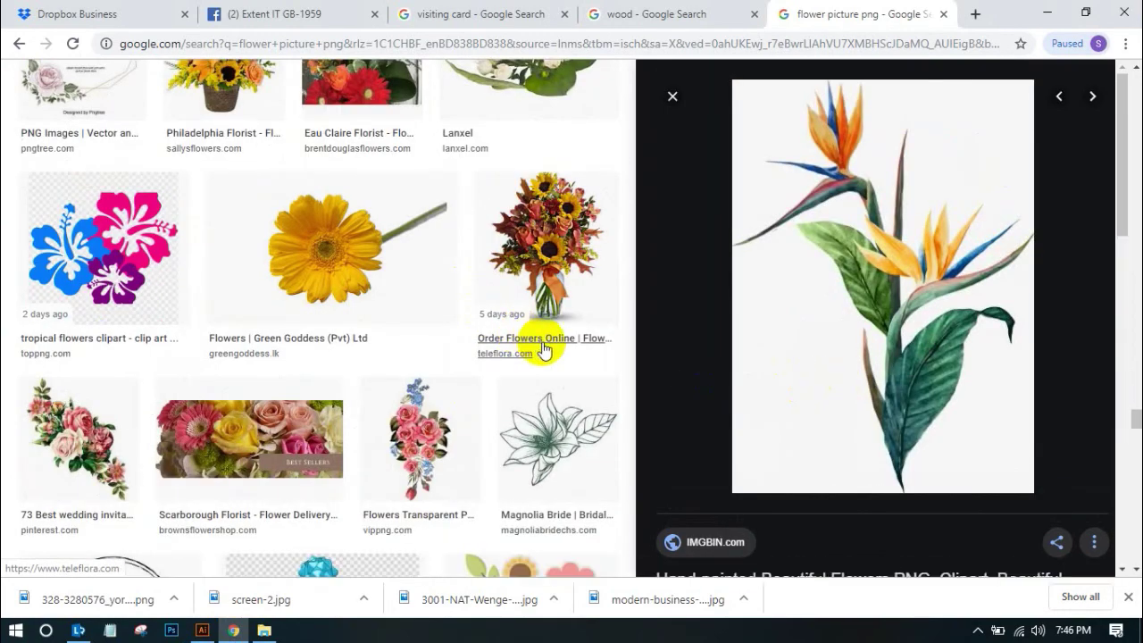
scroll(541, 361, "down", 4)
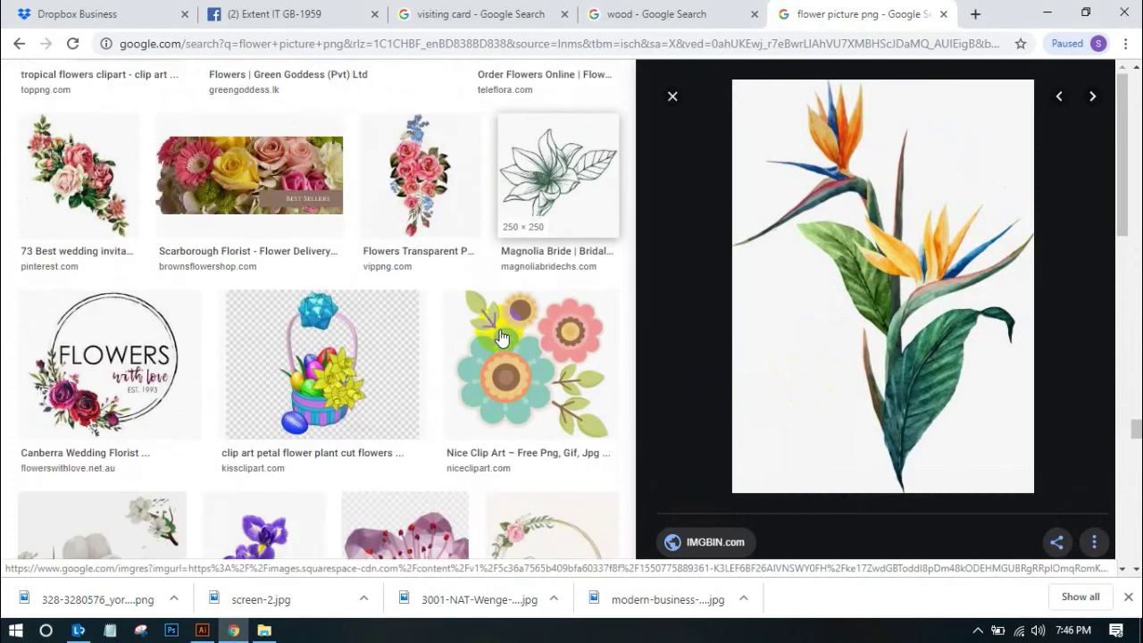
scroll(500, 331, "down", 2)
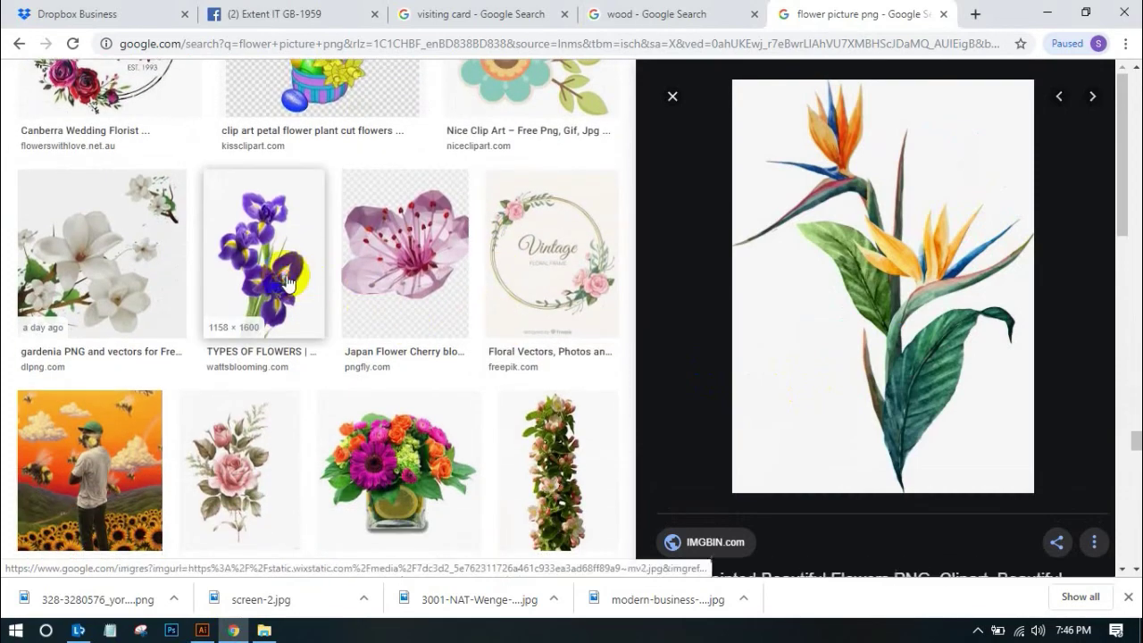
left_click(285, 268)
right_click(924, 340)
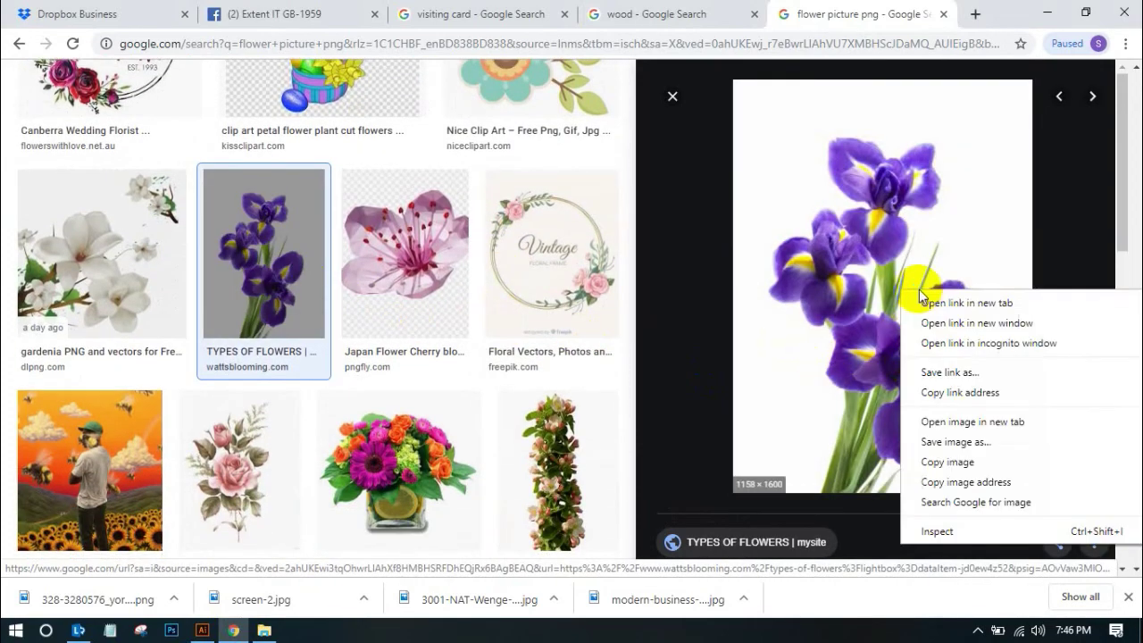
left_click(943, 453)
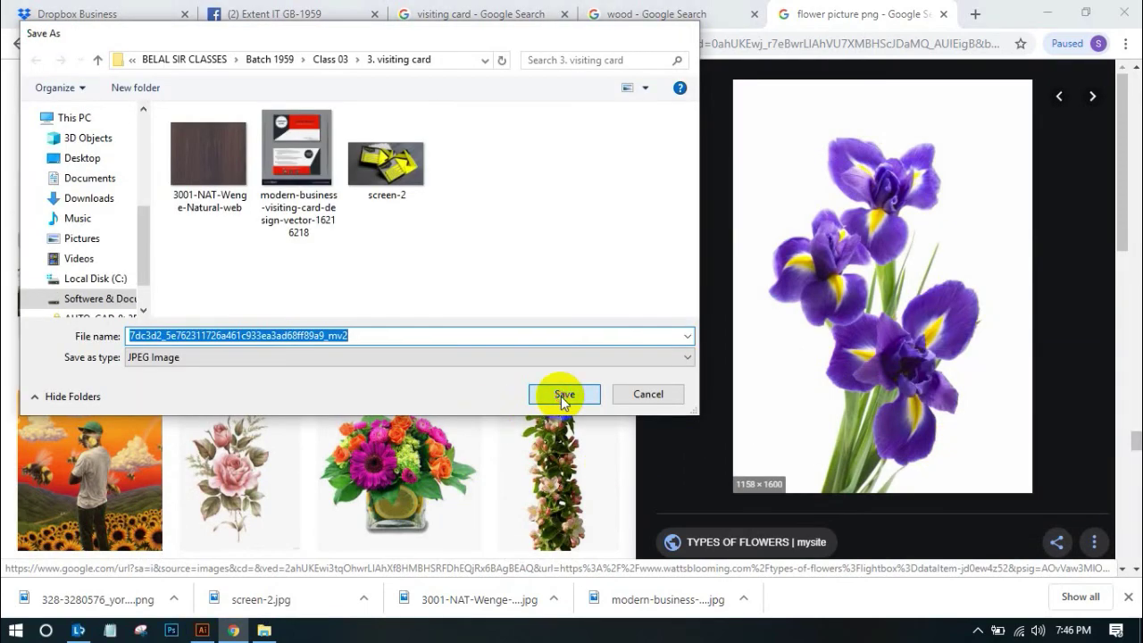
left_click(560, 395)
Change the image search from flower to 'rose picture png'
scroll(545, 375, "down", 3)
scroll(545, 374, "down", 10)
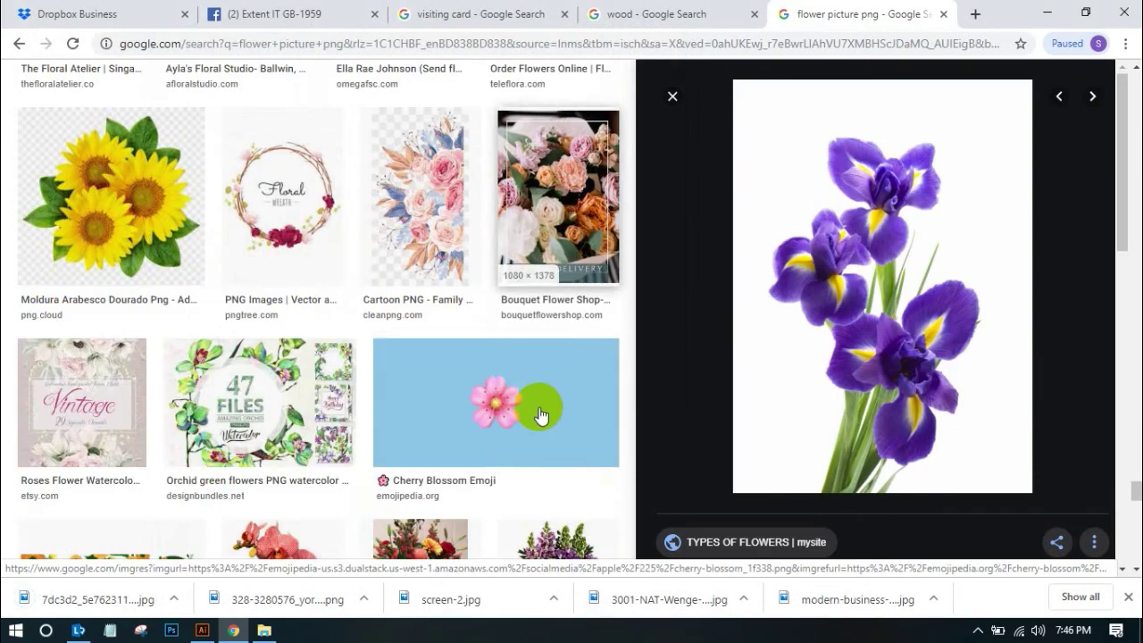
scroll(540, 414, "down", 8)
scroll(536, 432, "down", 6)
scroll(536, 432, "up", 3)
scroll(535, 432, "down", 3)
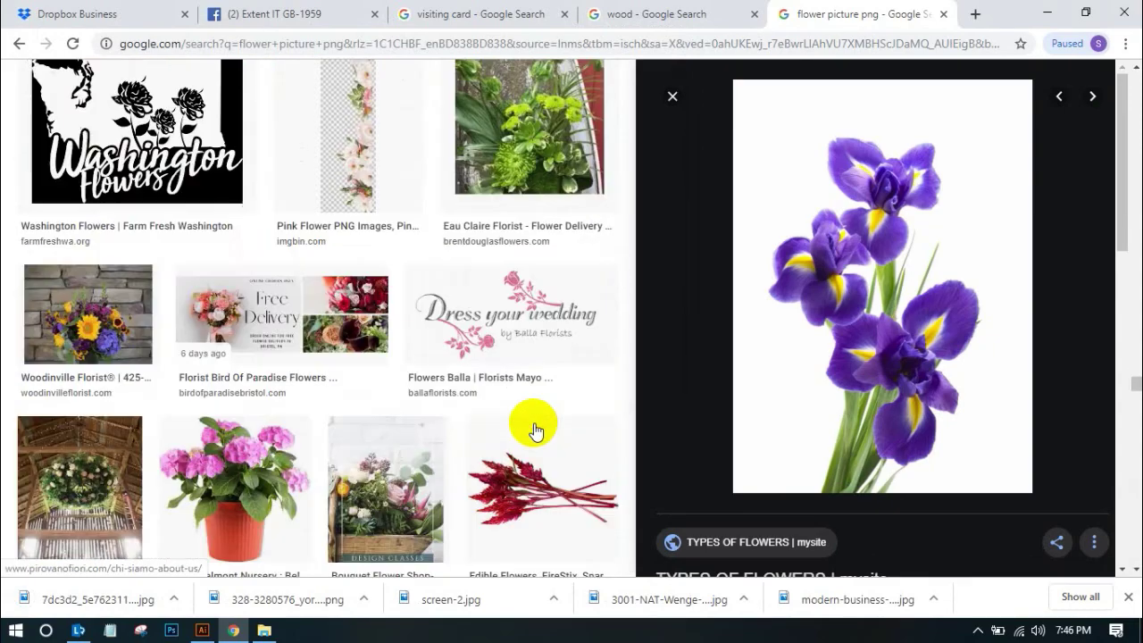
scroll(536, 432, "down", 6)
scroll(536, 432, "down", 10)
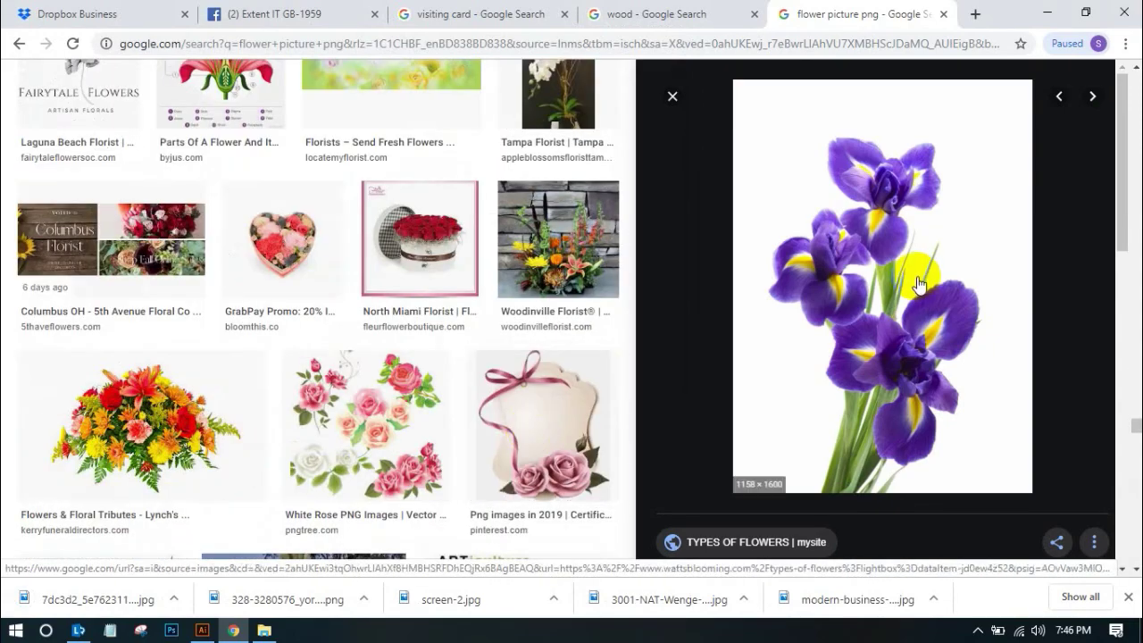
scroll(918, 284, "down", 5)
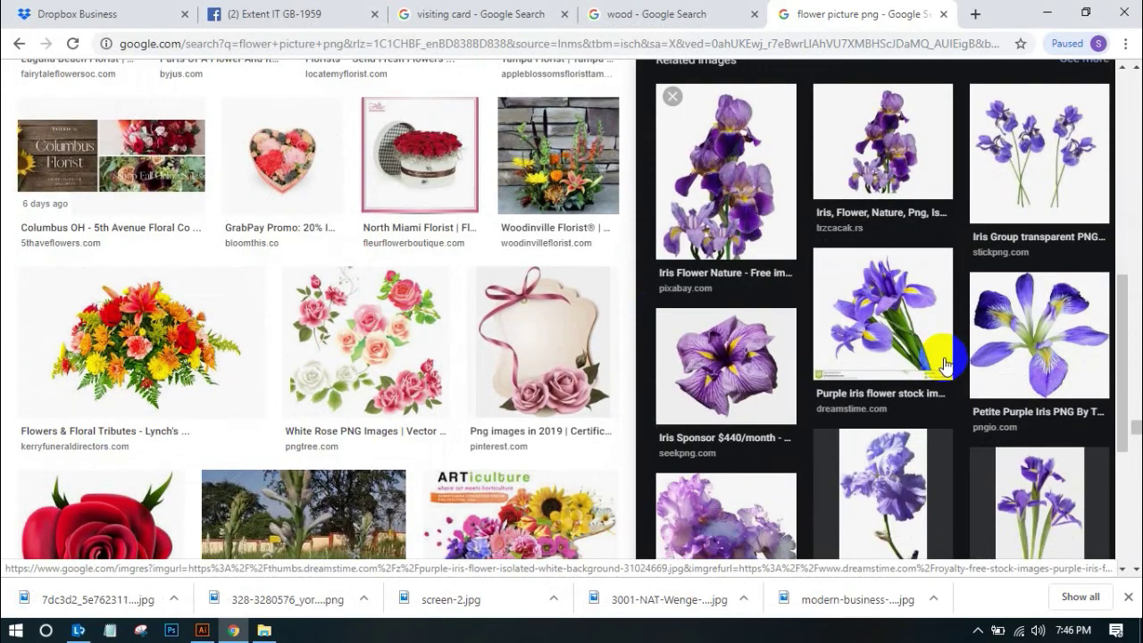
scroll(905, 357, "down", 3)
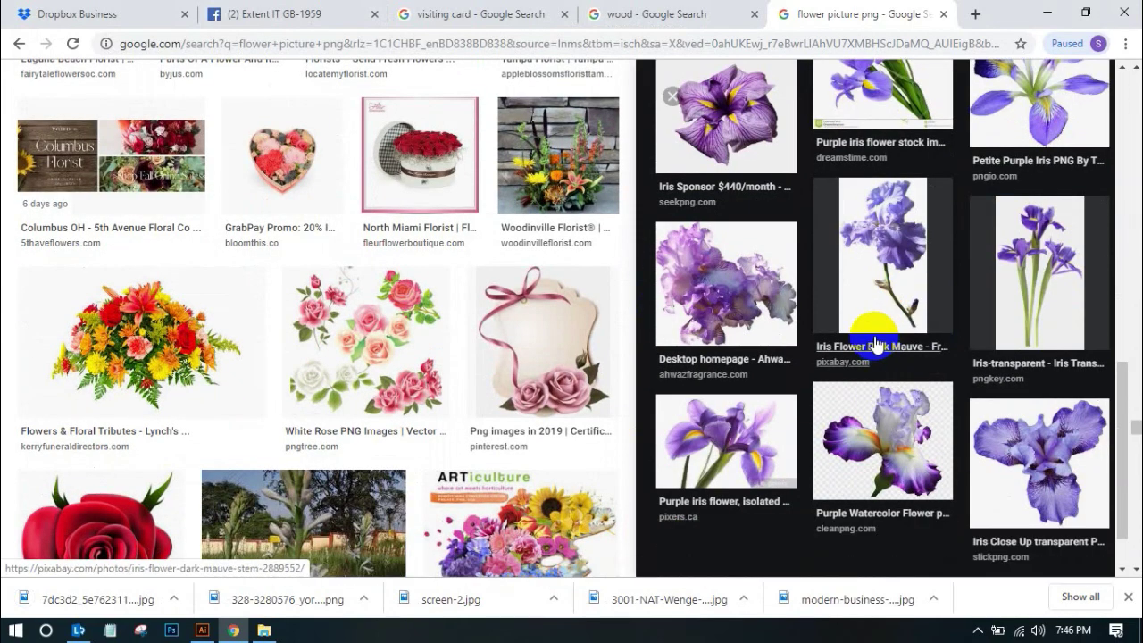
scroll(668, 351, "down", 2)
scroll(542, 370, "down", 5)
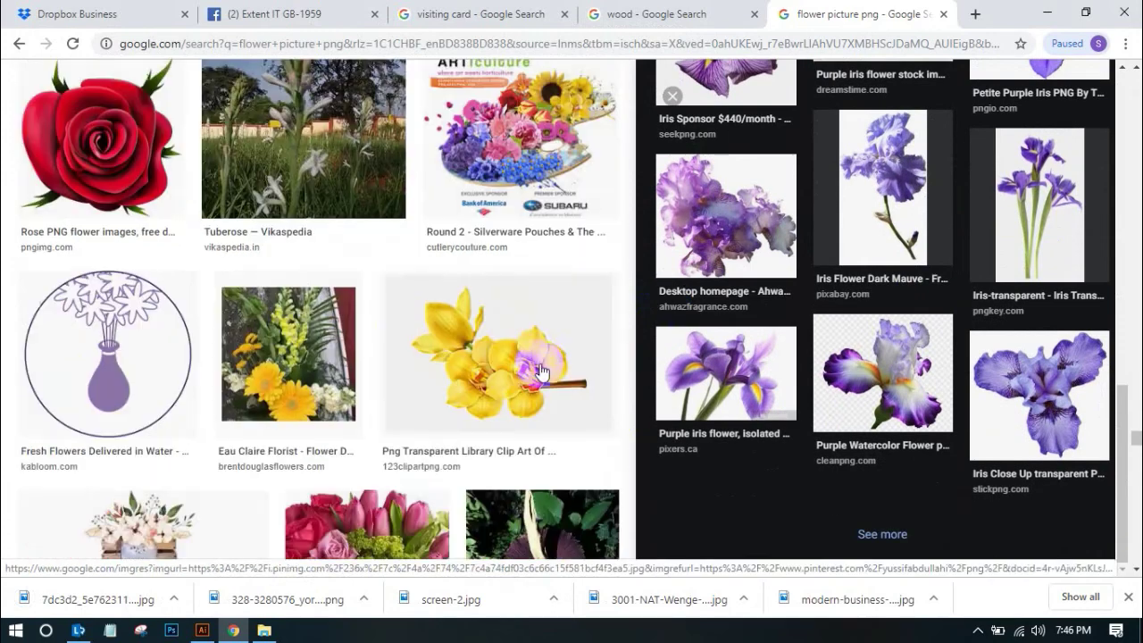
scroll(542, 371, "down", 10)
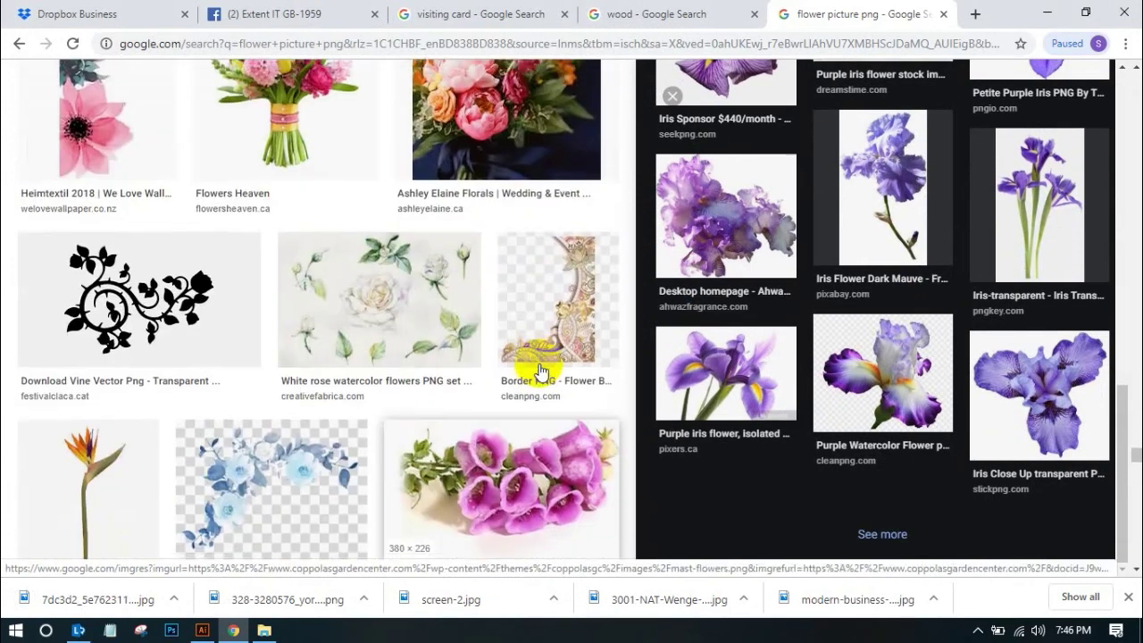
scroll(539, 371, "down", 9)
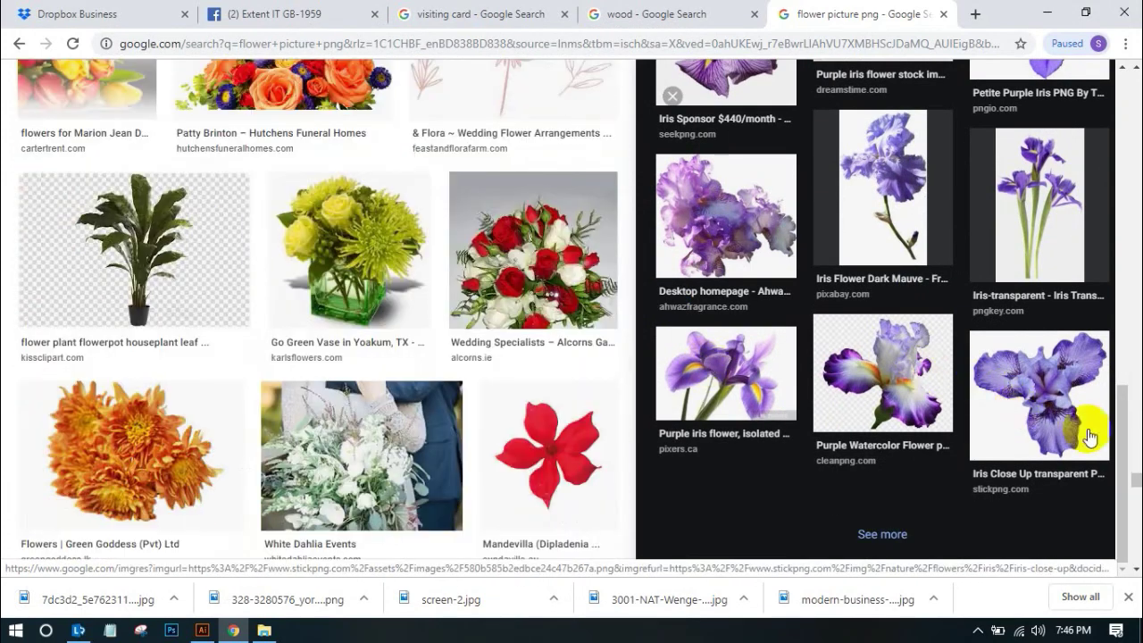
left_click_drag(1134, 482, 1131, 71)
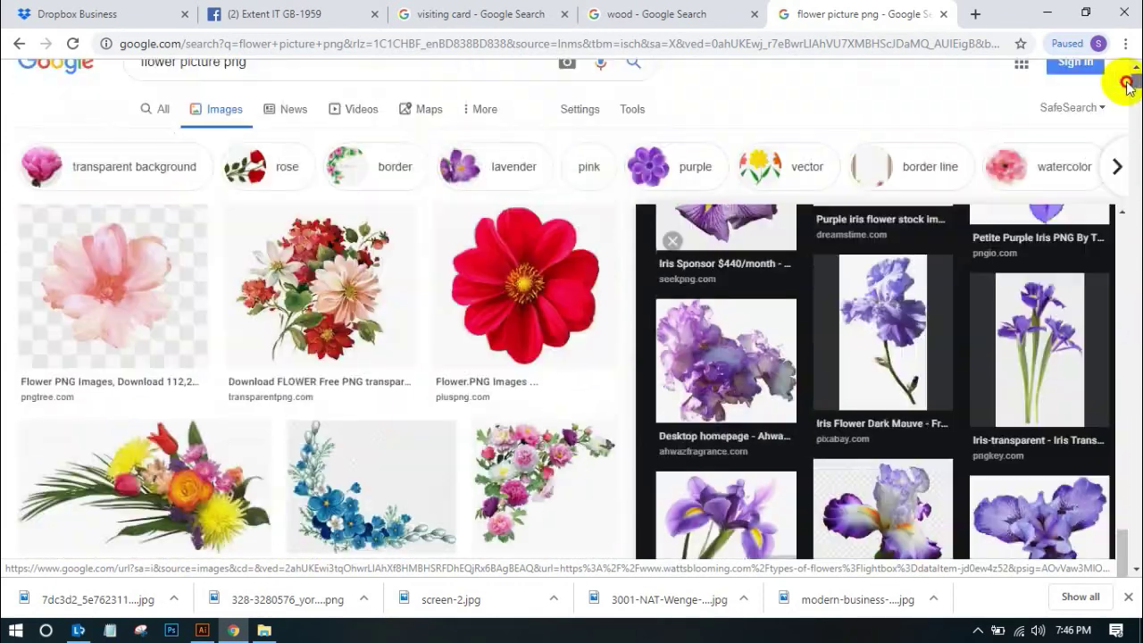
left_click(261, 95)
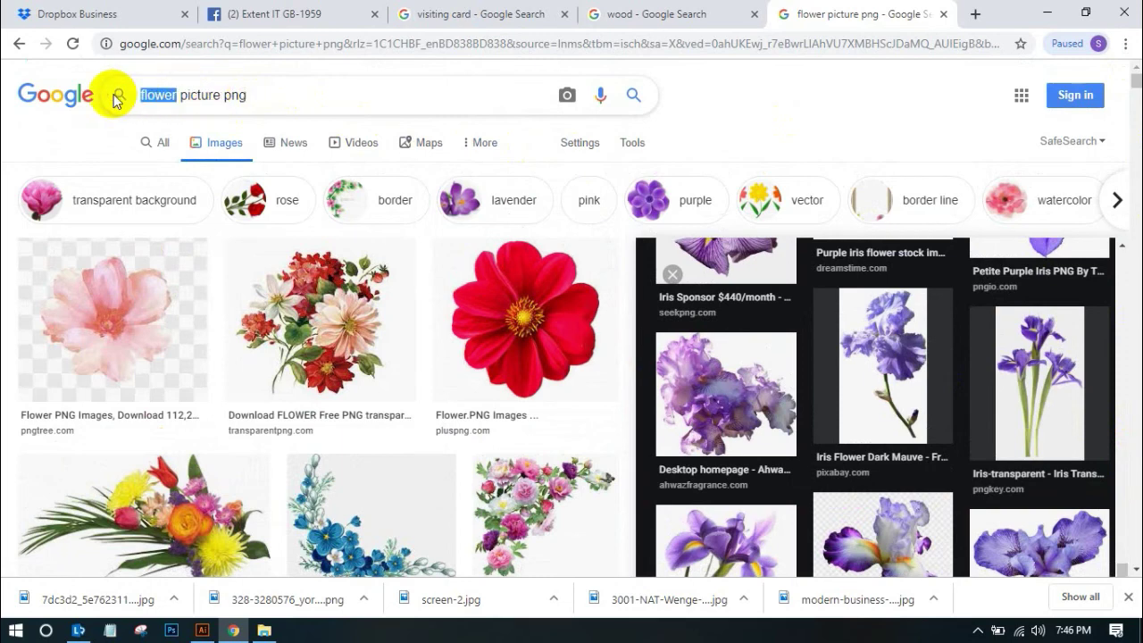
type("ros")
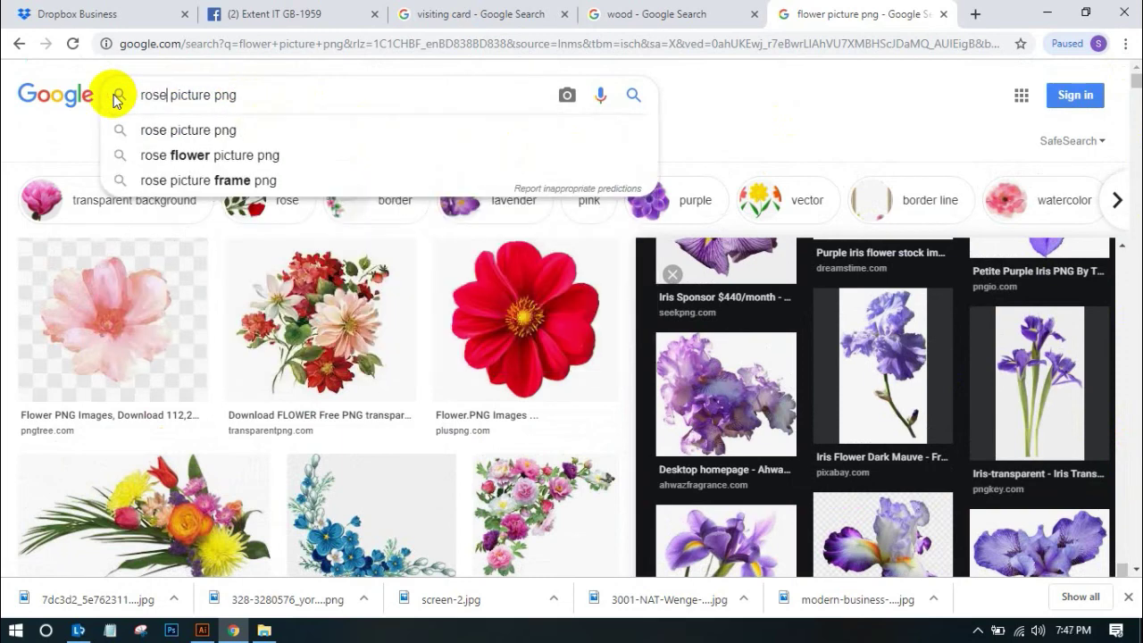
key("Return")
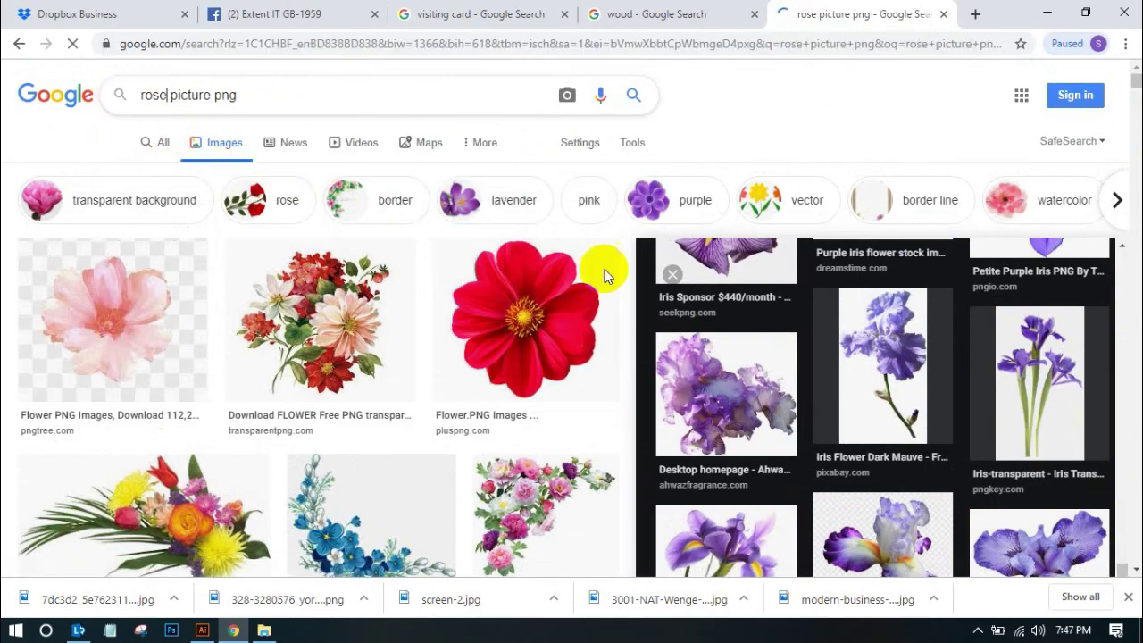
Preview the transparent single red rose and bring up its image options
scroll(801, 367, "down", 4)
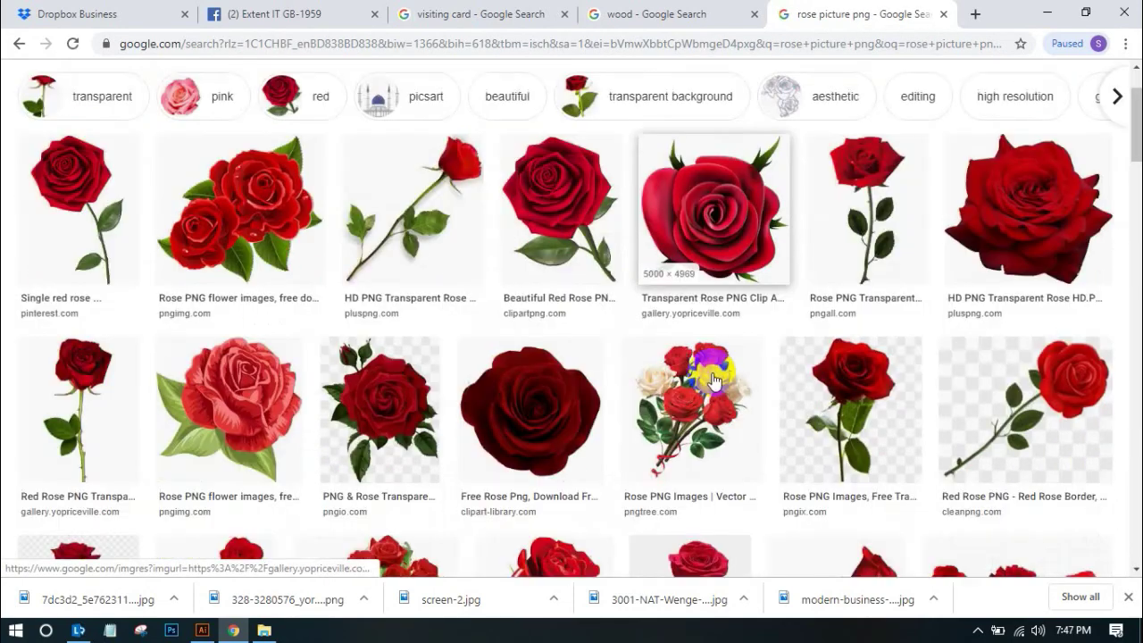
scroll(956, 295, "down", 2)
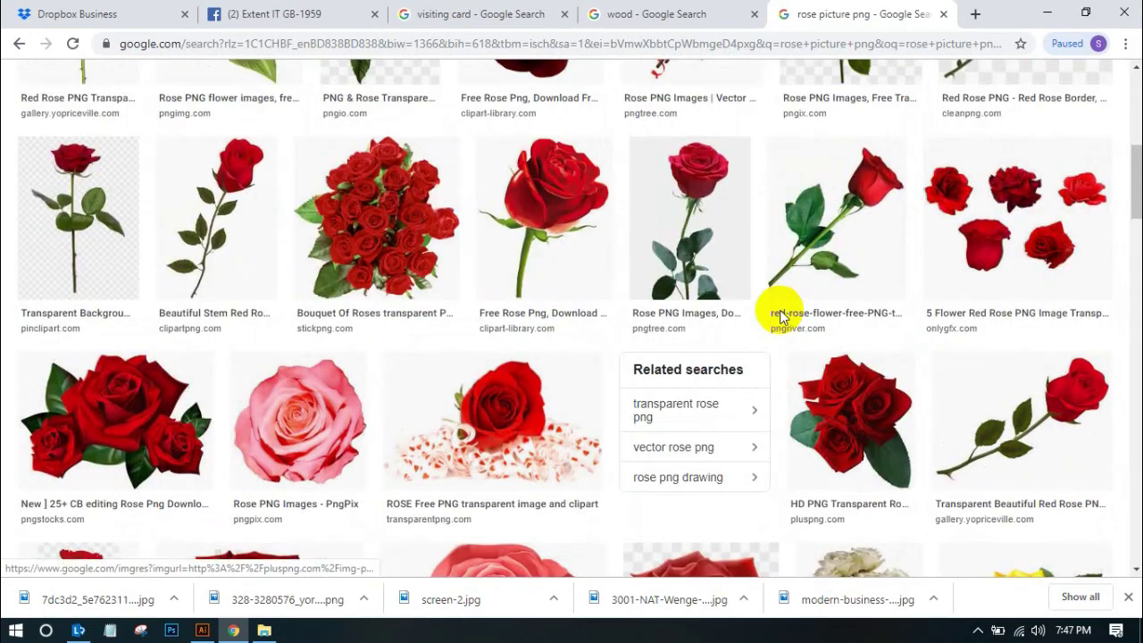
left_click(123, 223)
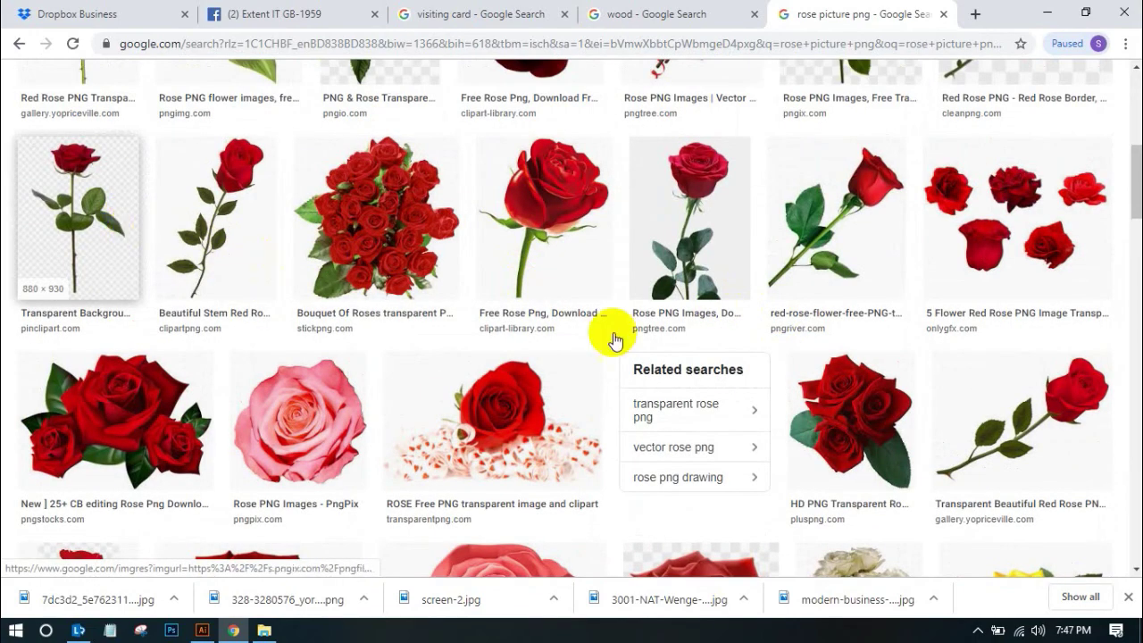
left_click(953, 326)
left_click(906, 258)
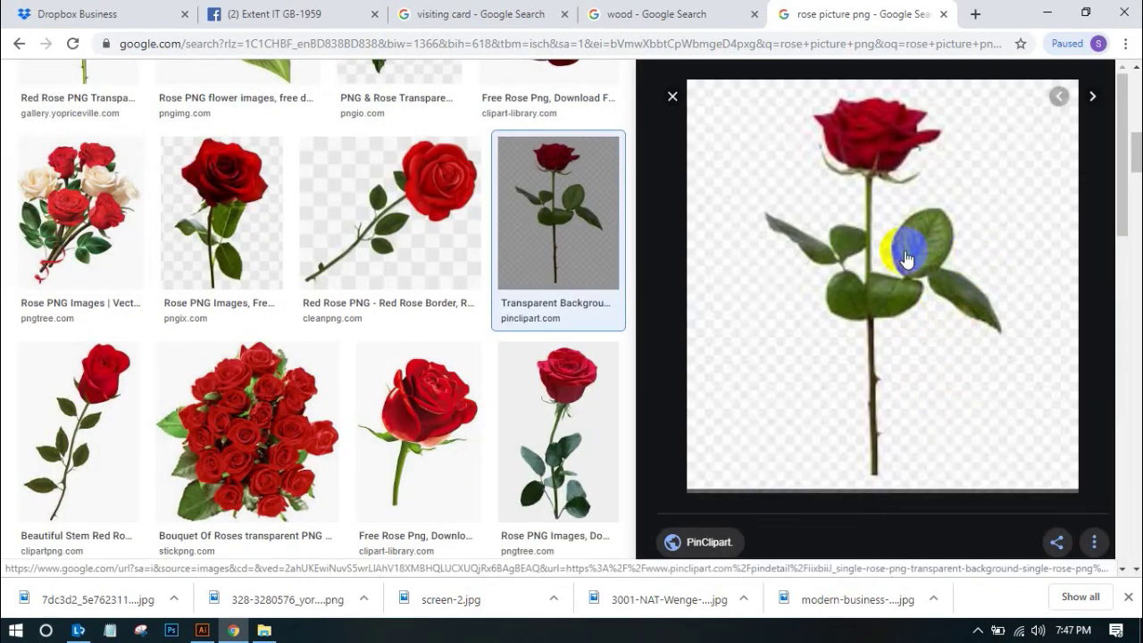
right_click(901, 247)
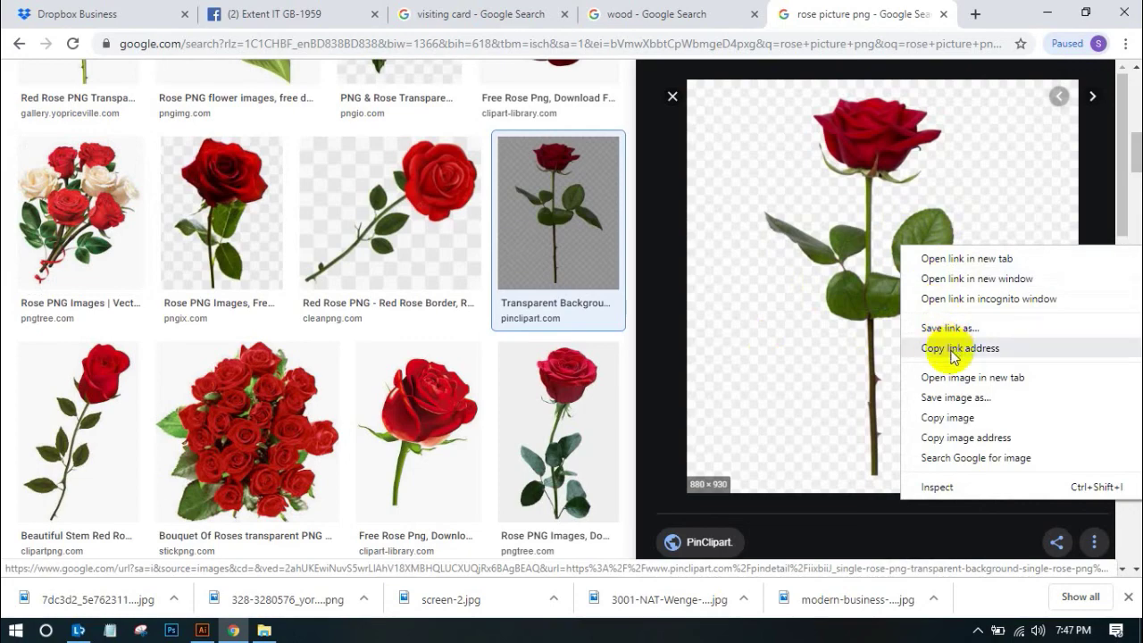
scroll(526, 321, "down", 3)
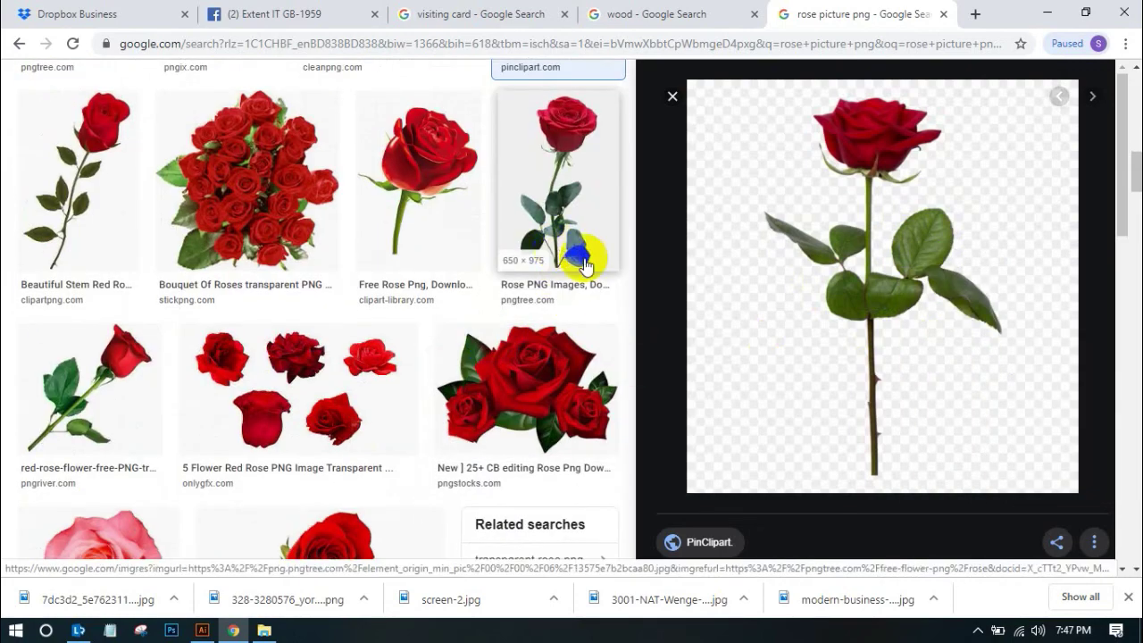
Compare the long-stemmed red roses and save the PNGio.com rose as a JPEG
left_click(574, 253)
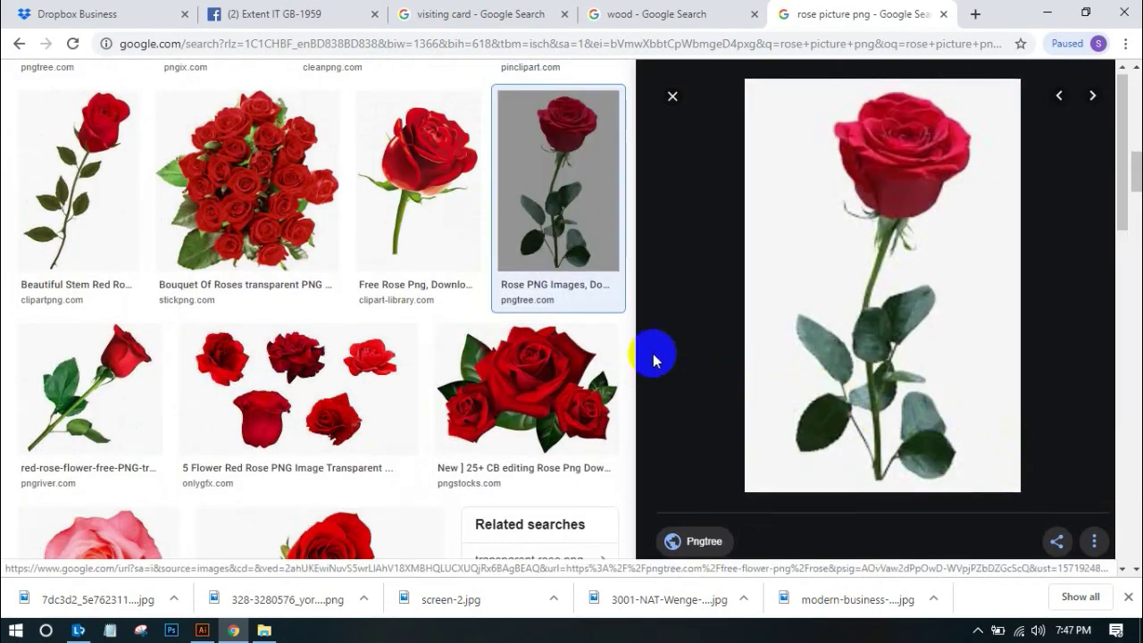
scroll(651, 357, "down", 3)
scroll(527, 351, "down", 3)
scroll(526, 351, "down", 2)
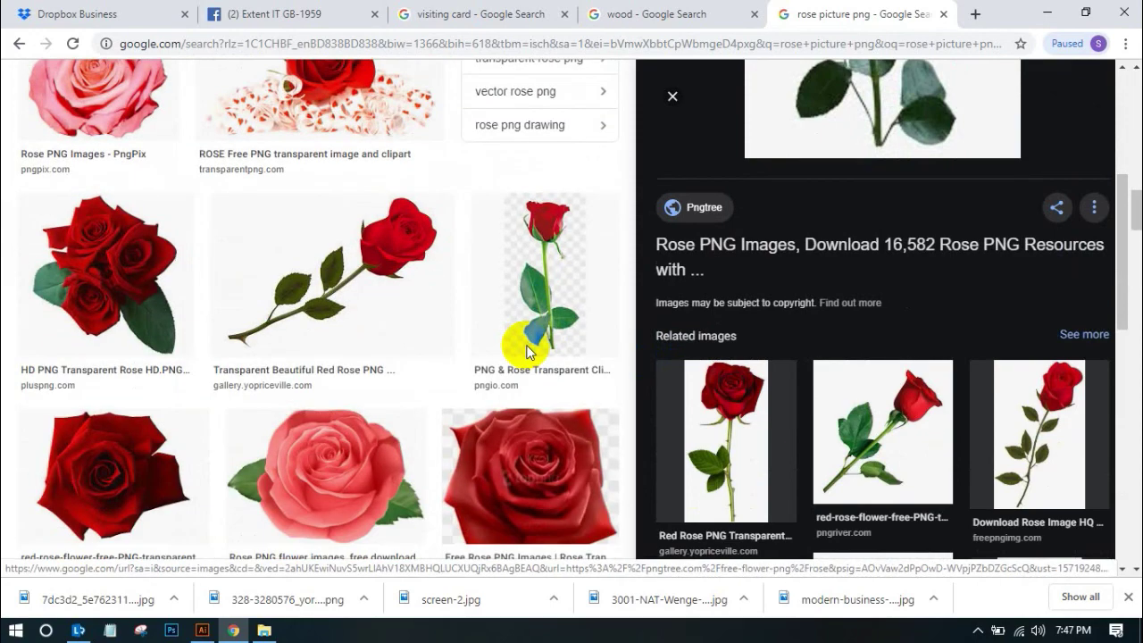
left_click(535, 295)
scroll(419, 327, "down", 4)
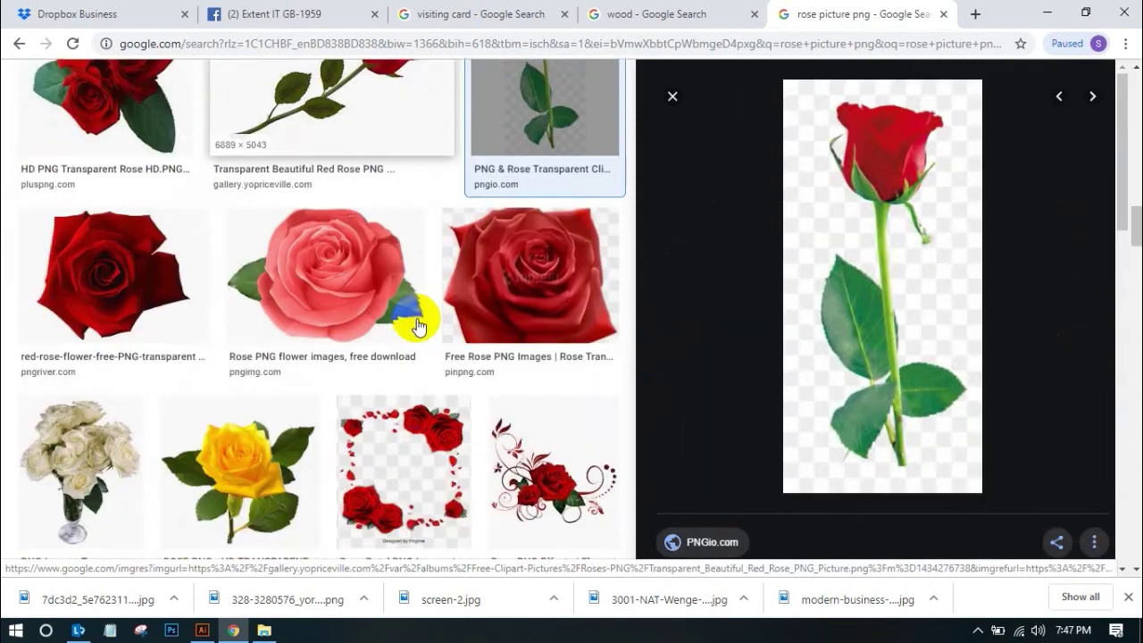
right_click(917, 286)
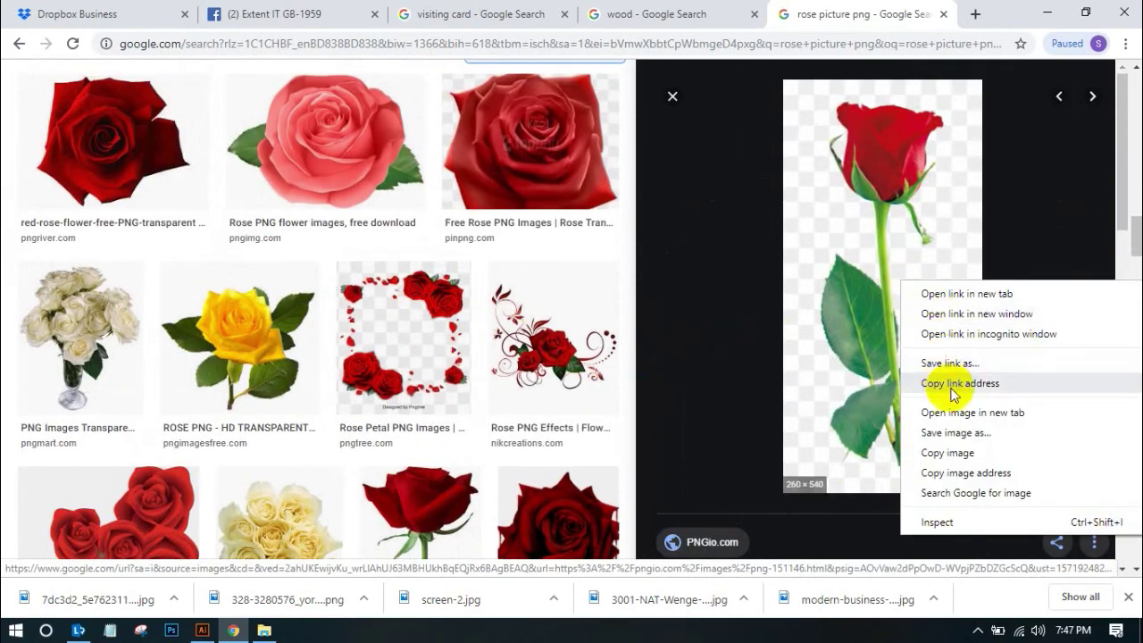
left_click(953, 433)
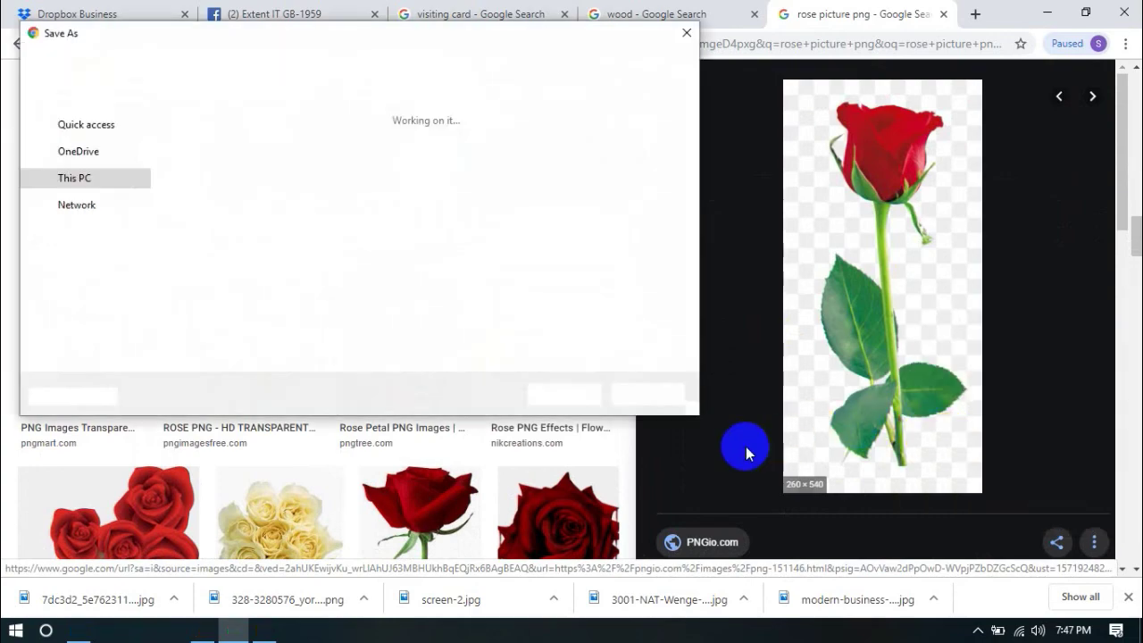
left_click(566, 398)
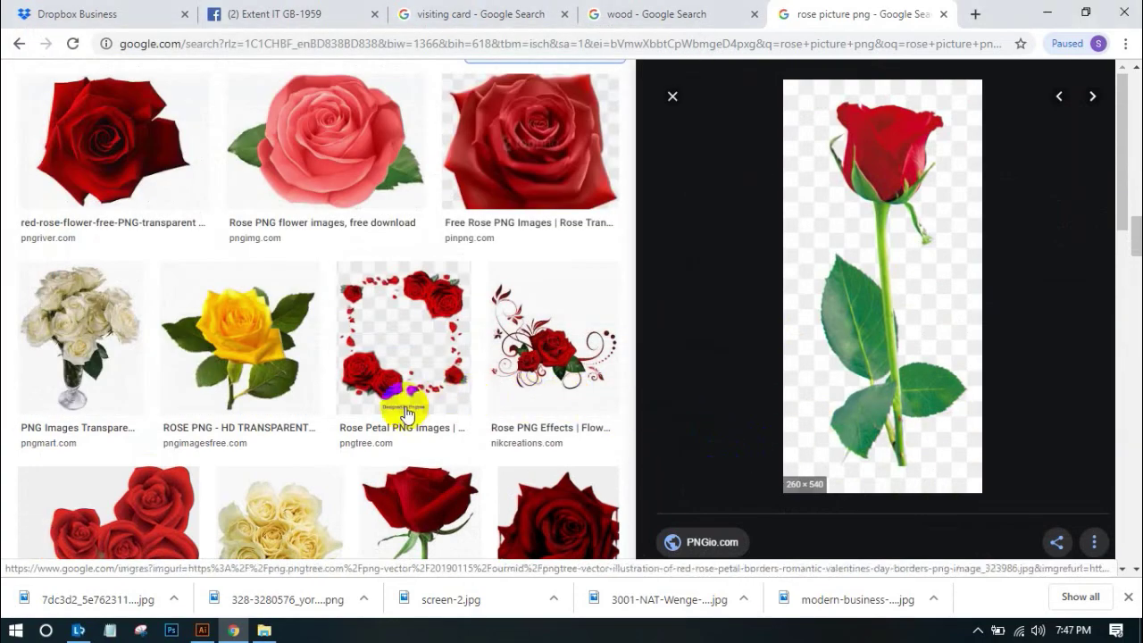
Preview the purple rose and white roses images in the results
scroll(500, 357, "down", 8)
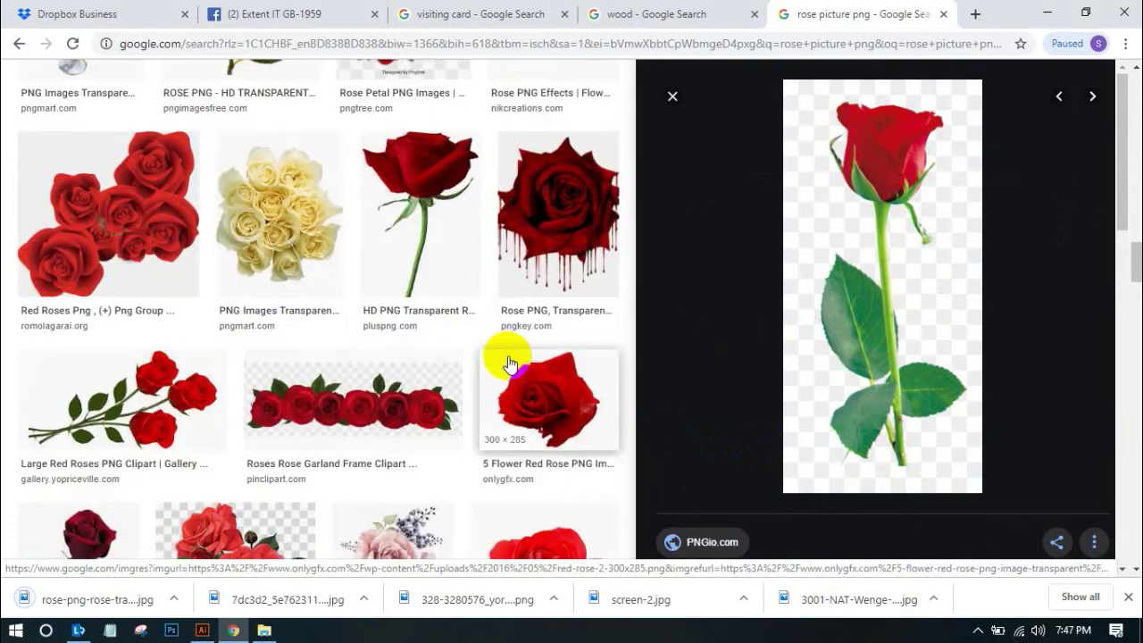
scroll(506, 357, "down", 6)
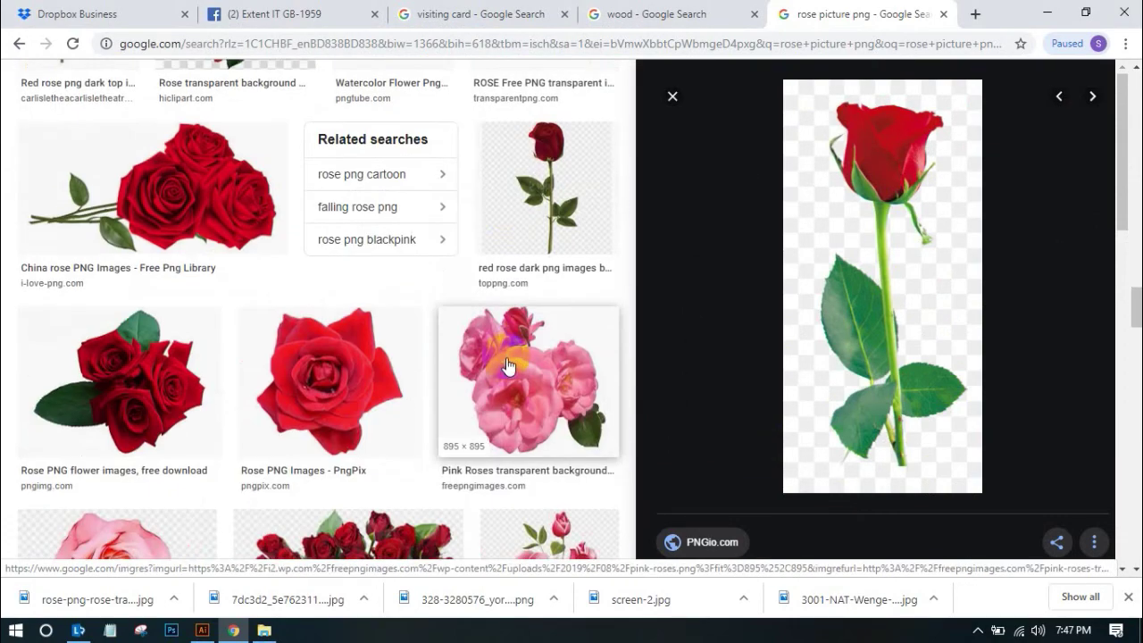
scroll(564, 253, "down", 5)
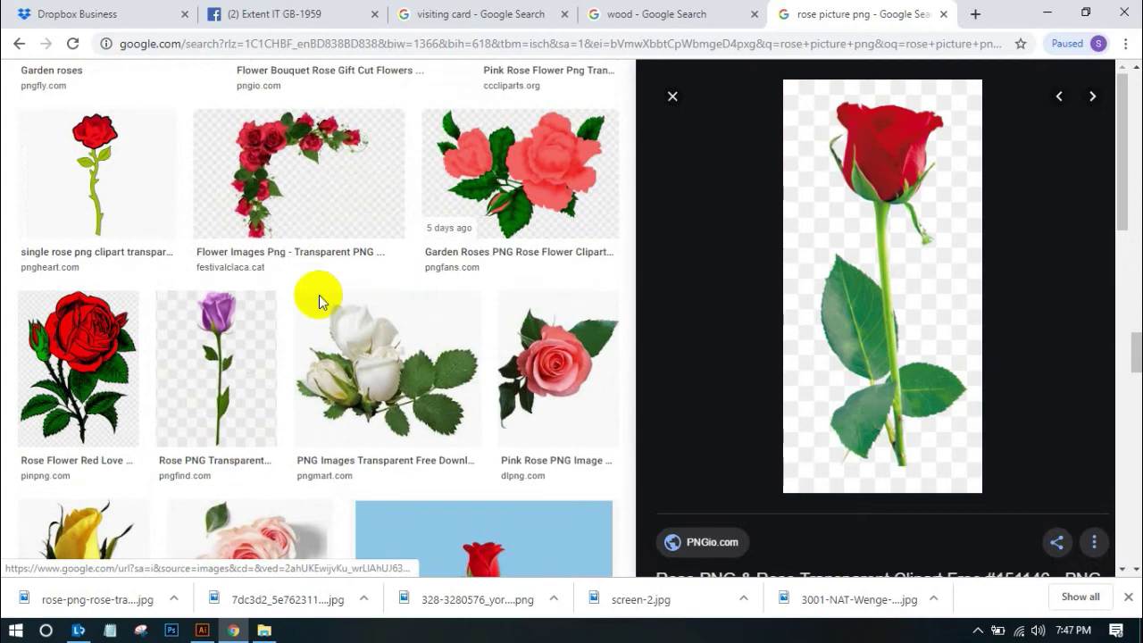
left_click(223, 337)
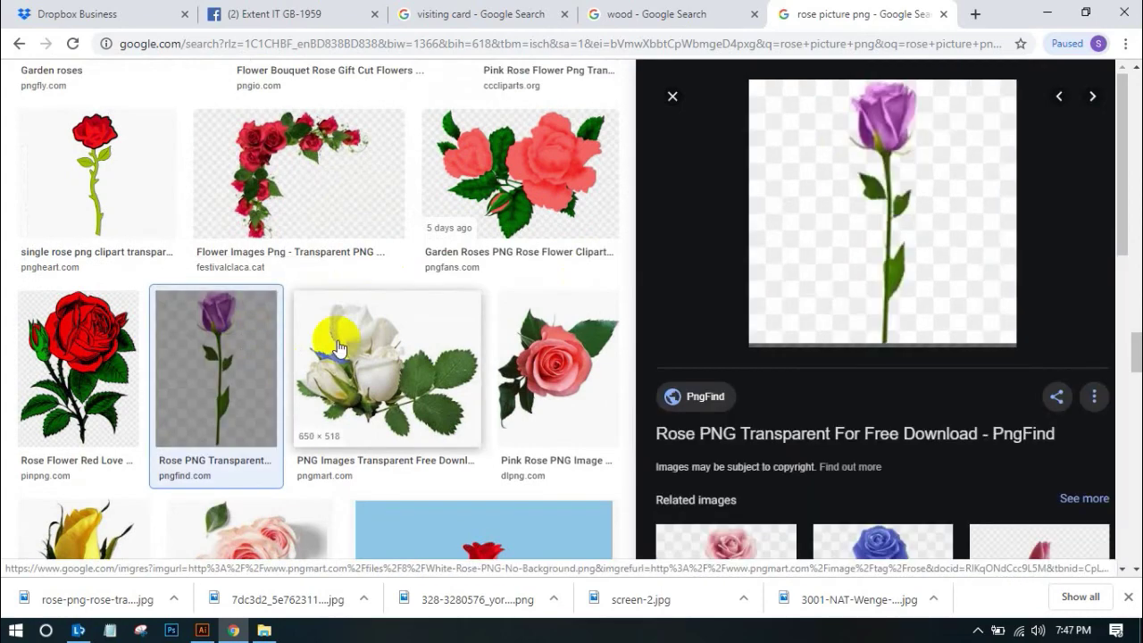
scroll(481, 331, "down", 4)
scroll(474, 327, "down", 5)
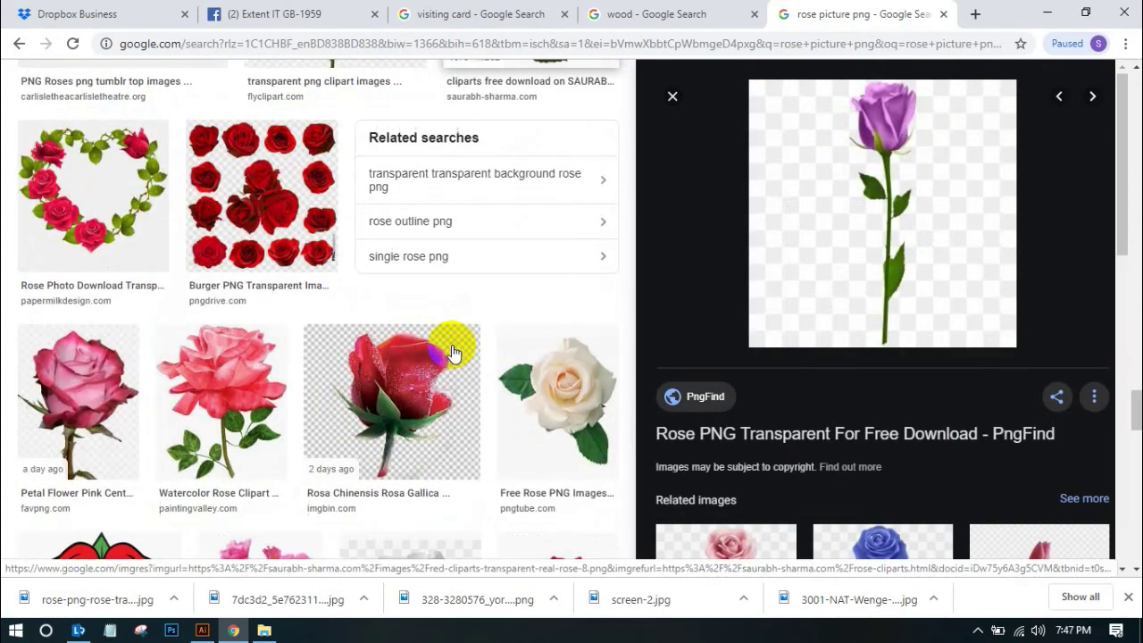
scroll(454, 345, "up", 4)
left_click(375, 341)
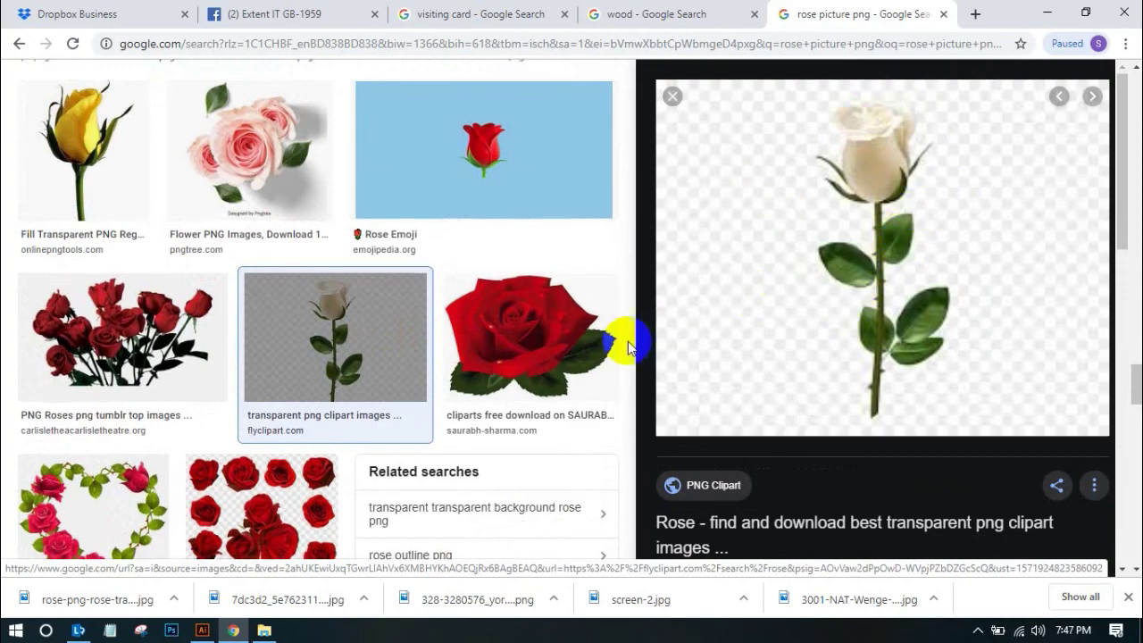
scroll(946, 377, "down", 4)
Save the single white rose PNG into the visiting card folder and drag it toward Illustrator
left_click(900, 382)
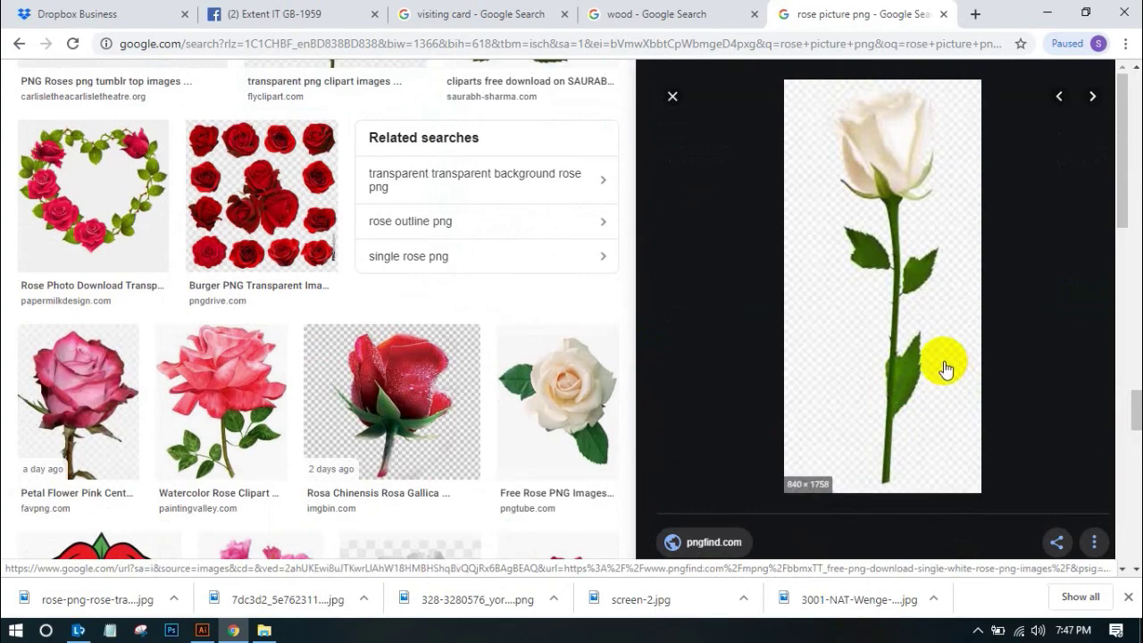
right_click(933, 316)
left_click(958, 418)
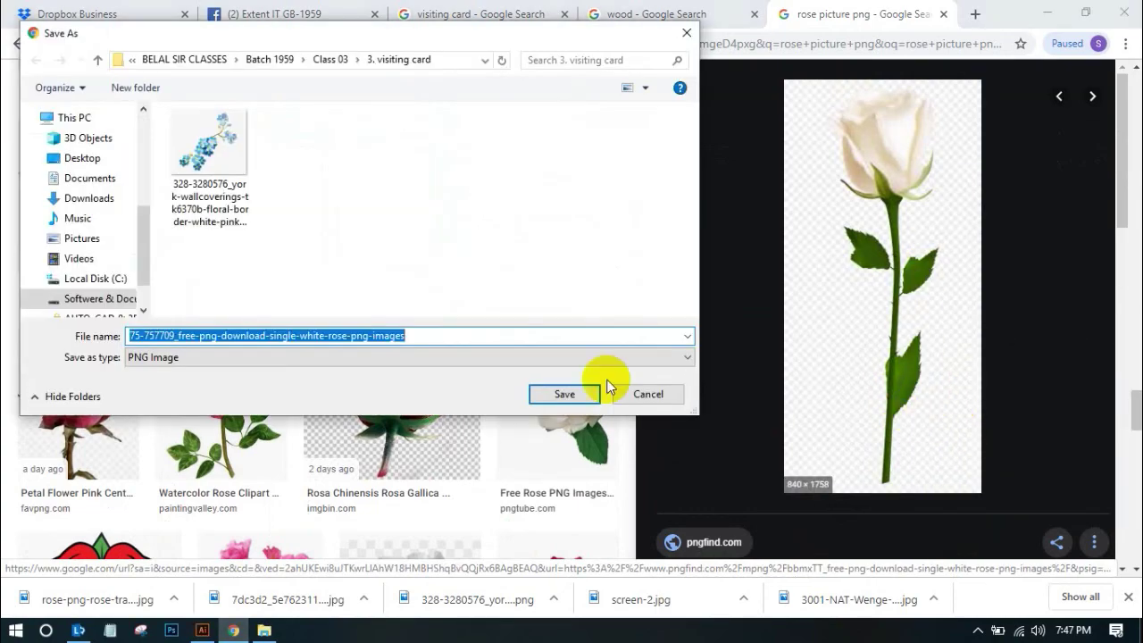
left_click(564, 395)
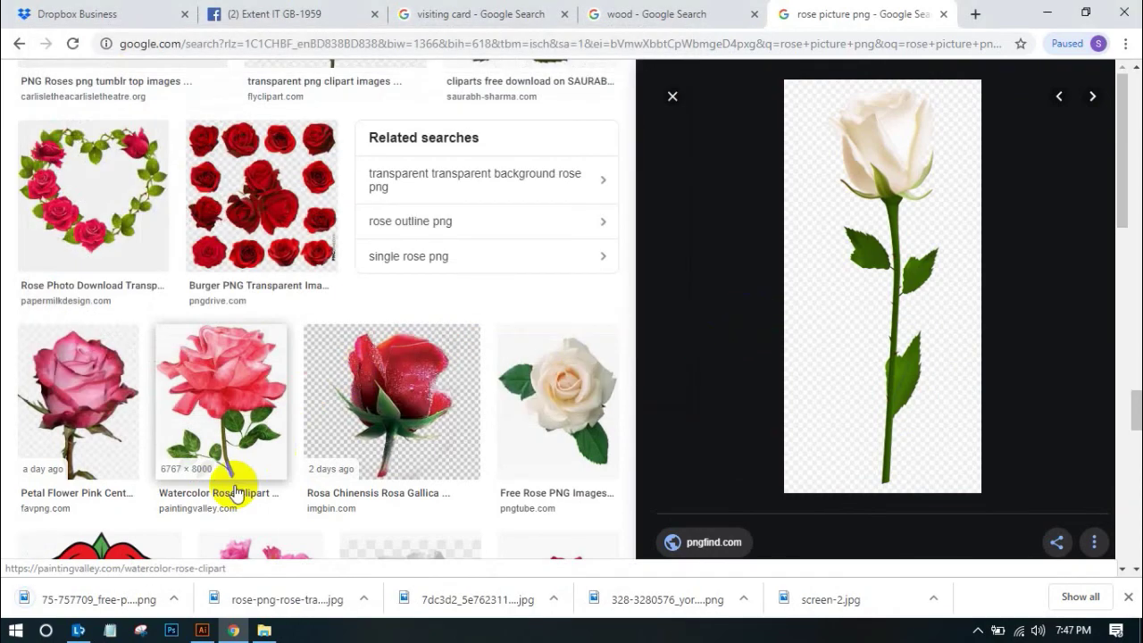
left_click_drag(93, 609, 145, 596)
Drop the white rose PNG onto the artboard, dismiss the 'could not read' error, and return to Chrome
left_click_drag(193, 630, 657, 398)
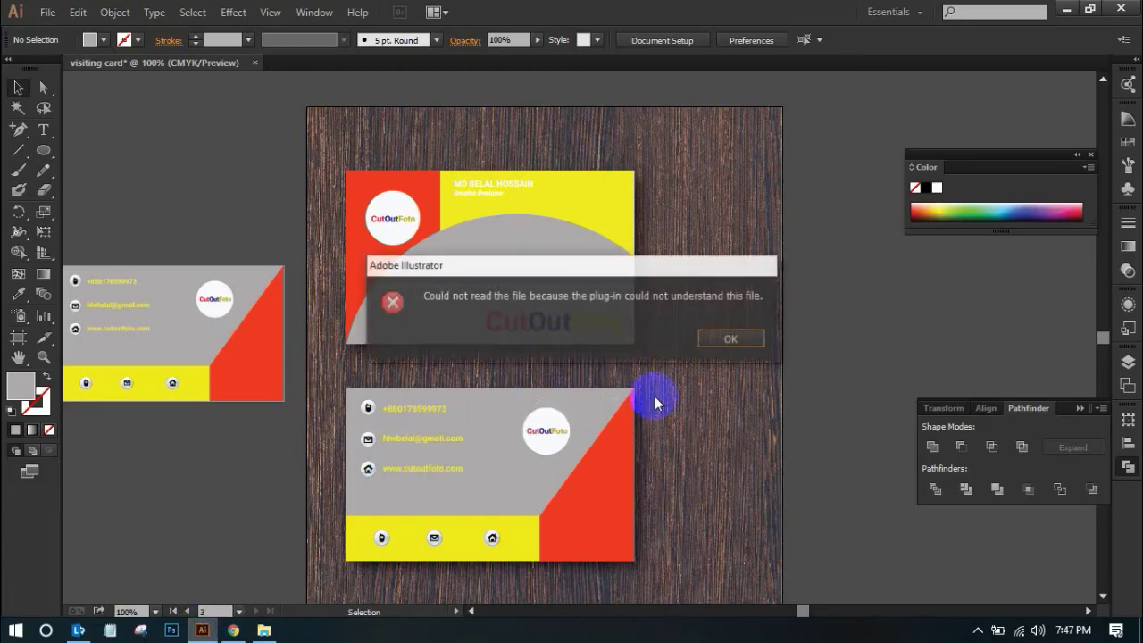
left_click(731, 343)
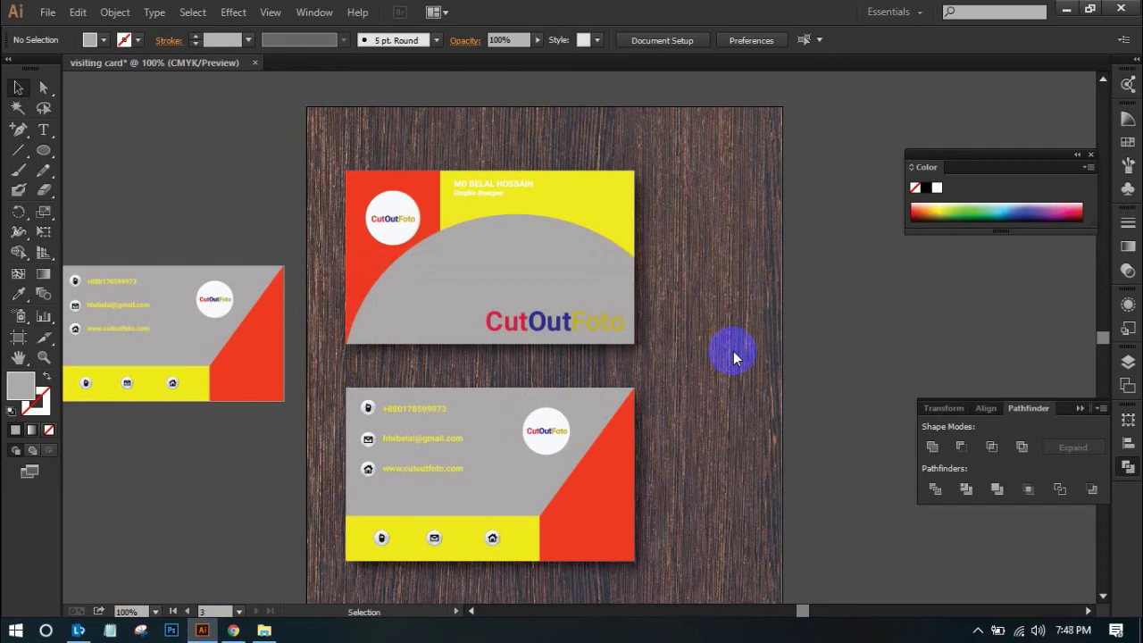
left_click(233, 630)
Find the HuntPNG blue rose in the results and save it as blue-rose-png-15.png
scroll(598, 393, "down", 14)
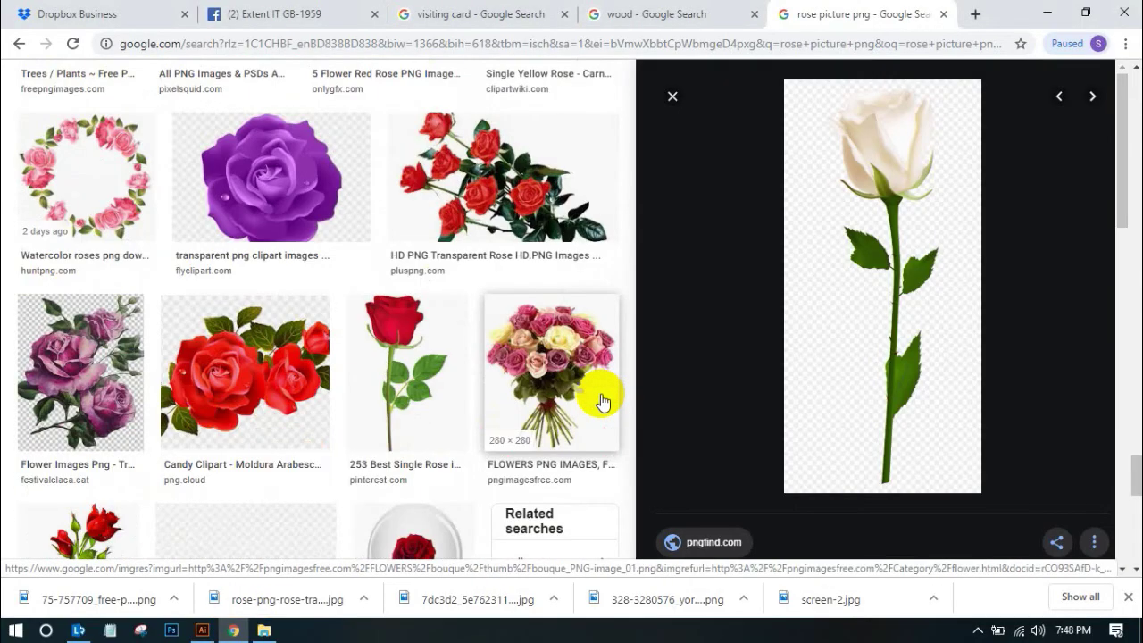
left_click(439, 247)
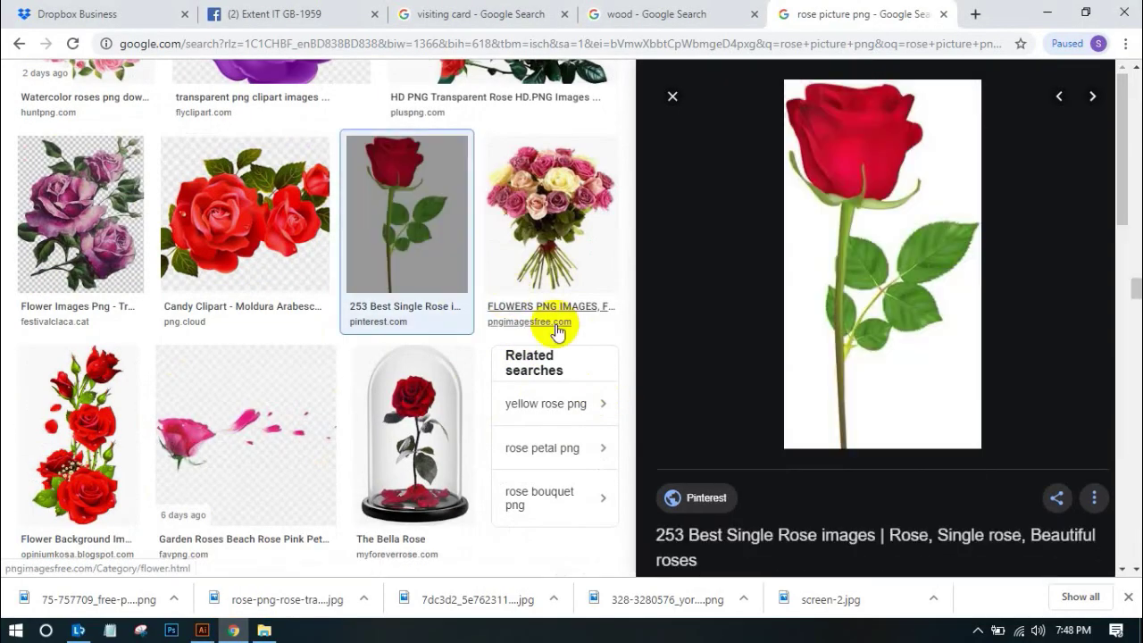
scroll(534, 323, "down", 1)
scroll(535, 319, "down", 7)
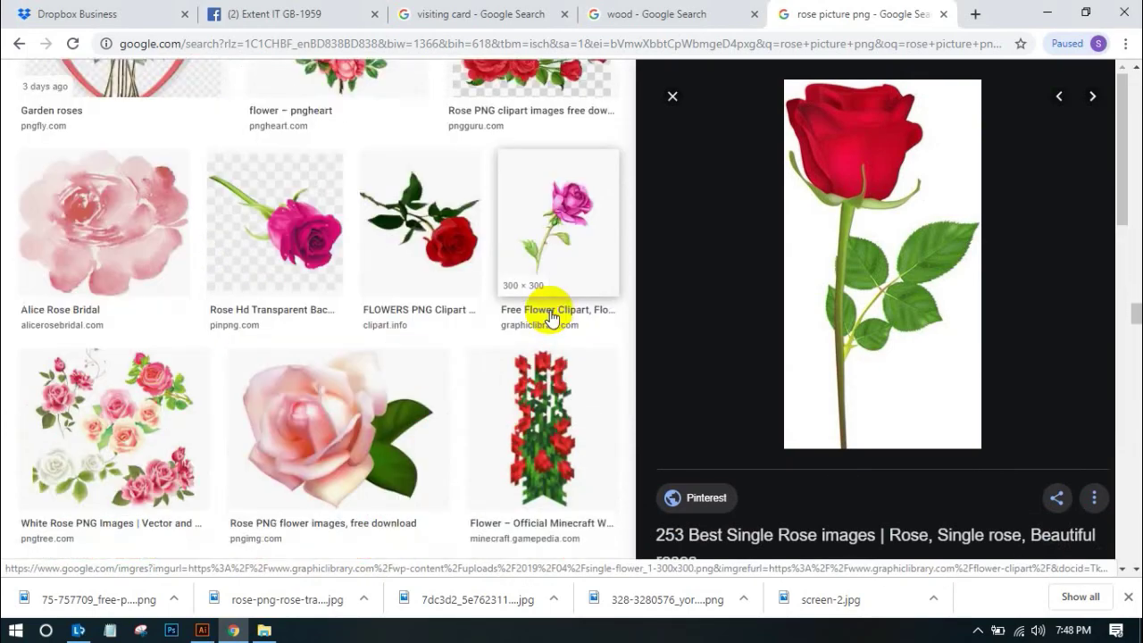
scroll(446, 313, "down", 12)
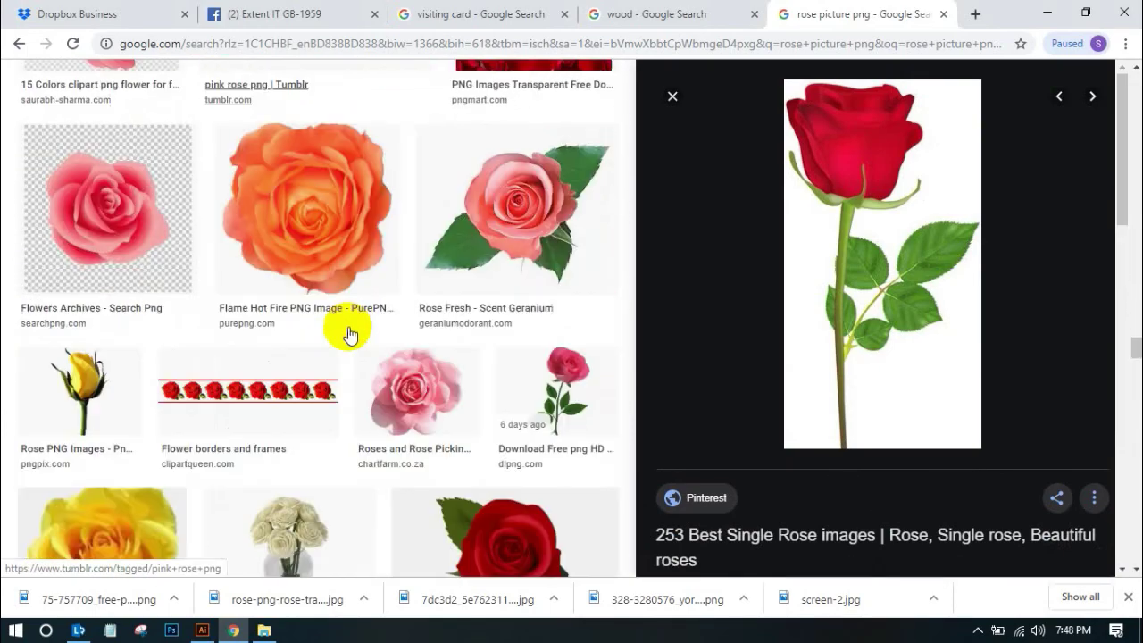
scroll(357, 333, "down", 5)
scroll(377, 331, "up", 5)
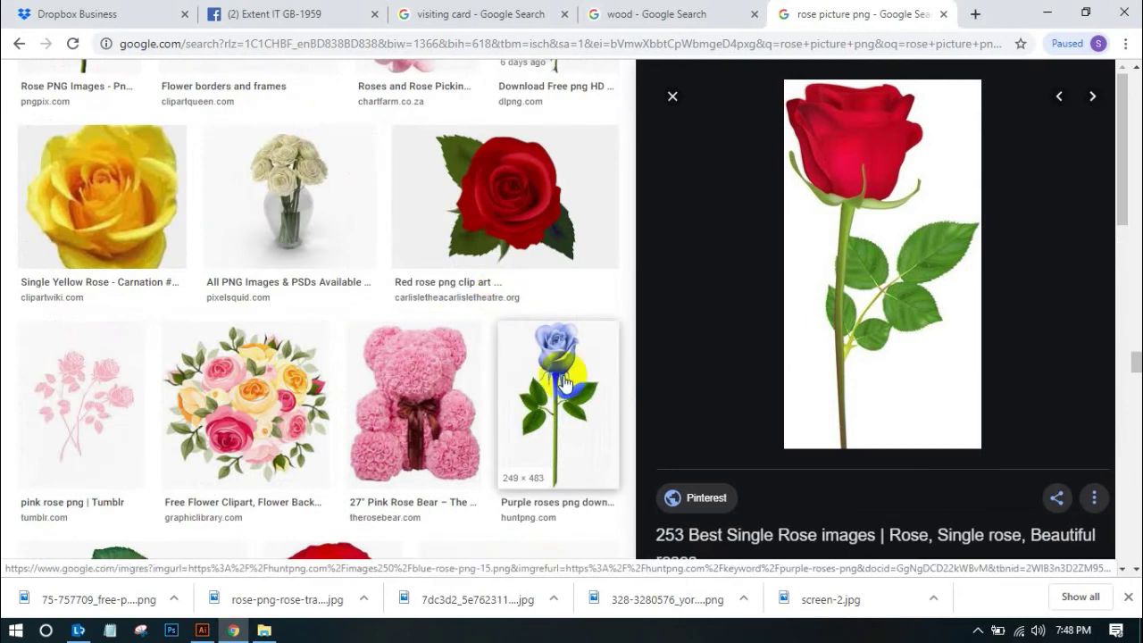
left_click(561, 383)
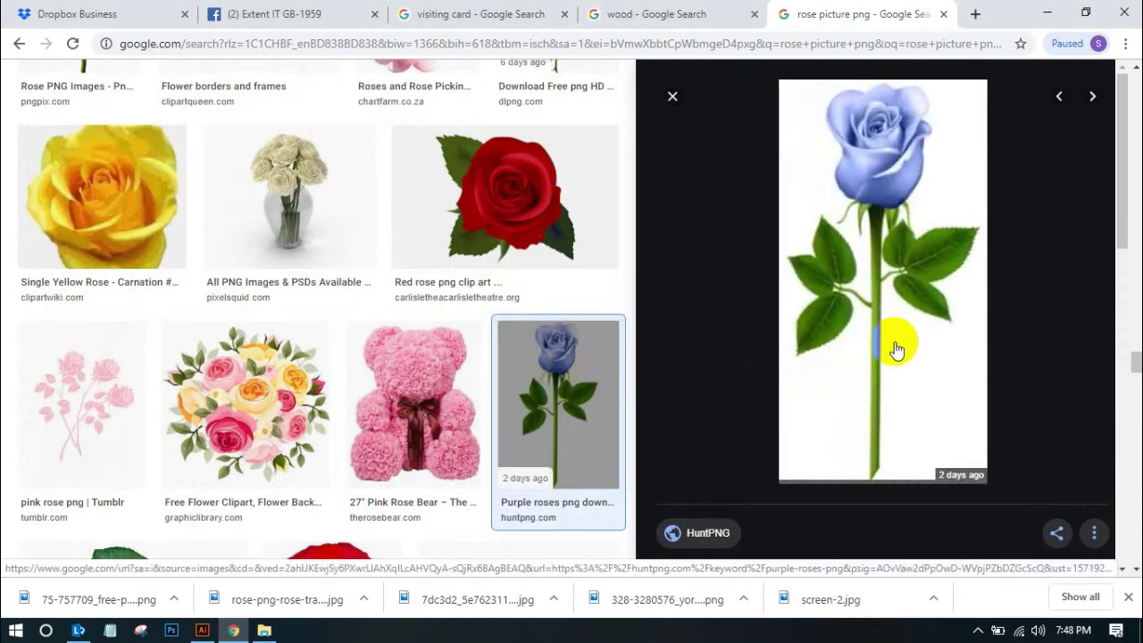
right_click(893, 244)
left_click(924, 399)
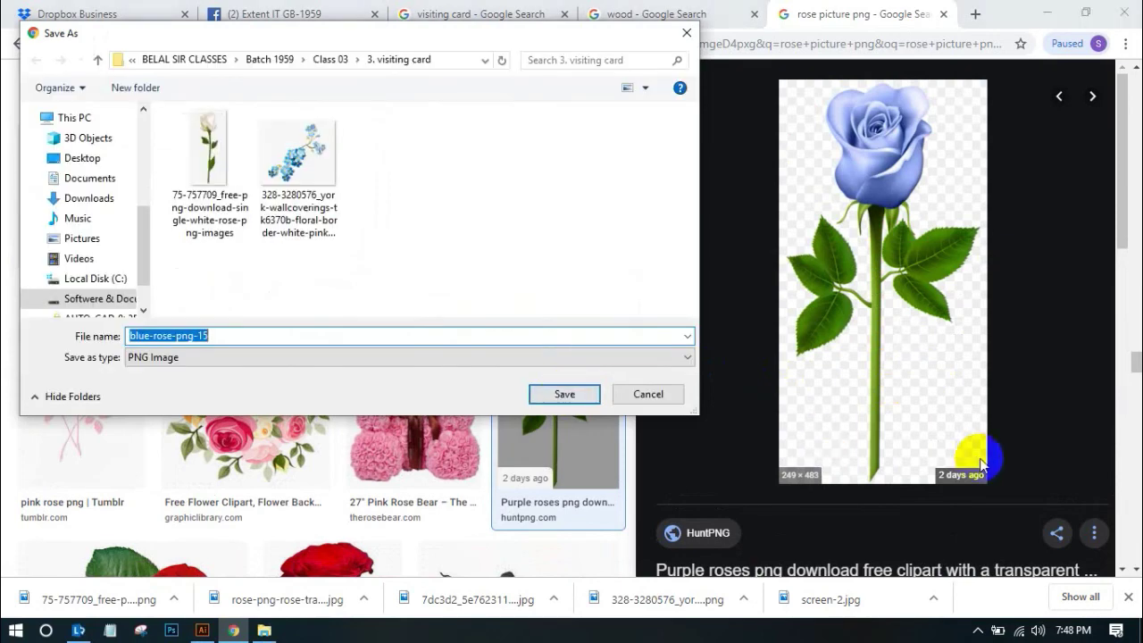
left_click(564, 394)
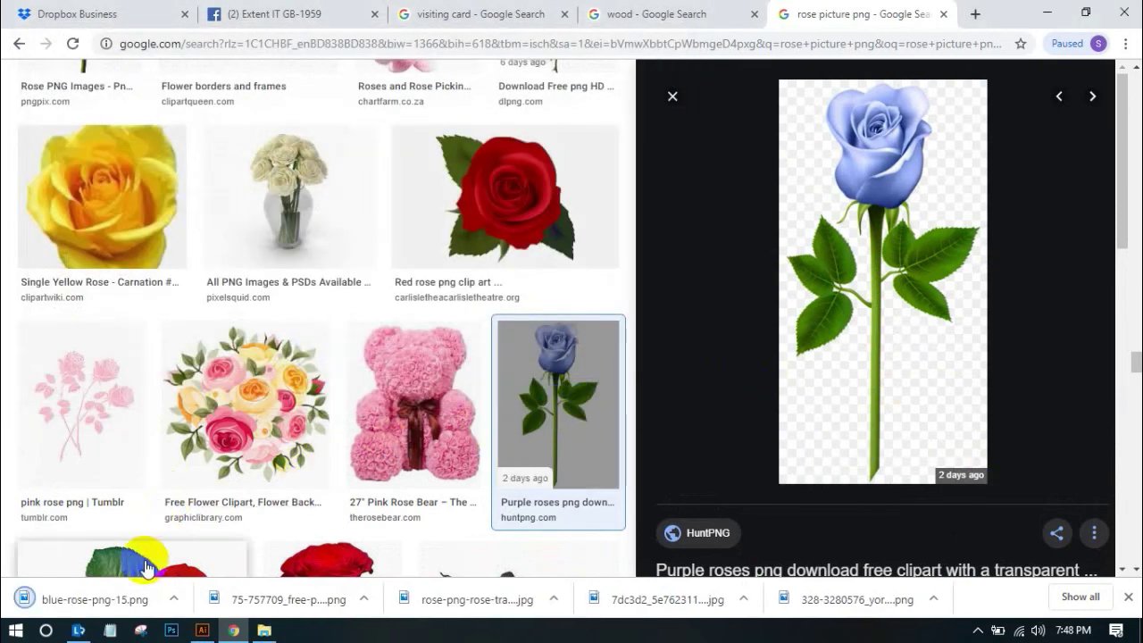
Place blue-rose-png-15.png on the wood artboard, enlarge it, and position it right of the cards
left_click_drag(105, 598, 335, 525)
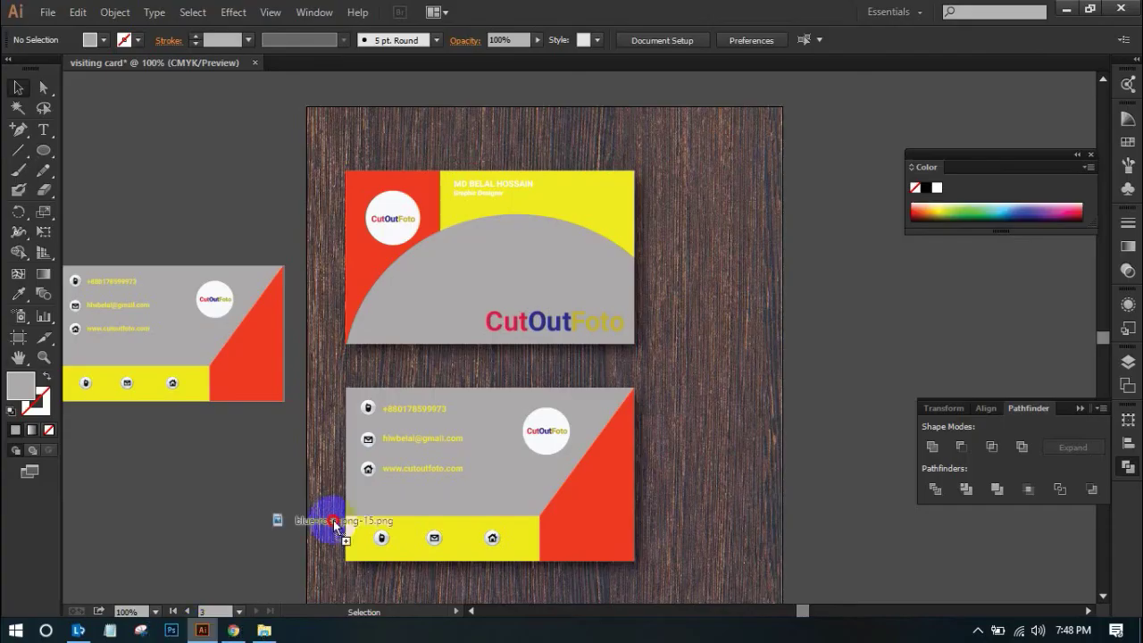
left_click_drag(639, 399, 699, 373)
scroll(699, 373, "down", 5)
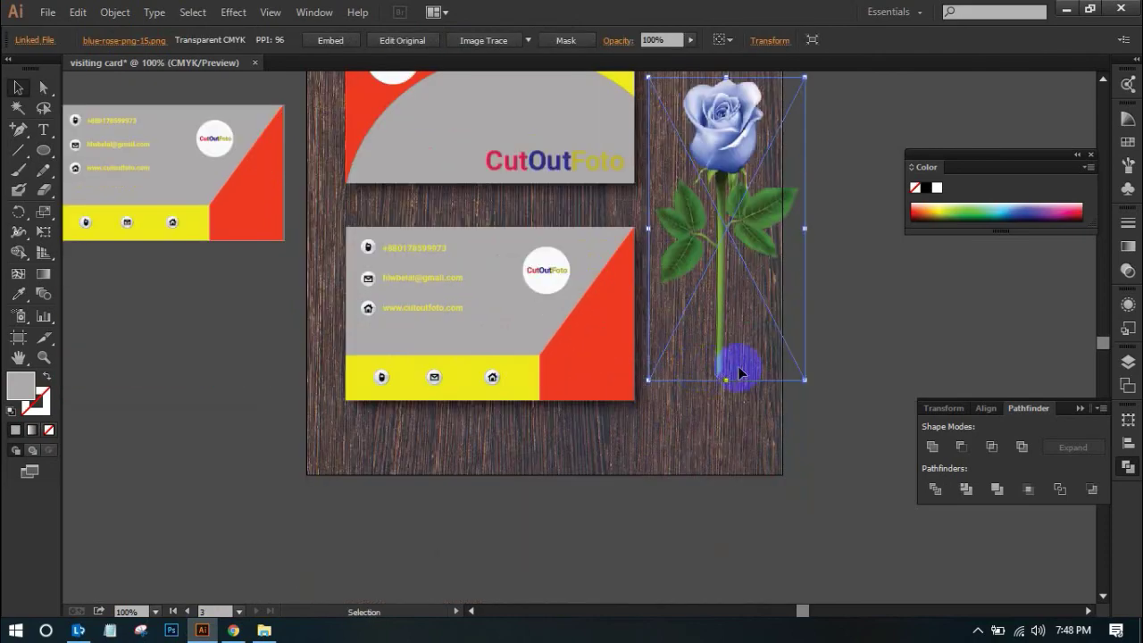
scroll(741, 369, "up", 2)
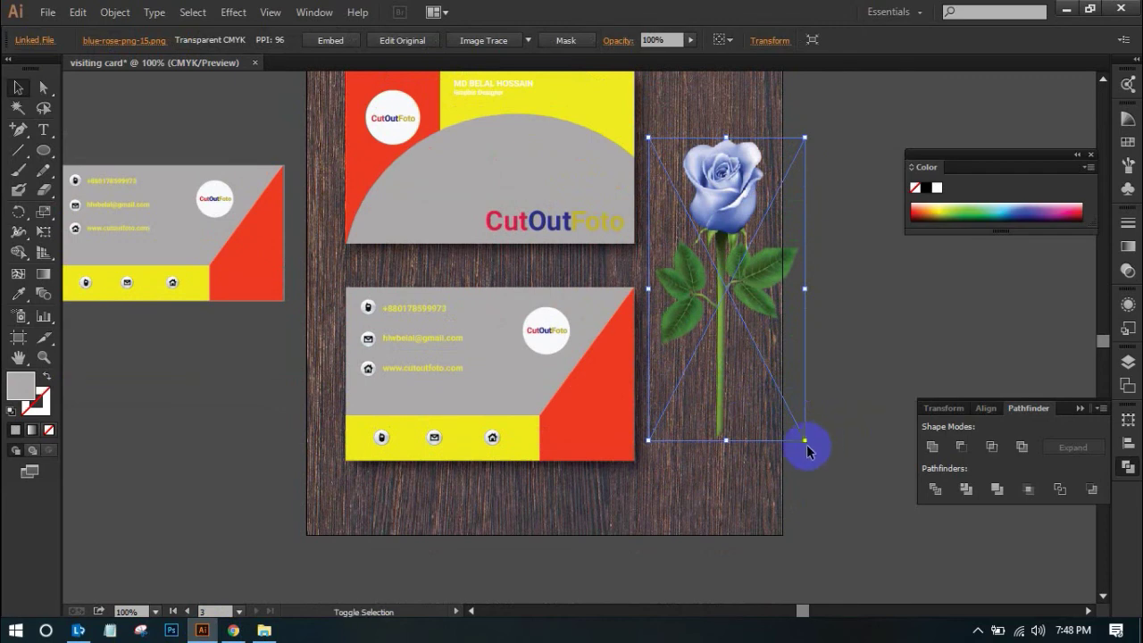
left_click_drag(806, 441, 814, 490)
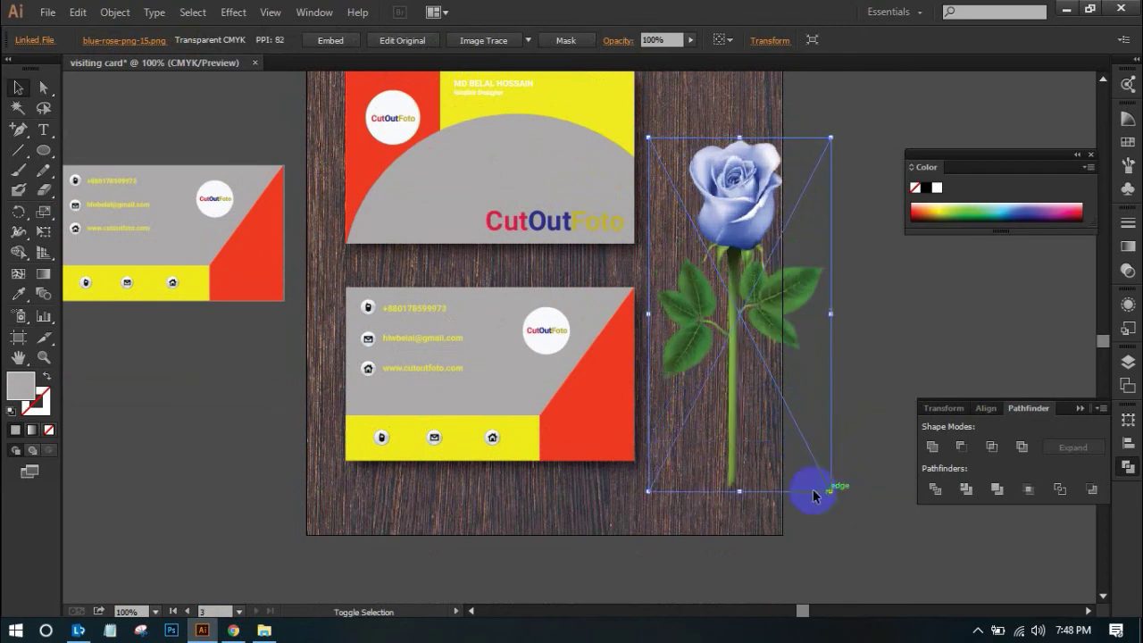
scroll(735, 387, "up", 5)
left_click_drag(742, 413, 735, 358)
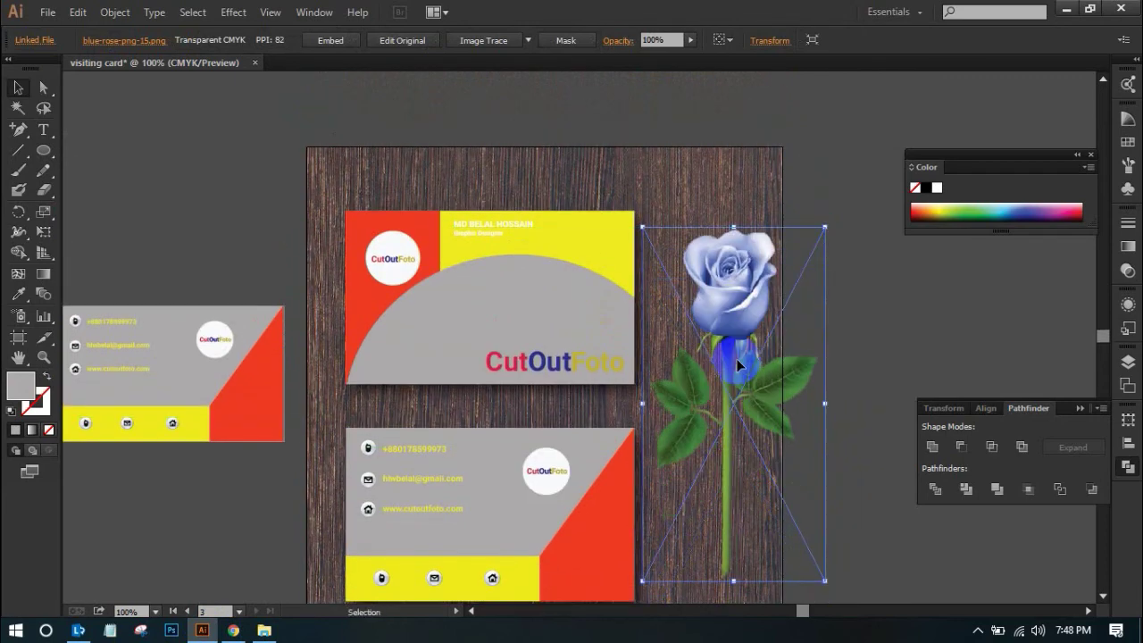
scroll(774, 367, "down", 1)
left_click_drag(735, 350, 738, 352)
scroll(737, 351, "down", 1)
Deselect the rose and select the two flat card designs on the left
left_click(849, 318)
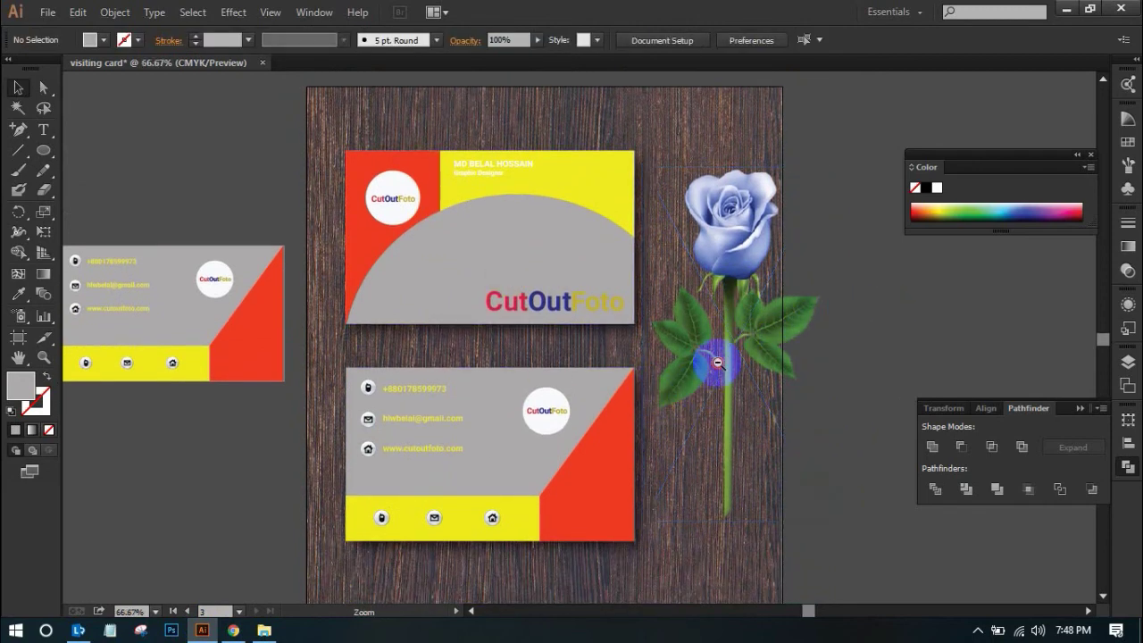
scroll(697, 378, "down", 1)
scroll(541, 401, "left", 3)
left_click_drag(140, 233, 503, 428)
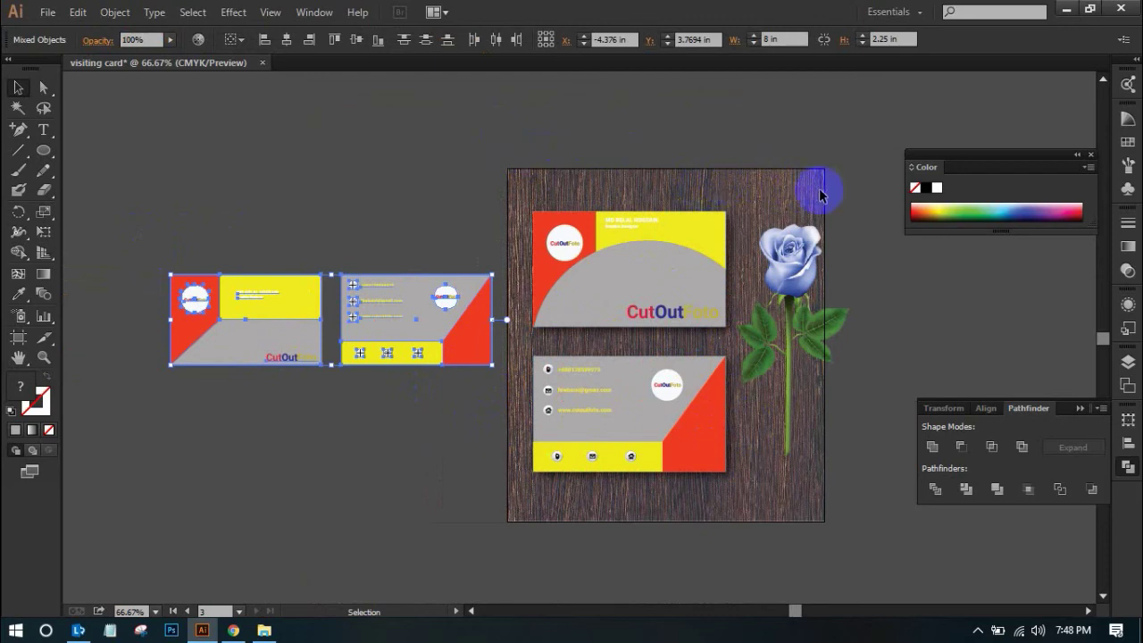
Enlarge the blue rose slightly so its bottom lines up with the back card's bottom edge
left_click(845, 148)
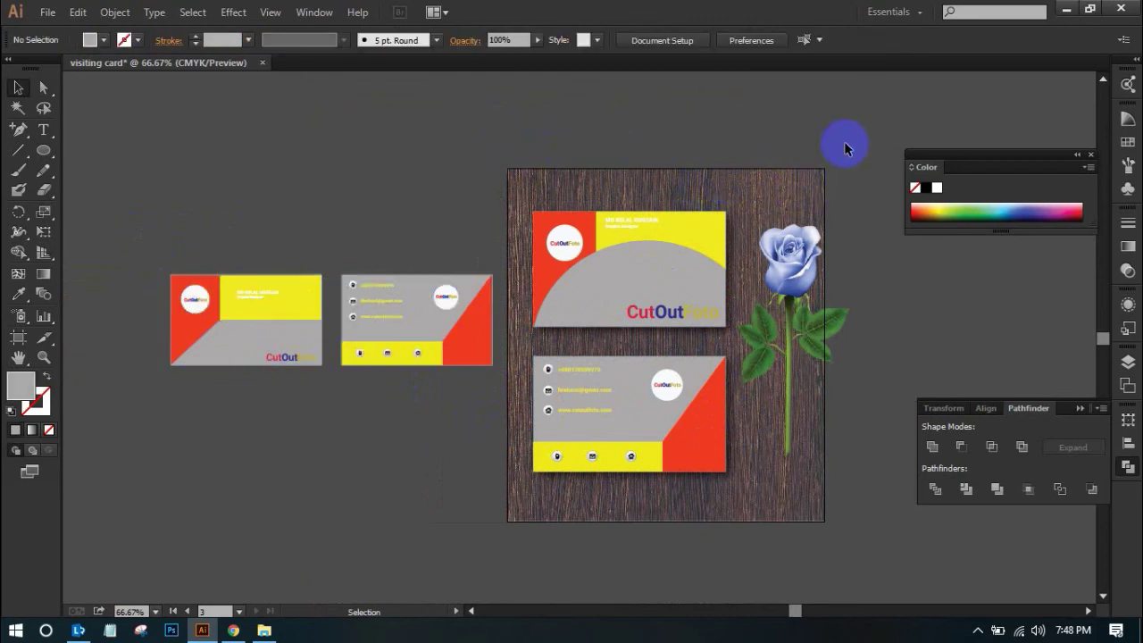
scroll(726, 176, "up", 1)
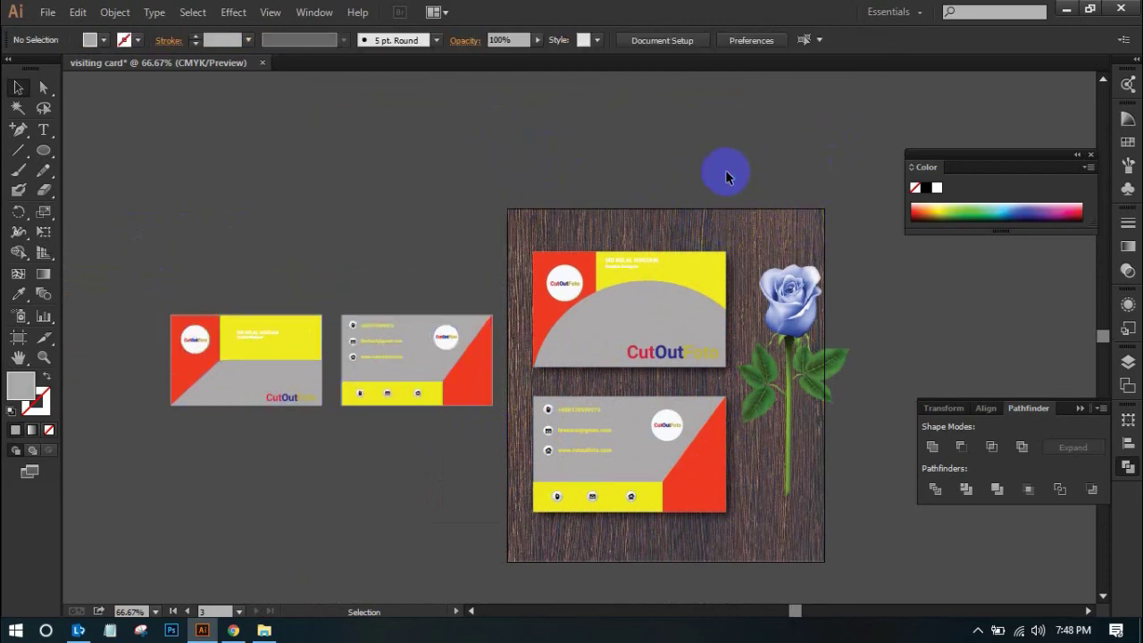
left_click_drag(587, 354, 867, 600)
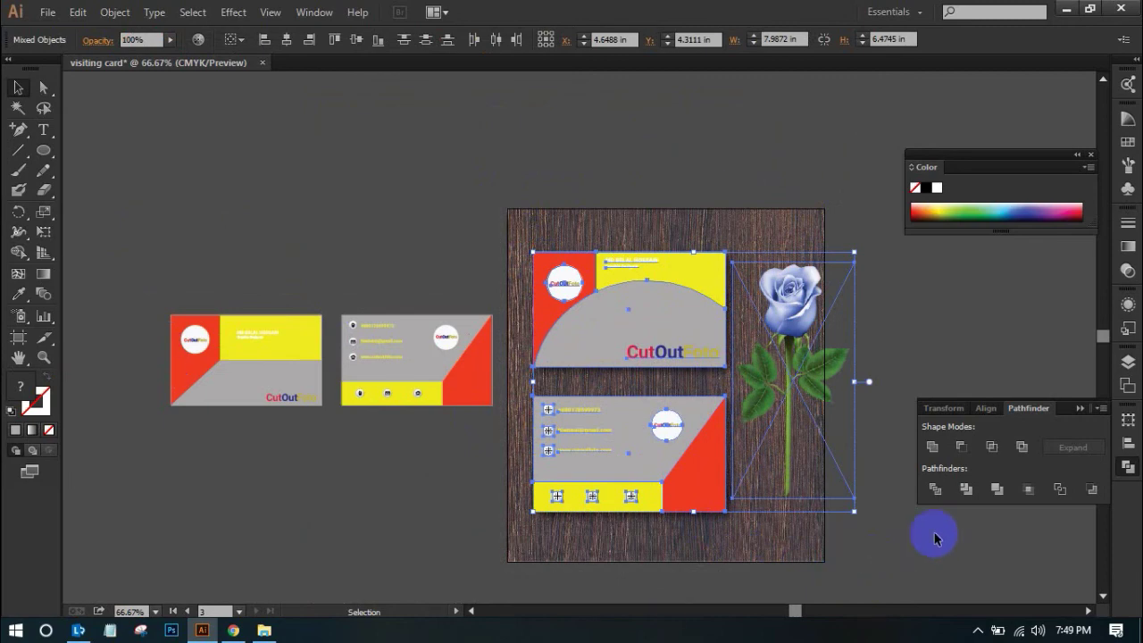
left_click(736, 137)
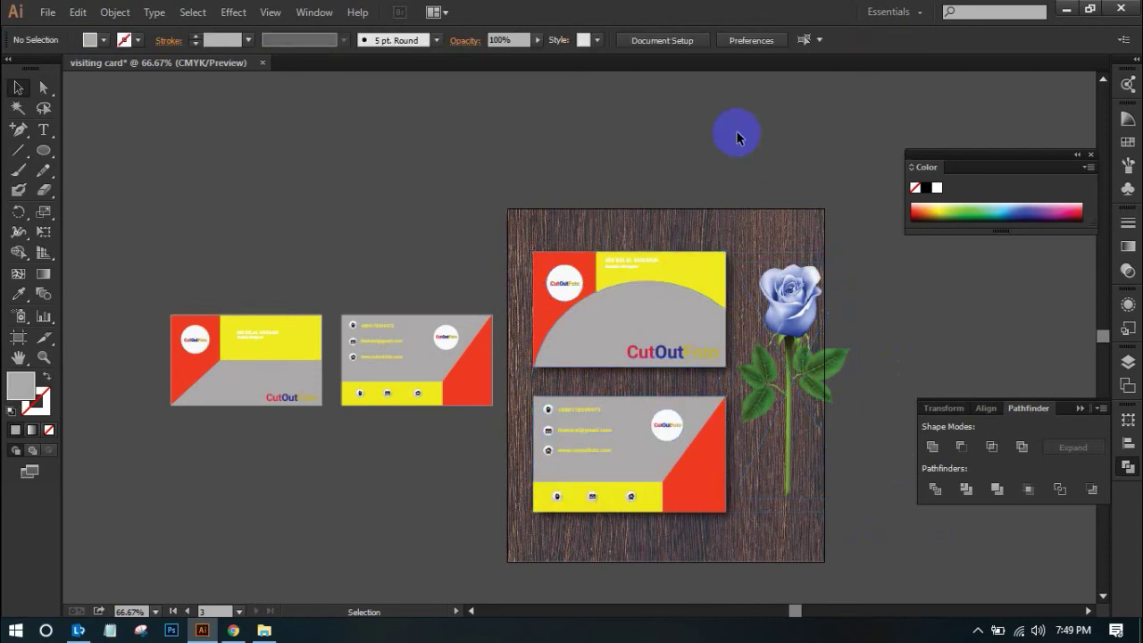
left_click(810, 326)
left_click_drag(855, 509, 862, 514)
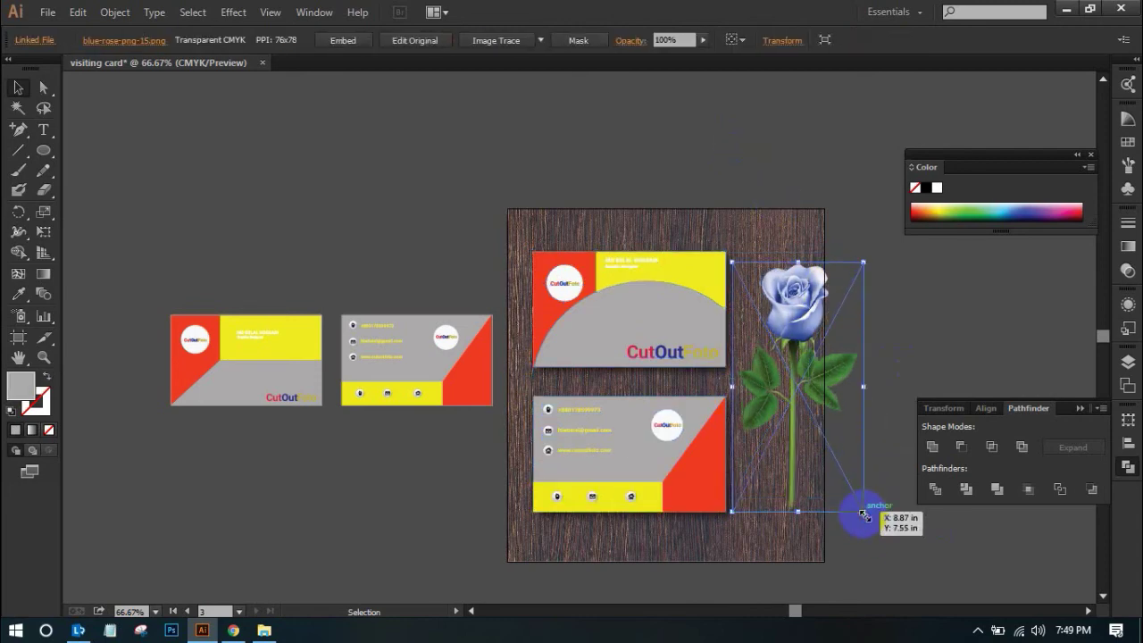
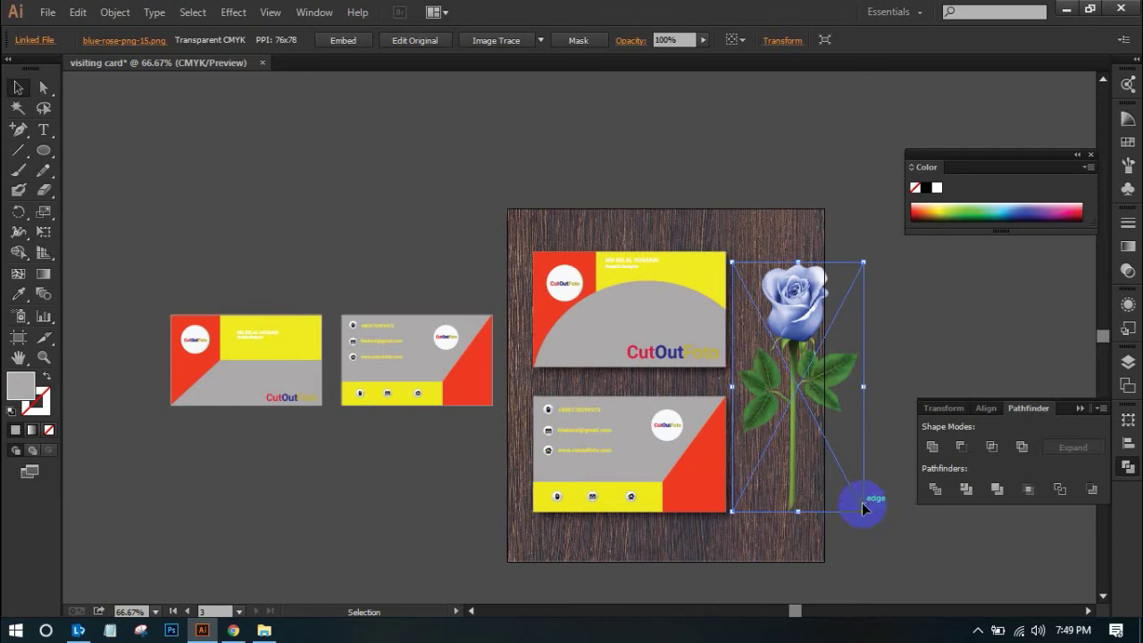
Narrow the blue rose slightly from its right edge, then reselect it
left_click_drag(866, 389, 852, 389)
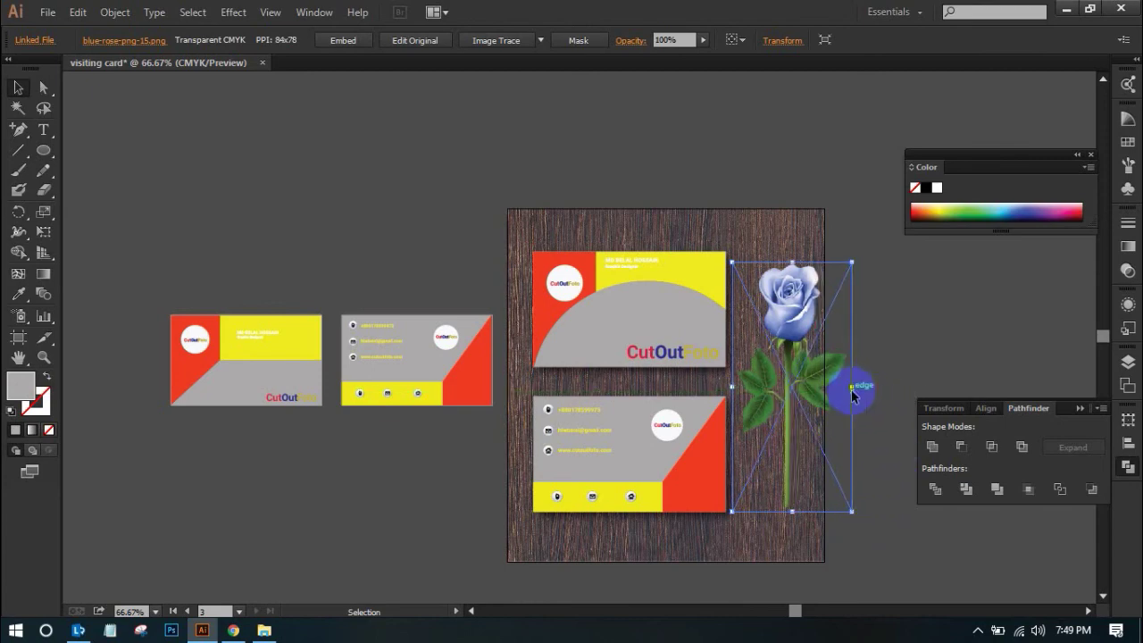
left_click(905, 358)
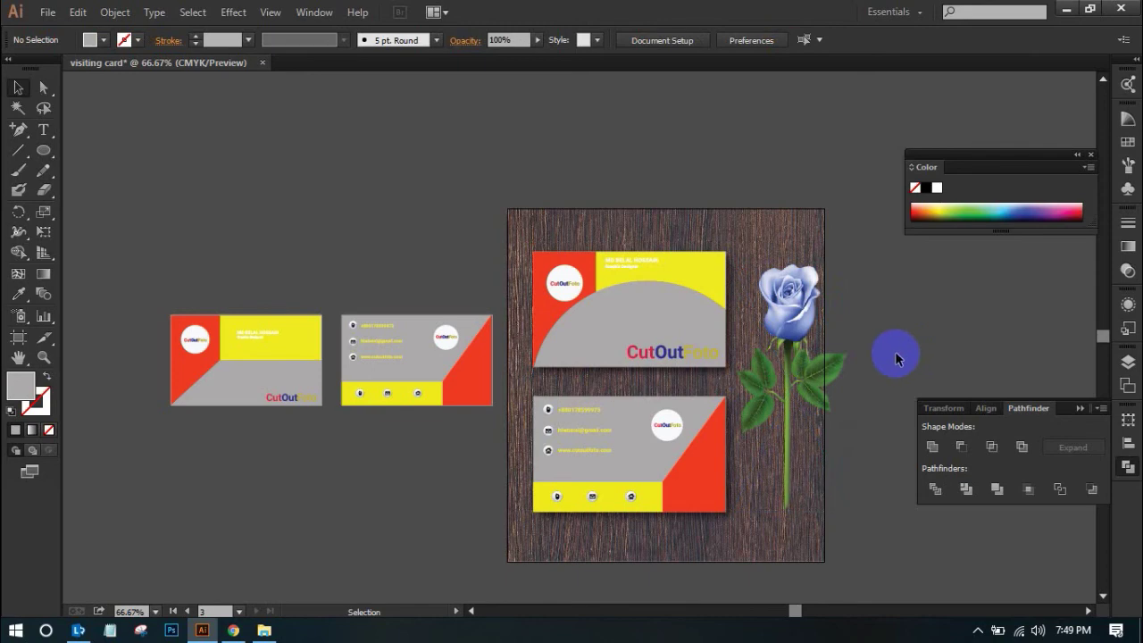
scroll(890, 334, "down", 2)
left_click(792, 308)
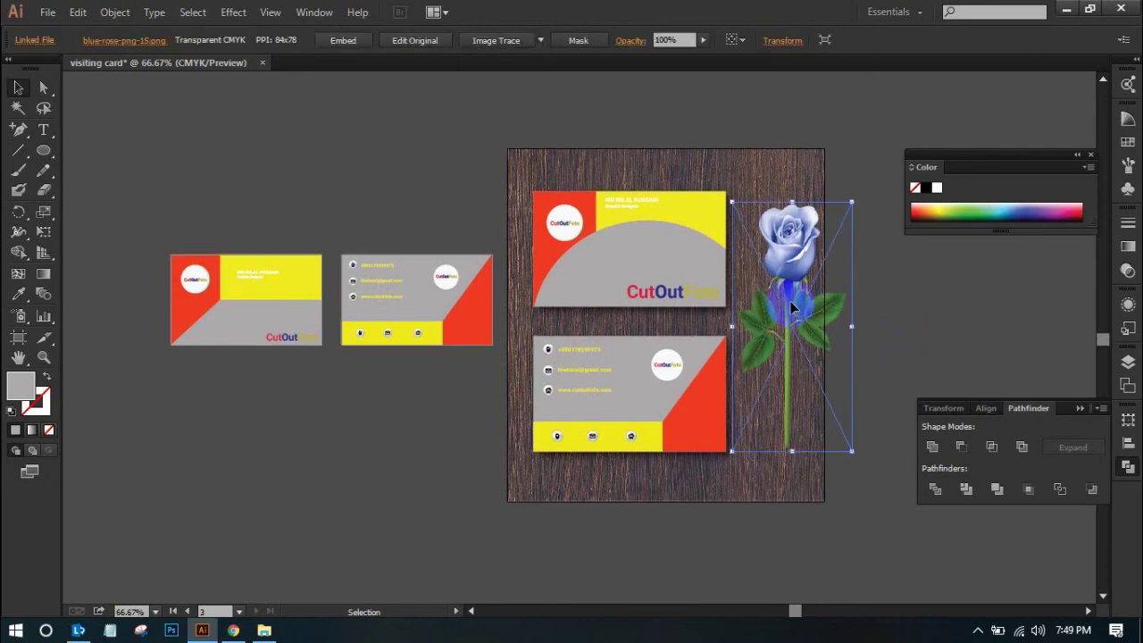
Give the rose a Multiply drop shadow at 76% with 0.1 in offsets and blur
left_click(225, 15)
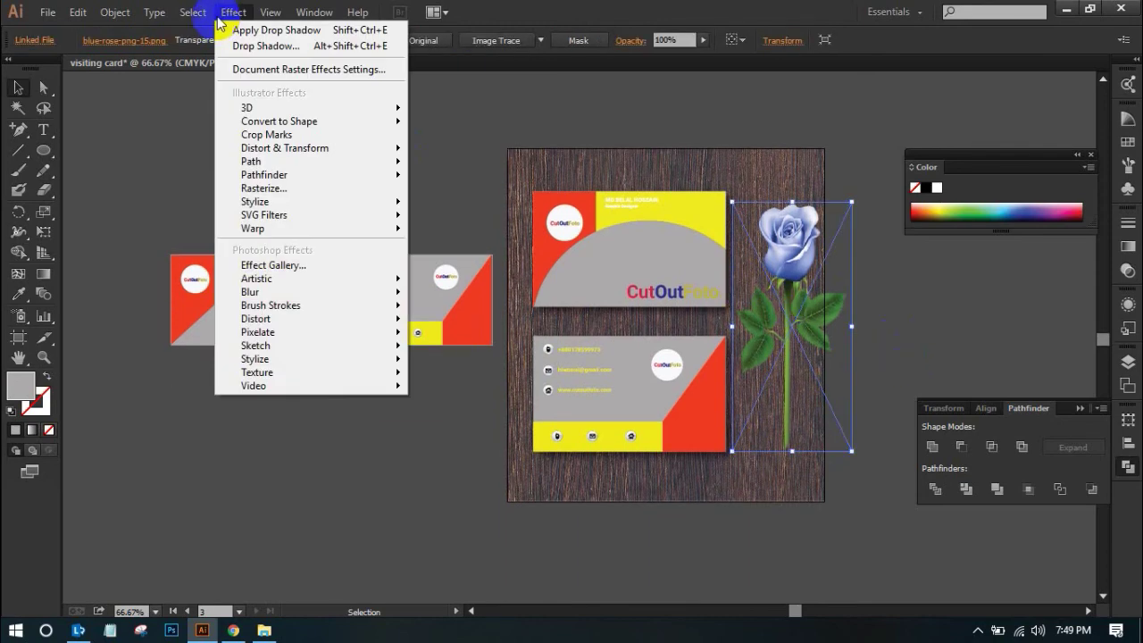
mouse_move(264, 220)
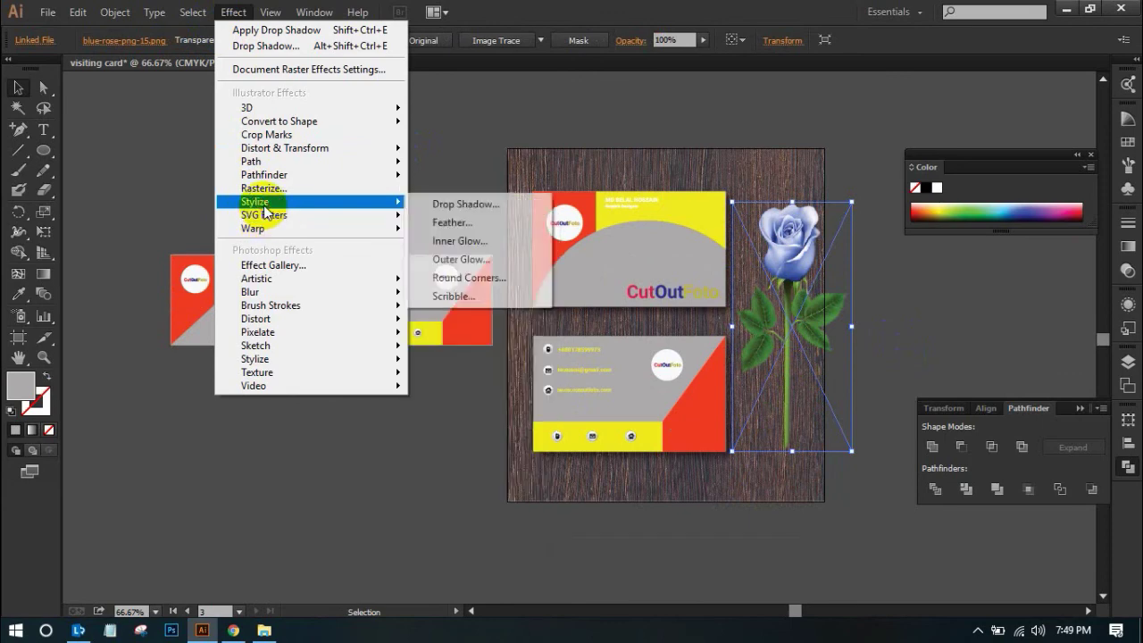
left_click(500, 207)
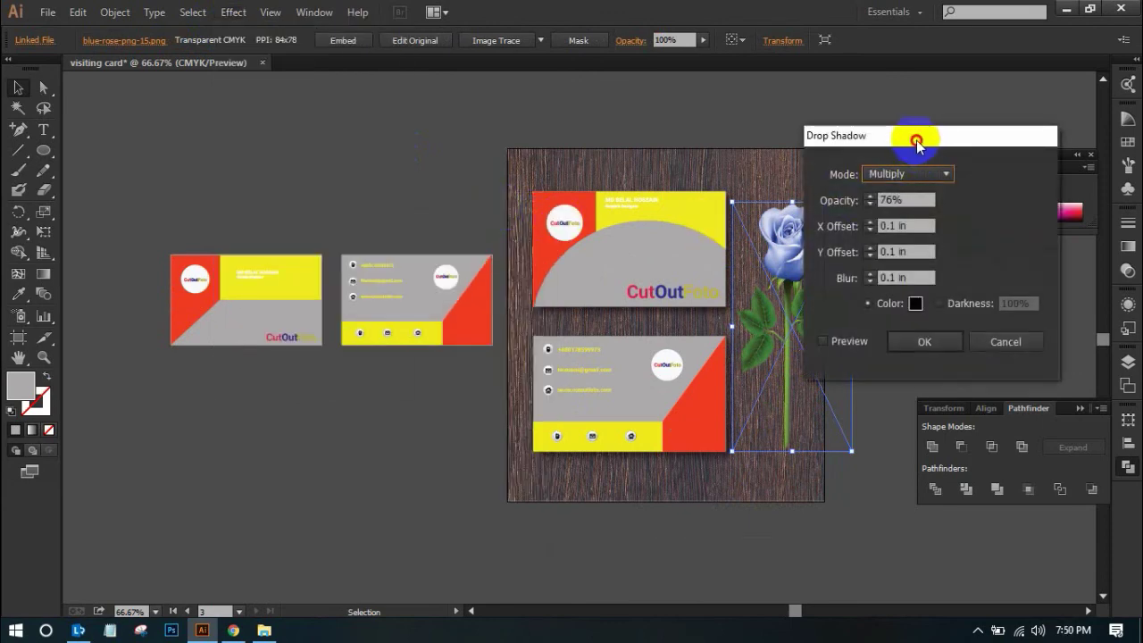
left_click_drag(917, 141, 965, 142)
left_click(875, 343)
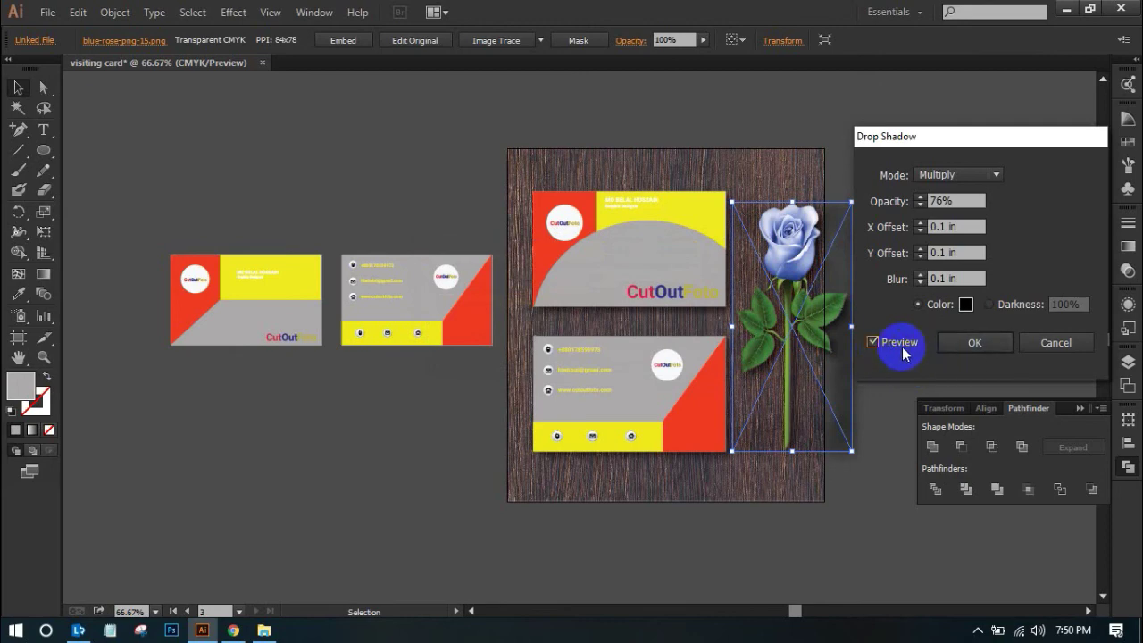
left_click(994, 342)
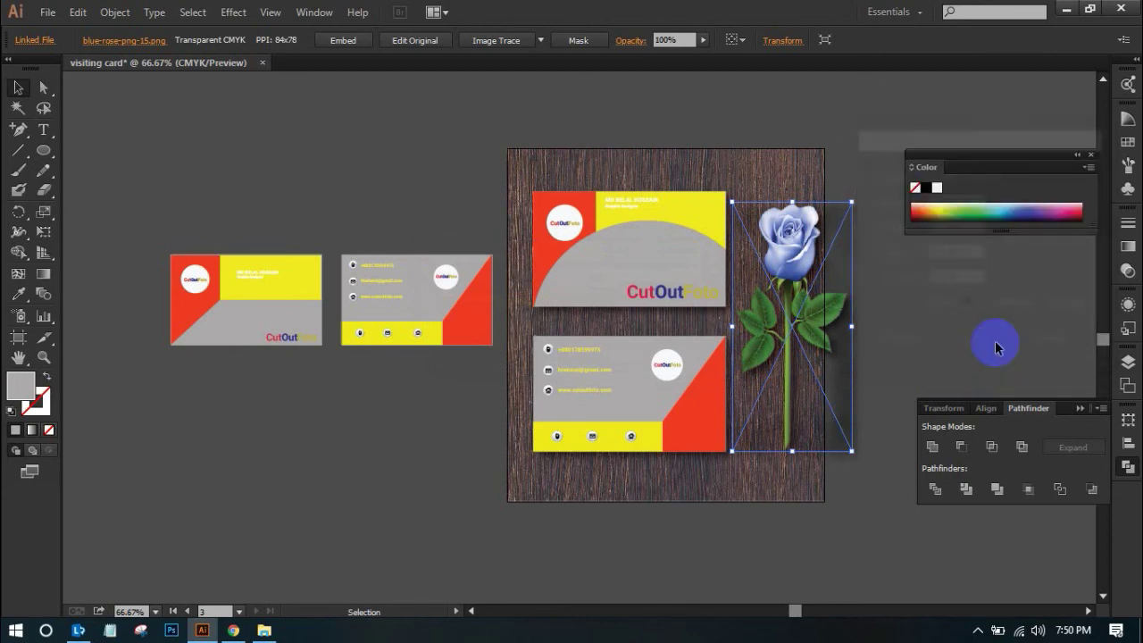
left_click(915, 317)
Reapply the same drop shadow to the rose to deepen it
key("ctrl")
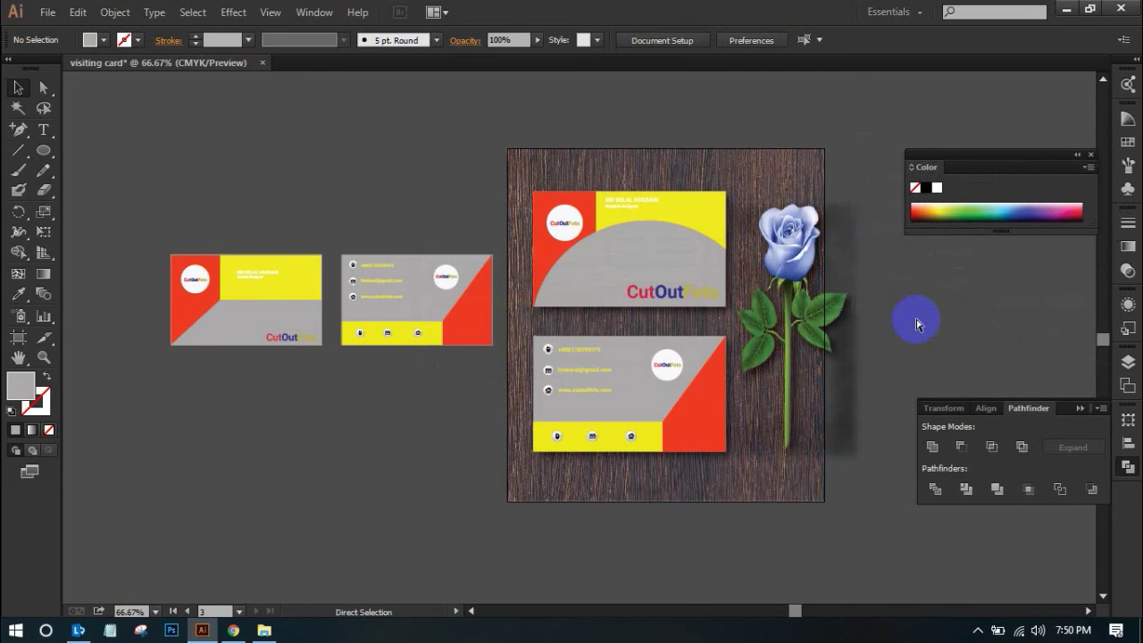
key("ctrl+z")
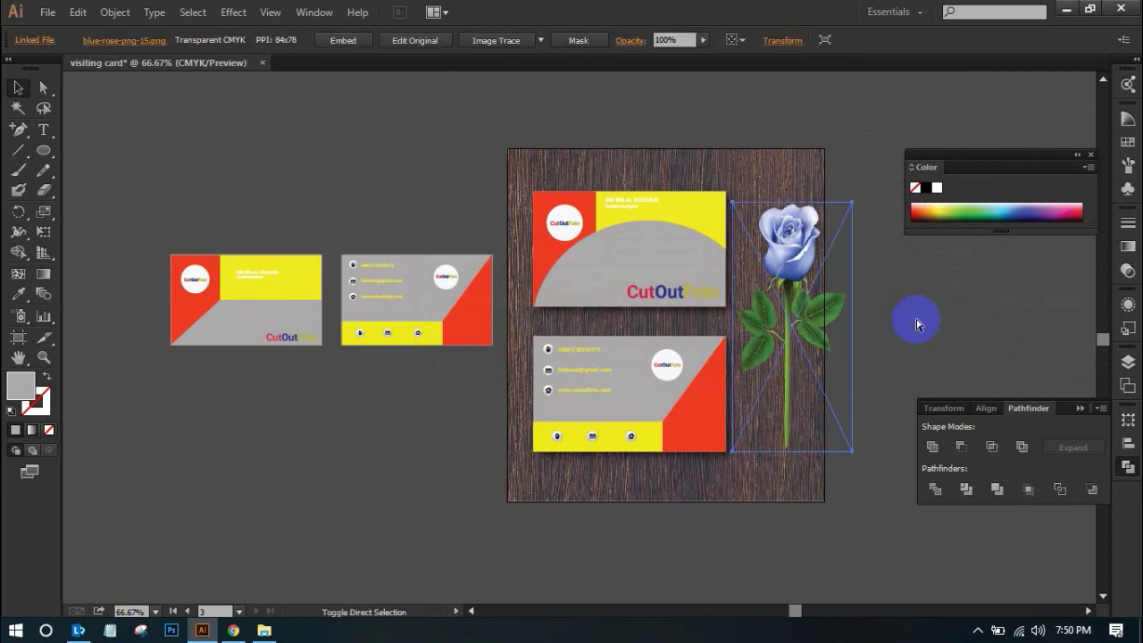
key("shift+ctrl+e")
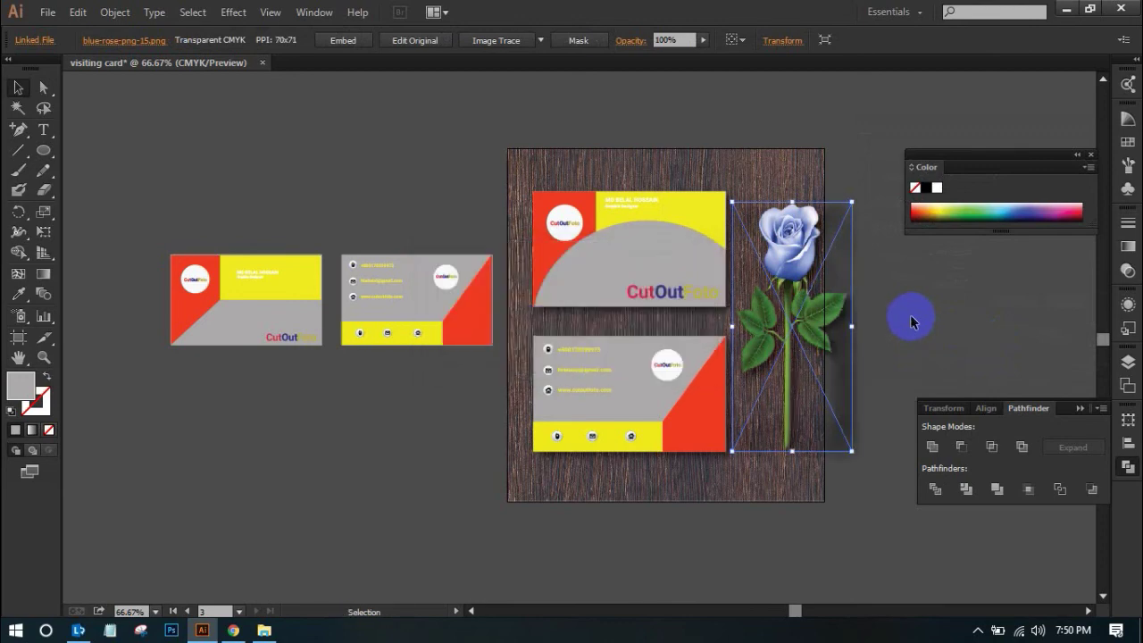
left_click(924, 309)
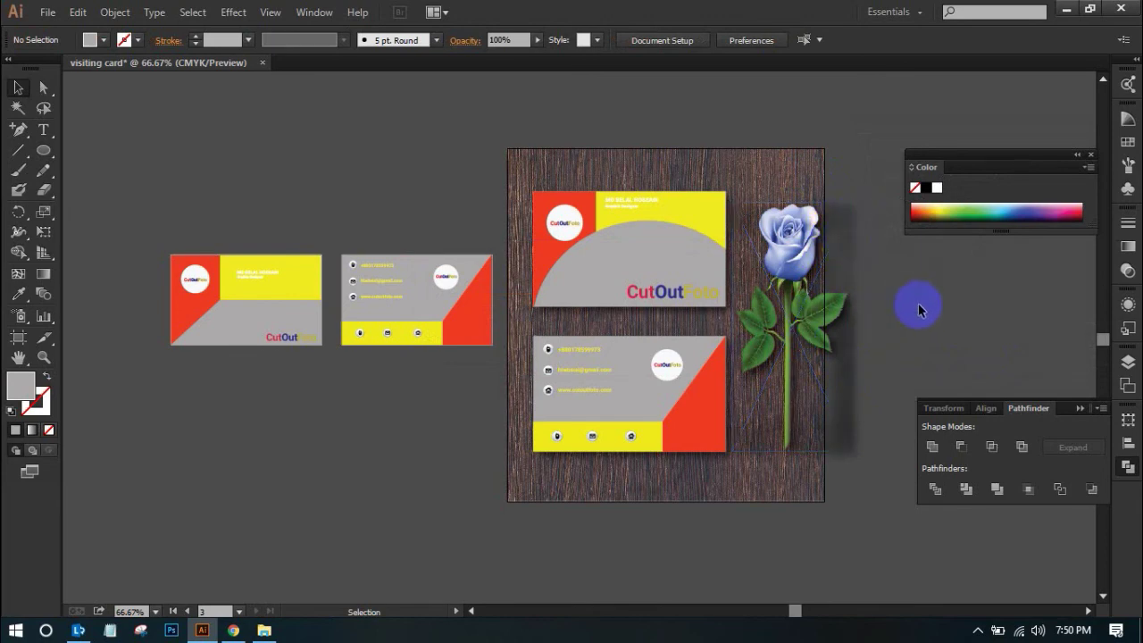
key("ctrl+space")
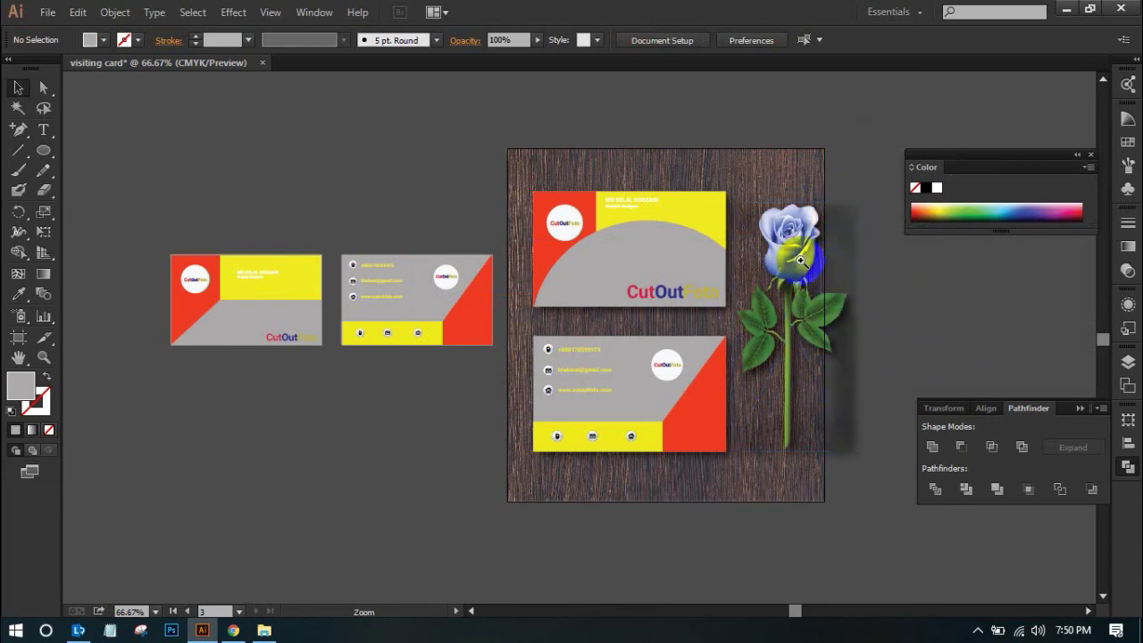
Check the rose's shadow, then draw a rectangle covering the wood artboard
left_click(849, 378)
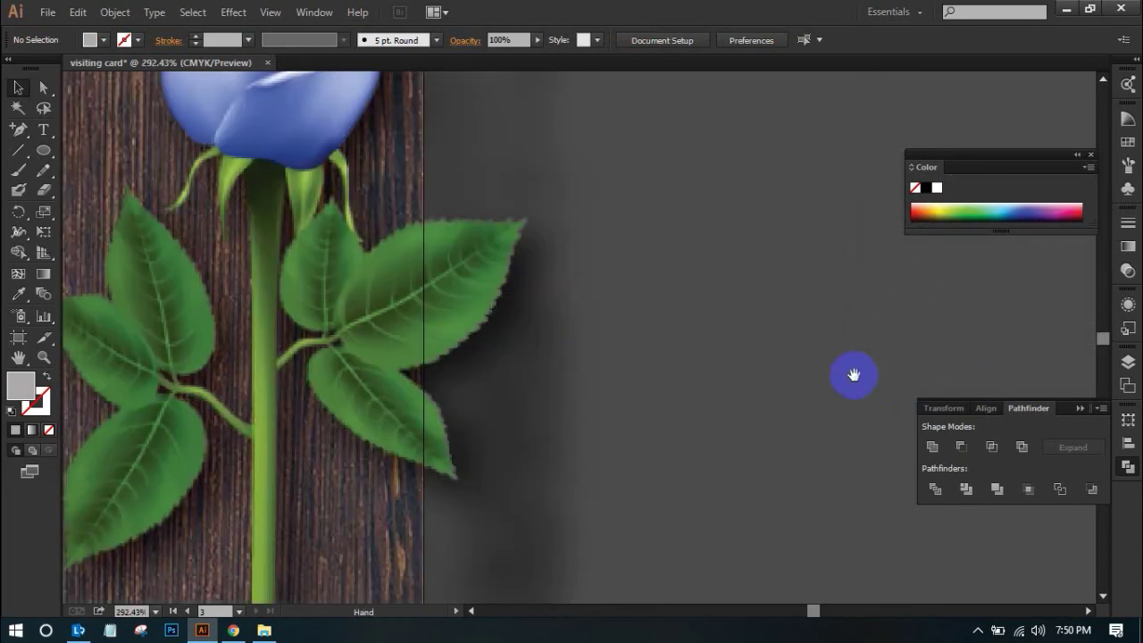
left_click(535, 255, "ctrl+alt")
left_click(661, 322, "ctrl+alt")
left_click_drag(668, 360, 735, 257)
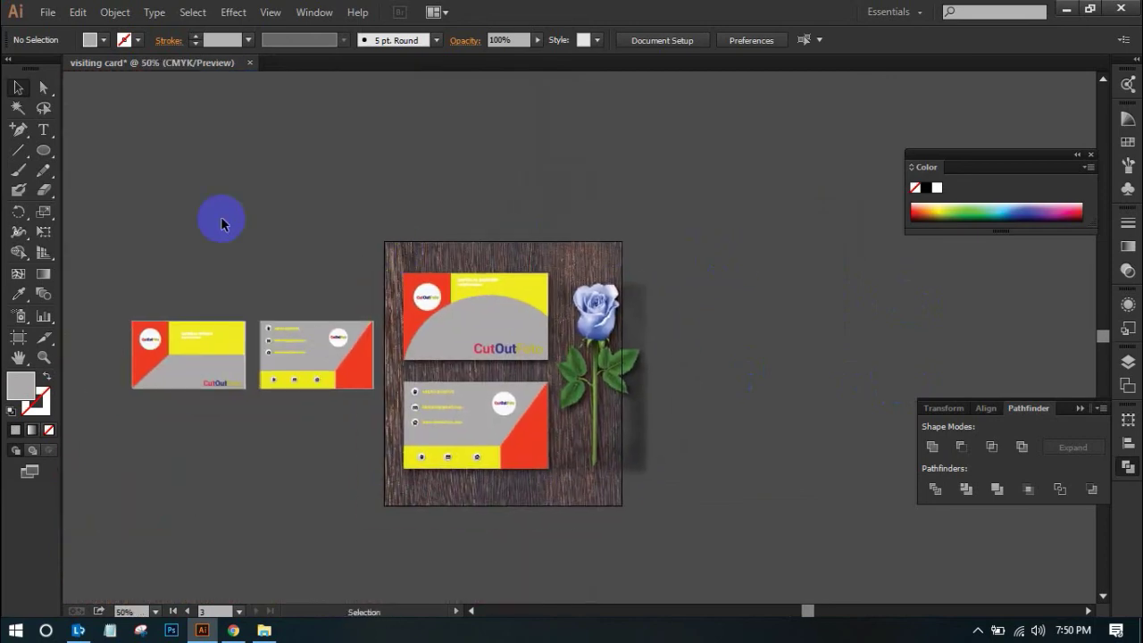
left_click_drag(43, 150, 93, 151)
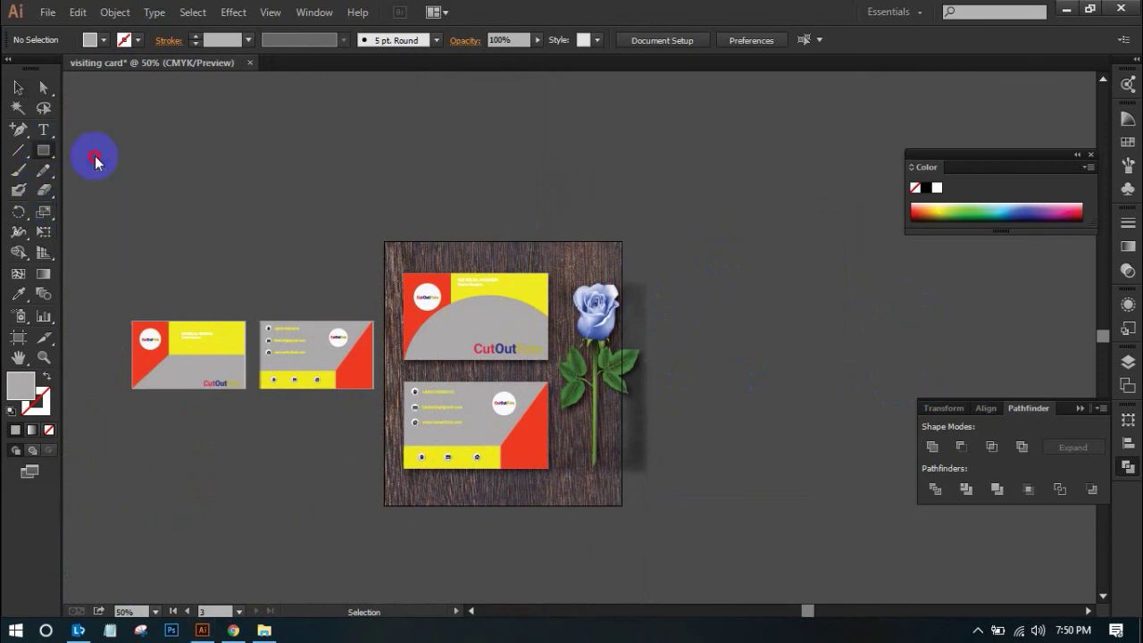
left_click_drag(387, 241, 621, 504)
Select the rectangle with the mockup and make a clipping mask
left_click(17, 86)
left_click_drag(725, 170, 381, 543)
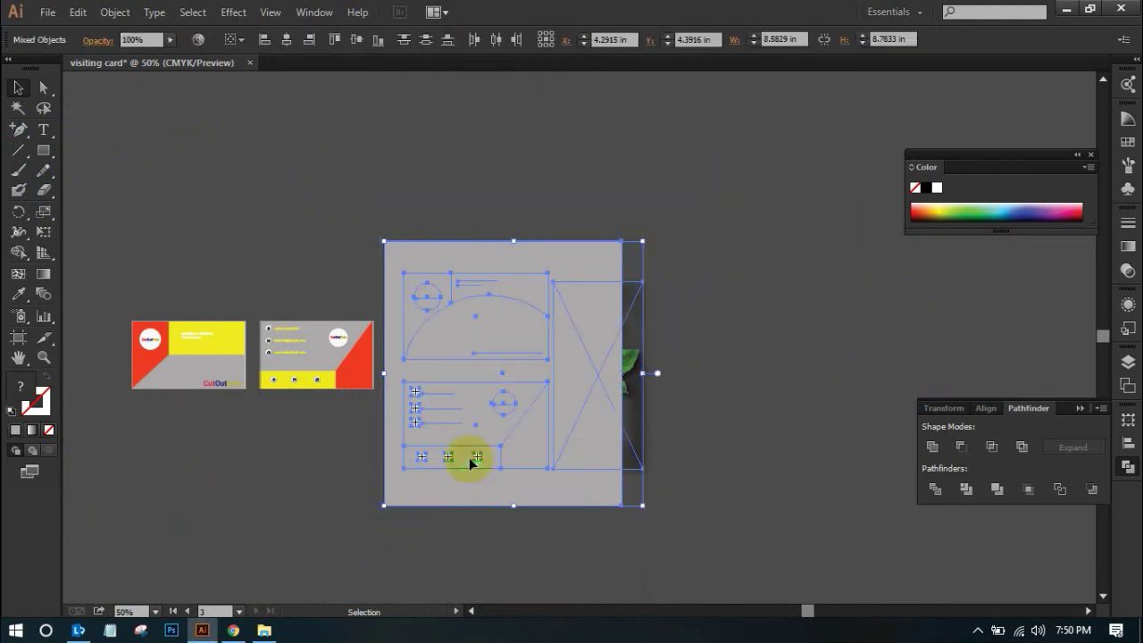
right_click(510, 332)
left_click(552, 428)
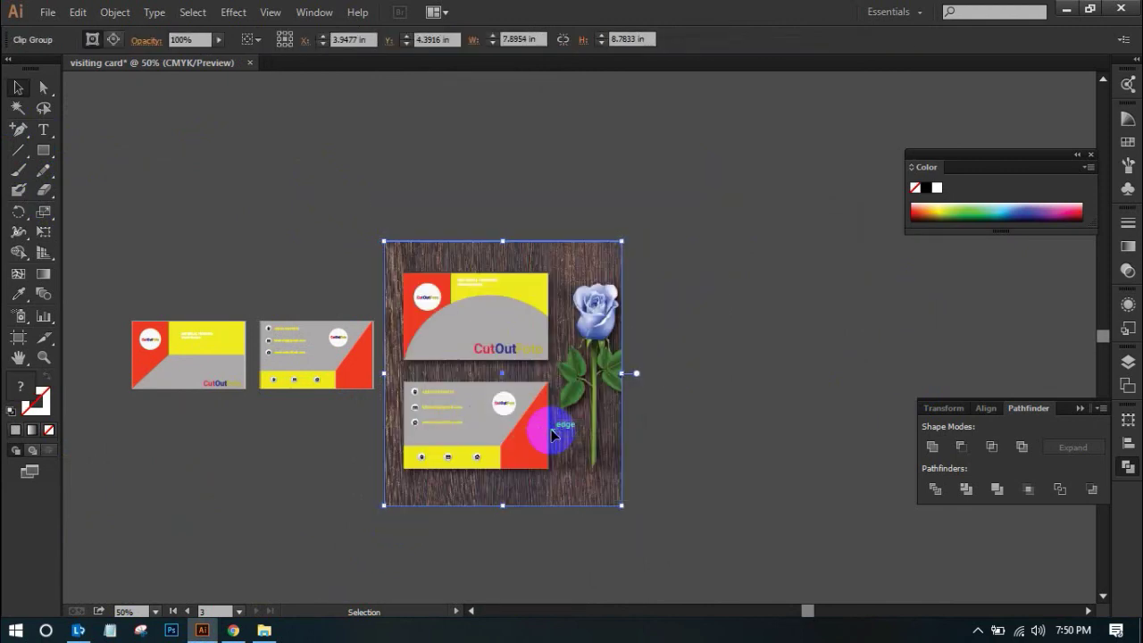
left_click(727, 378)
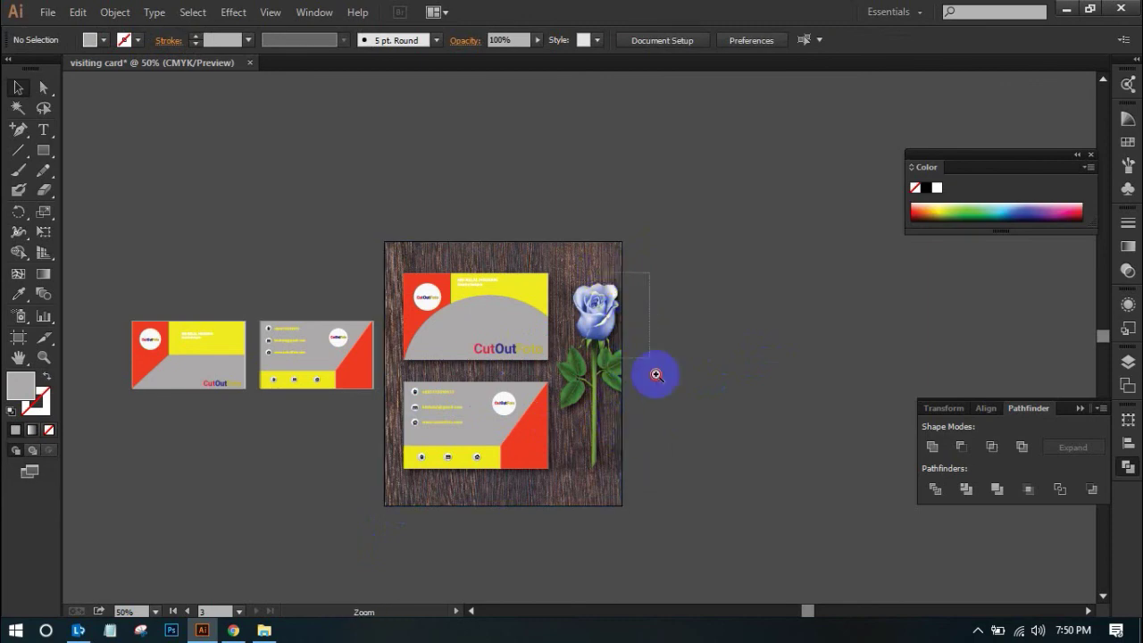
Zoom and pan around the clipped mockup to check the edge beside the rose
scroll(655, 375, "up", 5)
left_click_drag(637, 421, 590, 315)
scroll(607, 402, "down", 6)
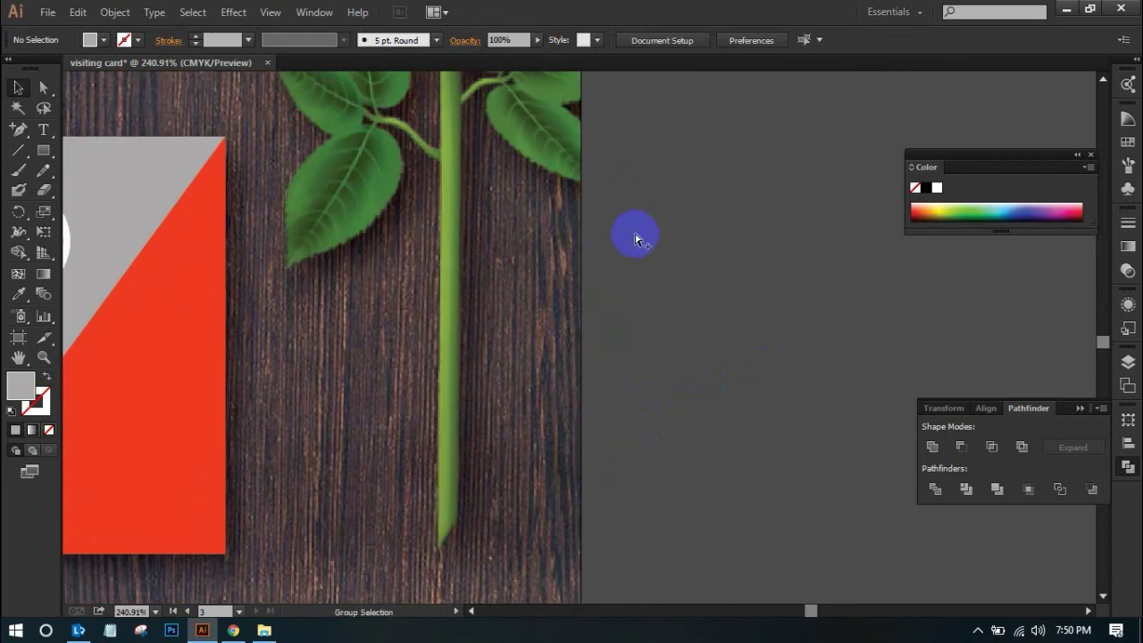
scroll(633, 234, "down", 4)
scroll(628, 255, "down", 3)
scroll(628, 254, "left", 3)
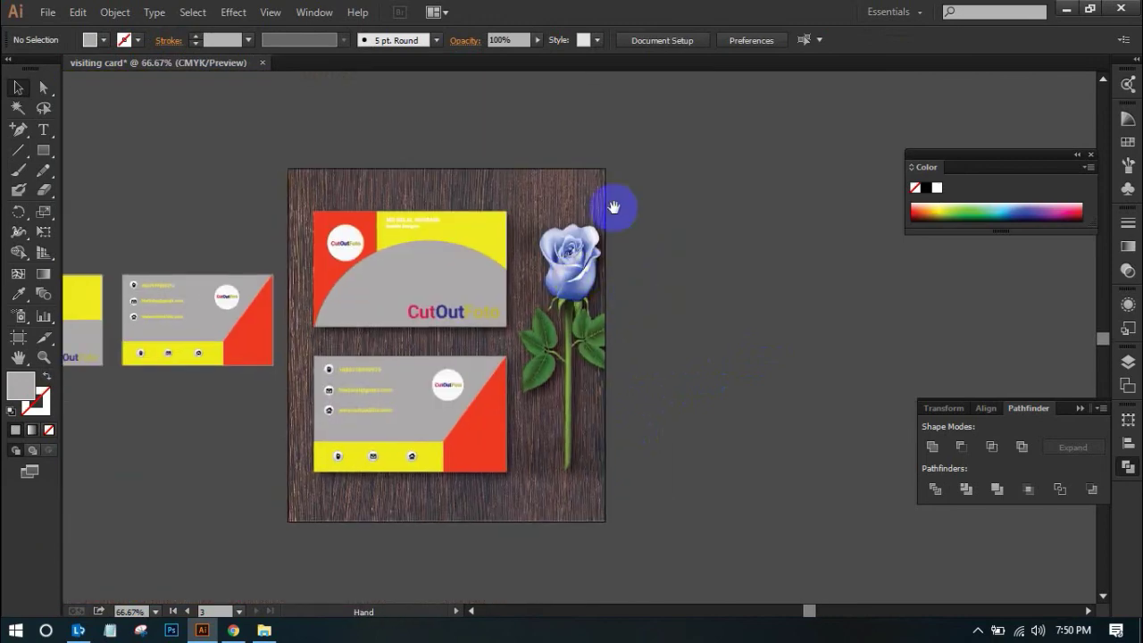
left_click(567, 258)
left_click(650, 191)
key("ctrl+space")
left_click_drag(404, 134, 810, 568)
left_click_drag(653, 486, 775, 432)
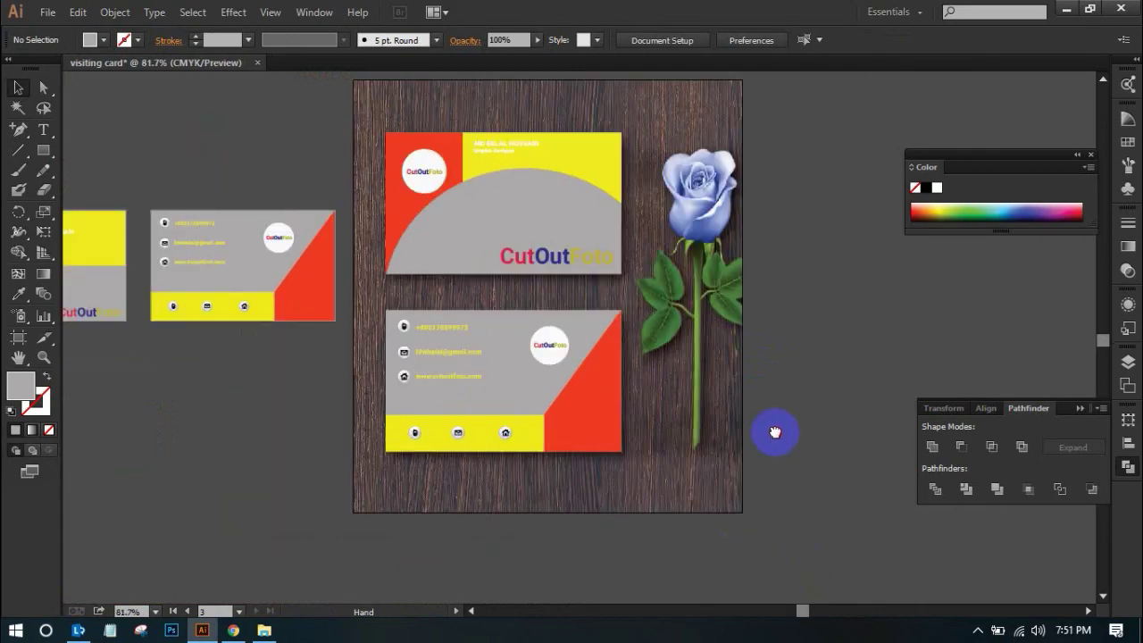
Move the Graphic Designer line directly beneath the name on the front card
left_click(807, 383, "ctrl")
left_click_drag(642, 365, 890, 467)
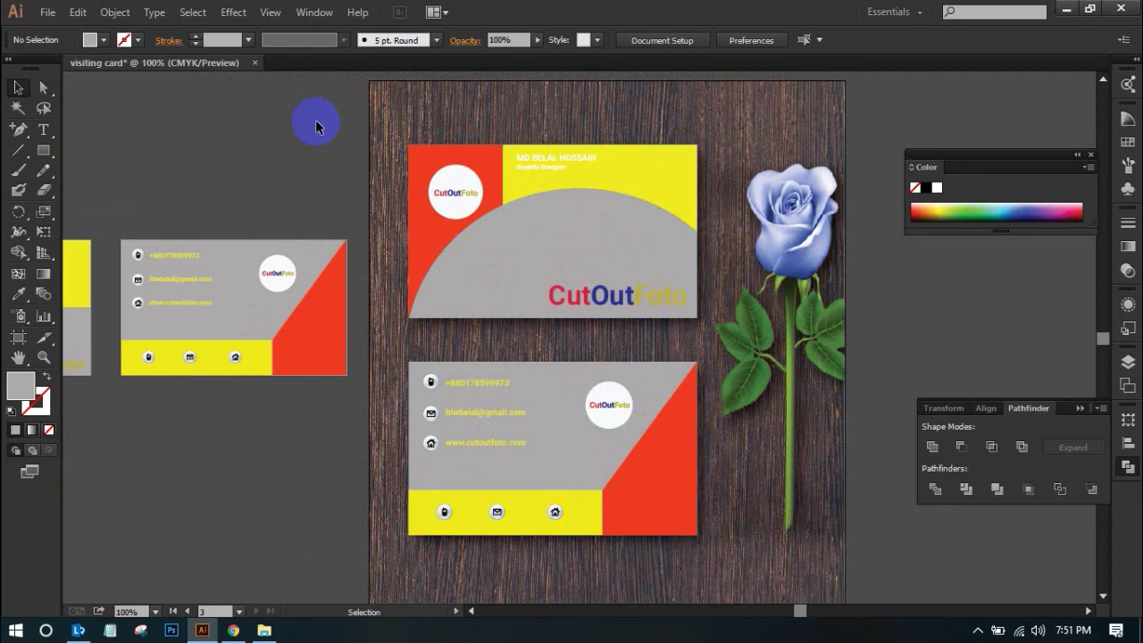
left_click(549, 163)
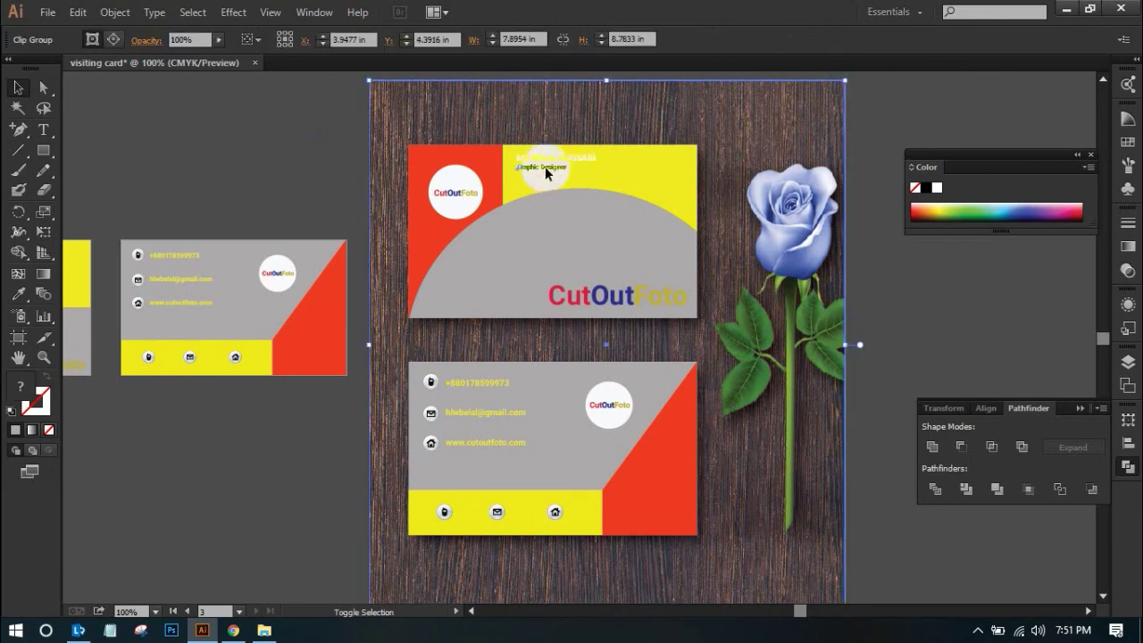
left_click(544, 166, "shift")
left_click(581, 158)
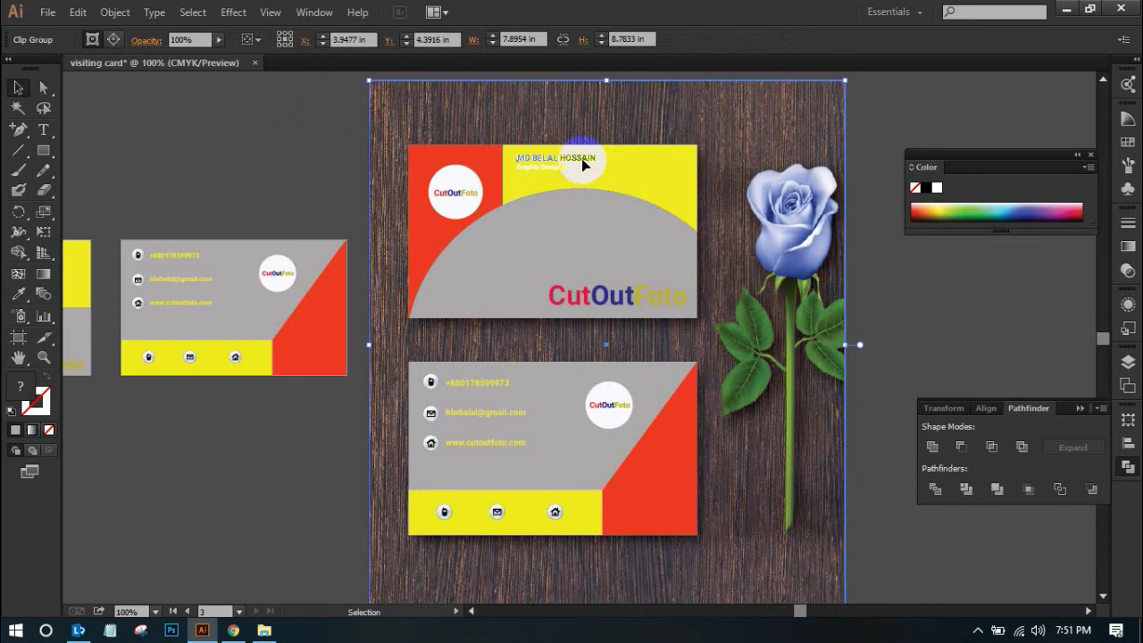
left_click(136, 117)
left_click(43, 87)
left_click_drag(542, 165, 543, 172)
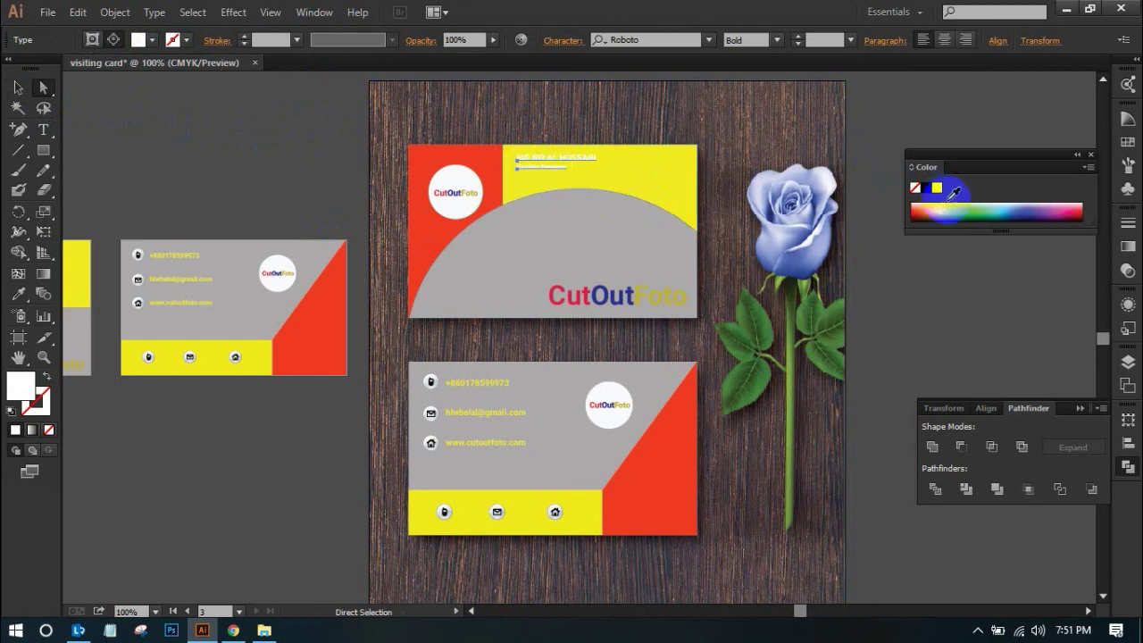
Colour the name text blue from the Color panel spectrum
left_click_drag(966, 210, 1036, 206)
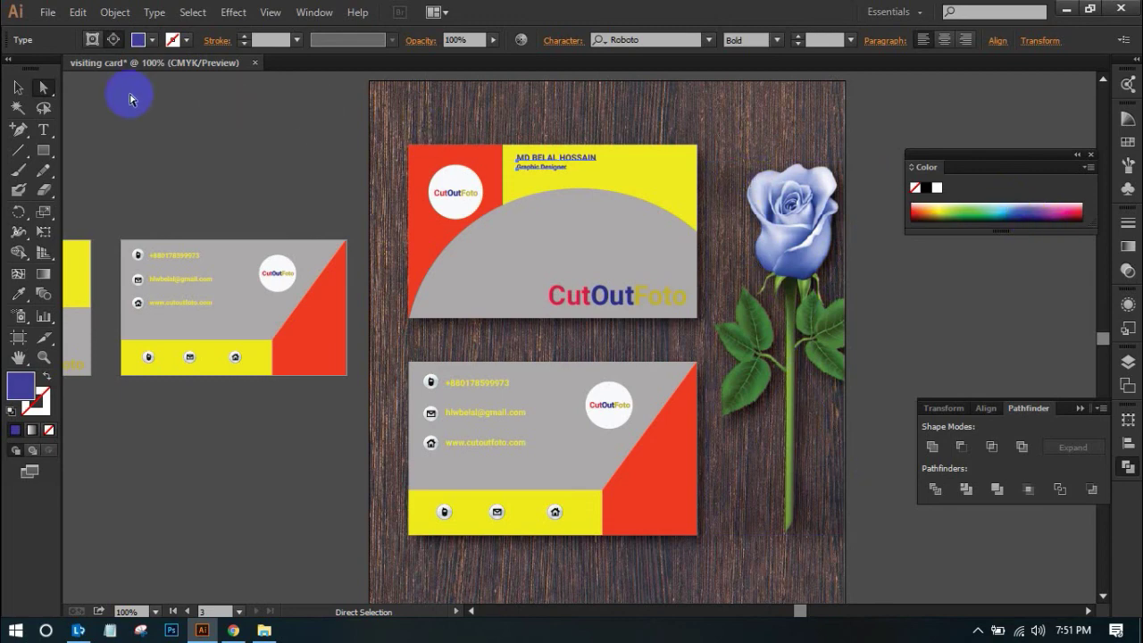
left_click(18, 87)
left_click(213, 114)
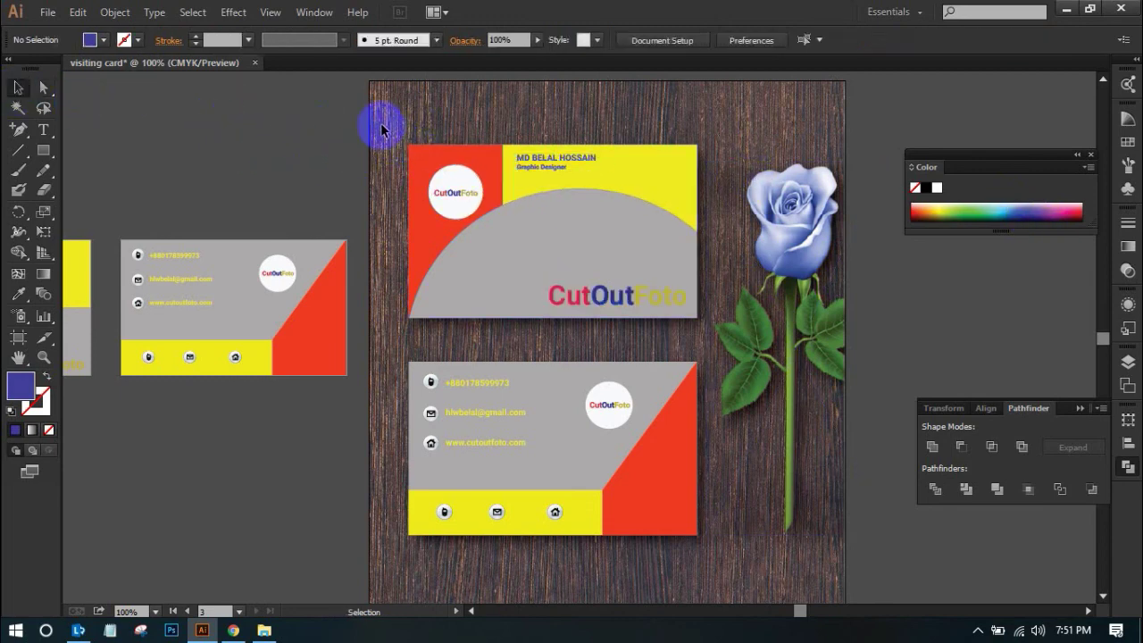
Select the name and Graphic Designer text and scale both up
left_click_drag(390, 129, 814, 302)
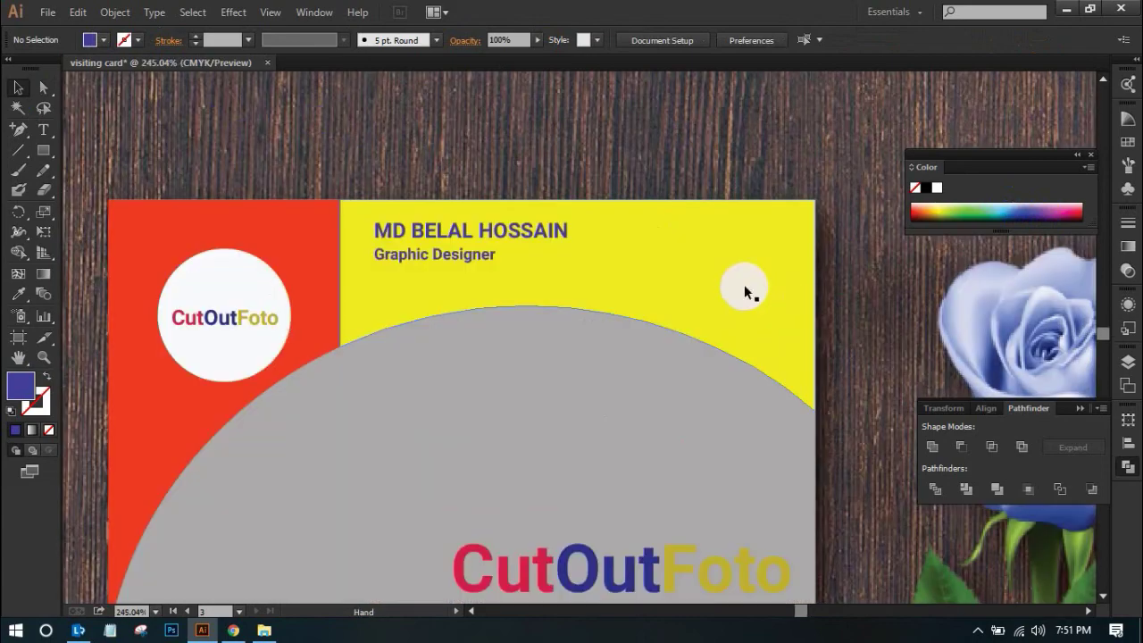
left_click(458, 263)
left_click(451, 232, "shift")
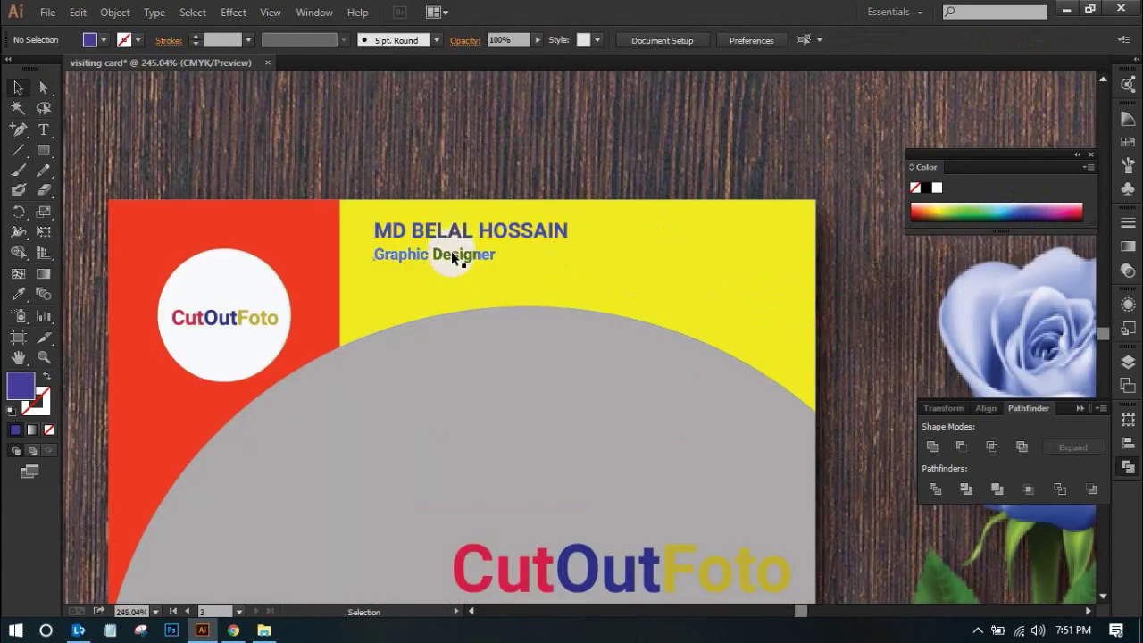
left_click(42, 87)
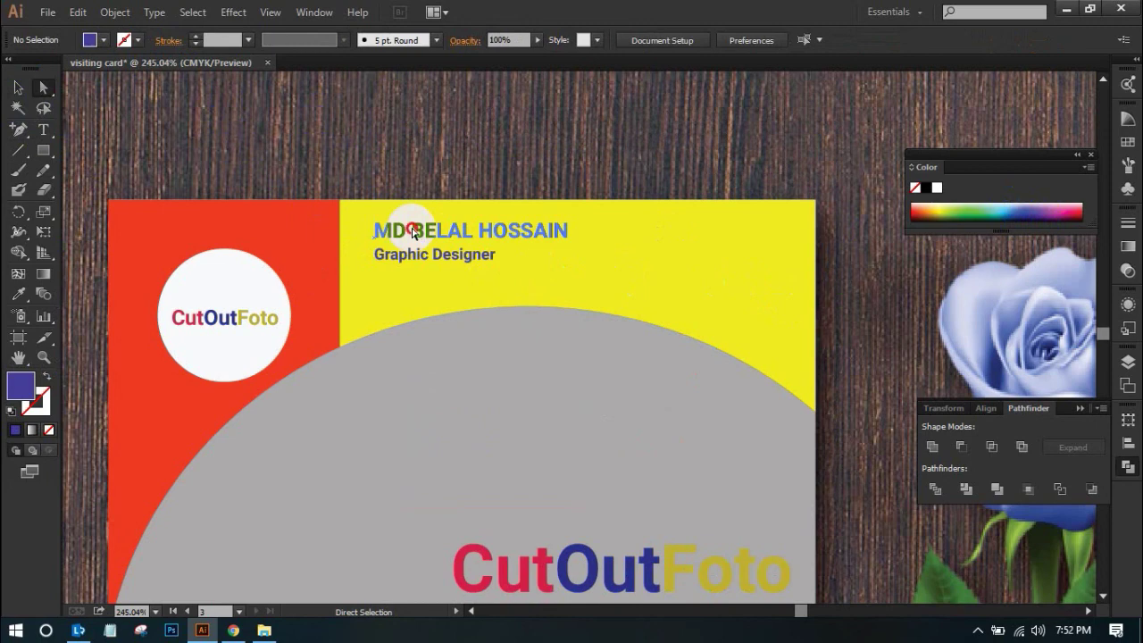
left_click_drag(408, 224, 429, 260)
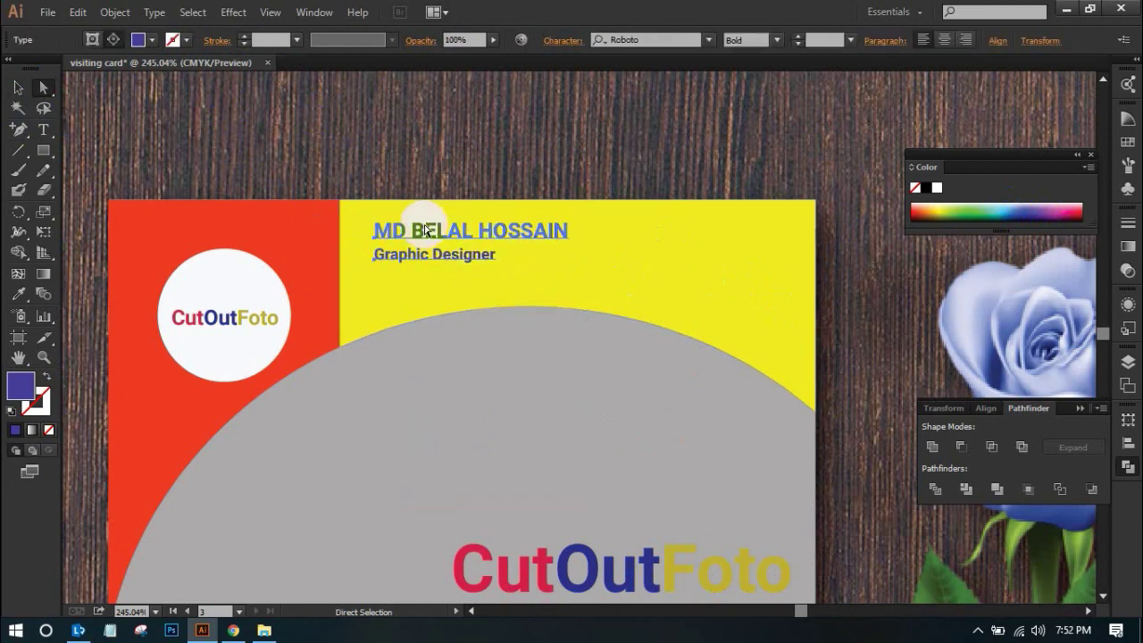
left_click(17, 87)
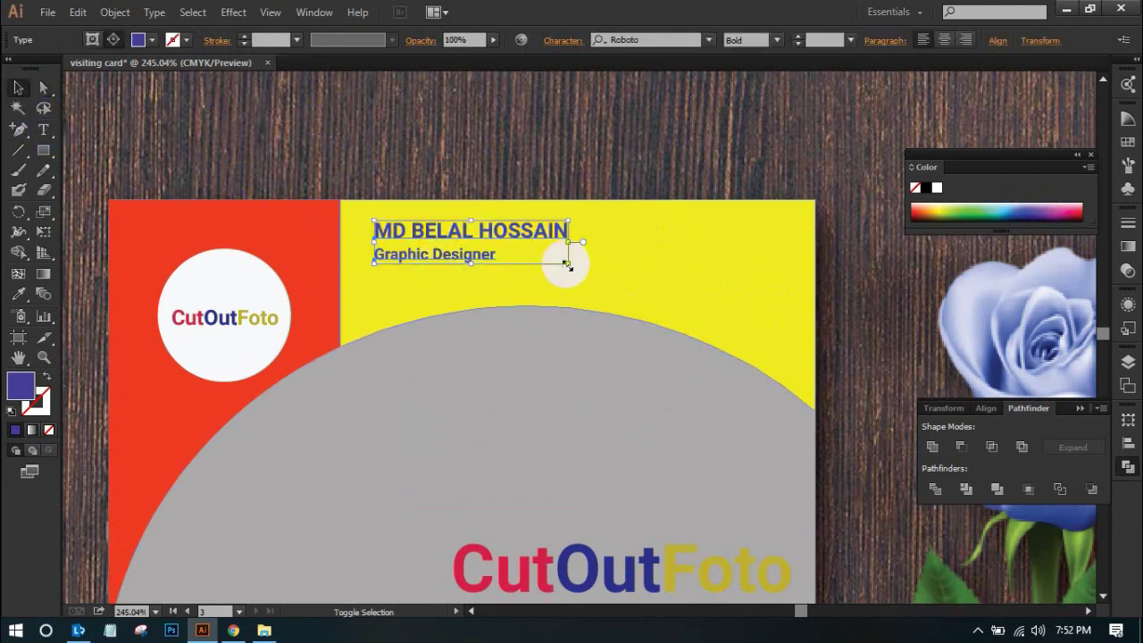
left_click_drag(566, 265, 627, 299)
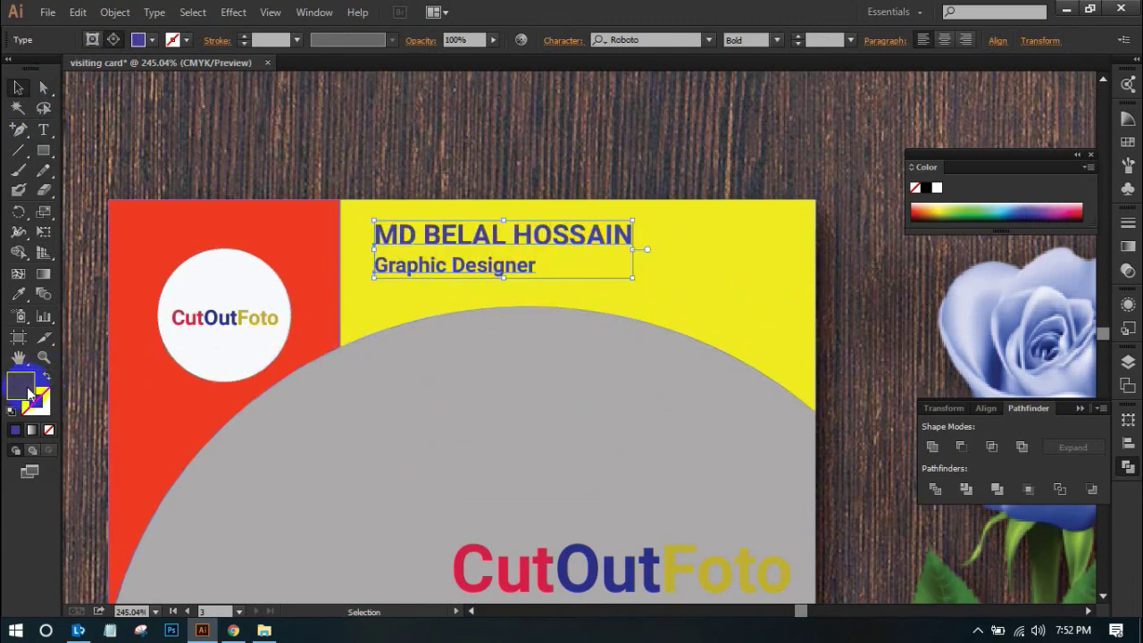
Set the text fill to black (000000) in the Color Picker
double_click(29, 393)
left_click_drag(549, 334, 582, 341)
left_click(884, 158)
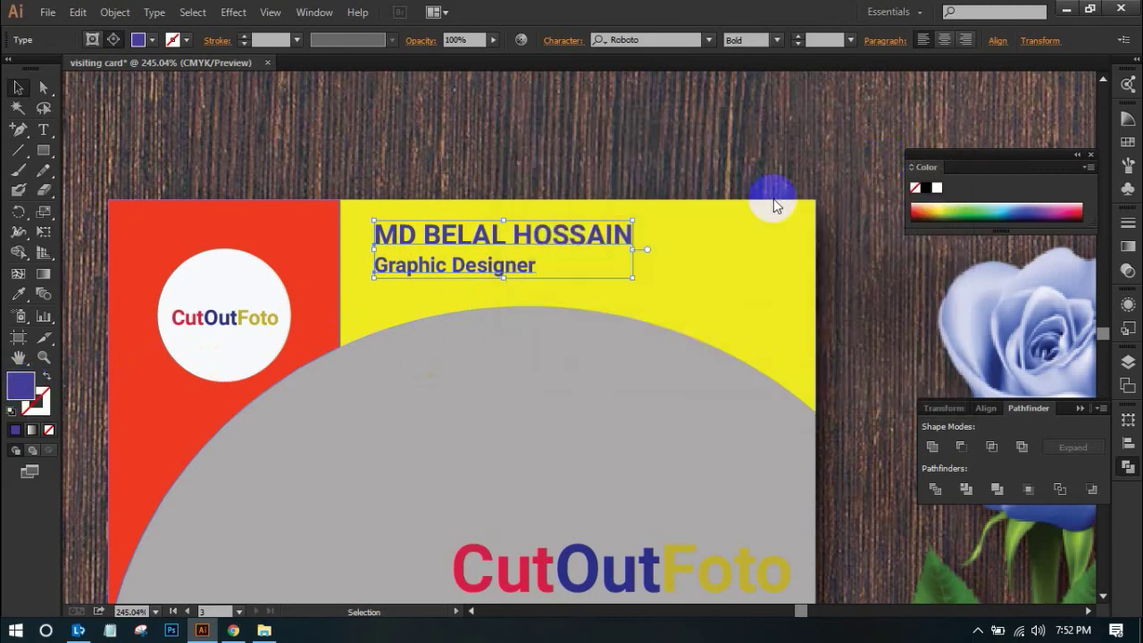
left_click(387, 144)
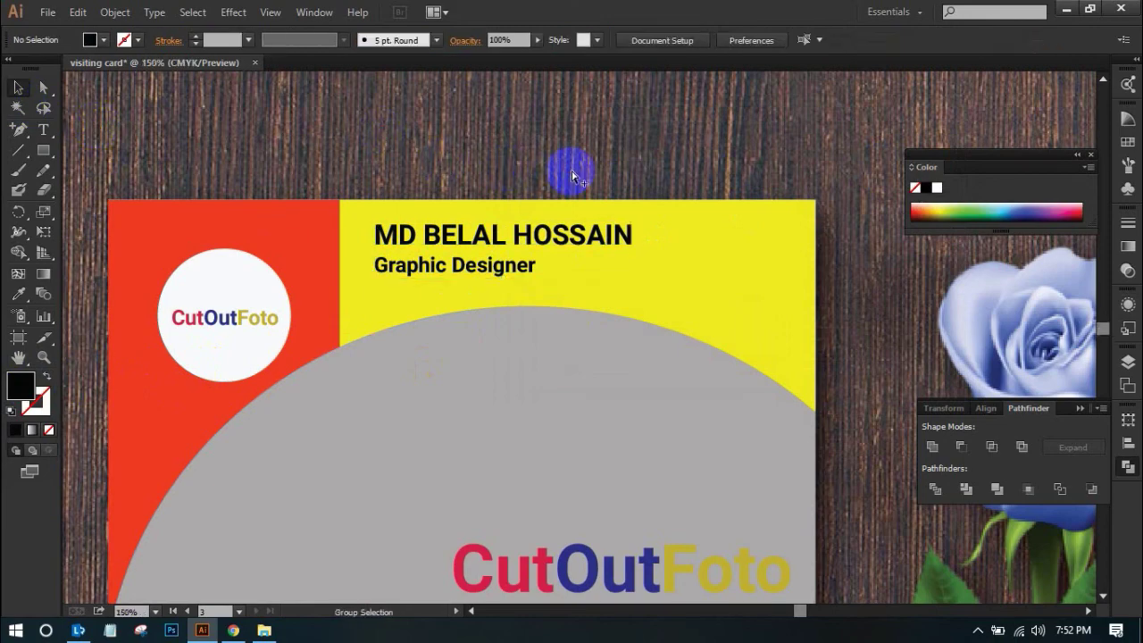
Zoom and pan to review the whole mockup, then begin Save As
key("ctrl+minus")
key("ctrl+minus")
scroll(536, 196, "down", 5)
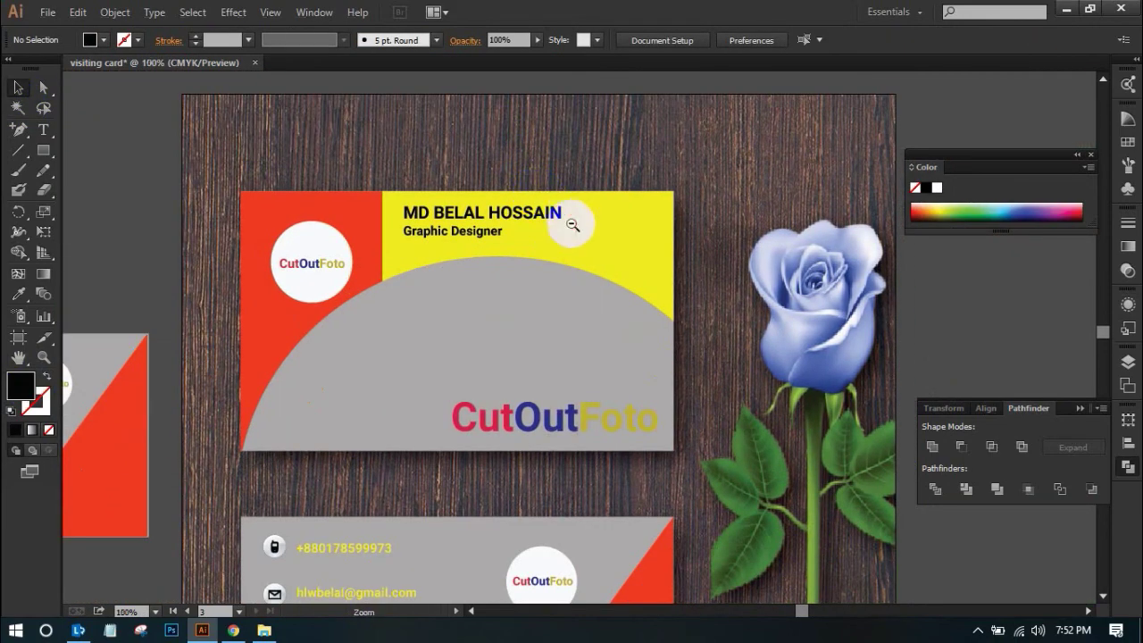
key("ctrl+minus")
left_click_drag(585, 399, 510, 221)
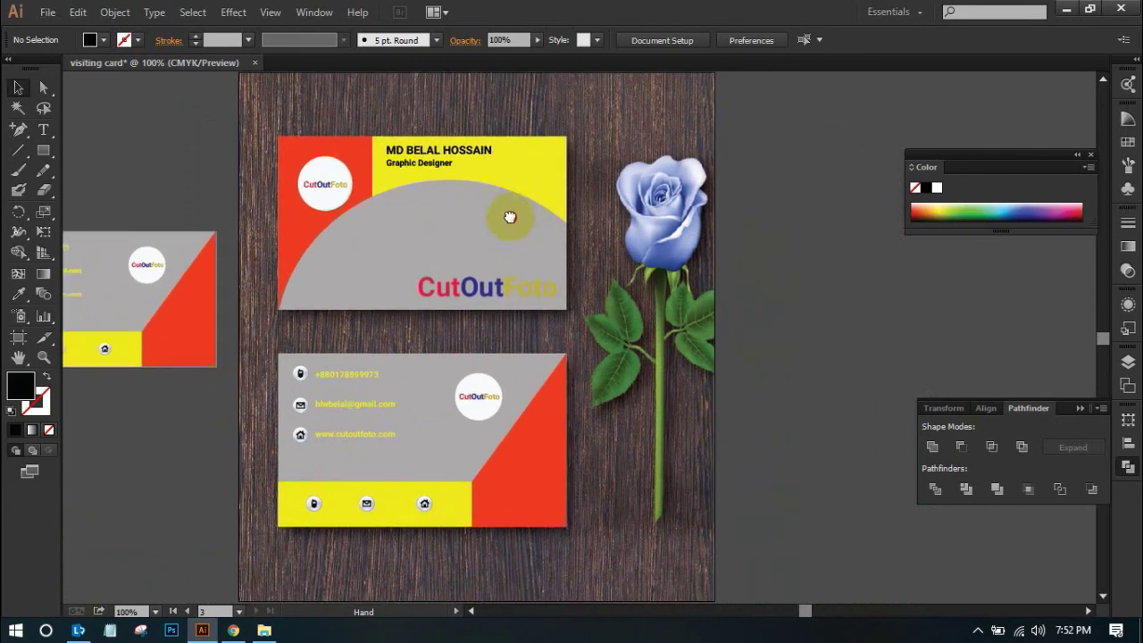
key("ctrl+minus")
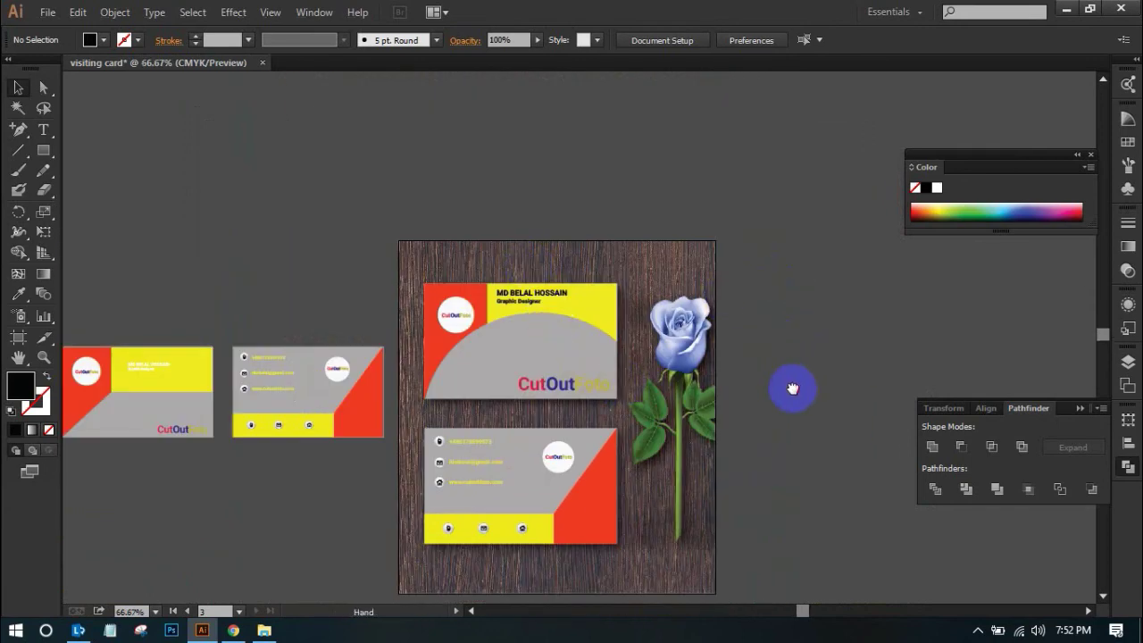
left_click_drag(792, 388, 770, 346)
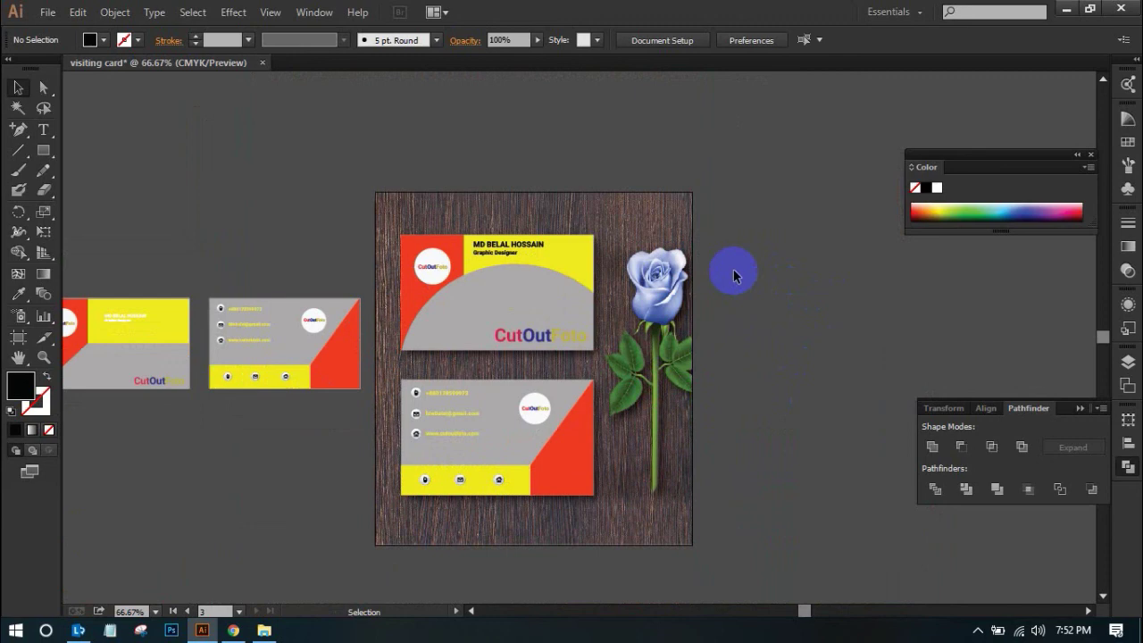
key("ctrl+1")
left_click_drag(709, 372, 848, 322)
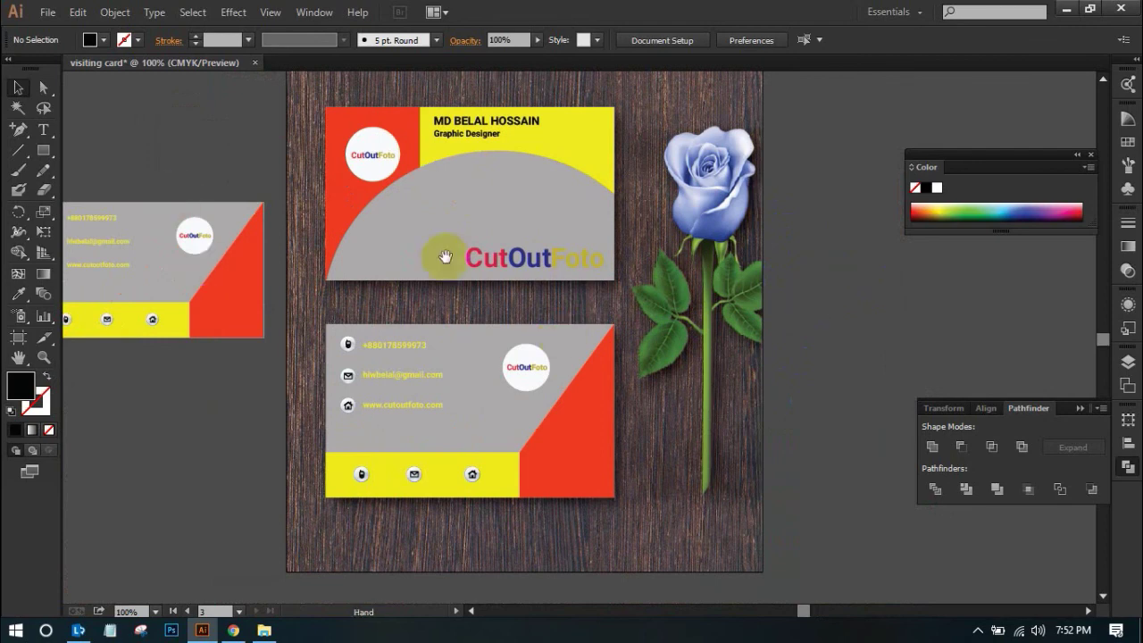
left_click(690, 256)
left_click(718, 266)
key("ctrl+minus")
left_click_drag(607, 350, 779, 302)
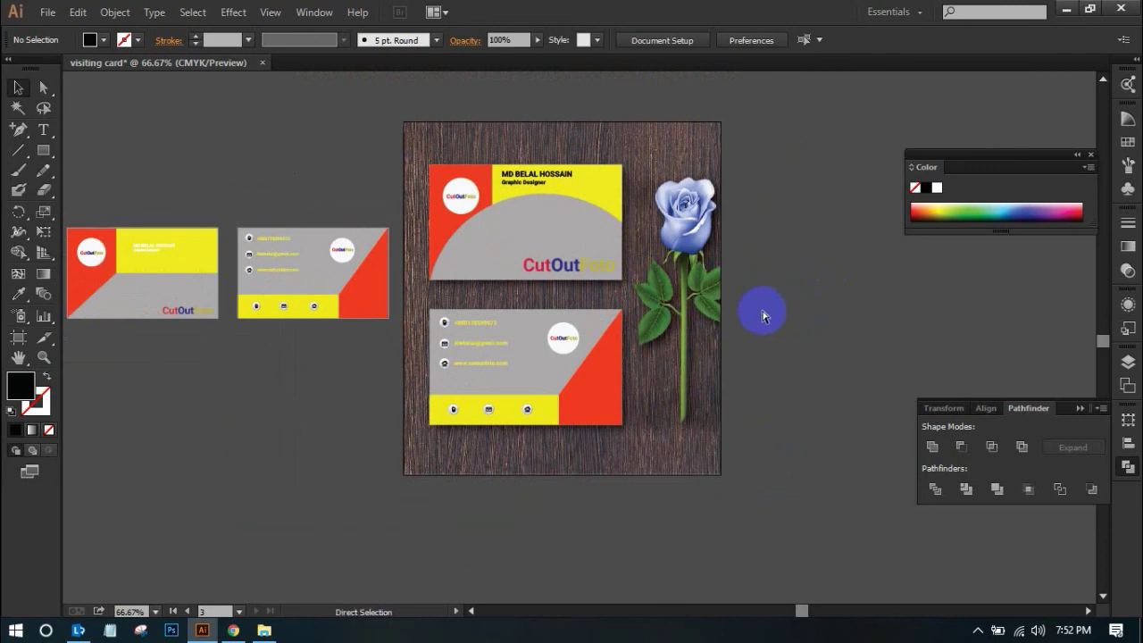
key("ctrl+shift+s")
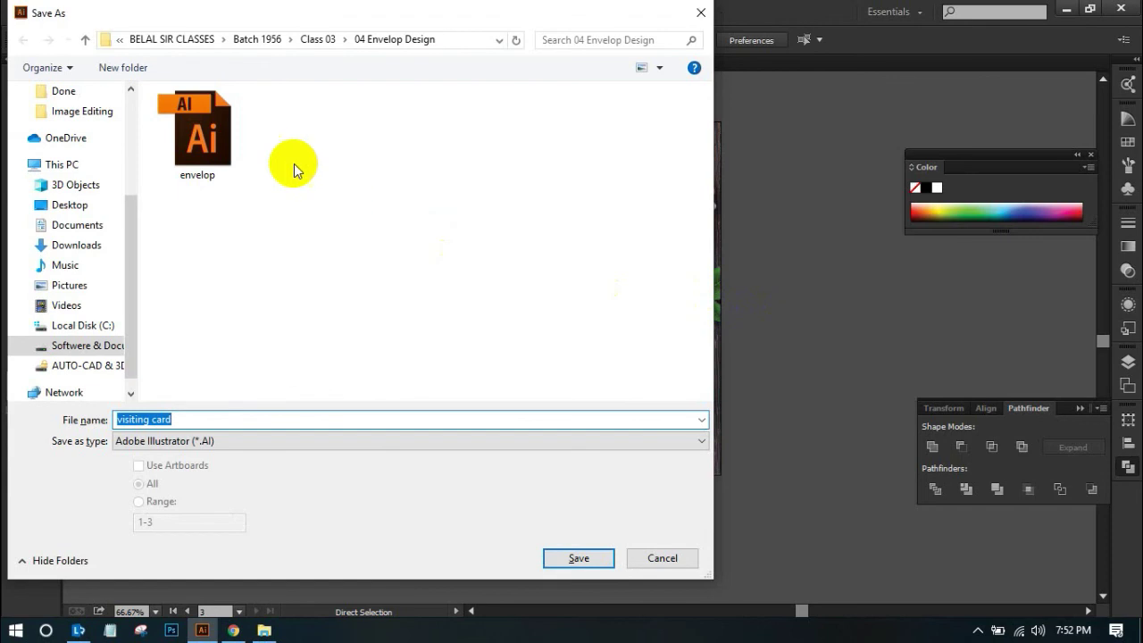
Save as 'visiting card.ai' in E: > Batch 1959 > Class 03 > 3. visiting card with default options
left_click(100, 167)
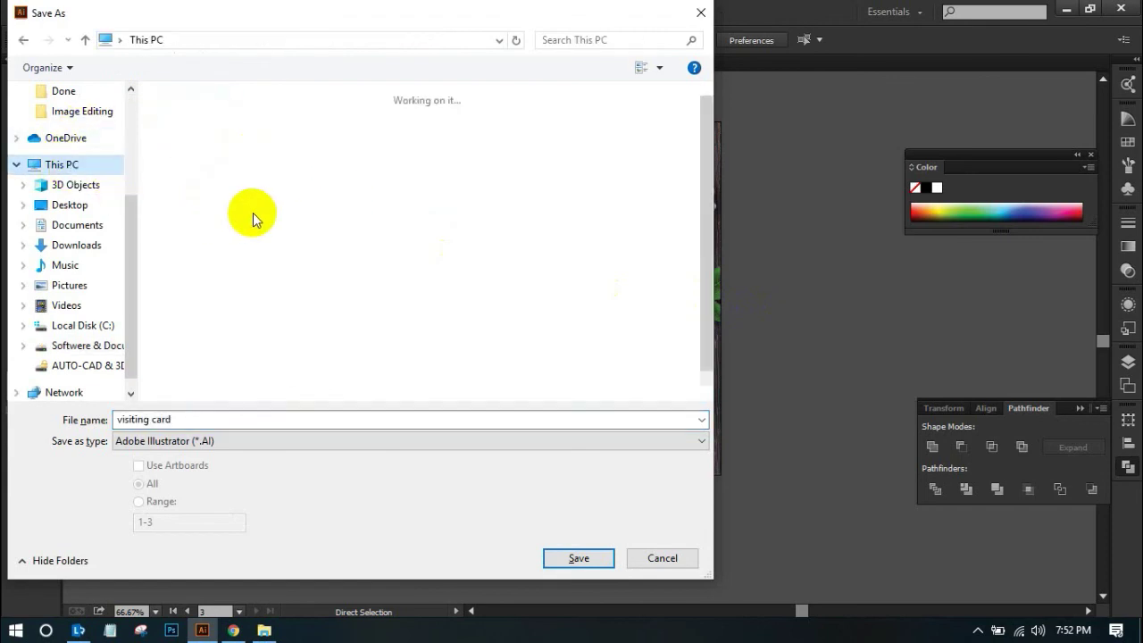
double_click(451, 329)
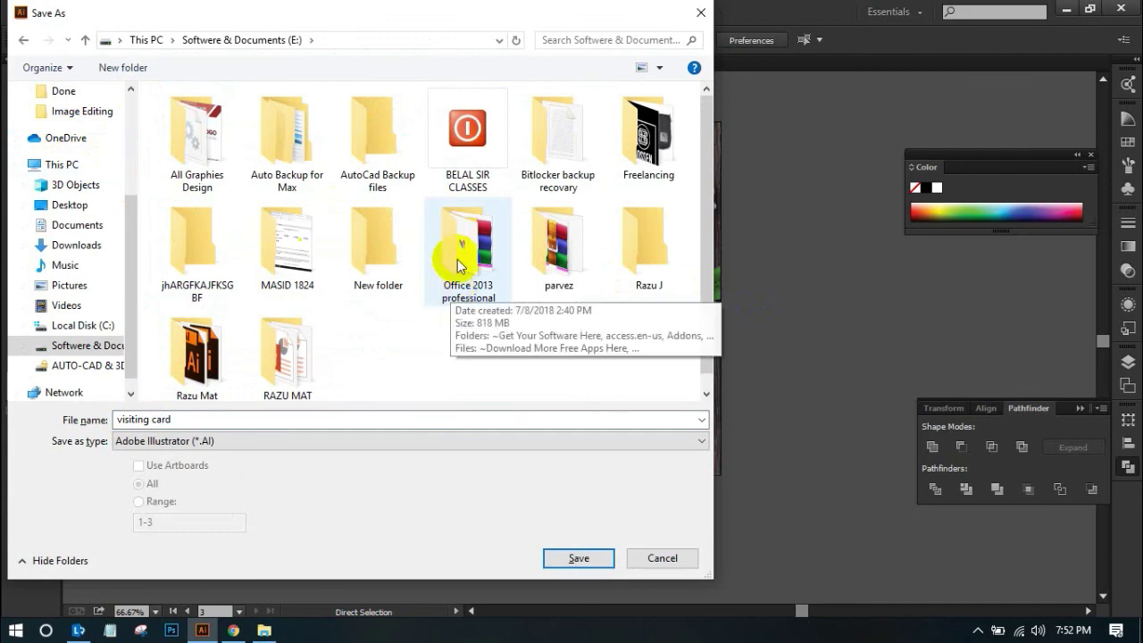
double_click(453, 157)
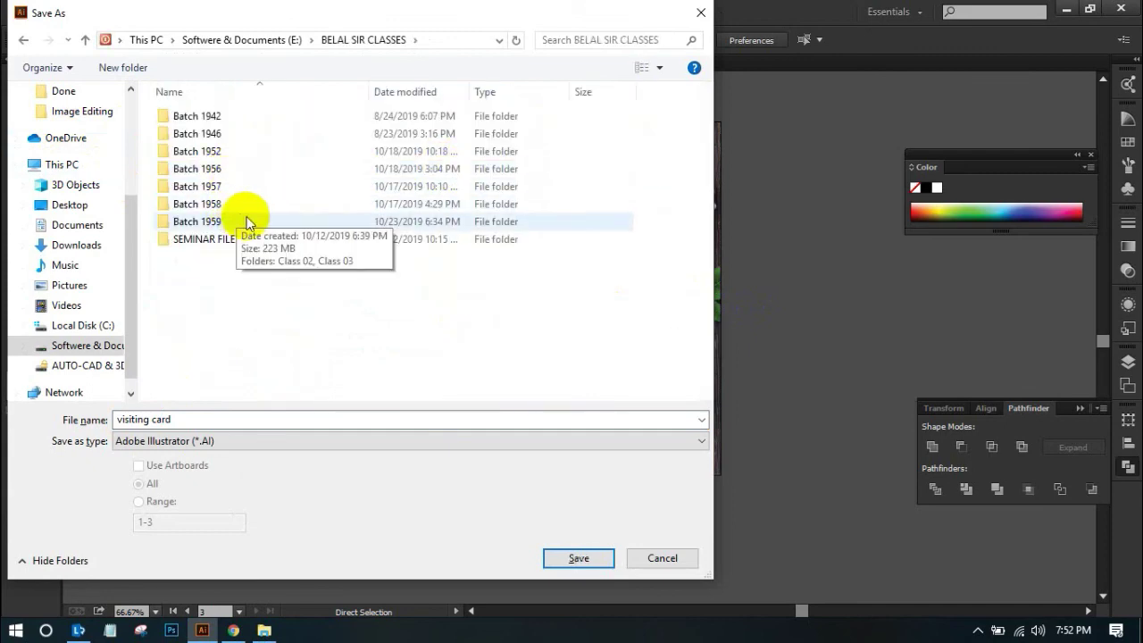
double_click(241, 222)
left_click(275, 143)
double_click(275, 143)
double_click(235, 114)
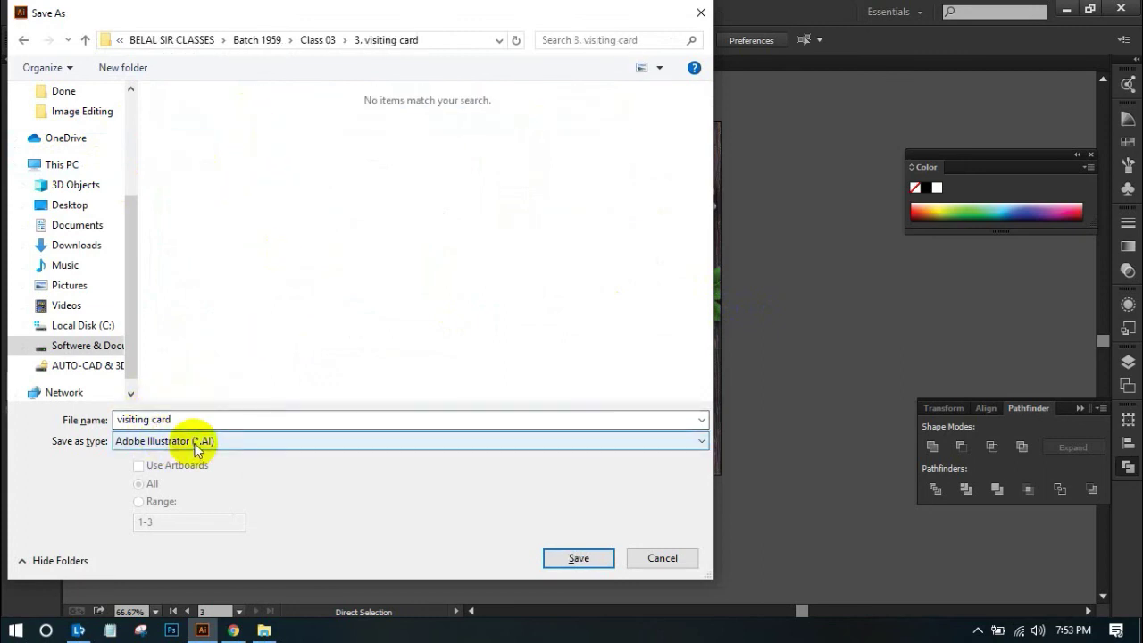
left_click(589, 554)
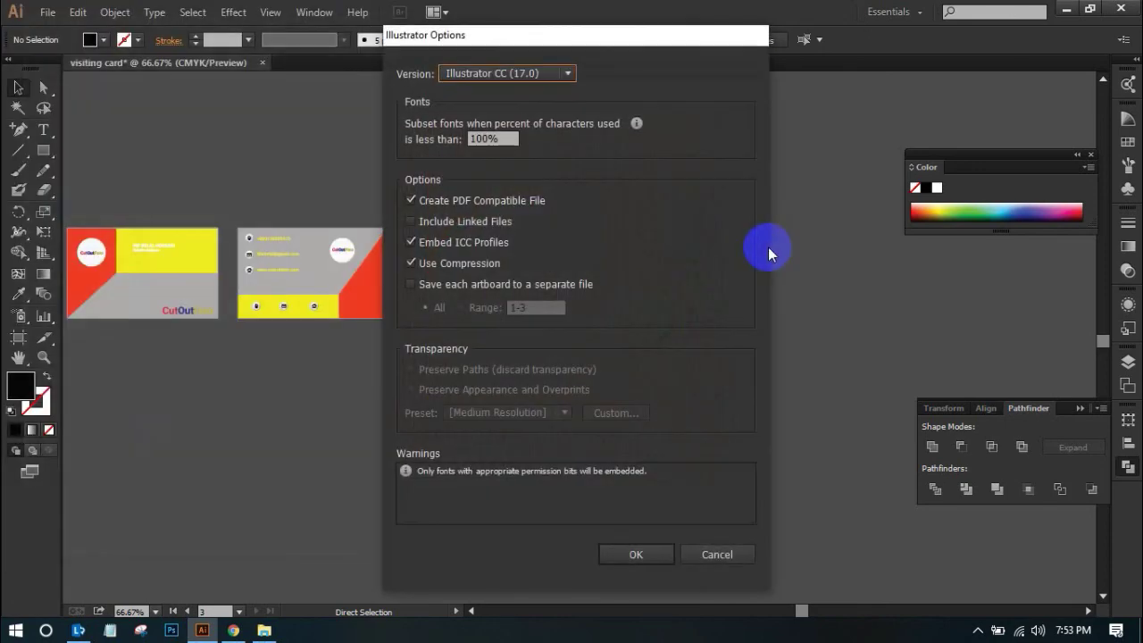
left_click(634, 554)
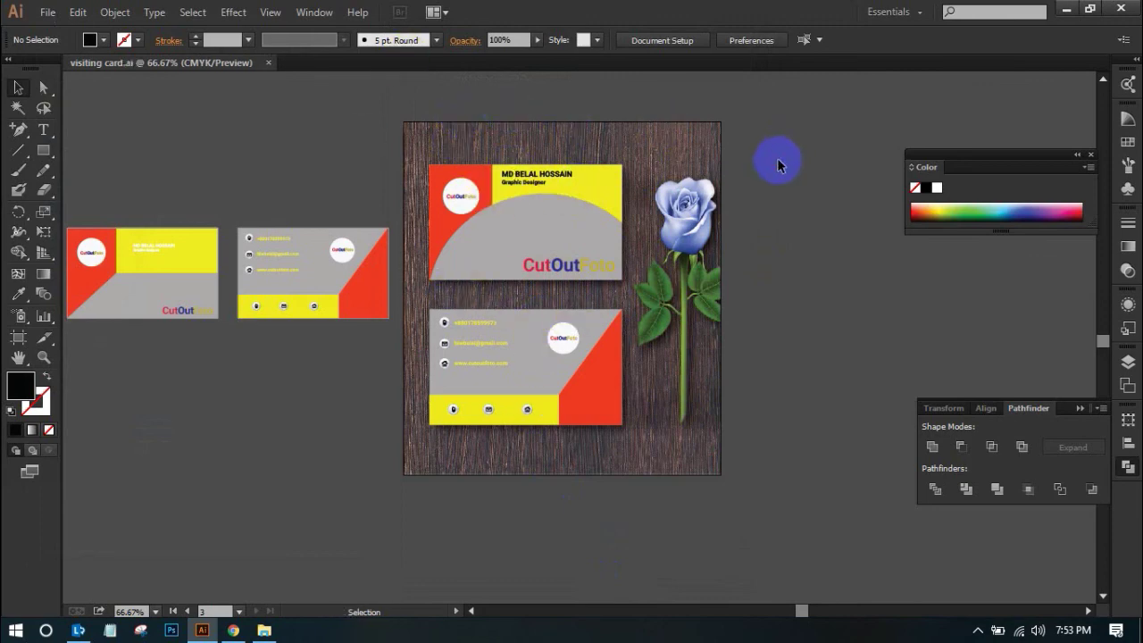
key("z")
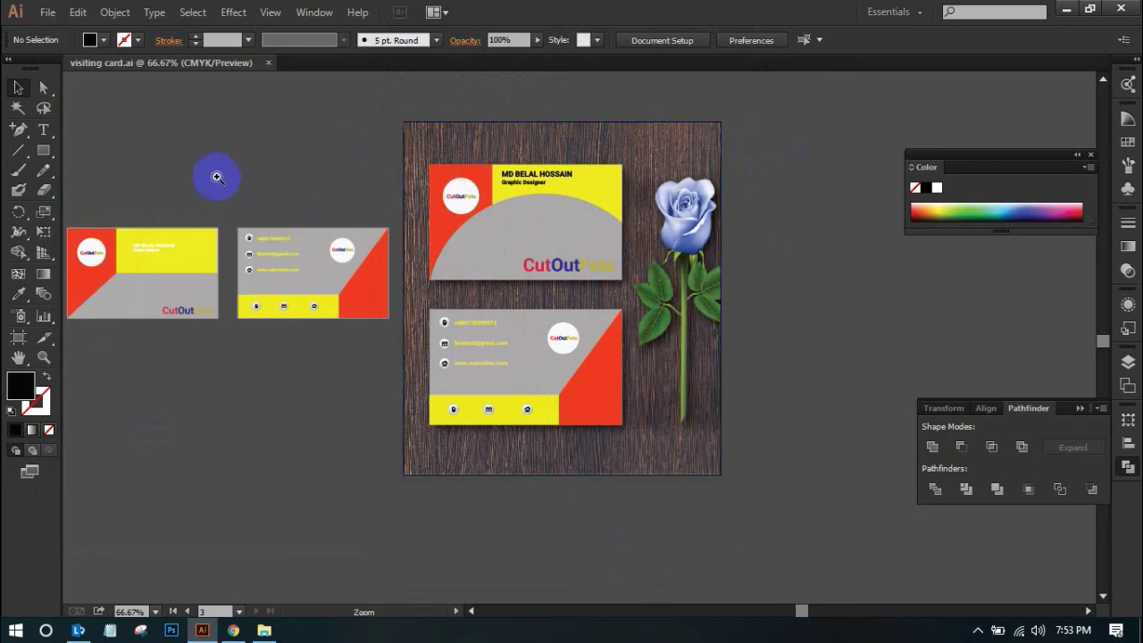
left_click_drag(202, 156, 333, 326)
left_click_drag(280, 439, 441, 319)
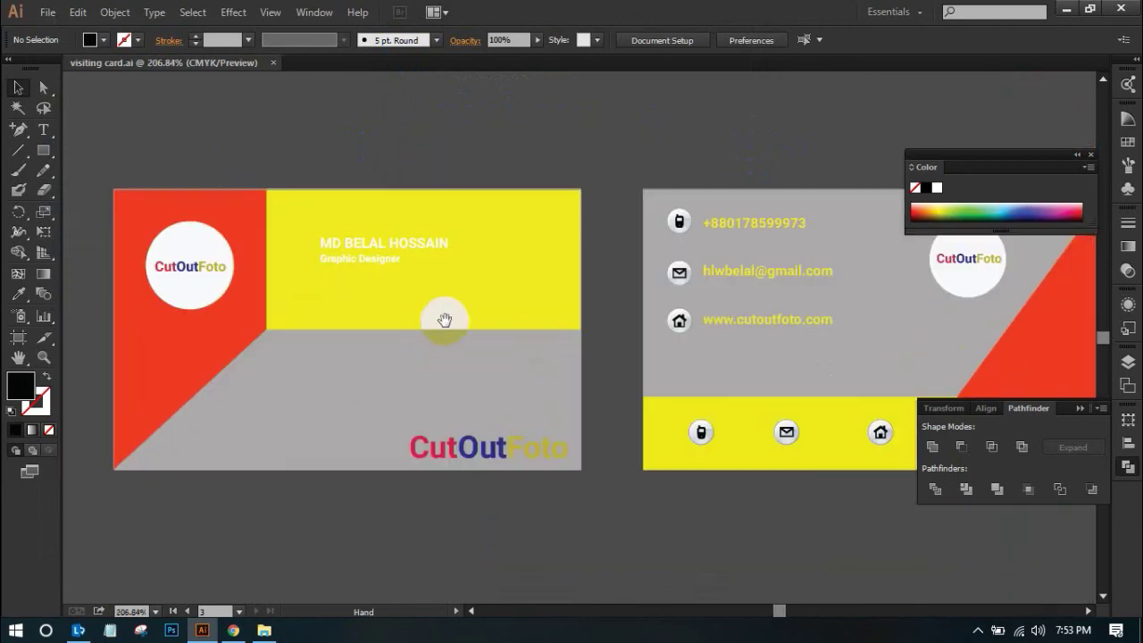
left_click_drag(462, 280, 307, 240)
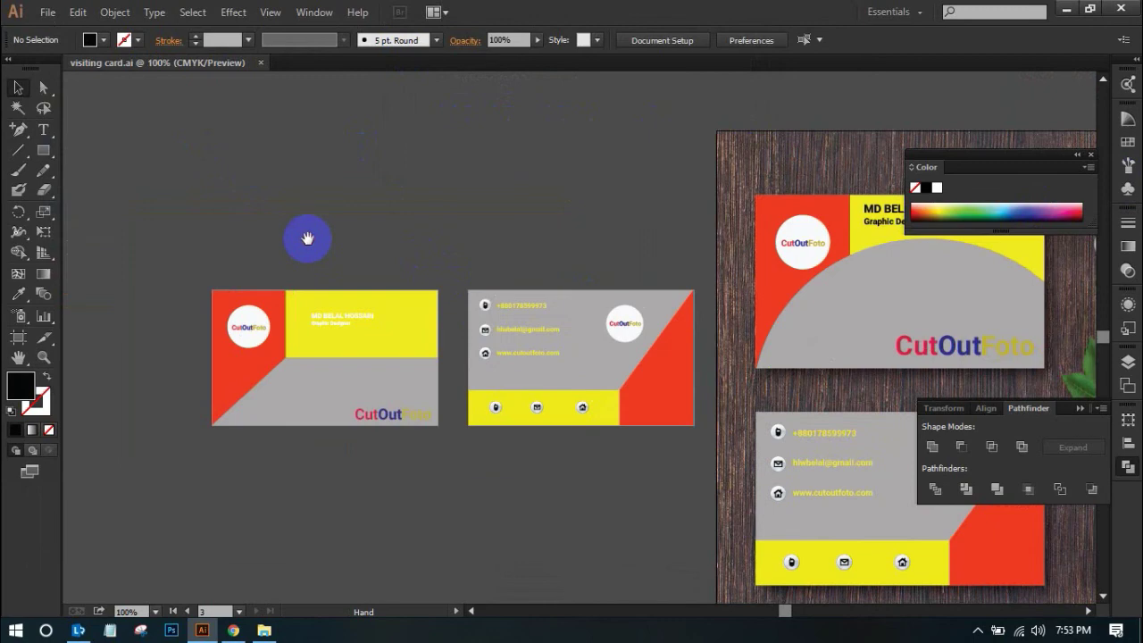
left_click_drag(806, 258, 711, 239)
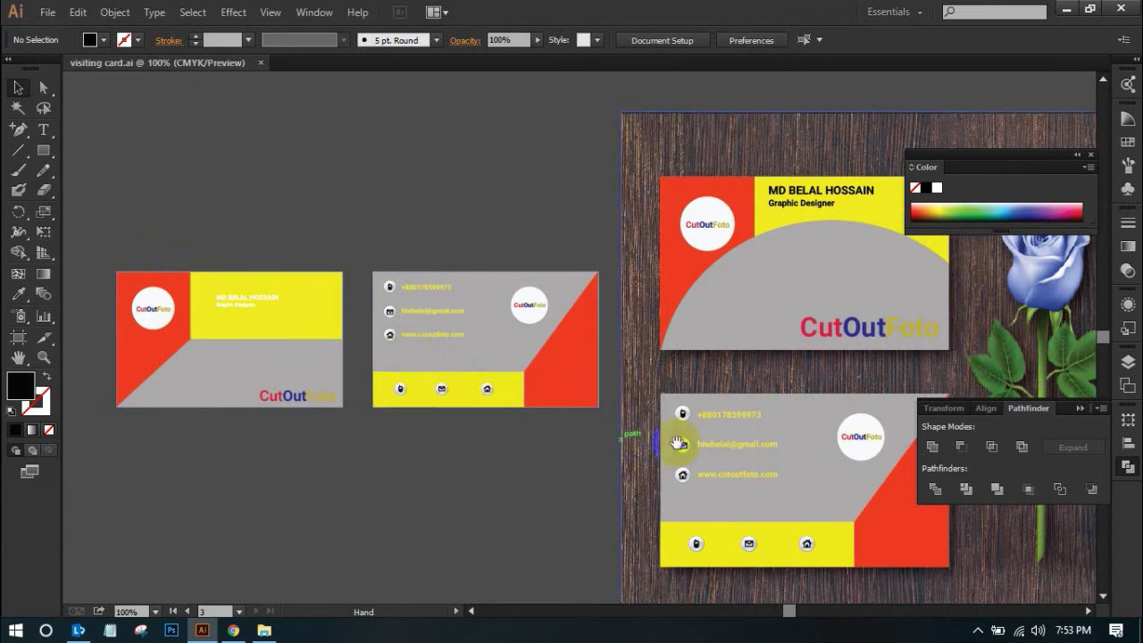
key("space")
left_click_drag(502, 455, 204, 462)
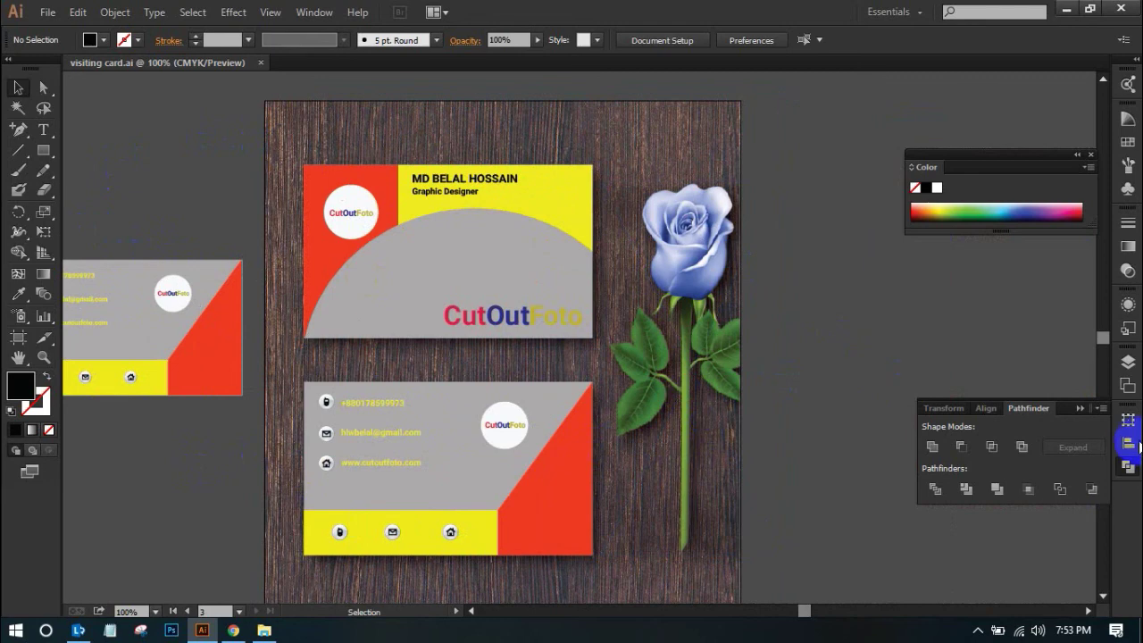
Show the Artboards list and fit Artboard 3, the wood mockup, in the window
left_click(1129, 364)
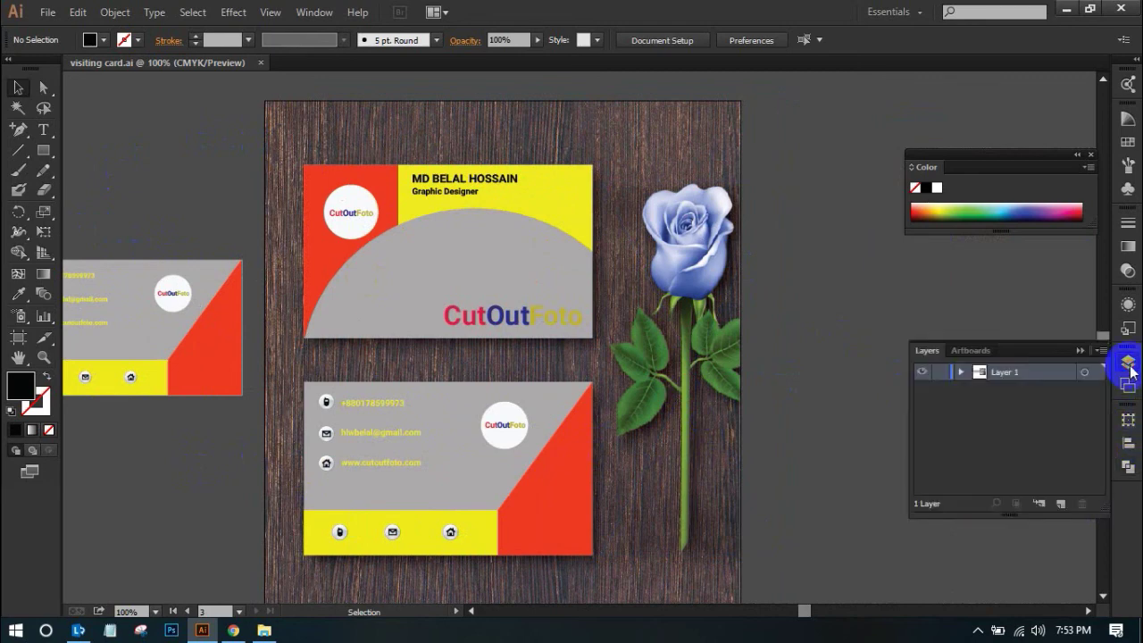
left_click(982, 357)
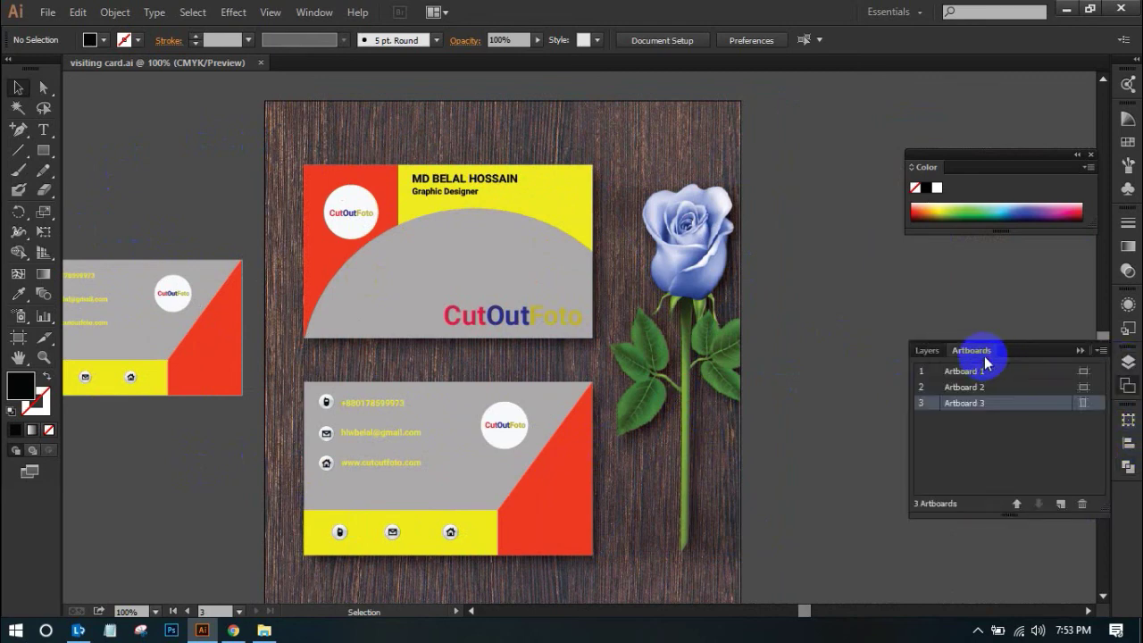
key("ctrl+minus")
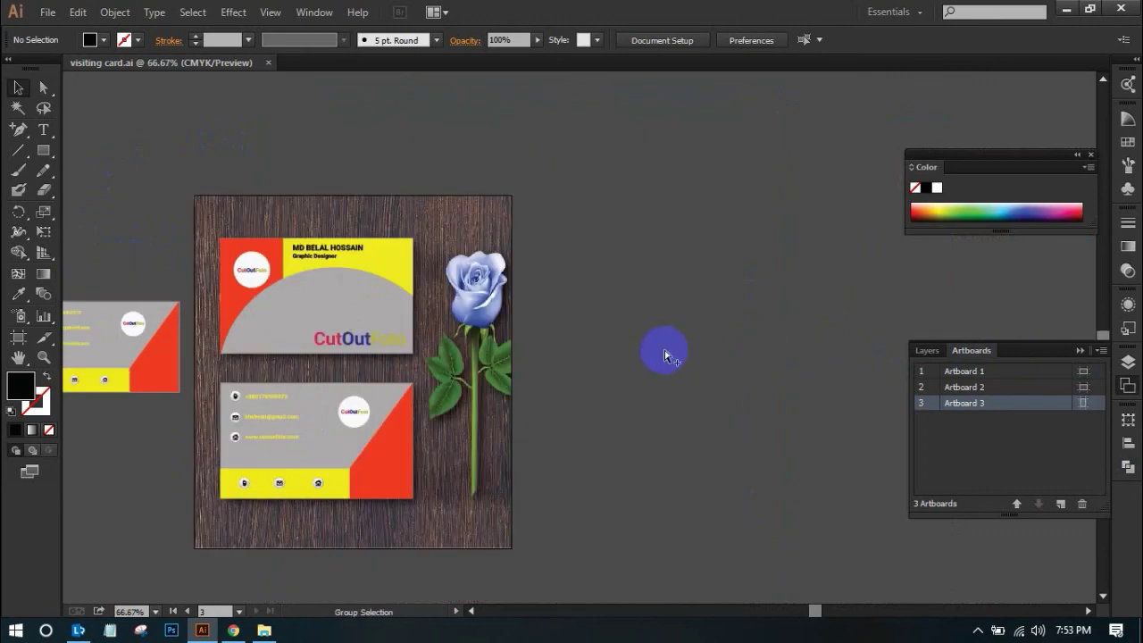
key("ctrl+minus")
left_click_drag(653, 359, 838, 357)
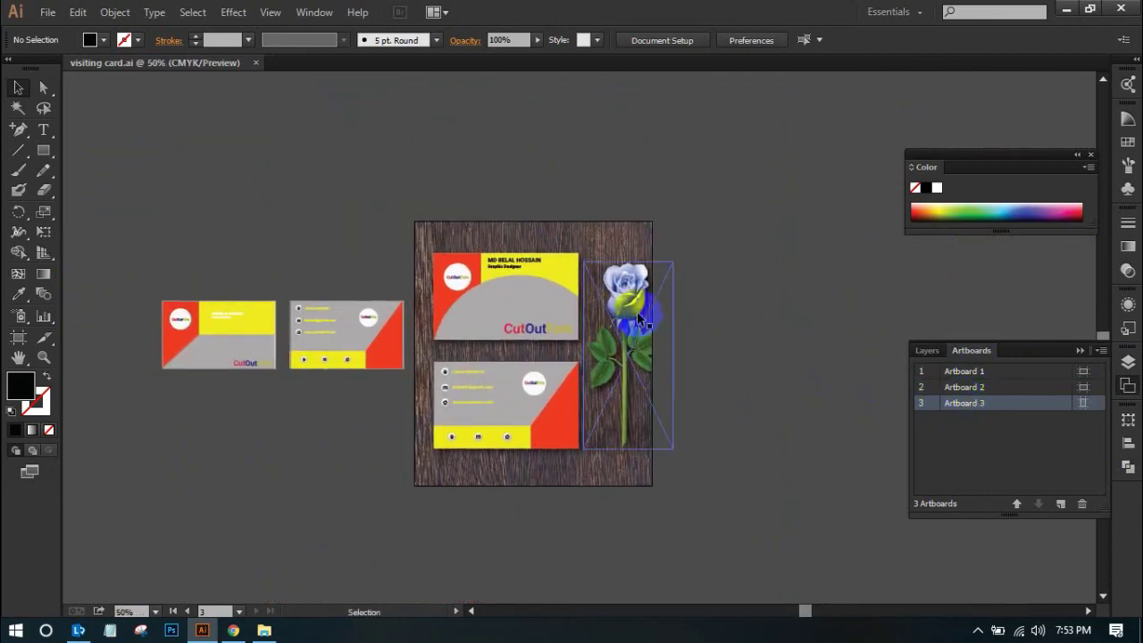
left_click(467, 373)
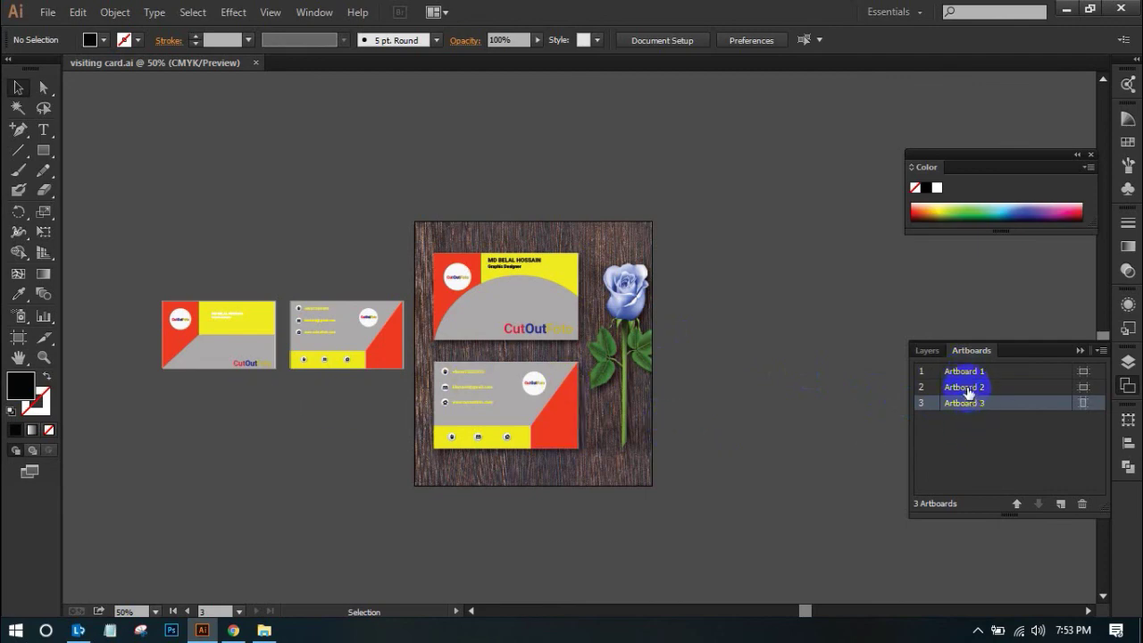
double_click(922, 405)
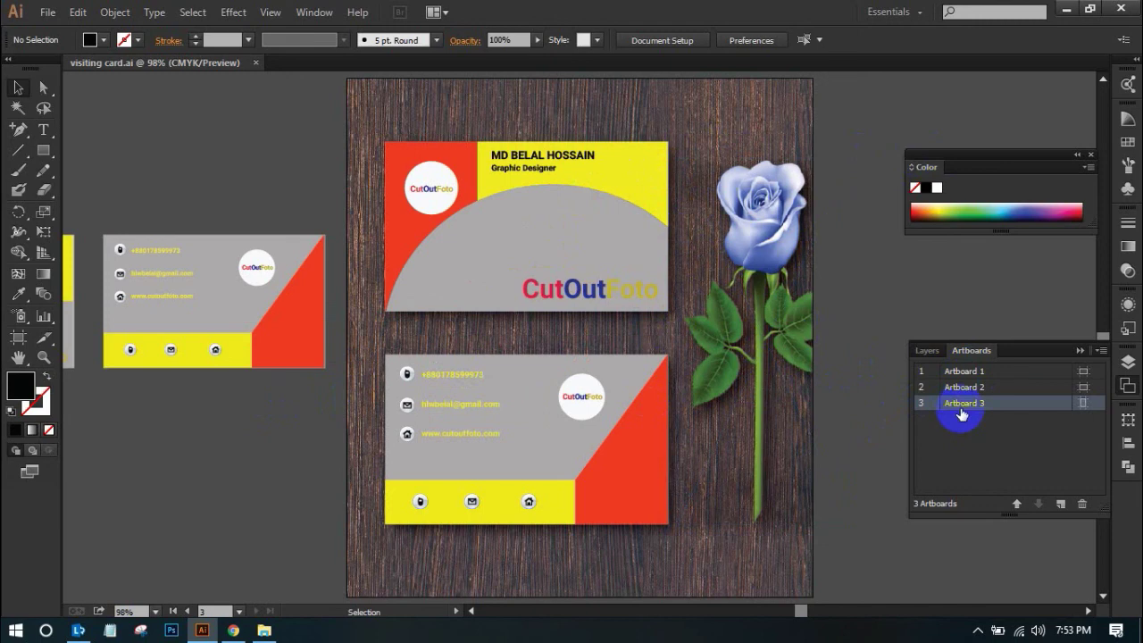
left_click(48, 15)
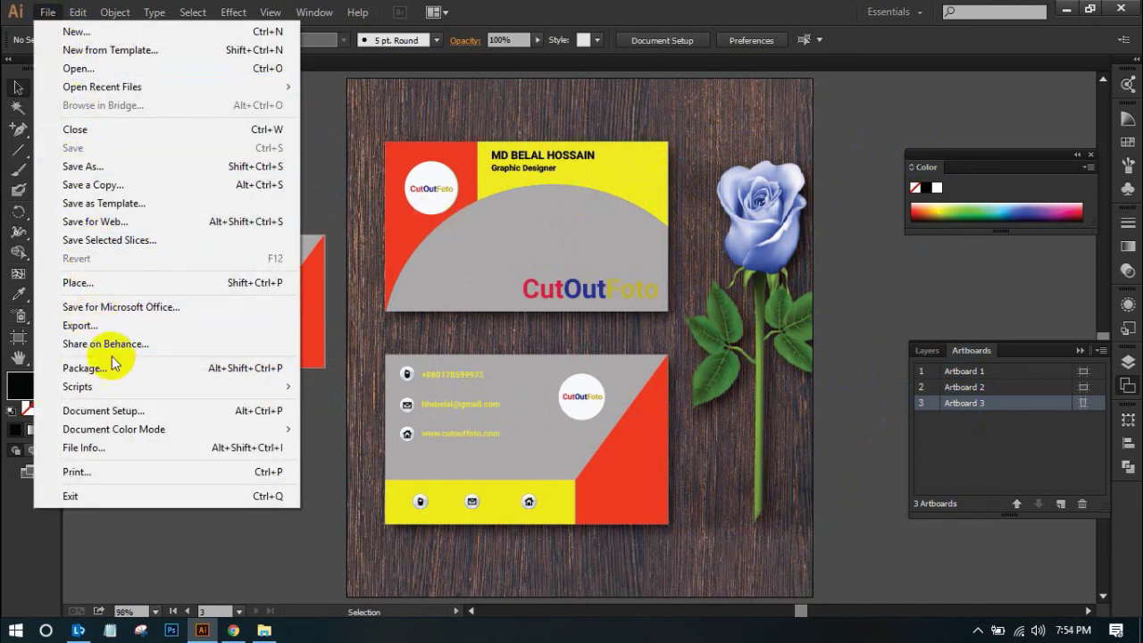
In Save for Web, try PNG-24 and then settle on JPEG format
left_click(188, 224)
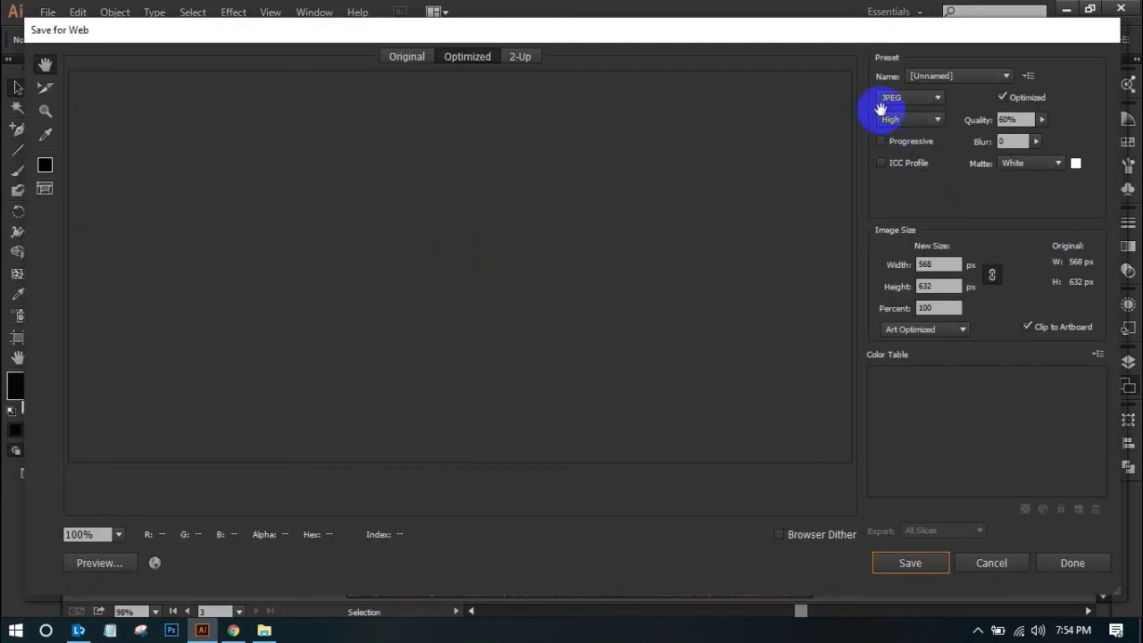
left_click(893, 98)
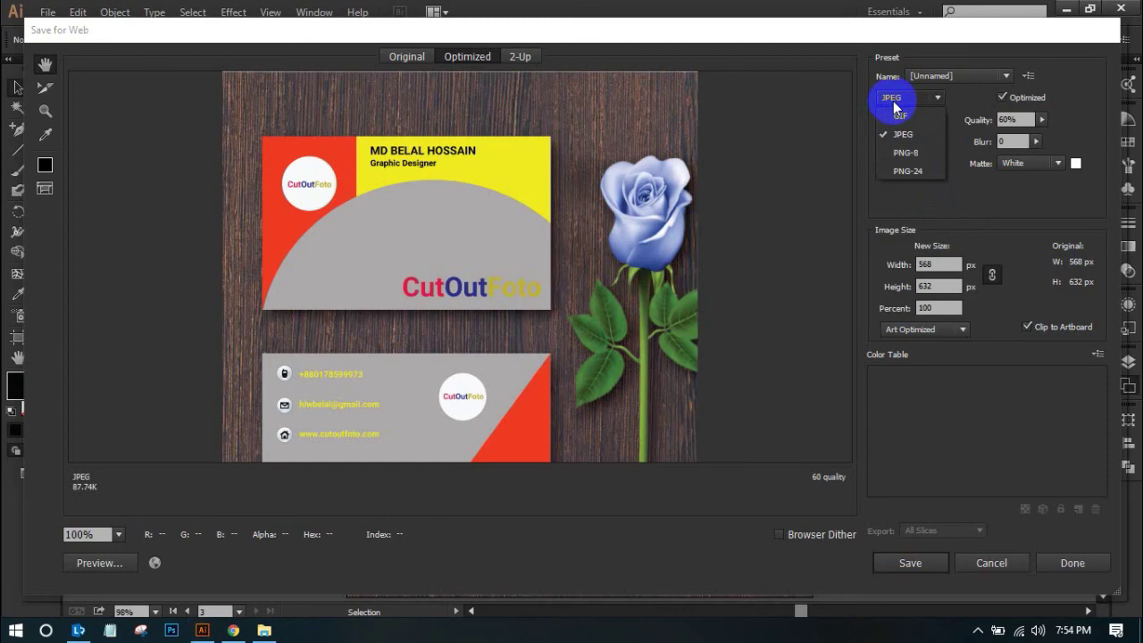
left_click(909, 170)
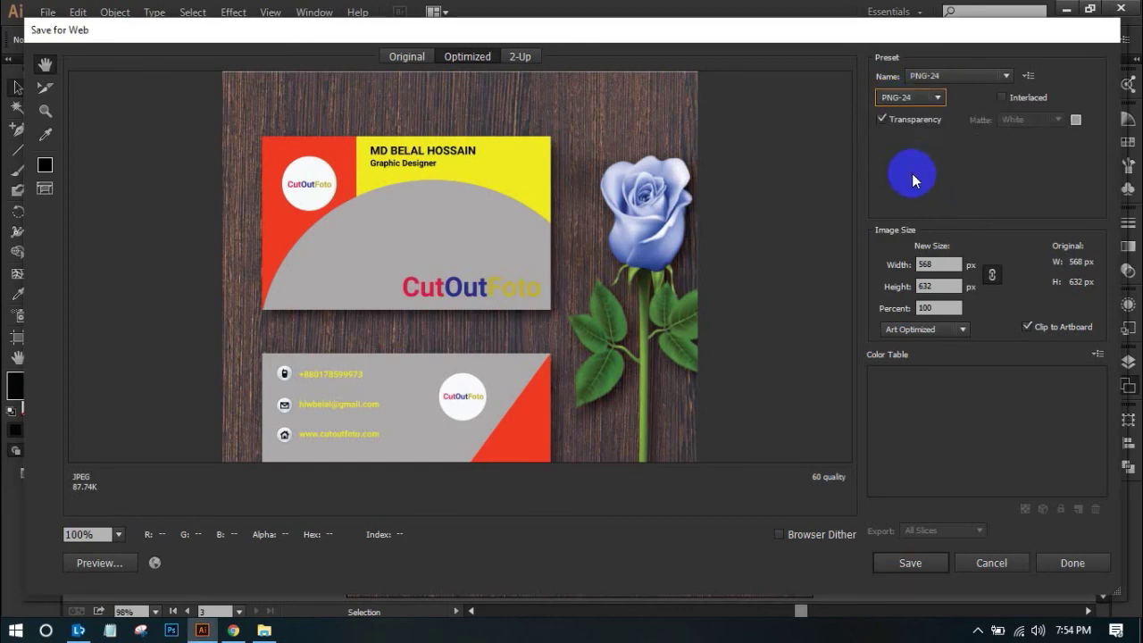
left_click(899, 98)
left_click(901, 131)
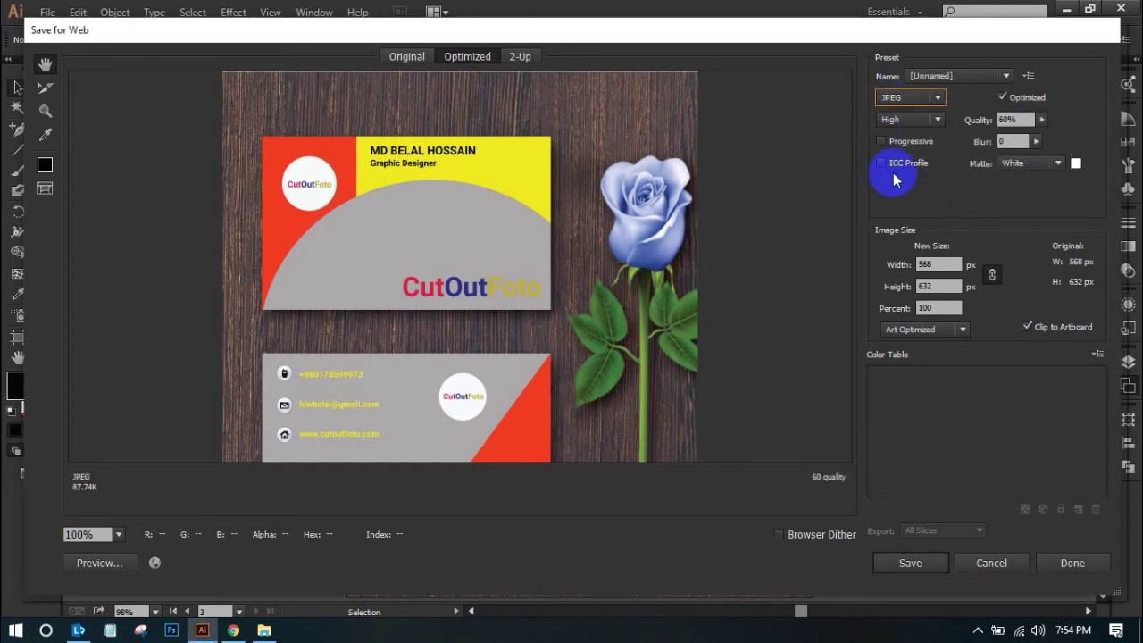
Scale the export to 302.06% (1716 × 1909 px) and check the enlarged preview
left_click_drag(615, 357, 613, 294)
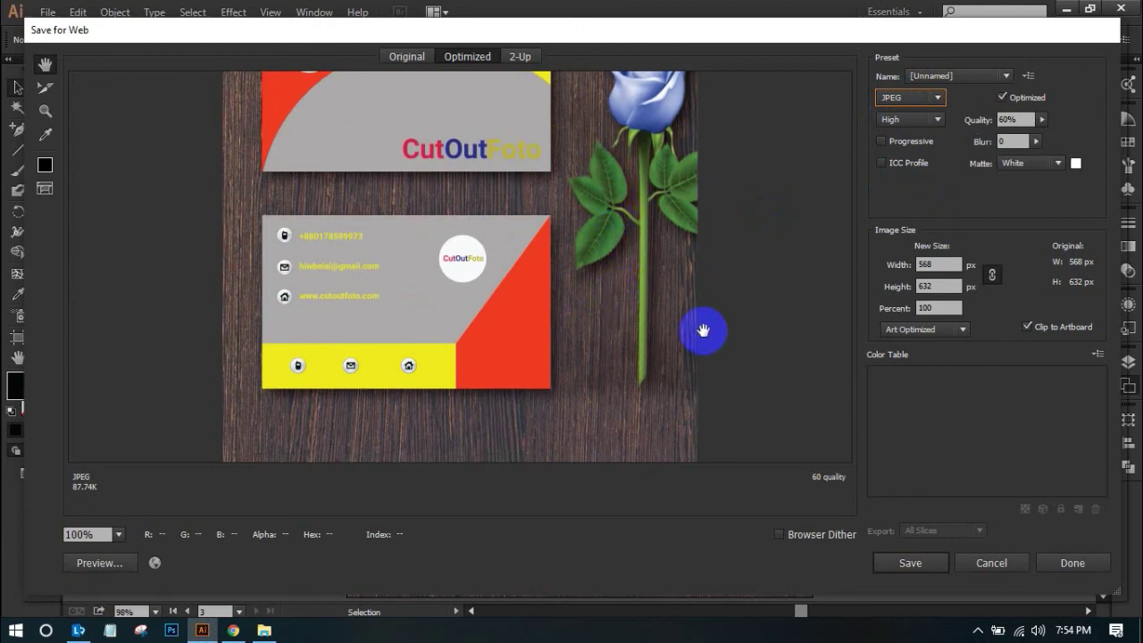
left_click(944, 308)
left_click(938, 307)
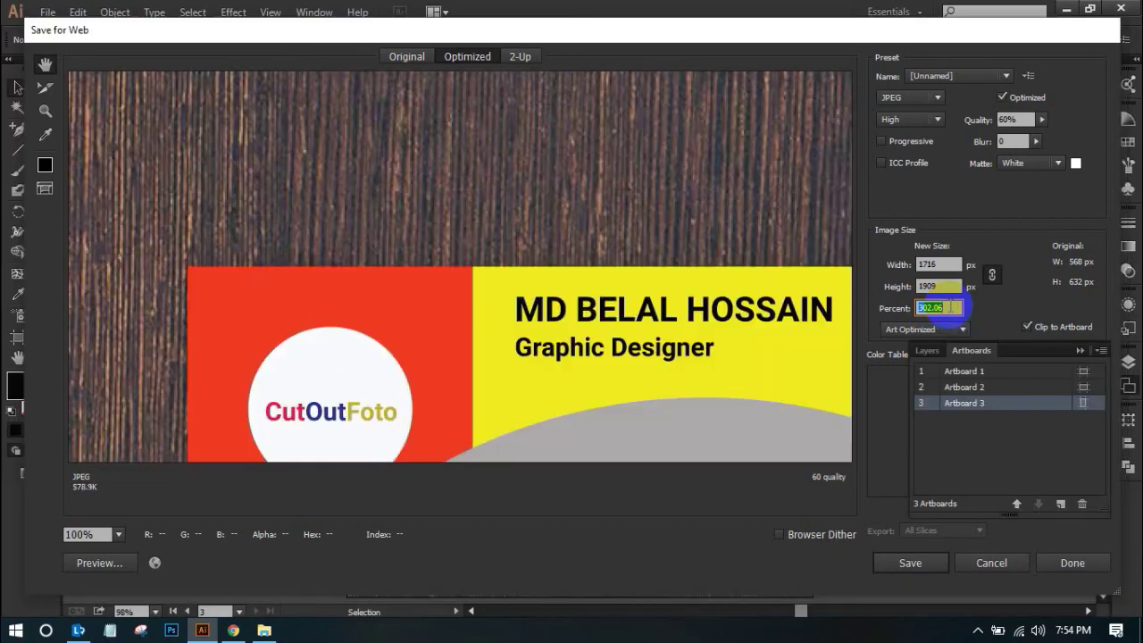
left_click_drag(587, 229, 554, 148)
left_click_drag(485, 194, 588, 186)
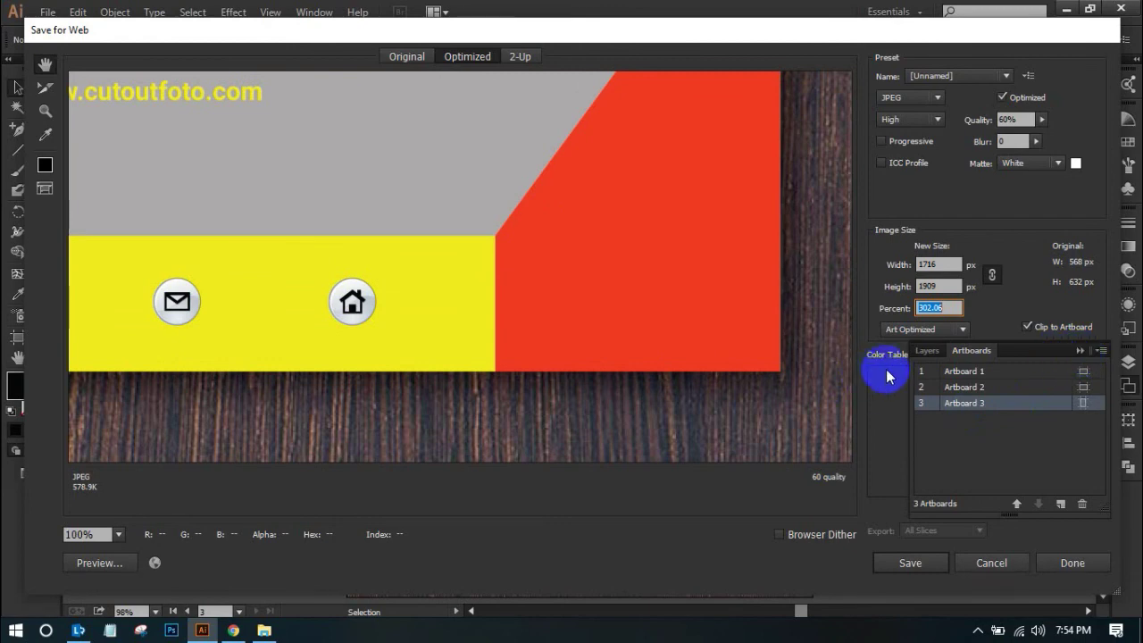
left_click(919, 563)
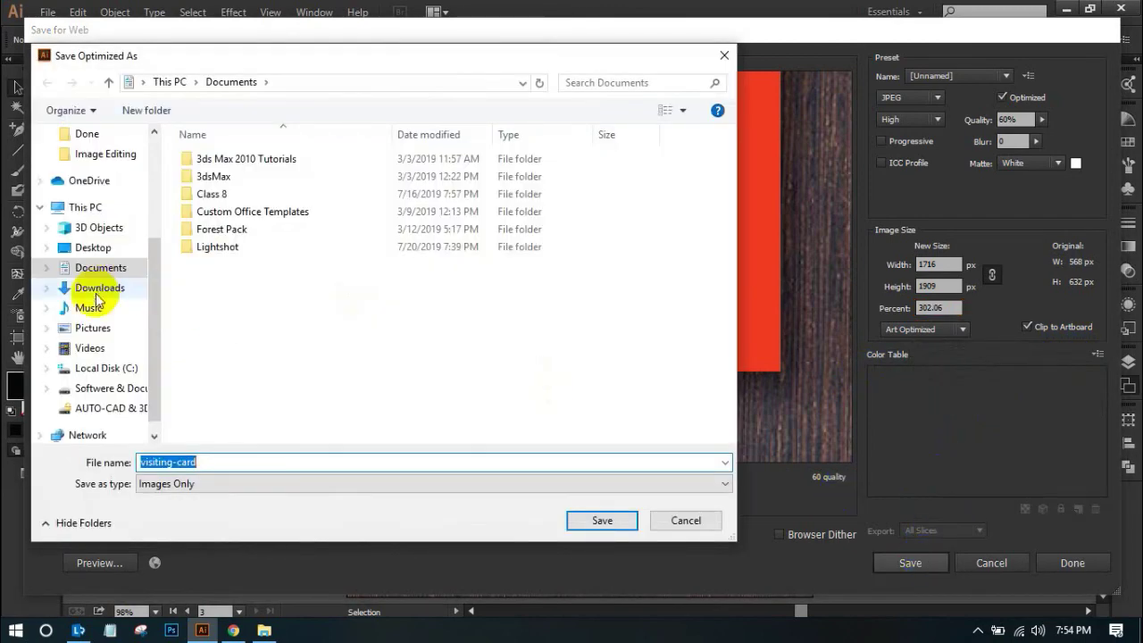
Create a folder 'Our' in 3. visiting card and save the visiting-card JPEG there
scroll(117, 356, "up", 2)
scroll(153, 288, "up", 2)
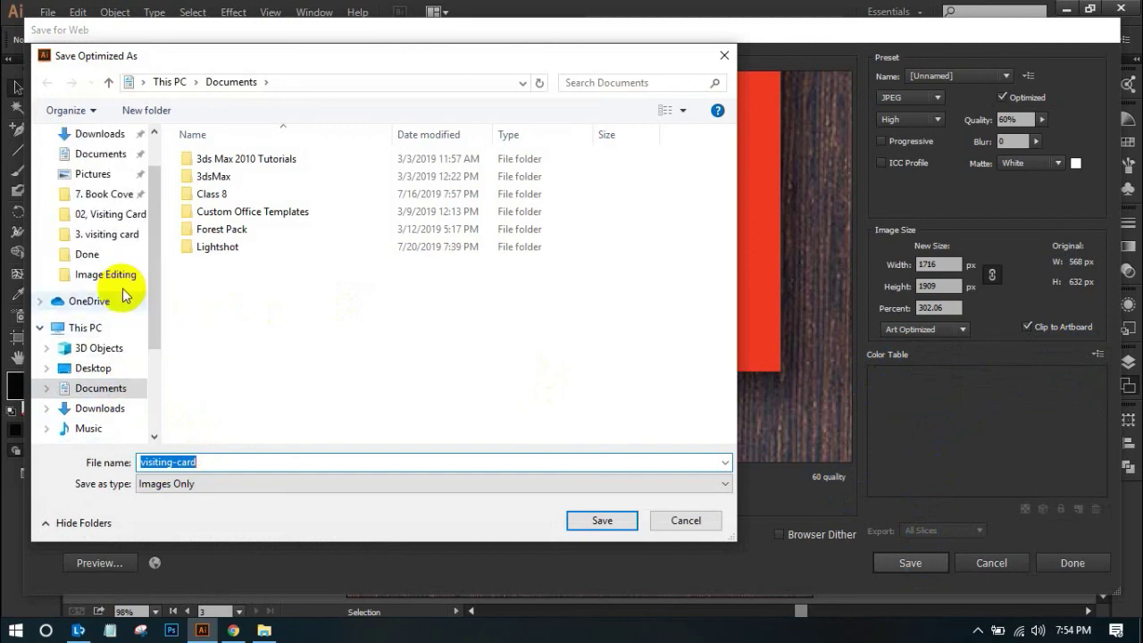
left_click(117, 256)
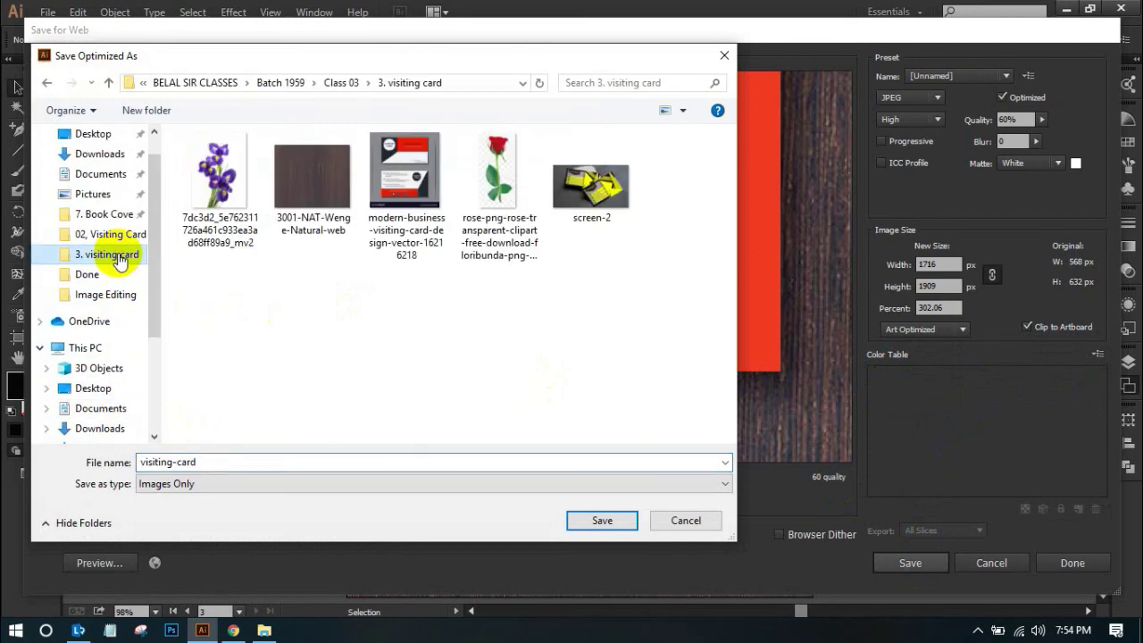
left_click(138, 111)
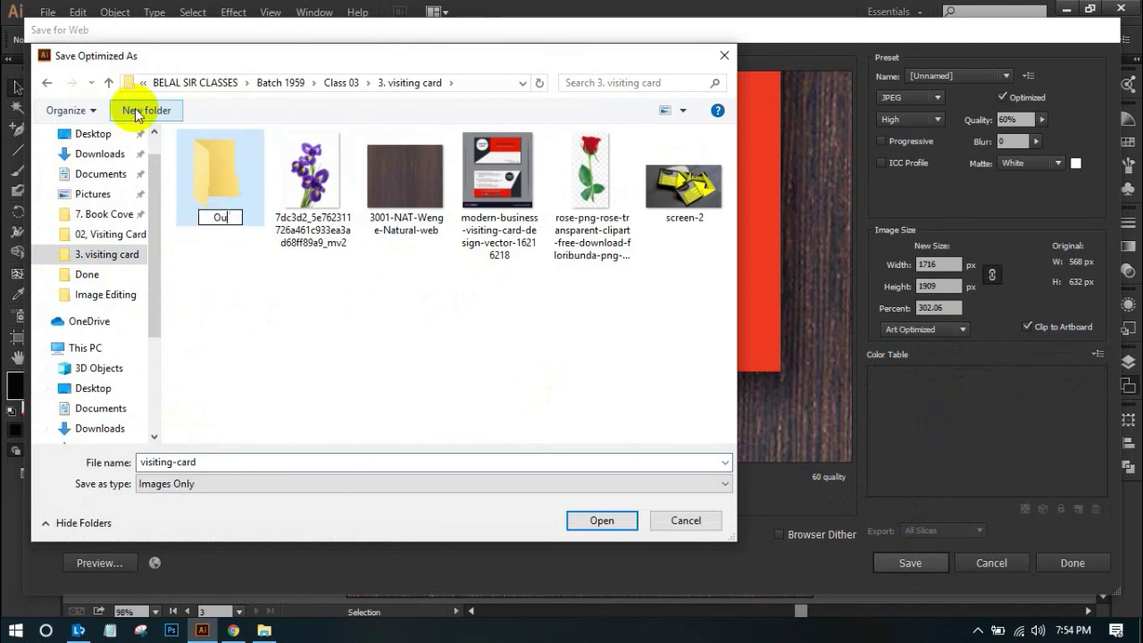
left_click(221, 154)
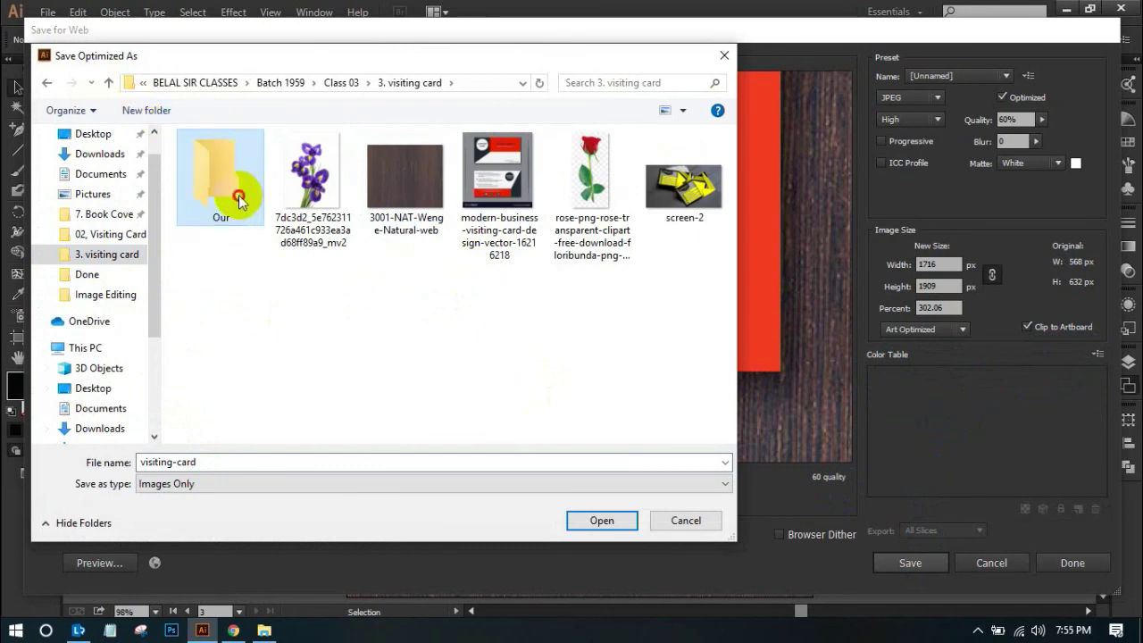
double_click(237, 189)
left_click(615, 526)
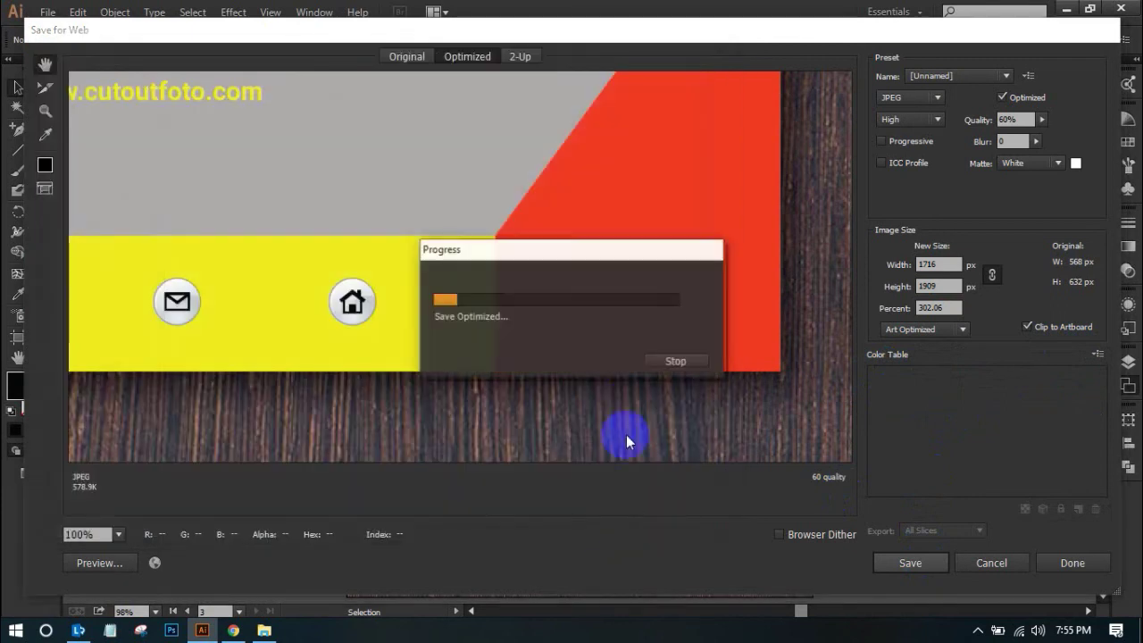